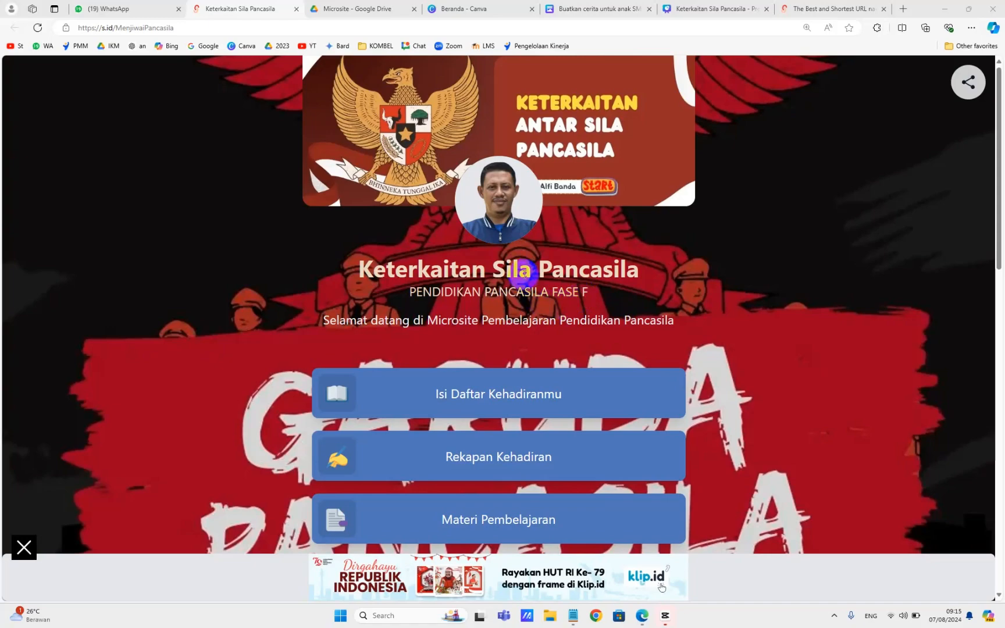
Review the finished Keterkaitan Sila Pancasila microsite, from its title and welcome text through all its link buttons
{"action": "scroll", "coordinate": [523, 273], "scroll_direction": "down", "scroll_amount": 8}
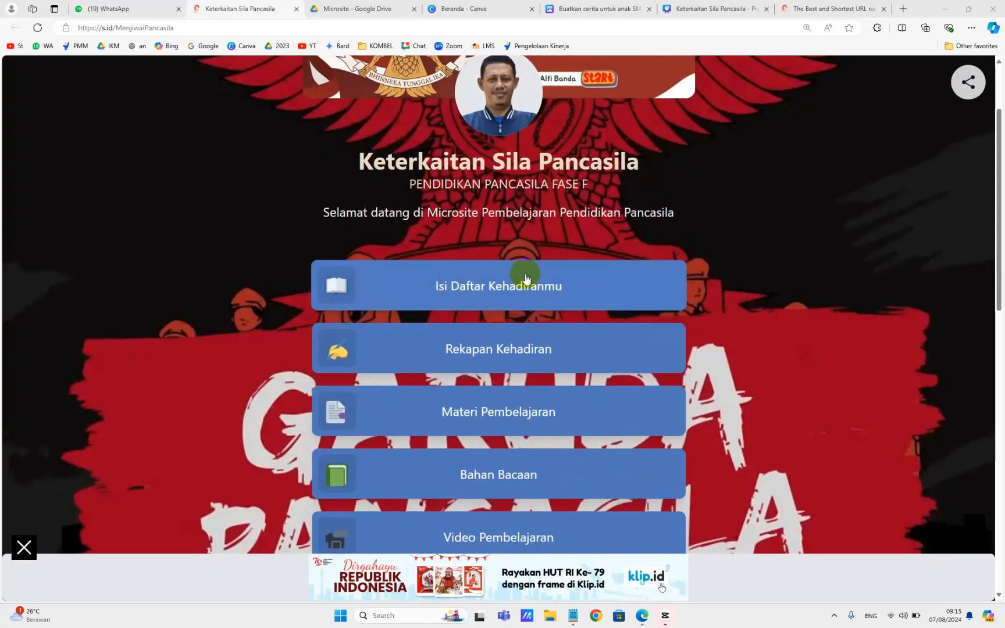
{"action": "scroll", "coordinate": [526, 279], "scroll_direction": "down", "scroll_amount": 6}
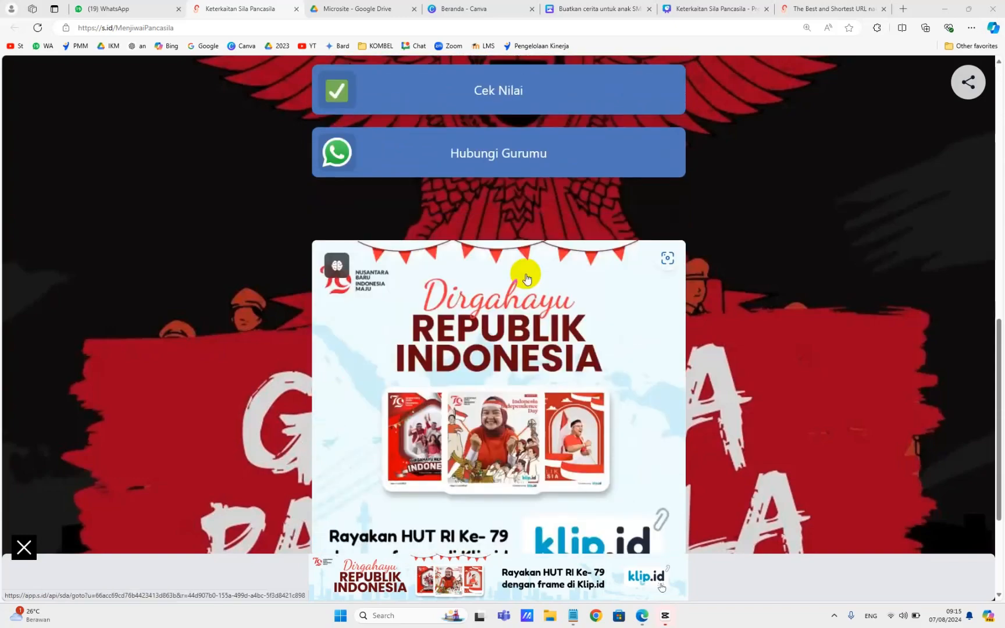
{"action": "scroll", "coordinate": [526, 279], "scroll_direction": "up", "scroll_amount": 5}
{"action": "scroll", "coordinate": [526, 279], "scroll_direction": "up", "scroll_amount": 8}
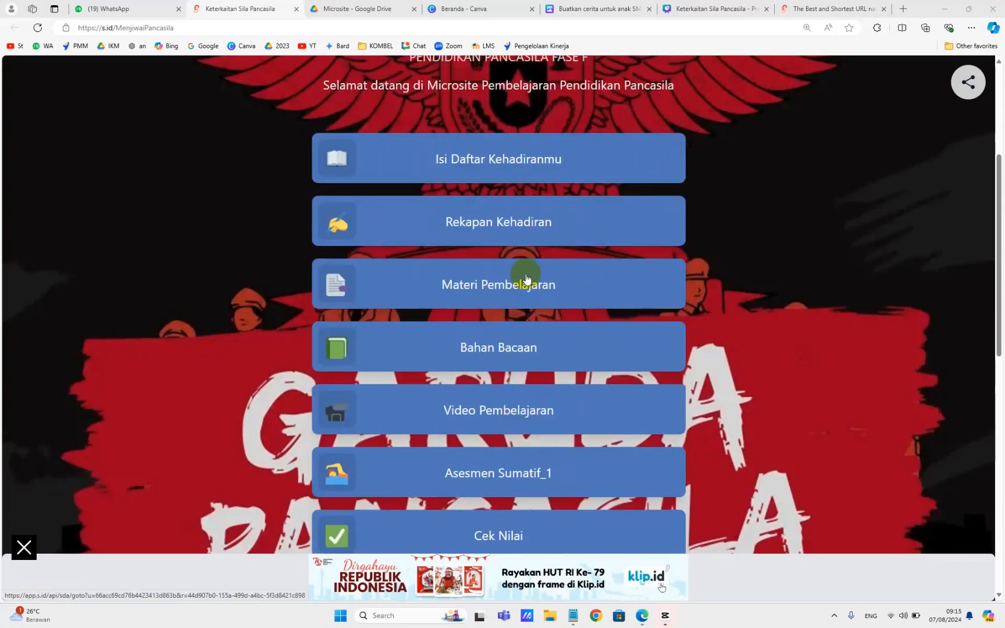
{"action": "scroll", "coordinate": [526, 279], "scroll_direction": "up", "scroll_amount": 1}
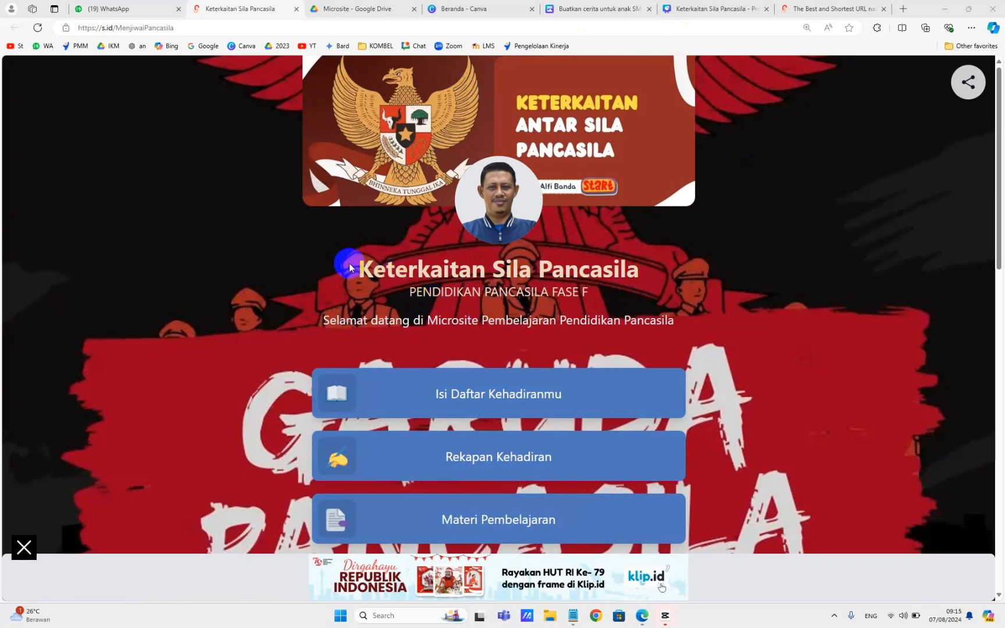
{"action": "left_click_drag", "start_coordinate": [364, 268], "coordinate": [636, 271]}
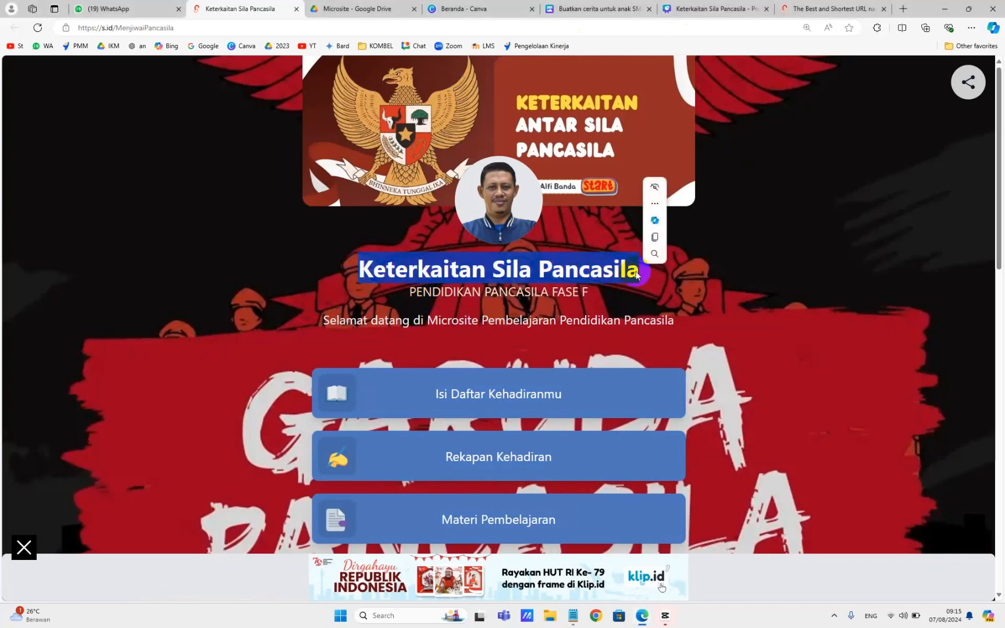
{"action": "left_click", "coordinate": [605, 271]}
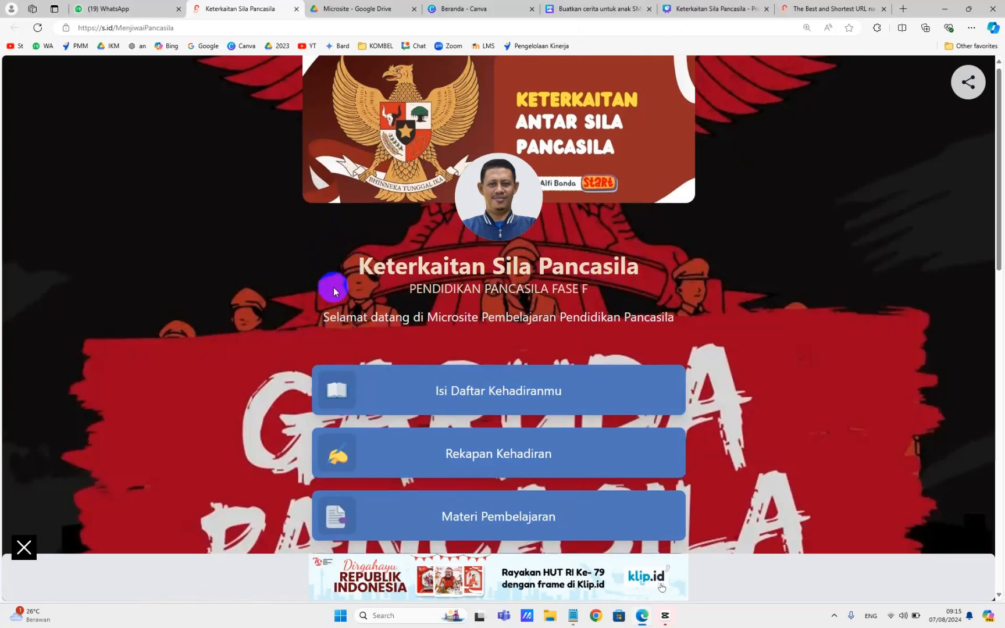
{"action": "scroll", "coordinate": [401, 286], "scroll_direction": "down", "scroll_amount": 3}
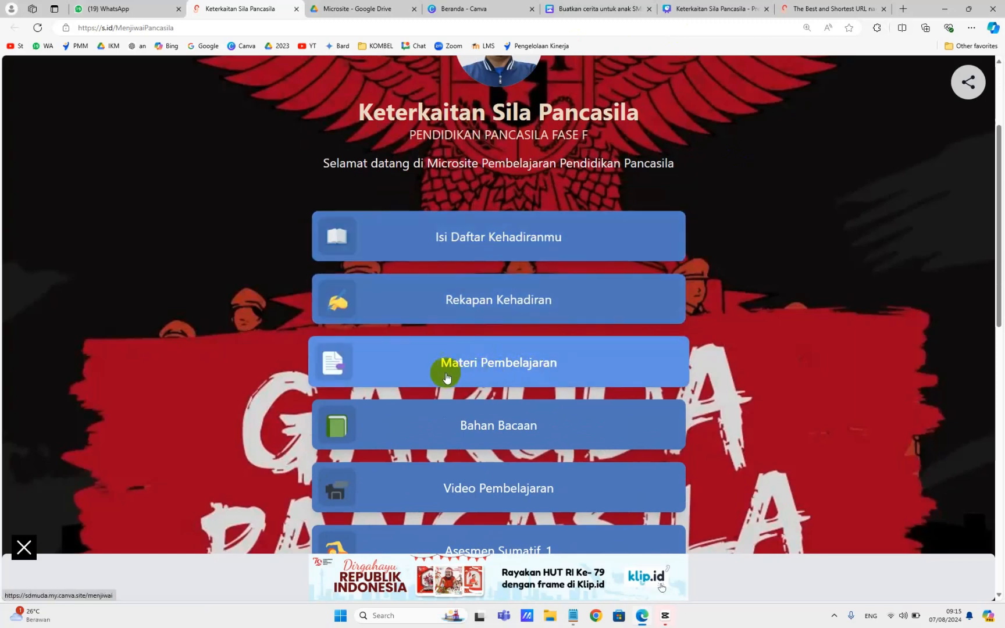
{"action": "scroll", "coordinate": [514, 360], "scroll_direction": "down", "scroll_amount": 2}
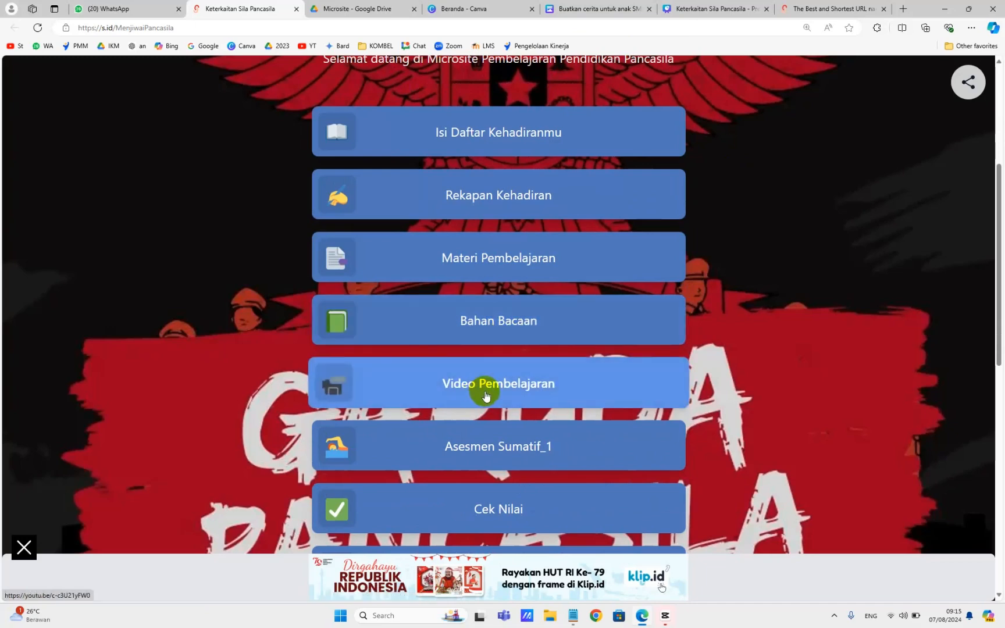
{"action": "scroll", "coordinate": [478, 447], "scroll_direction": "down", "scroll_amount": 2}
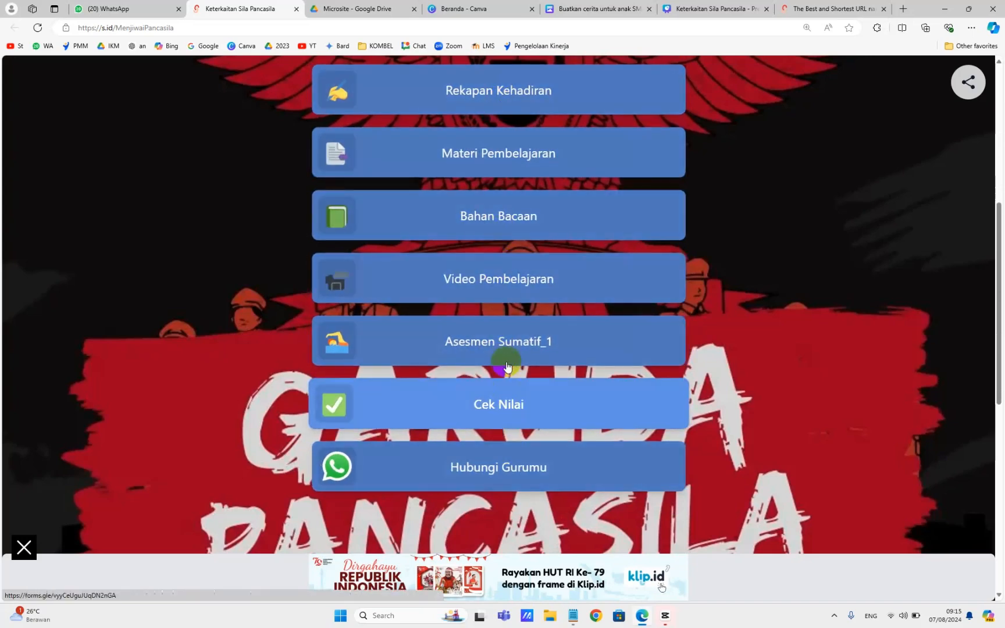
{"action": "scroll", "coordinate": [505, 337], "scroll_direction": "up", "scroll_amount": 1}
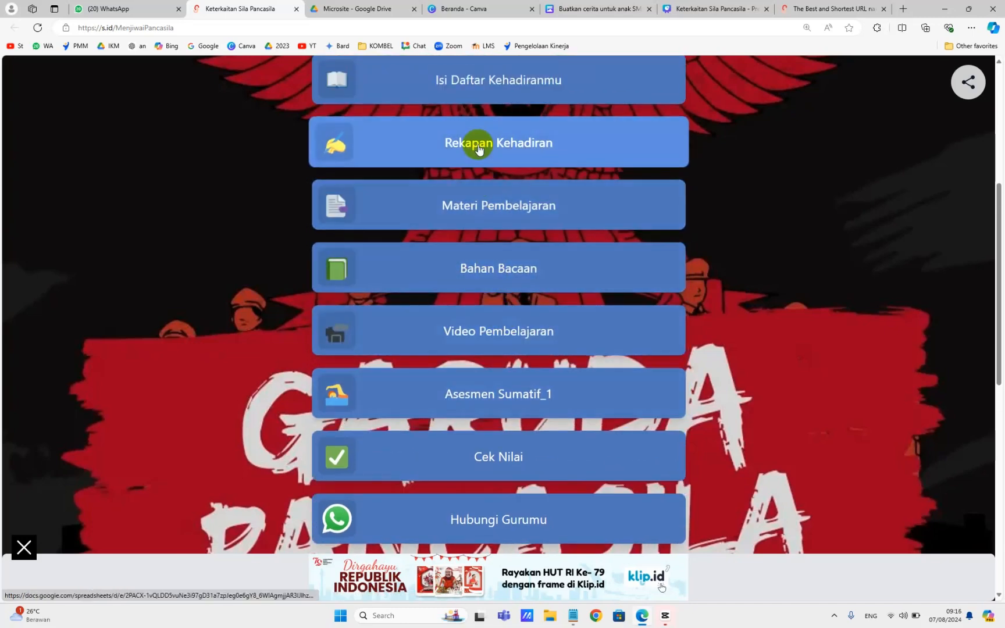
{"action": "scroll", "coordinate": [477, 145], "scroll_direction": "up", "scroll_amount": 2}
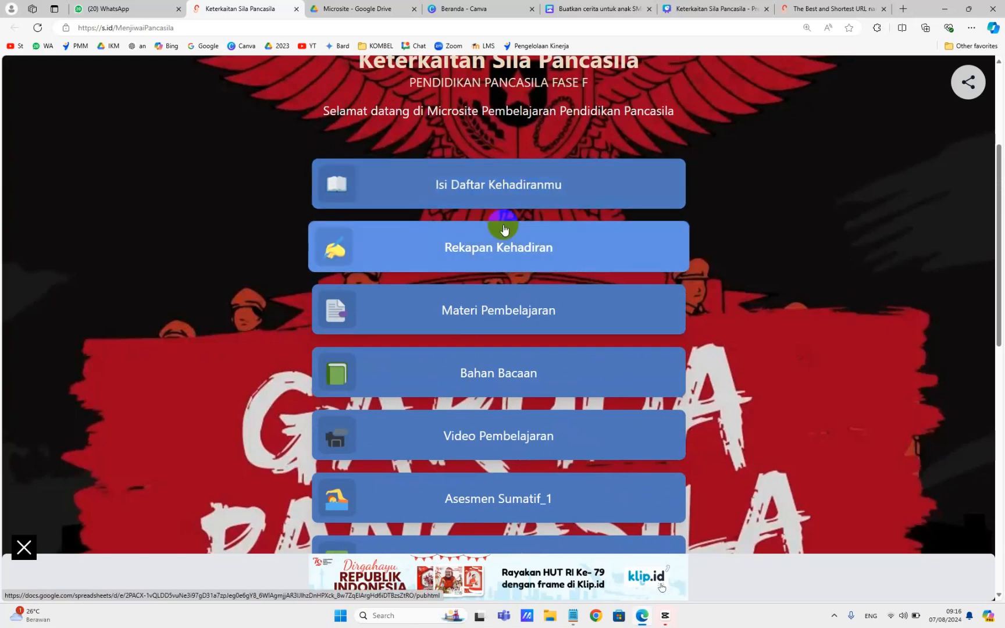
{"action": "scroll", "coordinate": [503, 228], "scroll_direction": "up", "scroll_amount": 3}
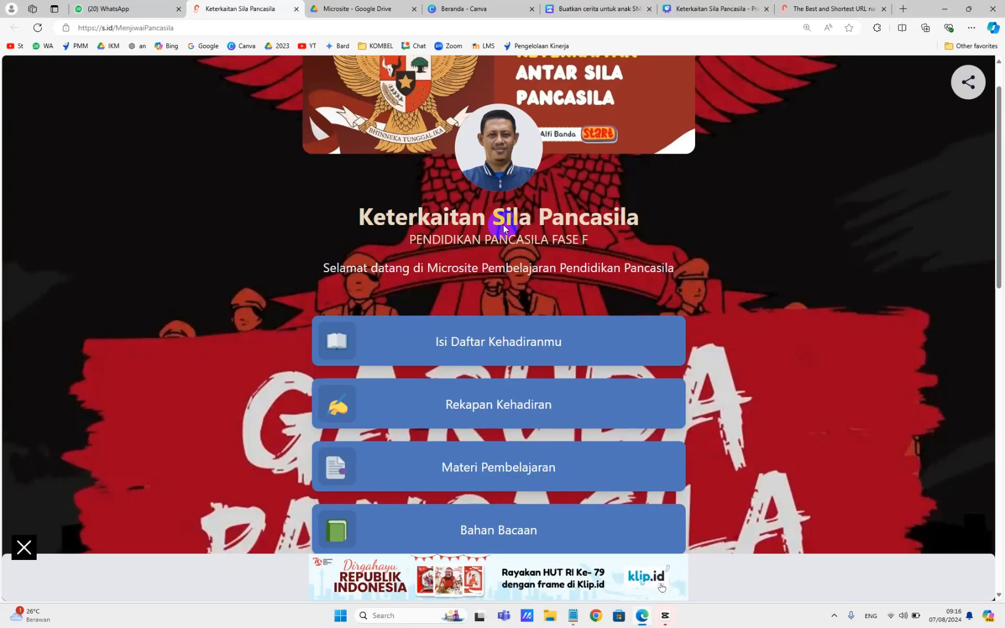
{"action": "scroll", "coordinate": [504, 229], "scroll_direction": "up", "scroll_amount": 1}
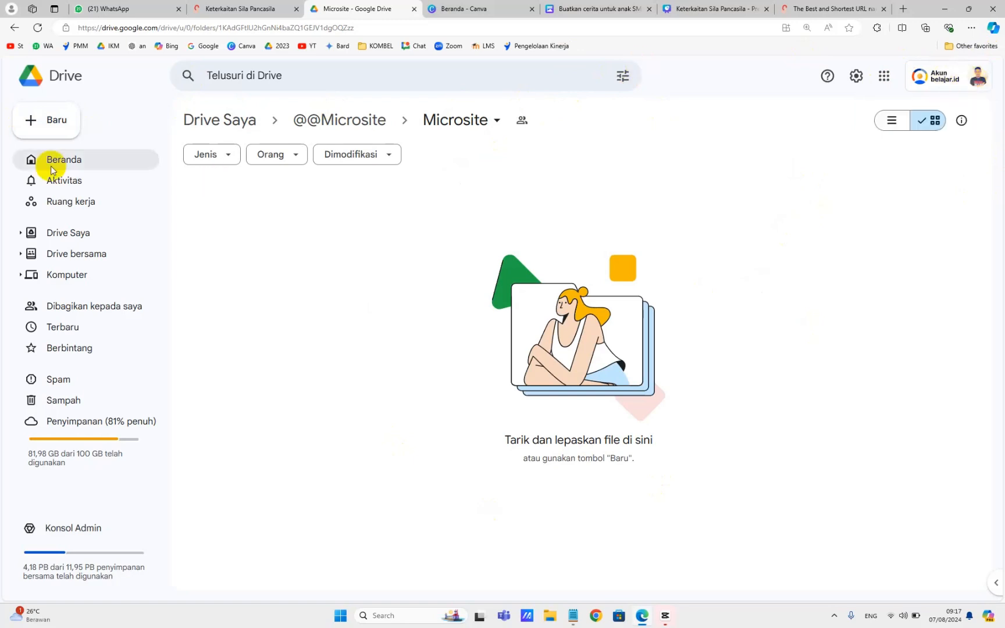
{"action": "left_click", "coordinate": [36, 116]}
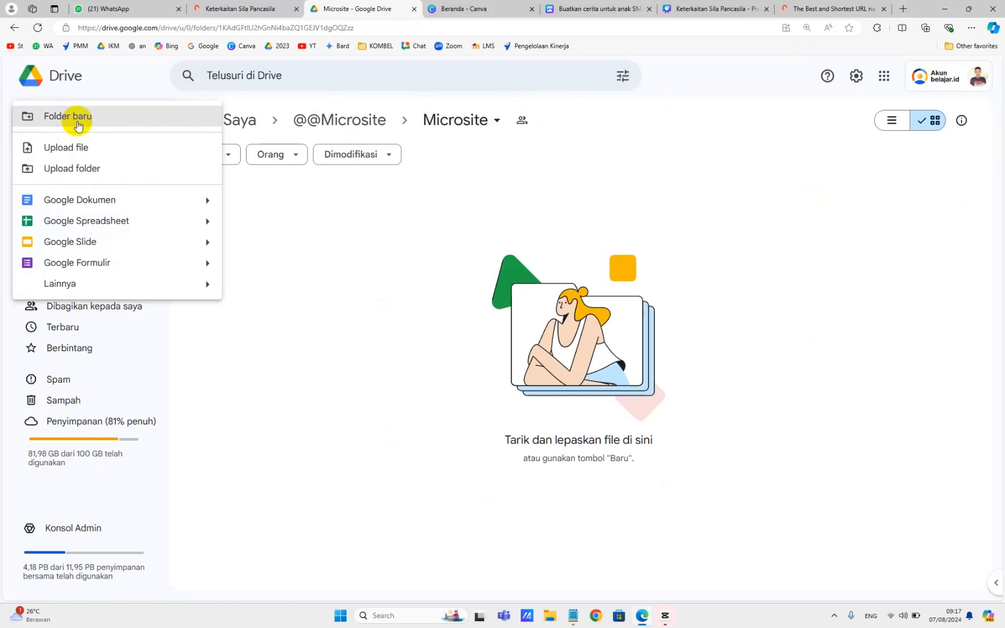
{"action": "left_click", "coordinate": [491, 177]}
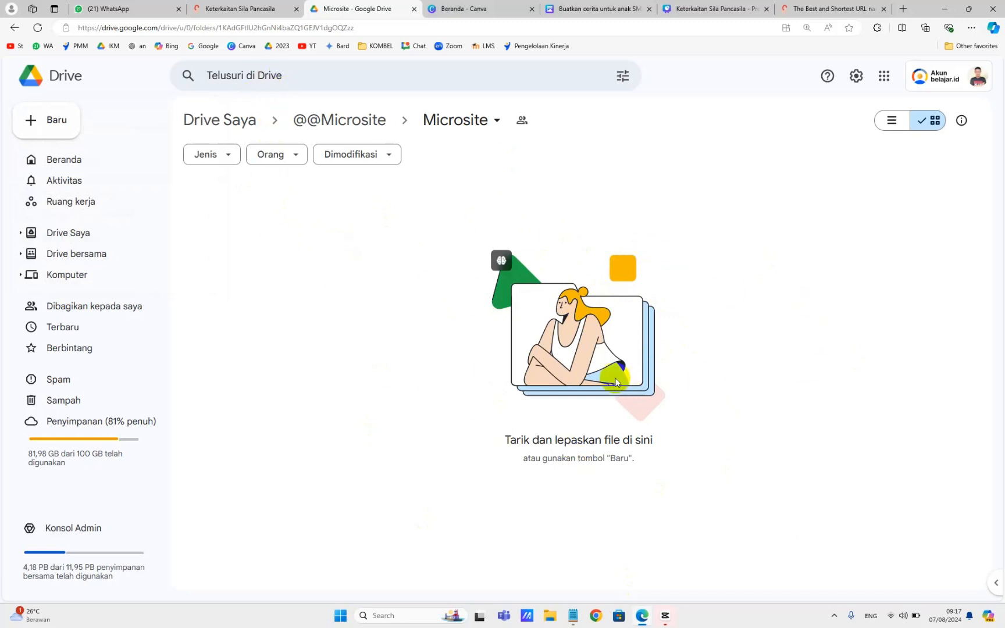
Search Google for s.id and open the s.id homepage from the results
{"action": "left_click", "coordinate": [830, 7]}
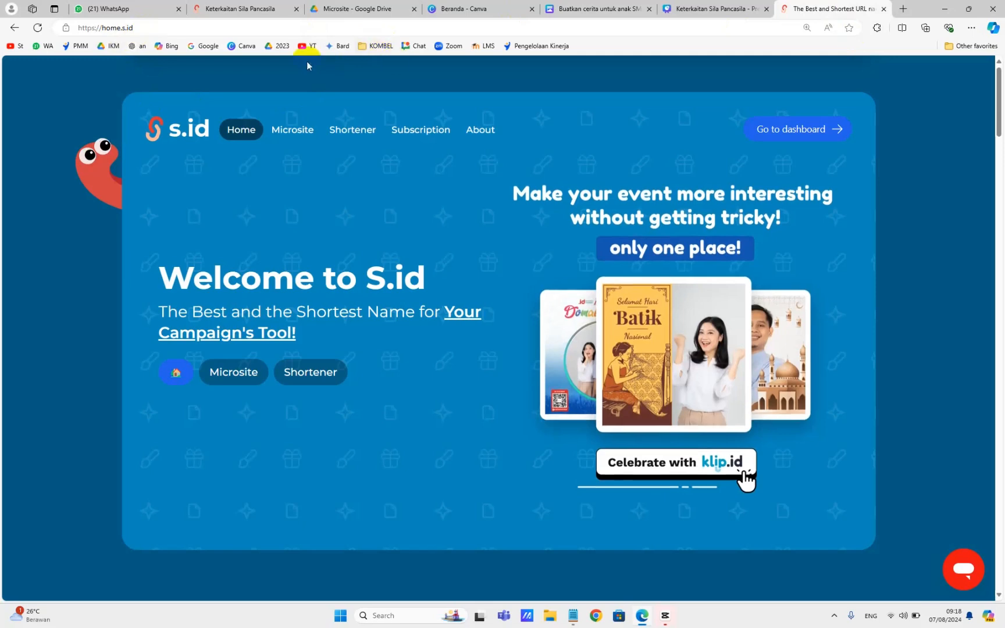
{"action": "left_click", "coordinate": [212, 52]}
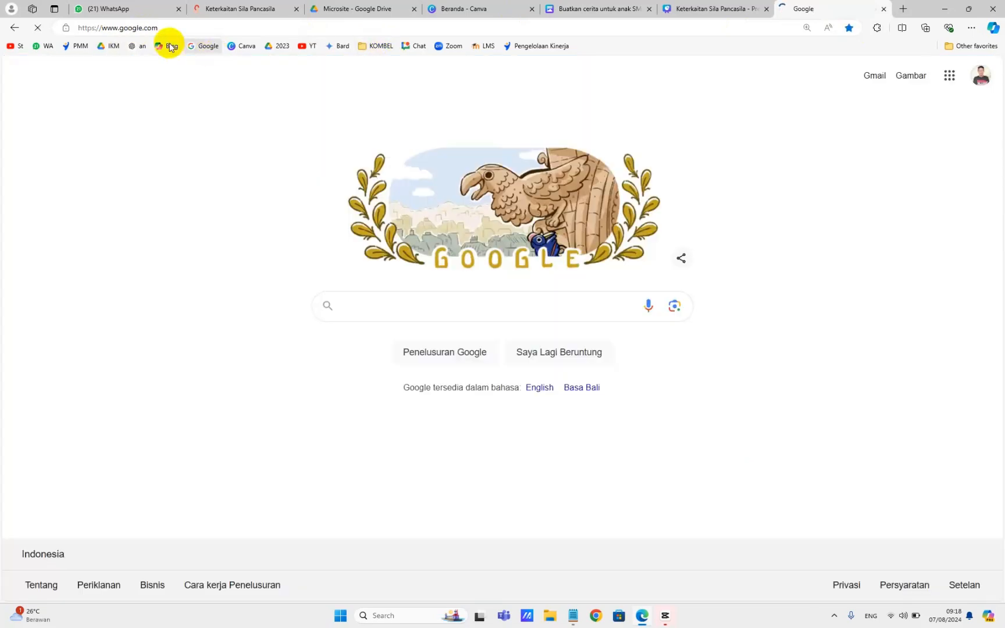
{"action": "left_click", "coordinate": [370, 302]}
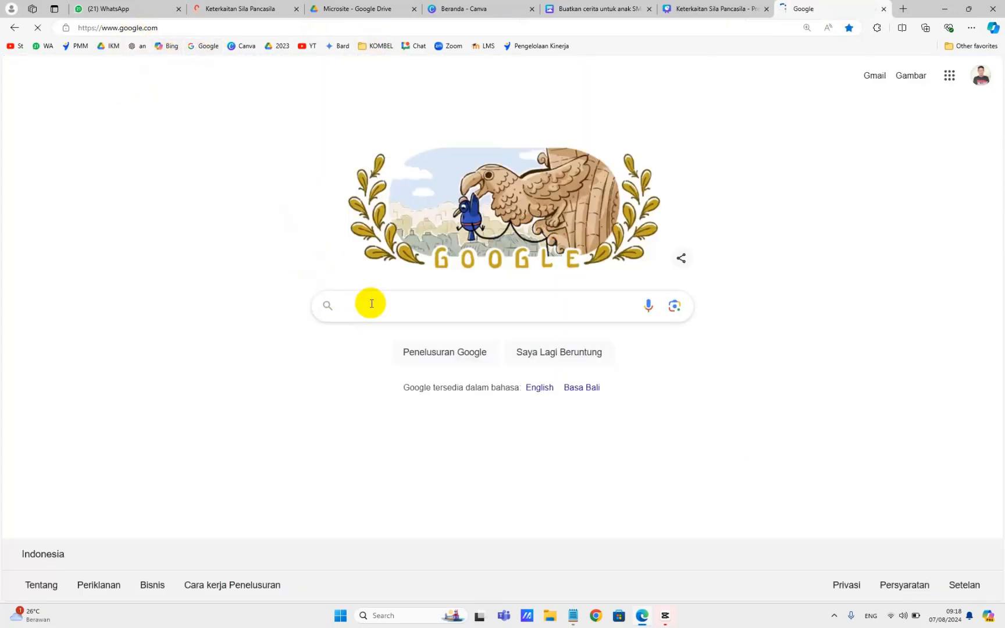
{"action": "type", "text": "s.id"}
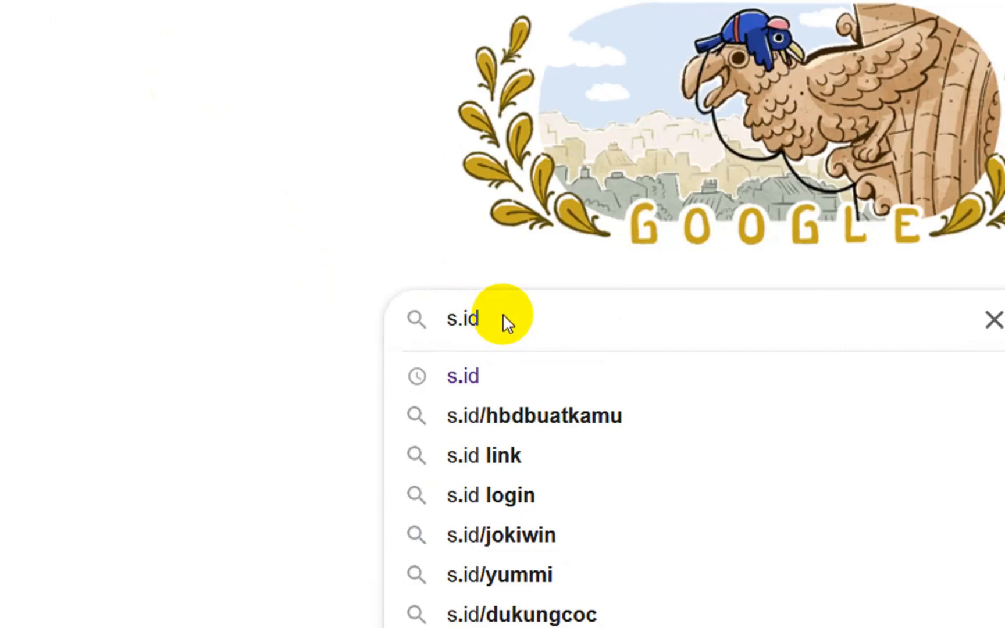
{"action": "key", "text": "Return"}
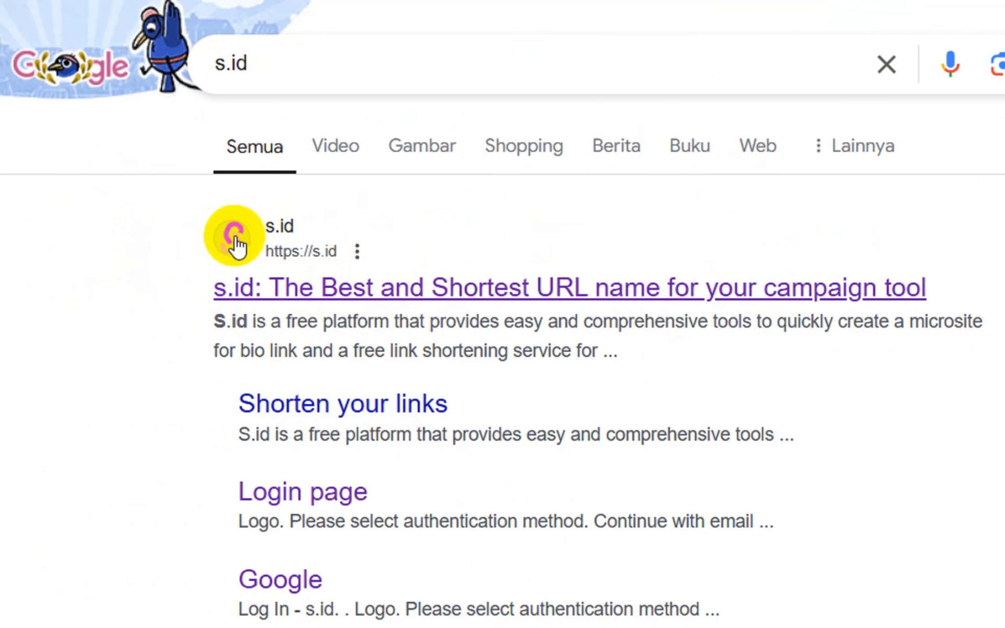
{"action": "left_click", "coordinate": [313, 291]}
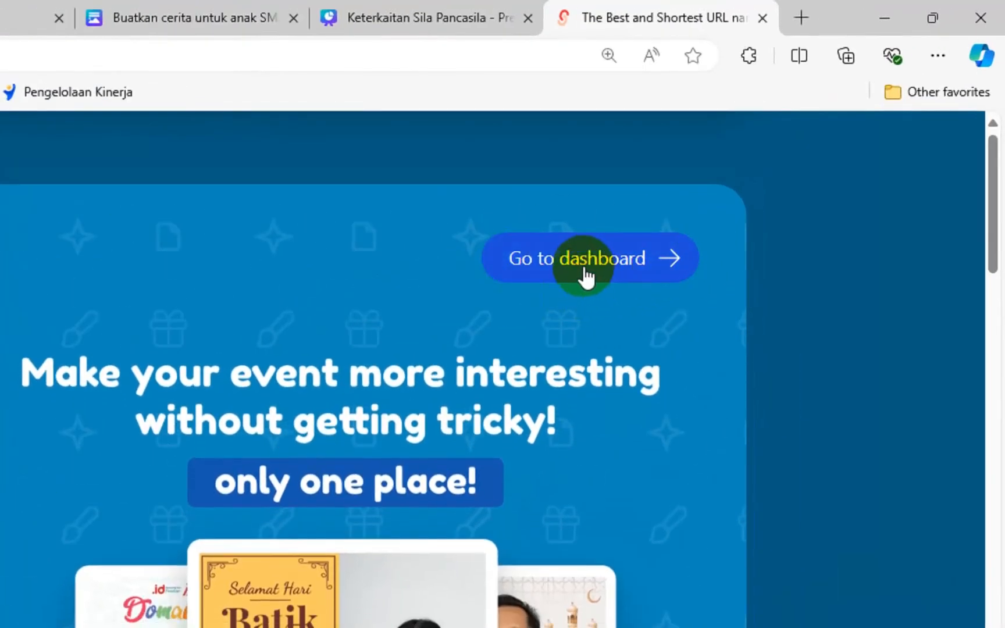
Go to the s.id dashboard and open its Microsite section
{"action": "left_click", "coordinate": [584, 273]}
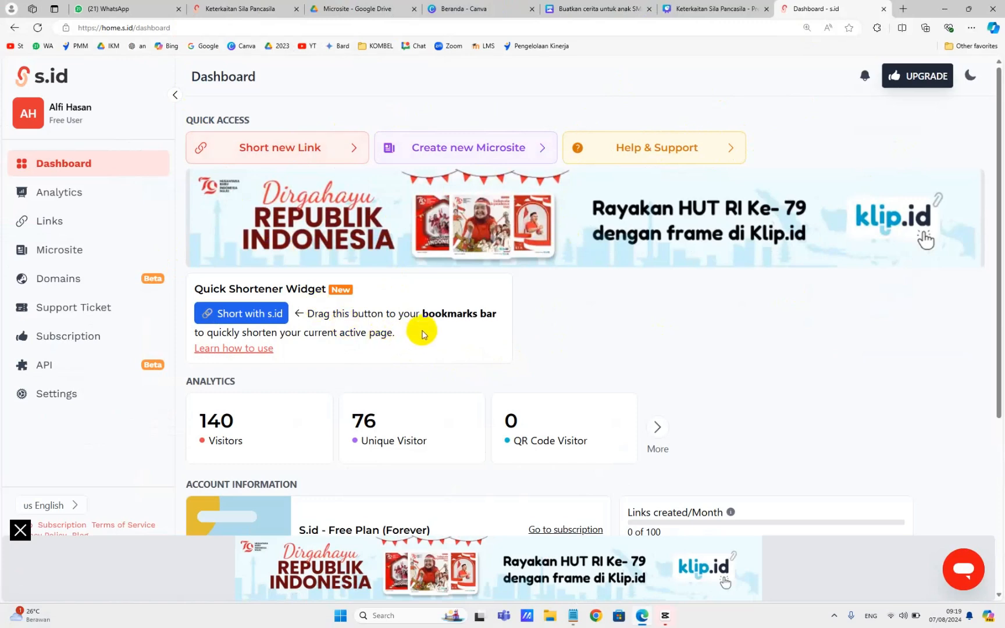
{"action": "left_click", "coordinate": [43, 223]}
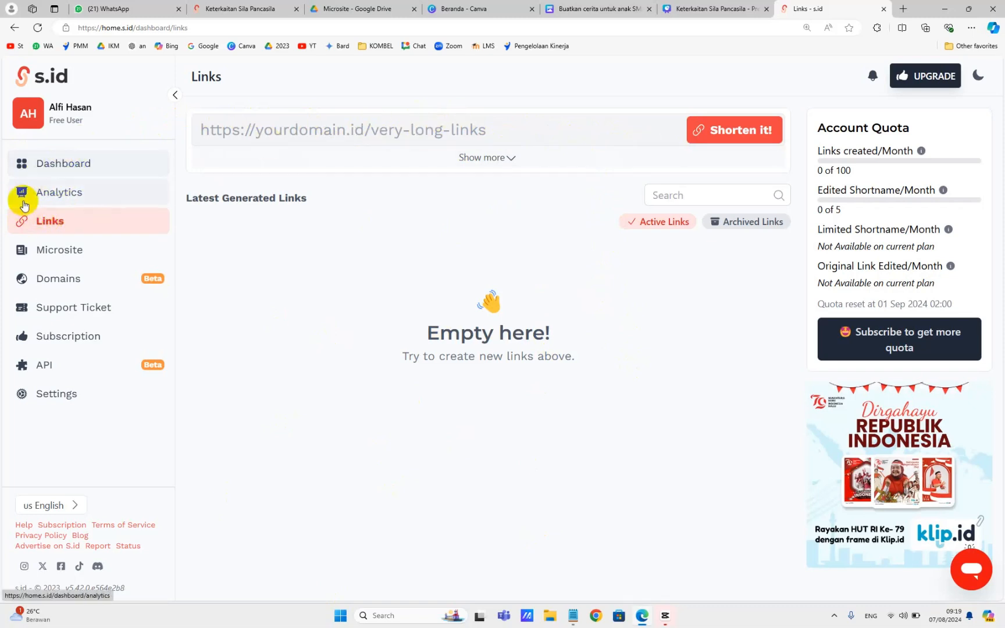
{"action": "left_click", "coordinate": [60, 254]}
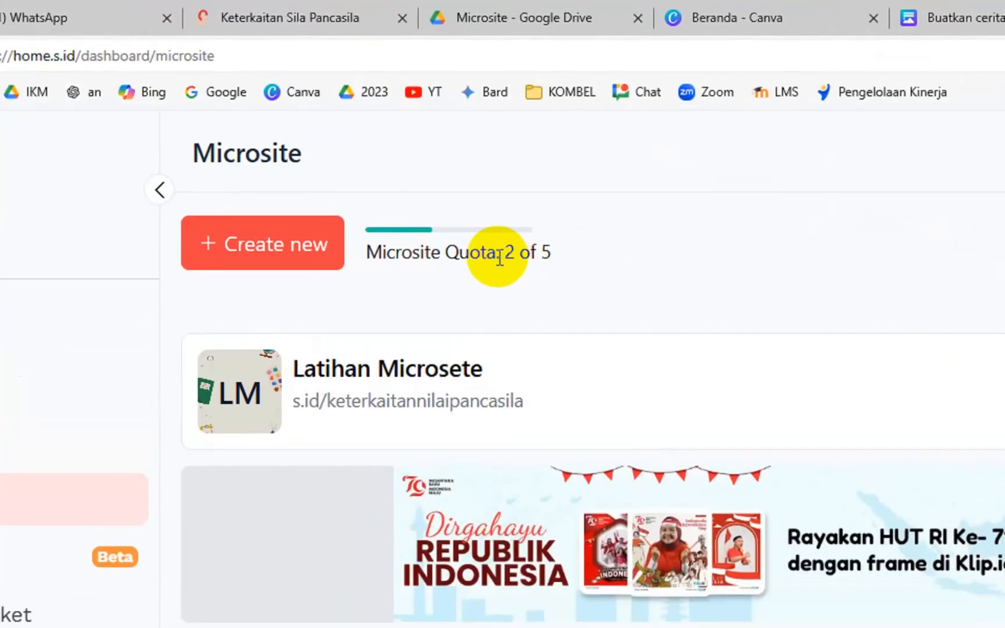
Start creating a new microsite and specify Education as its type
{"action": "left_click", "coordinate": [242, 123]}
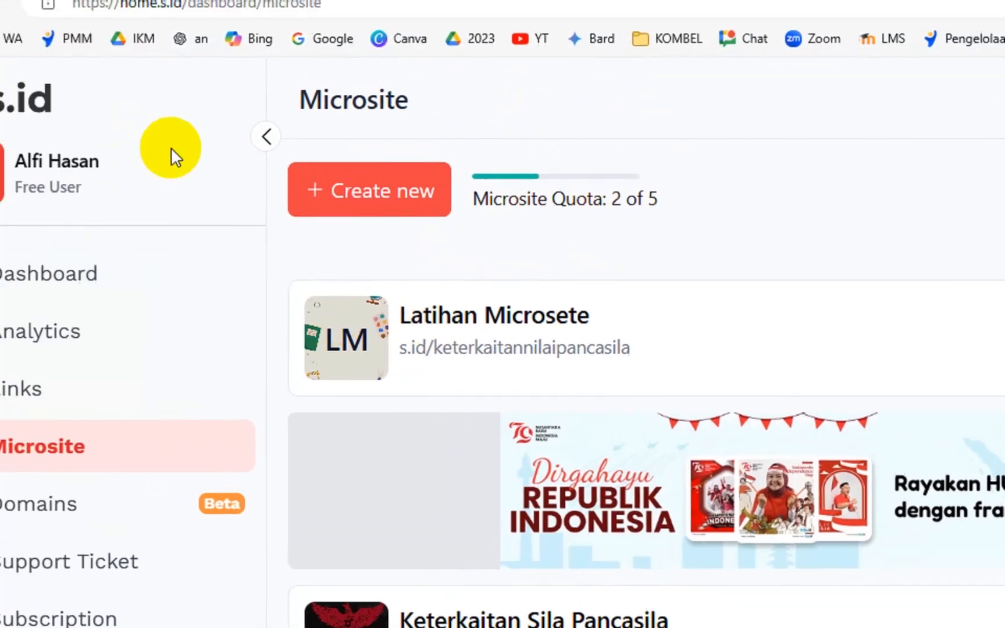
{"action": "left_click", "coordinate": [347, 184]}
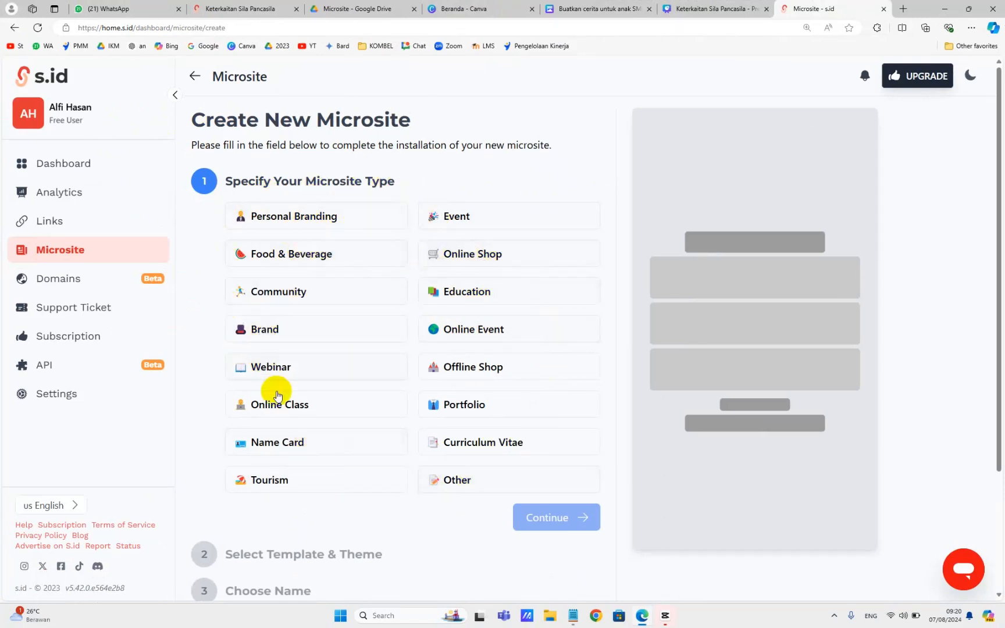
{"action": "left_click", "coordinate": [471, 298]}
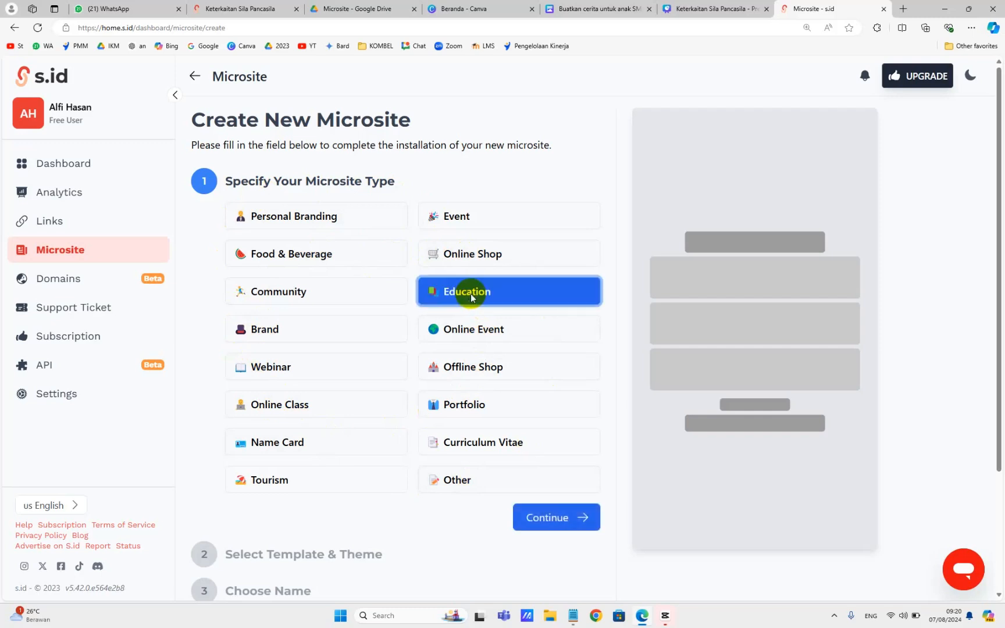
{"action": "left_click", "coordinate": [555, 518]}
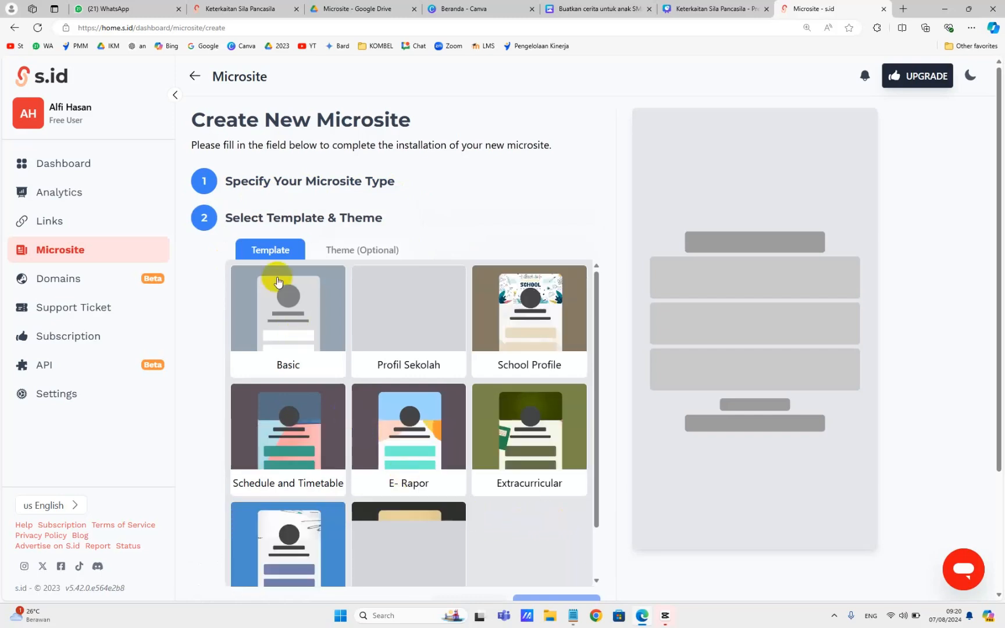
Choose the Extracurricular template for the new microsite and continue to the naming stage
{"action": "scroll", "coordinate": [273, 278], "scroll_direction": "down", "scroll_amount": 1}
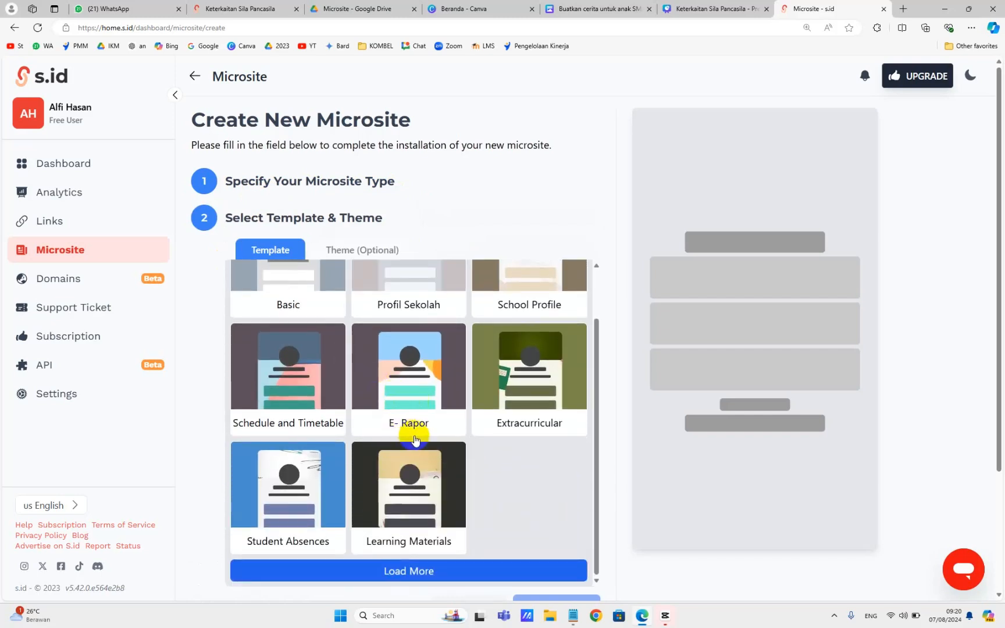
{"action": "scroll", "coordinate": [388, 506], "scroll_direction": "down", "scroll_amount": 2}
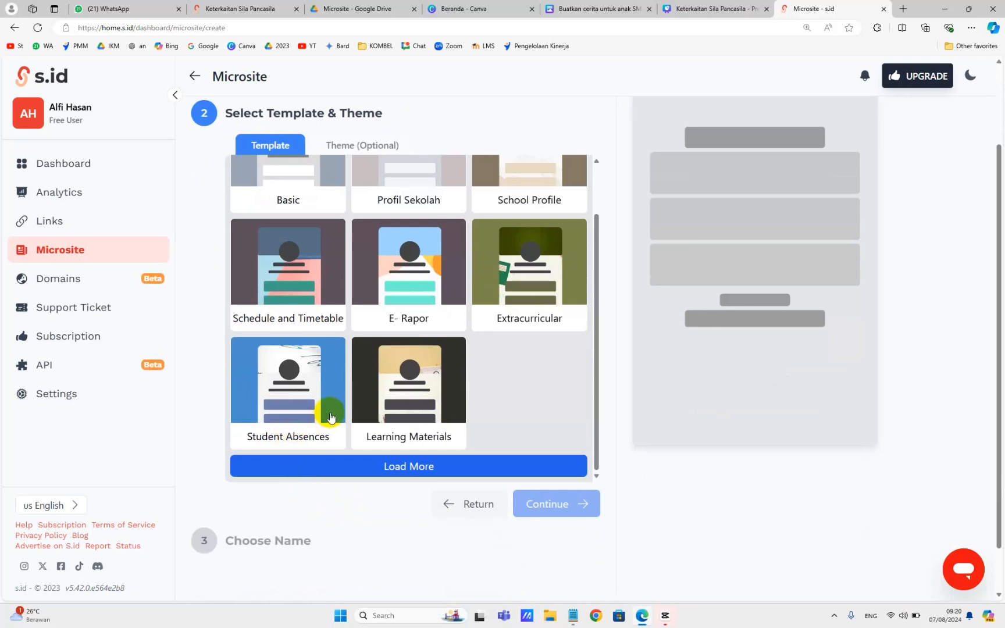
{"action": "scroll", "coordinate": [329, 414], "scroll_direction": "up", "scroll_amount": 1}
{"action": "scroll", "coordinate": [384, 279], "scroll_direction": "down", "scroll_amount": 1}
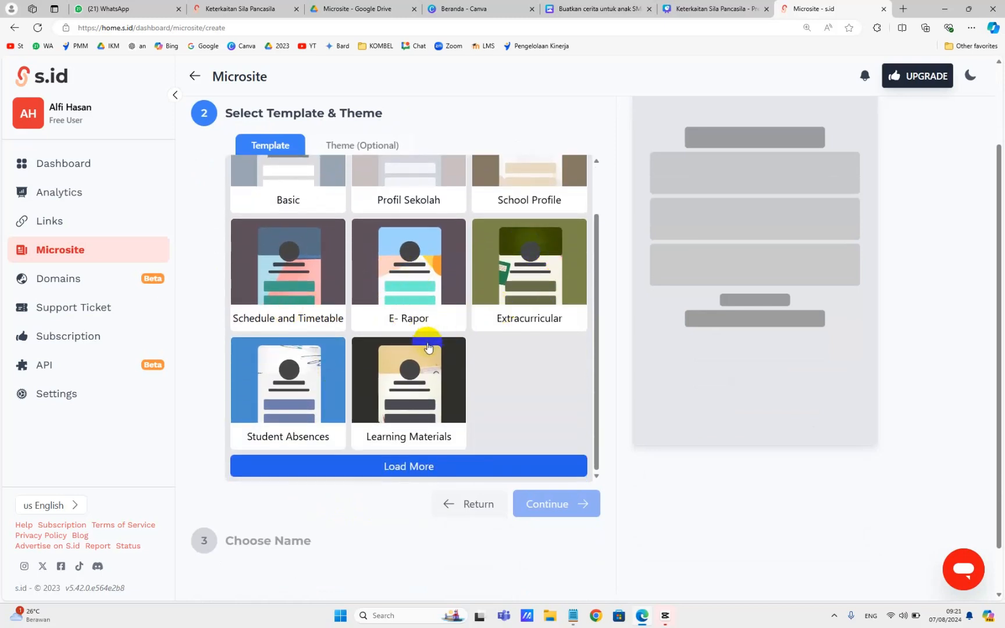
{"action": "scroll", "coordinate": [427, 346], "scroll_direction": "up", "scroll_amount": 1}
{"action": "scroll", "coordinate": [428, 347], "scroll_direction": "down", "scroll_amount": 1}
{"action": "left_click", "coordinate": [539, 293]}
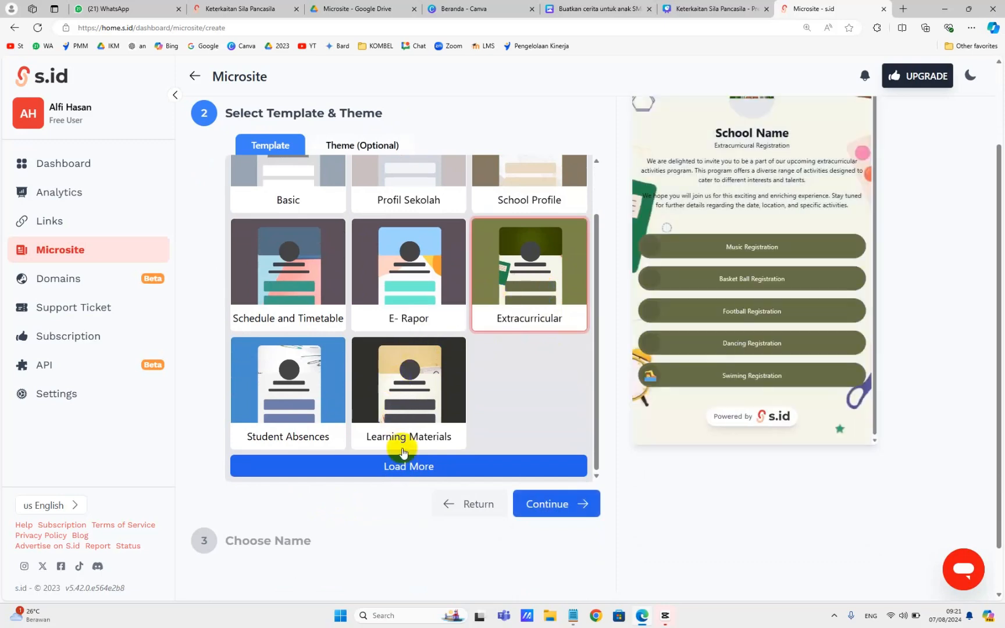
{"action": "left_click", "coordinate": [539, 510]}
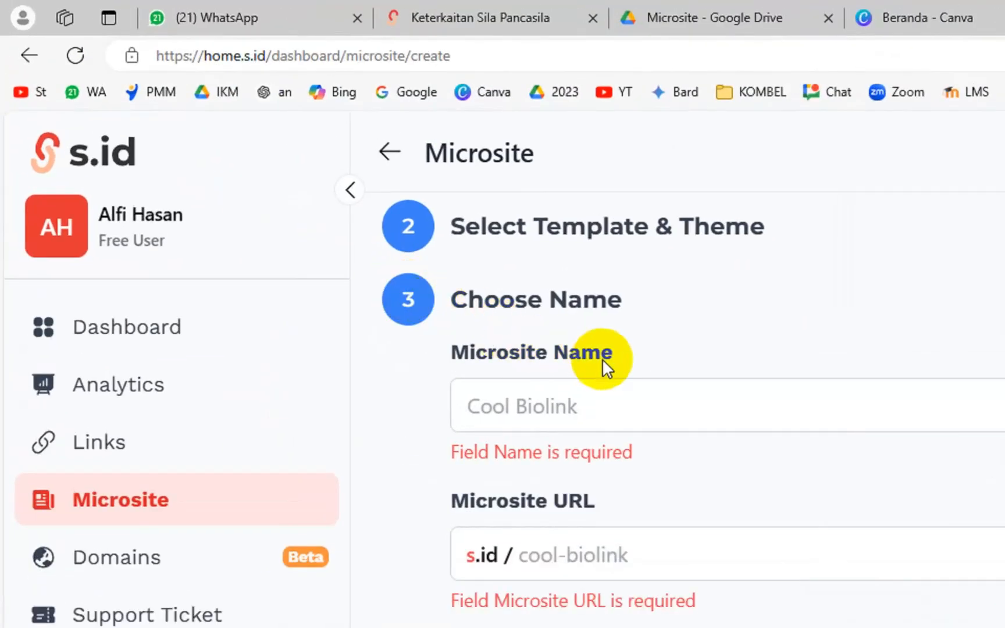
Name the new microsite "Latihan Microsete 2"
{"action": "left_click", "coordinate": [604, 421]}
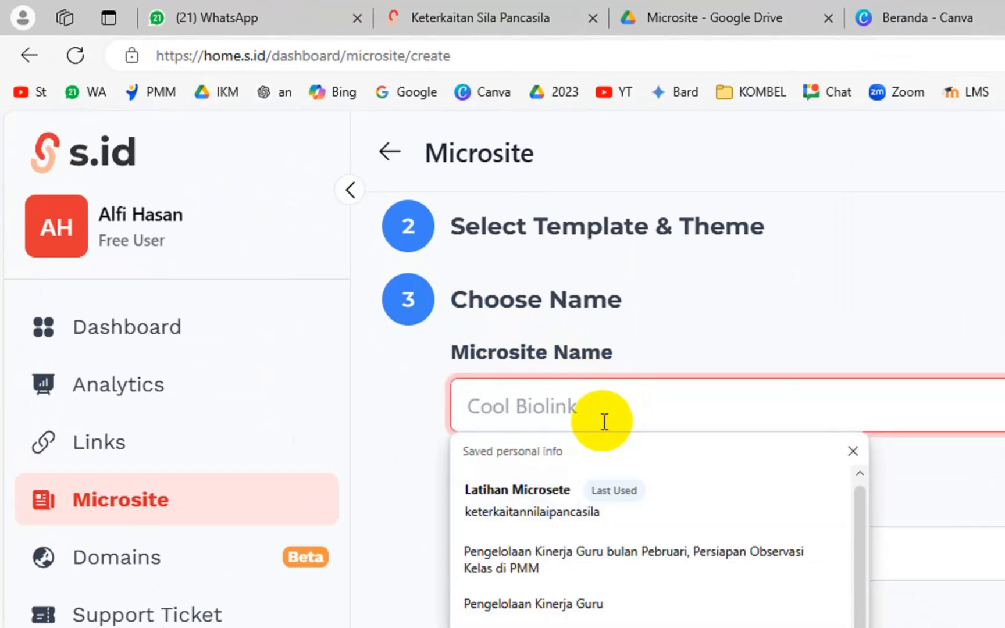
{"action": "type", "text": "Latihan"}
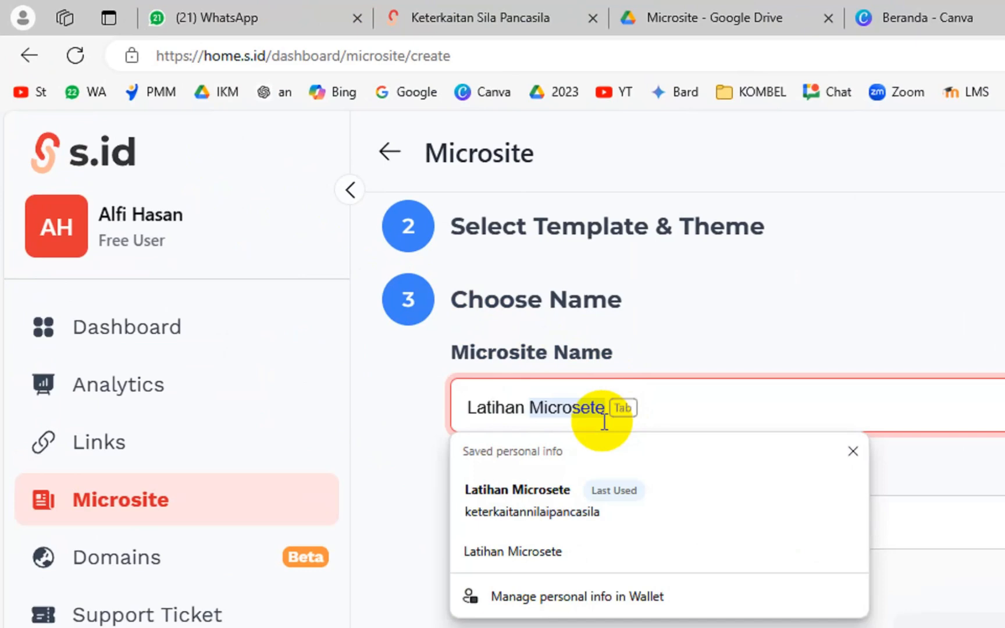
{"action": "left_click", "coordinate": [782, 411]}
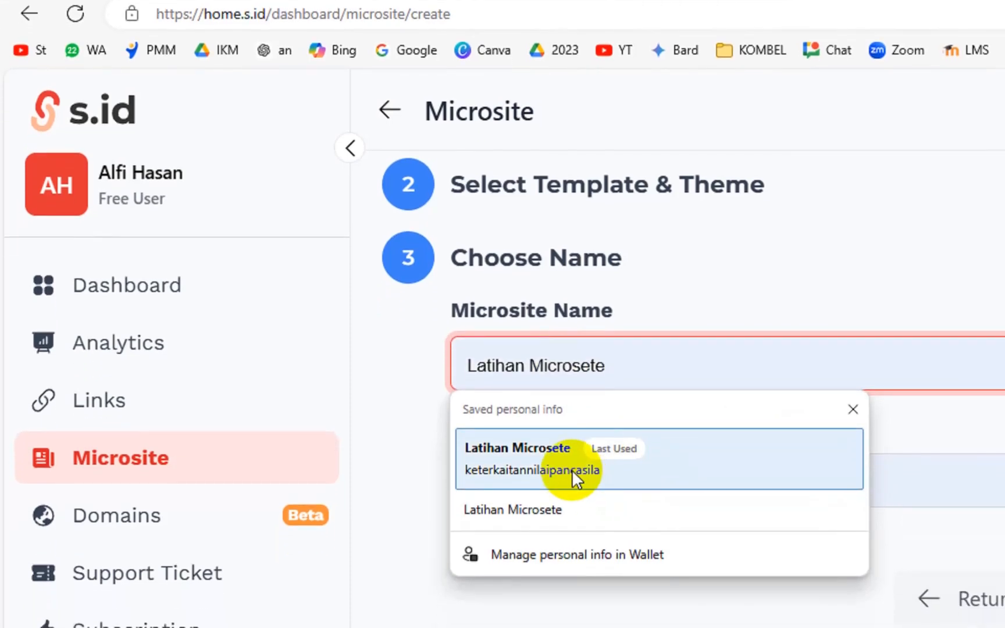
{"action": "left_click", "coordinate": [571, 512]}
{"action": "type", "text": "2"}
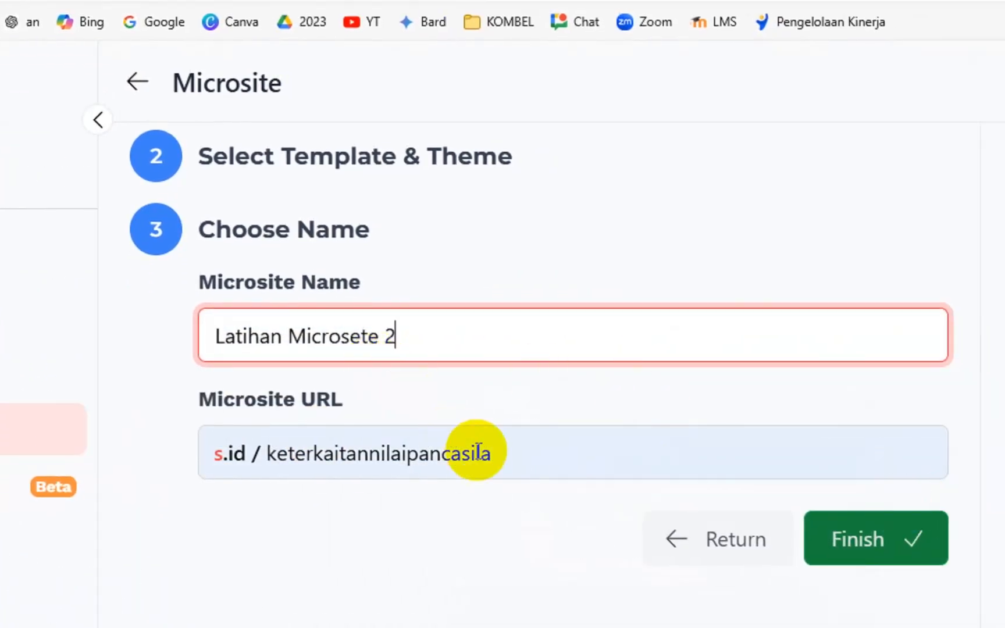
Set the microsite URL to materiPancasilaBAB1, without spaces, and finish creating the microsite
{"action": "left_click", "coordinate": [505, 451]}
{"action": "double_click", "coordinate": [505, 451]}
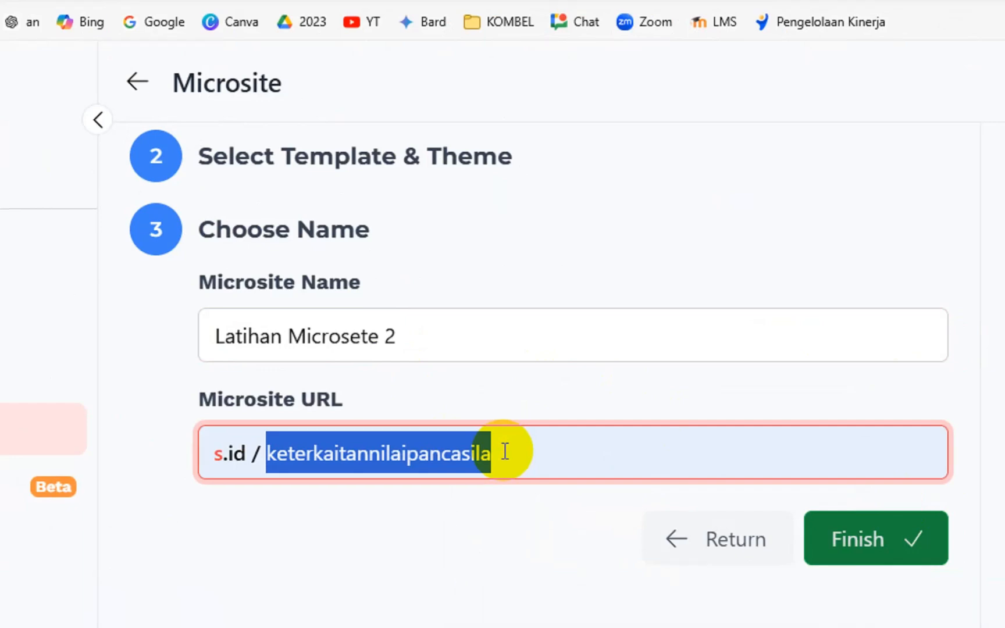
{"action": "key", "text": "BackSpace"}
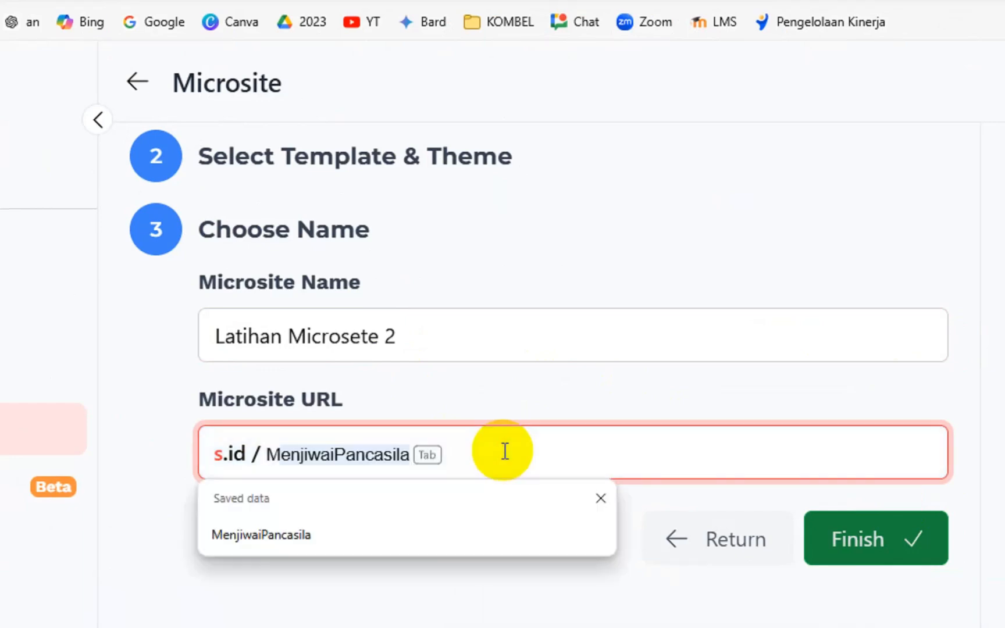
{"action": "type", "text": "M"}
{"action": "key", "text": "BackSpace"}
{"action": "type", "text": "mater"}
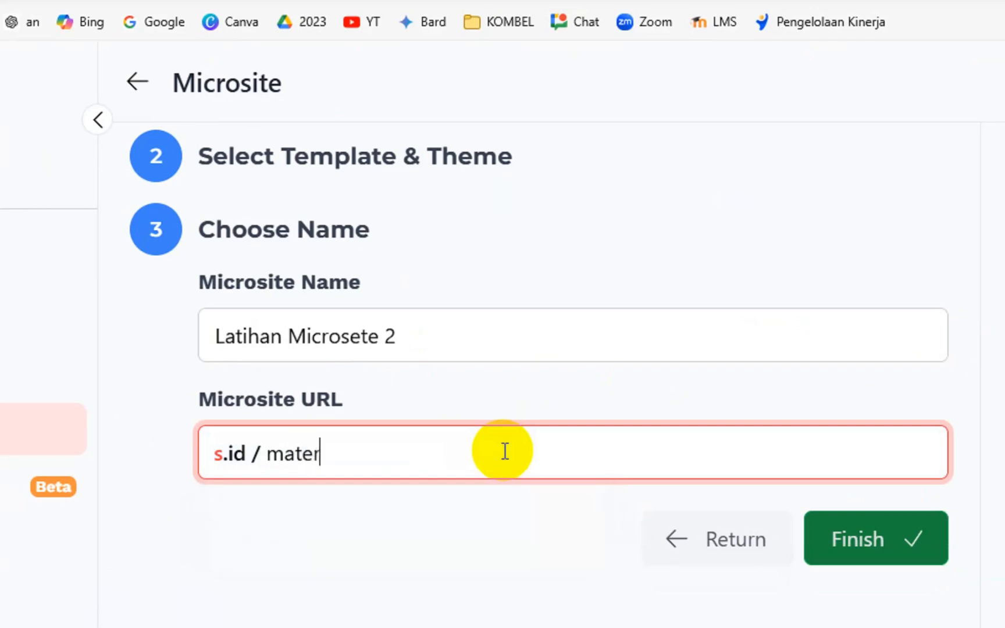
{"action": "type", "text": "i Pancasila"}
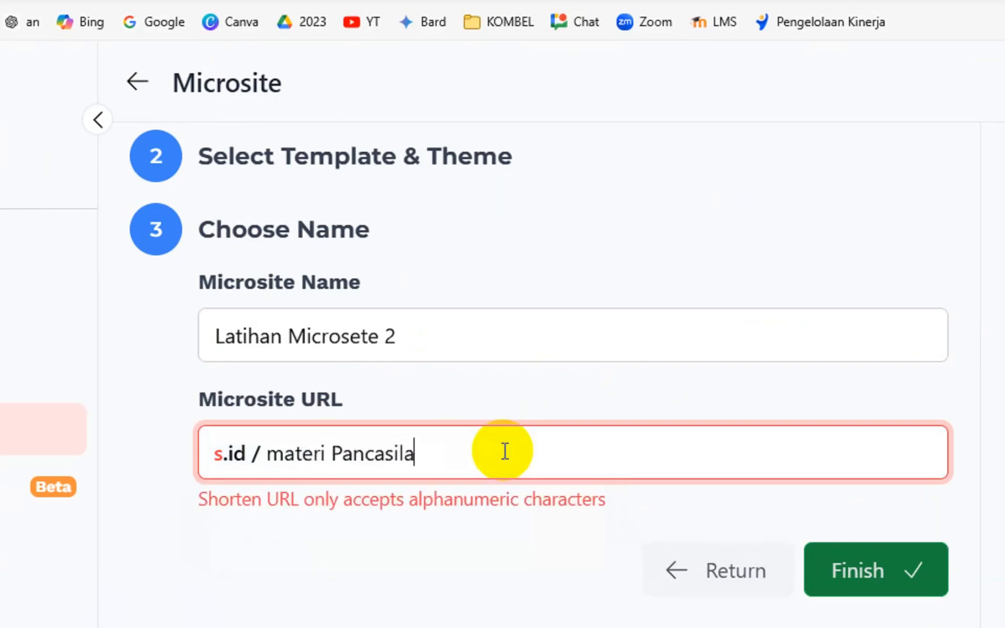
{"action": "type", "text": "AB1"}
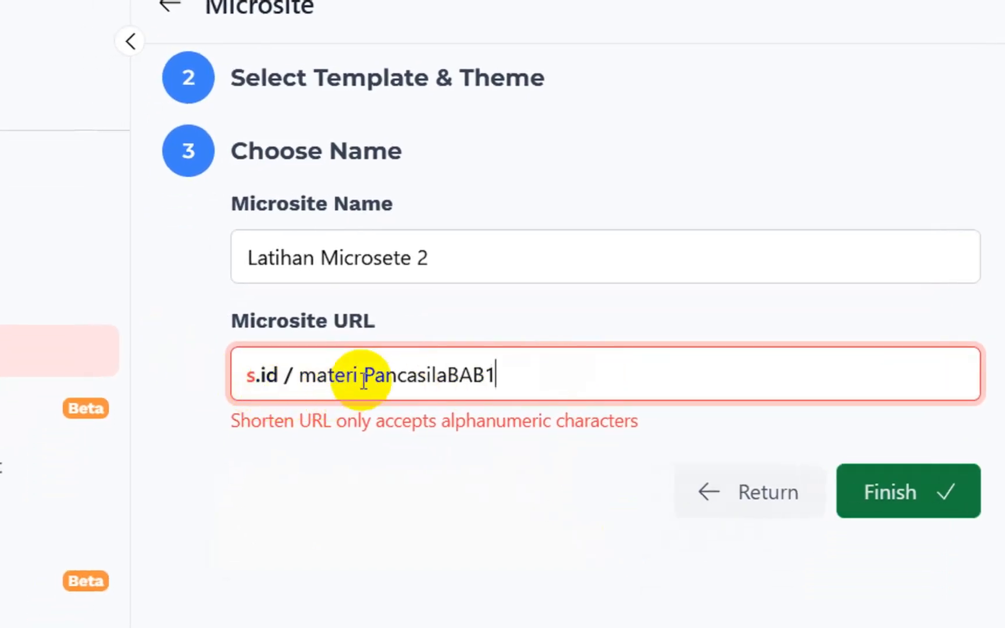
{"action": "left_click", "coordinate": [364, 378]}
{"action": "key", "text": "BackSpace"}
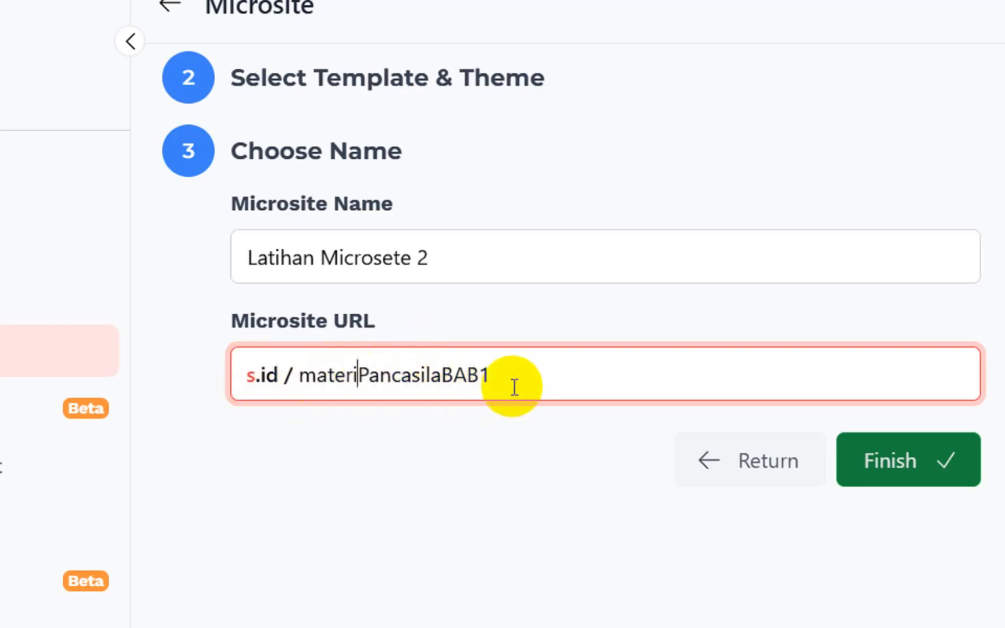
{"action": "left_click", "coordinate": [925, 475]}
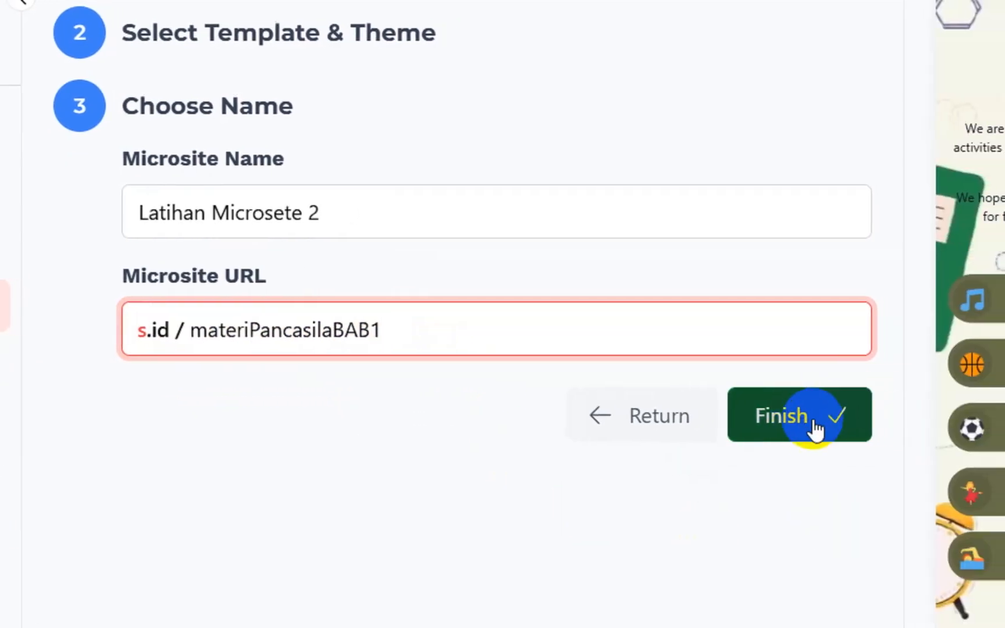
{"action": "left_click", "coordinate": [816, 418]}
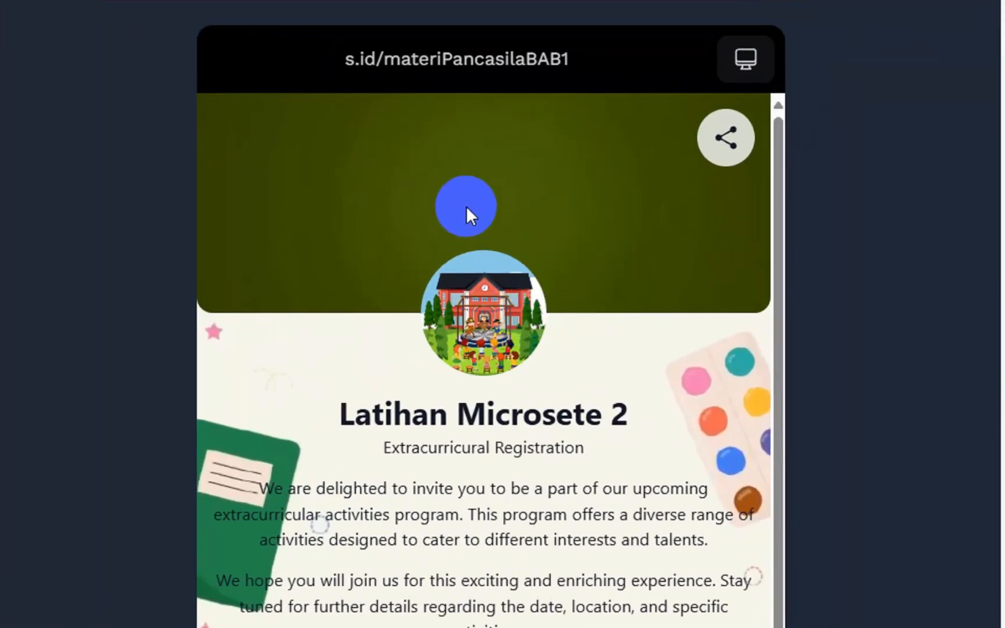
Examine the new microsite's header, text and registration links in both the mobile and desktop previews
{"action": "scroll", "coordinate": [467, 208], "scroll_direction": "down", "scroll_amount": 6}
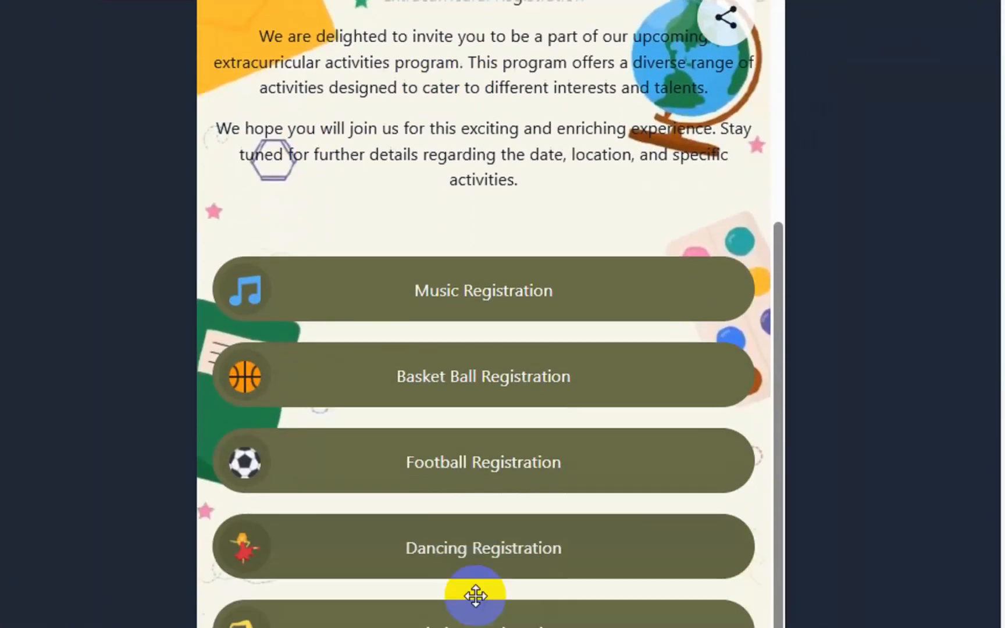
{"action": "scroll", "coordinate": [475, 595], "scroll_direction": "down", "scroll_amount": 4}
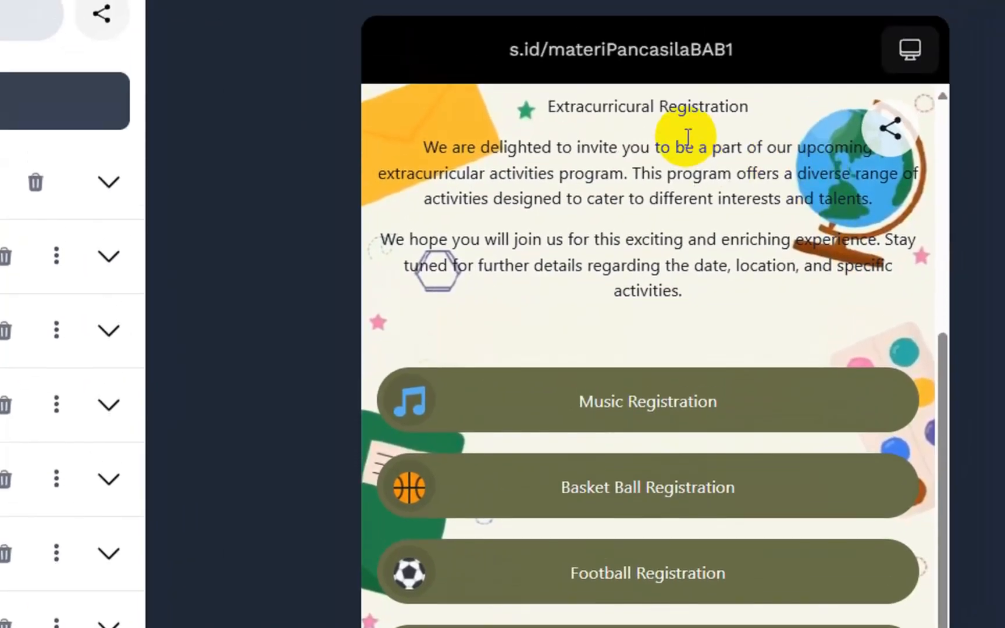
{"action": "scroll", "coordinate": [692, 54], "scroll_direction": "up", "scroll_amount": 5}
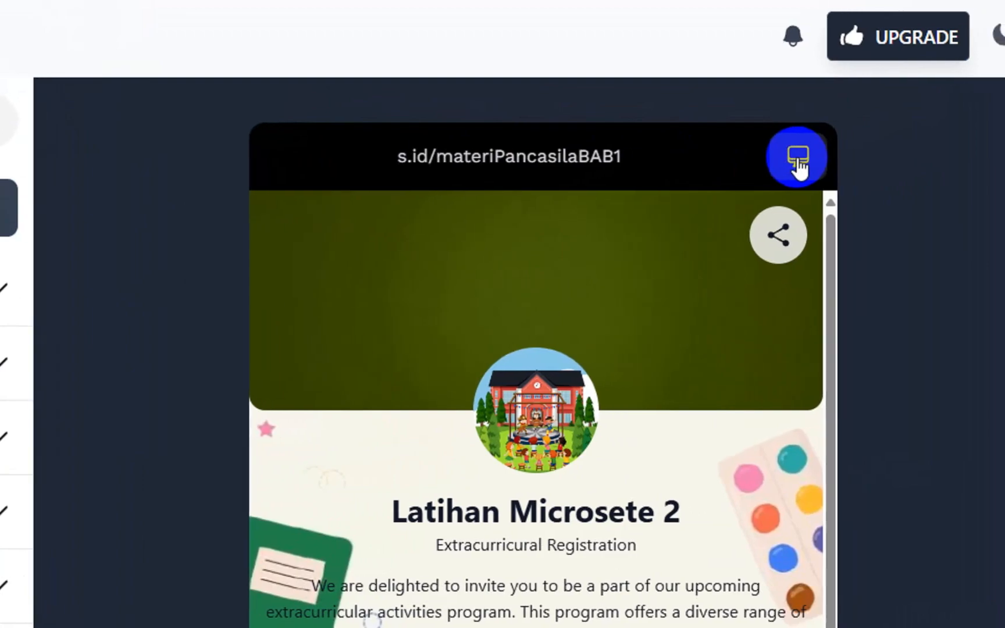
{"action": "left_click", "coordinate": [795, 164]}
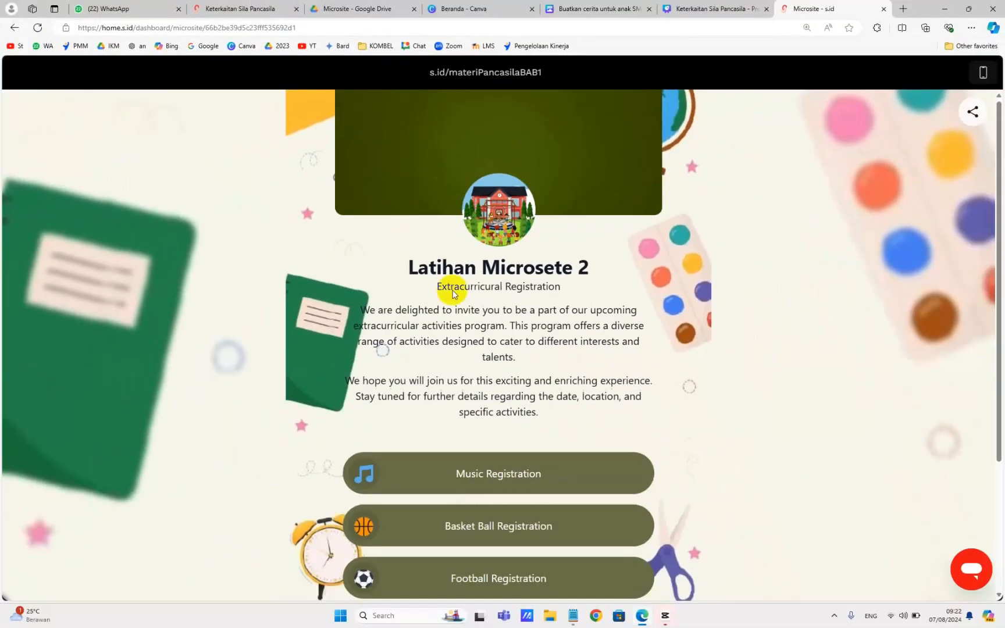
{"action": "scroll", "coordinate": [492, 326], "scroll_direction": "down", "scroll_amount": 3}
{"action": "scroll", "coordinate": [493, 332], "scroll_direction": "up", "scroll_amount": 3}
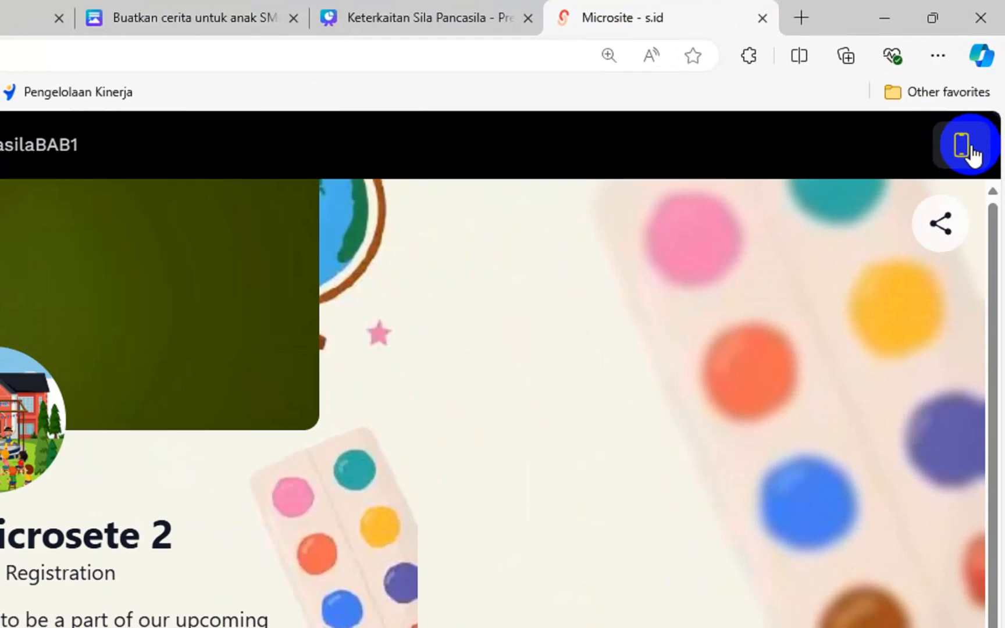
{"action": "left_click", "coordinate": [963, 152]}
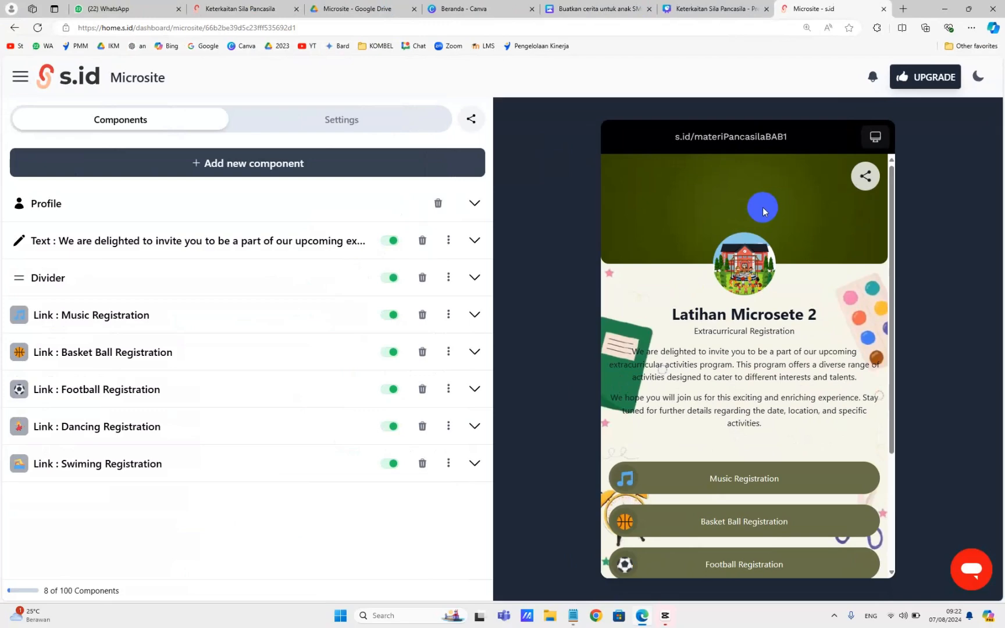
{"action": "scroll", "coordinate": [745, 385], "scroll_direction": "down", "scroll_amount": 3}
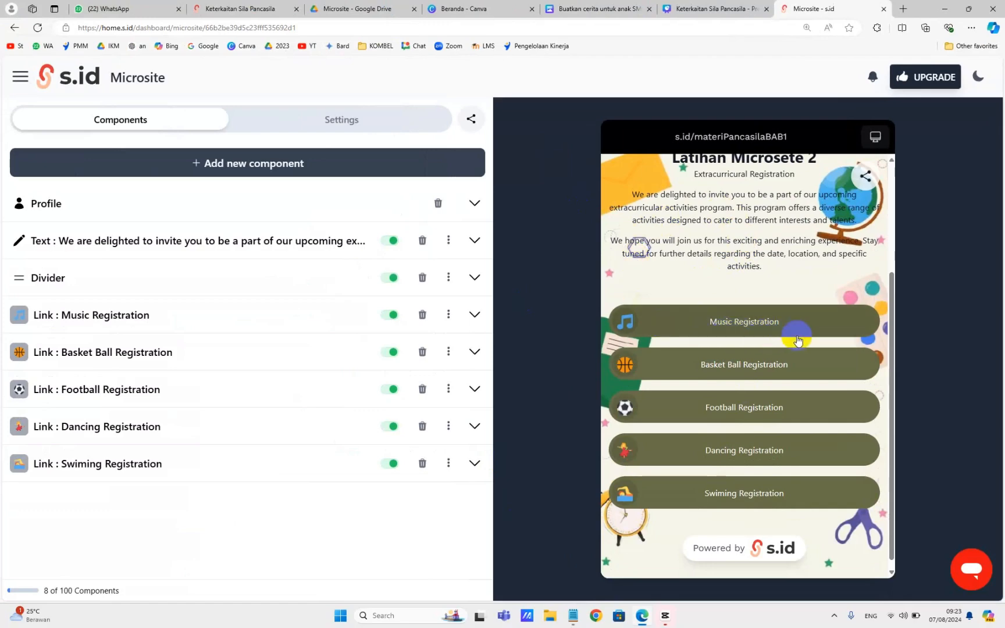
{"action": "left_click", "coordinate": [740, 317]}
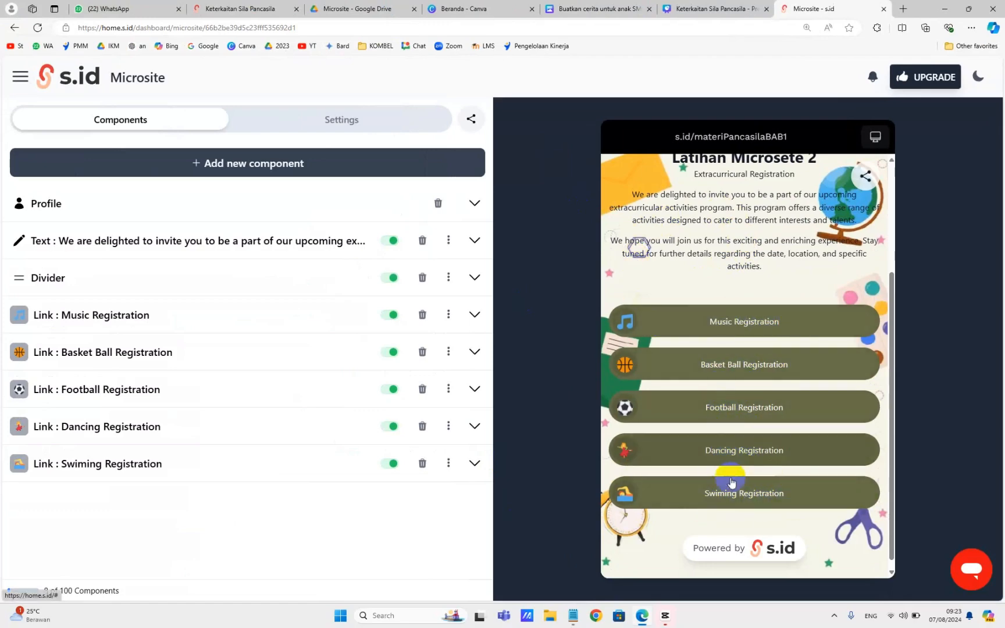
{"action": "scroll", "coordinate": [690, 319], "scroll_direction": "up", "scroll_amount": 1}
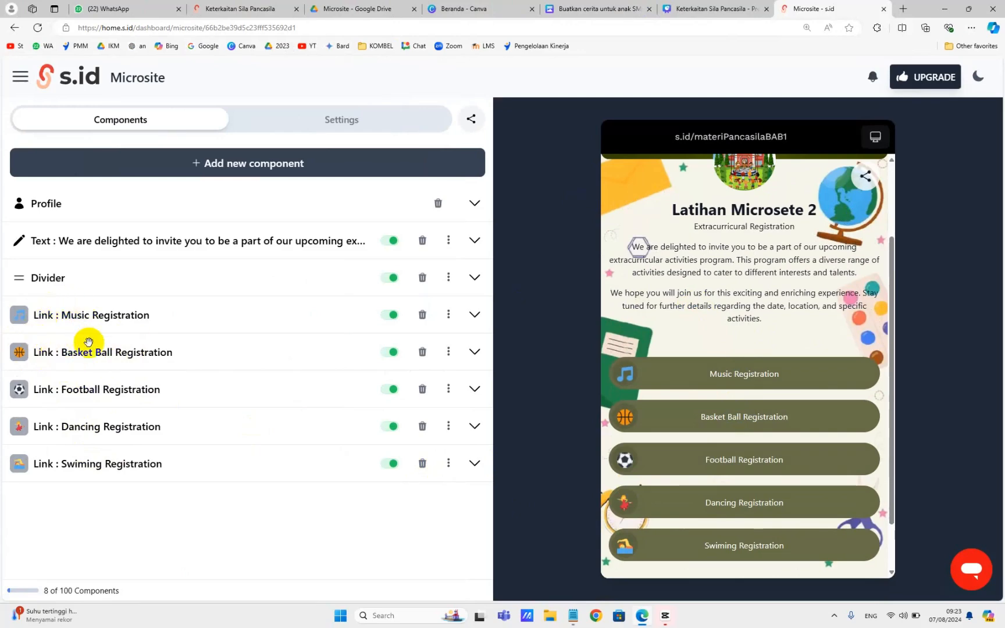
{"action": "scroll", "coordinate": [774, 482], "scroll_direction": "down", "scroll_amount": 2}
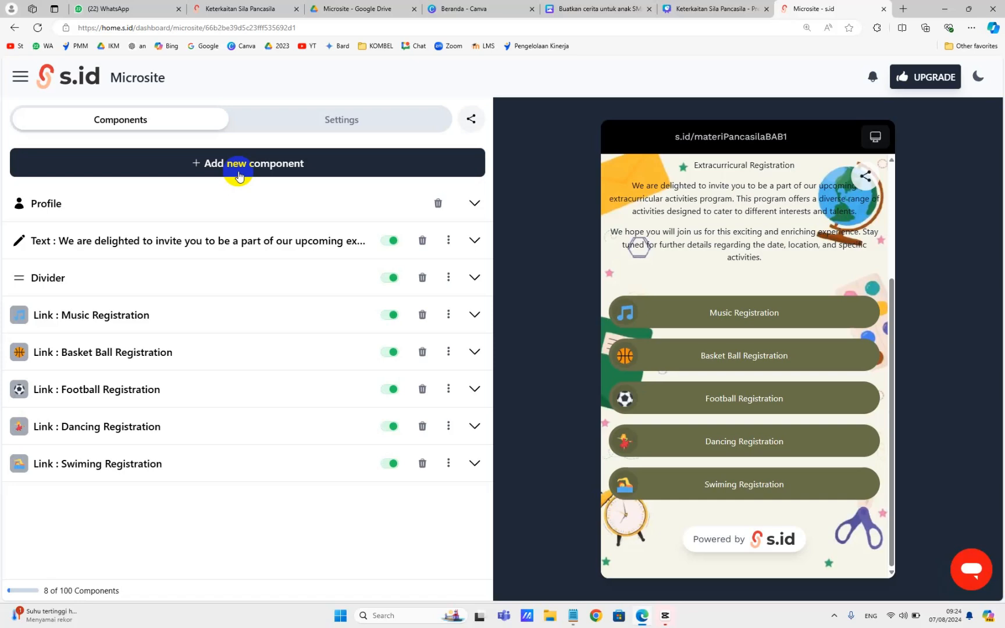
Switch to Notepad and start a numbered list with "1. Daftar Kehadiran" and "2. Rekapan daftar Hadir"
{"action": "key", "text": "alt+Tab"}
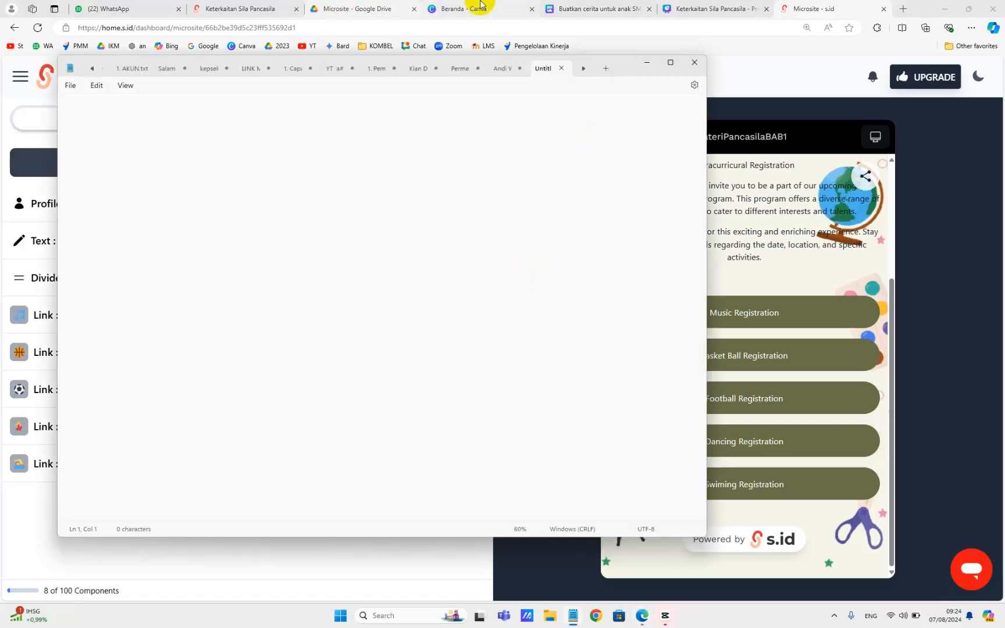
{"action": "scroll", "coordinate": [249, 205], "scroll_direction": "up", "scroll_amount": 2}
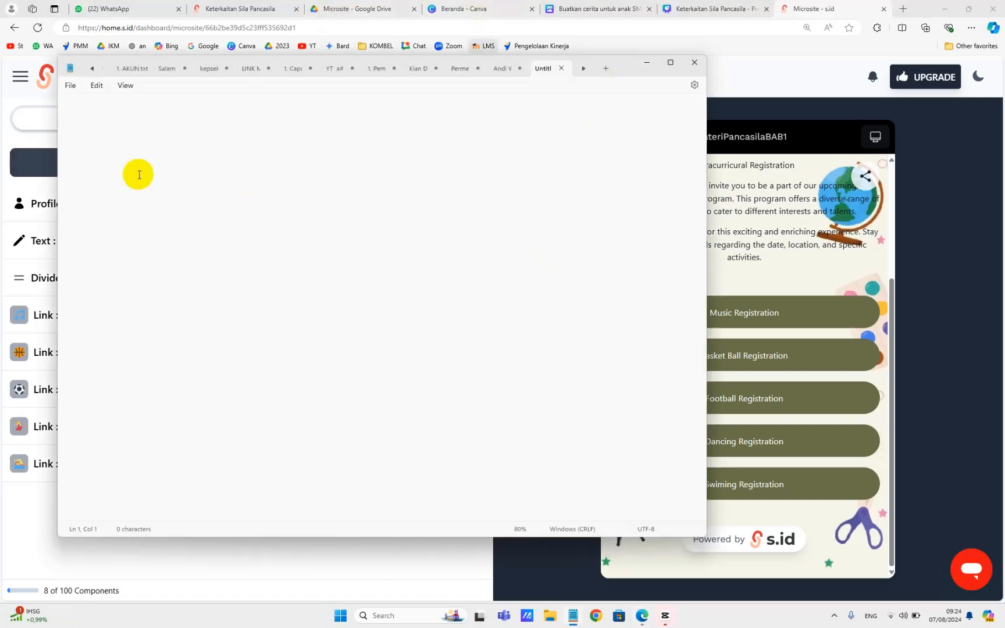
{"action": "type", "text": "1. Daf"}
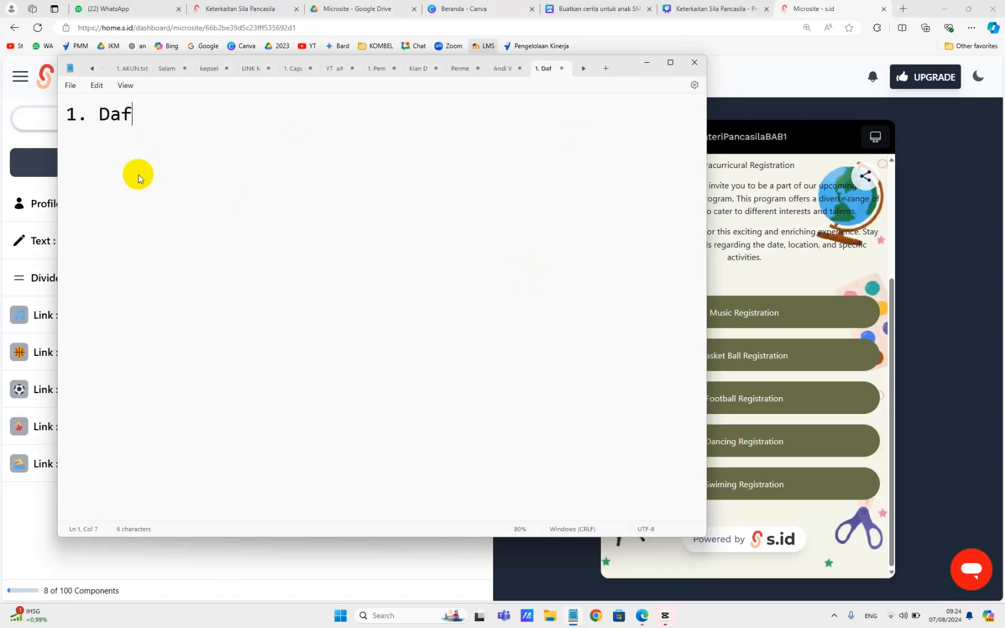
{"action": "type", "text": "tar Kehadir"}
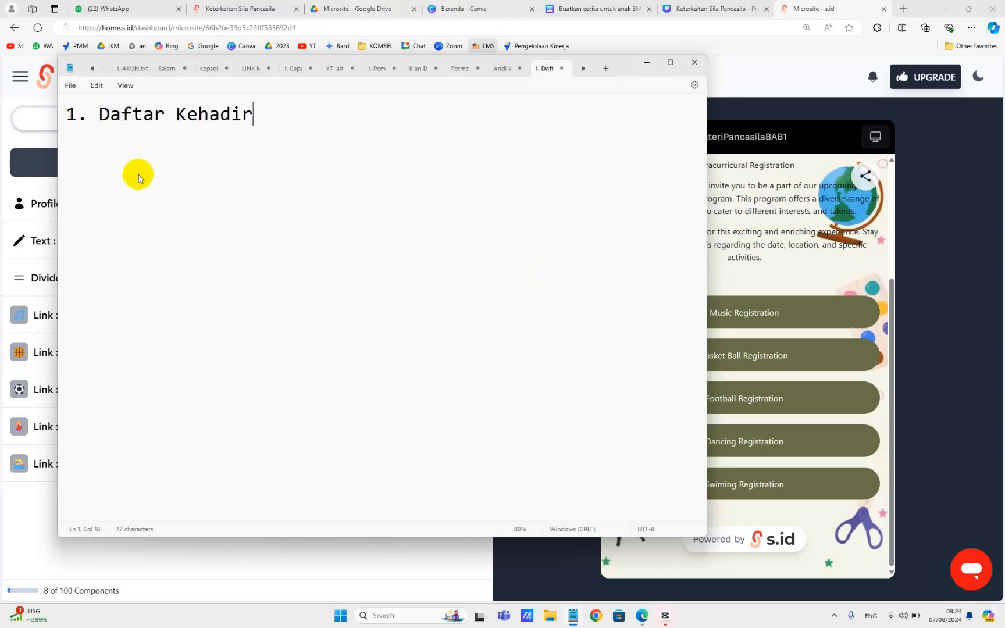
{"action": "type", "text": "an"}
{"action": "key", "text": "Return"}
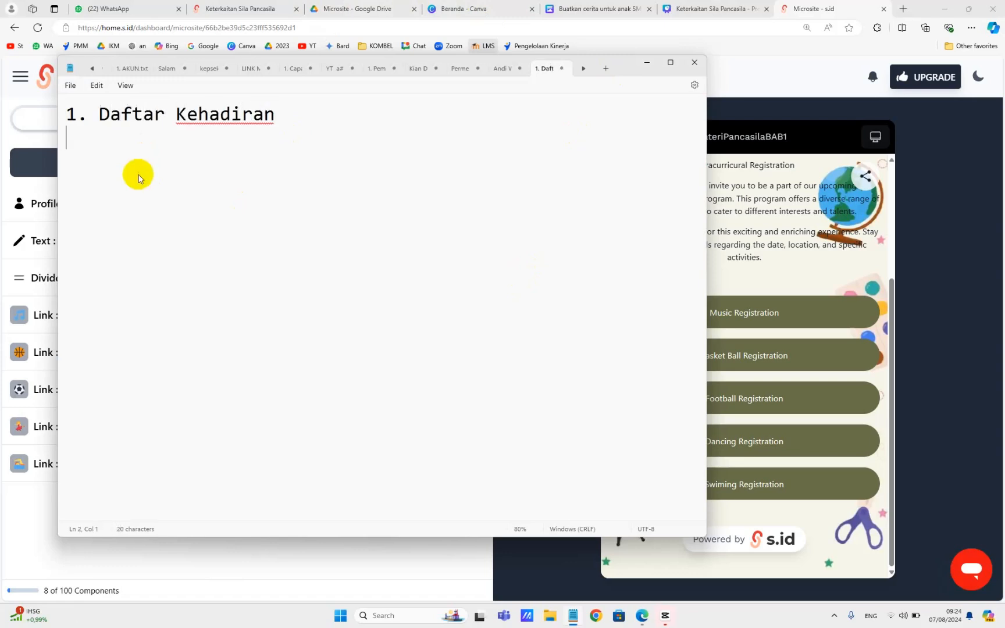
{"action": "type", "text": "2. Rekapan "}
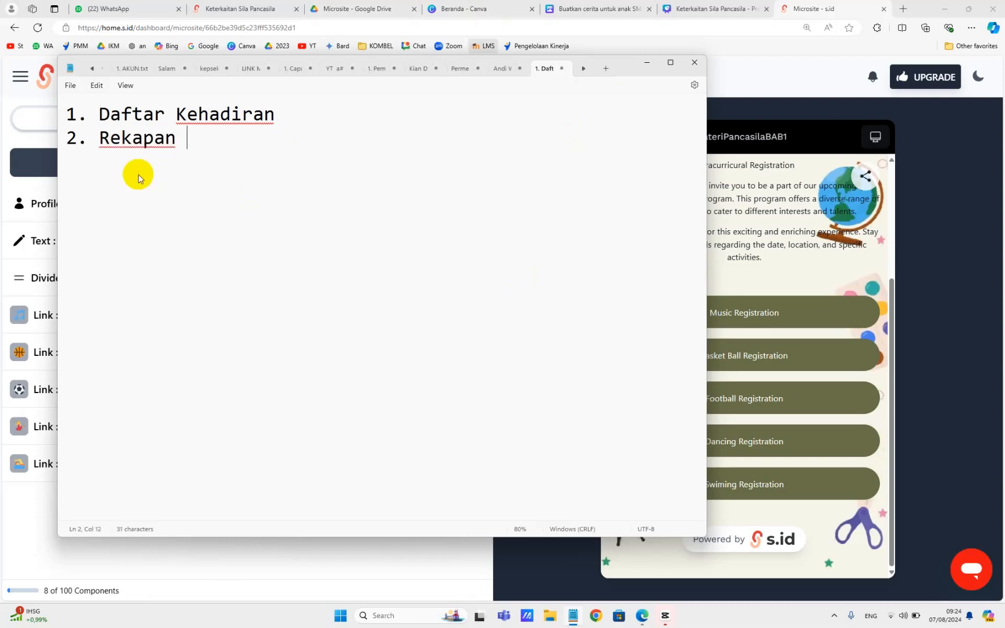
{"action": "type", "text": "daftar Hadir"}
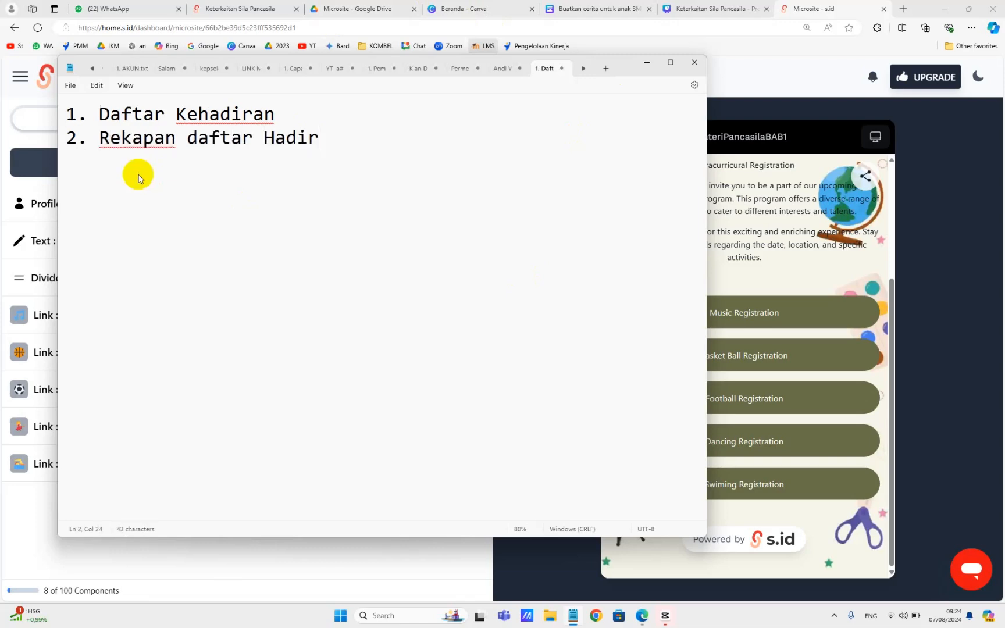
Add "3. Materi Pembelajaran" and "4. Video Pembelajaran" to the numbered list
{"action": "key", "text": "Return"}
{"action": "type", "text": "3. Materi"}
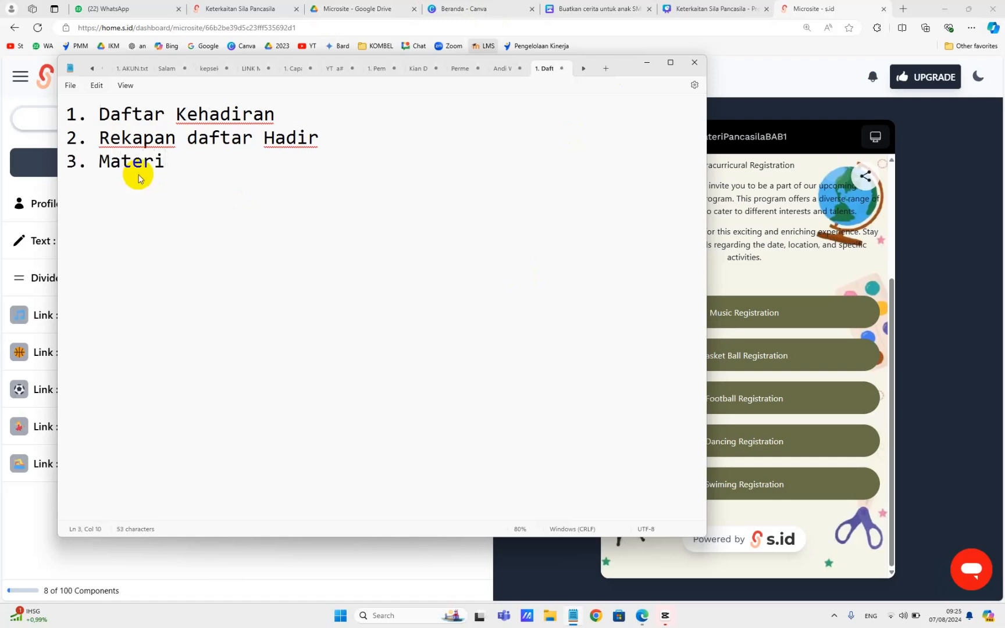
{"action": "type", "text": " PEbelaj"}
{"action": "key", "text": "BackSpace"}
{"action": "key", "text": "BackSpace"}
{"action": "key", "text": "BackSpace"}
{"action": "key", "text": "BackSpace"}
{"action": "key", "text": "BackSpace"}
{"action": "key", "text": "BackSpace"}
{"action": "type", "text": "embela"}
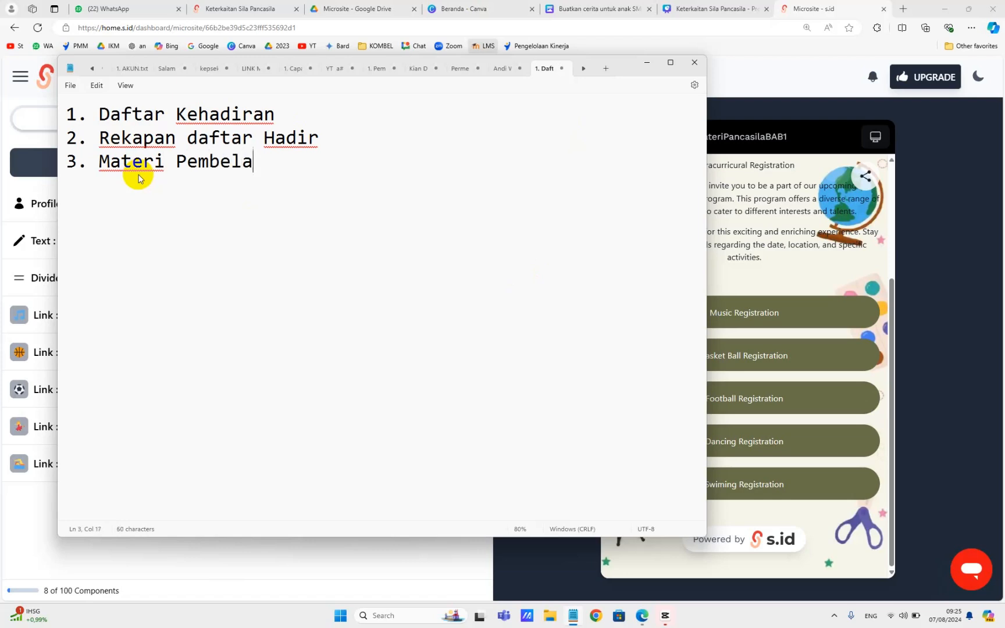
{"action": "type", "text": "jaran"}
{"action": "key", "text": "Return"}
{"action": "type", "text": "4."}
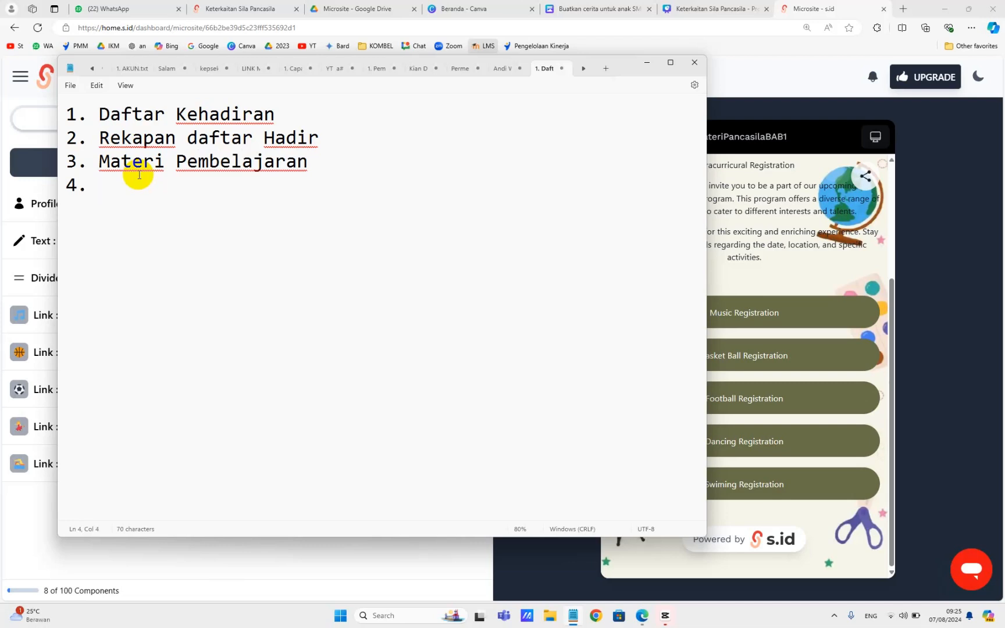
{"action": "type", "text": " Video Pembelajaran"}
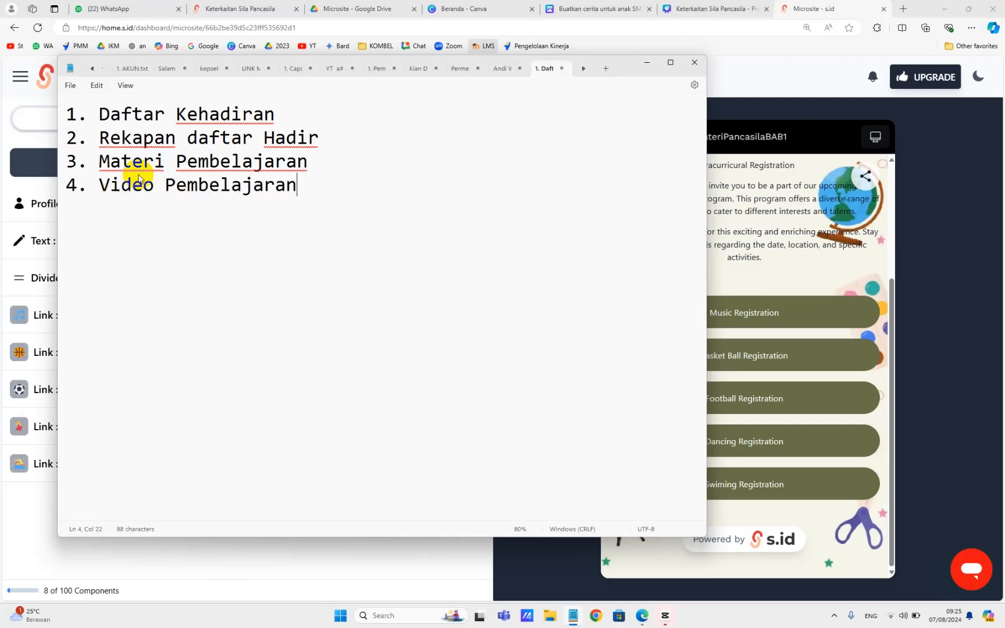
Add "5. Bahan Bacaan" and "6. Asesmen" to the numbered list
{"action": "key", "text": "Return"}
{"action": "type", "text": "5"}
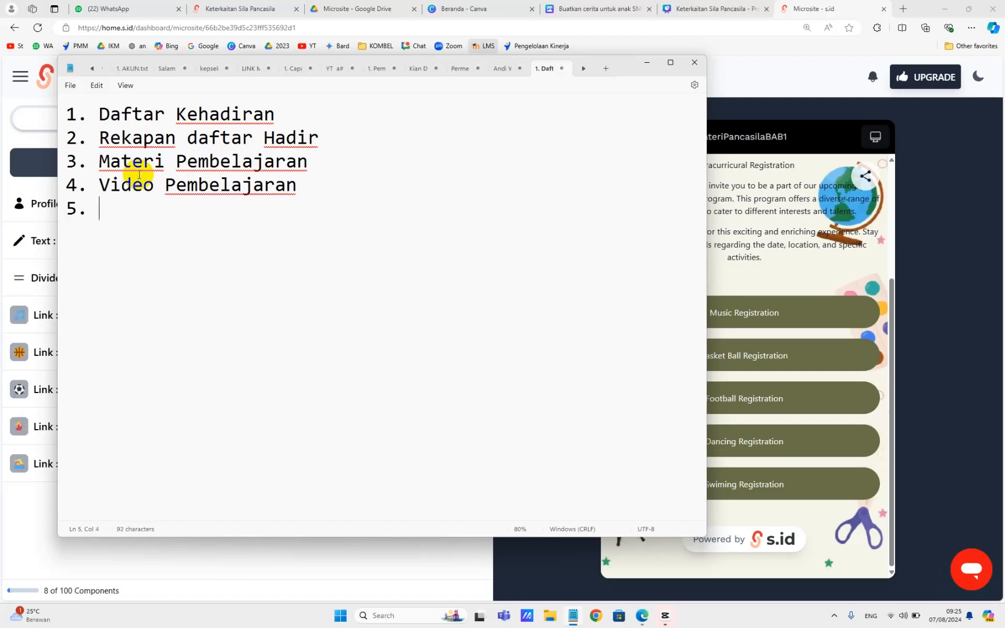
{"action": "type", "text": ". Bahan Ba"}
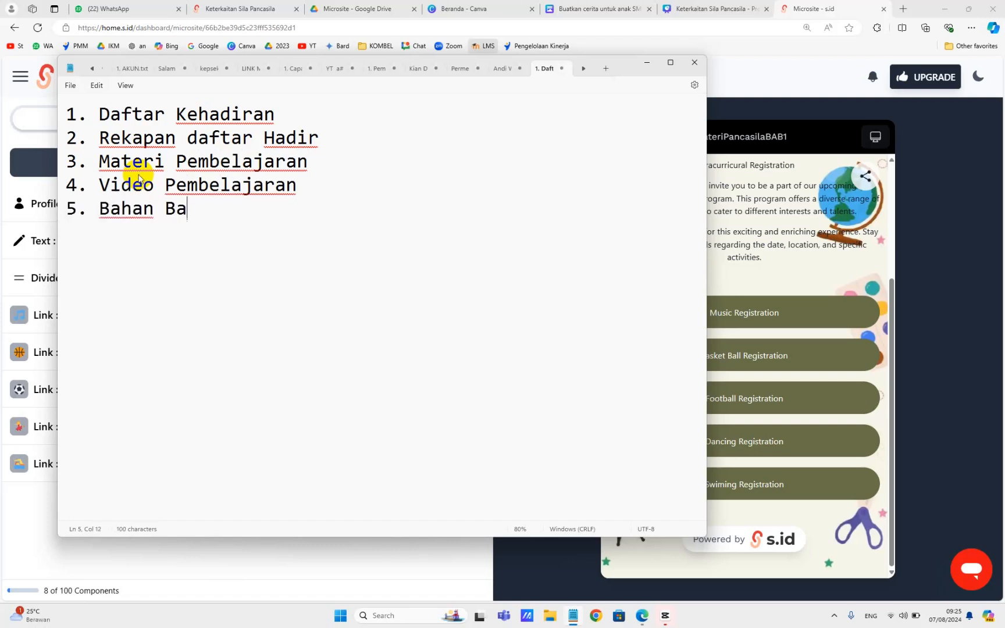
{"action": "type", "text": "caan"}
{"action": "key", "text": "Return"}
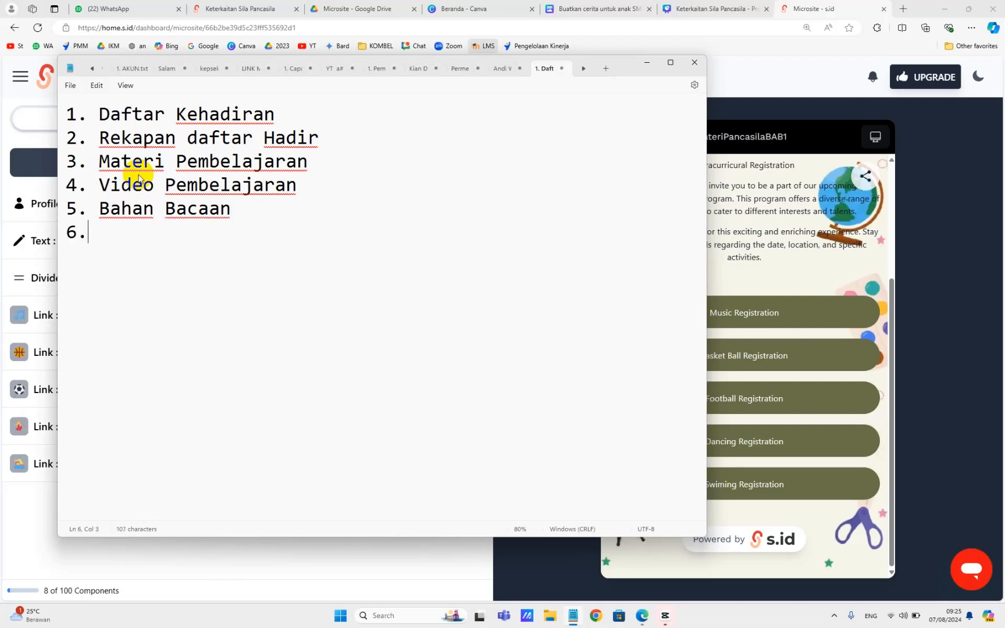
{"action": "type", "text": "6. Asesmen"}
{"action": "key", "text": "Return"}
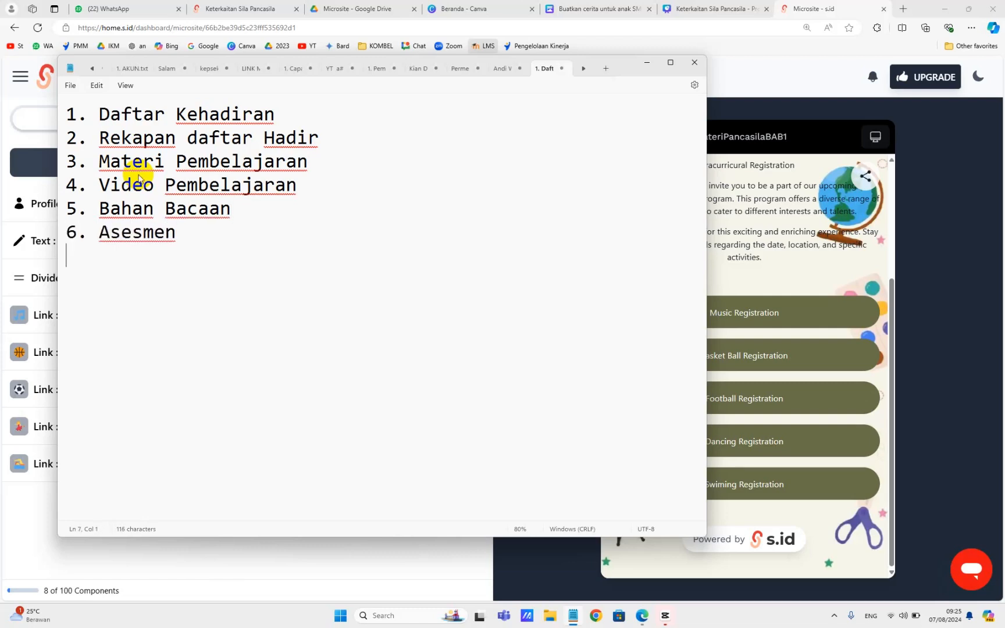
Add "7. Hasil Belajar" and "8. Kontak Guru" to the end of the numbered list
{"action": "type", "text": "7. Hasil"}
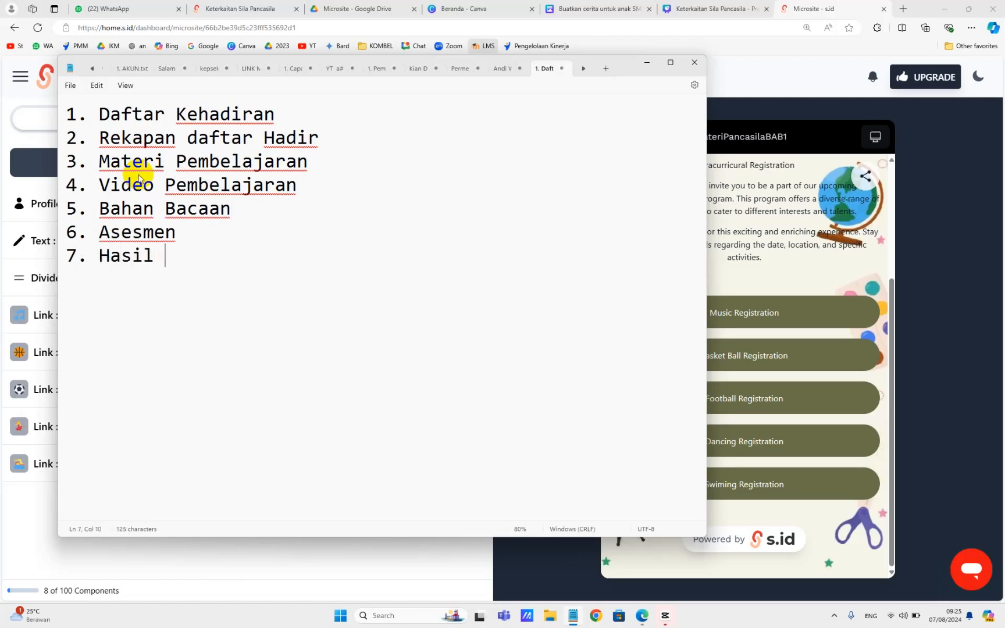
{"action": "type", "text": " Beajar"}
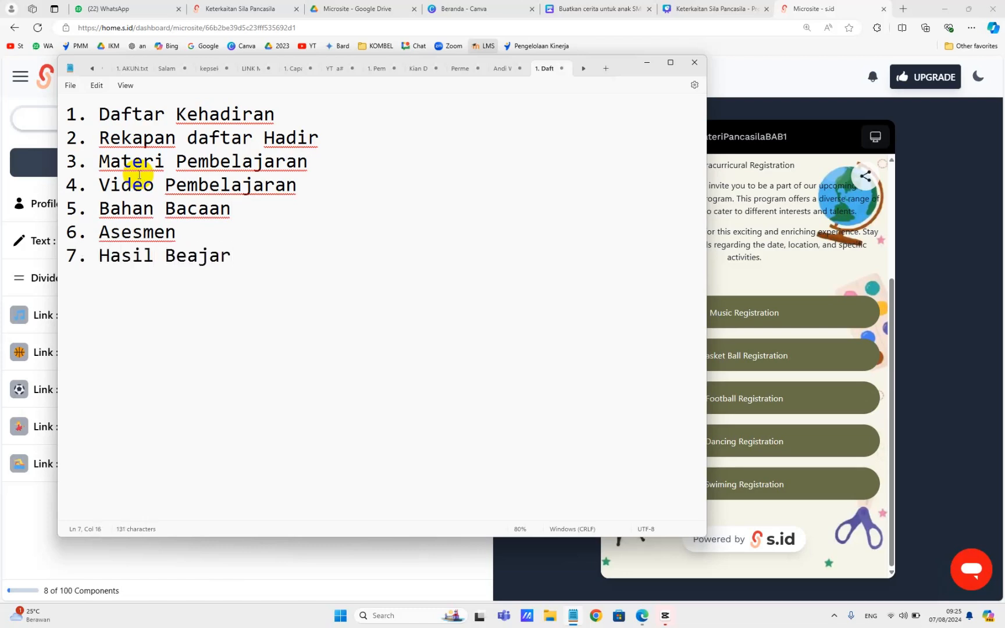
{"action": "type", "text": "l"}
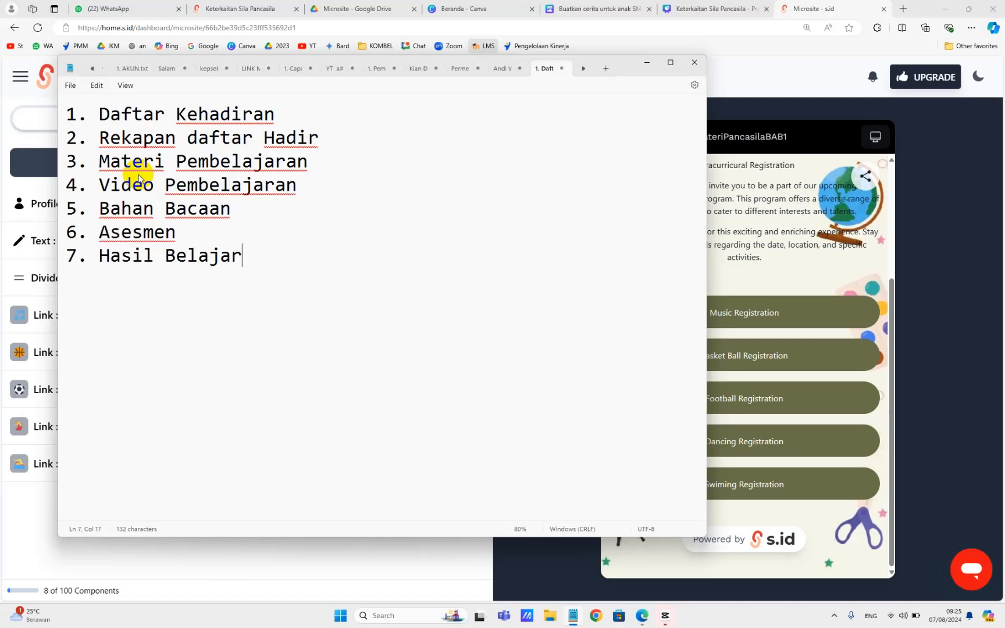
{"action": "key", "text": "Return"}
{"action": "type", "text": "8. Kontak Guru"}
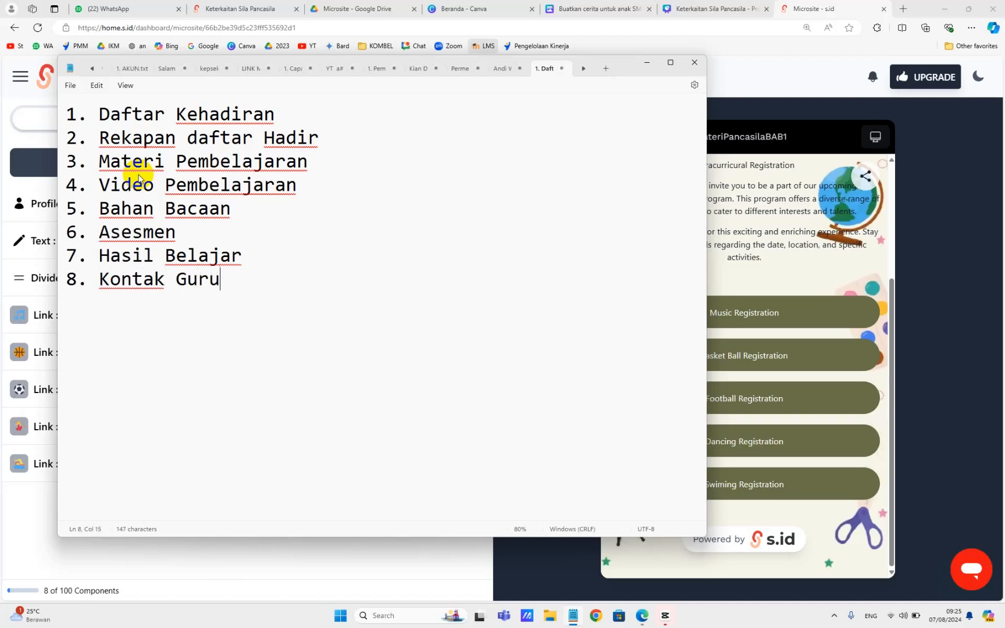
Insert the heading "SUSUNAN MICROSITE :" on a new line above the numbered list
{"action": "left_click", "coordinate": [67, 111]}
{"action": "key", "text": "Return"}
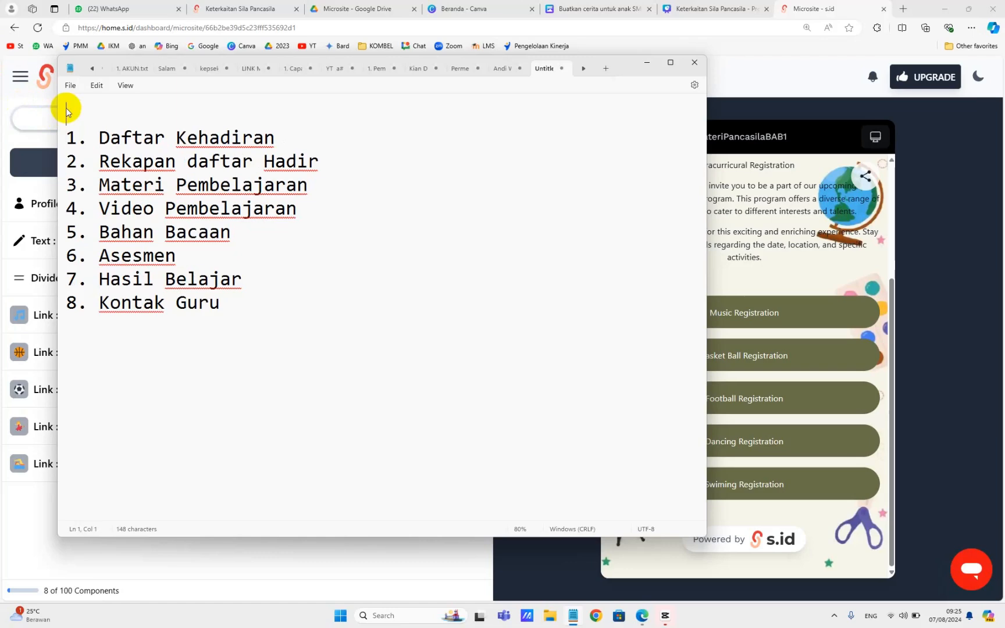
{"action": "type", "text": "USUNAN M"}
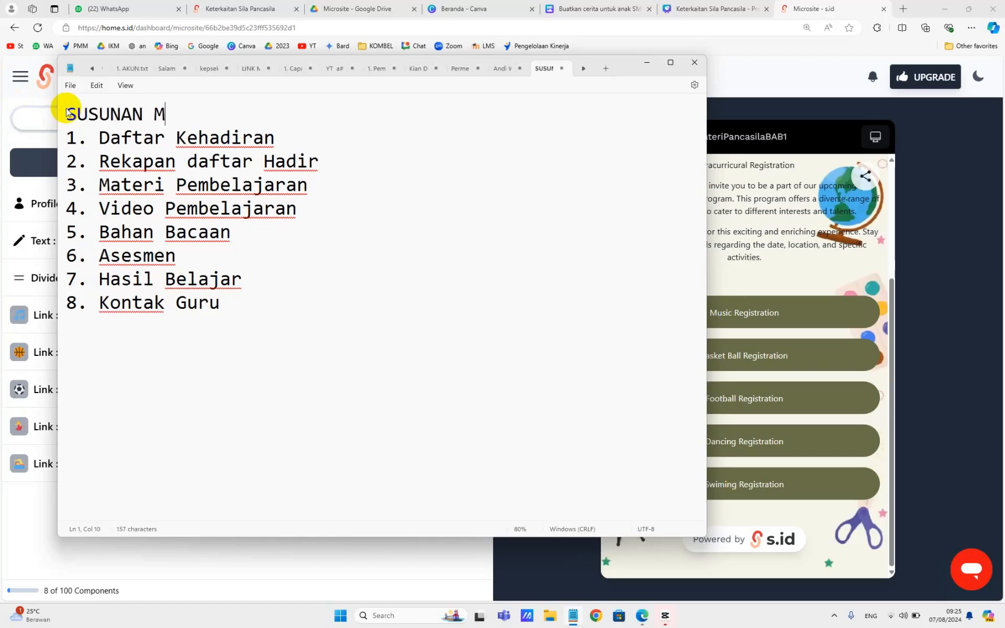
{"action": "type", "text": "ICROSITE :"}
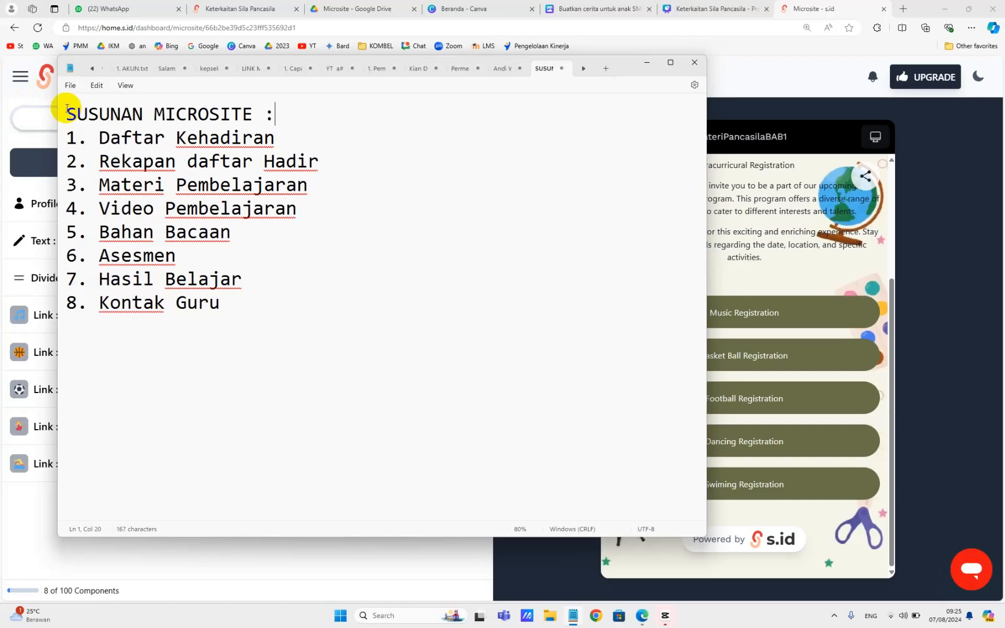
Append a colon to the "Daftar Kehadiran" item and select that item's text
{"action": "left_click", "coordinate": [284, 144]}
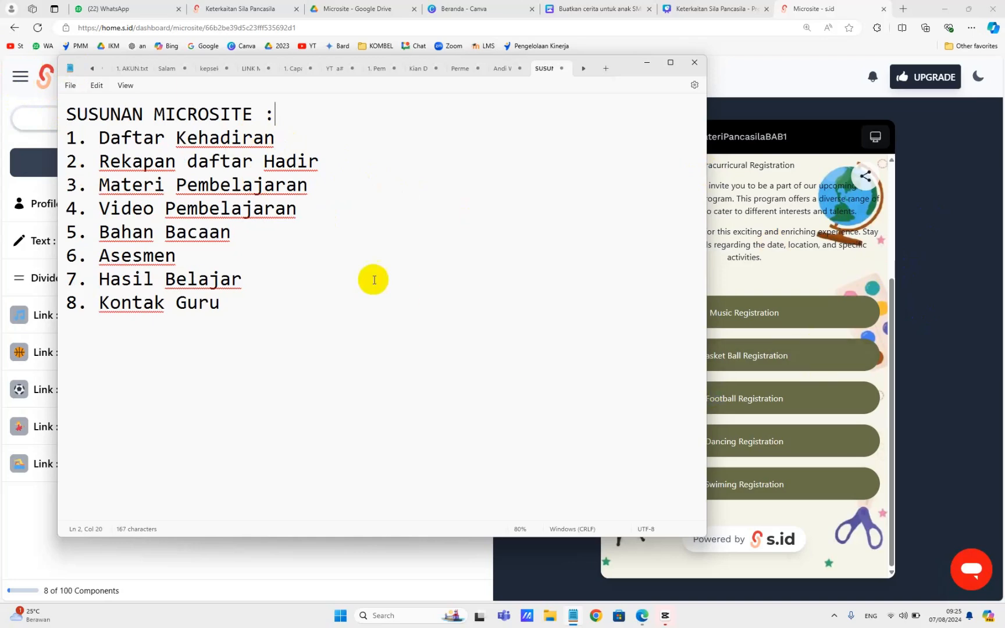
{"action": "left_click_drag", "start_coordinate": [132, 138], "coordinate": [241, 307]}
{"action": "left_click", "coordinate": [148, 184]}
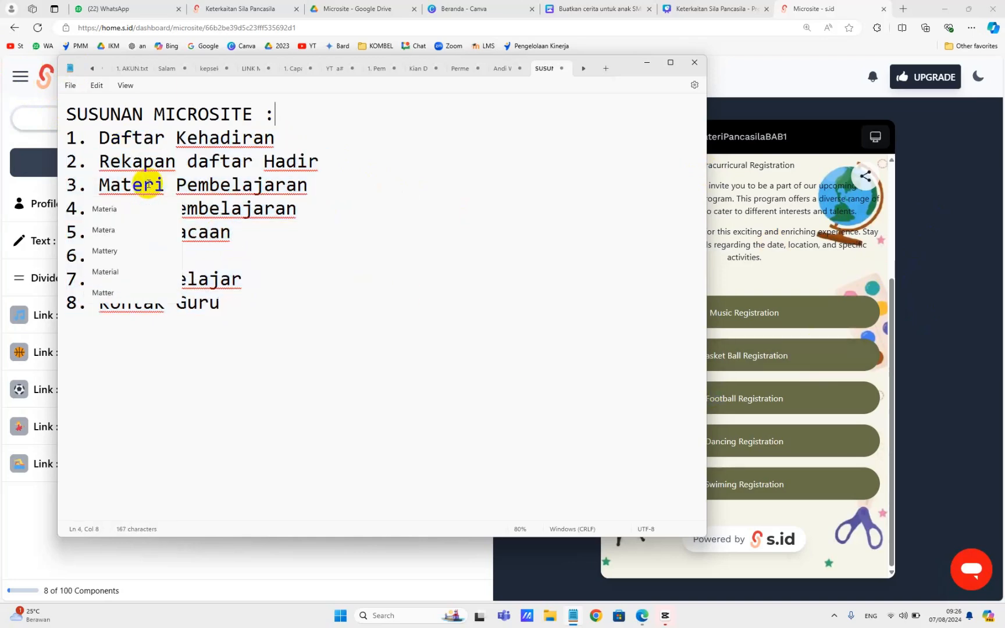
{"action": "left_click", "coordinate": [248, 186]}
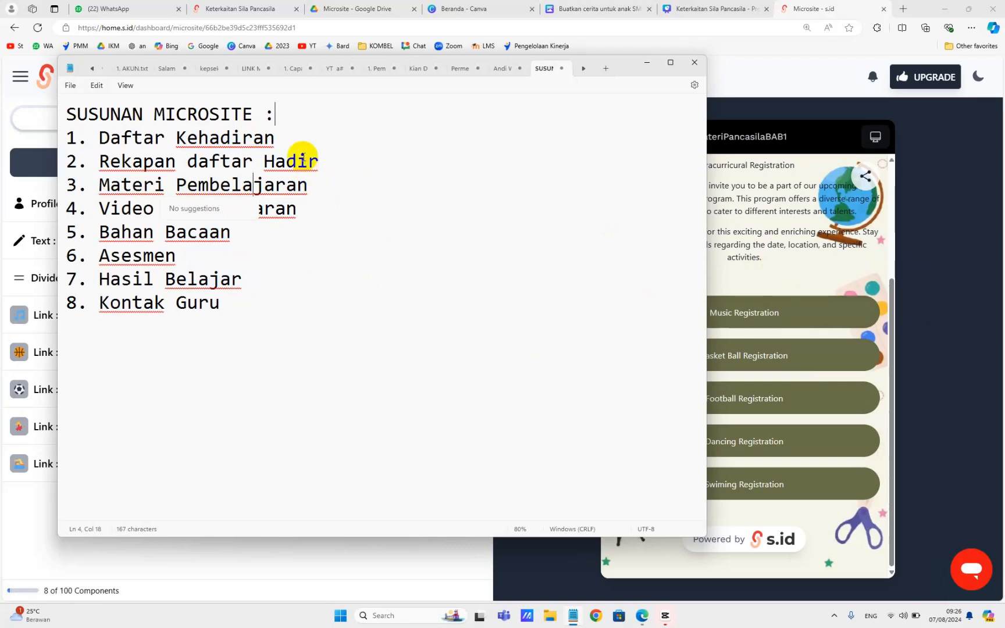
{"action": "left_click", "coordinate": [295, 140]}
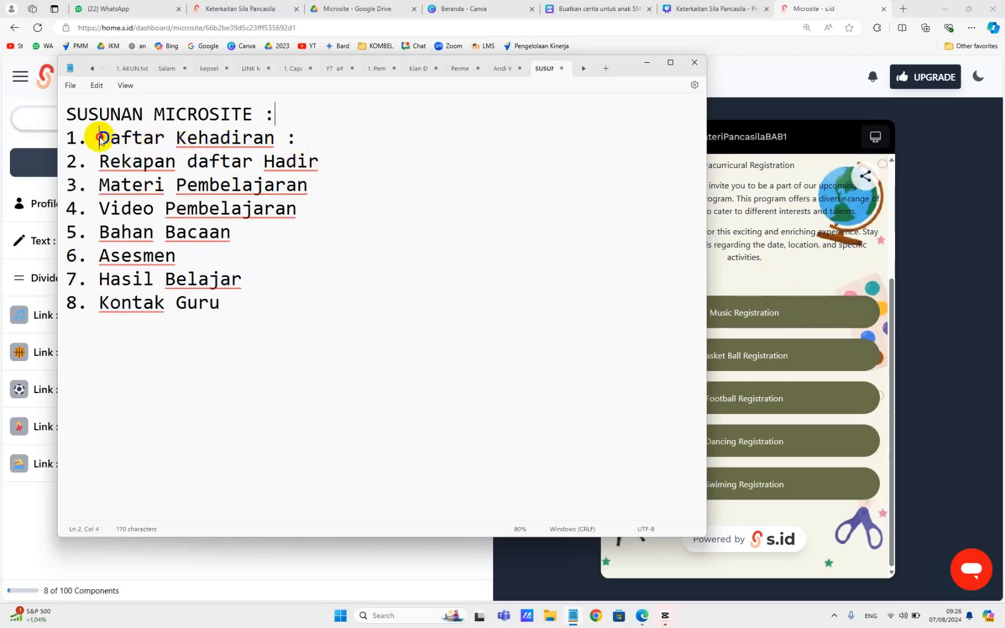
{"action": "left_click_drag", "start_coordinate": [99, 138], "coordinate": [296, 137]}
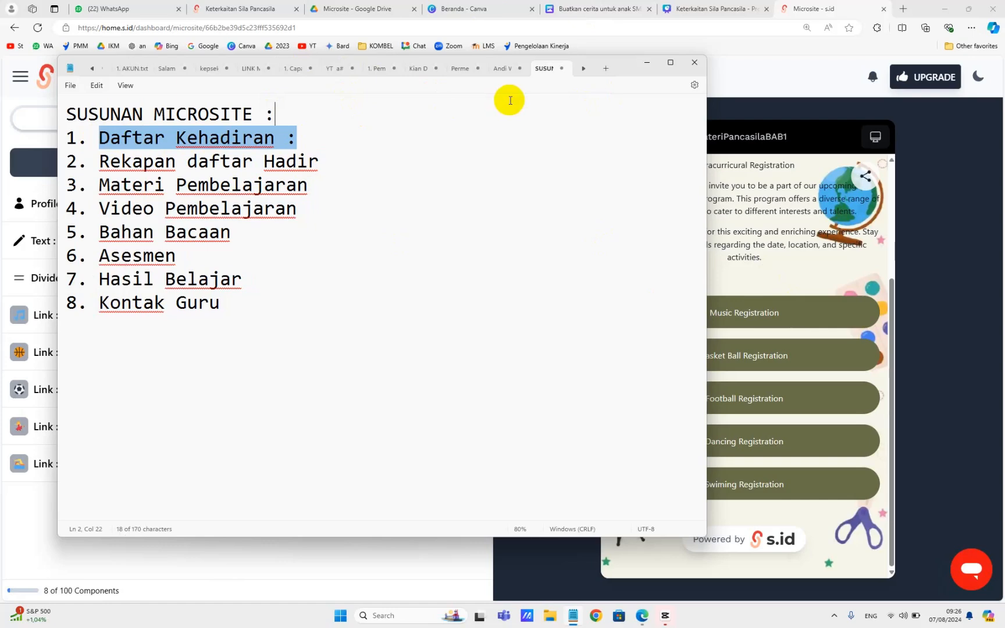
Switch to Google Drive and create a new Google Form in the shared Microsite folder, accepting that it is shared
{"action": "left_click", "coordinate": [366, 8]}
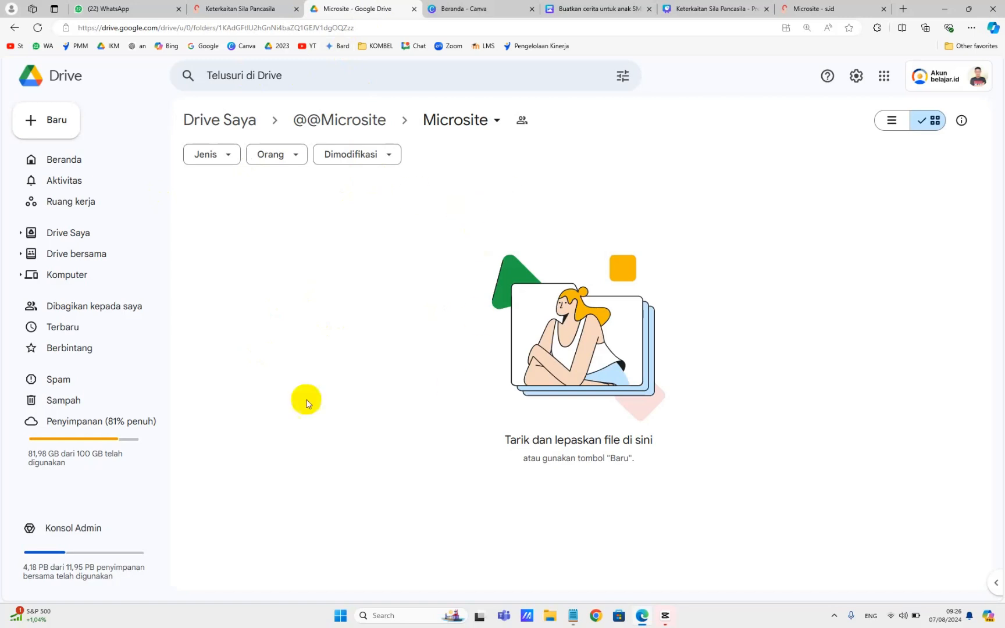
{"action": "left_click", "coordinate": [46, 124]}
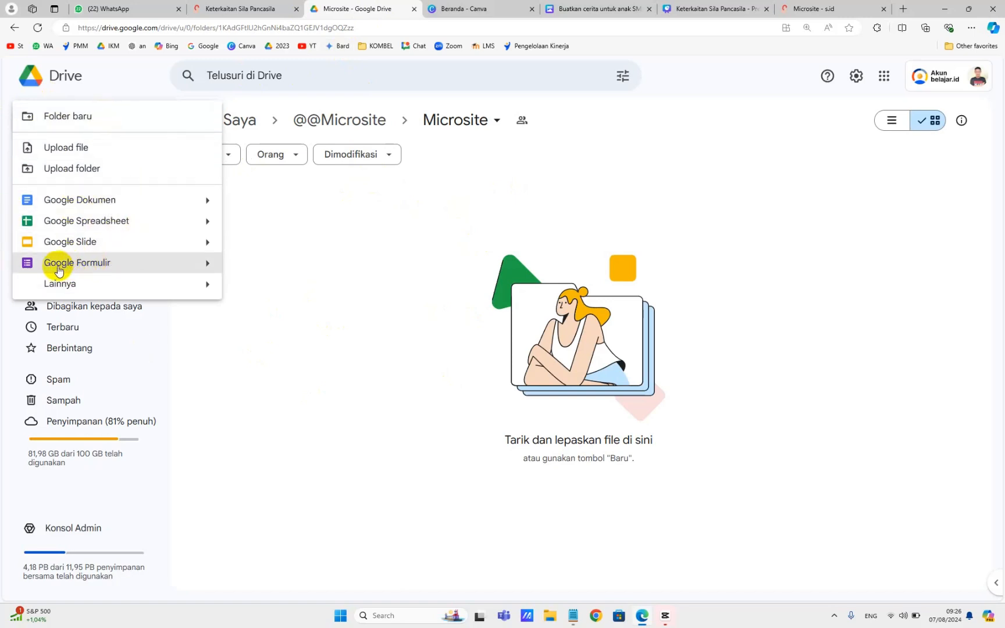
{"action": "left_click", "coordinate": [142, 264]}
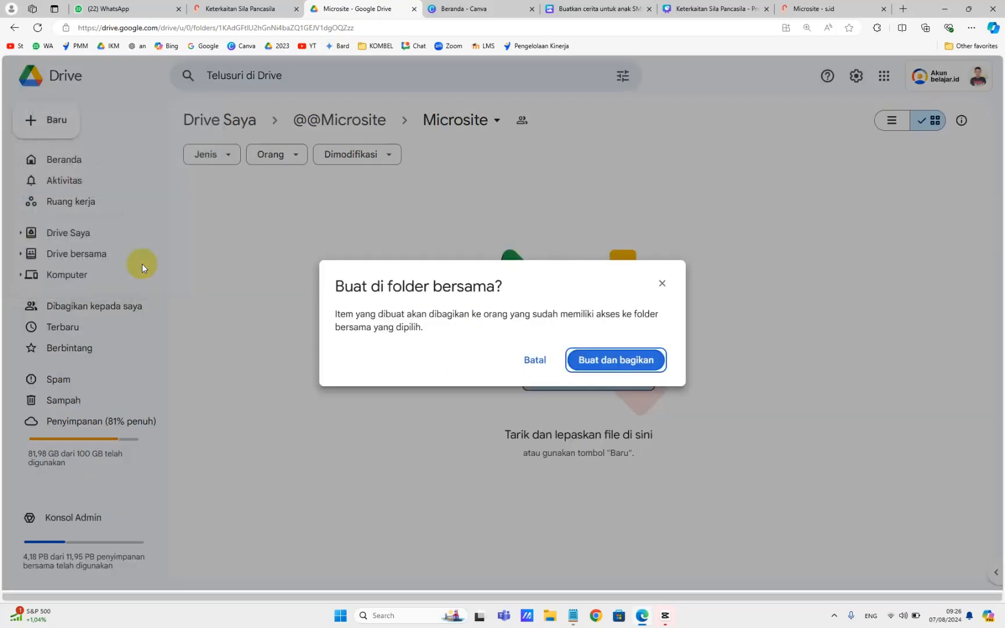
{"action": "left_click", "coordinate": [617, 361]}
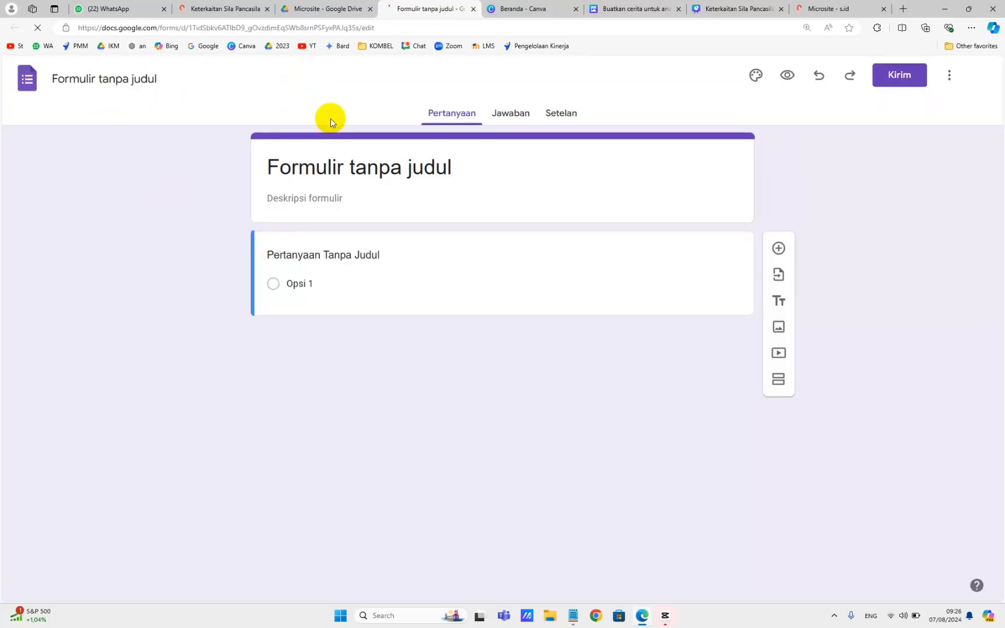
Rename the untitled form file as "Presensi"
{"action": "left_click", "coordinate": [365, 167]}
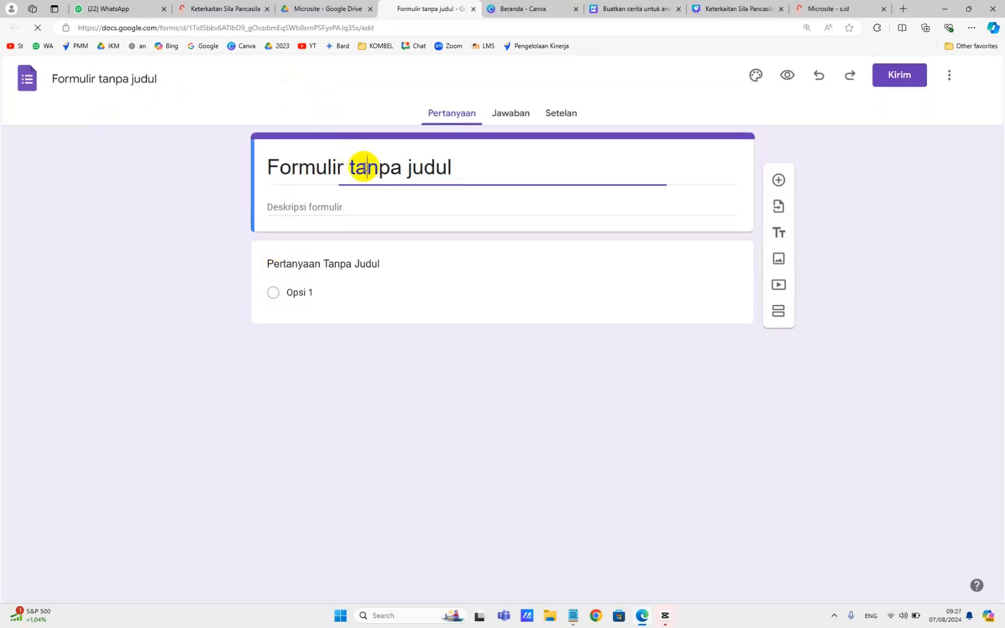
{"action": "left_click", "coordinate": [96, 79]}
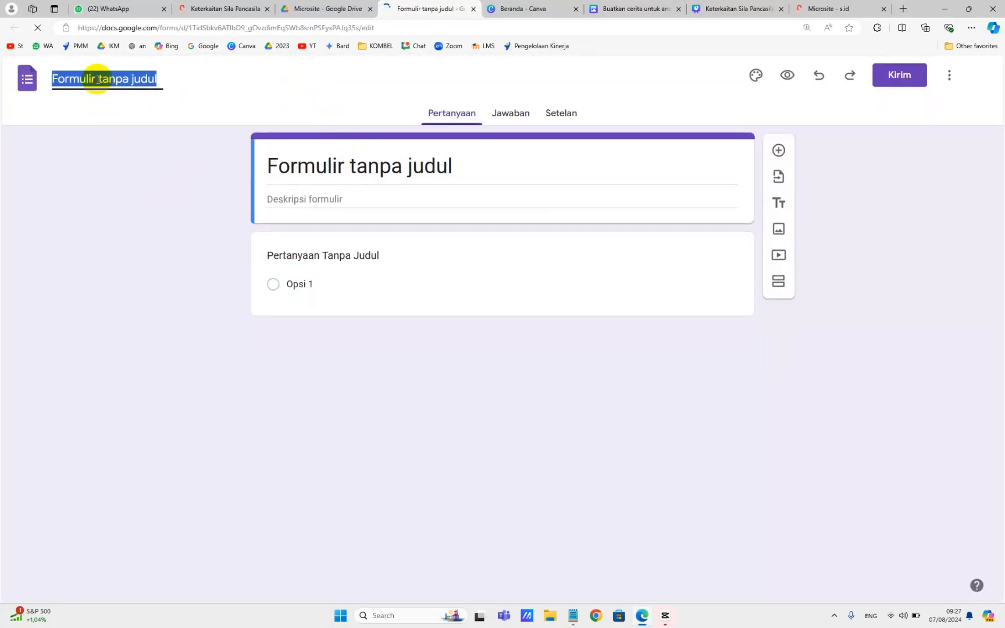
{"action": "left_click", "coordinate": [409, 169]}
{"action": "left_click", "coordinate": [114, 79]}
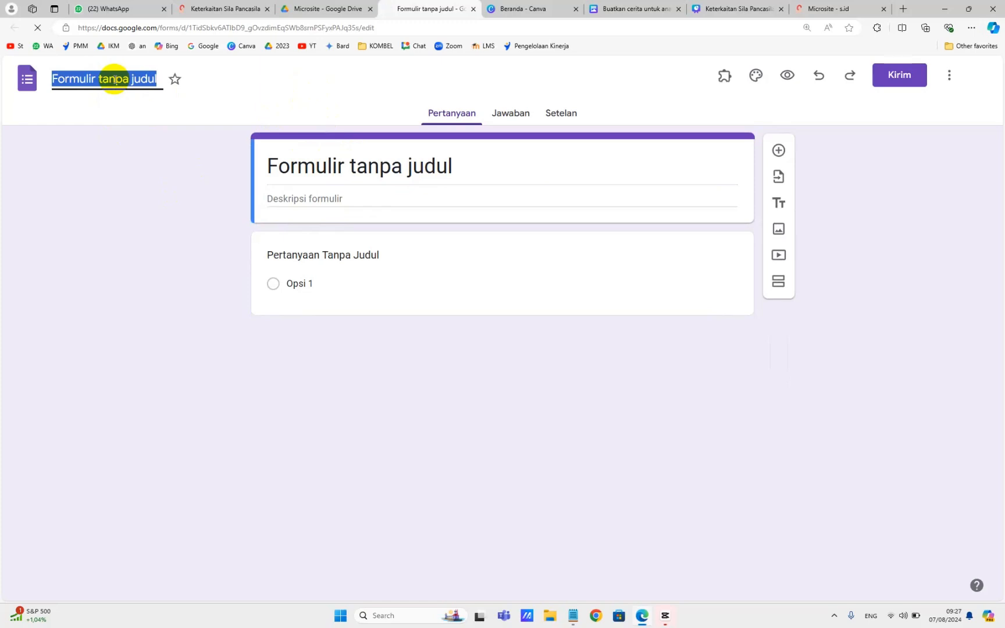
{"action": "type", "text": "Presensi"}
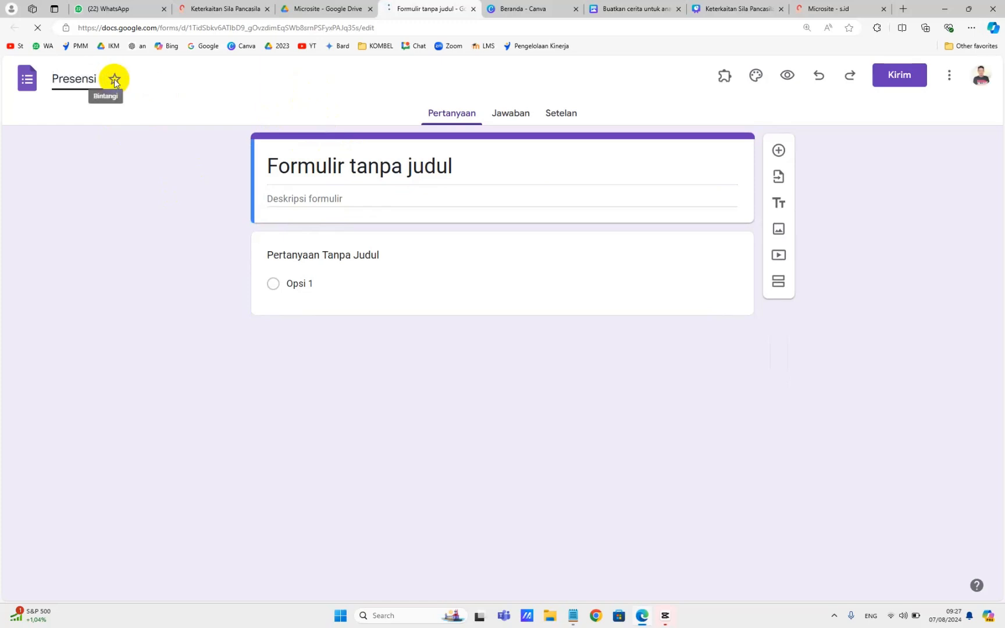
Set the form's heading to "Presensi Kehadiran Murid"
{"action": "left_click", "coordinate": [349, 163]}
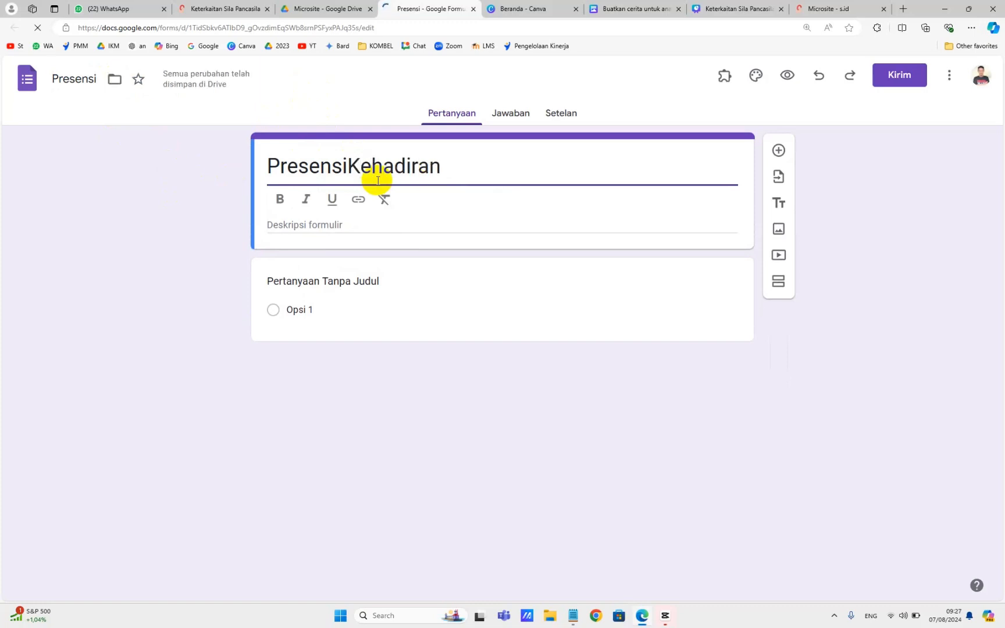
{"action": "key", "text": "Left"}
{"action": "key", "text": "Left"}
{"action": "key", "text": "Left"}
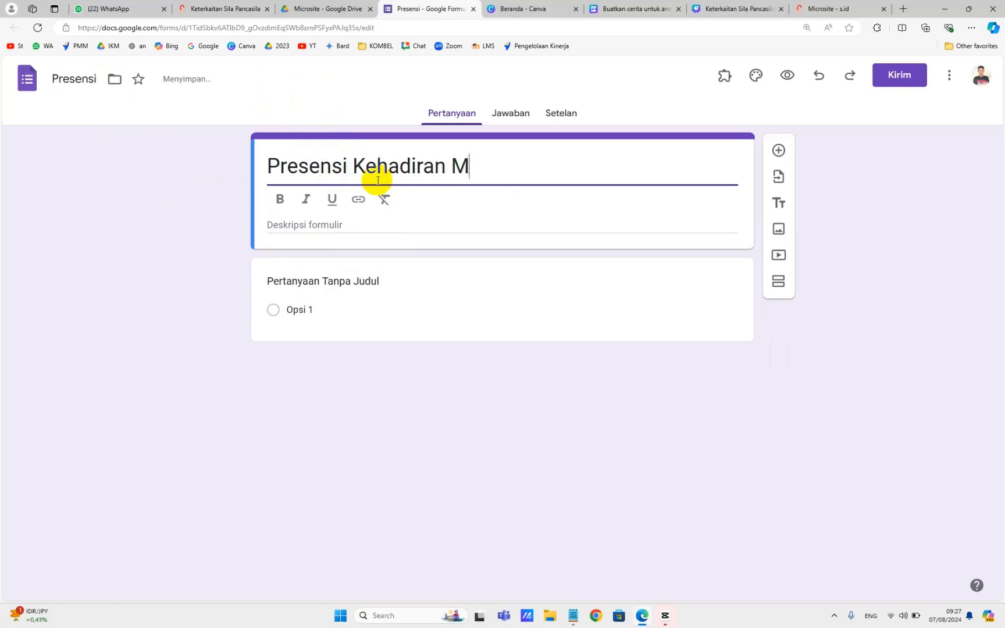
Title the form's first question "Nama Lengkap", correcting the capitalisation of the second word
{"action": "left_click", "coordinate": [326, 281]}
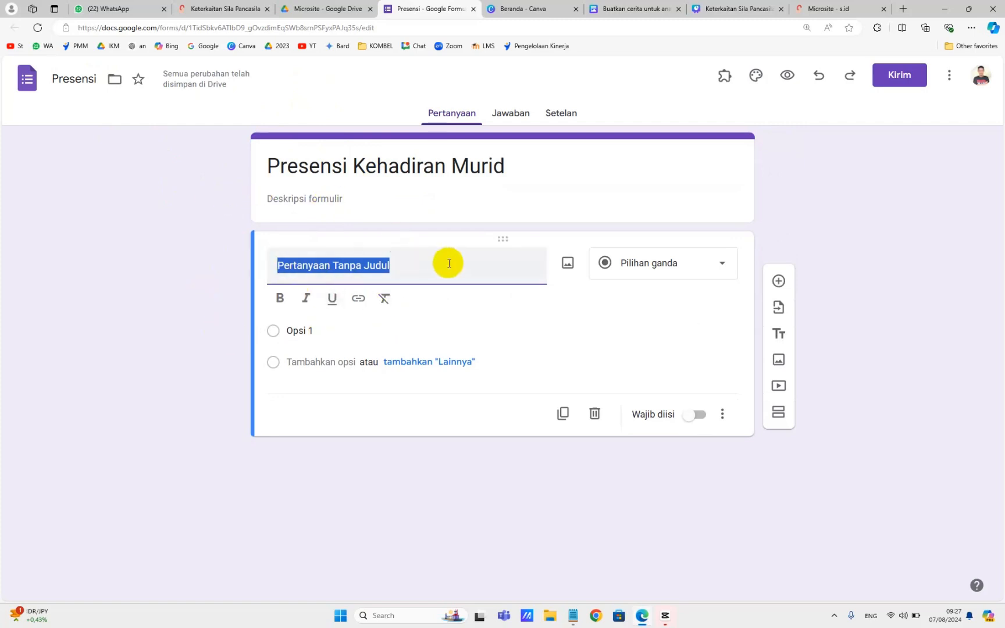
{"action": "type", "text": "Nama LEngkap"}
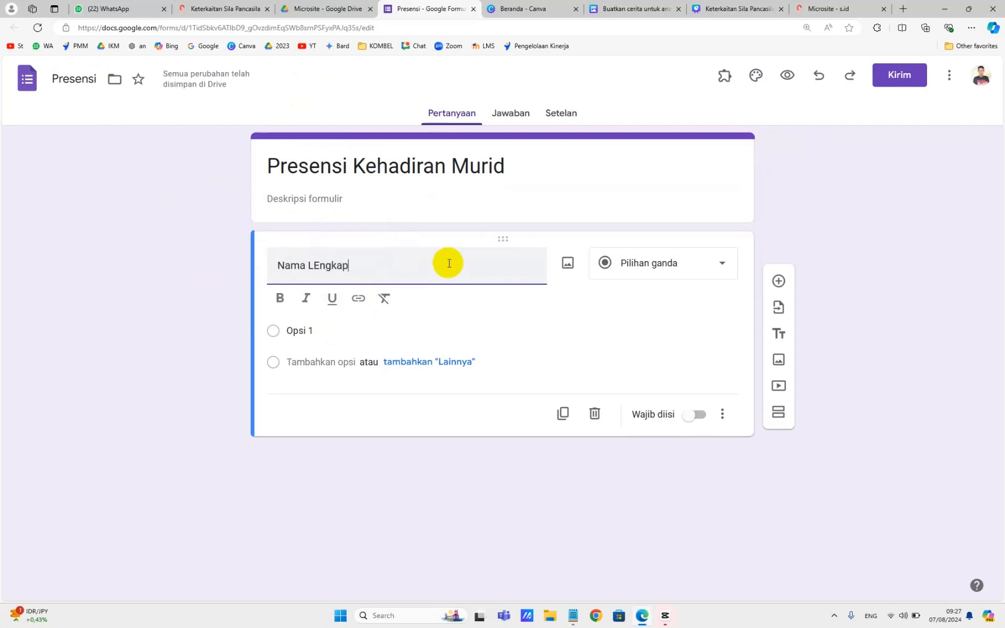
{"action": "key", "text": "ctrl+Left"}
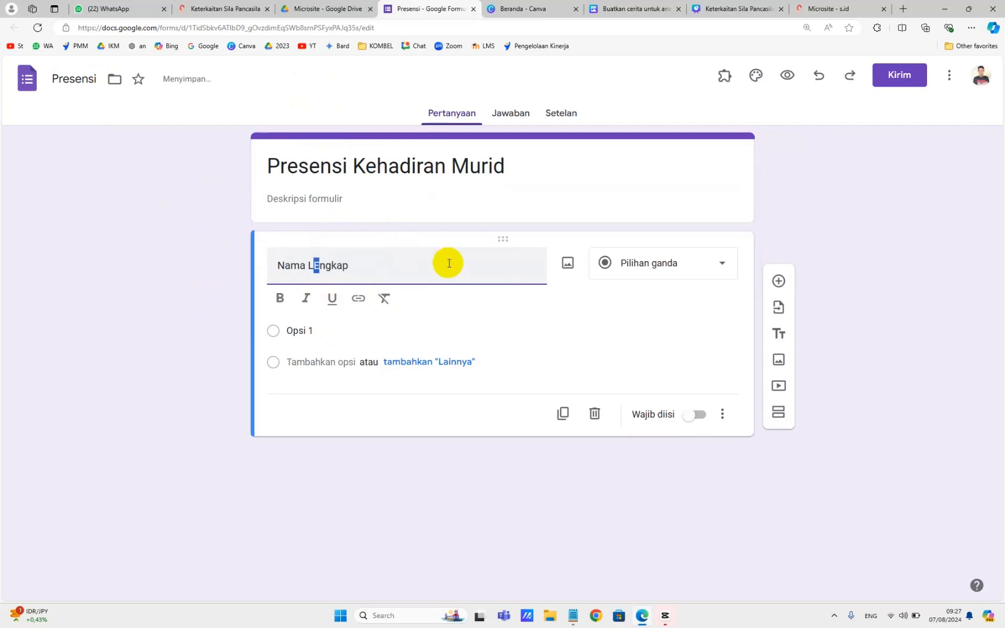
Try Jawaban singkat as the "Nama Lengkap" question's answer type and settle on Pilihan ganda
{"action": "left_click", "coordinate": [718, 265]}
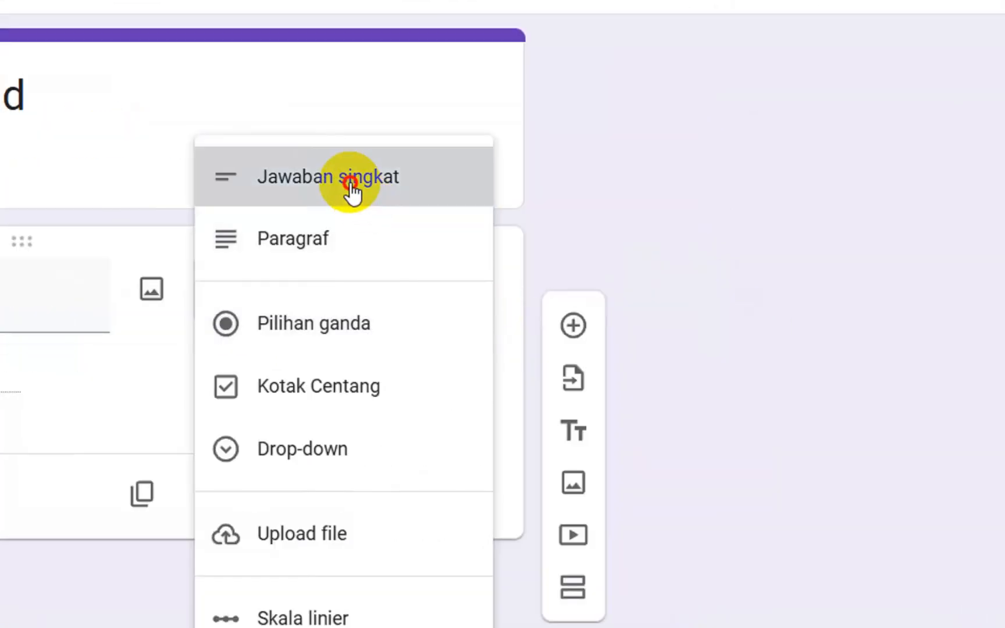
{"action": "left_click", "coordinate": [666, 210]}
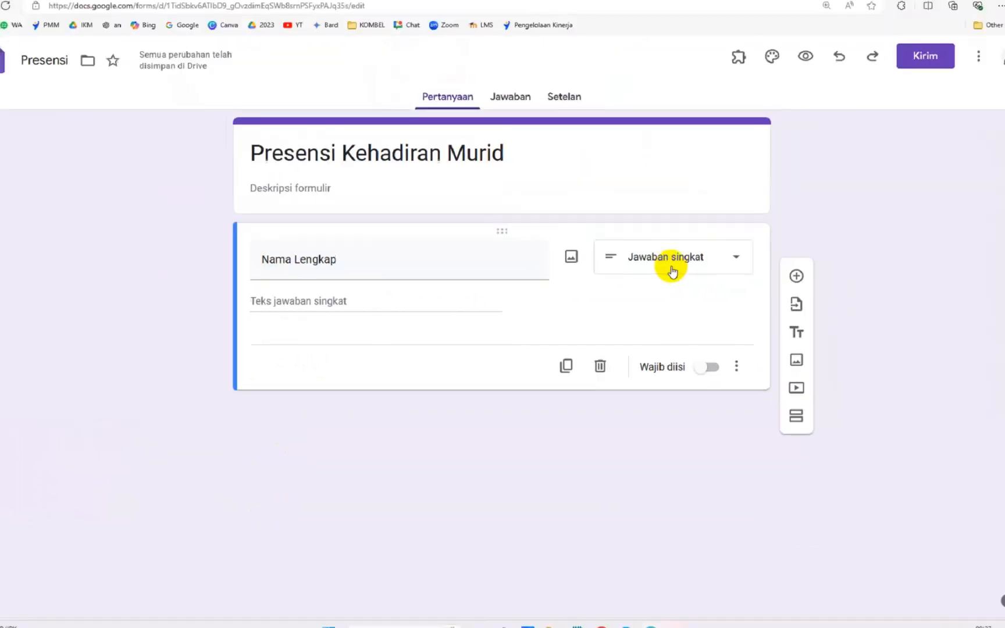
{"action": "left_click", "coordinate": [708, 265]}
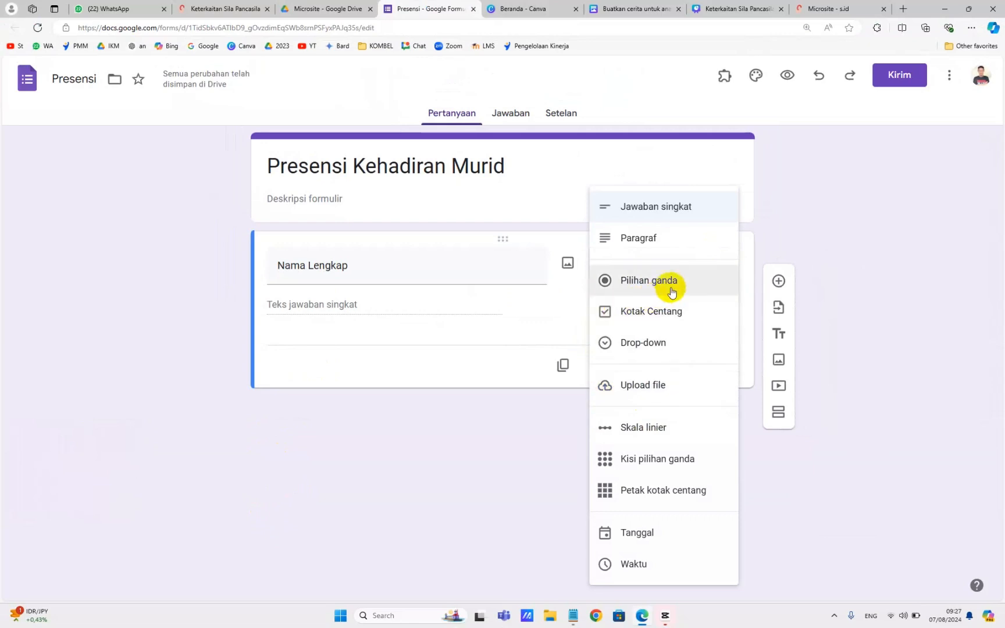
{"action": "left_click", "coordinate": [677, 282]}
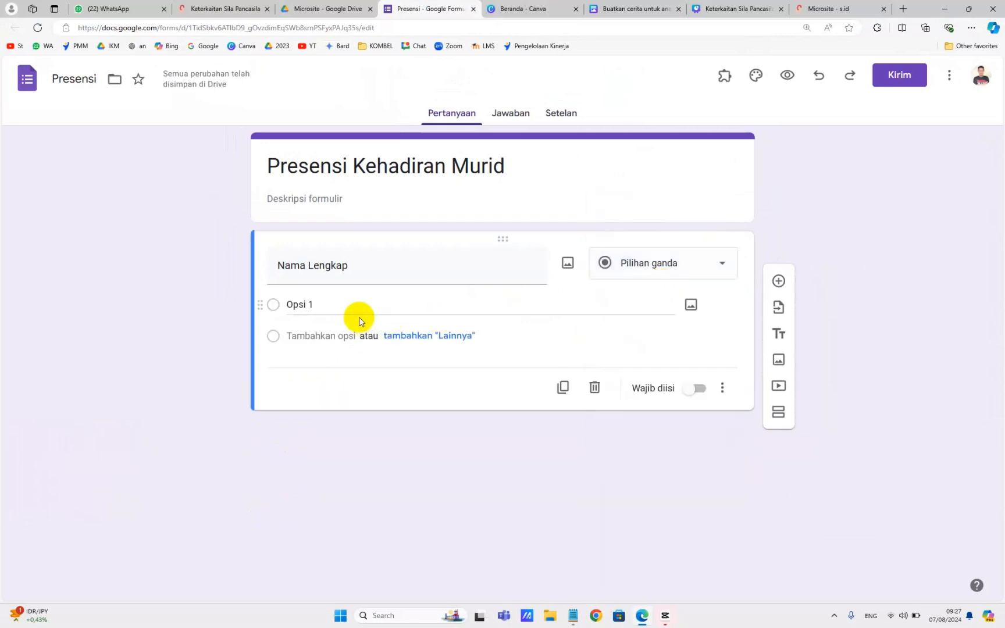
Switch to the Notepad notes, copy the complete list of student names, and return to the form
{"action": "mouse_move", "coordinate": [574, 614]}
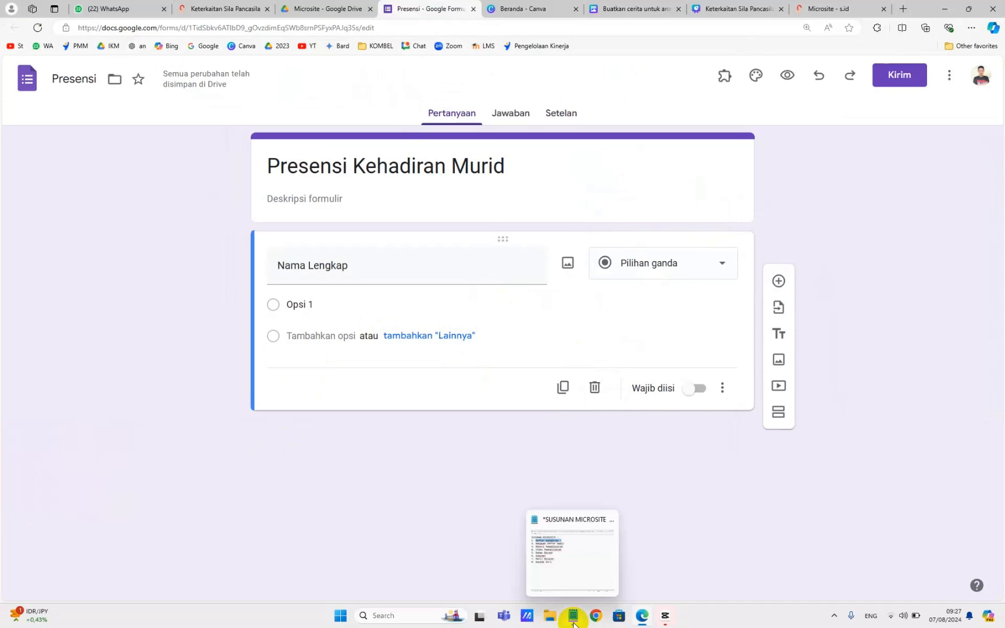
{"action": "left_click", "coordinate": [569, 587]}
{"action": "left_click", "coordinate": [504, 67]}
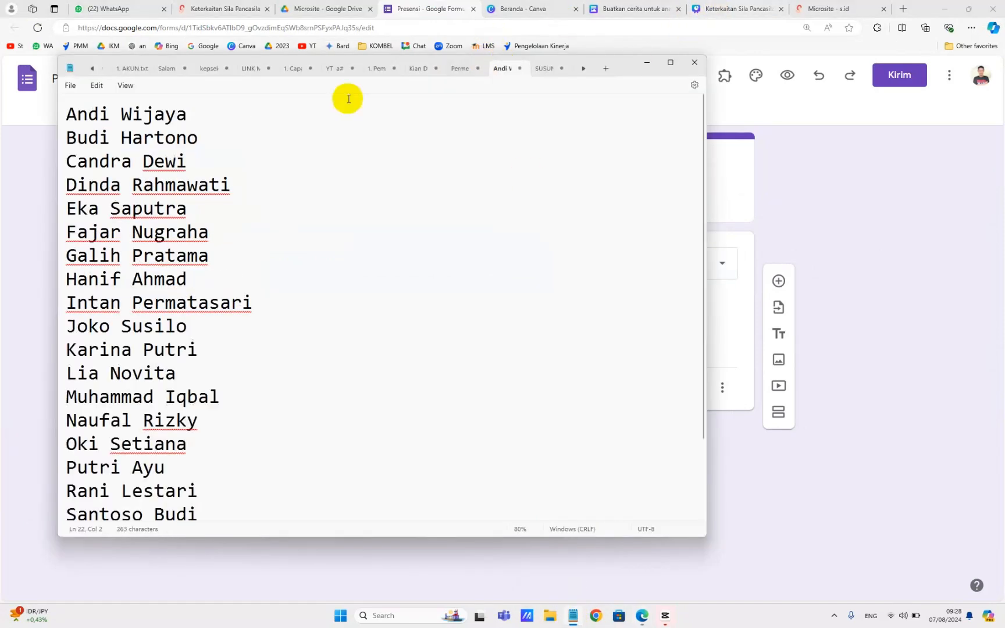
{"action": "left_click_drag", "start_coordinate": [67, 110], "coordinate": [177, 454]}
{"action": "key", "text": "ctrl+c"}
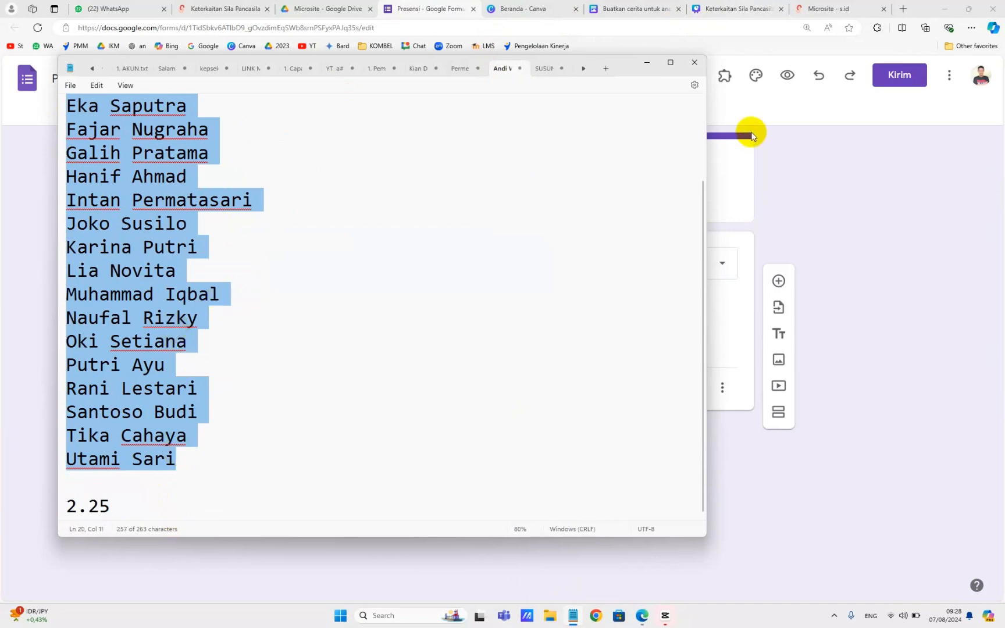
{"action": "left_click", "coordinate": [761, 173]}
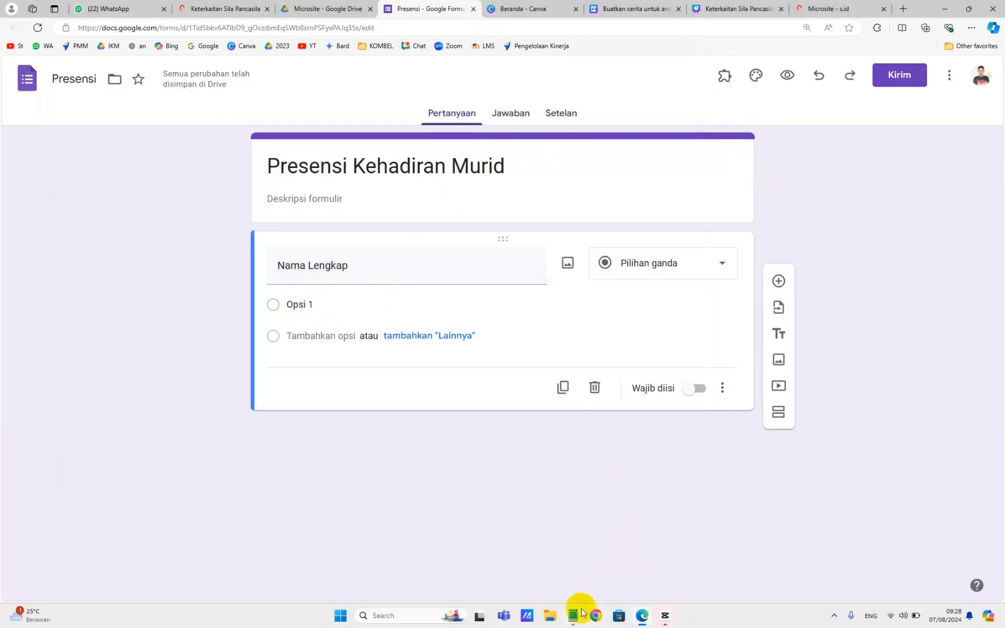
Paste the copied student names as the answer options of "Nama Lengkap" and make the question required
{"action": "left_click", "coordinate": [295, 306]}
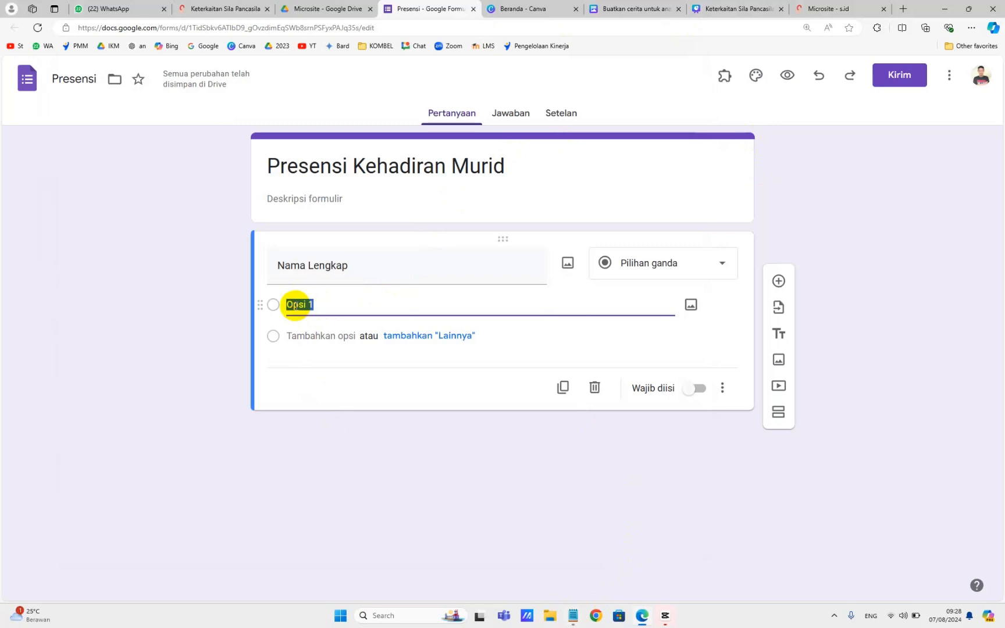
{"action": "key", "text": "ctrl+v"}
{"action": "scroll", "coordinate": [332, 291], "scroll_direction": "up", "scroll_amount": 7}
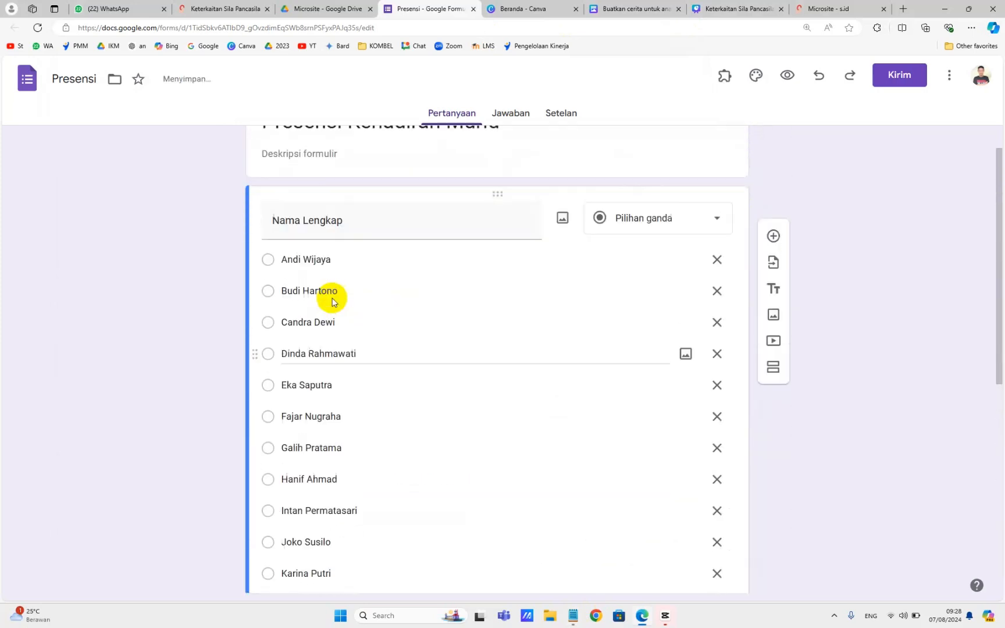
{"action": "scroll", "coordinate": [331, 302], "scroll_direction": "up", "scroll_amount": 1}
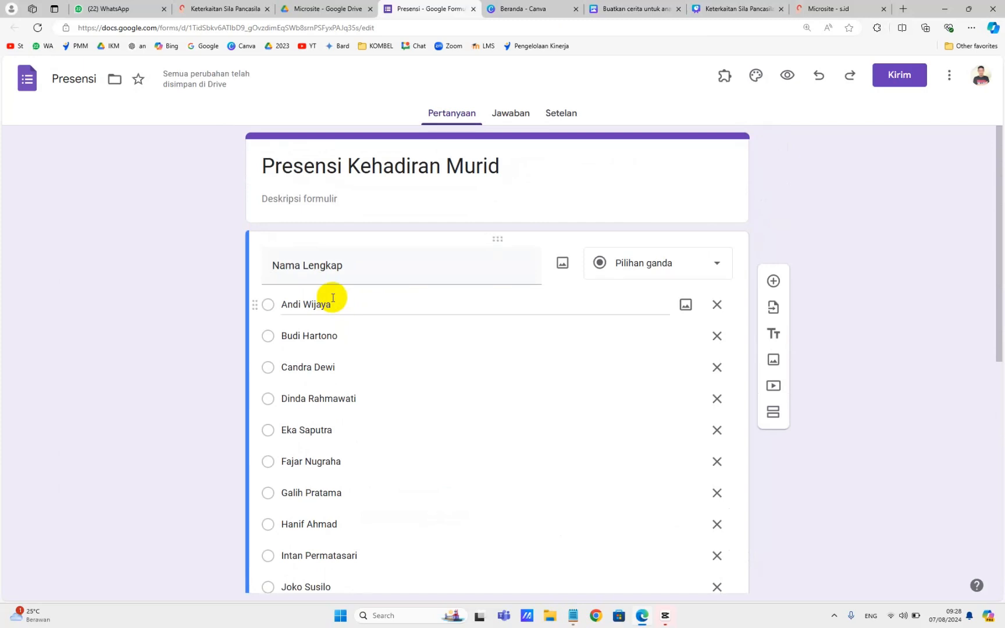
{"action": "scroll", "coordinate": [332, 298], "scroll_direction": "down", "scroll_amount": 5}
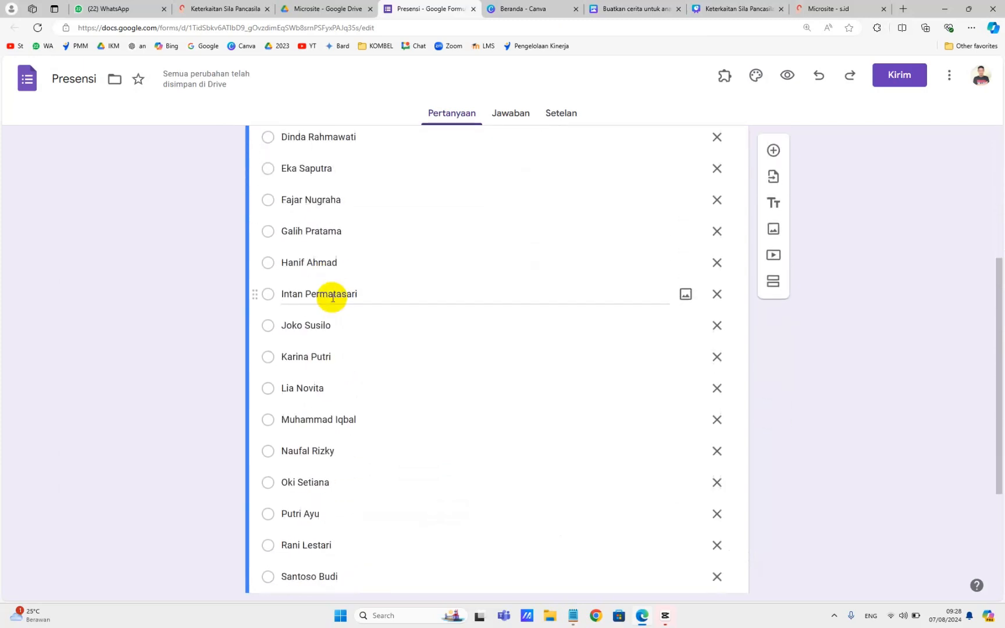
{"action": "scroll", "coordinate": [332, 296], "scroll_direction": "down", "scroll_amount": 2}
{"action": "scroll", "coordinate": [332, 297], "scroll_direction": "down", "scroll_amount": 2}
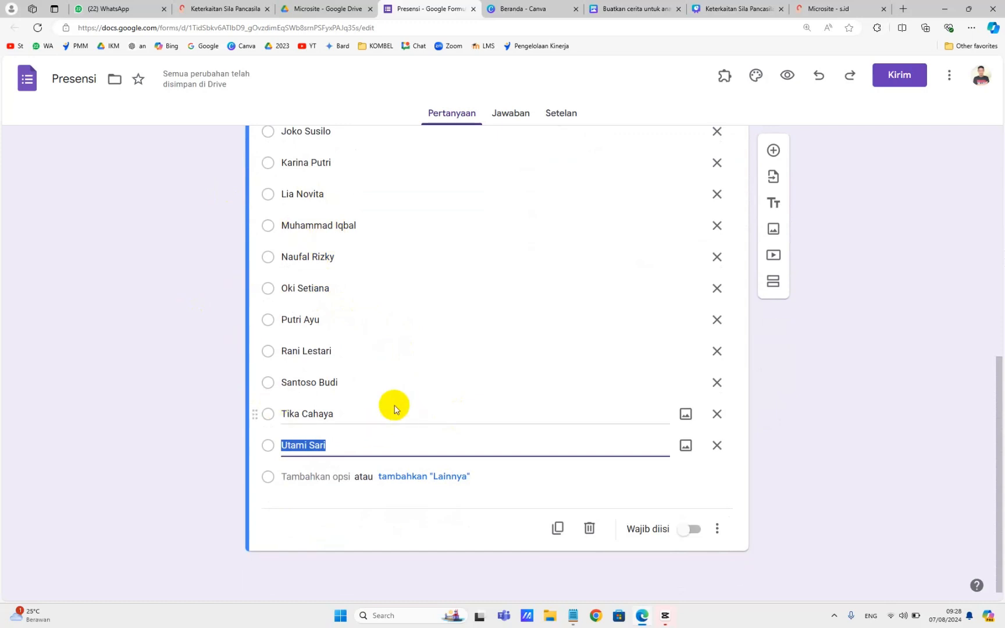
{"action": "left_click", "coordinate": [694, 530]}
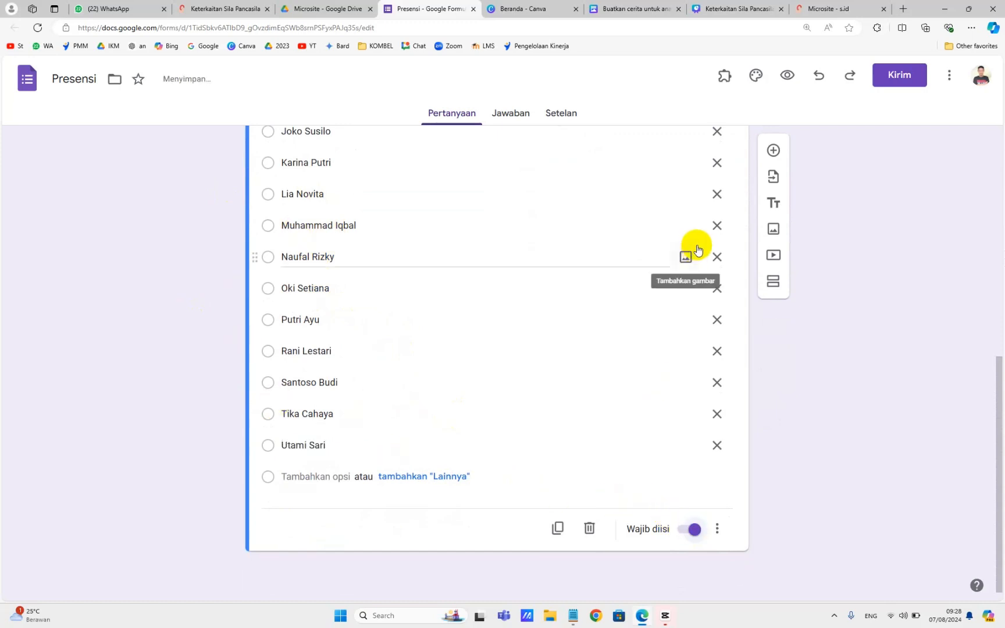
Add a second question to the form and title it "Kelas"
{"action": "scroll", "coordinate": [696, 247], "scroll_direction": "up", "scroll_amount": 5}
{"action": "scroll", "coordinate": [699, 249], "scroll_direction": "up", "scroll_amount": 2}
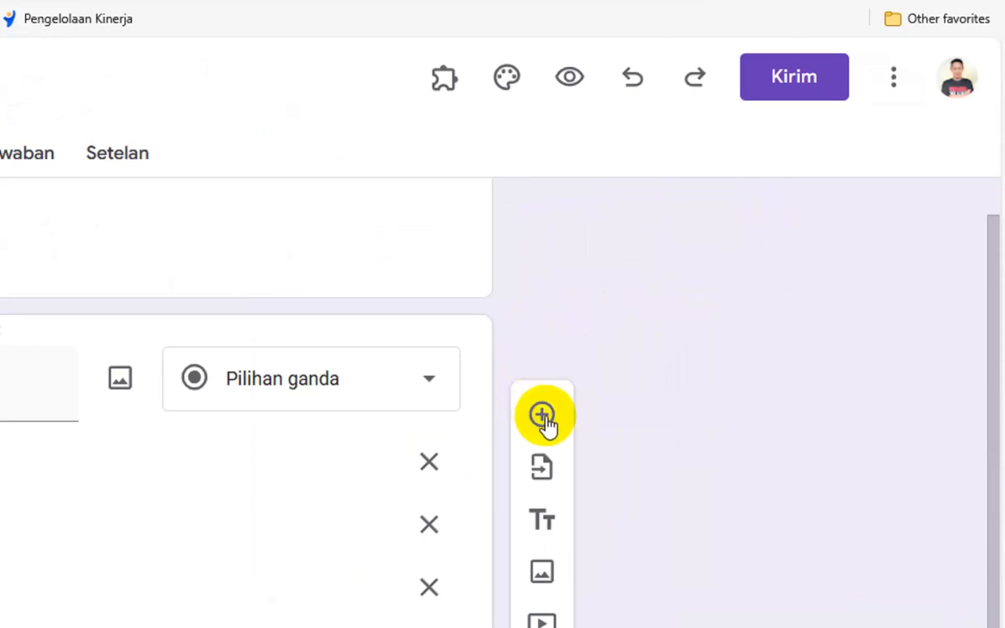
{"action": "left_click", "coordinate": [547, 415]}
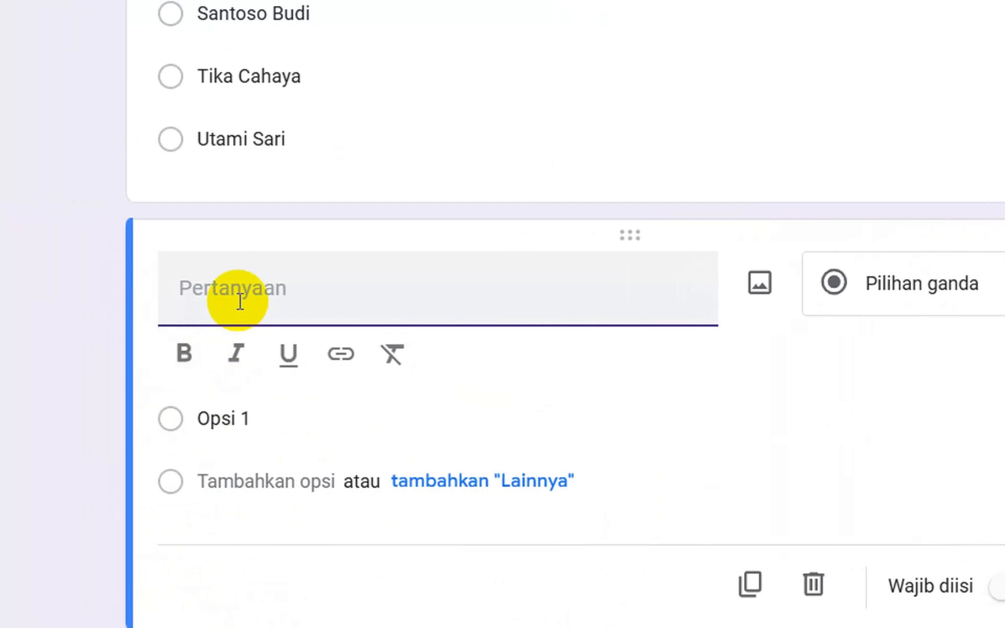
{"action": "type", "text": "K"}
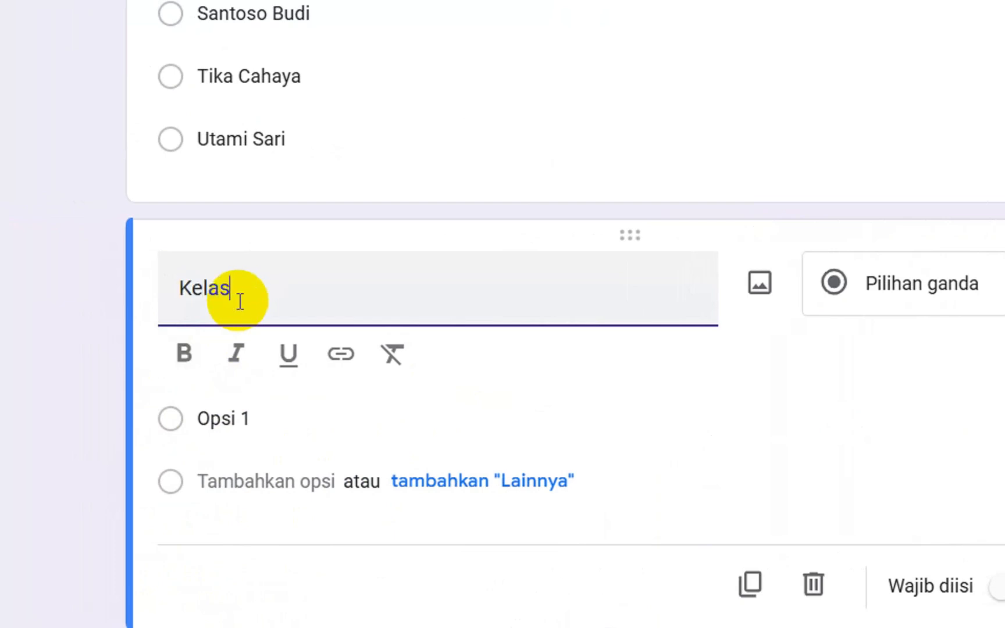
{"action": "type", "text": "elas"}
{"action": "scroll", "coordinate": [247, 456], "scroll_direction": "down", "scroll_amount": 1}
Give the "Kelas" question the options Xa, Xb and Xc, and make it required
{"action": "left_click", "coordinate": [229, 366]}
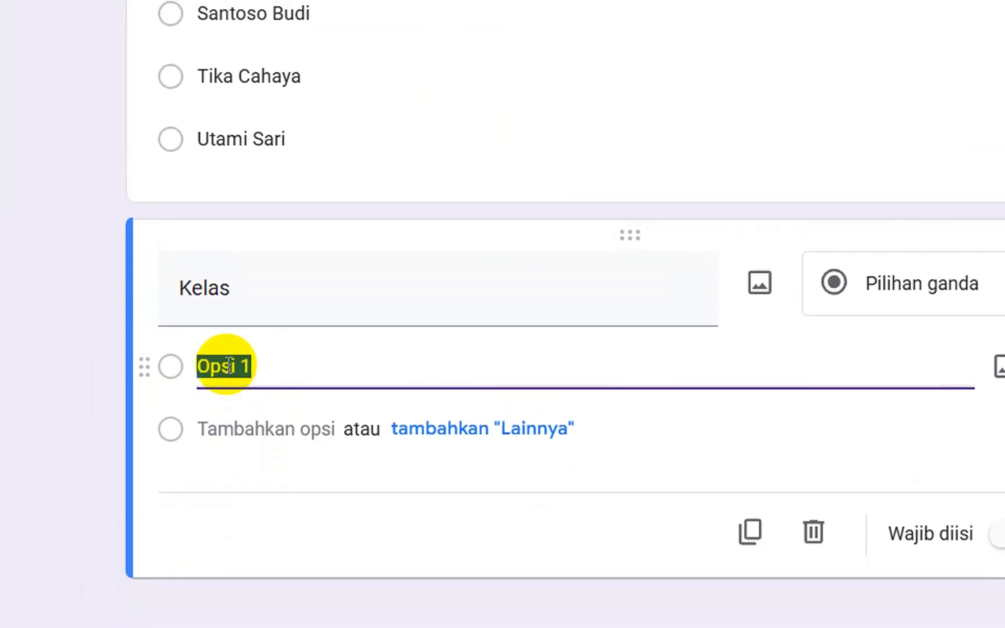
{"action": "type", "text": "Xa"}
{"action": "key", "text": "Return"}
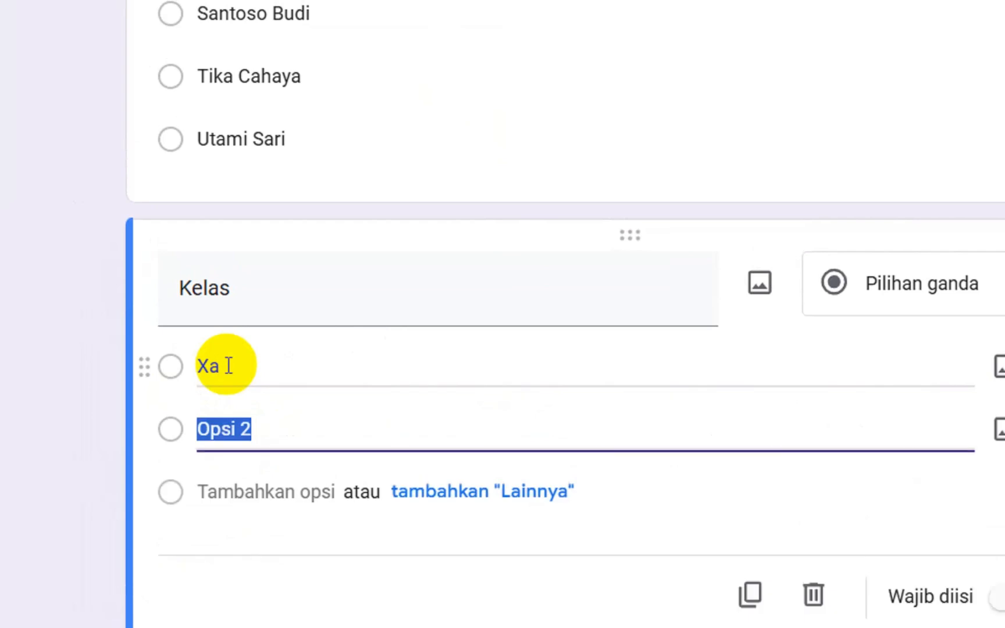
{"action": "type", "text": "X"}
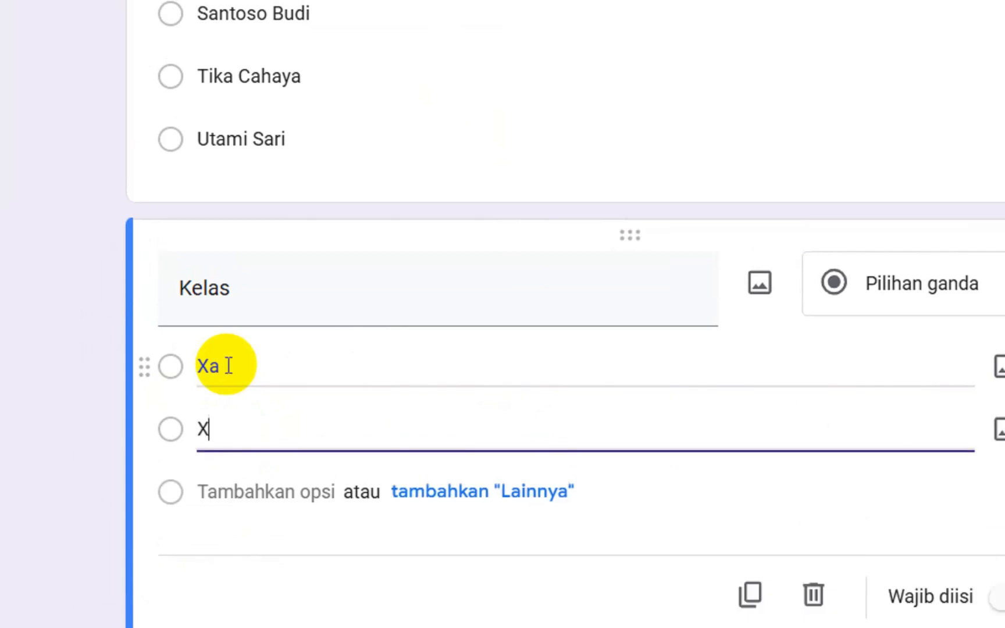
{"action": "type", "text": "b"}
{"action": "key", "text": "Return"}
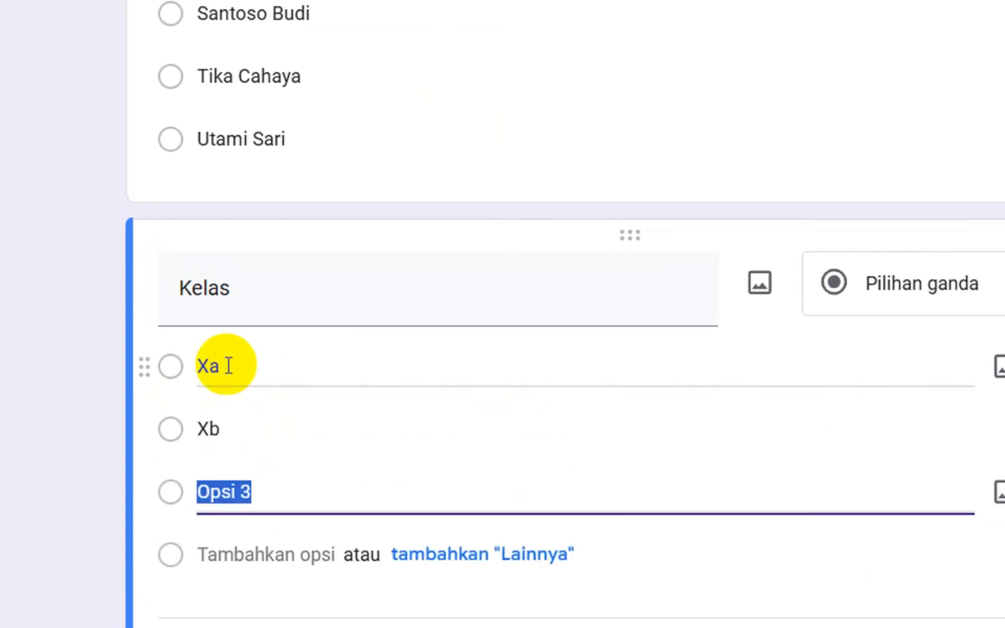
{"action": "type", "text": "Xc"}
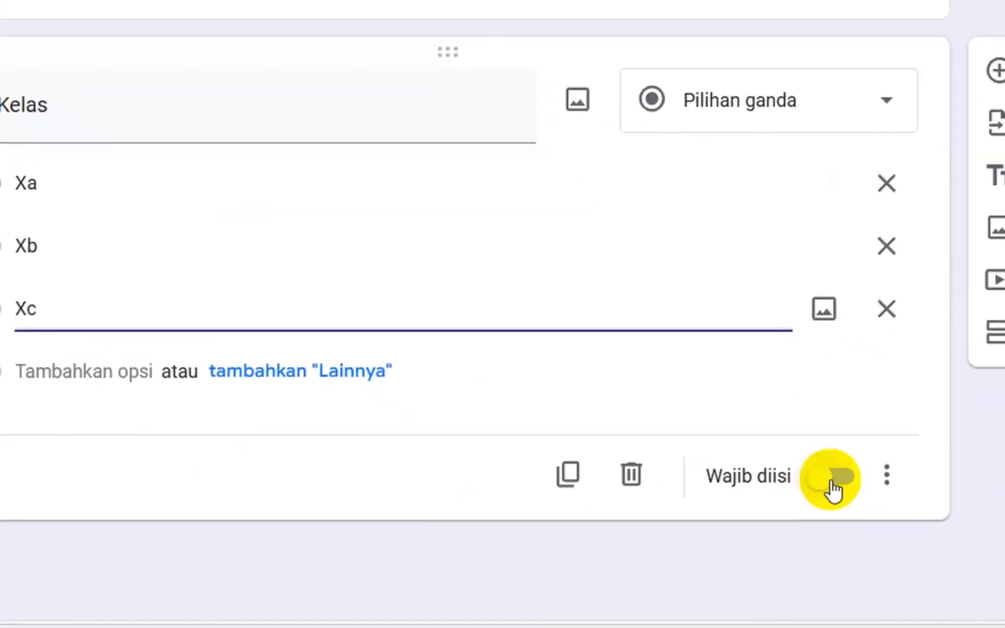
{"action": "left_click", "coordinate": [831, 478]}
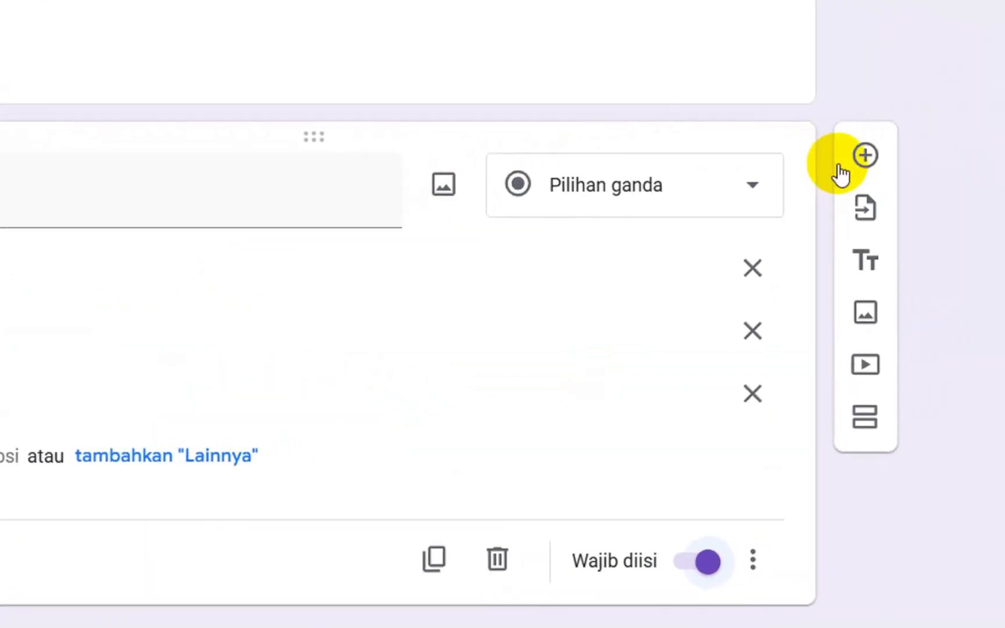
Add a third question below "Kelas" and title it "Pertemuan Ke-1"
{"action": "left_click", "coordinate": [865, 155]}
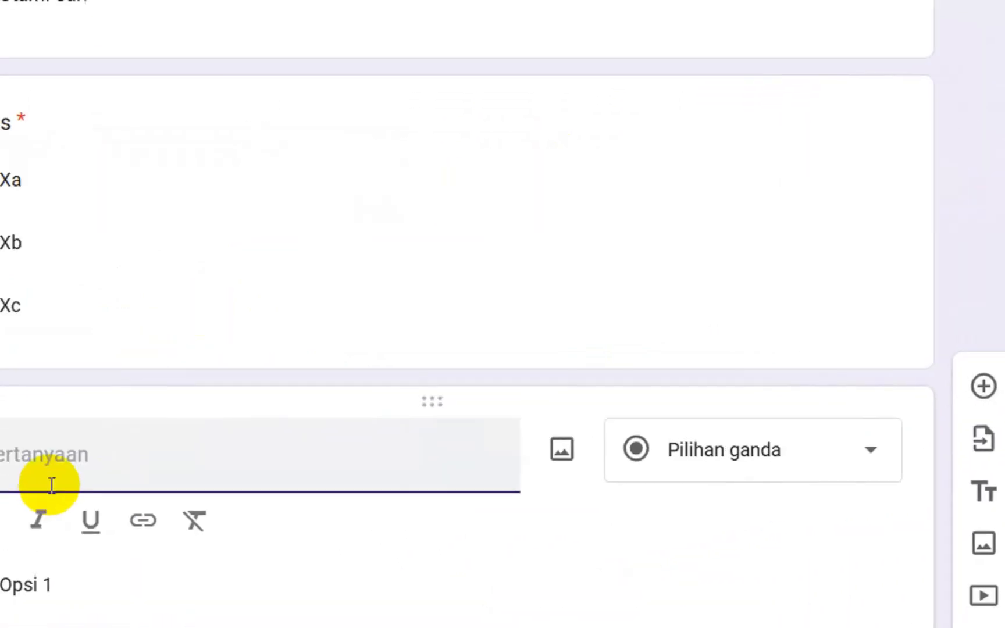
{"action": "type", "text": "Pertem"}
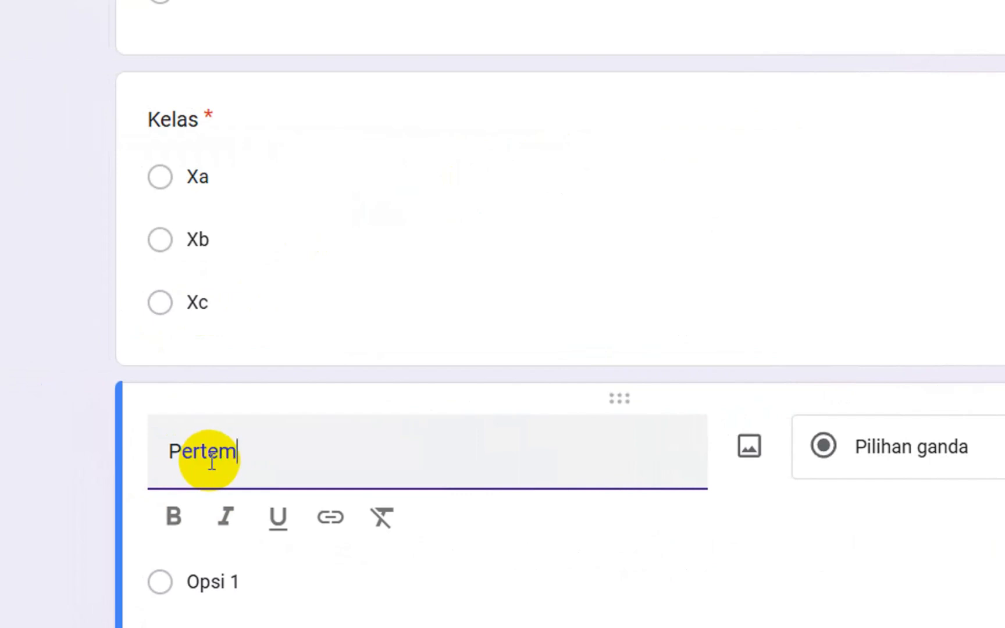
{"action": "type", "text": "uan Ke-1"}
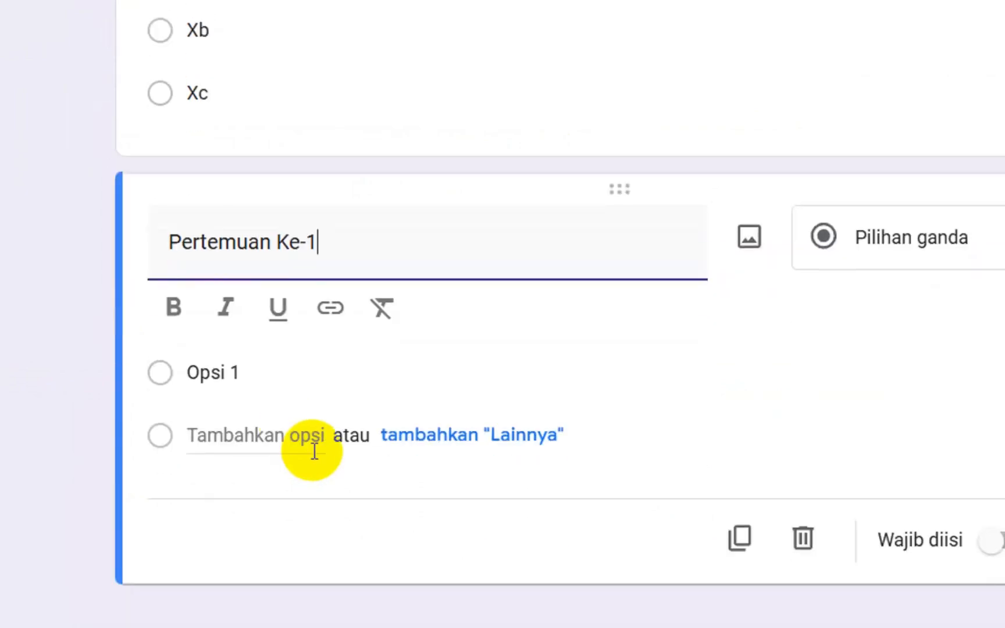
Enter Hadir, Sakit and Izin as the first three options of "Pertemuan Ke-1"
{"action": "left_click", "coordinate": [262, 385]}
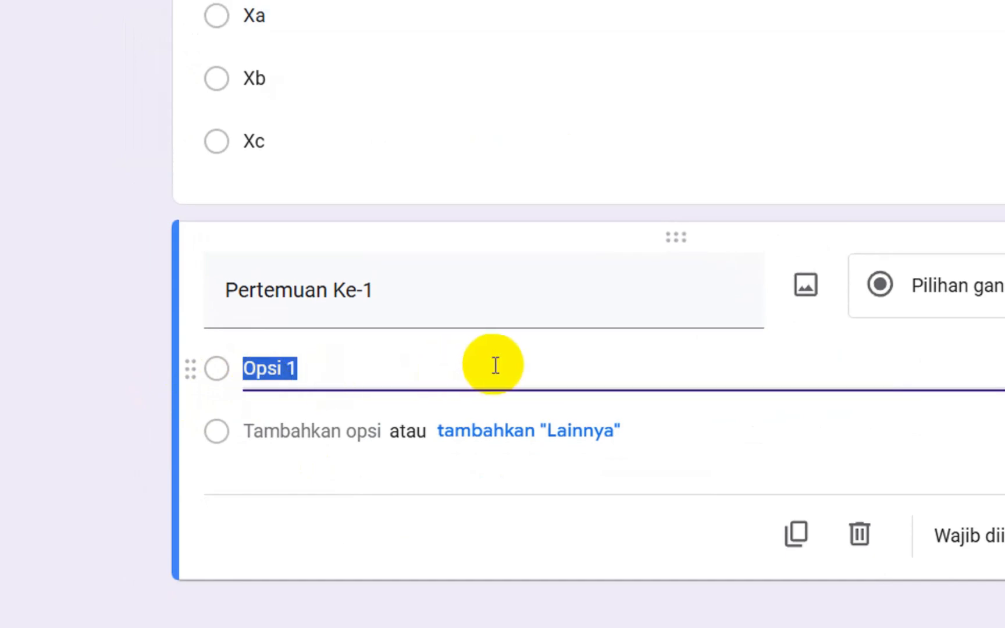
{"action": "type", "text": "Hadir"}
{"action": "key", "text": "Return"}
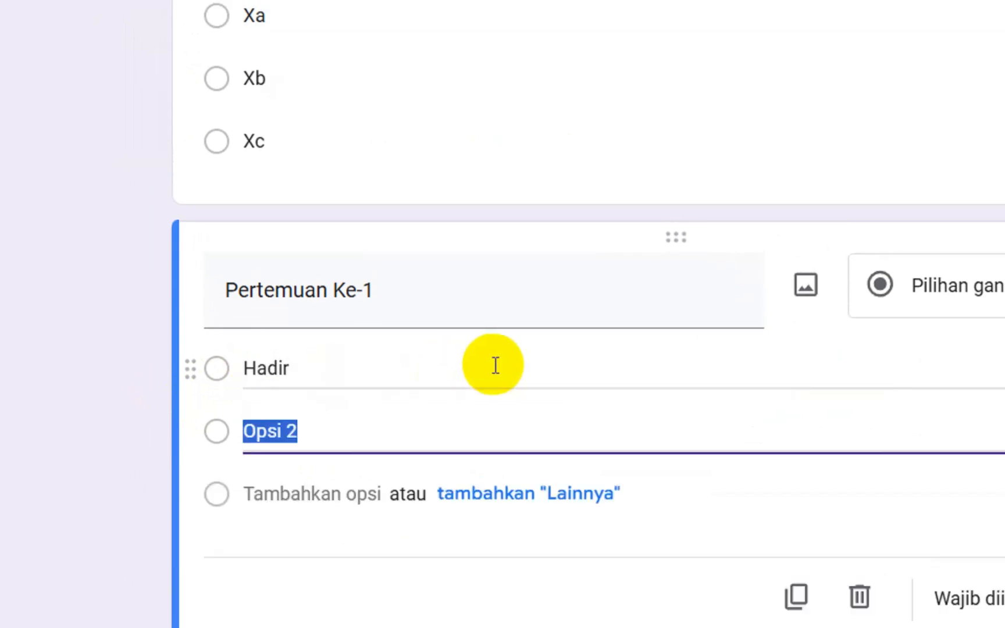
{"action": "type", "text": "T"}
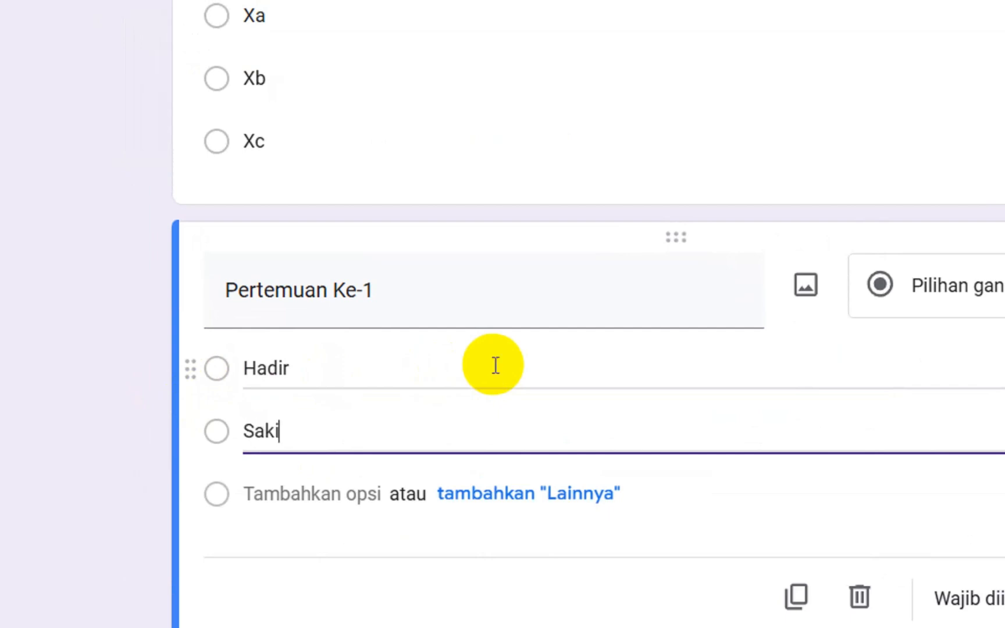
{"action": "type", "text": "akit"}
{"action": "key", "text": "Return"}
{"action": "key", "text": "BackSpace"}
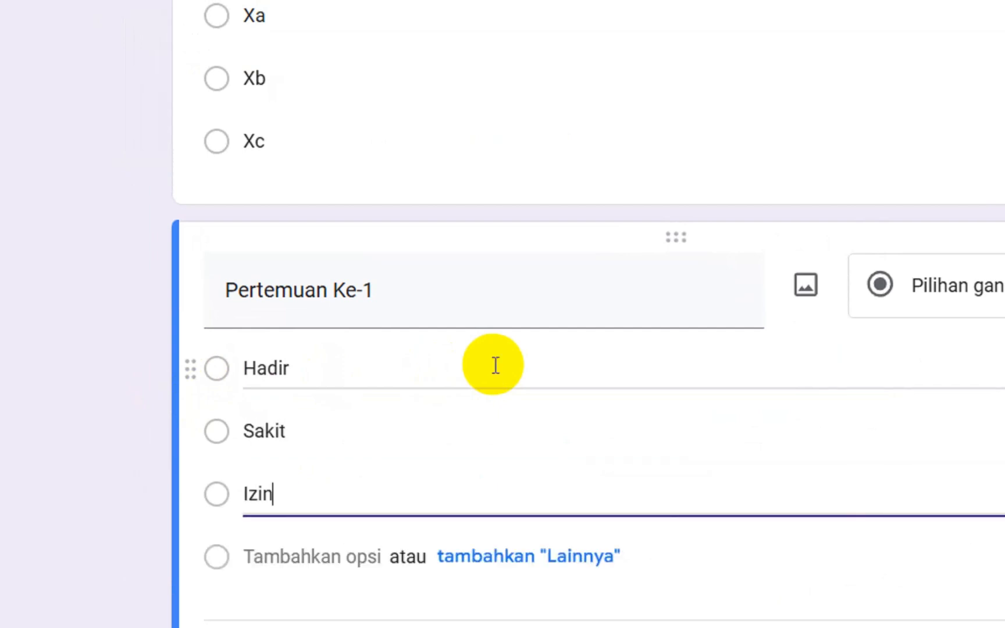
Add "Tanpa Keterangan" as the final option of "Pertemuan Ke-1", removing the surplus placeholder option, and make the question required
{"action": "key", "text": "Return"}
{"action": "type", "text": "Tanpa K"}
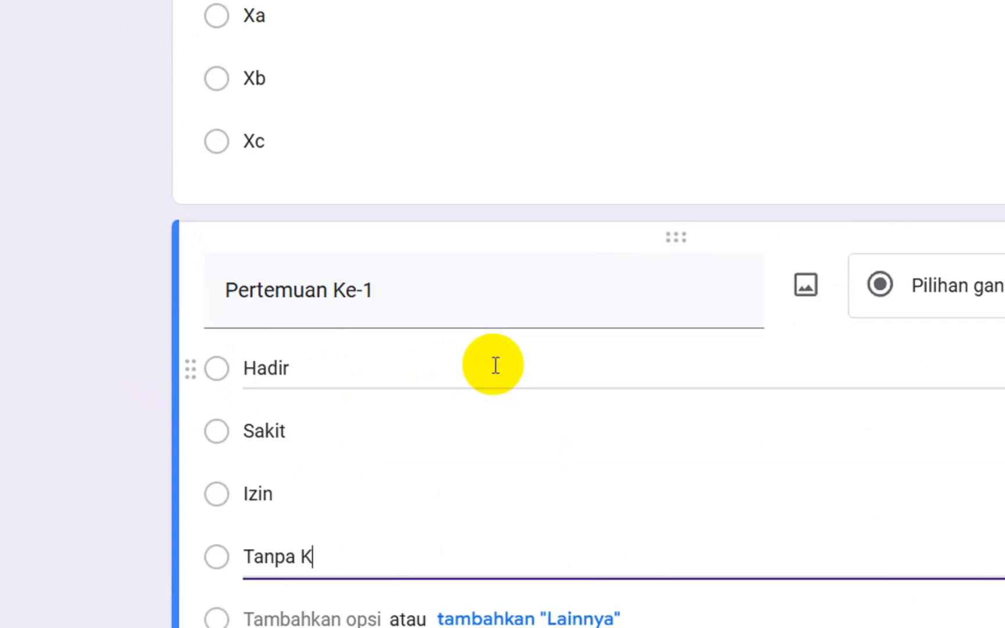
{"action": "type", "text": "Eterangan"}
{"action": "key", "text": "Return"}
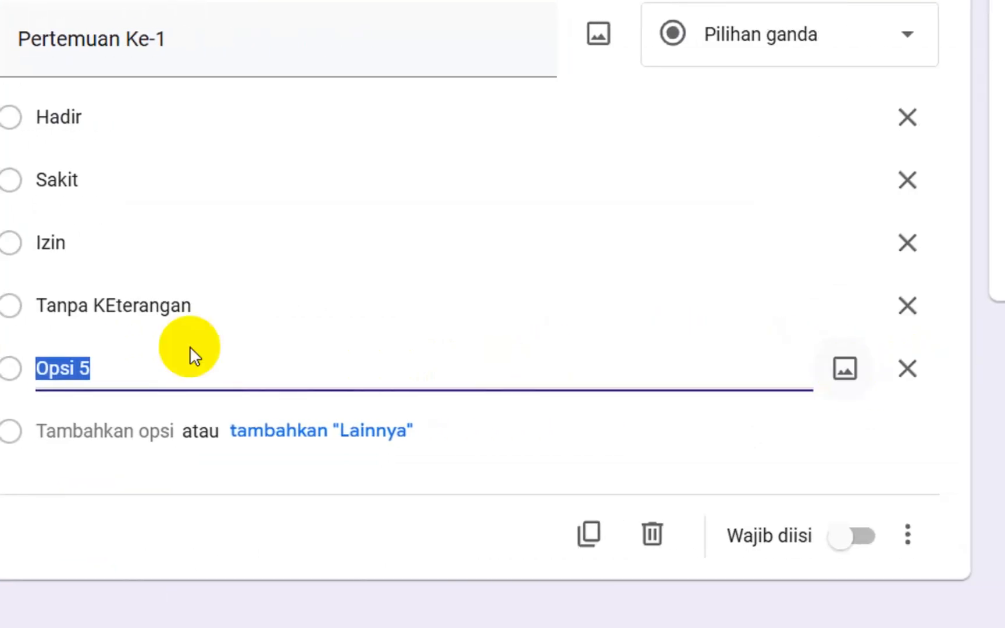
{"action": "left_click", "coordinate": [971, 368]}
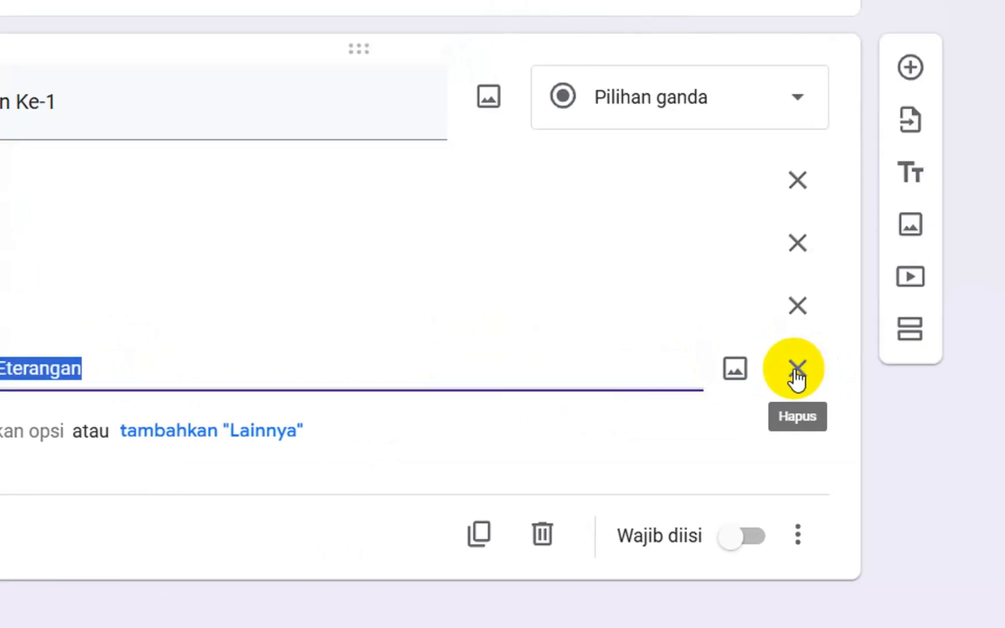
{"action": "left_click", "coordinate": [24, 384]}
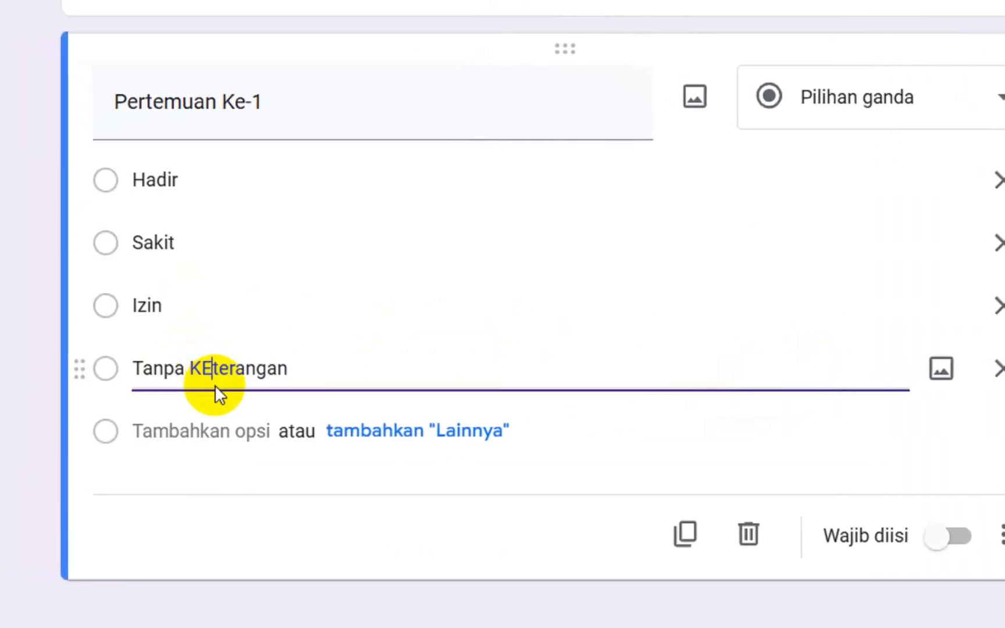
{"action": "key", "text": "BackSpace"}
{"action": "type", "text": "e"}
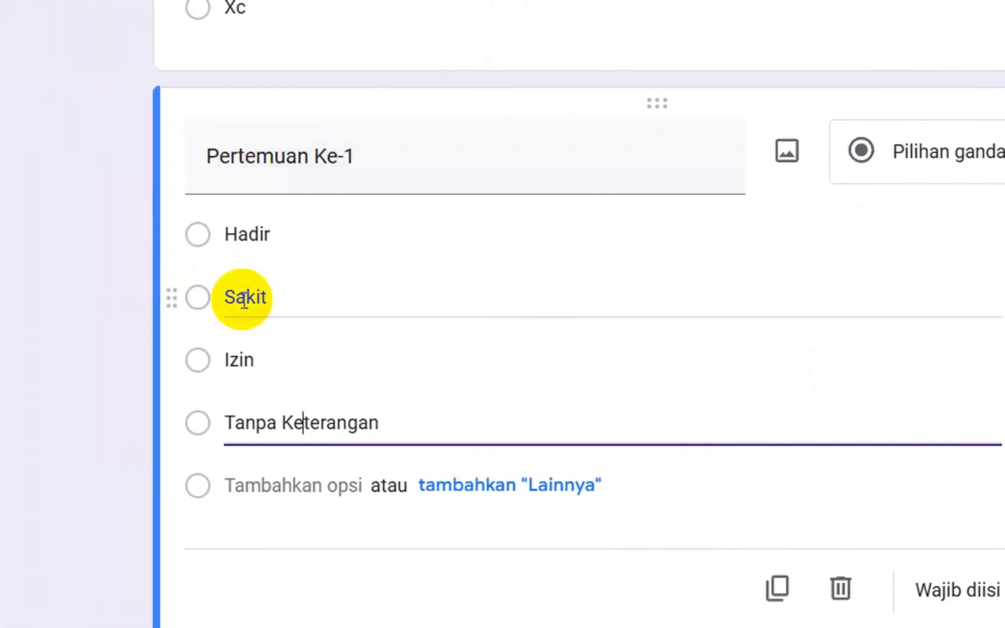
{"action": "left_click", "coordinate": [807, 479]}
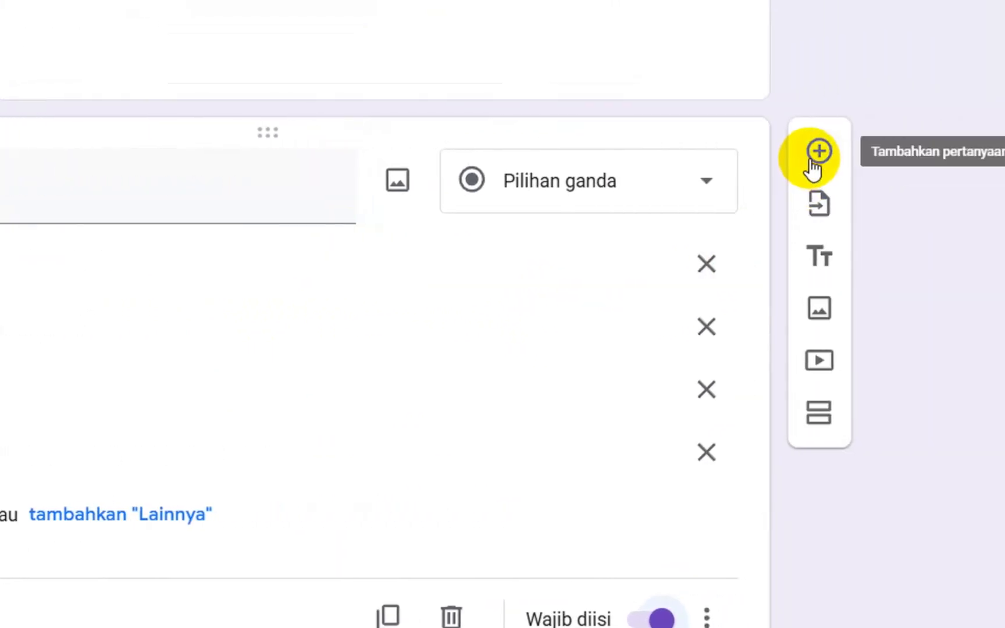
Add a fourth question to the form and title it "Pertemuan Ke-2"
{"action": "left_click", "coordinate": [812, 161]}
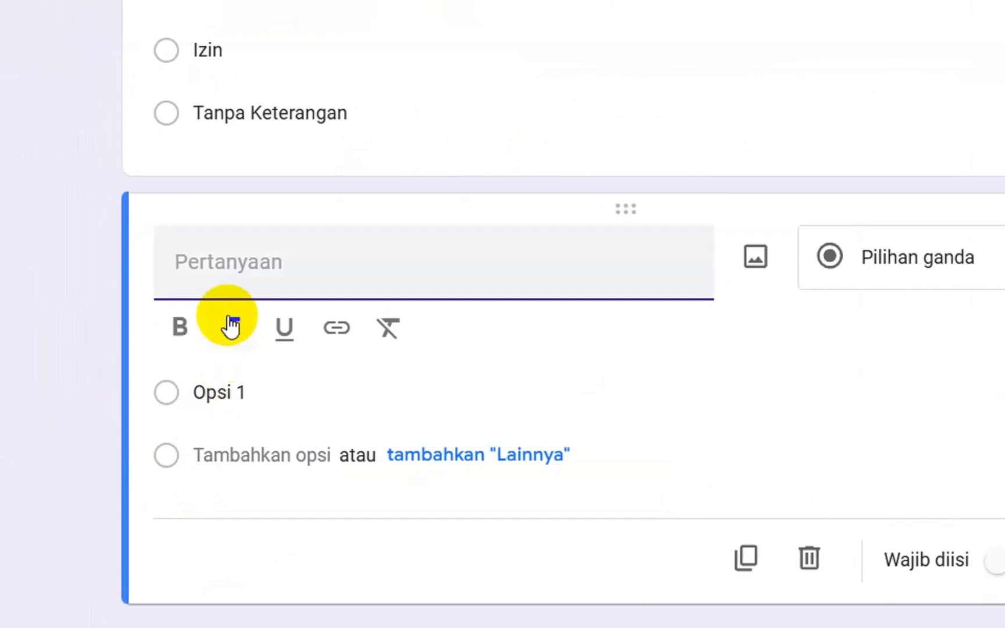
{"action": "type", "text": "Perte"}
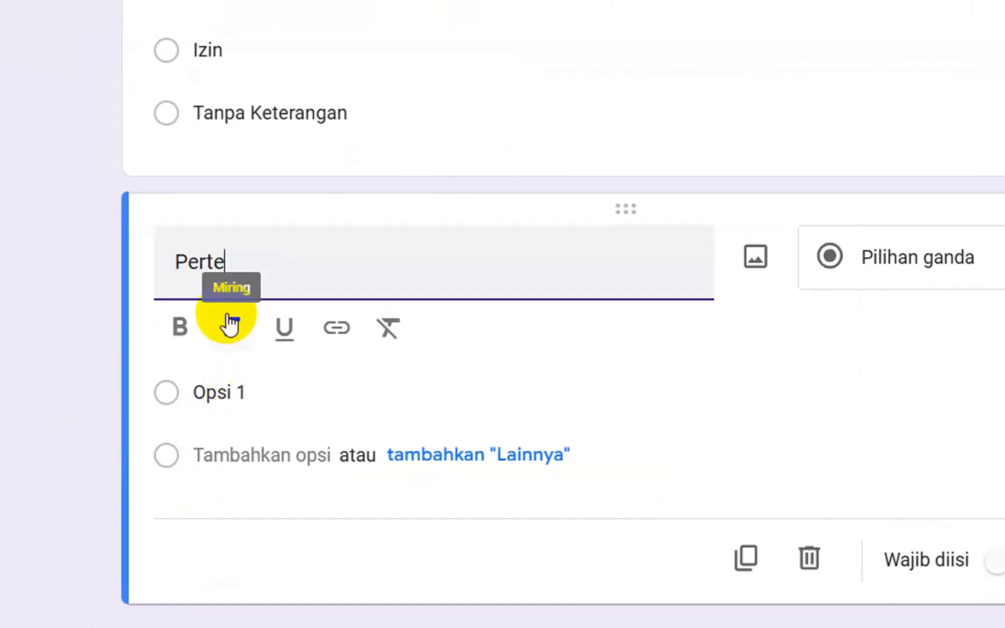
{"action": "type", "text": "muan Ke-2"}
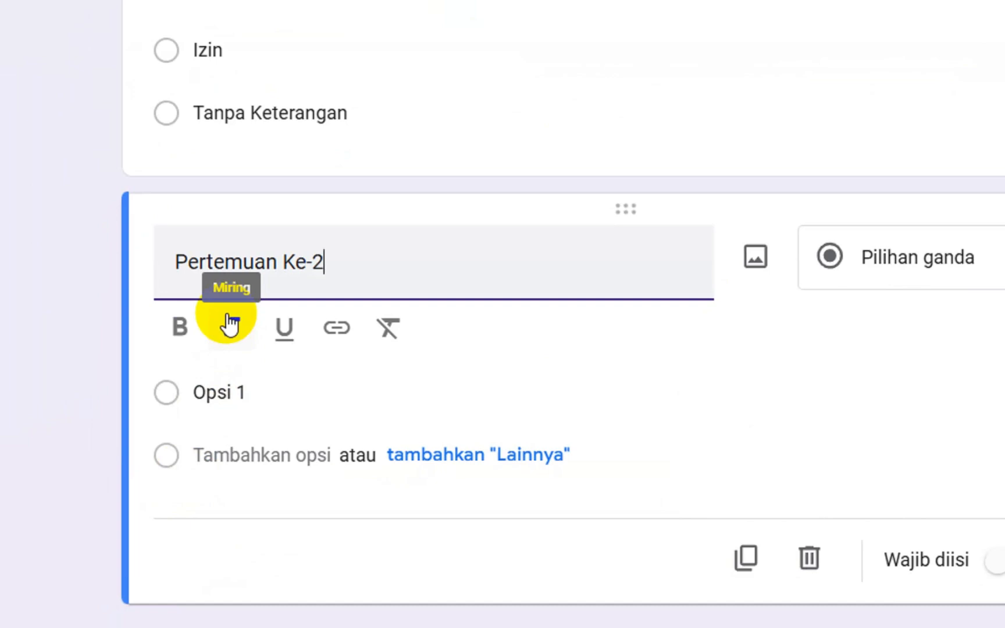
Give "Pertemuan Ke-2" the options Hadir, Sakit, Izin and Tanpa Keterangan, and make the question required
{"action": "left_click", "coordinate": [224, 386]}
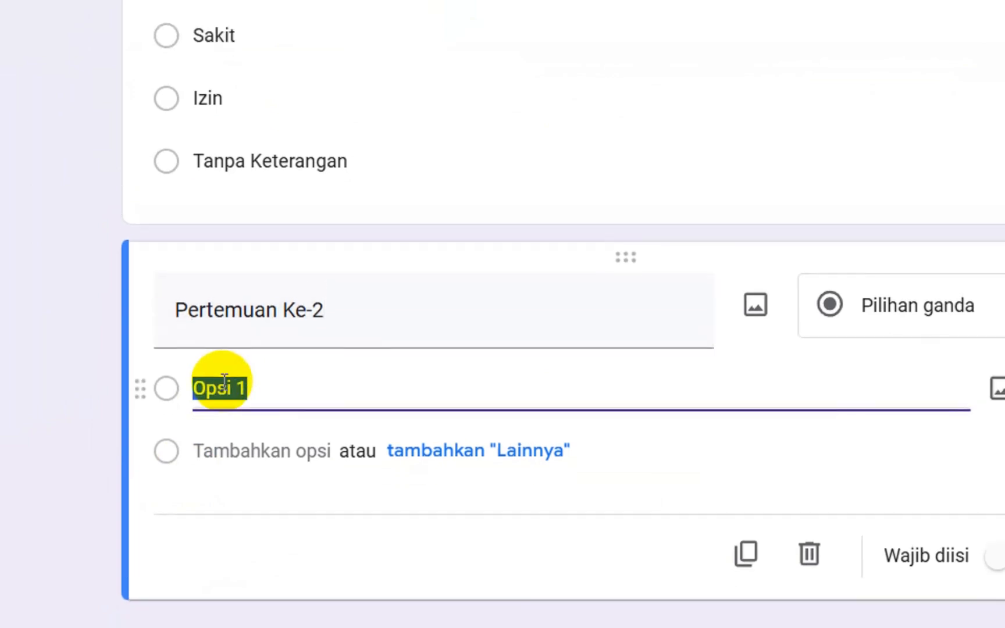
{"action": "type", "text": "Hadir"}
{"action": "key", "text": "Return"}
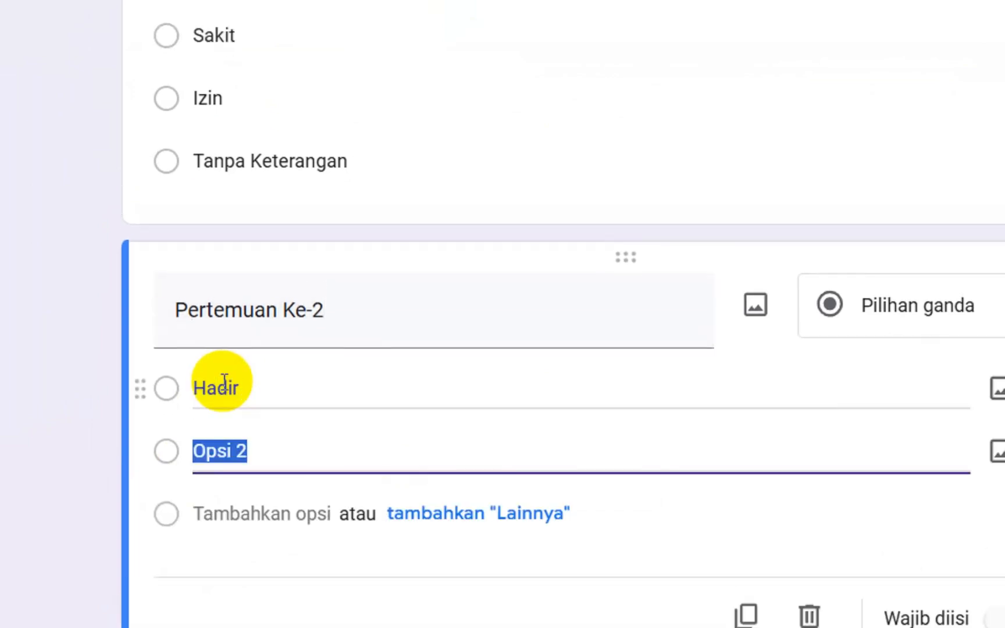
{"action": "type", "text": "Sakit"}
{"action": "key", "text": "Return"}
{"action": "type", "text": "I"}
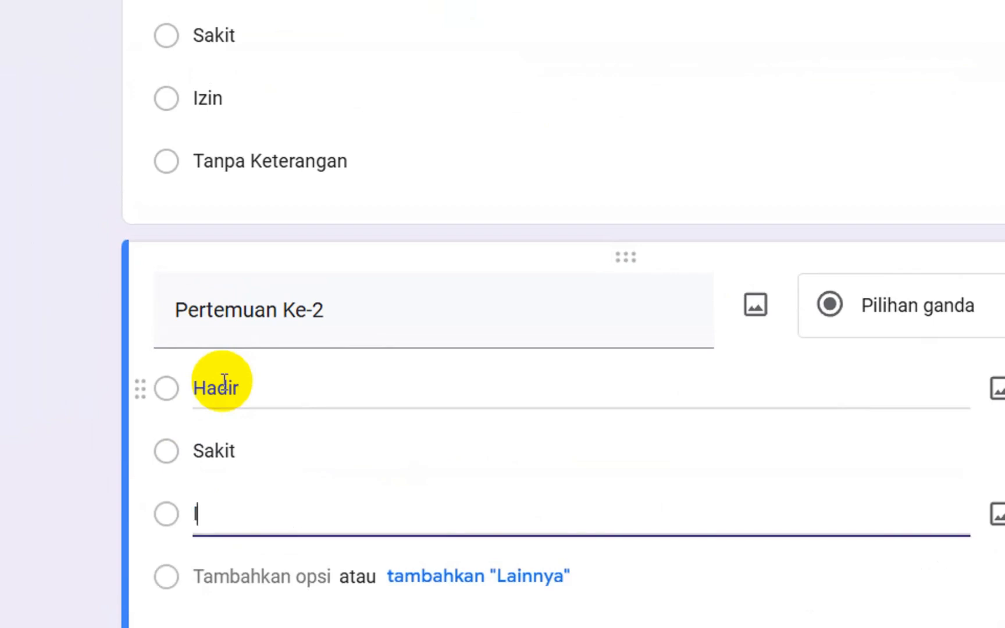
{"action": "type", "text": "zin"}
{"action": "key", "text": "Return"}
{"action": "type", "text": "Tanpa "}
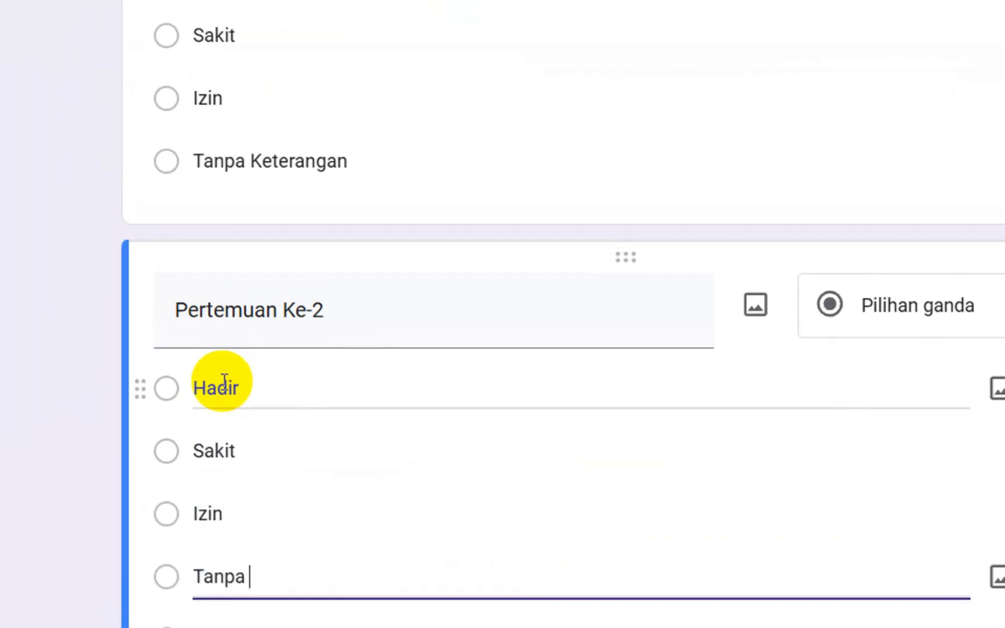
{"action": "type", "text": "Keterangan"}
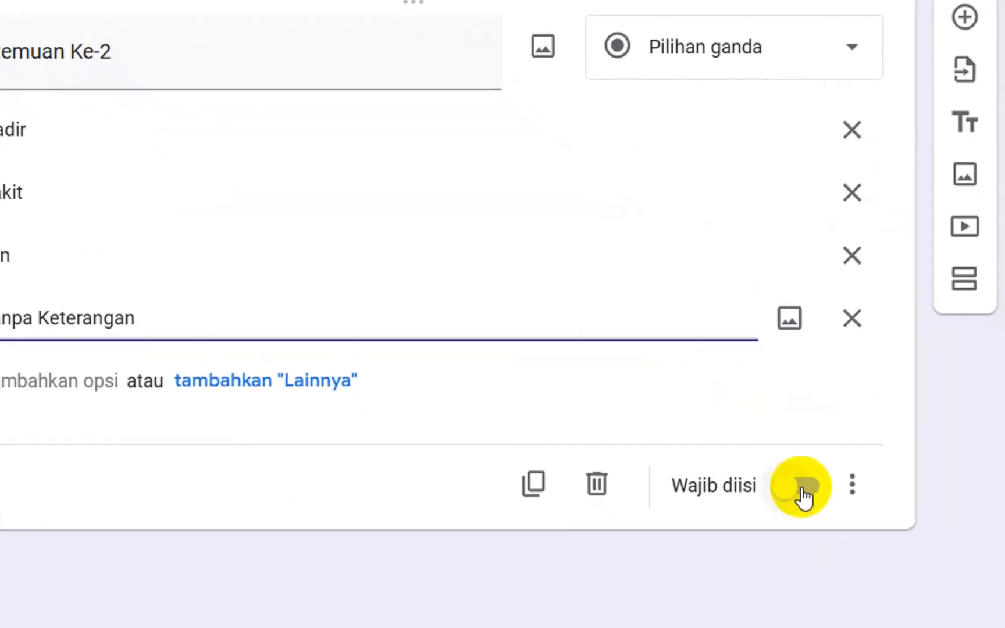
{"action": "left_click", "coordinate": [802, 488]}
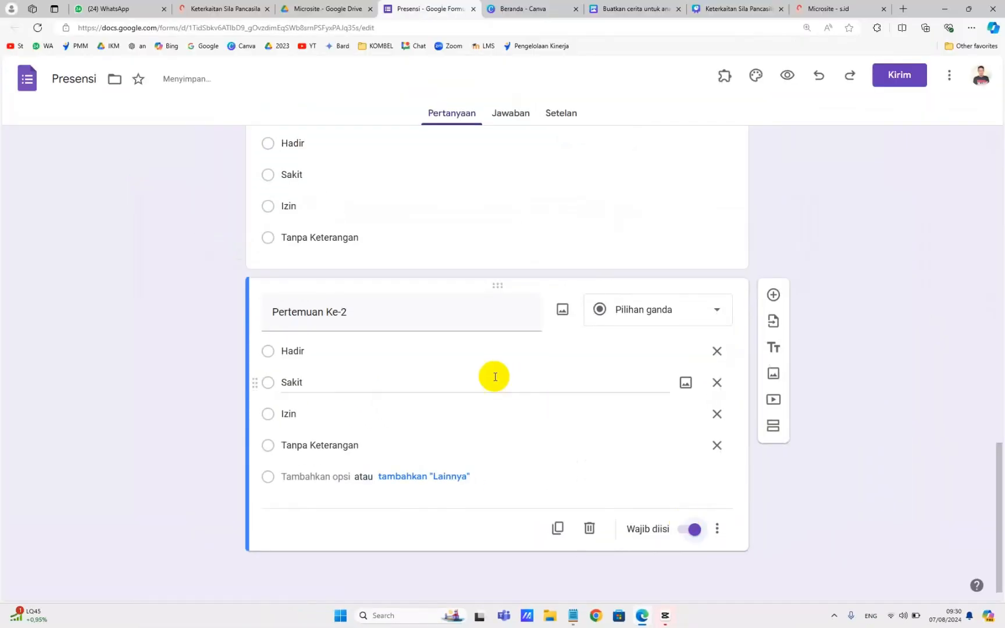
Switch to Notepad and review the SUSUNAN MICROSITE outline, placing the cursor after "Daftar Kehadiran :"
{"action": "scroll", "coordinate": [400, 277], "scroll_direction": "up", "scroll_amount": 10}
{"action": "scroll", "coordinate": [400, 276], "scroll_direction": "up", "scroll_amount": 5}
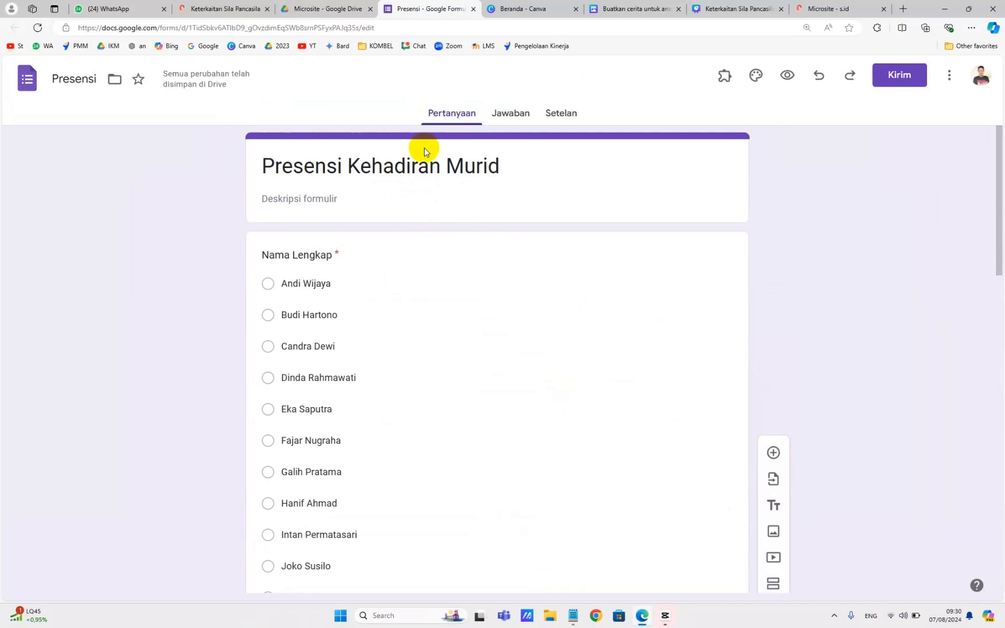
{"action": "left_click", "coordinate": [569, 618]}
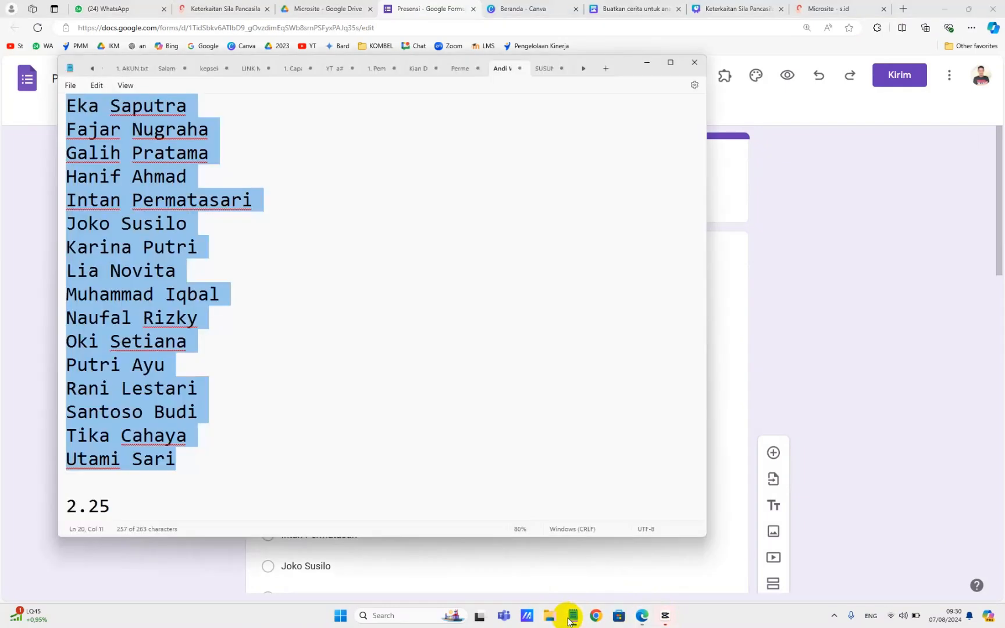
{"action": "left_click", "coordinate": [543, 69]}
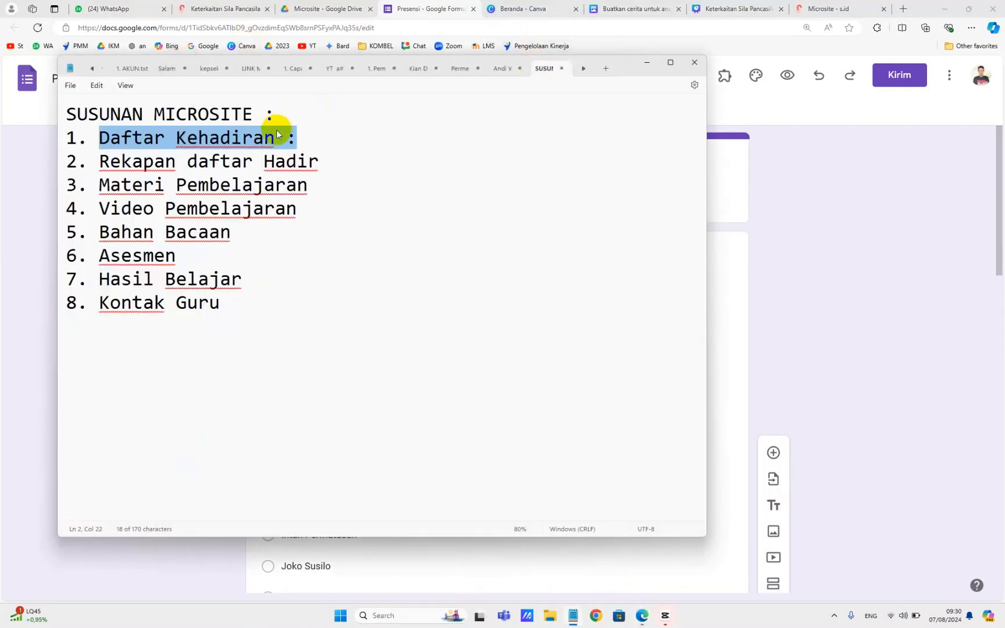
{"action": "left_click", "coordinate": [306, 141]}
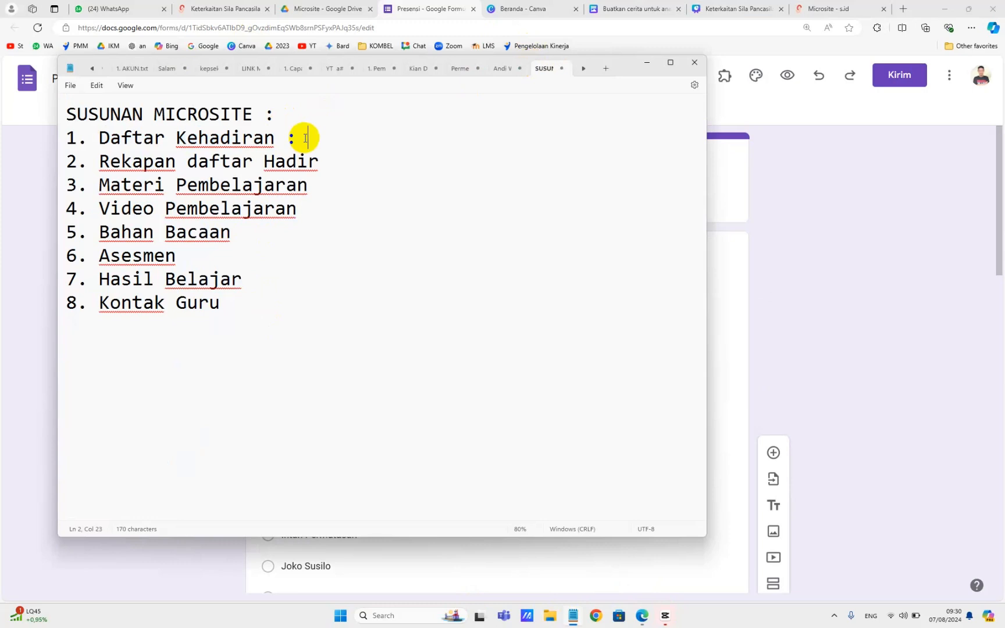
{"action": "left_click", "coordinate": [339, 154]}
{"action": "left_click", "coordinate": [320, 144]}
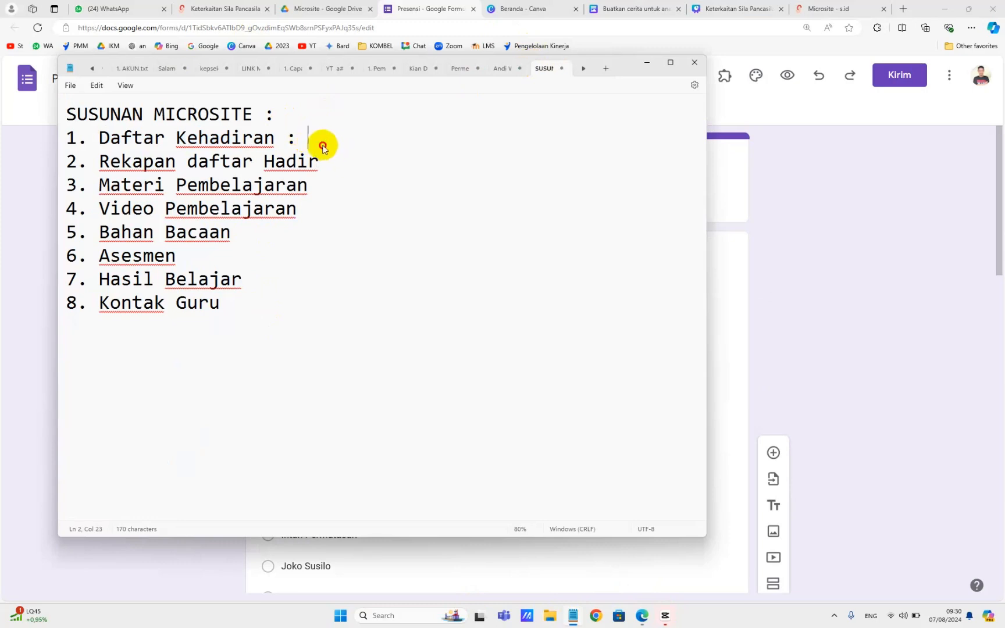
Return to the Presensi form and turn off its restriction to Kementerian Pendidikan dan Kebudayaan Indonesia (SD) users and its limit of one response
{"action": "left_click", "coordinate": [818, 236]}
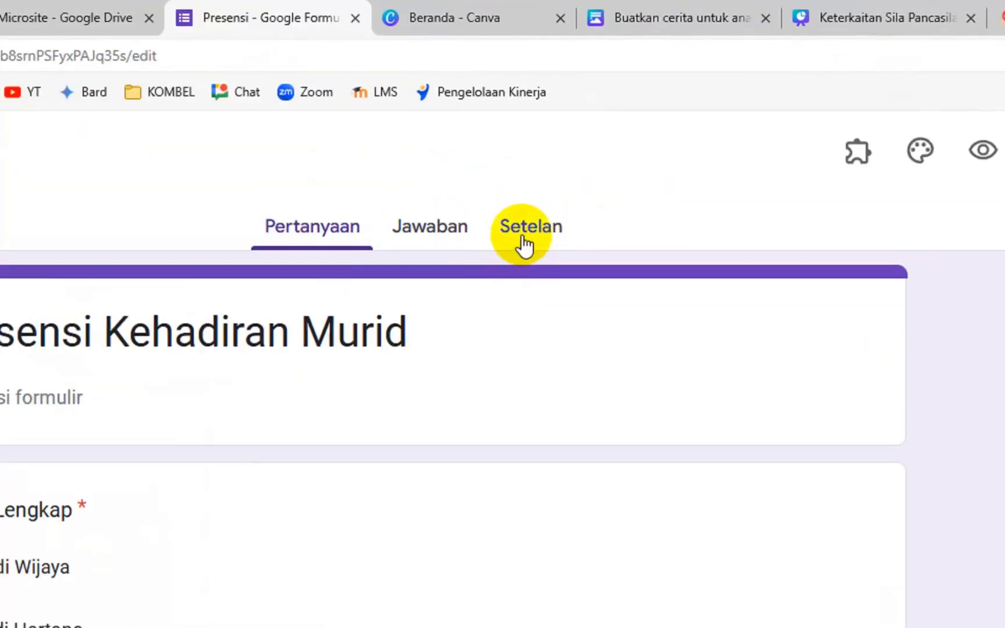
{"action": "left_click", "coordinate": [524, 241]}
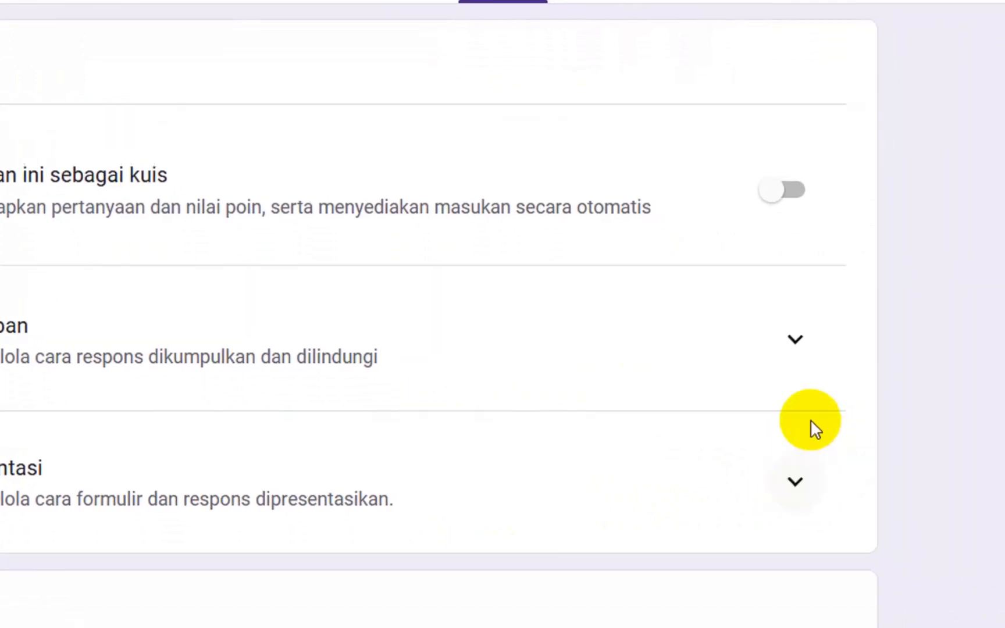
{"action": "left_click", "coordinate": [794, 339]}
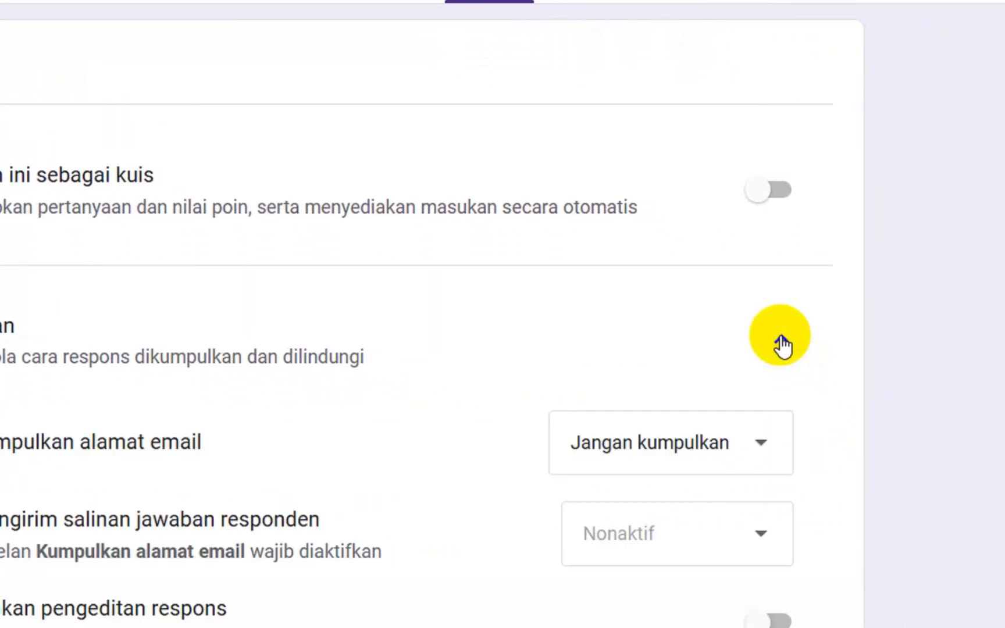
{"action": "scroll", "coordinate": [537, 453], "scroll_direction": "down", "scroll_amount": 5}
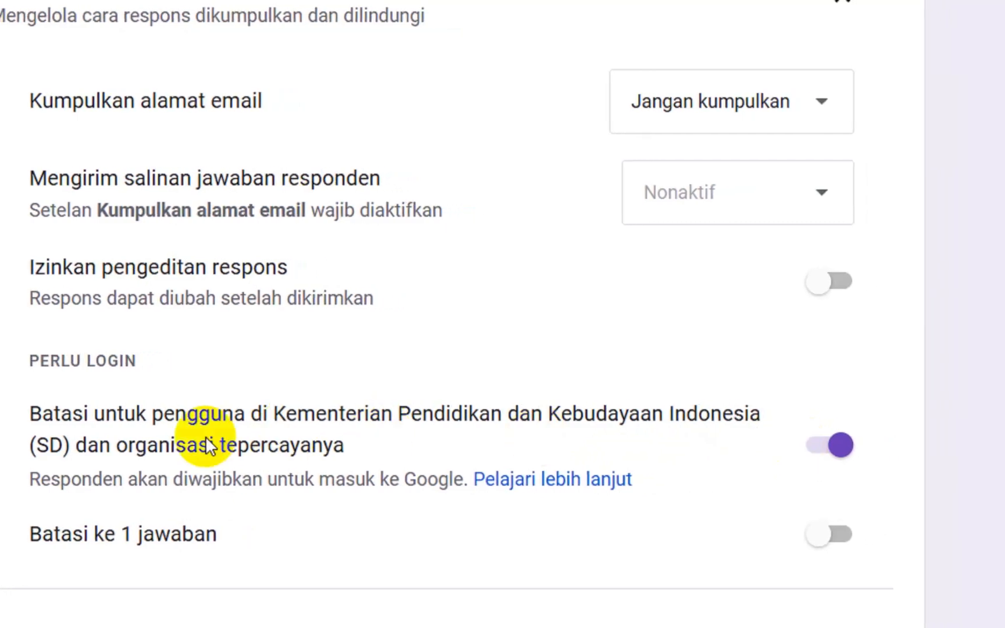
{"action": "left_click", "coordinate": [833, 446]}
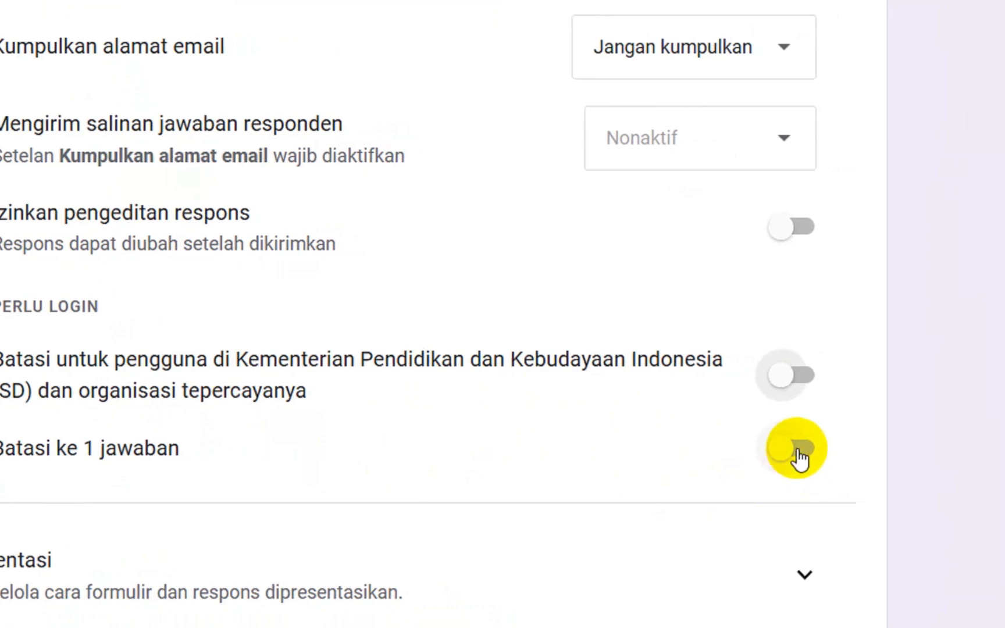
{"action": "left_click", "coordinate": [879, 447]}
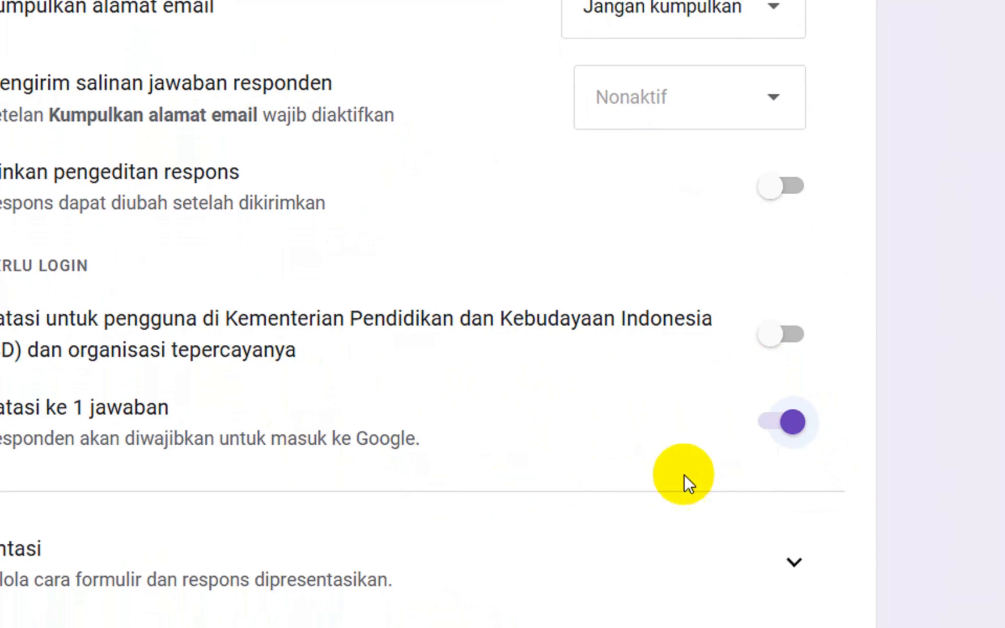
{"action": "left_click", "coordinate": [776, 424]}
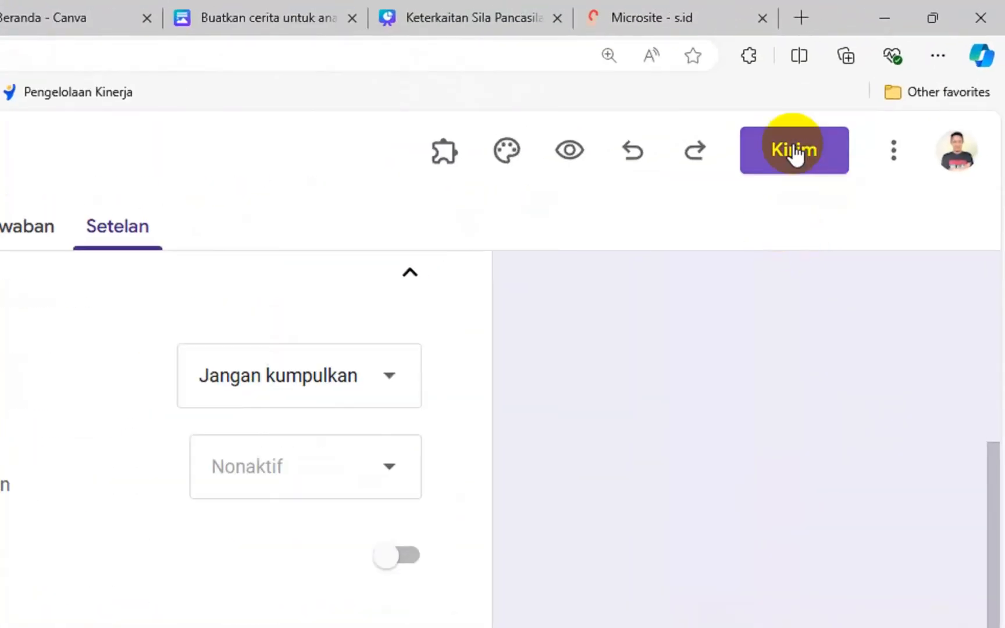
Copy the shortened link for sharing the Presensi form and close the sharing dialog
{"action": "left_click", "coordinate": [900, 83]}
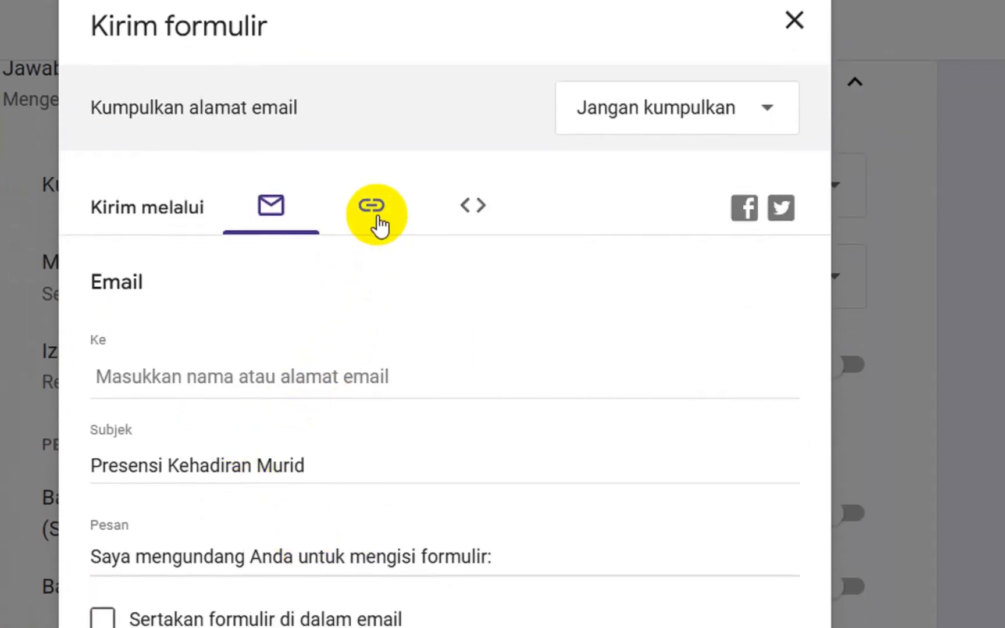
{"action": "left_click", "coordinate": [373, 208]}
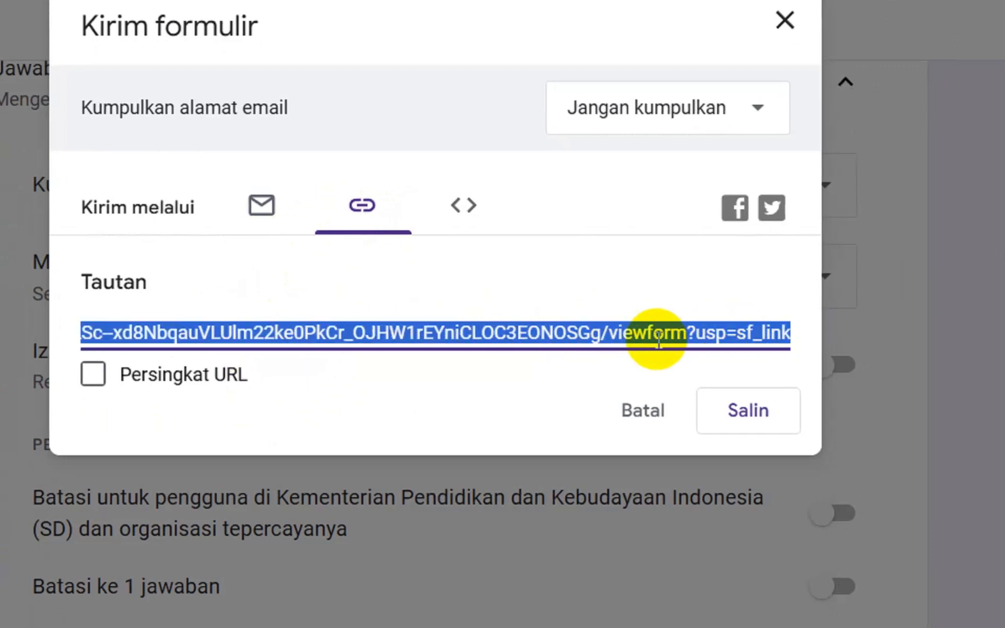
{"action": "left_click", "coordinate": [100, 374]}
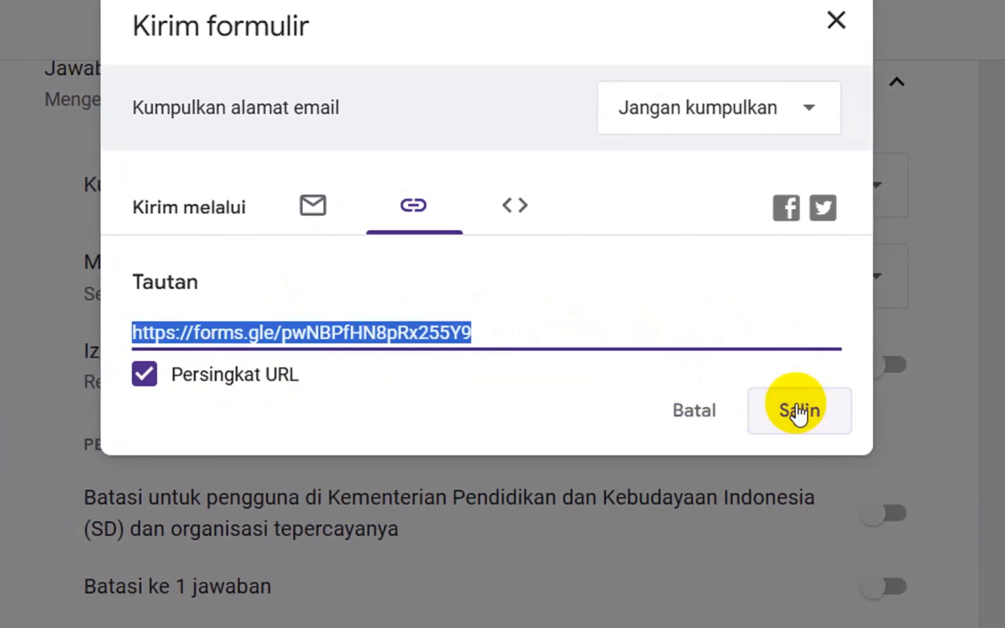
{"action": "left_click", "coordinate": [798, 412]}
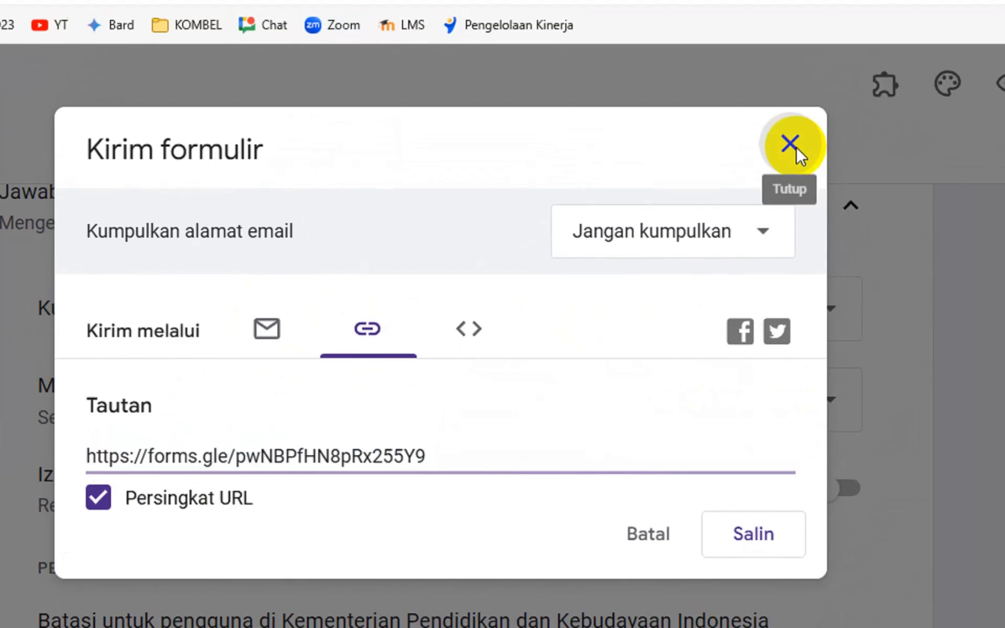
{"action": "left_click", "coordinate": [835, 20]}
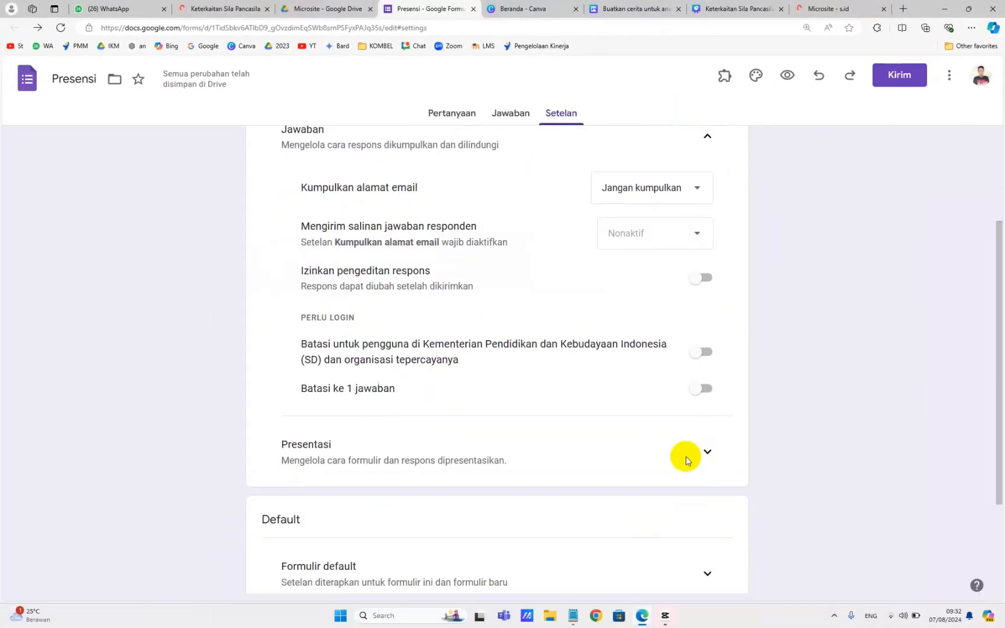
Switch to Notepad and paste the copied form link after "Daftar Kehadiran :" in the microsite outline
{"action": "mouse_move", "coordinate": [572, 614]}
{"action": "left_click", "coordinate": [560, 589]}
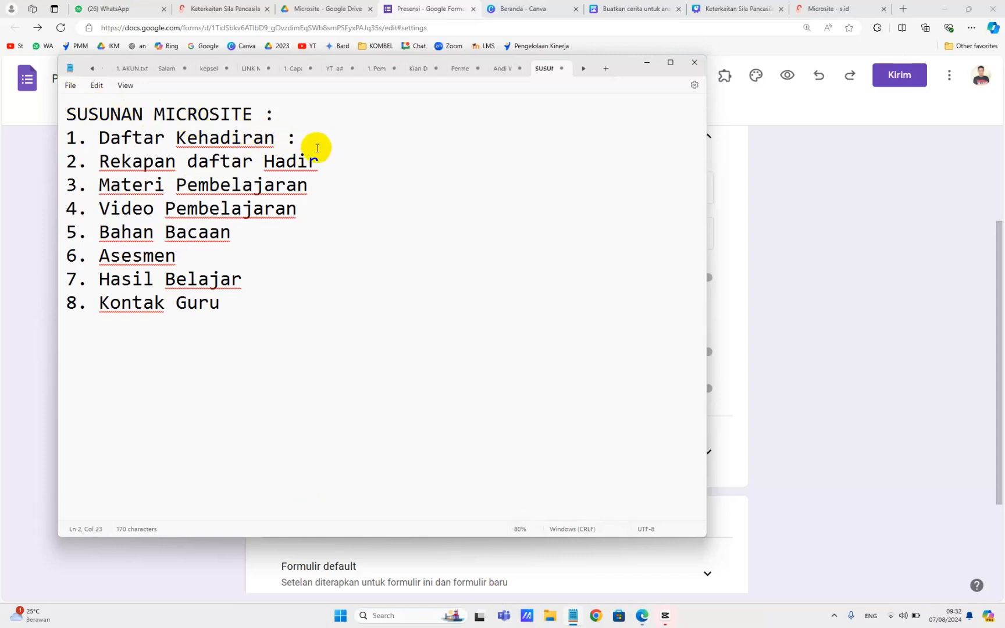
{"action": "right_click", "coordinate": [309, 139]}
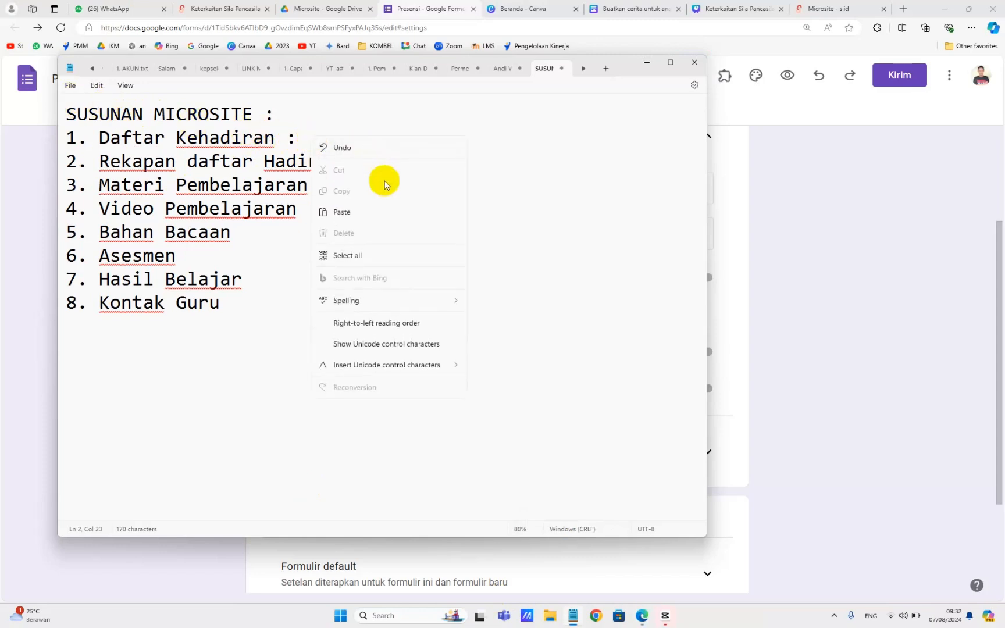
{"action": "left_click", "coordinate": [359, 213]}
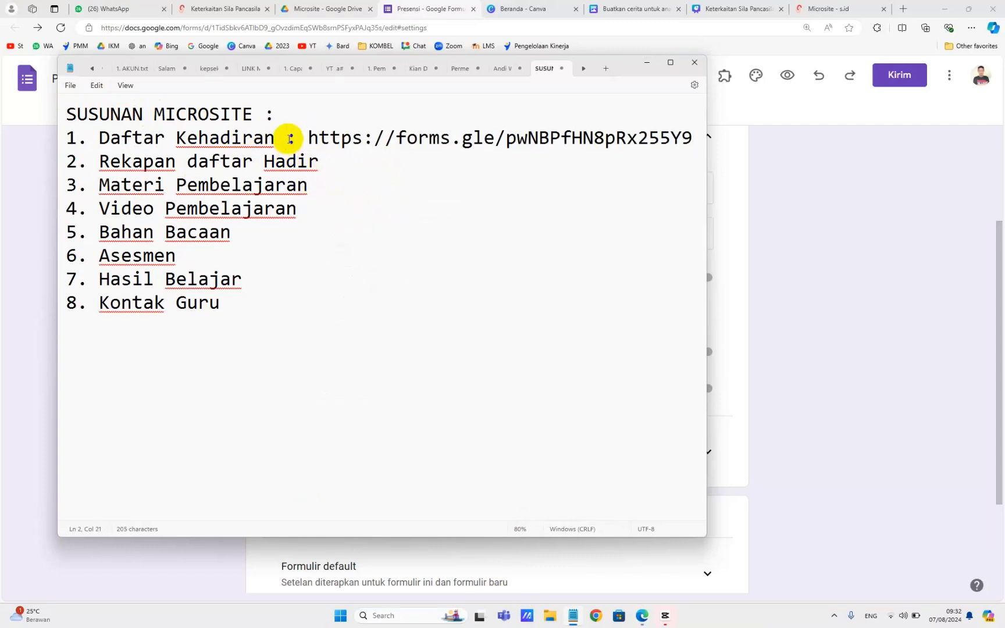
{"action": "left_click", "coordinate": [64, 138]}
{"action": "left_click", "coordinate": [636, 133], "text": "shift"}
{"action": "left_click", "coordinate": [698, 152], "text": "shift"}
{"action": "left_click", "coordinate": [425, 181]}
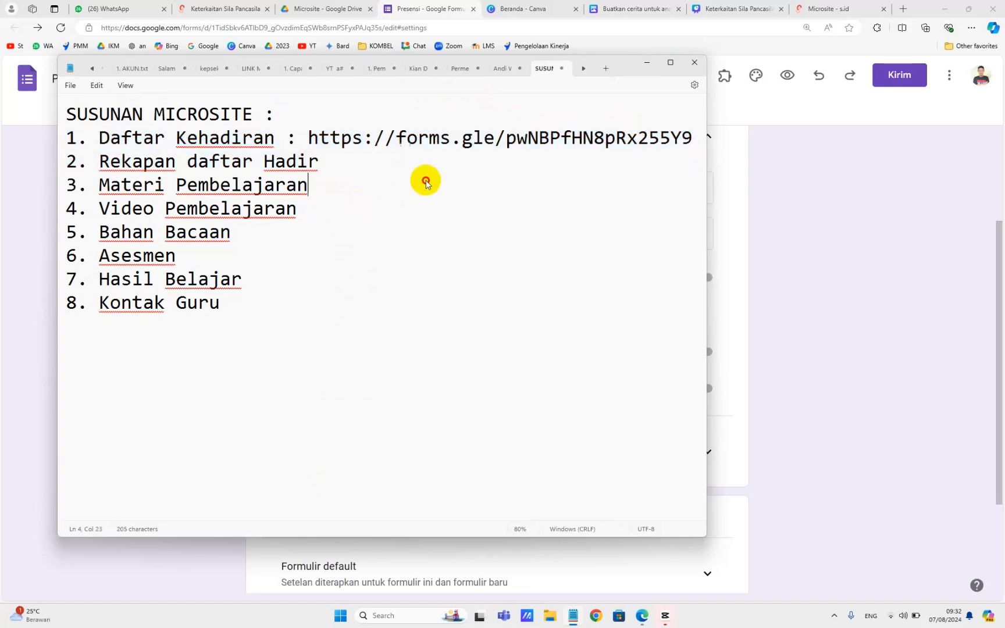
{"action": "left_click_drag", "start_coordinate": [98, 162], "coordinate": [321, 161]}
Return to the Presensi form and open the response destination options for linking its answers to a spreadsheet
{"action": "left_click", "coordinate": [860, 232]}
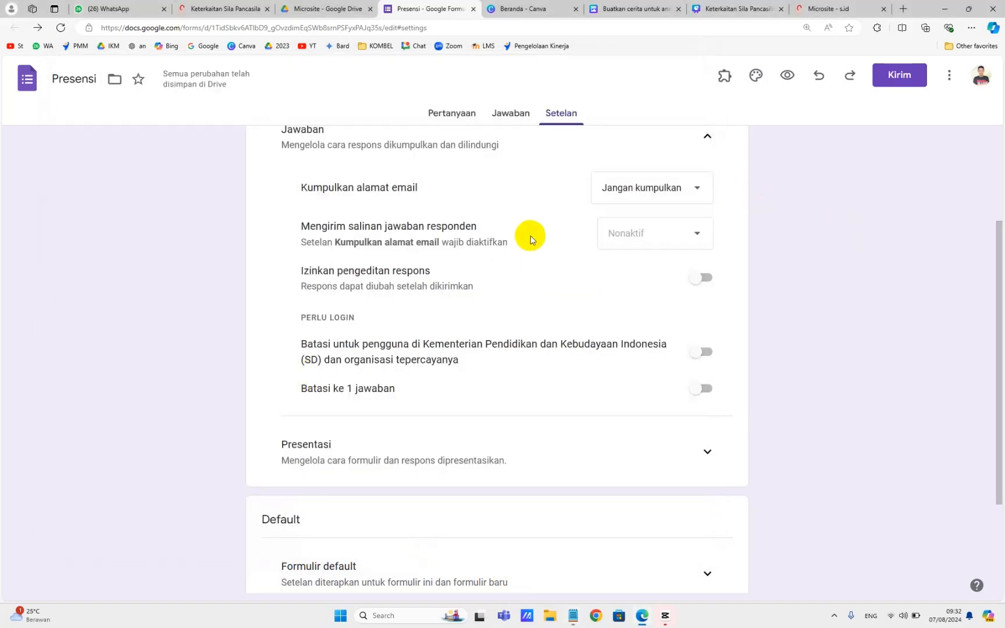
{"action": "scroll", "coordinate": [529, 236], "scroll_direction": "up", "scroll_amount": 3}
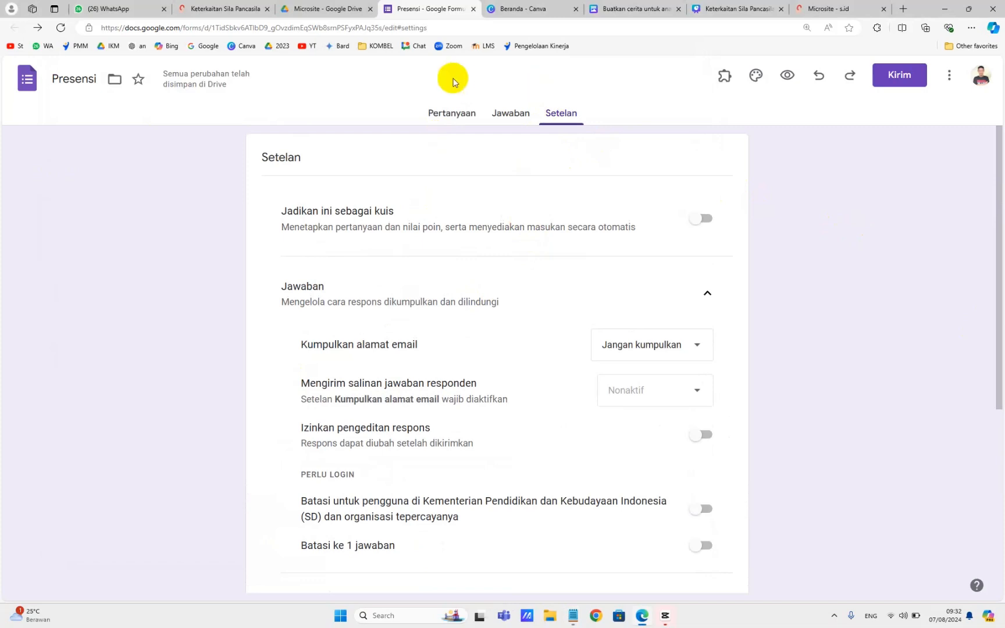
{"action": "left_click", "coordinate": [452, 114]}
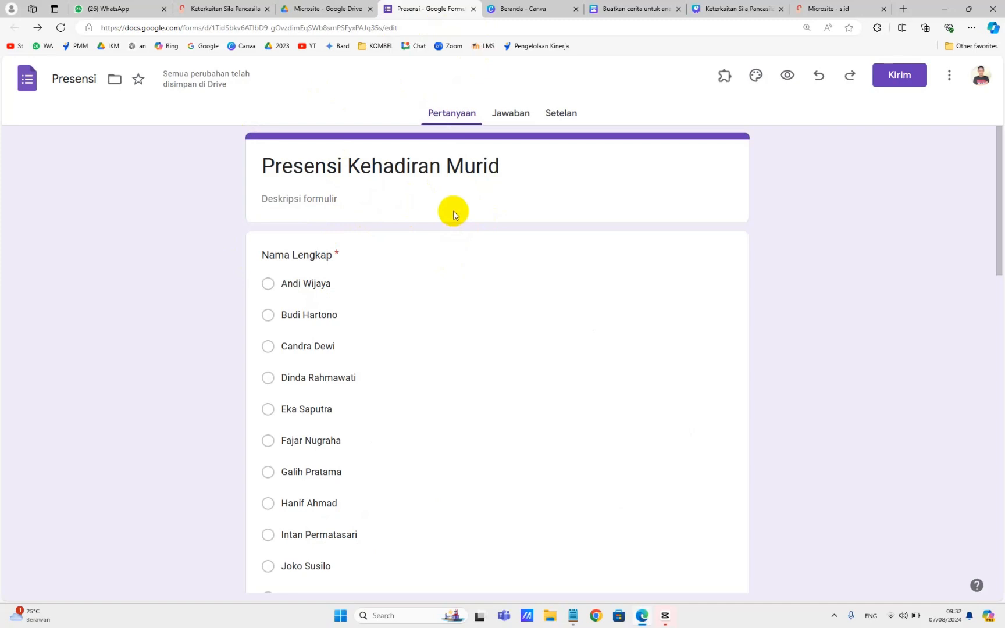
{"action": "left_click", "coordinate": [512, 114]}
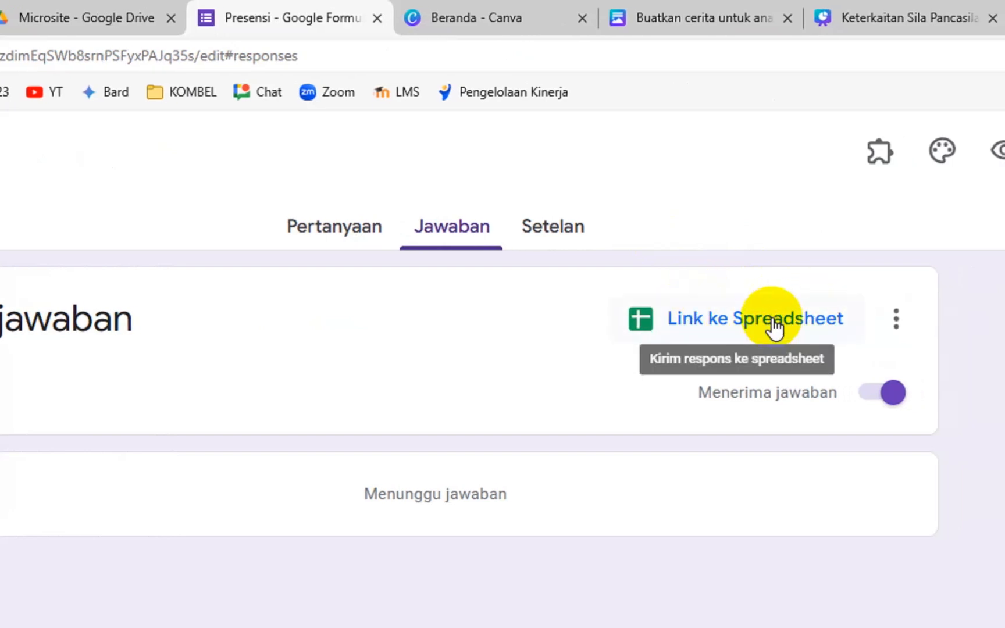
{"action": "left_click", "coordinate": [773, 322]}
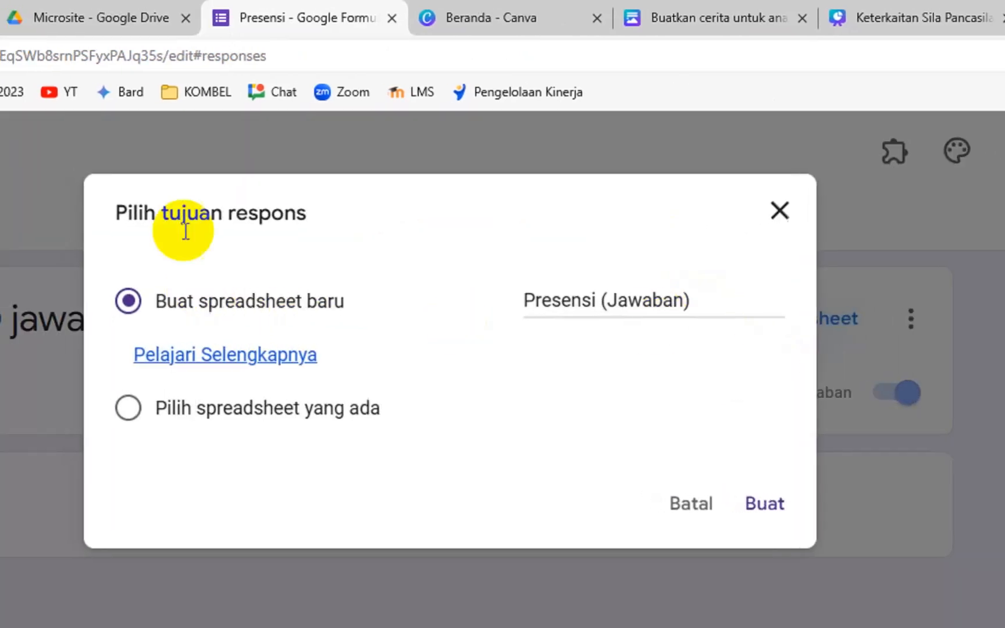
Name the new response spreadsheet "Rekapan Kehadiran" and create it
{"action": "left_click", "coordinate": [561, 301]}
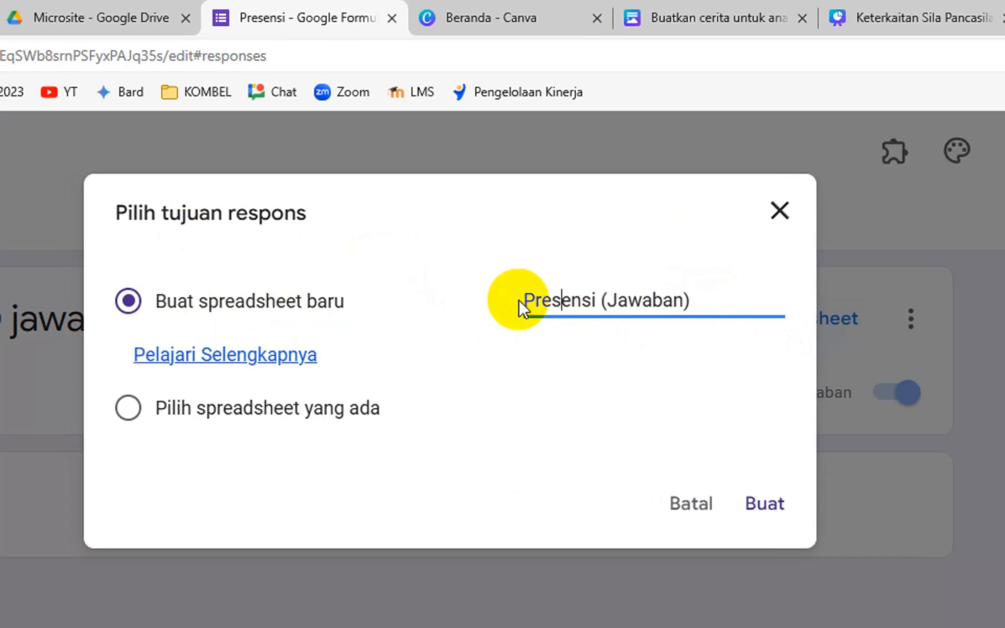
{"action": "left_click_drag", "start_coordinate": [710, 300], "coordinate": [507, 303]}
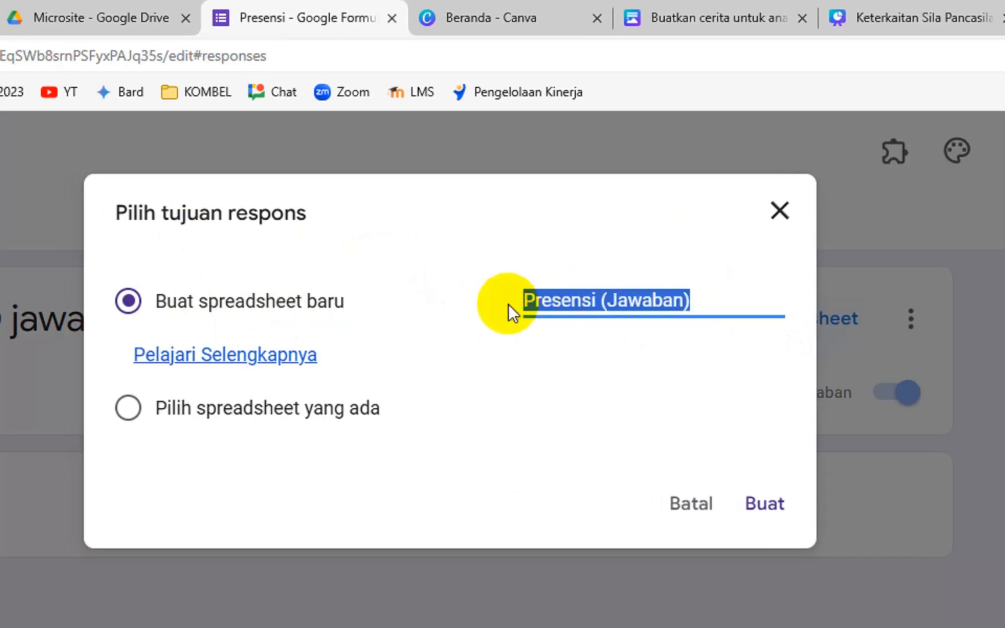
{"action": "type", "text": "Re"}
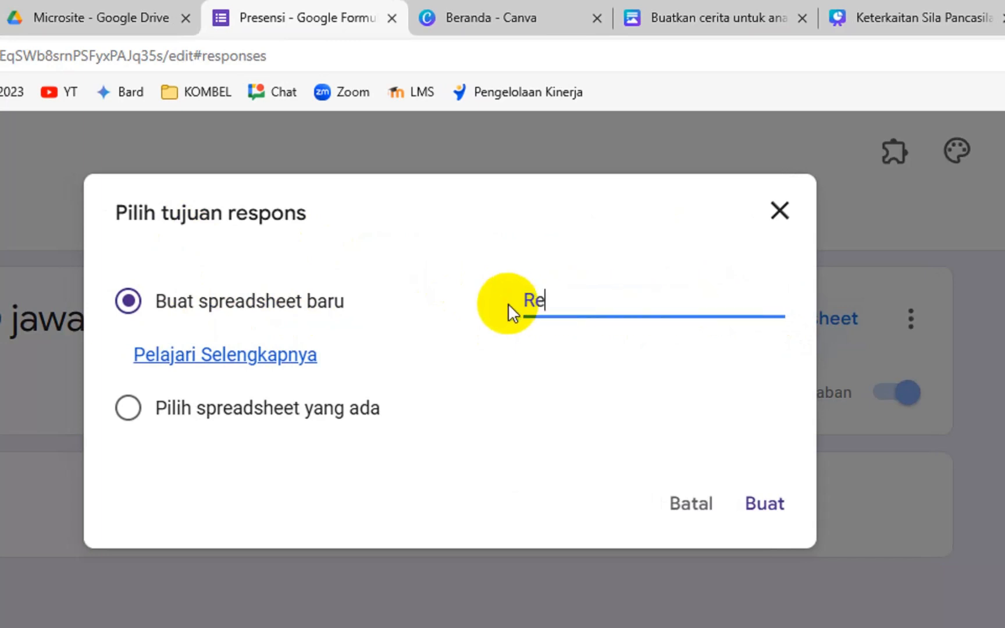
{"action": "type", "text": "kapan KEhadiran"}
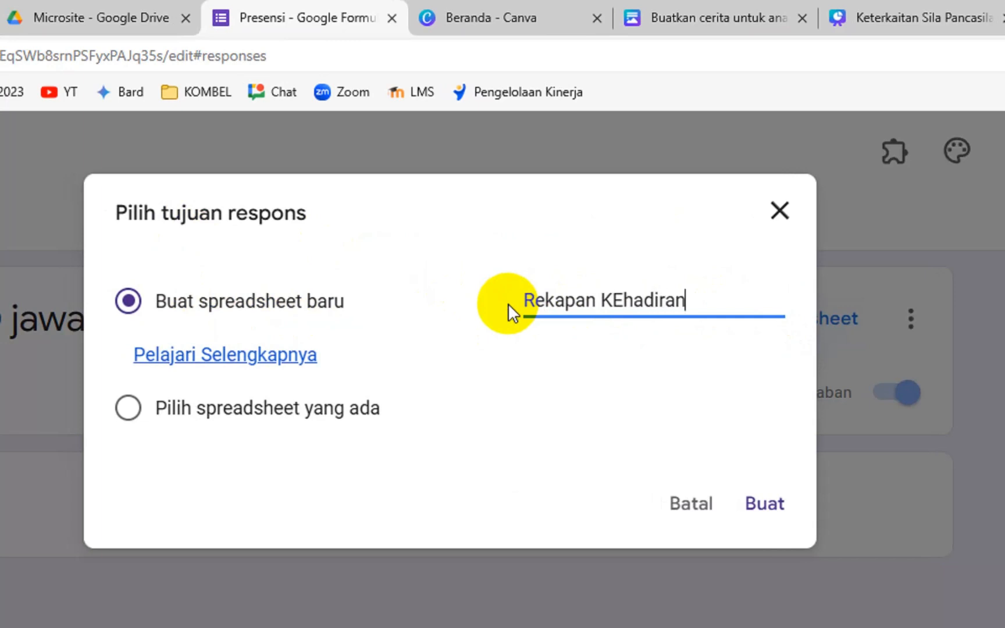
{"action": "key", "text": "ctrl+Left"}
{"action": "key", "text": "Right"}
{"action": "key", "text": "shift+Right"}
{"action": "type", "text": "e"}
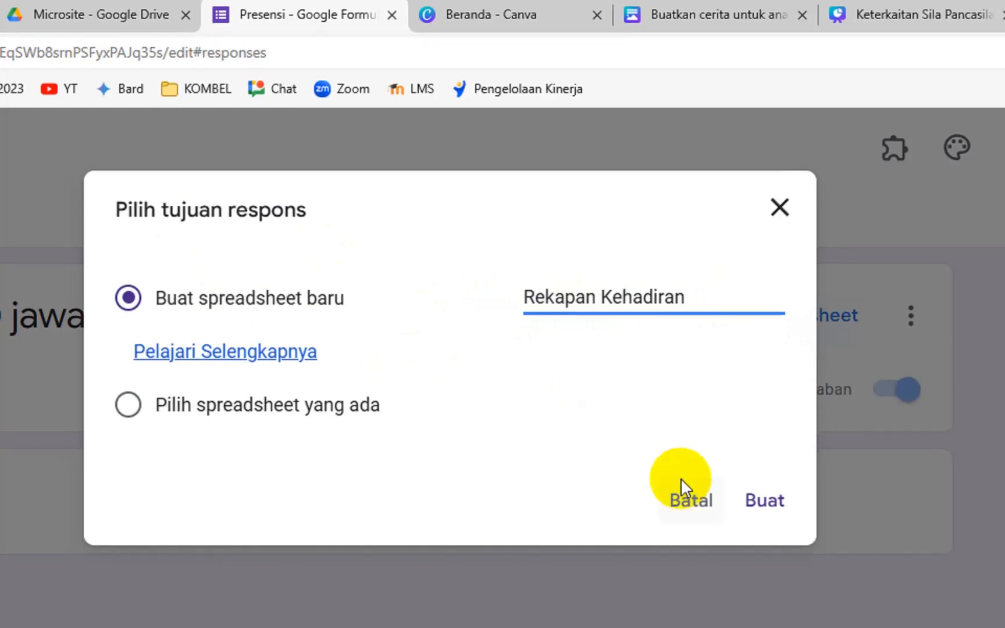
{"action": "left_click", "coordinate": [779, 503]}
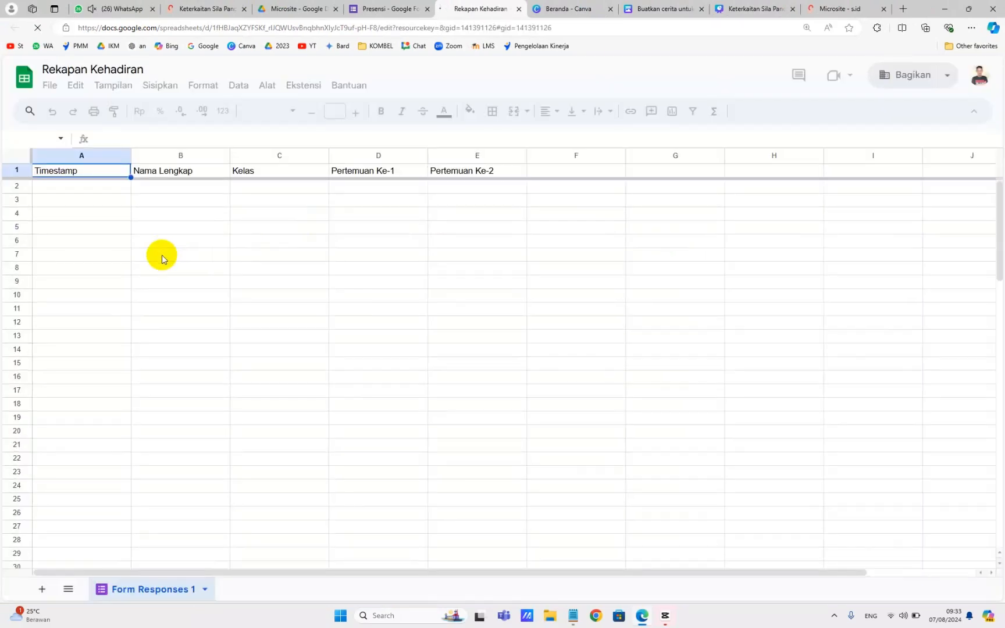
Widen the Nama Lengkap column and narrow the Kelas, Pertemuan Ke-1 and Pertemuan Ke-2 columns to suit their contents
{"action": "left_click", "coordinate": [162, 254]}
{"action": "left_click", "coordinate": [107, 155]}
{"action": "left_click_drag", "start_coordinate": [107, 156], "coordinate": [470, 202]}
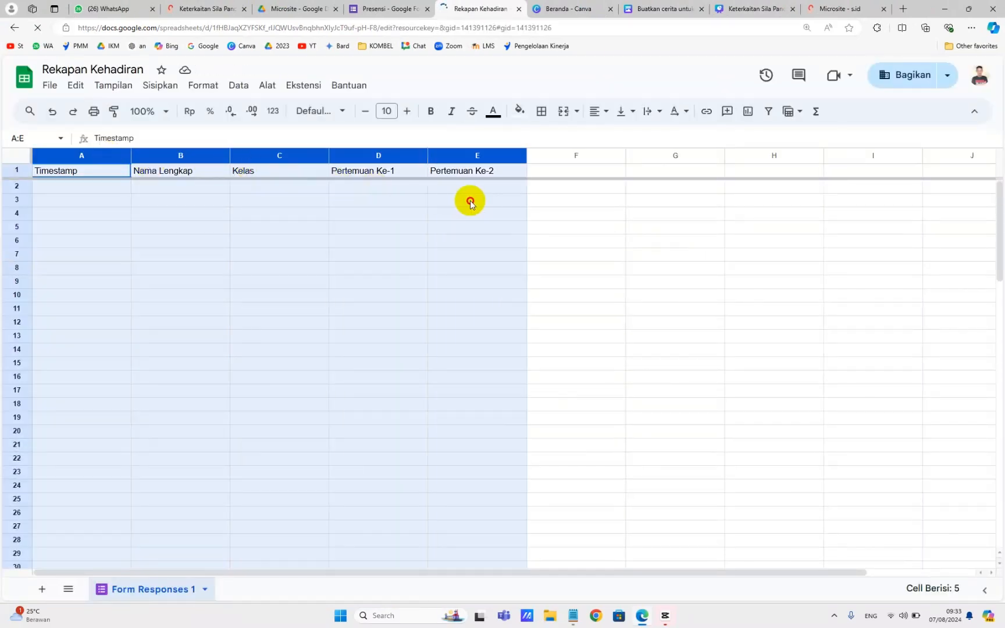
{"action": "left_click", "coordinate": [228, 231]}
{"action": "left_click", "coordinate": [168, 213]}
{"action": "left_click_drag", "start_coordinate": [229, 155], "coordinate": [278, 164]}
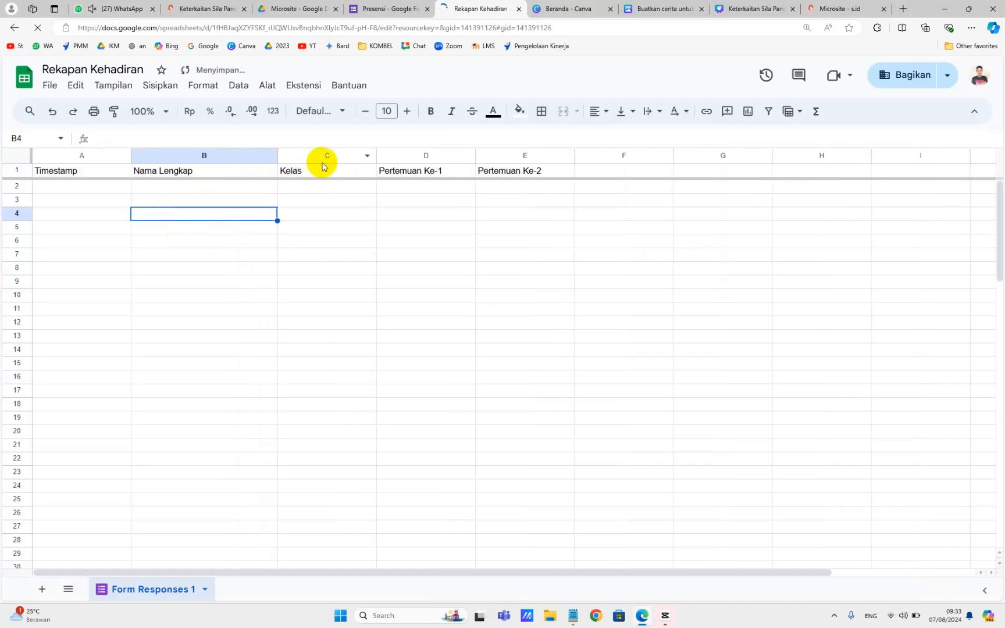
{"action": "left_click_drag", "start_coordinate": [375, 156], "coordinate": [318, 157]}
{"action": "left_click_drag", "start_coordinate": [415, 155], "coordinate": [405, 155]}
{"action": "left_click_drag", "start_coordinate": [503, 153], "coordinate": [492, 153]}
{"action": "left_click", "coordinate": [23, 307]}
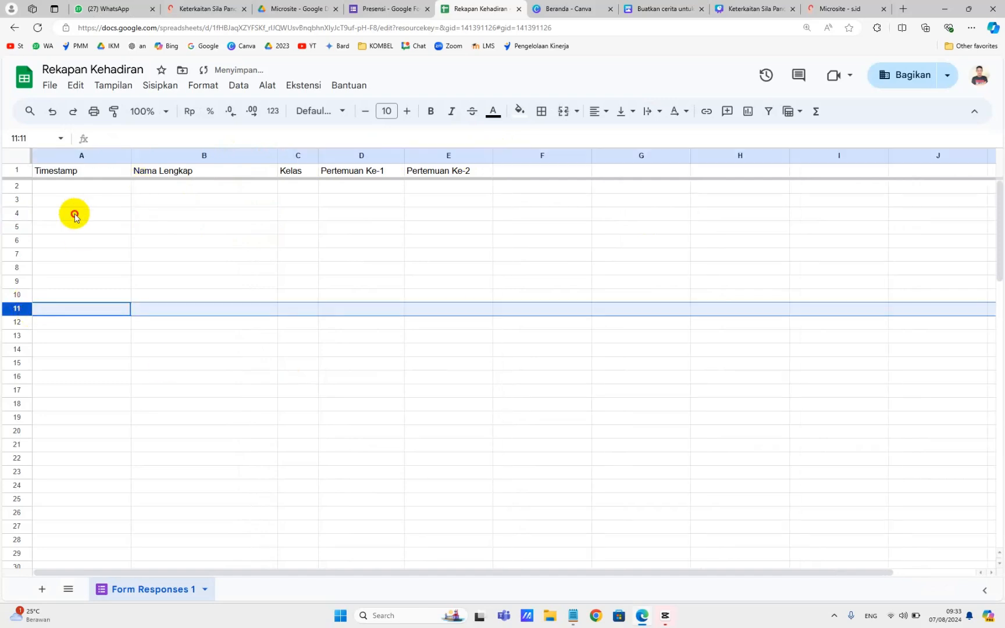
{"action": "left_click", "coordinate": [74, 213]}
{"action": "left_click", "coordinate": [97, 155]}
{"action": "left_click", "coordinate": [89, 179]}
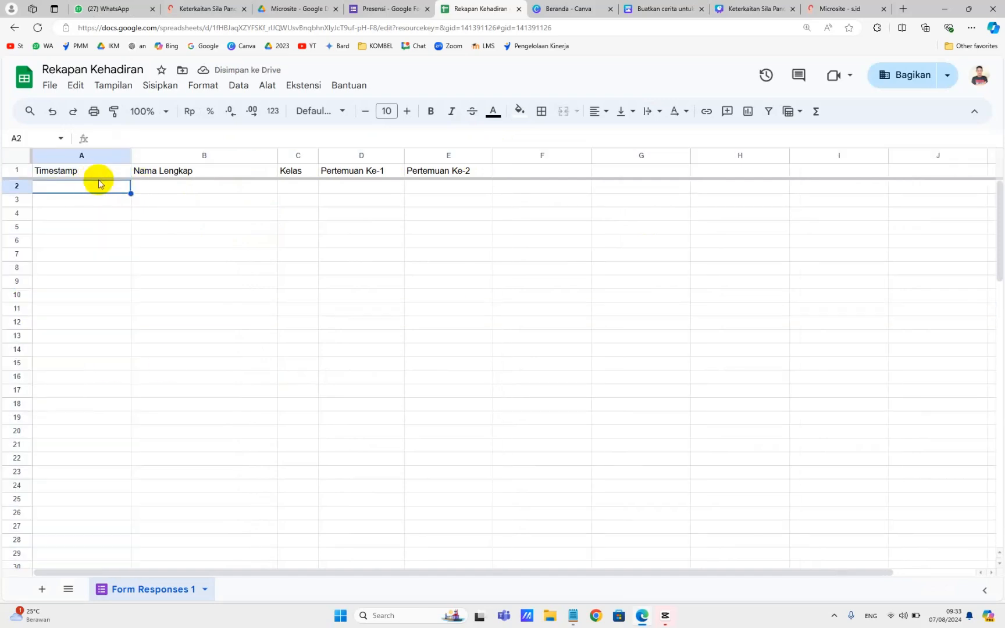
{"action": "left_click", "coordinate": [538, 155]}
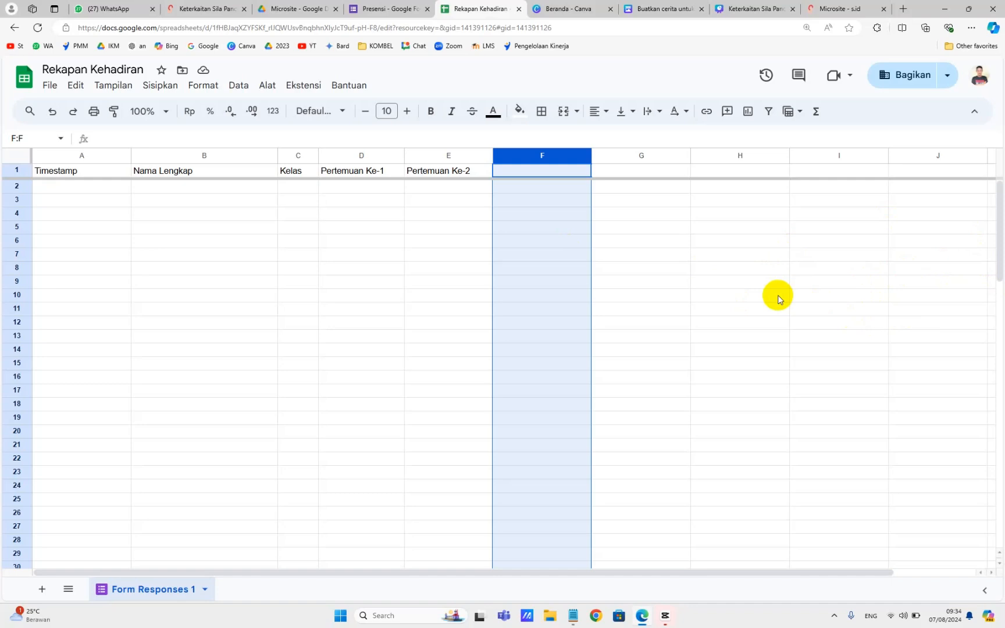
{"action": "key", "text": "ctrl+shift+Right"}
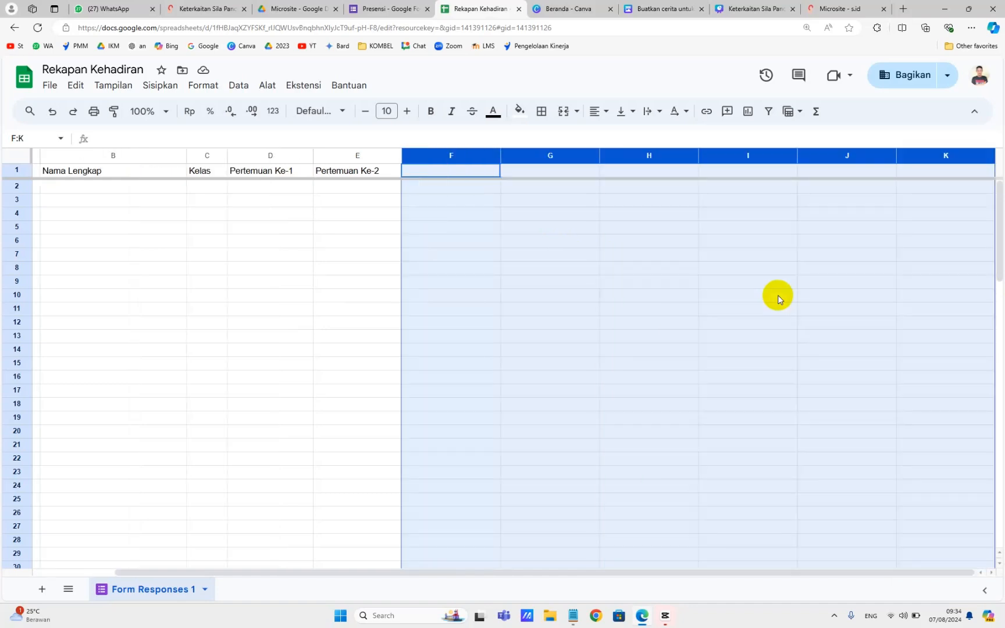
{"action": "left_click", "coordinate": [776, 296]}
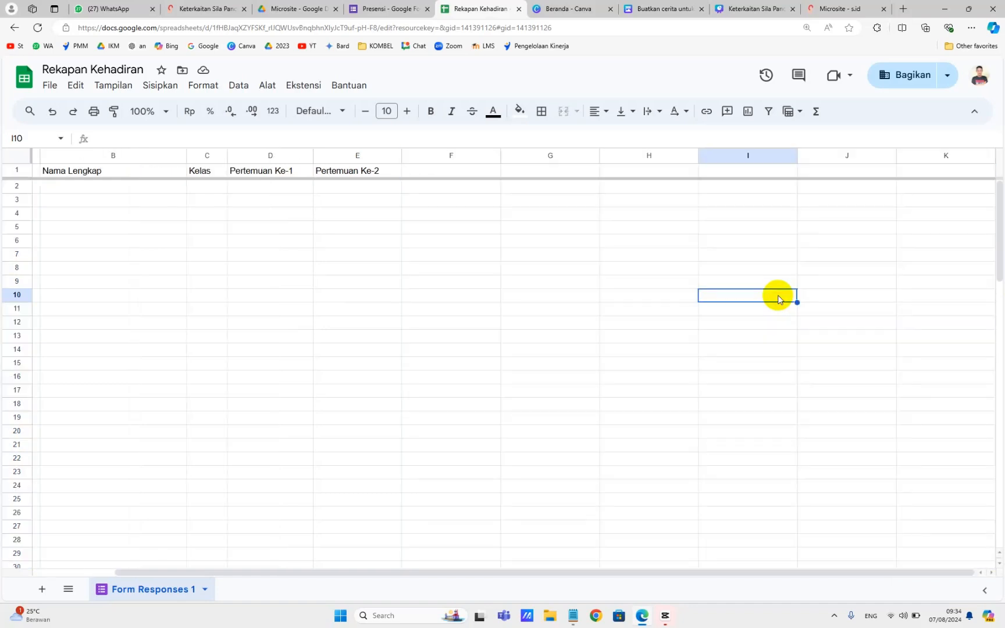
{"action": "left_click", "coordinate": [447, 155]}
{"action": "mouse_move", "coordinate": [448, 155]}
{"action": "left_mouse_down"}
{"action": "mouse_move", "coordinate": [538, 162]}
{"action": "mouse_move", "coordinate": [492, 164]}
{"action": "mouse_move", "coordinate": [466, 153]}
{"action": "left_mouse_up"}
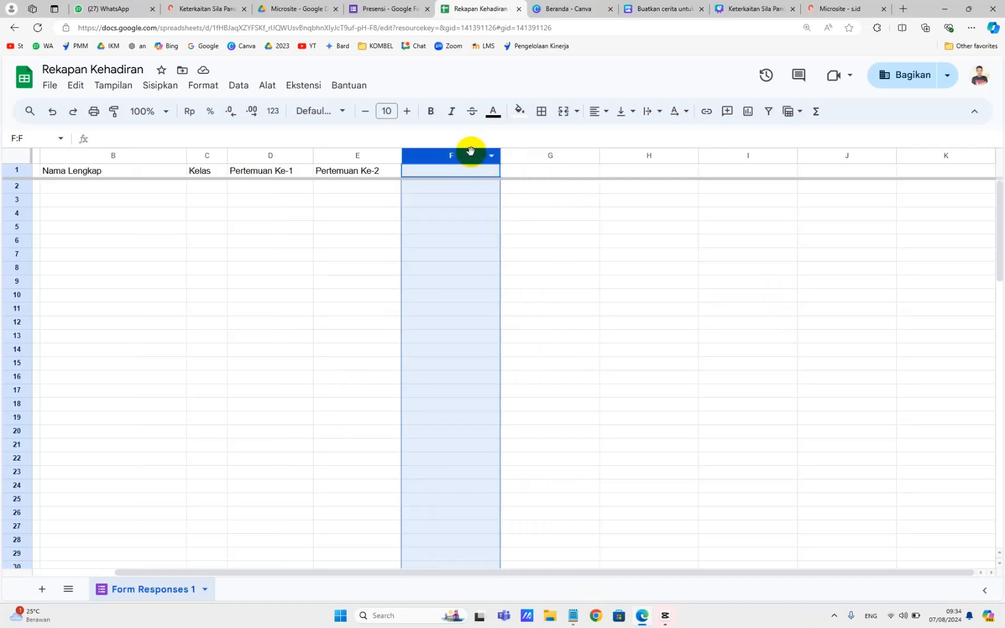
{"action": "key", "text": "shift+Right"}
{"action": "key", "text": "shift+Right"}
{"action": "key", "text": "shift+Right"}
{"action": "key", "text": "shift+Right"}
{"action": "key", "text": "shift+Right"}
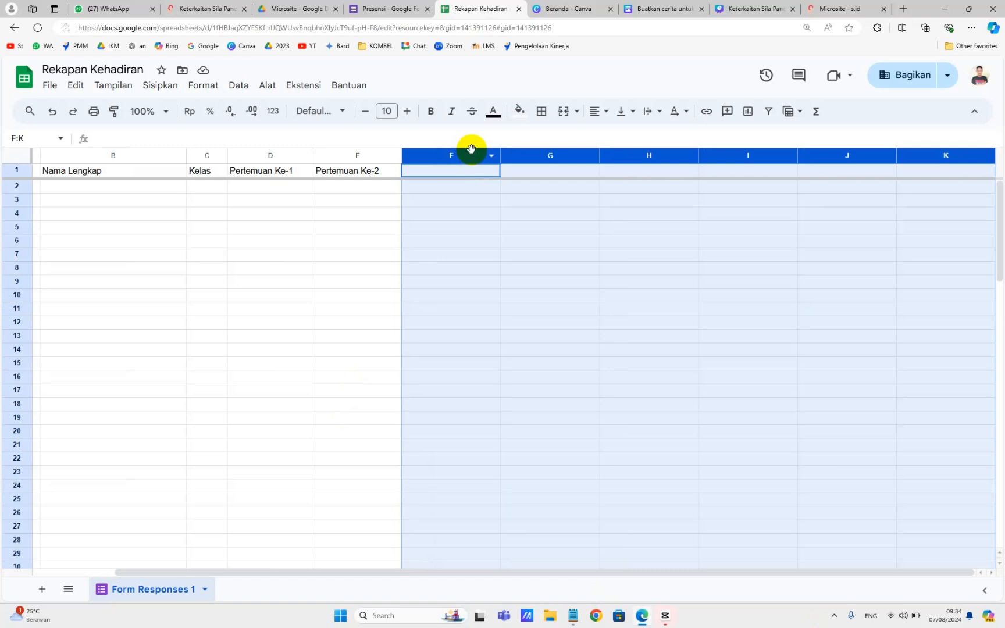
{"action": "left_click", "coordinate": [458, 240]}
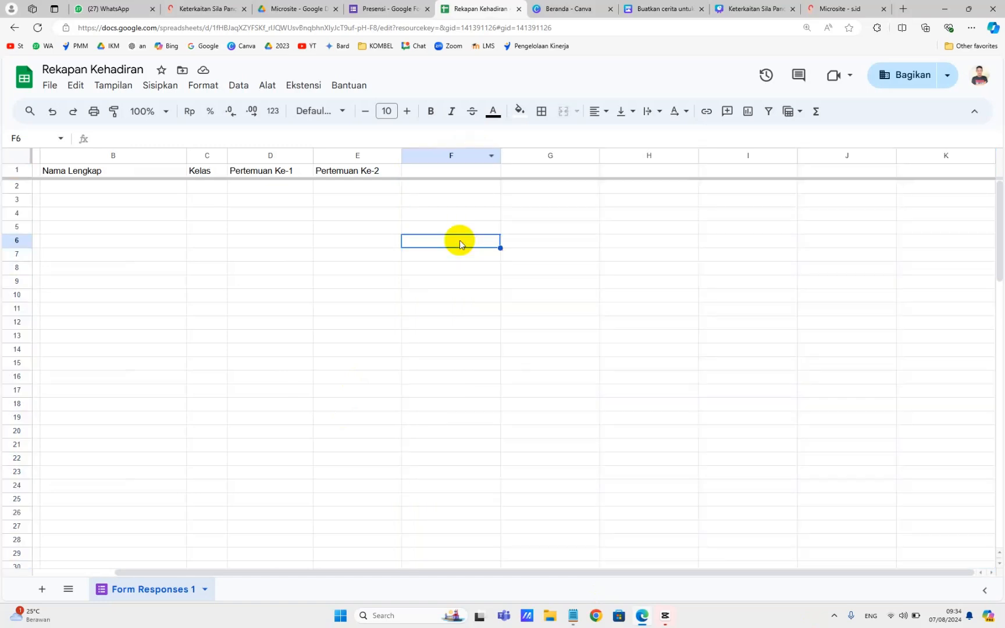
Hide the empty columns F to K of the response sheet
{"action": "left_click", "coordinate": [456, 158]}
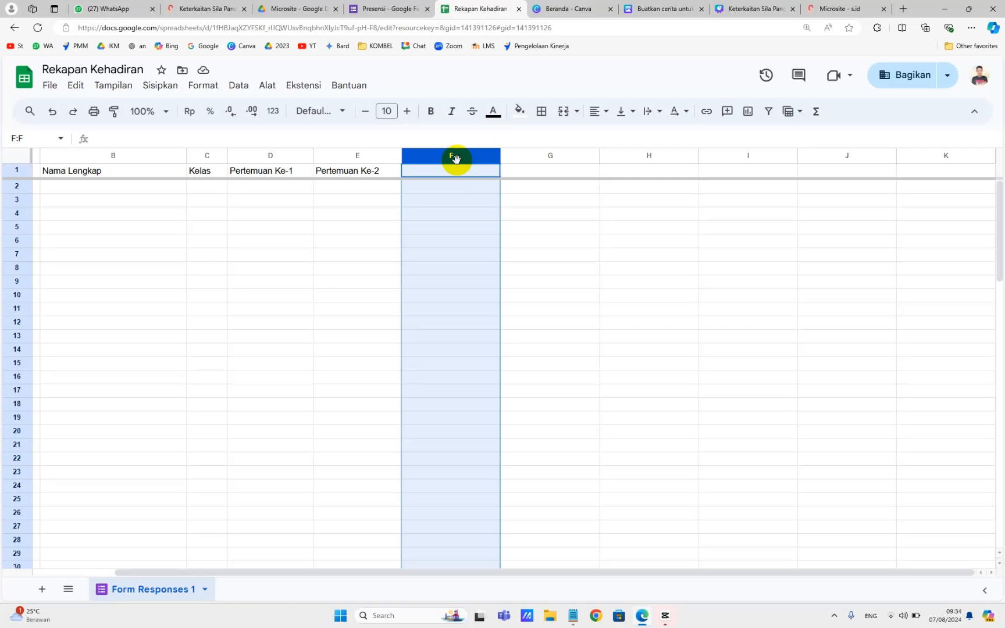
{"action": "key", "text": "ctrl+shift+Right"}
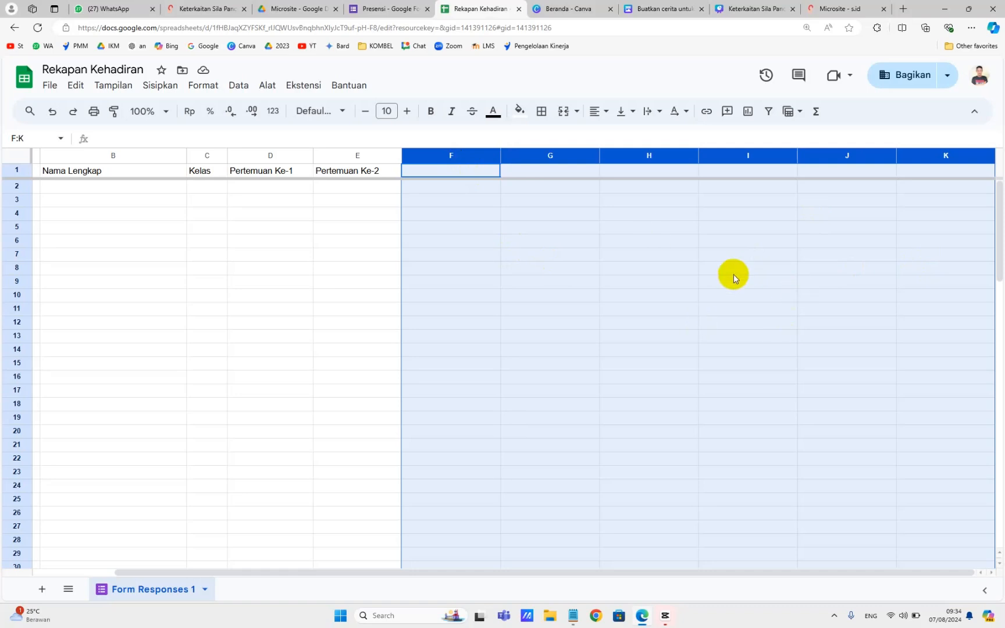
{"action": "right_click", "coordinate": [593, 243]}
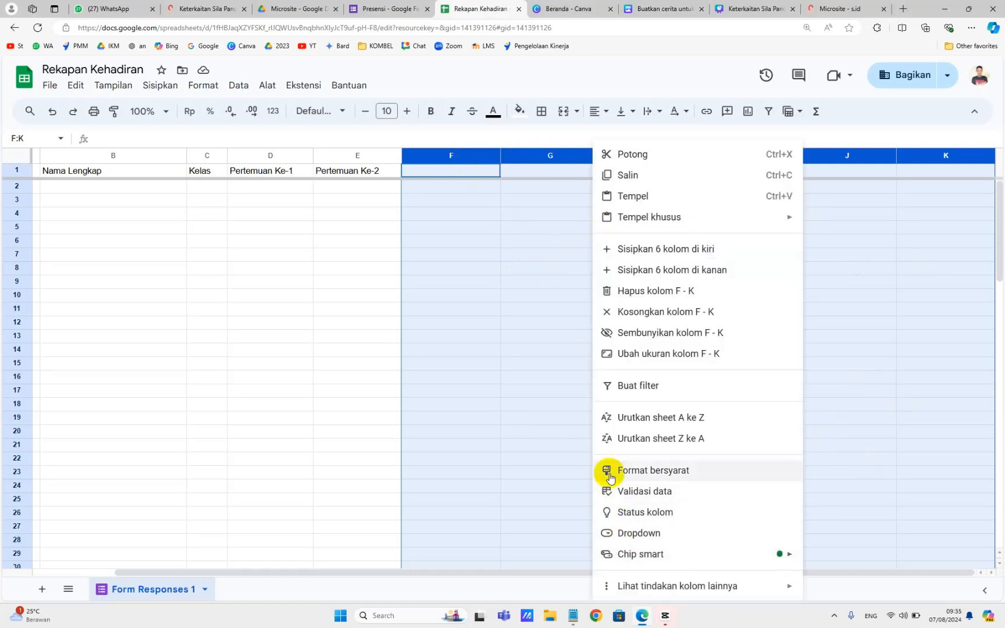
{"action": "left_click", "coordinate": [692, 336]}
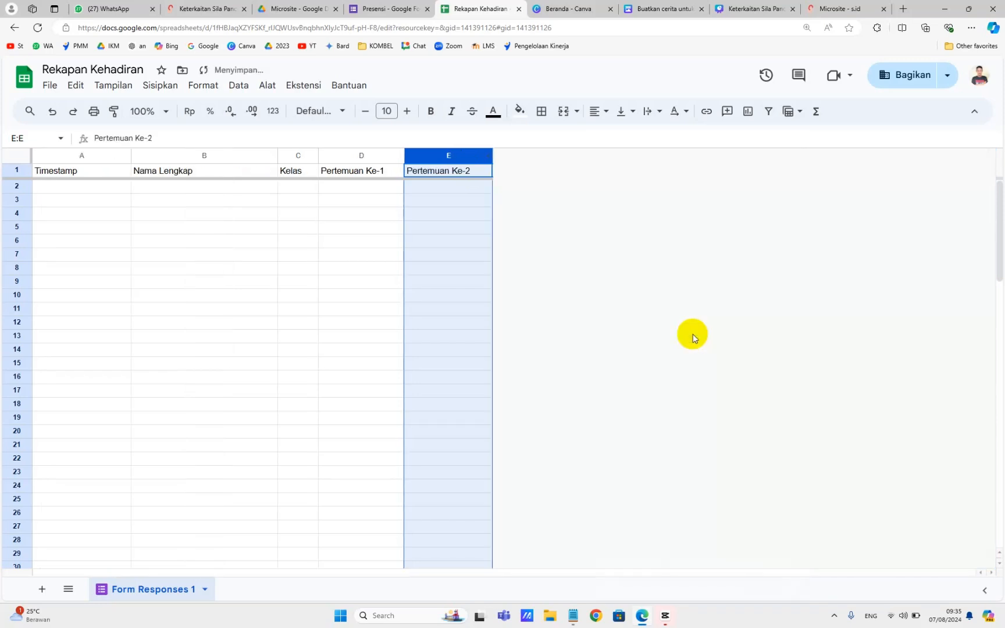
{"action": "left_click", "coordinate": [692, 334]}
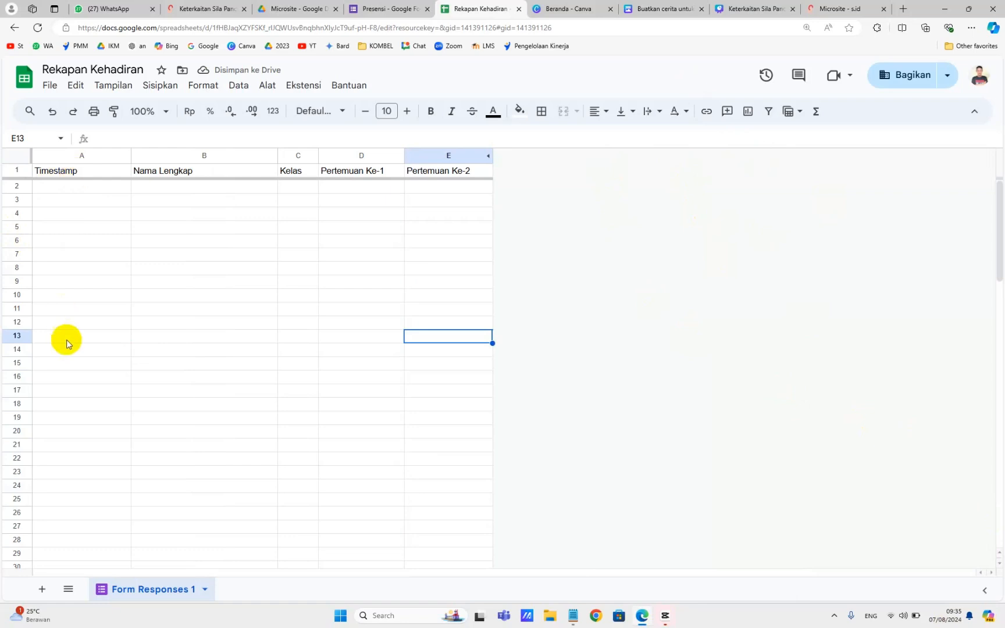
Check the Nama Lengkap options in the Presensi form's questions, and return to the Rekapan Kehadiran spreadsheet
{"action": "scroll", "coordinate": [65, 342], "scroll_direction": "down", "scroll_amount": 1}
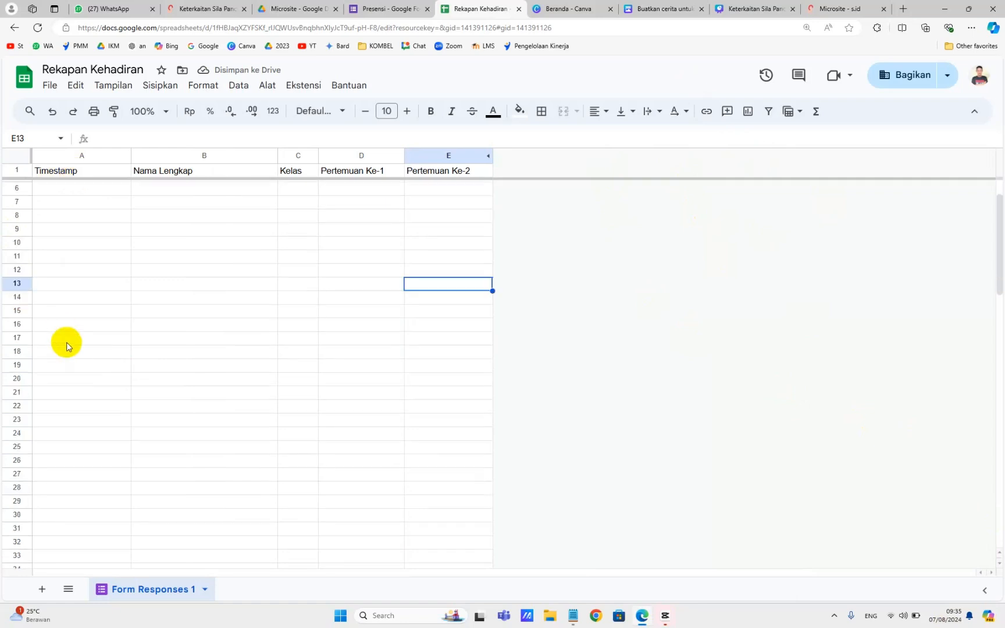
{"action": "left_click", "coordinate": [375, 9]}
{"action": "left_click", "coordinate": [435, 114]}
{"action": "scroll", "coordinate": [297, 378], "scroll_direction": "down", "scroll_amount": 10}
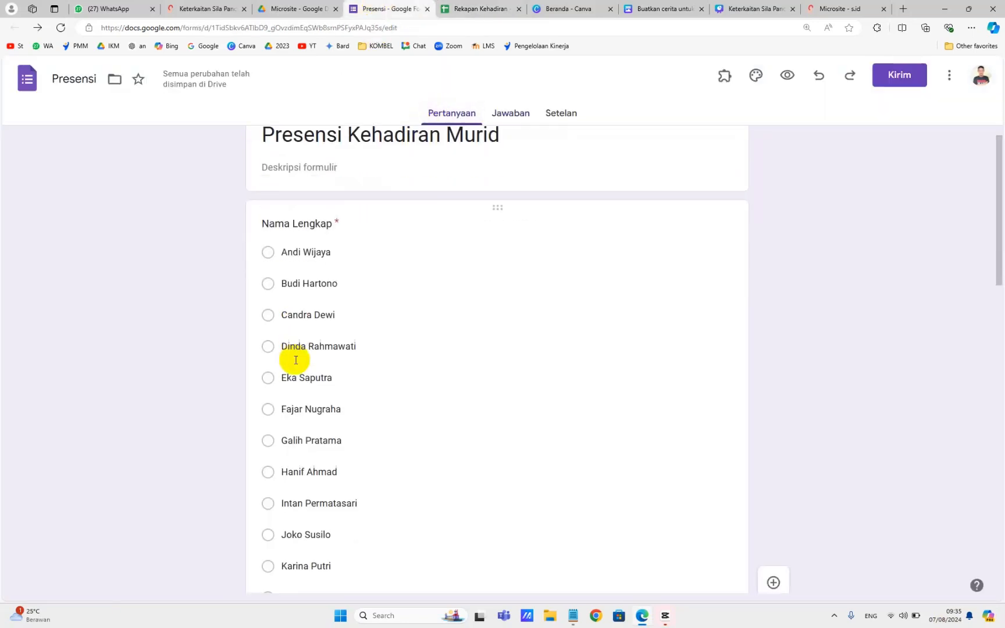
{"action": "left_click", "coordinate": [481, 9]}
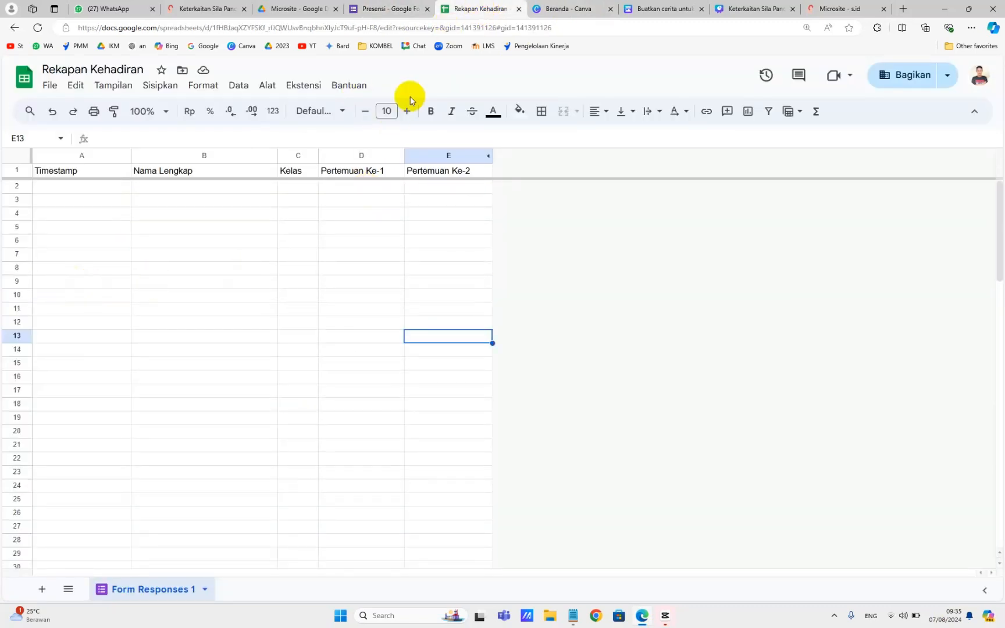
Hide the empty rows 22 to 101 of the response sheet
{"action": "left_click", "coordinate": [88, 258]}
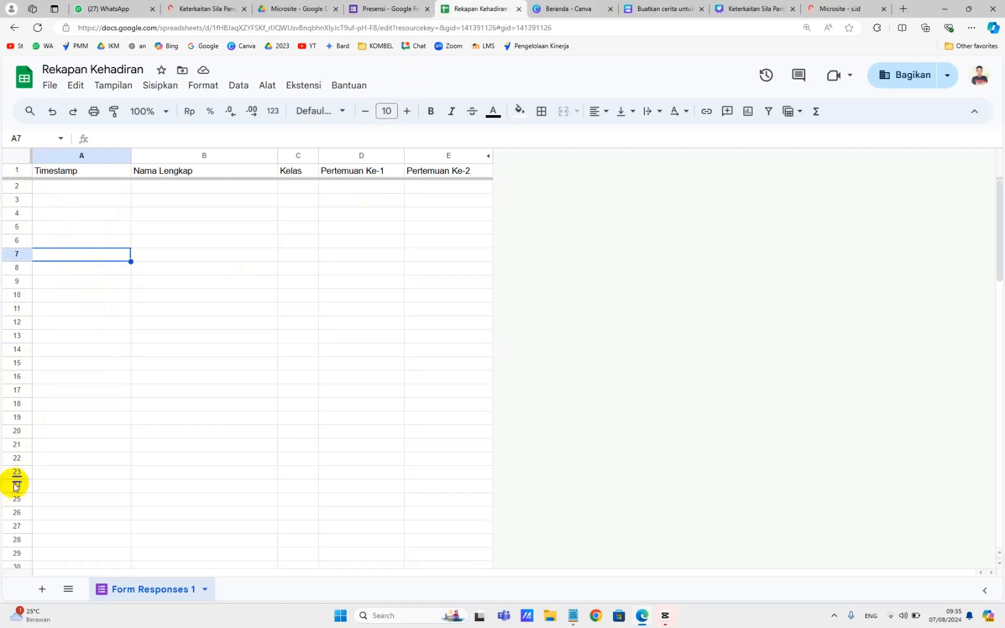
{"action": "left_click", "coordinate": [4, 458]}
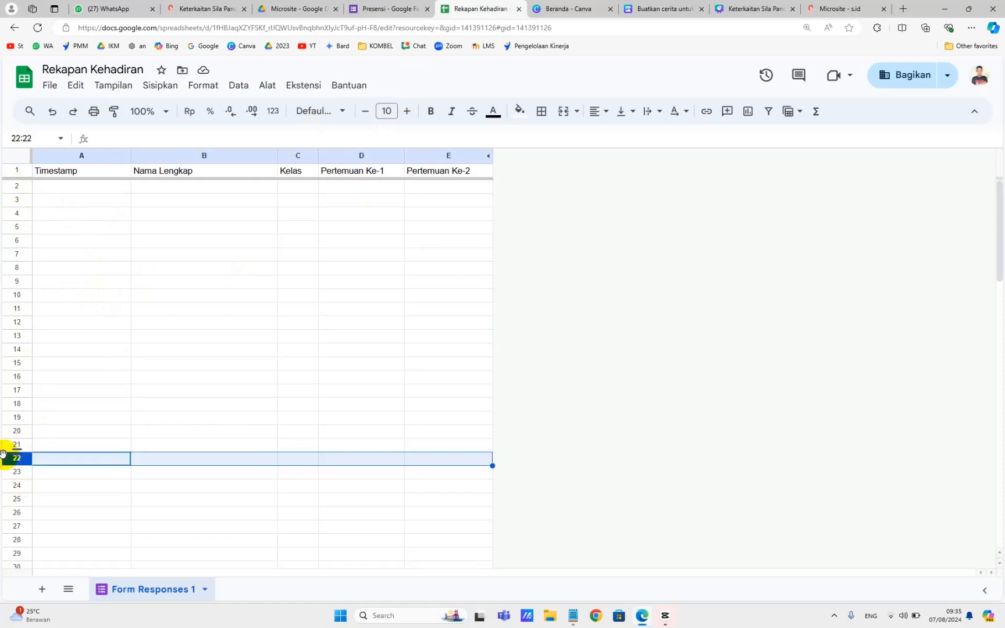
{"action": "key", "text": "ctrl+plus"}
{"action": "key", "text": "ctrl+plus"}
{"action": "key", "text": "ctrl+plus"}
{"action": "key", "text": "ctrl+plus"}
{"action": "scroll", "coordinate": [47, 461], "scroll_direction": "down", "scroll_amount": 5}
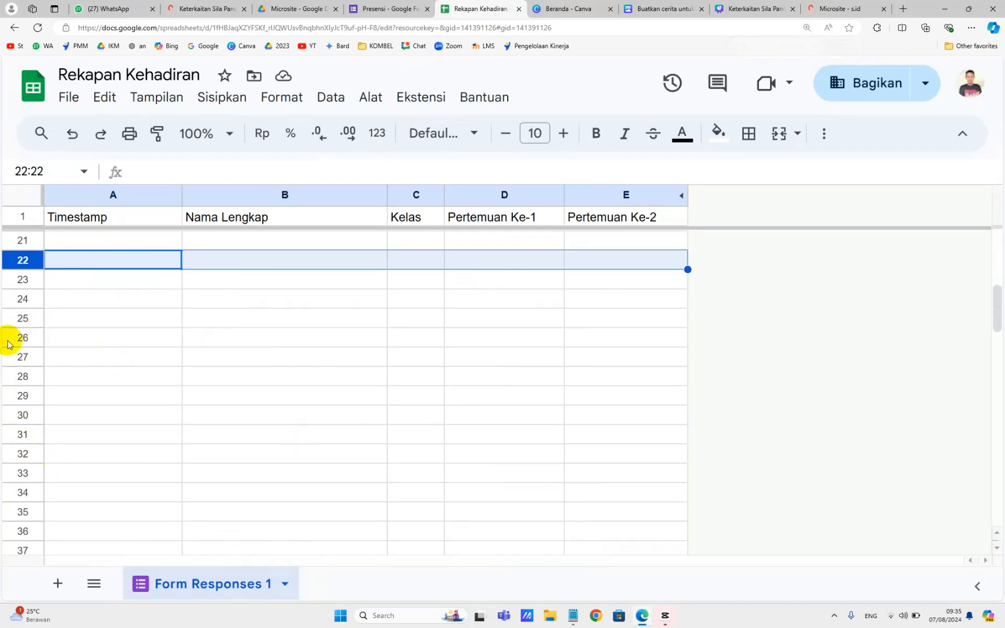
{"action": "scroll", "coordinate": [79, 478], "scroll_direction": "down", "scroll_amount": 9}
{"action": "scroll", "coordinate": [60, 410], "scroll_direction": "up", "scroll_amount": 9}
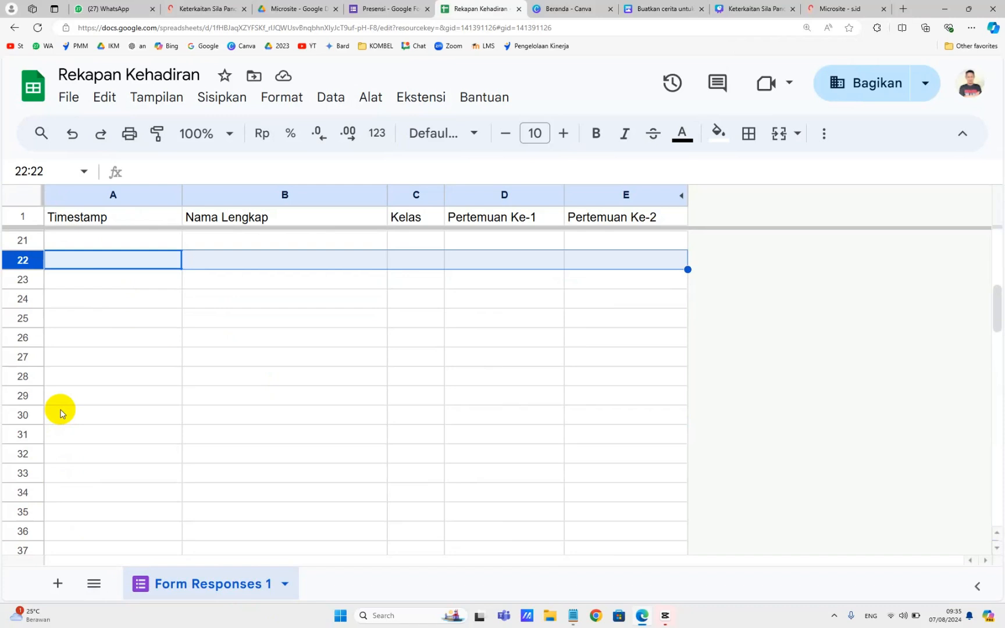
{"action": "key", "text": "ctrl+shift+Down"}
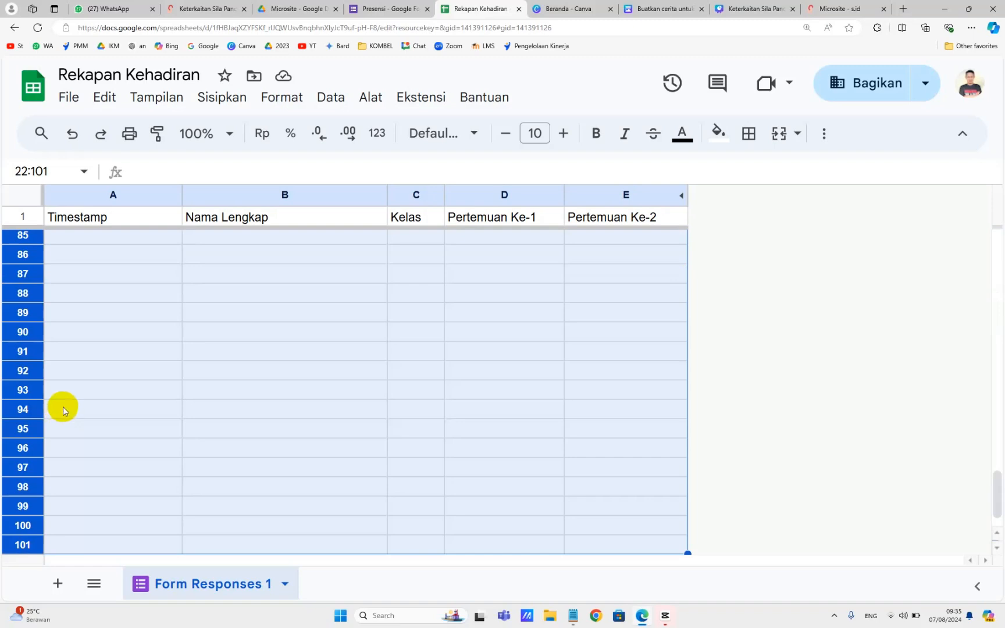
{"action": "right_click", "coordinate": [196, 387]}
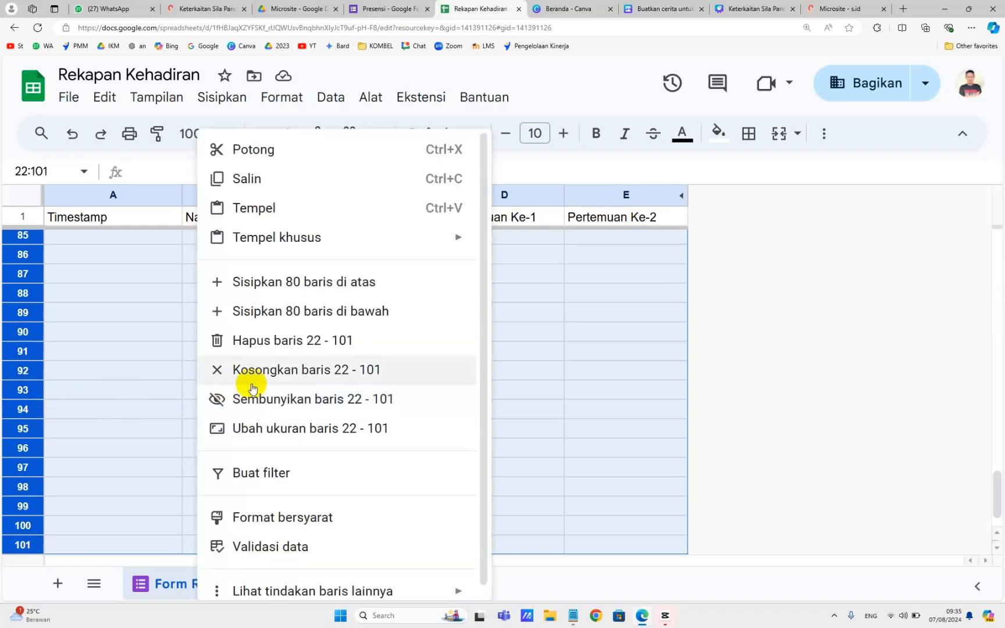
{"action": "left_click", "coordinate": [357, 401]}
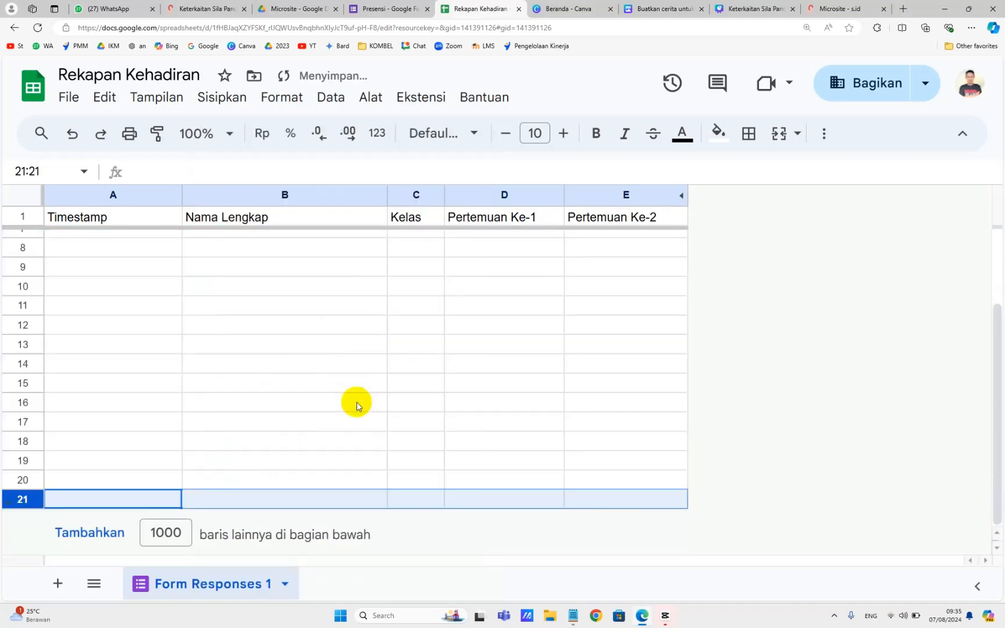
{"action": "key", "text": "ctrl+minus"}
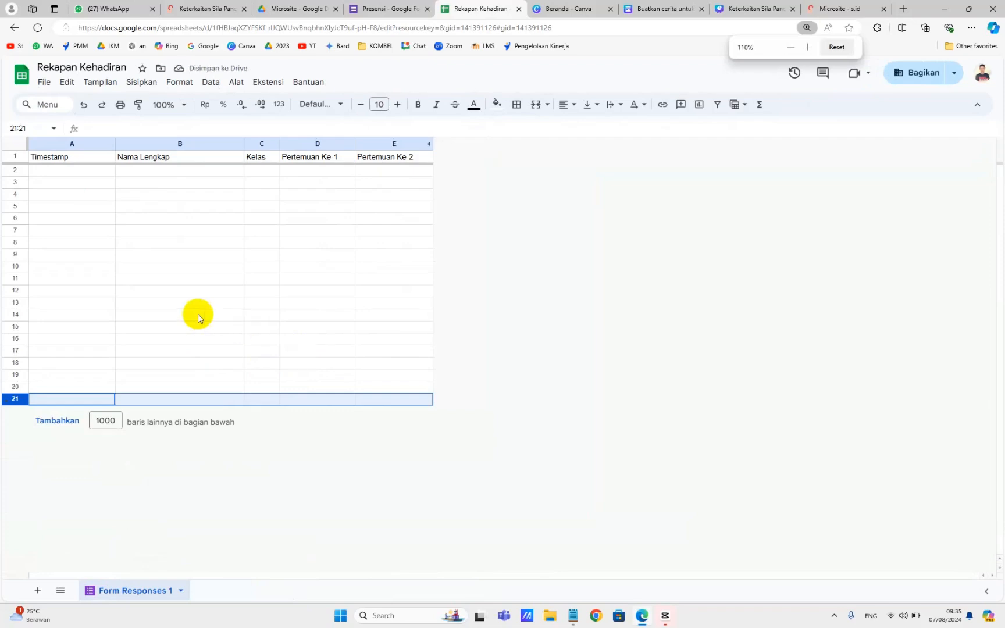
{"action": "key", "text": "ctrl+plus"}
{"action": "key", "text": "ctrl+plus"}
{"action": "key", "text": "ctrl+plus"}
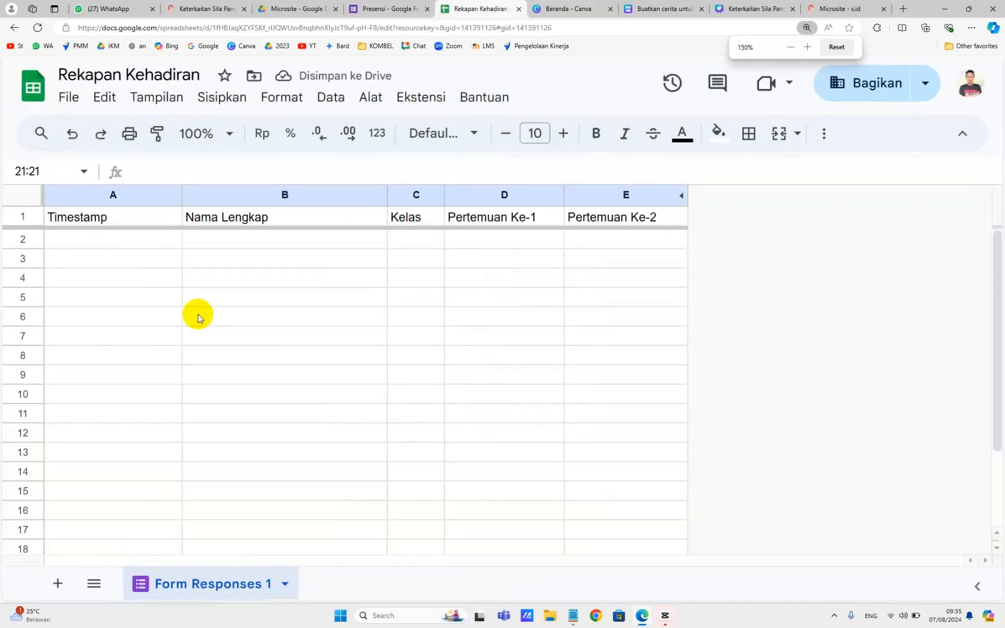
{"action": "key", "text": "ctrl+minus"}
{"action": "scroll", "coordinate": [155, 275], "scroll_direction": "up", "scroll_amount": 1}
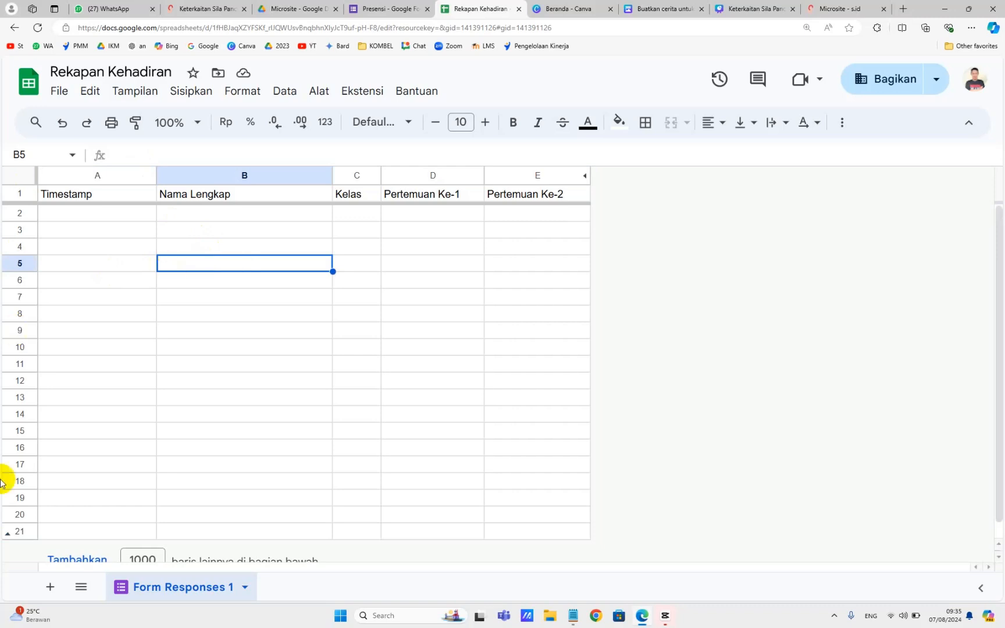
{"action": "left_click", "coordinate": [223, 431]}
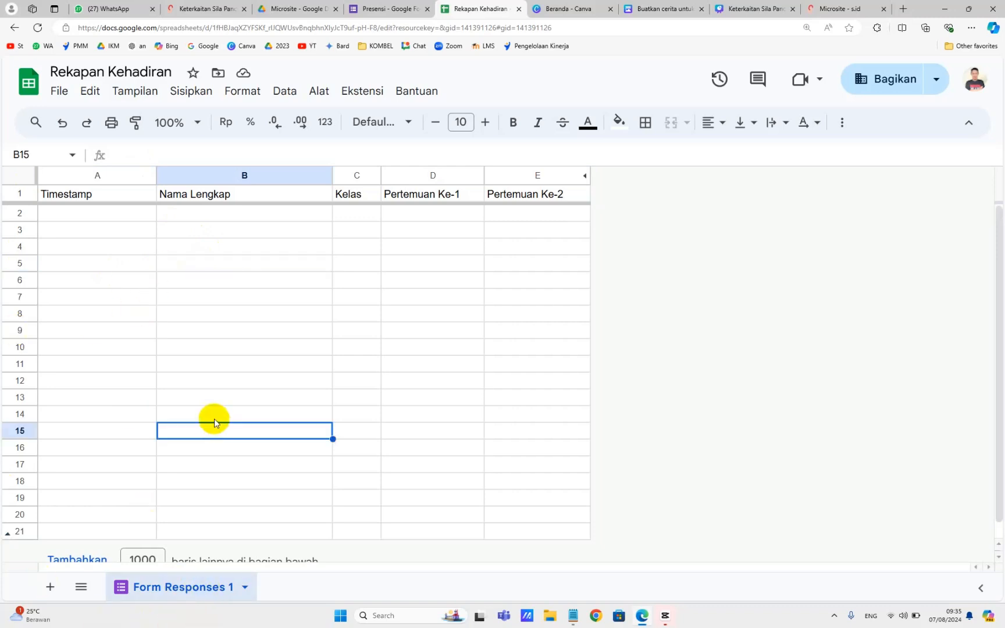
{"action": "left_click", "coordinate": [226, 301]}
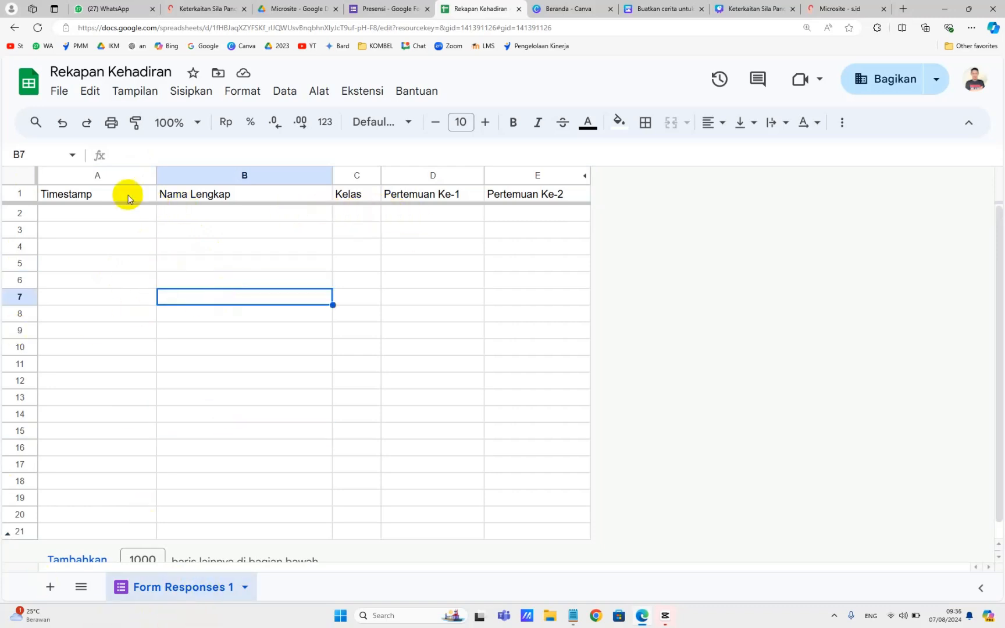
{"action": "left_click", "coordinate": [494, 286]}
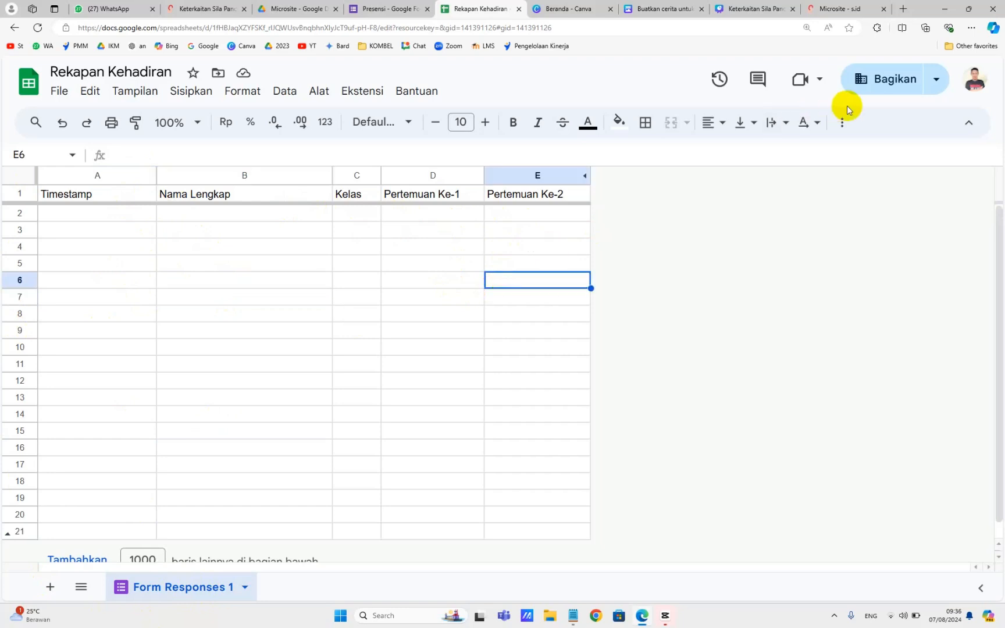
{"action": "left_click", "coordinate": [935, 83]}
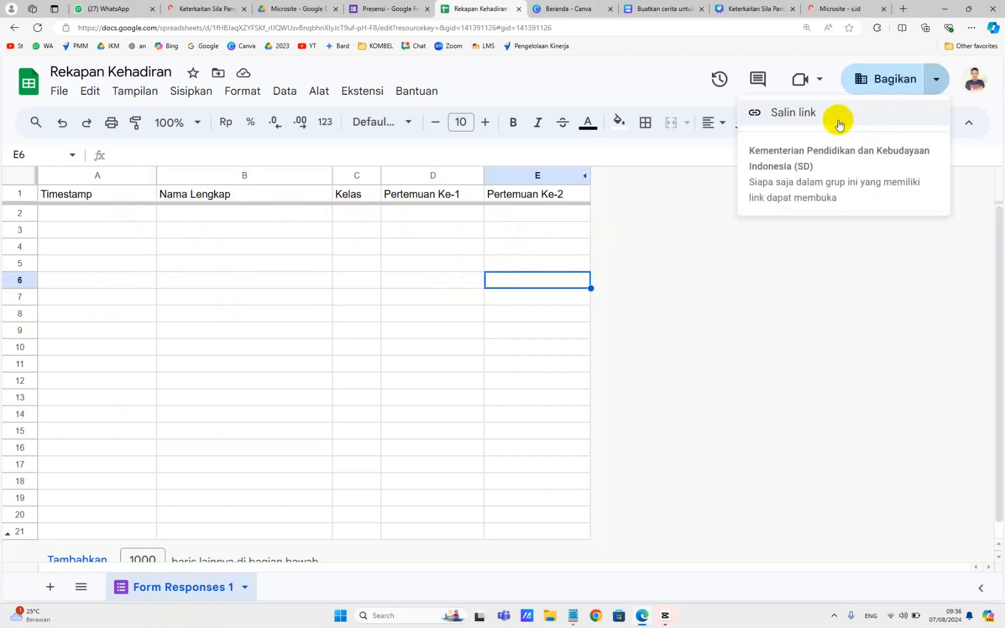
{"action": "left_click", "coordinate": [679, 382]}
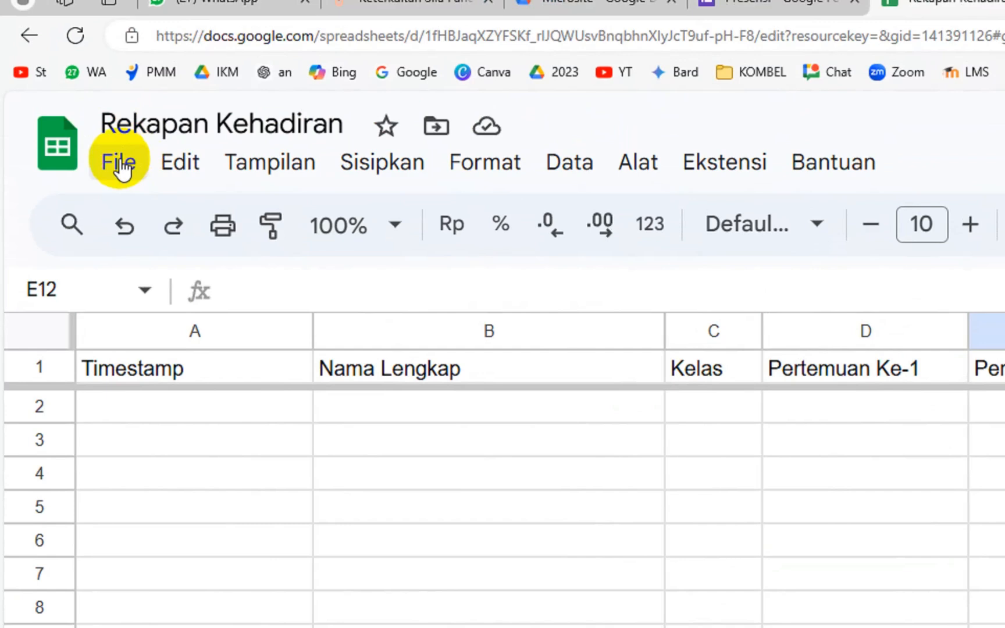
Publish the entire Rekapan Kehadiran document to the web as a web page
{"action": "left_click", "coordinate": [123, 170]}
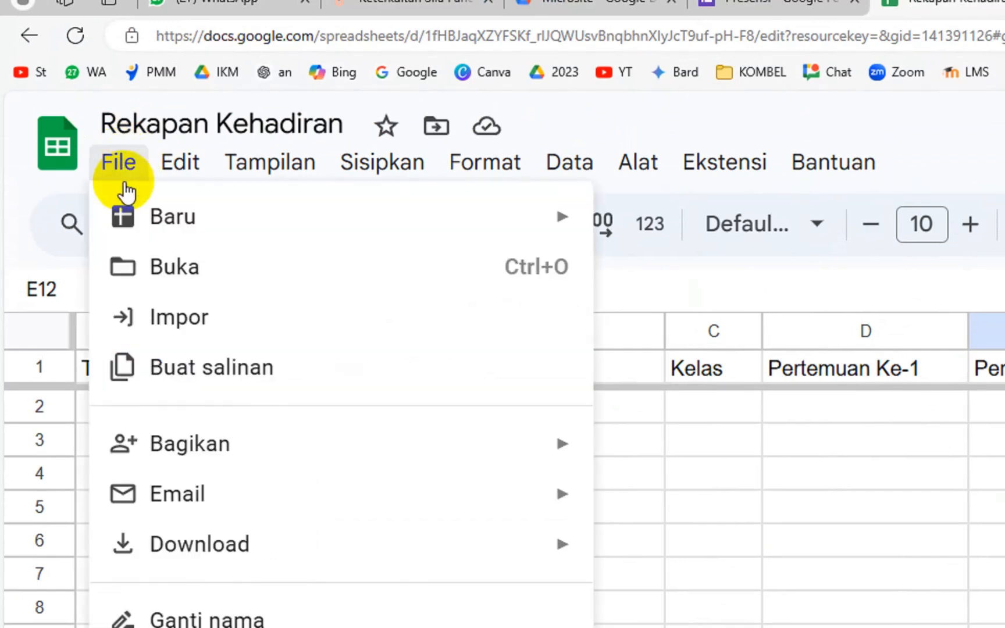
{"action": "mouse_move", "coordinate": [174, 443]}
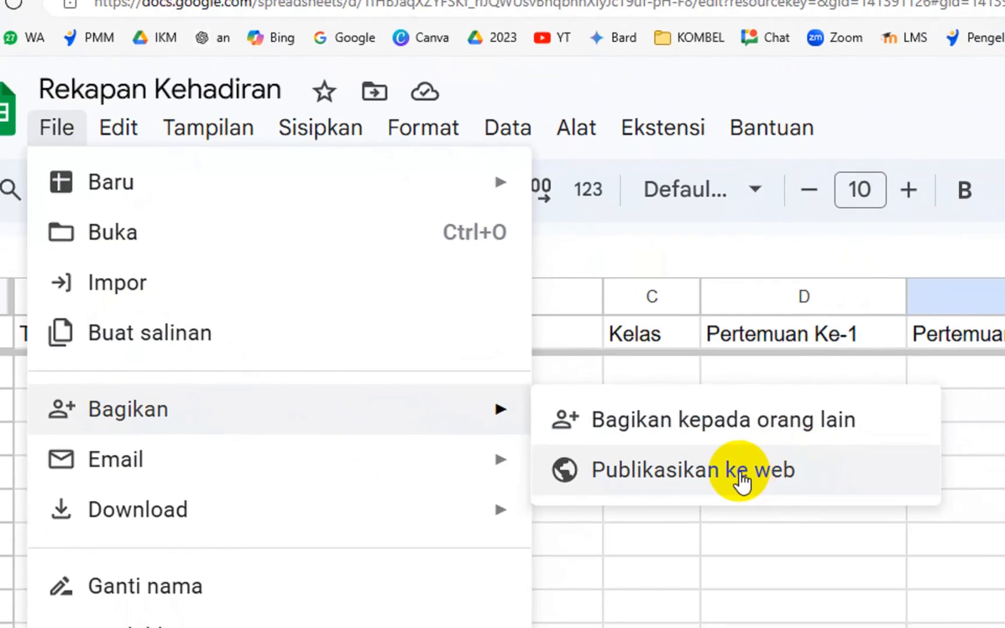
{"action": "left_click", "coordinate": [740, 480]}
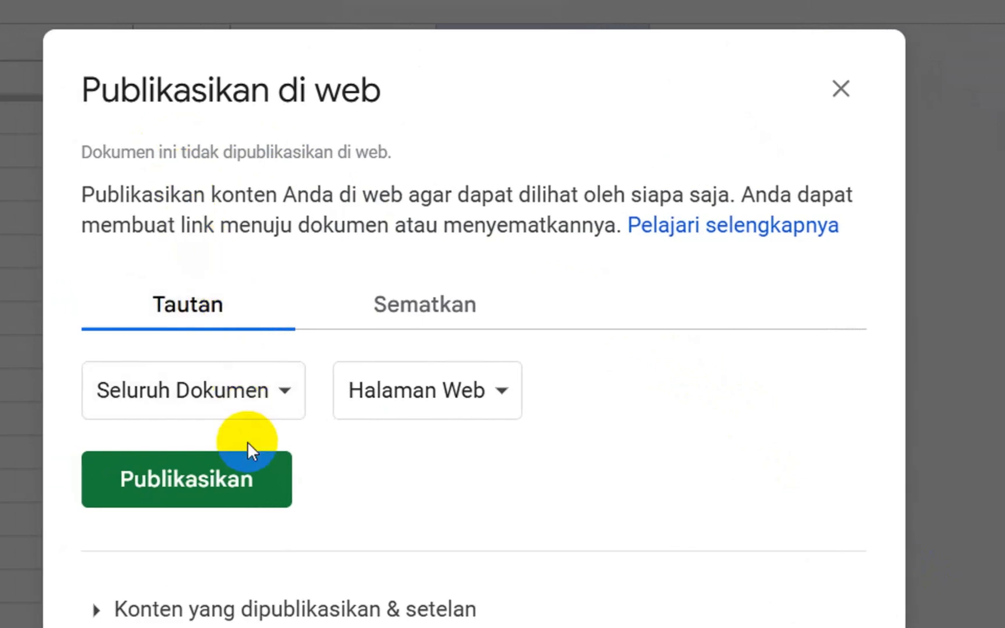
{"action": "left_click", "coordinate": [221, 486]}
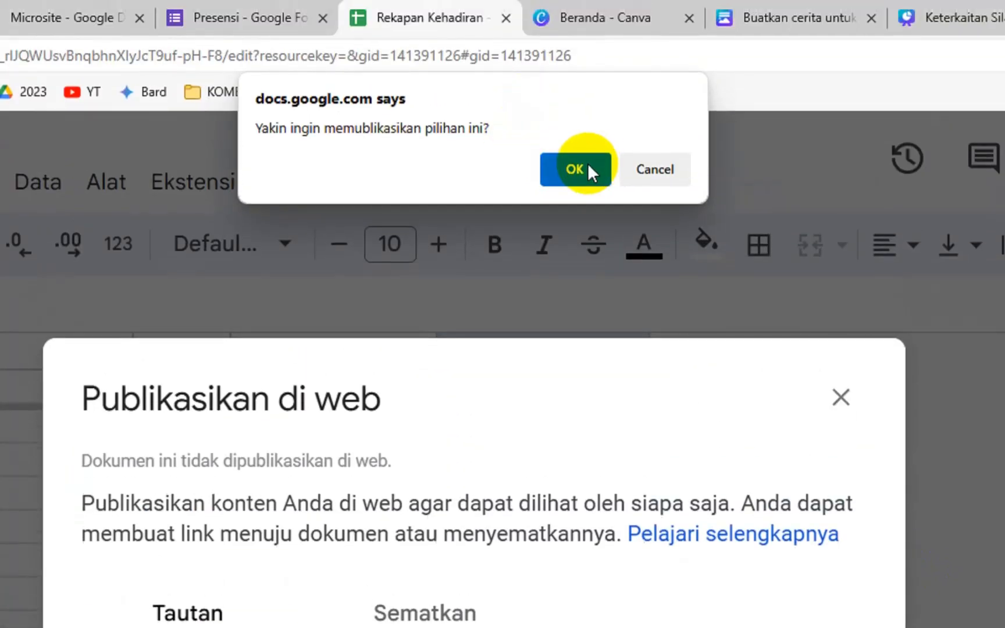
{"action": "left_click", "coordinate": [587, 166]}
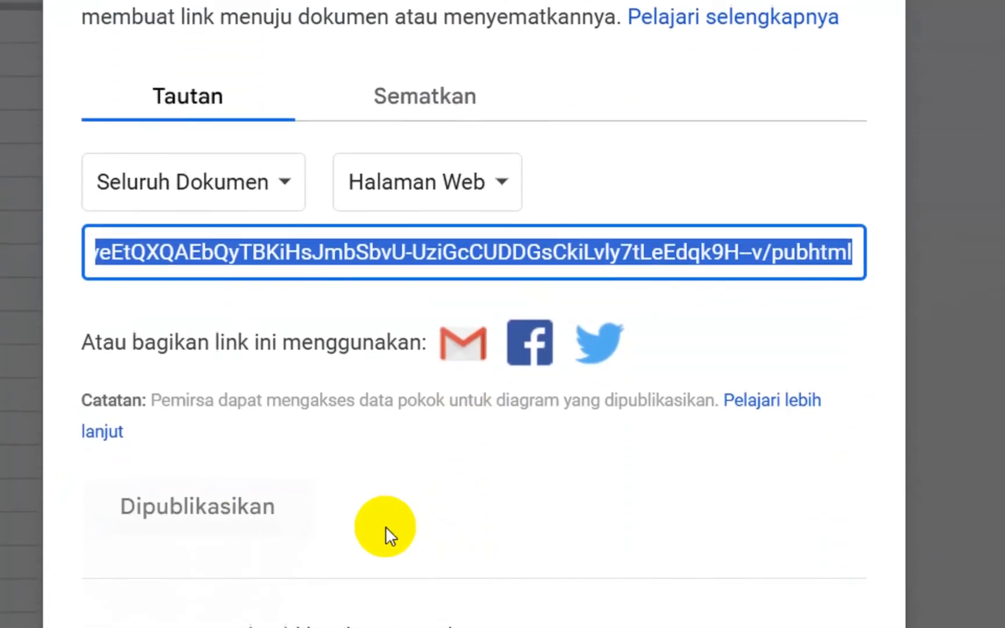
Copy the published spreadsheet's web link and close the publishing dialog
{"action": "left_click", "coordinate": [352, 586]}
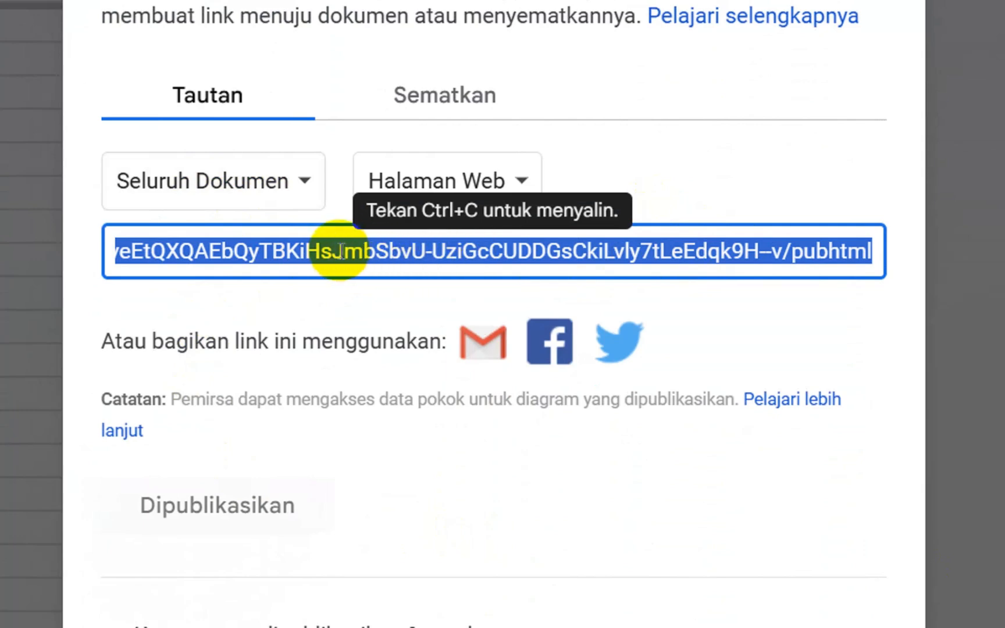
{"action": "right_click", "coordinate": [339, 252]}
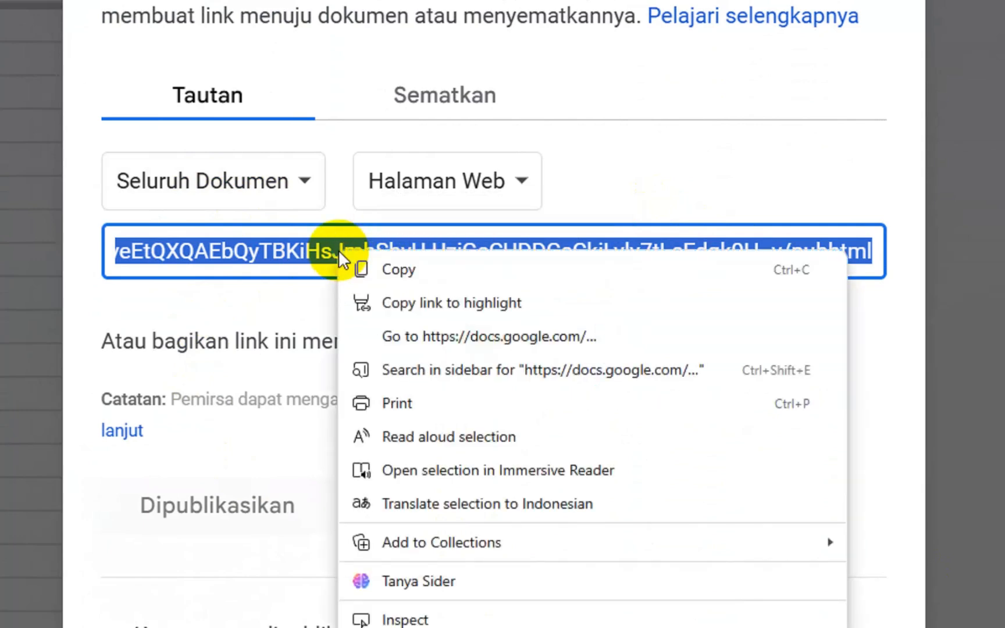
{"action": "left_click", "coordinate": [397, 271]}
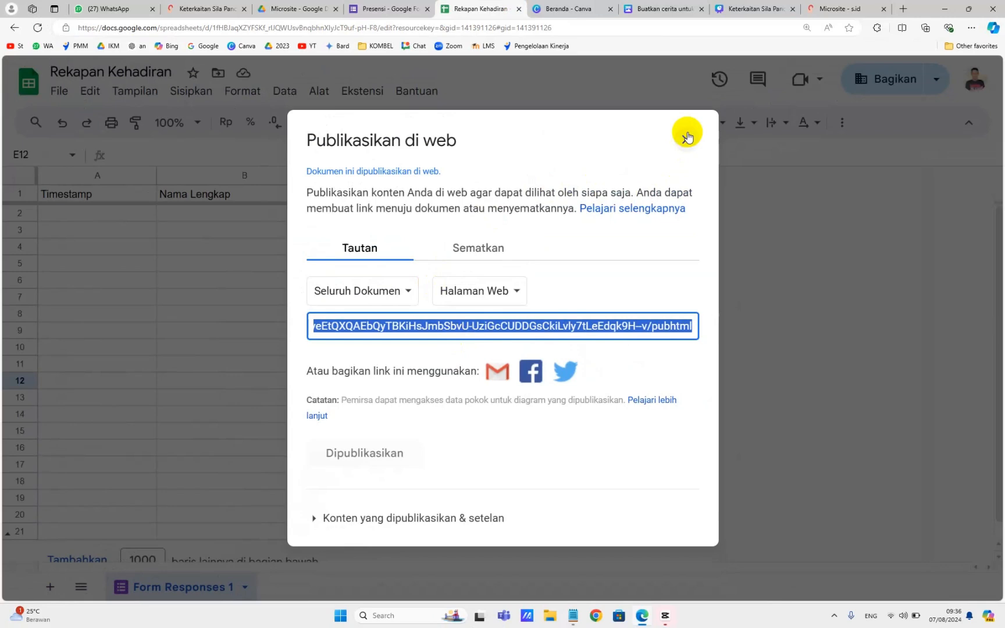
{"action": "left_click", "coordinate": [685, 136]}
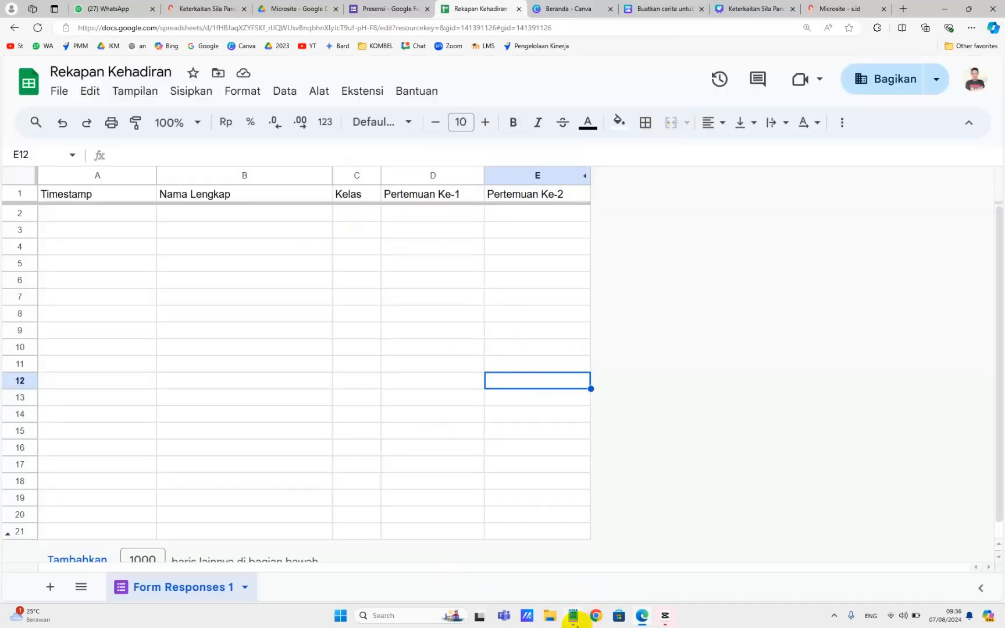
Switch to the SUSUNAN MICROSITE notes in Notepad and add a colon and the published link after "Rekapan daftar Hadir", followed by a line break
{"action": "mouse_move", "coordinate": [573, 621]}
{"action": "left_click", "coordinate": [558, 562]}
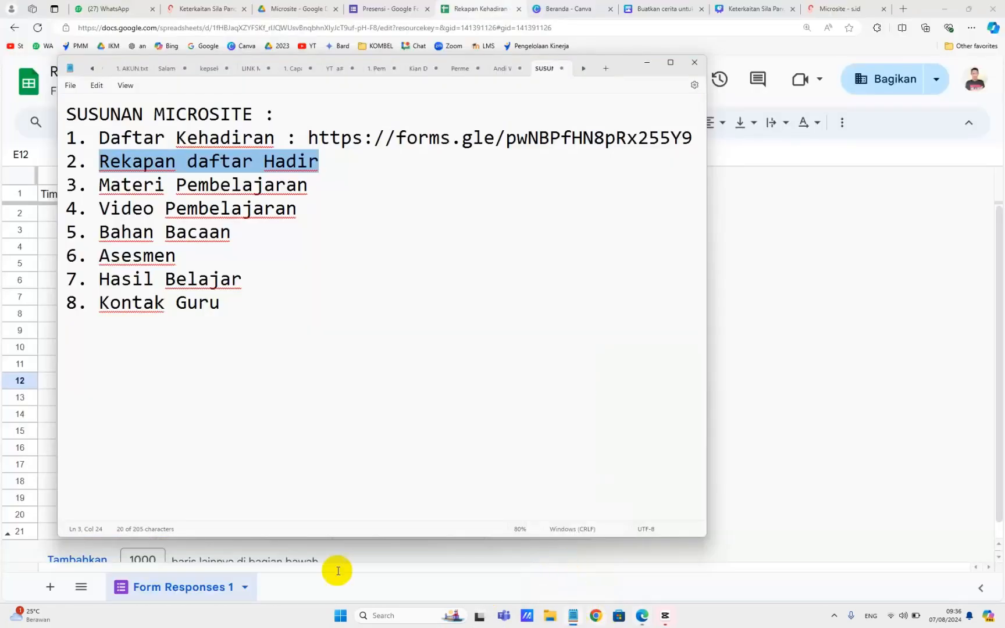
{"action": "left_click", "coordinate": [167, 189]}
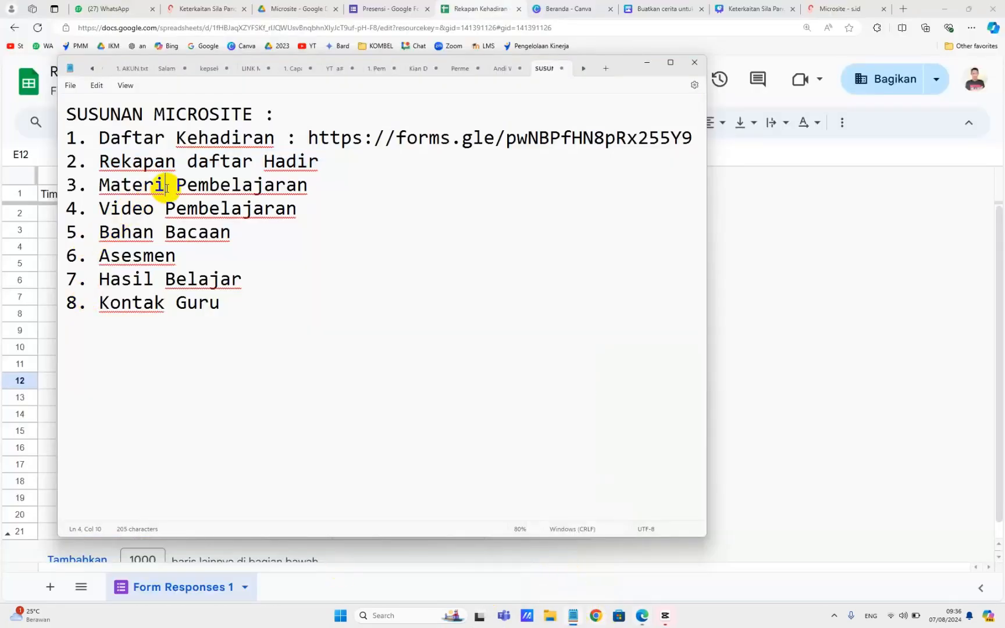
{"action": "left_click", "coordinate": [325, 163]}
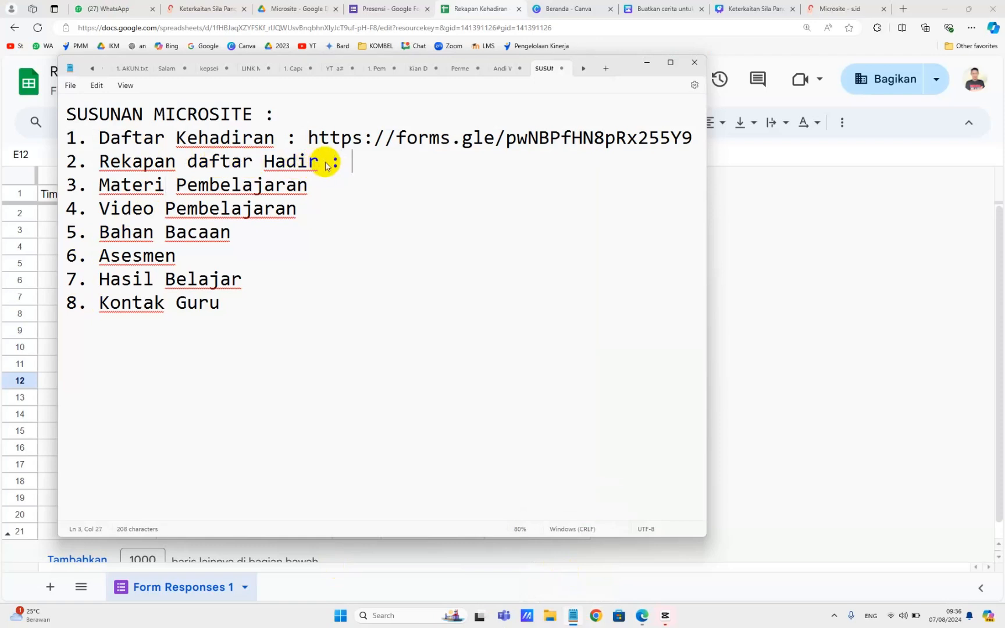
{"action": "key", "text": "ctrl+v"}
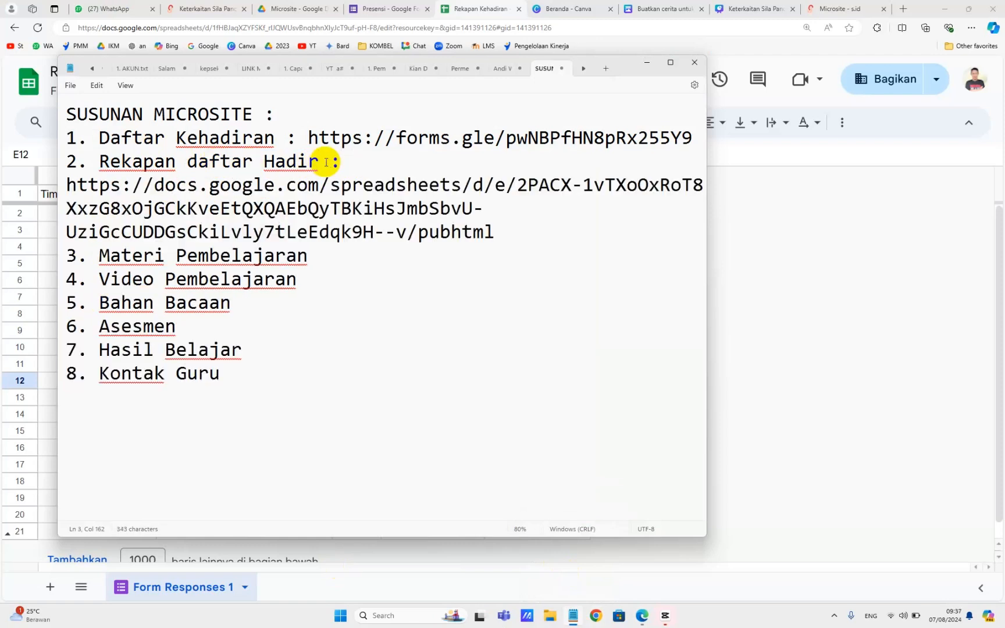
{"action": "key", "text": "Return"}
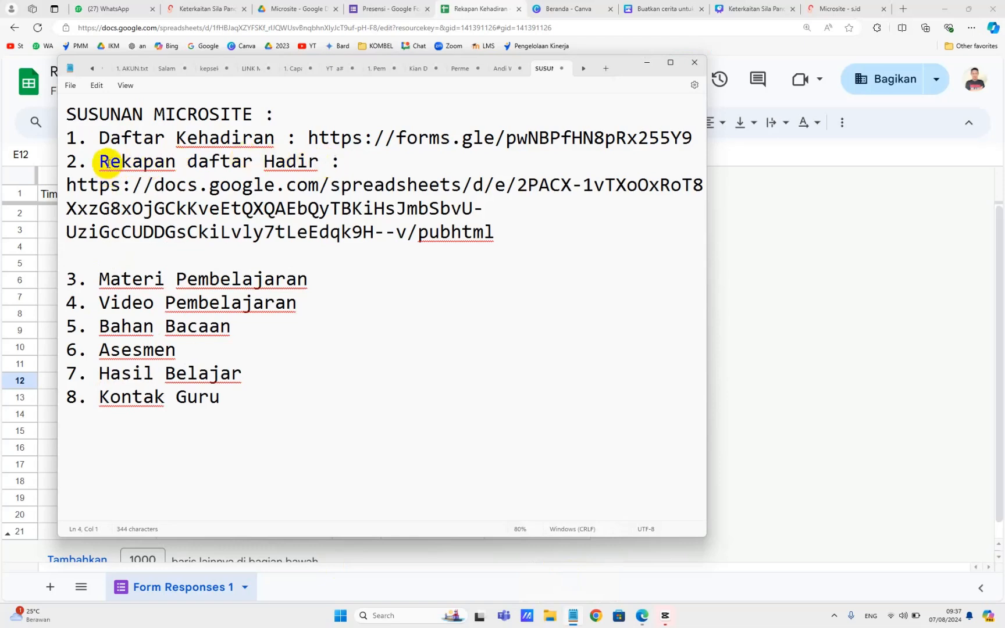
Add a colon after "Materi Pembelajaran" in item 3 of the notes and highlight that item's title
{"action": "left_click", "coordinate": [352, 281]}
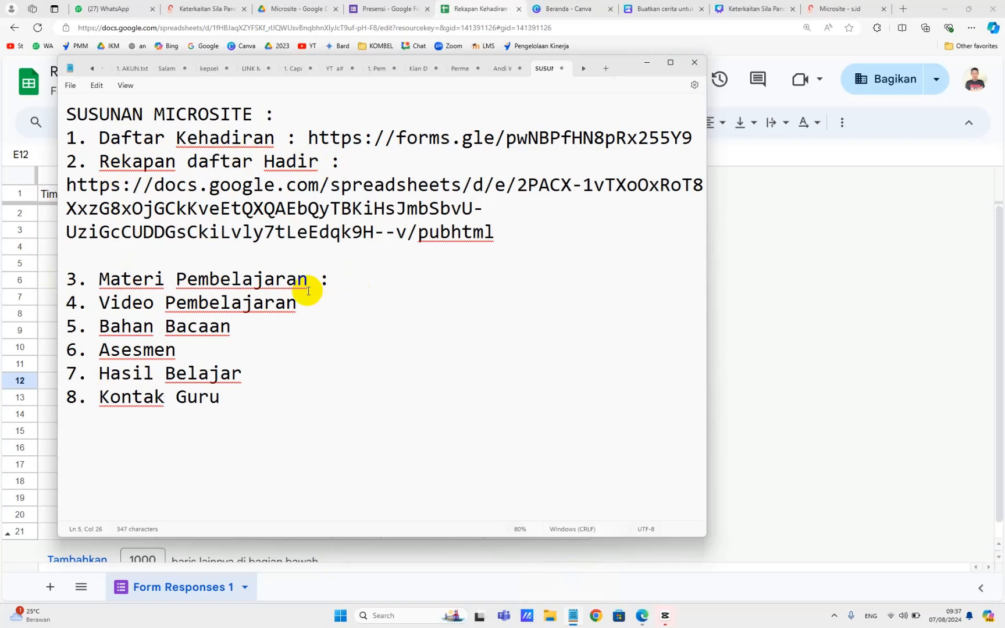
{"action": "left_click", "coordinate": [100, 282]}
{"action": "left_click_drag", "start_coordinate": [100, 282], "coordinate": [307, 281]}
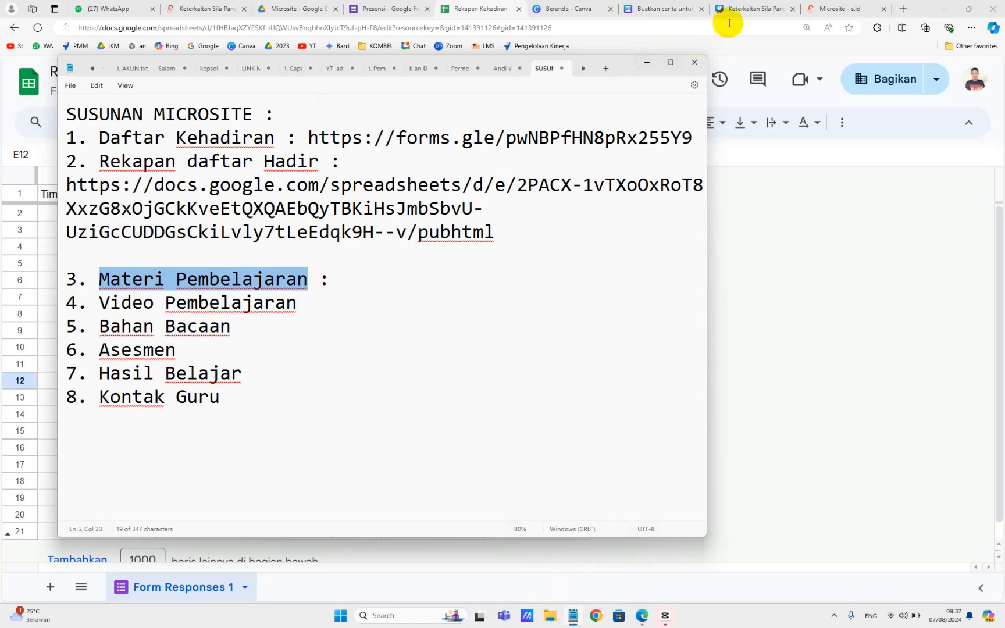
Switch to the Keterkaitan Sila Pancasila presentation in Canva and page through its slides to review the learning content
{"action": "left_click", "coordinate": [752, 9]}
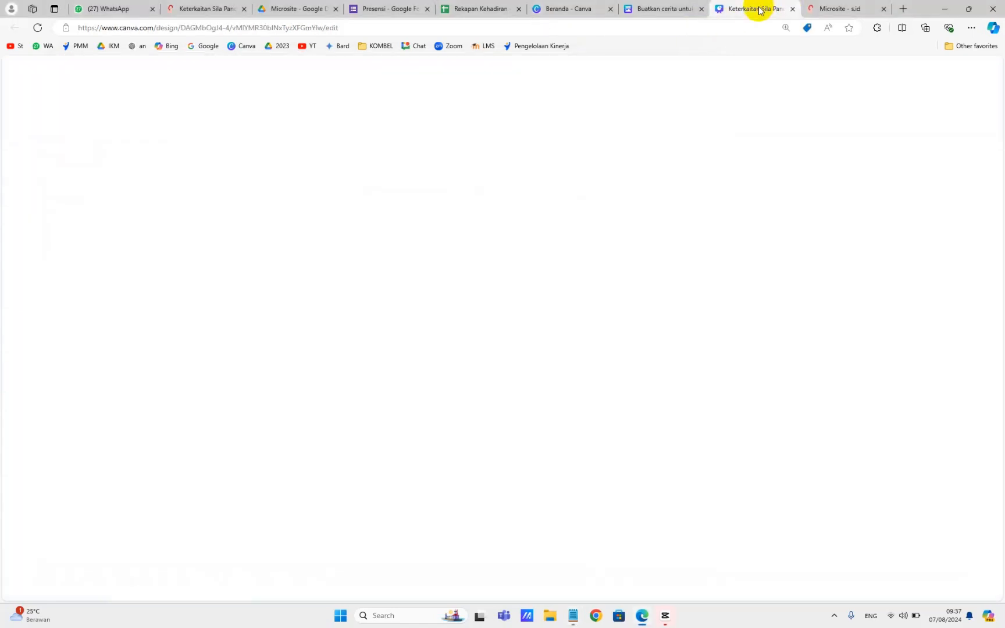
{"action": "left_click", "coordinate": [97, 545]}
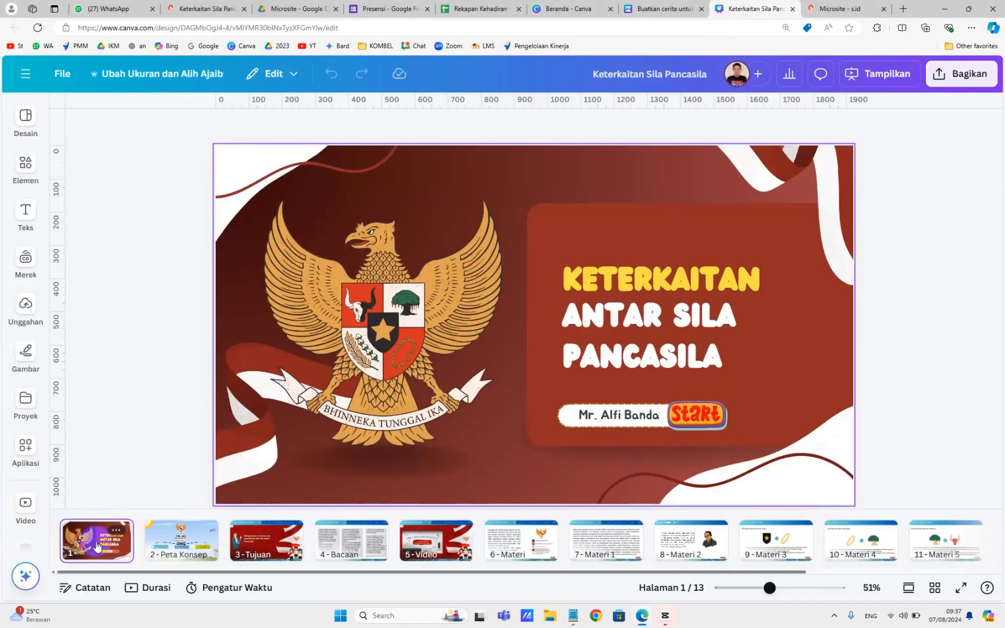
{"action": "key", "text": "Right"}
{"action": "key", "text": "Right"}
{"action": "key", "text": "Right"}
{"action": "key", "text": "Right"}
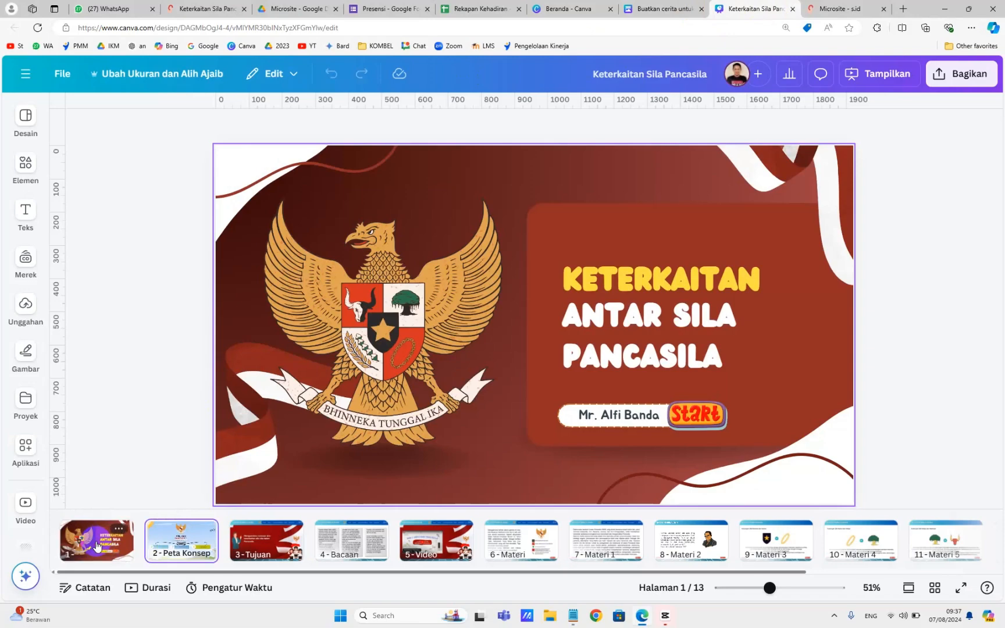
{"action": "key", "text": "Right"}
{"action": "key", "text": "Right"}
{"action": "key", "text": "Right"}
{"action": "key", "text": "Right"}
{"action": "key", "text": "Right"}
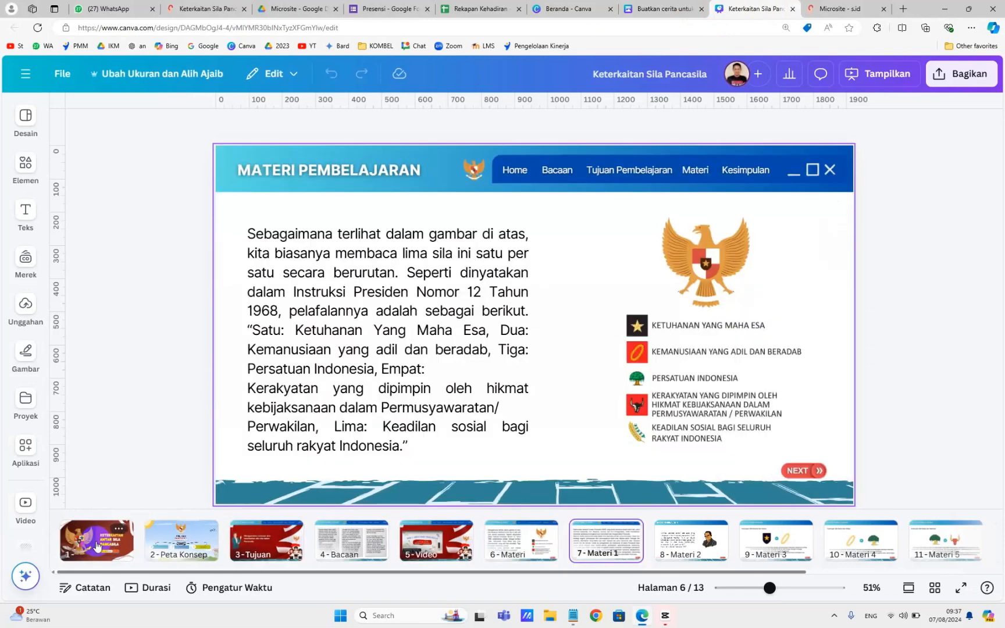
{"action": "key", "text": "Right"}
{"action": "key", "text": "Right"}
{"action": "key", "text": "Right"}
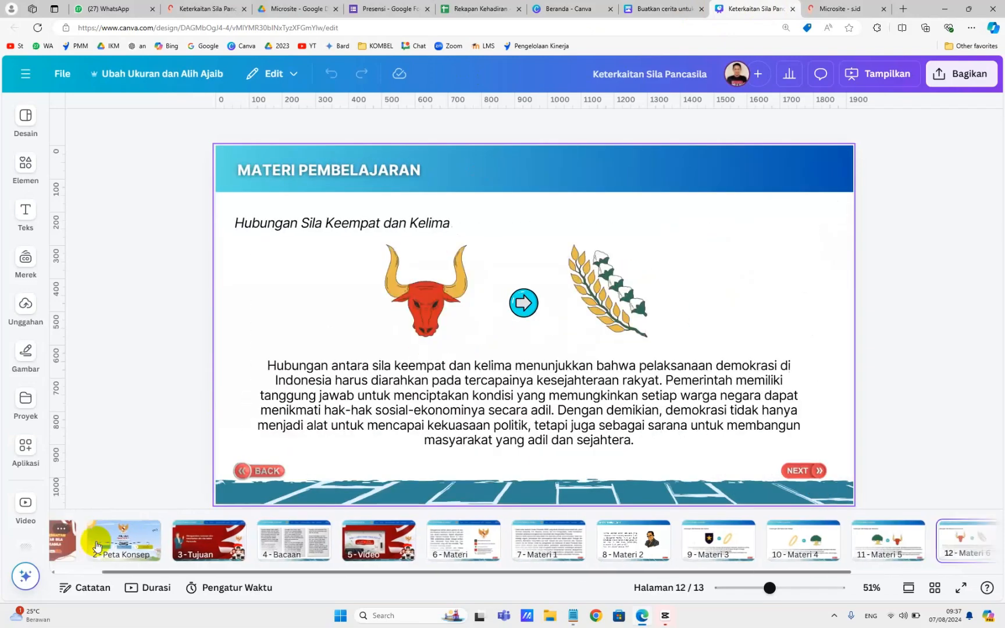
{"action": "key", "text": "Left"}
{"action": "key", "text": "Left"}
{"action": "key", "text": "Left"}
{"action": "key", "text": "Left"}
{"action": "key", "text": "Left"}
{"action": "key", "text": "Left"}
{"action": "key", "text": "Left"}
{"action": "key", "text": "Left"}
{"action": "key", "text": "Left"}
{"action": "key", "text": "Left"}
{"action": "key", "text": "Left"}
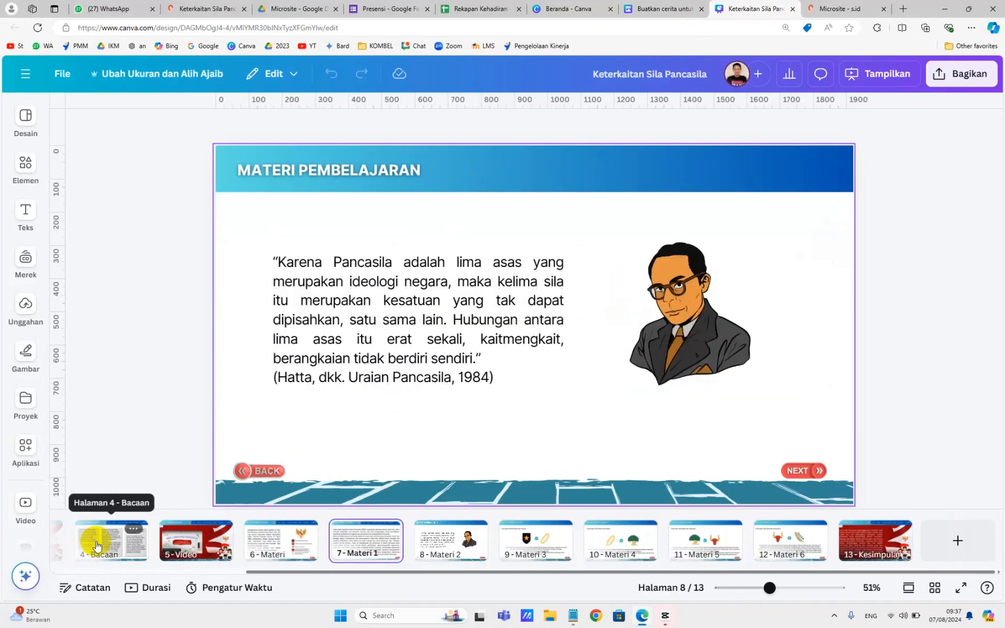
{"action": "key", "text": "Left"}
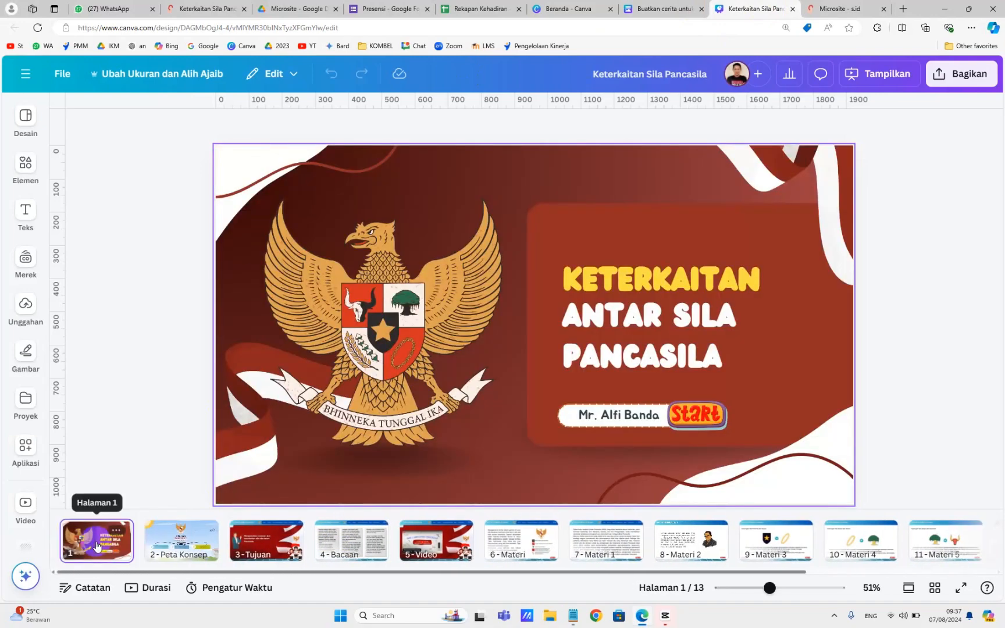
{"action": "key", "text": "Right"}
{"action": "key", "text": "Right"}
{"action": "key", "text": "Right"}
{"action": "key", "text": "Right"}
{"action": "key", "text": "Right"}
{"action": "key", "text": "Right"}
{"action": "key", "text": "Right"}
{"action": "key", "text": "Right"}
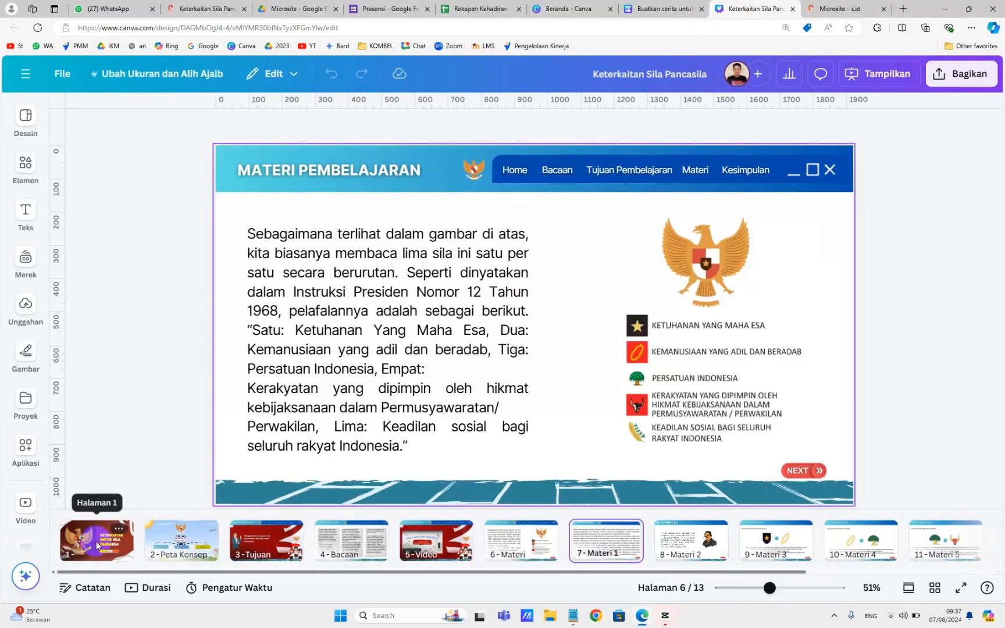
{"action": "key", "text": "Left"}
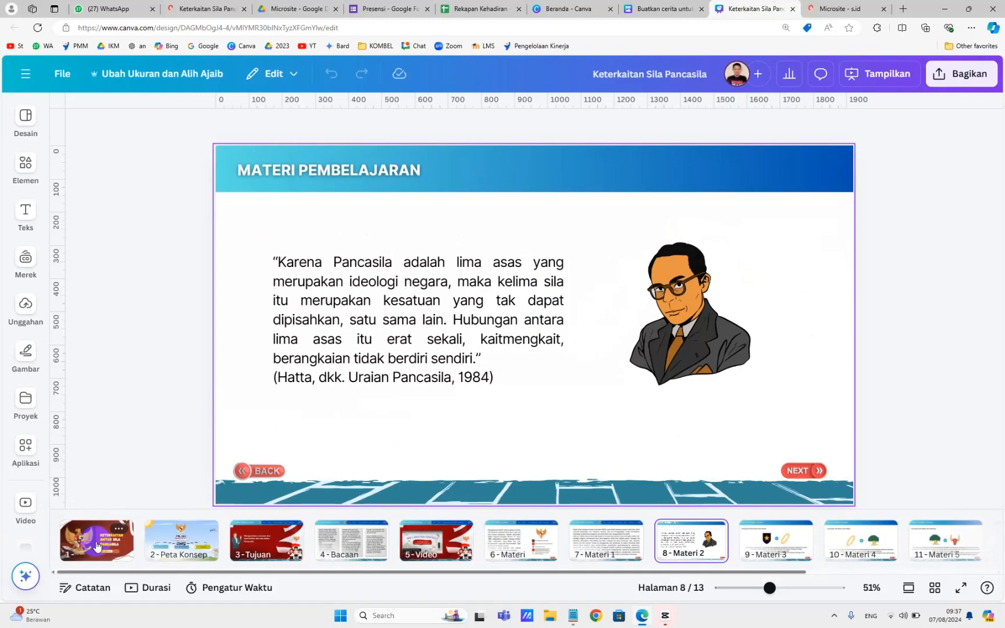
{"action": "key", "text": "Right"}
{"action": "key", "text": "Right"}
{"action": "key", "text": "Right"}
{"action": "key", "text": "Right"}
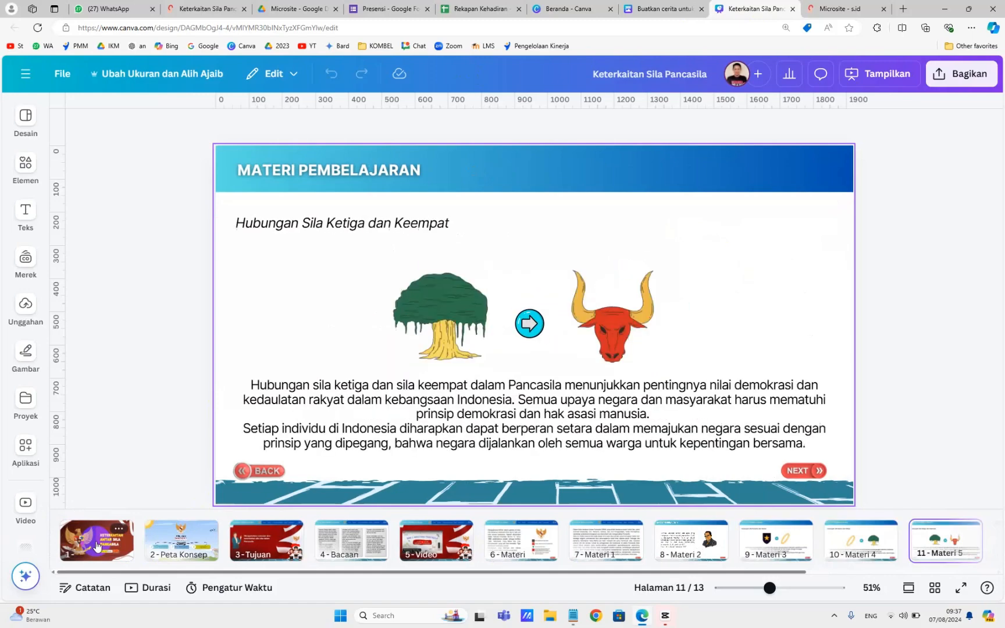
{"action": "key", "text": "Left"}
{"action": "key", "text": "Left"}
{"action": "key", "text": "Left"}
{"action": "key", "text": "Left"}
{"action": "key", "text": "Left"}
{"action": "key", "text": "Left"}
{"action": "key", "text": "Left"}
{"action": "key", "text": "Left"}
{"action": "key", "text": "Left"}
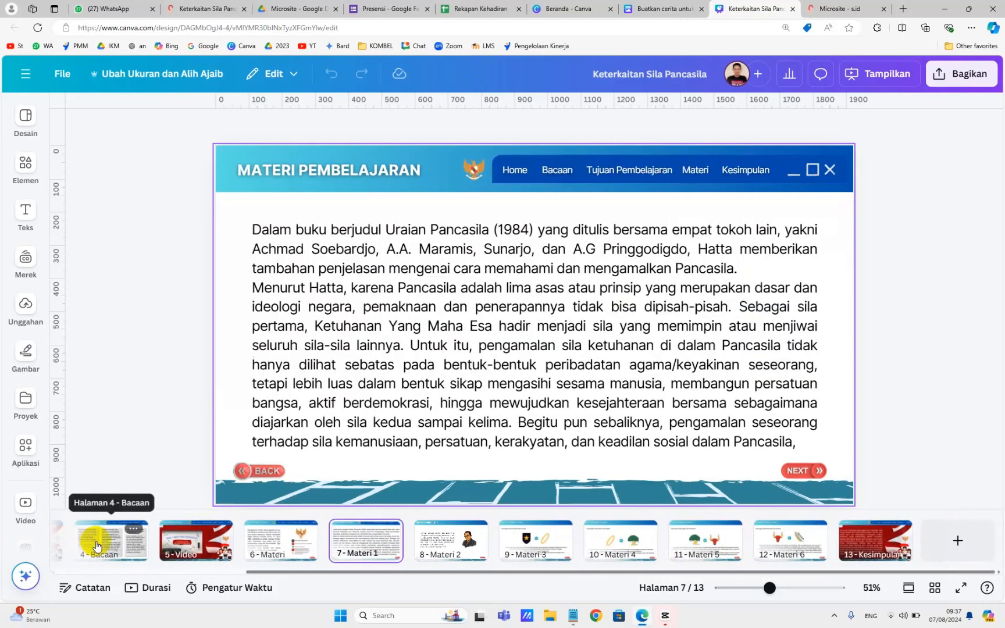
{"action": "key", "text": "Left"}
{"action": "key", "text": "Left"}
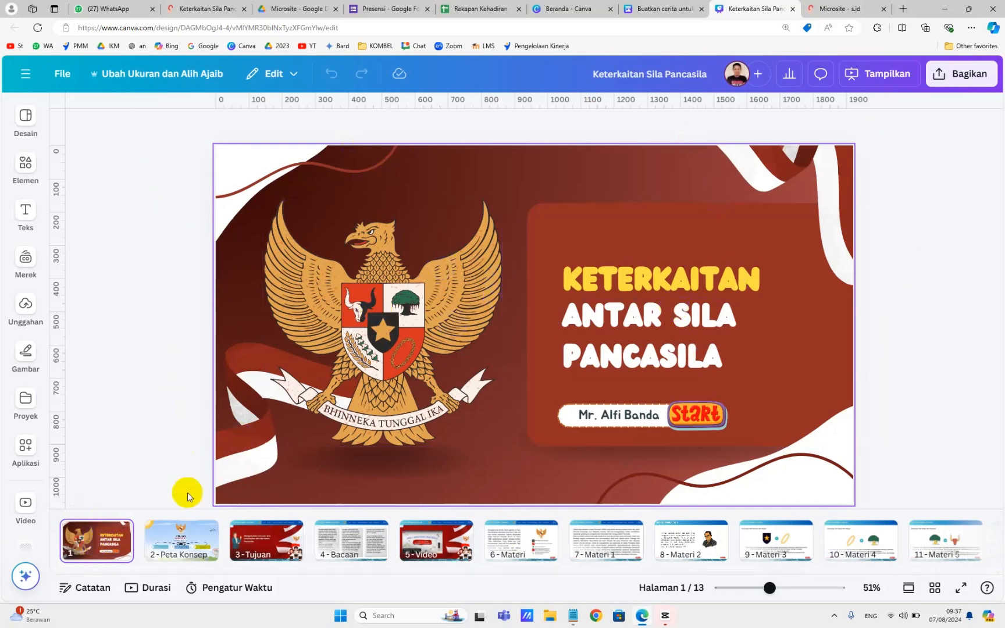
{"action": "left_click", "coordinate": [185, 544]}
{"action": "left_click", "coordinate": [259, 549]}
{"action": "left_click", "coordinate": [346, 549]}
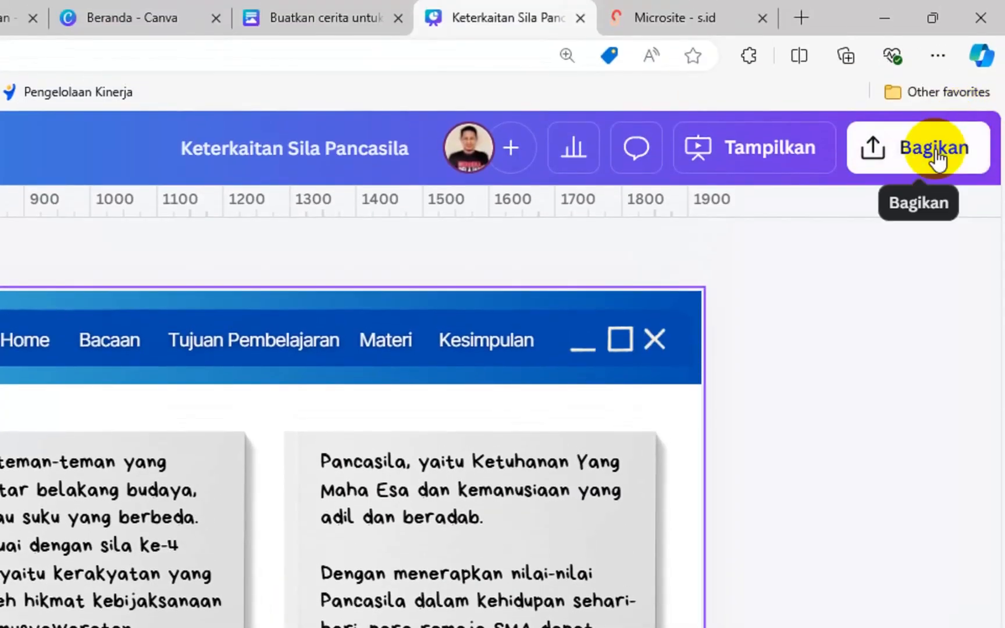
Republish the Keterkaitan Sila Pancasila presentation as a website at sdmuda.my.canva.site/menjiwai from the sharing options
{"action": "left_click", "coordinate": [901, 160]}
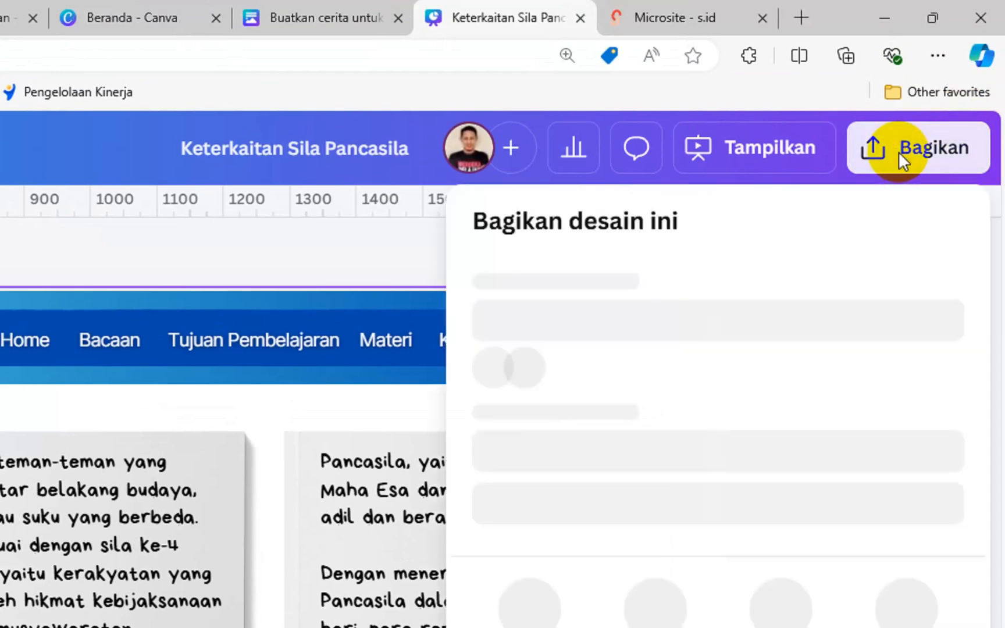
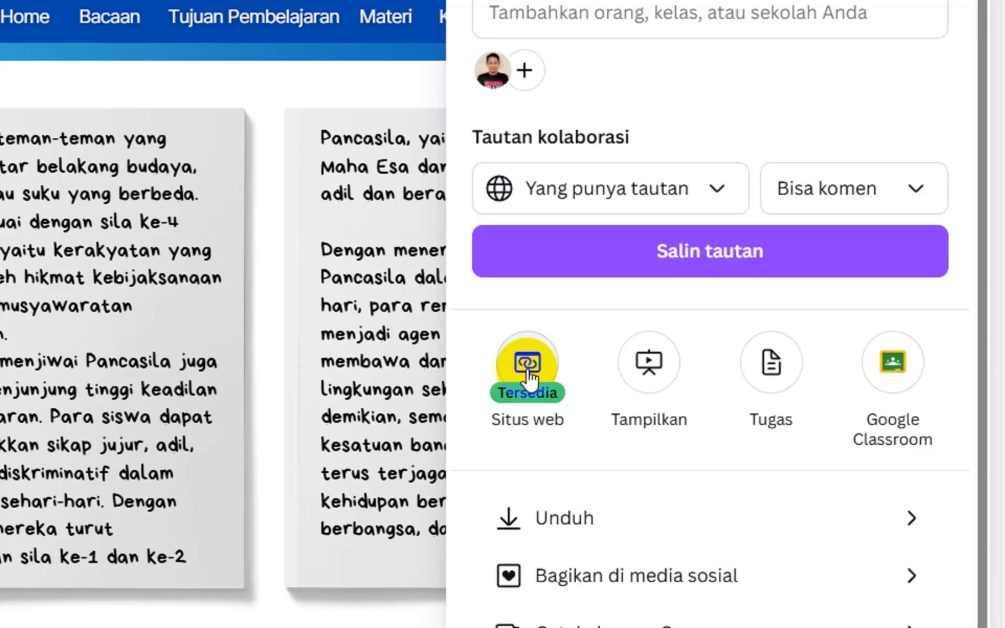
{"action": "left_click", "coordinate": [528, 370]}
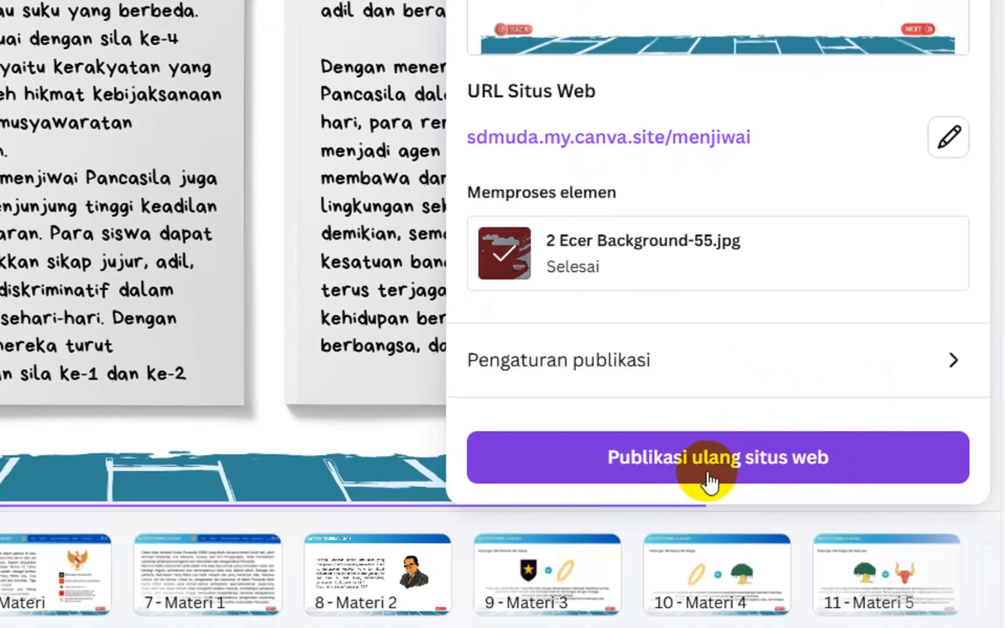
{"action": "left_click", "coordinate": [765, 472]}
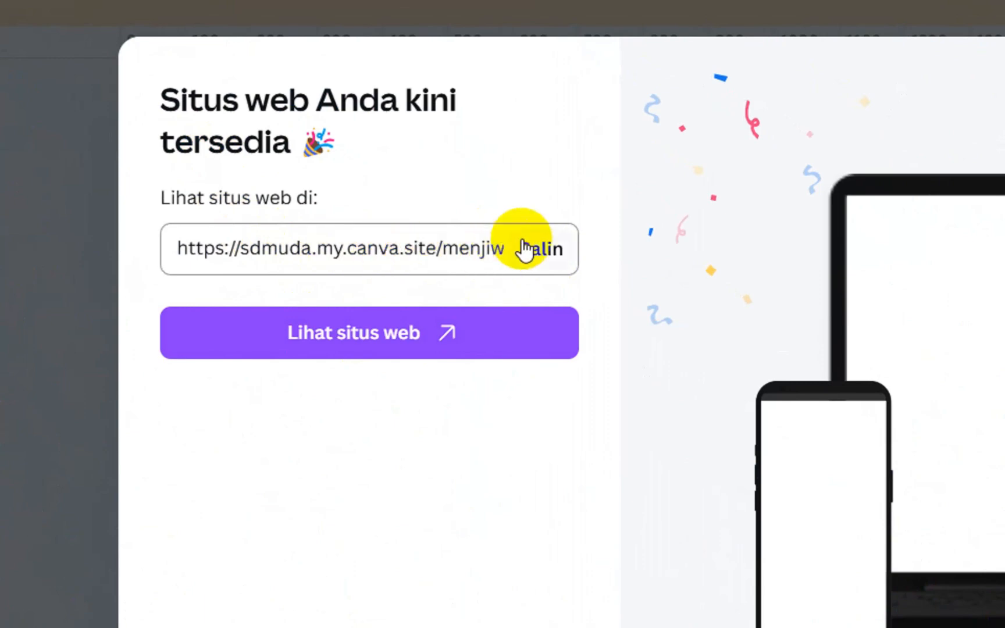
Copy the published website's link for the Keterkaitan Sila Pancasila presentation
{"action": "left_click", "coordinate": [363, 348]}
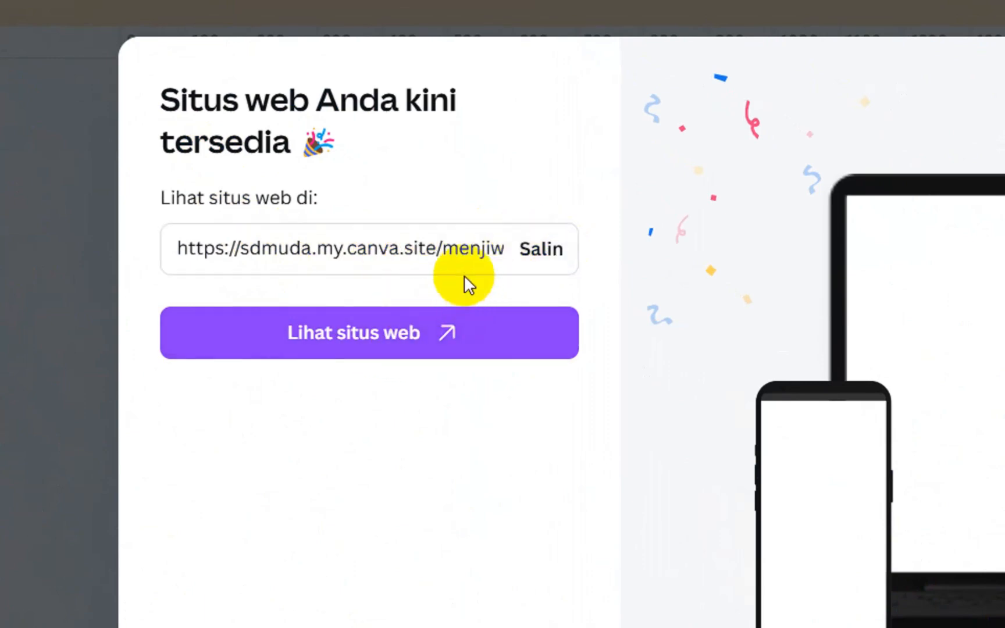
{"action": "left_click", "coordinate": [417, 323]}
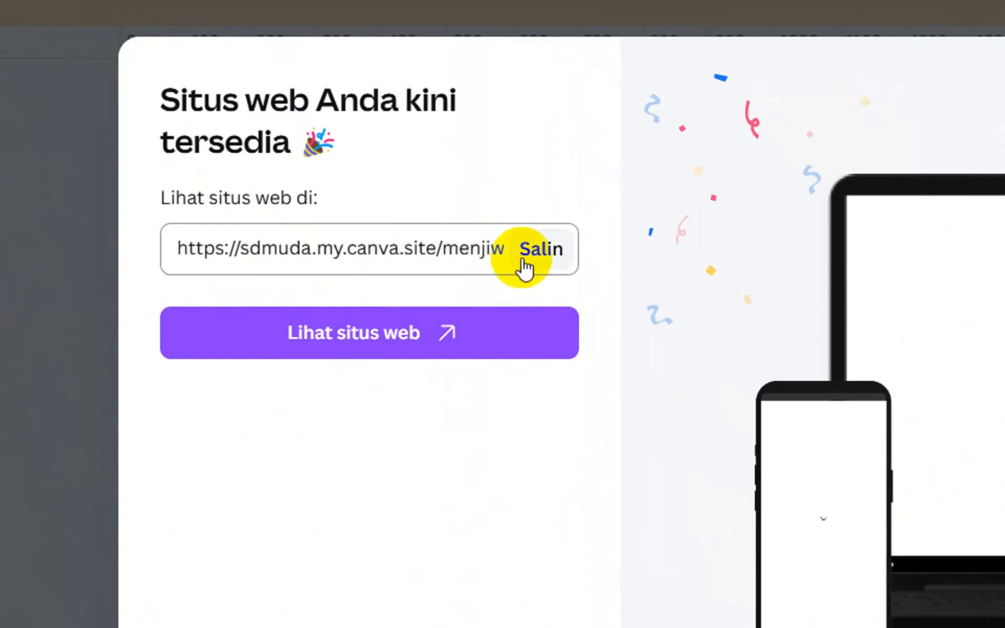
{"action": "left_click", "coordinate": [541, 256]}
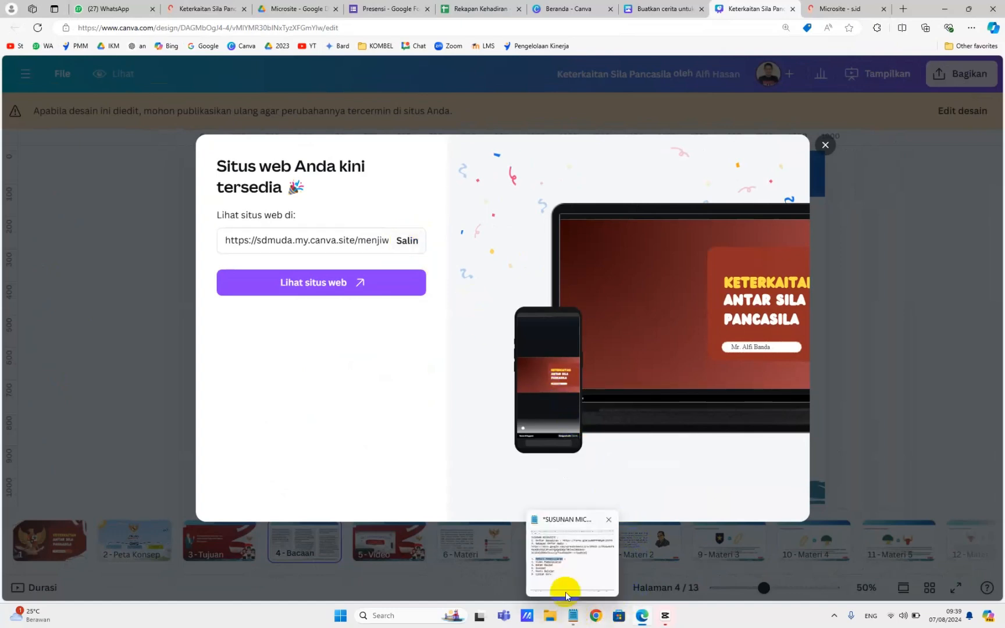
Switch to the SUSUNAN MICROSITE notes in Notepad and paste the copied link after "Materi Pembelajaran :", followed by a line break
{"action": "left_click", "coordinate": [567, 581]}
{"action": "left_click", "coordinate": [190, 336]}
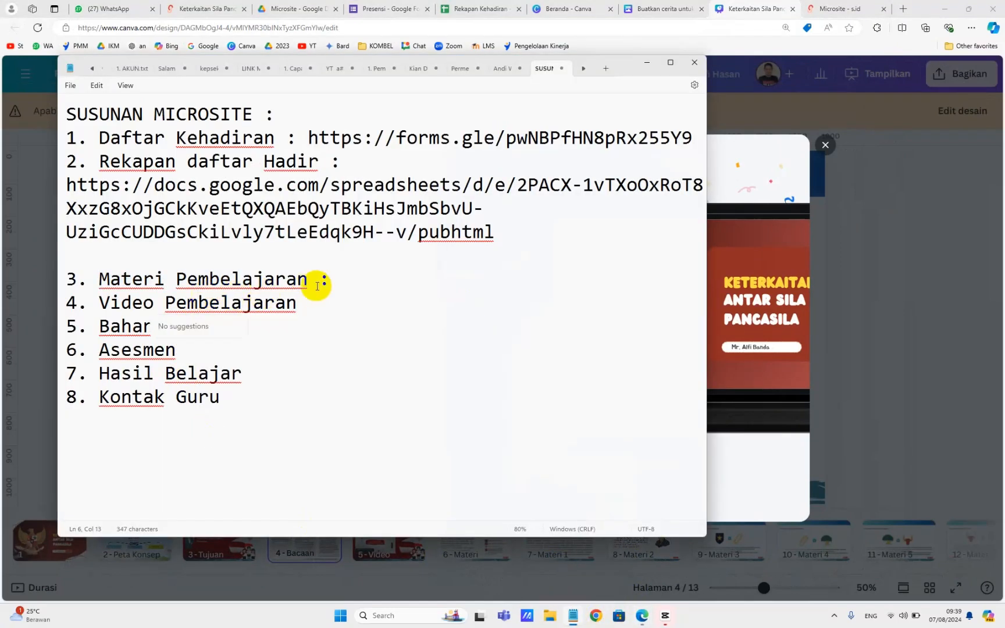
{"action": "left_click", "coordinate": [341, 280]}
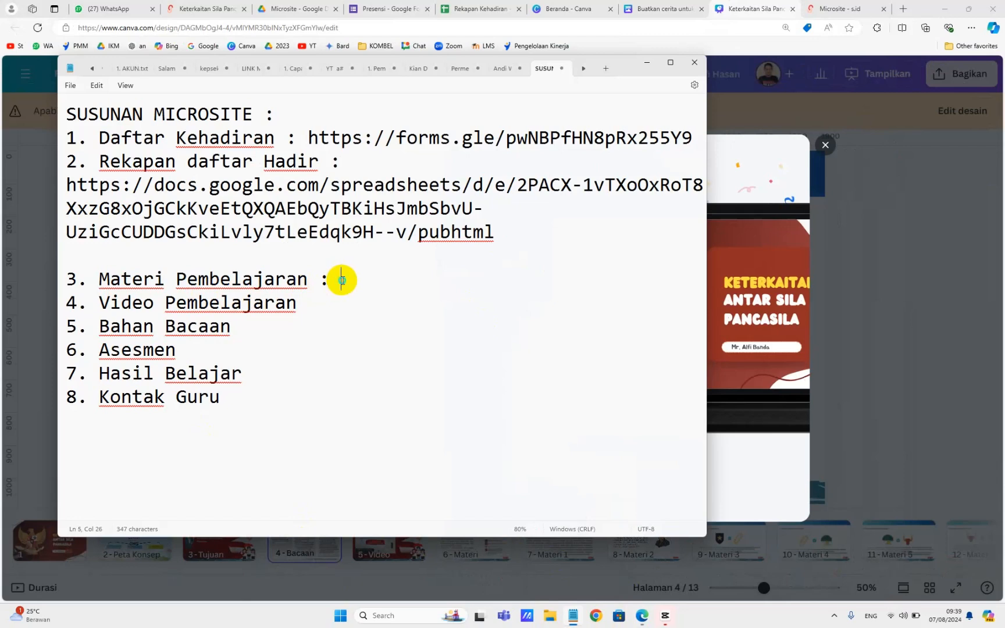
{"action": "right_click", "coordinate": [341, 281]}
{"action": "left_click", "coordinate": [378, 354]}
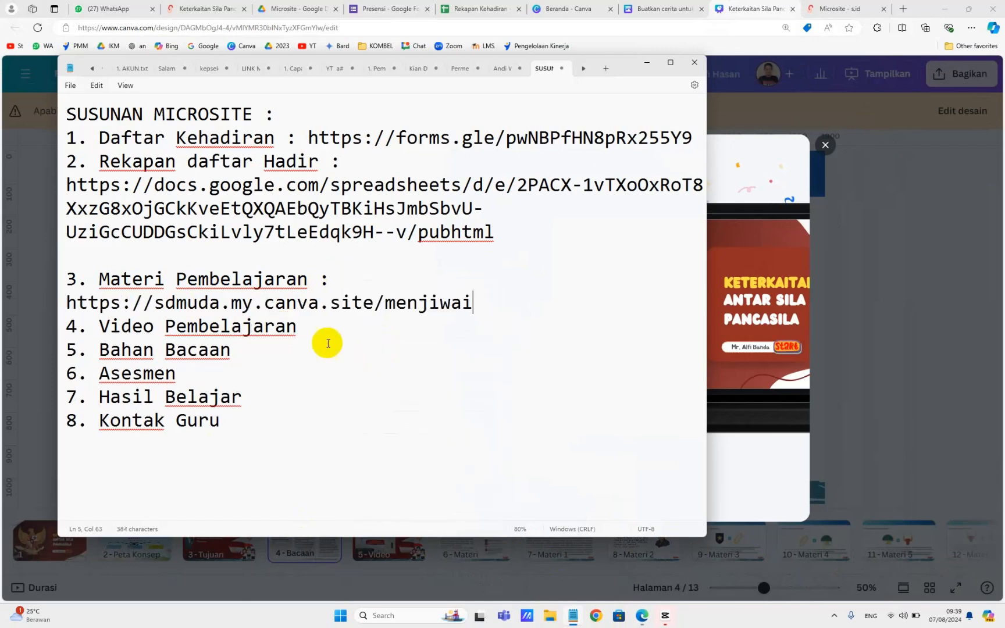
{"action": "key", "text": "Return"}
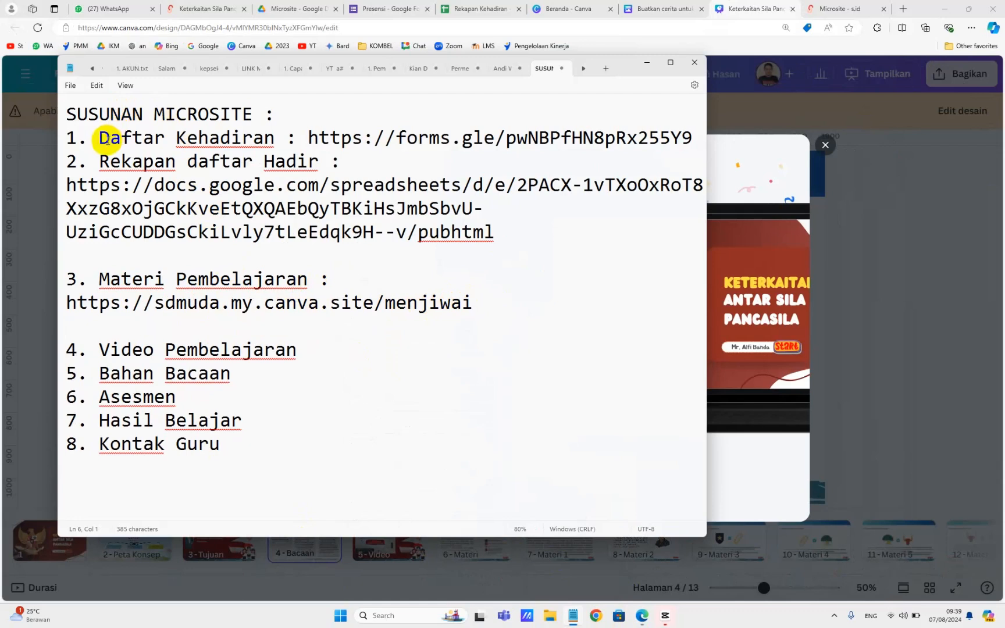
{"action": "left_click", "coordinate": [100, 138]}
{"action": "left_click_drag", "start_coordinate": [99, 138], "coordinate": [166, 282]}
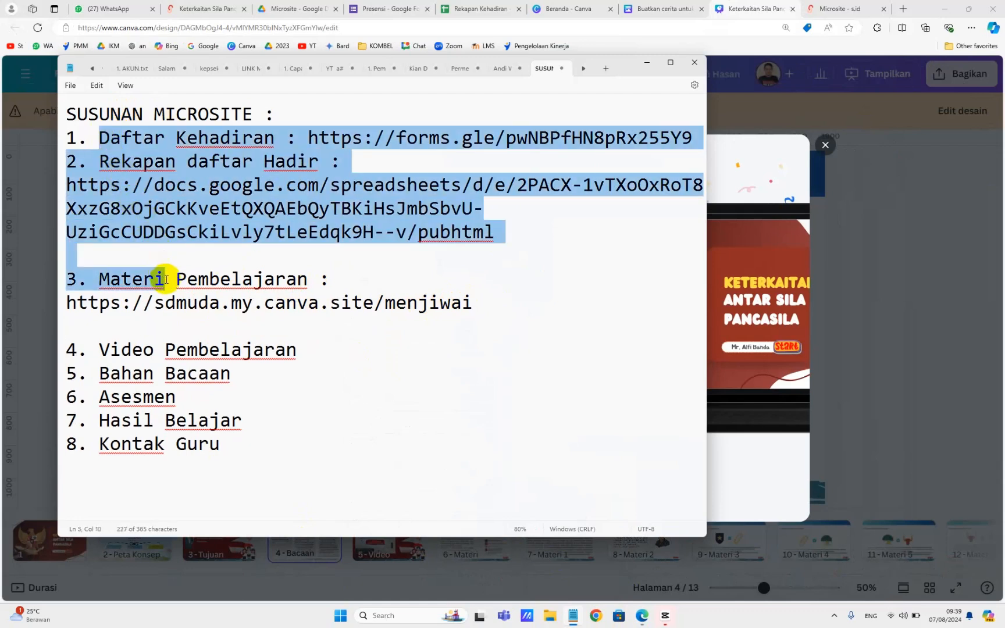
{"action": "left_click", "coordinate": [165, 280]}
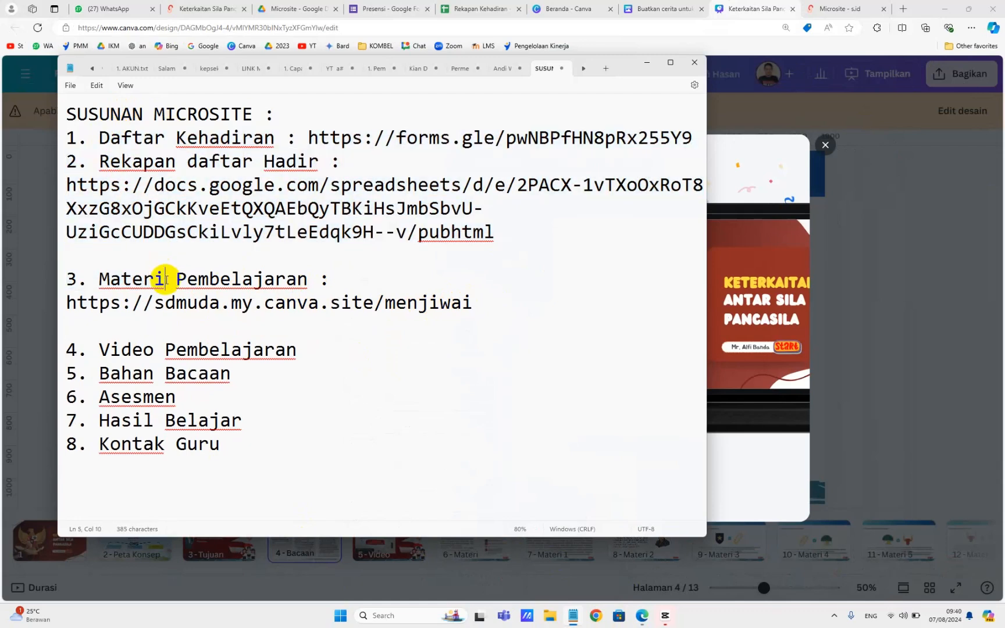
Add a colon after "Video Pembelajaran" in item 4 of the notes and place the text cursor beside it
{"action": "left_click", "coordinate": [321, 353]}
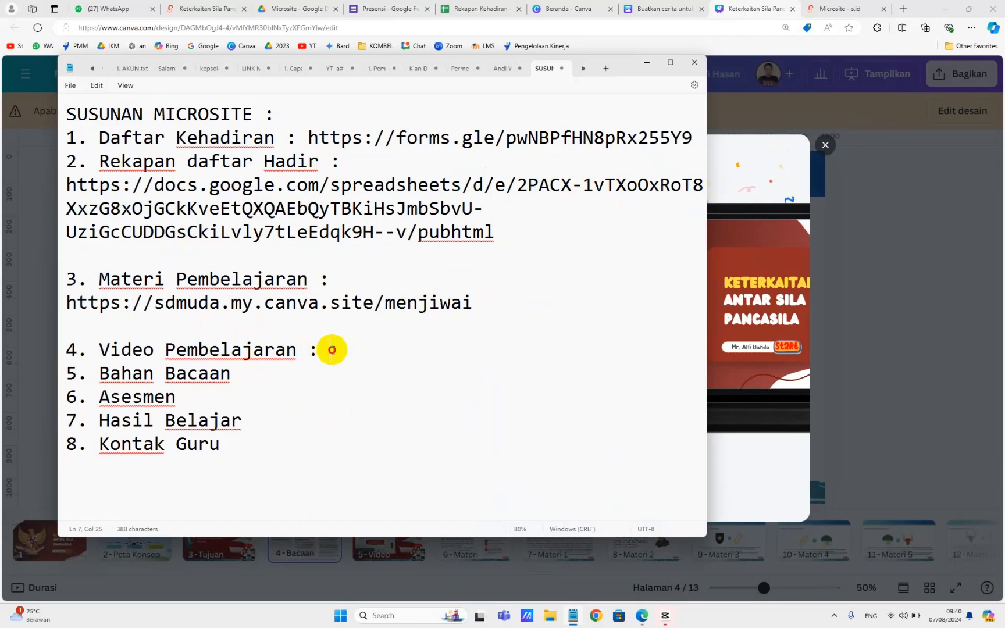
{"action": "left_click_drag", "start_coordinate": [330, 349], "coordinate": [66, 349]}
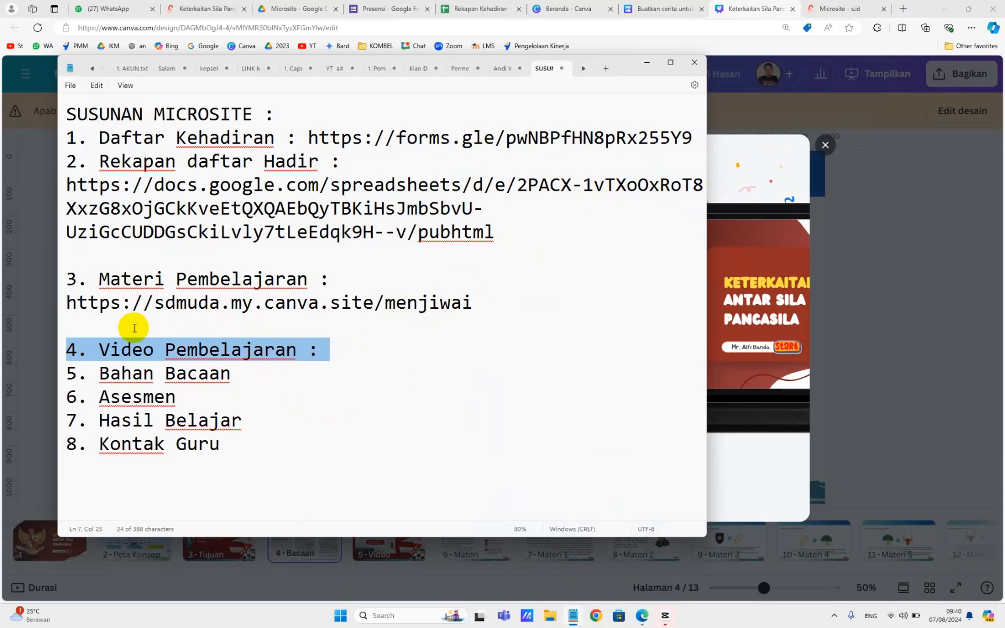
{"action": "left_click", "coordinate": [307, 356]}
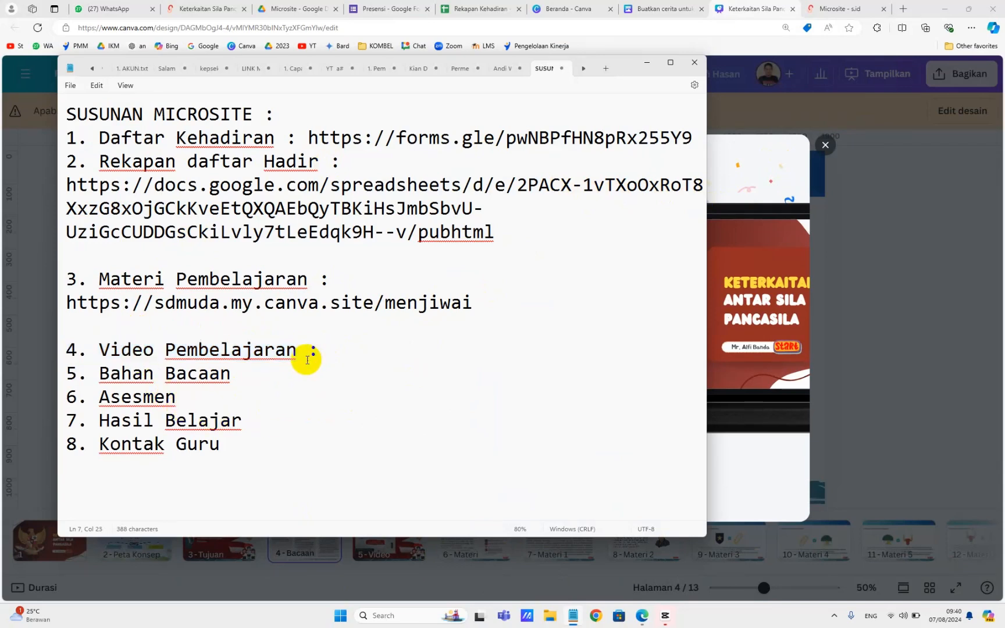
{"action": "left_click", "coordinate": [319, 353]}
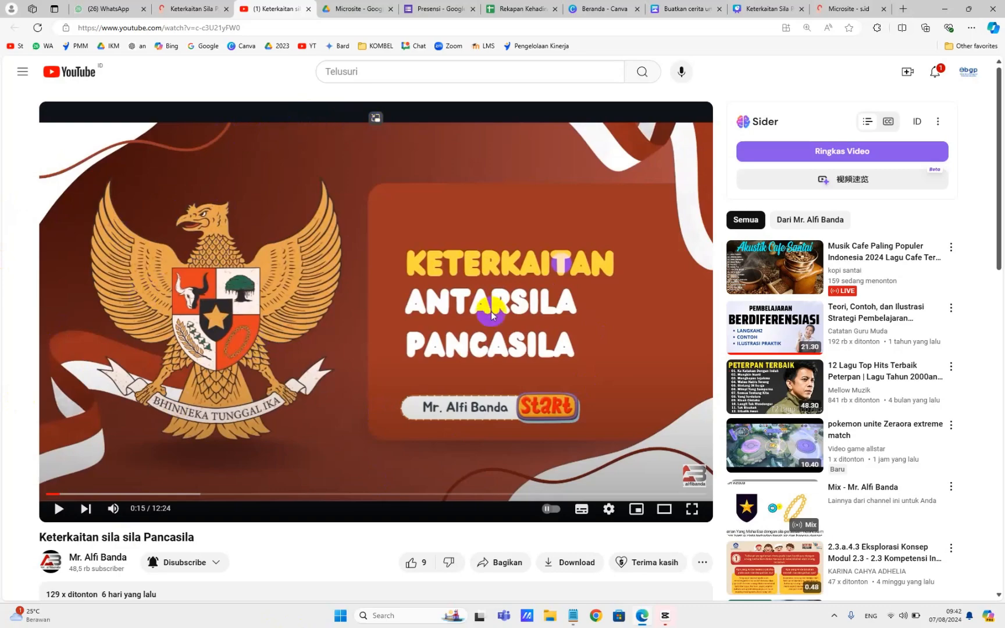
Copy the share link of the YouTube video "Keterkaitan sila sila Pancasila" and close the sharing dialog
{"action": "scroll", "coordinate": [468, 249], "scroll_direction": "down", "scroll_amount": 3}
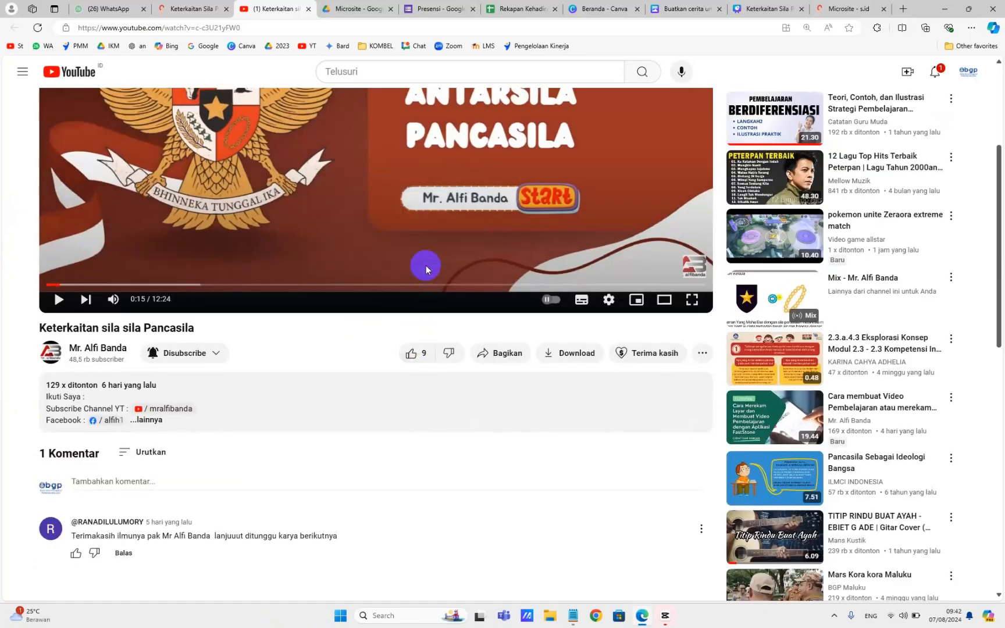
{"action": "scroll", "coordinate": [426, 267], "scroll_direction": "up", "scroll_amount": 2}
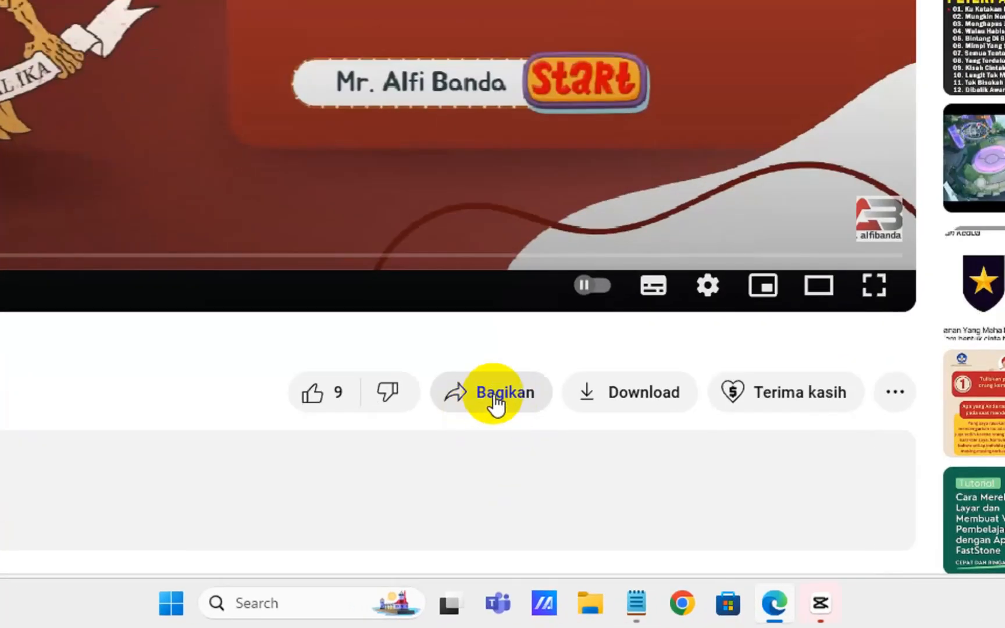
{"action": "left_click", "coordinate": [501, 511]}
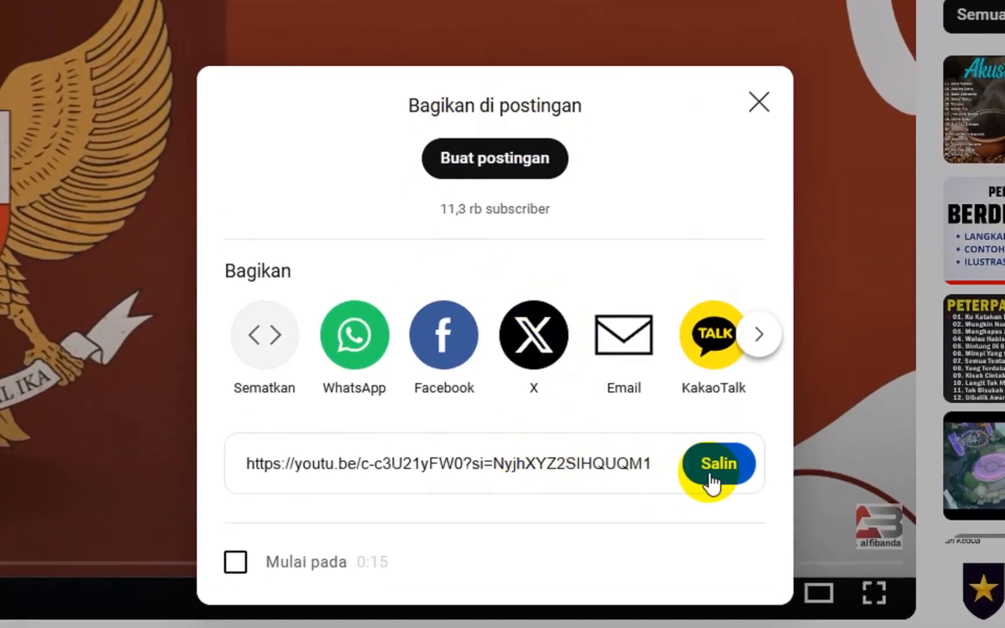
{"action": "left_click", "coordinate": [719, 462]}
{"action": "key", "text": "ctrl+c"}
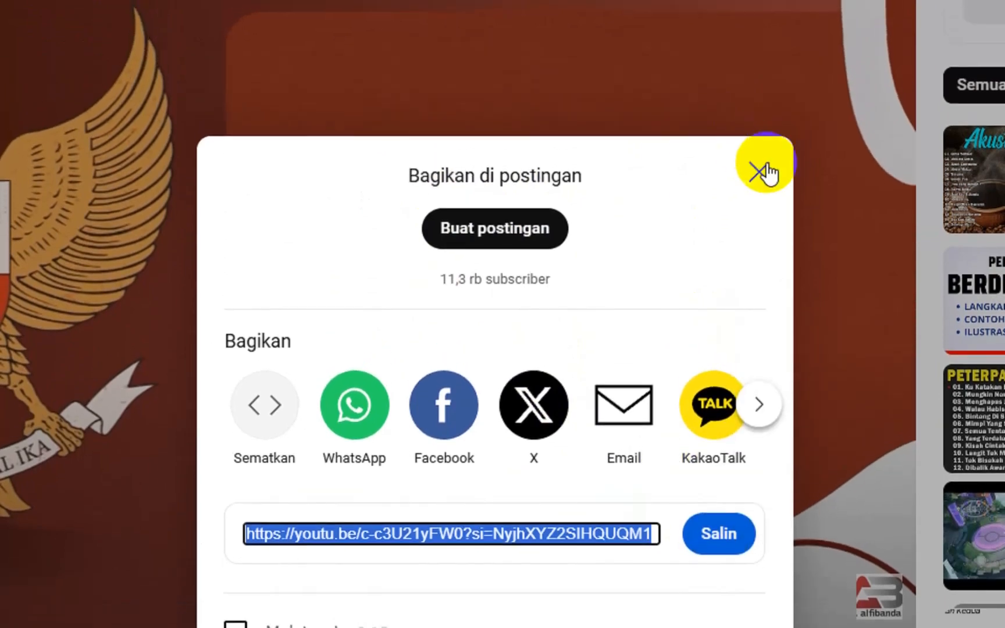
{"action": "left_click", "coordinate": [759, 101]}
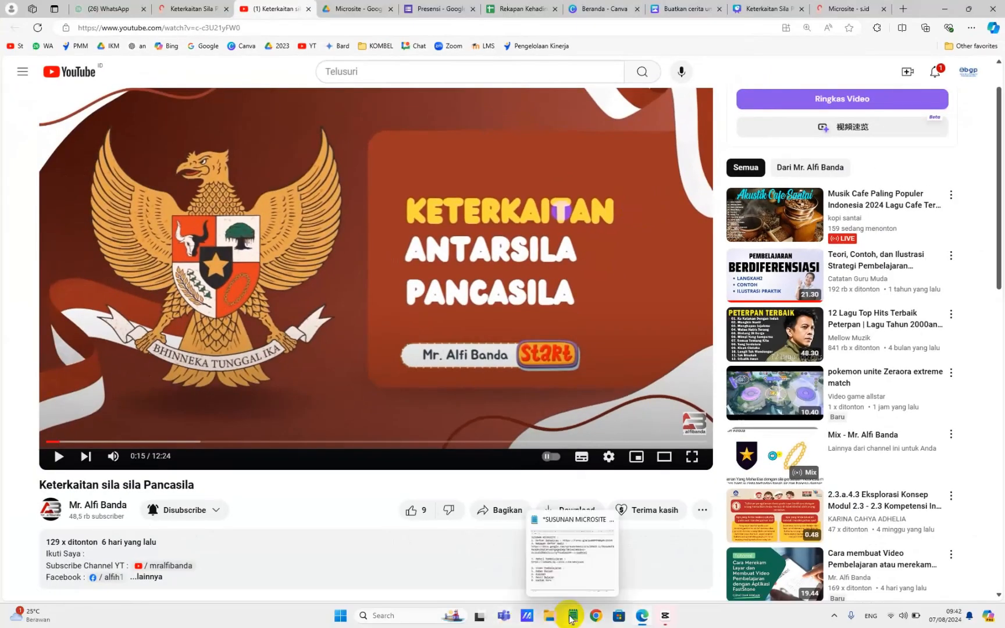
Switch to the SUSUNAN MICROSITE notes in Notepad and paste the copied YouTube link after "Video Pembelajaran :", followed by a line break
{"action": "left_click", "coordinate": [565, 578]}
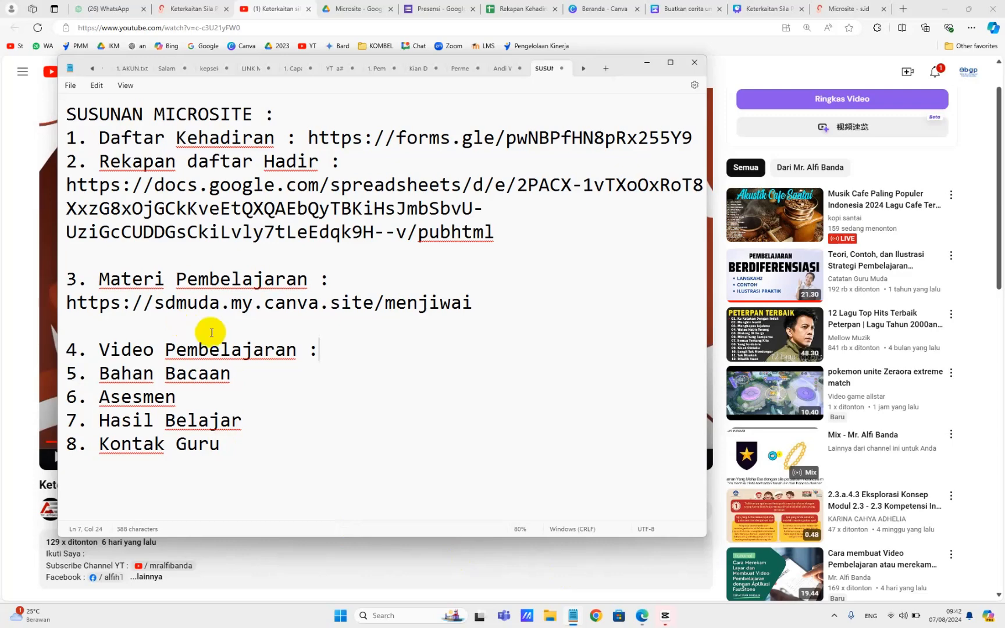
{"action": "right_click", "coordinate": [328, 353]}
{"action": "left_click", "coordinate": [374, 181]}
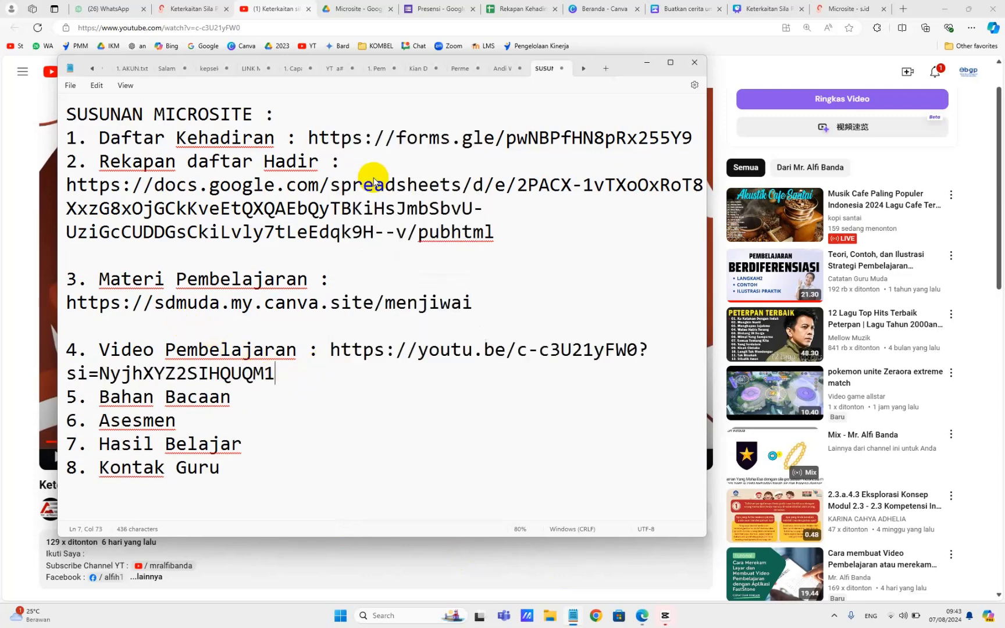
{"action": "key", "text": "Return"}
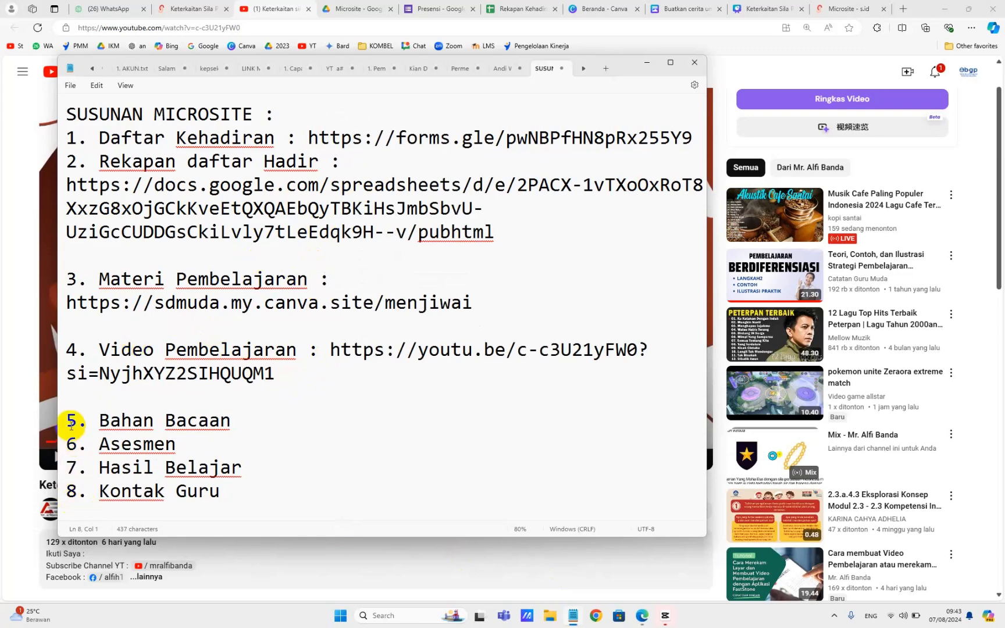
Insert an empty line below item 5, "Bahan Bacaan", in the notes
{"action": "left_click_drag", "start_coordinate": [67, 420], "coordinate": [237, 424]}
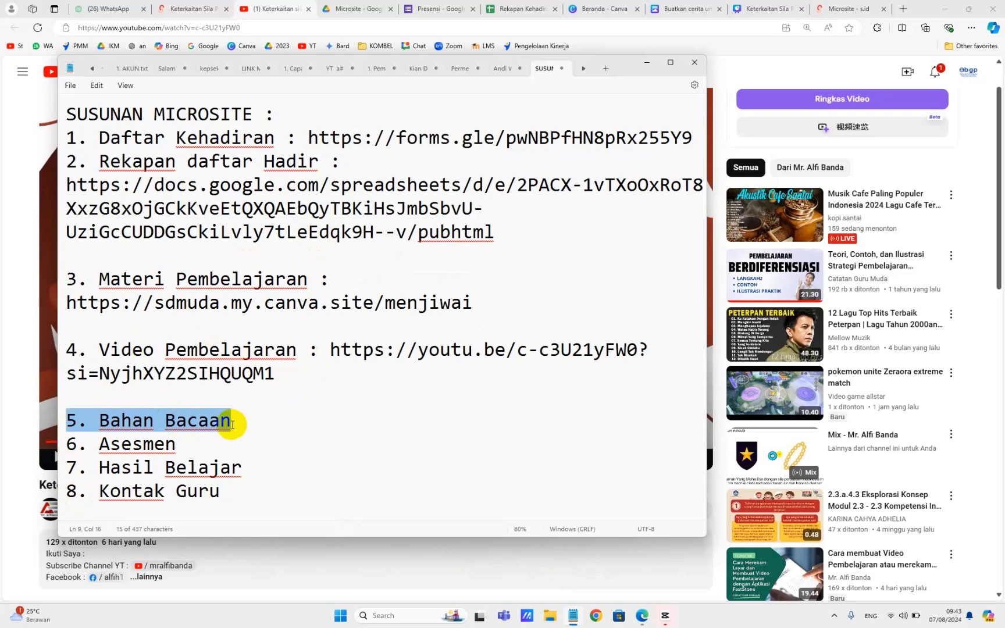
{"action": "left_click", "coordinate": [232, 424]}
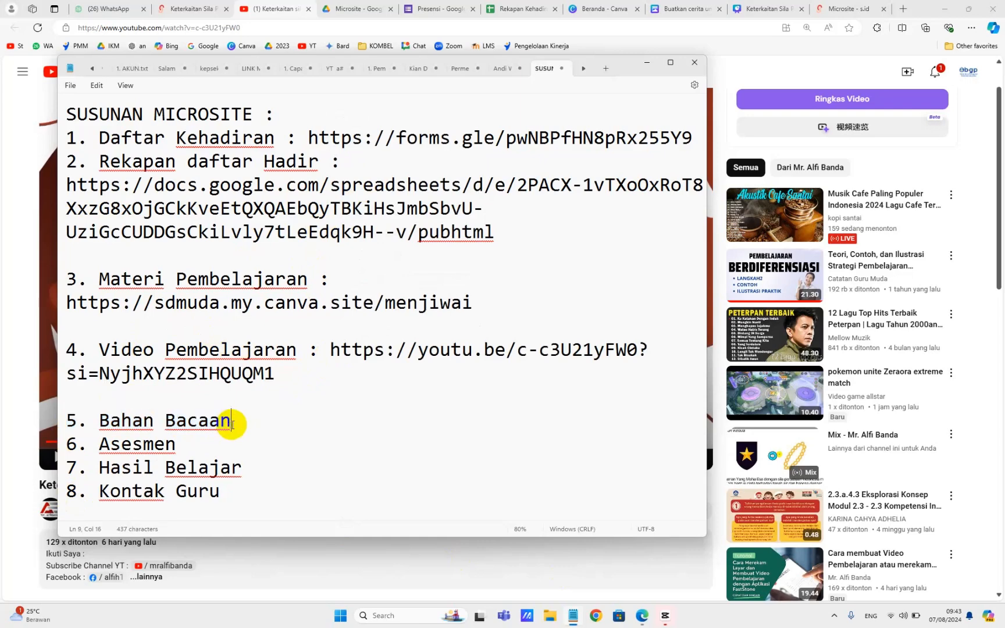
{"action": "left_click_drag", "start_coordinate": [232, 425], "coordinate": [69, 429]}
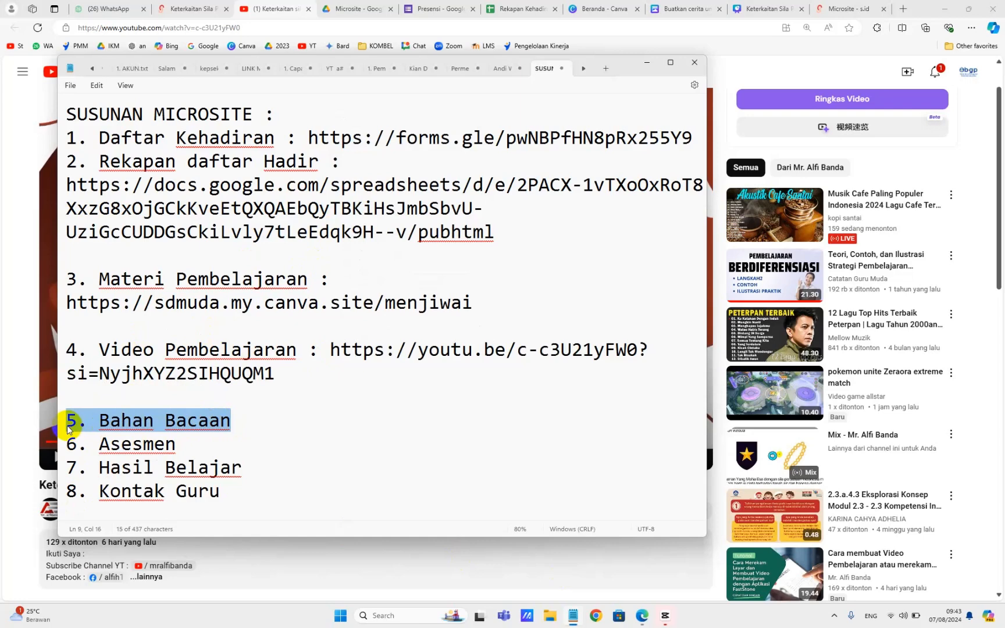
{"action": "left_click", "coordinate": [102, 421]}
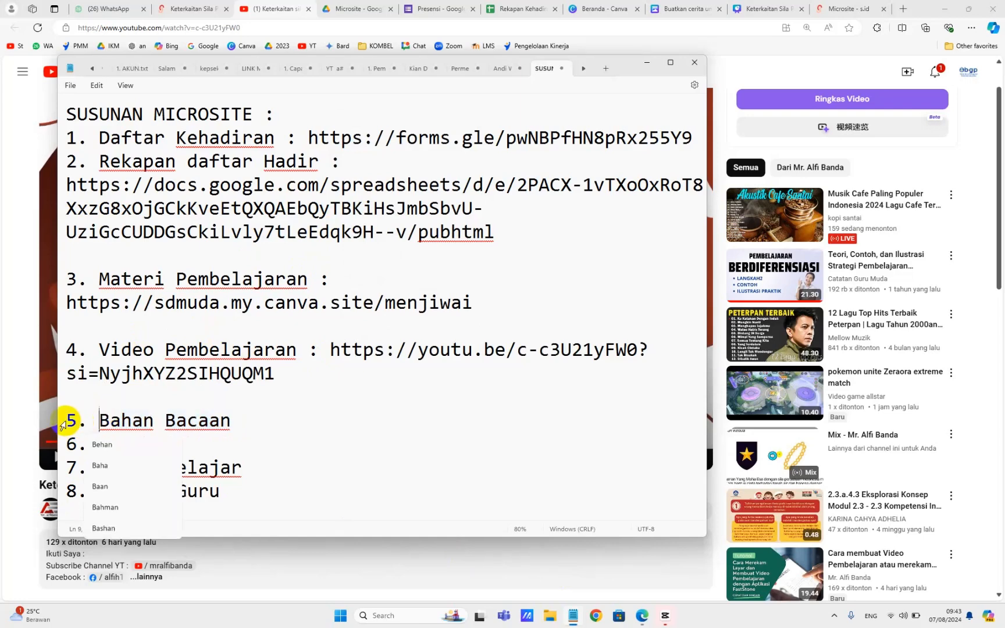
{"action": "left_click", "coordinate": [64, 418]}
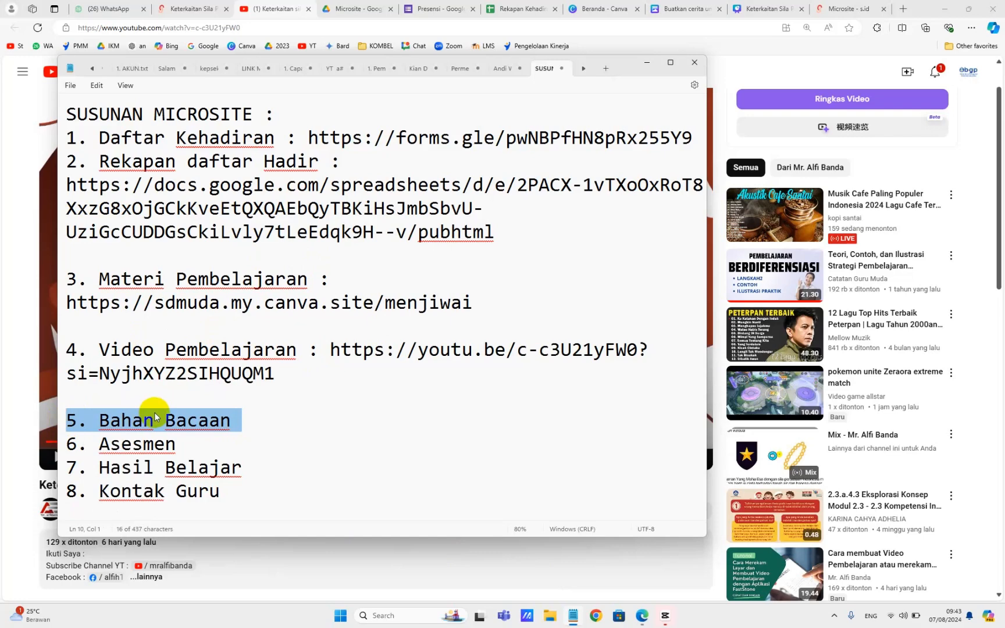
{"action": "left_click", "coordinate": [240, 426]}
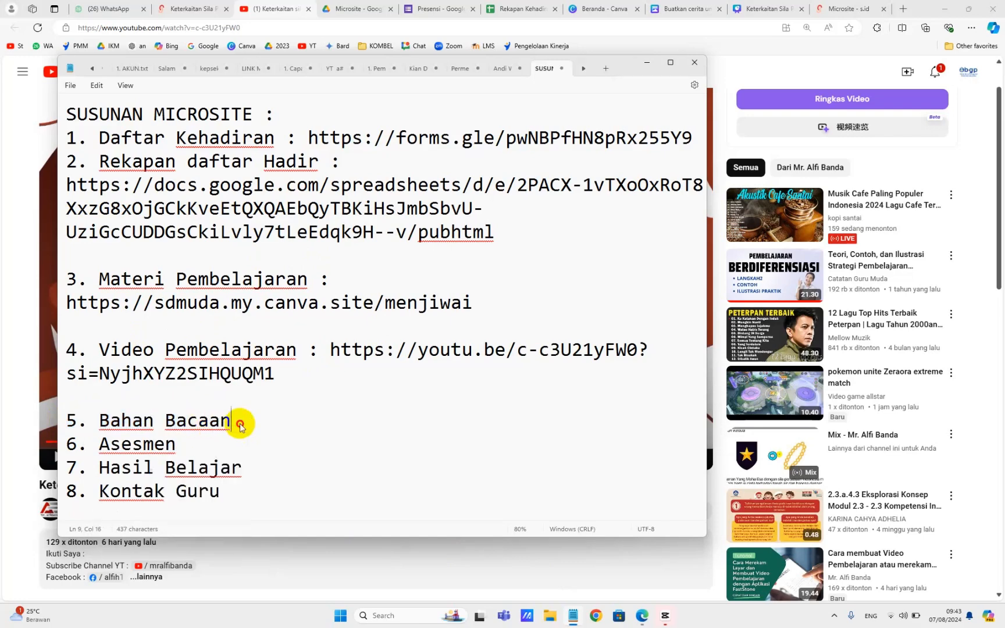
{"action": "key", "text": "Return"}
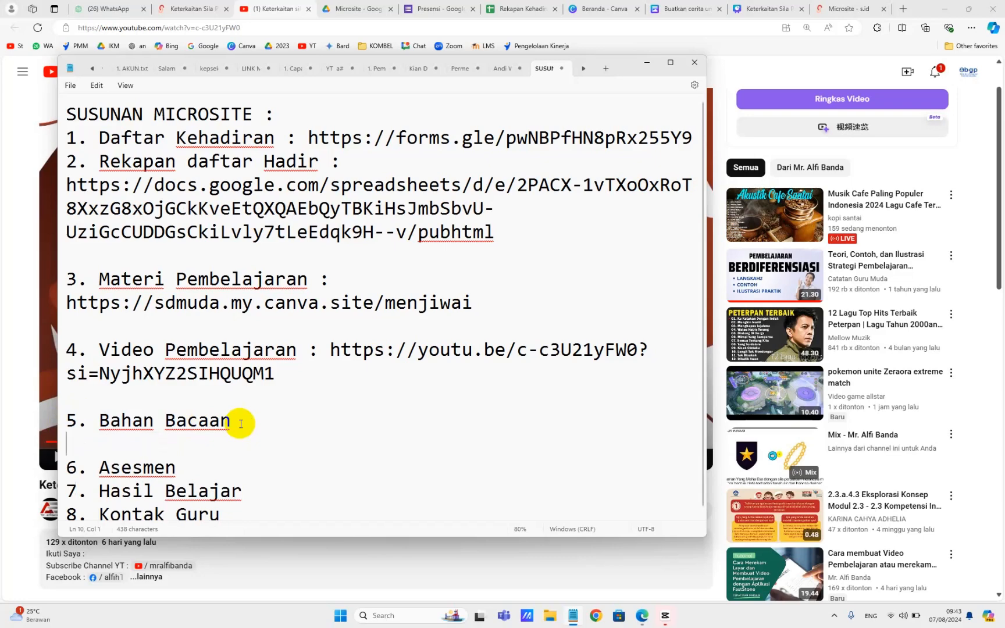
Switch to the Canva document "Budi dan Pancasila di Kehidupan Sehari-hari", enable design editing and look through its reading text
{"action": "left_click", "coordinate": [702, 8]}
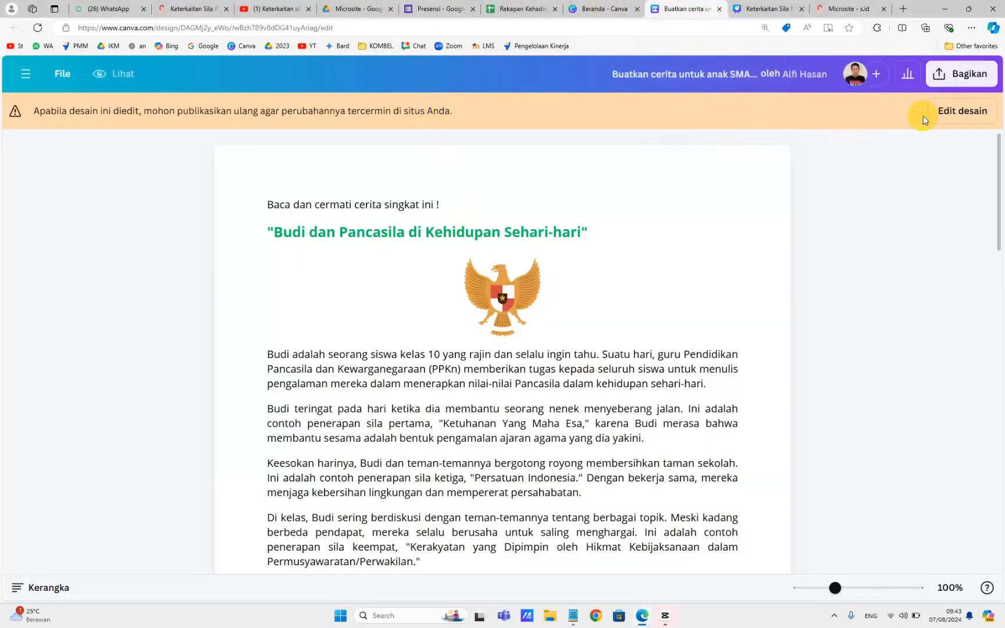
{"action": "left_click", "coordinate": [944, 111]}
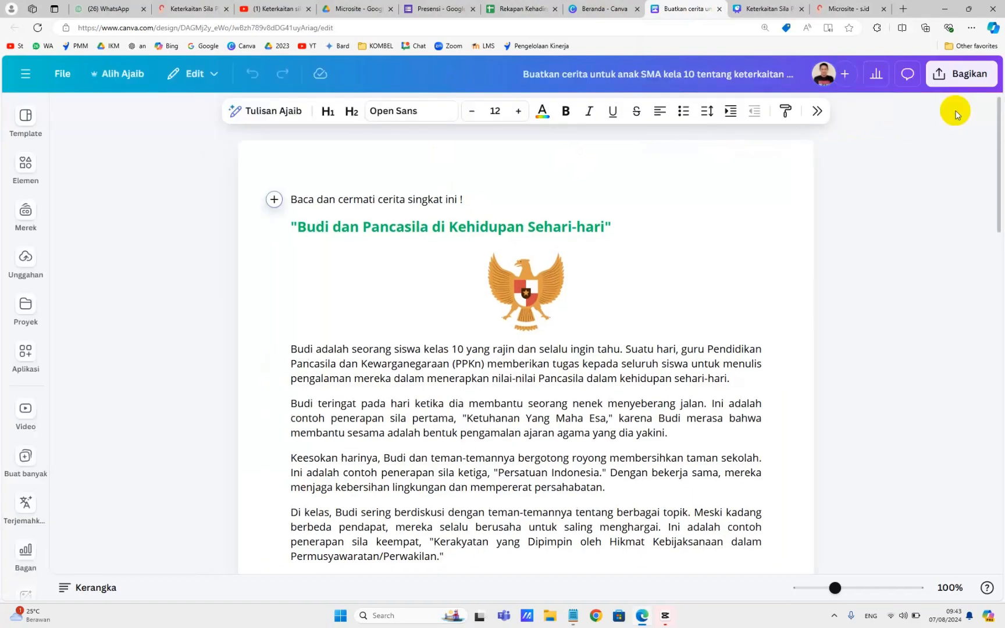
{"action": "scroll", "coordinate": [413, 272], "scroll_direction": "down", "scroll_amount": 2}
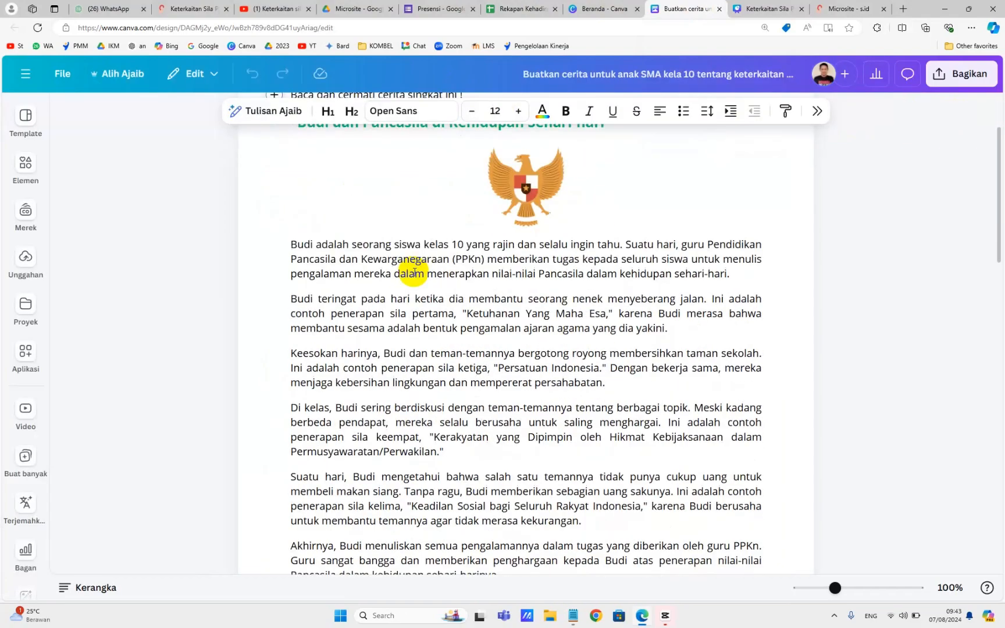
{"action": "scroll", "coordinate": [413, 272], "scroll_direction": "down", "scroll_amount": 15}
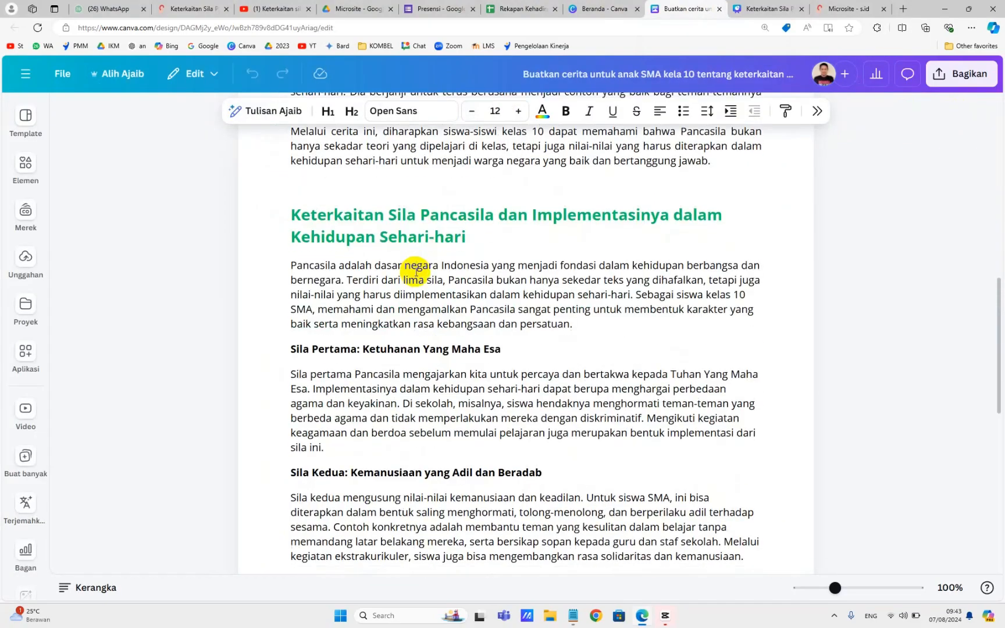
{"action": "scroll", "coordinate": [407, 262], "scroll_direction": "down", "scroll_amount": 4}
{"action": "scroll", "coordinate": [340, 238], "scroll_direction": "up", "scroll_amount": 6}
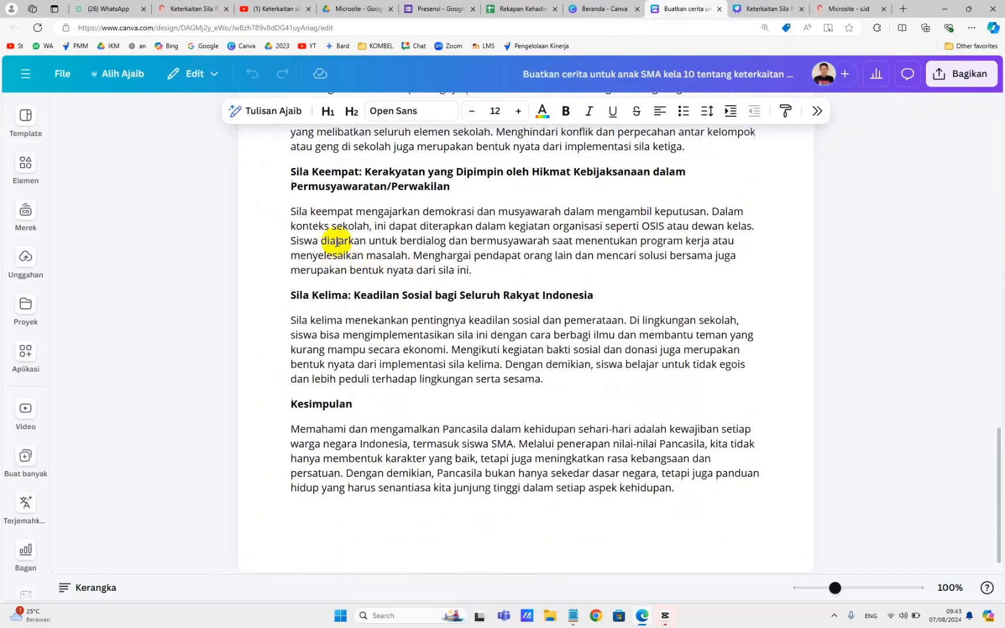
{"action": "scroll", "coordinate": [337, 242], "scroll_direction": "up", "scroll_amount": 15}
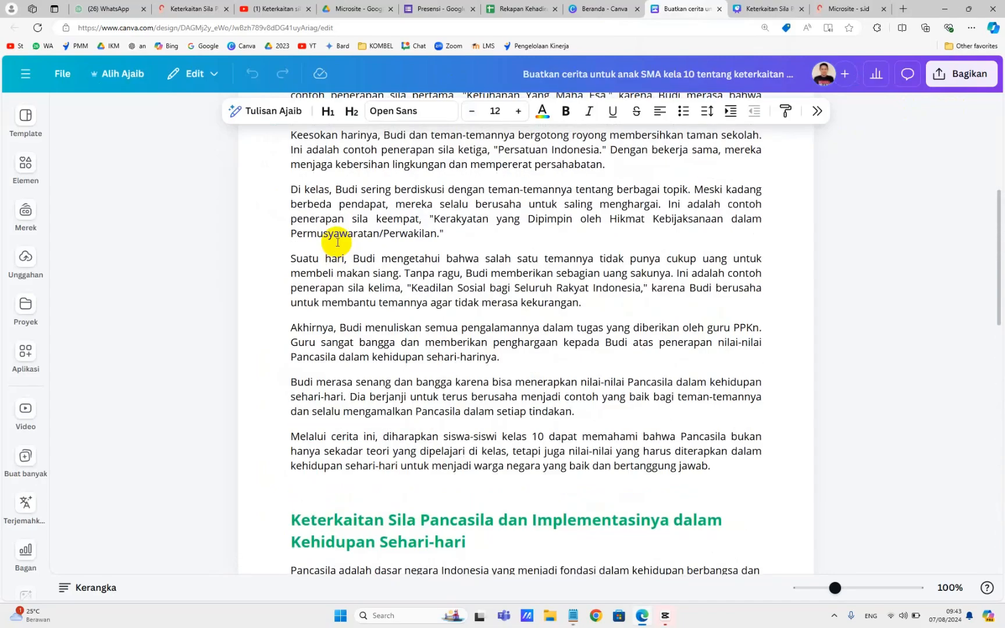
{"action": "scroll", "coordinate": [336, 245], "scroll_direction": "up", "scroll_amount": 1}
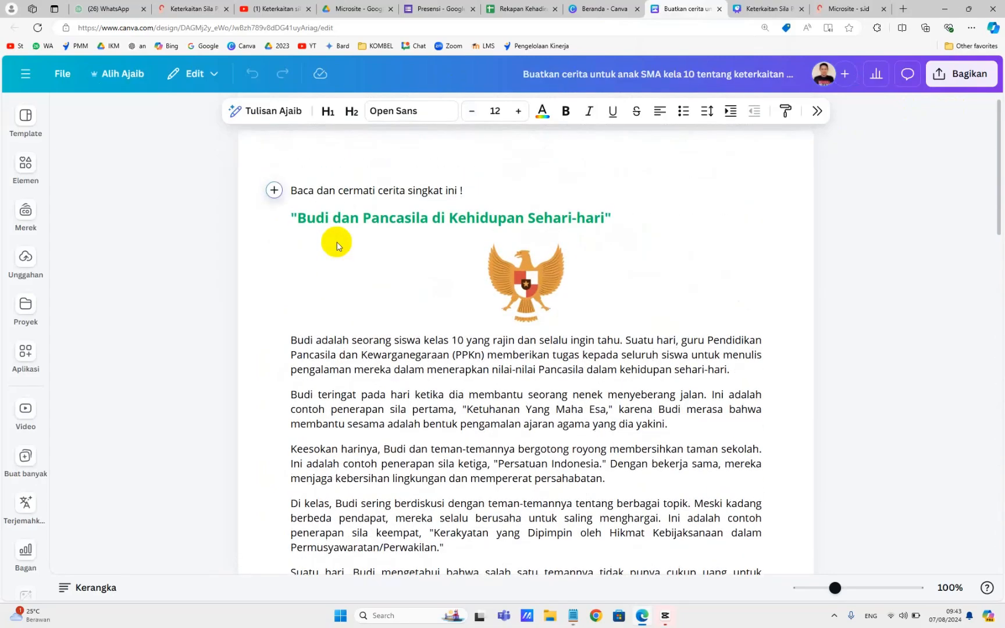
{"action": "scroll", "coordinate": [336, 244], "scroll_direction": "down", "scroll_amount": 7}
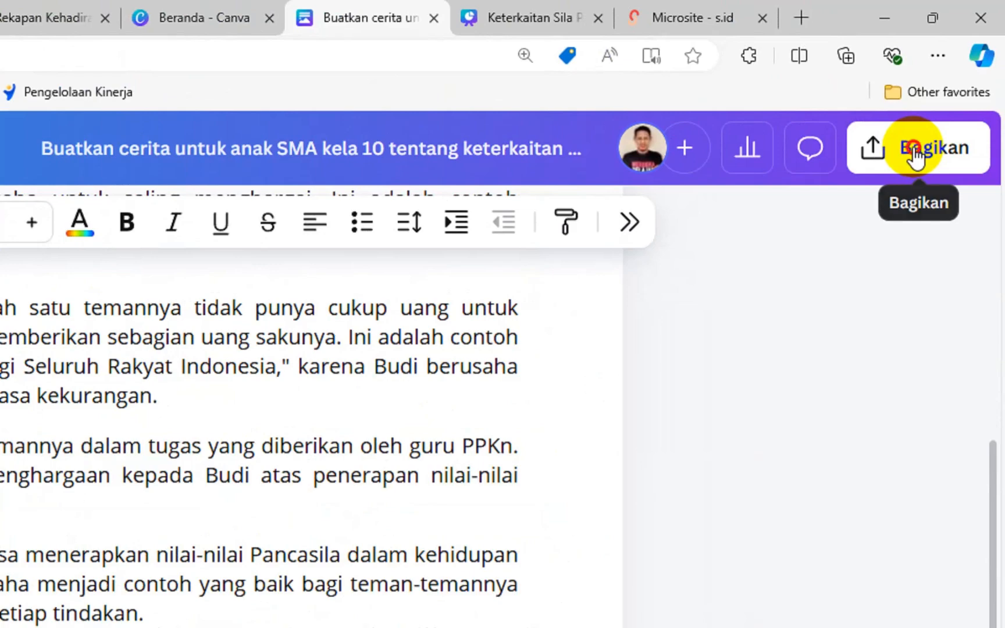
Republish the reading document as a website, copy its published link and close the confirmation dialog
{"action": "left_click", "coordinate": [913, 148]}
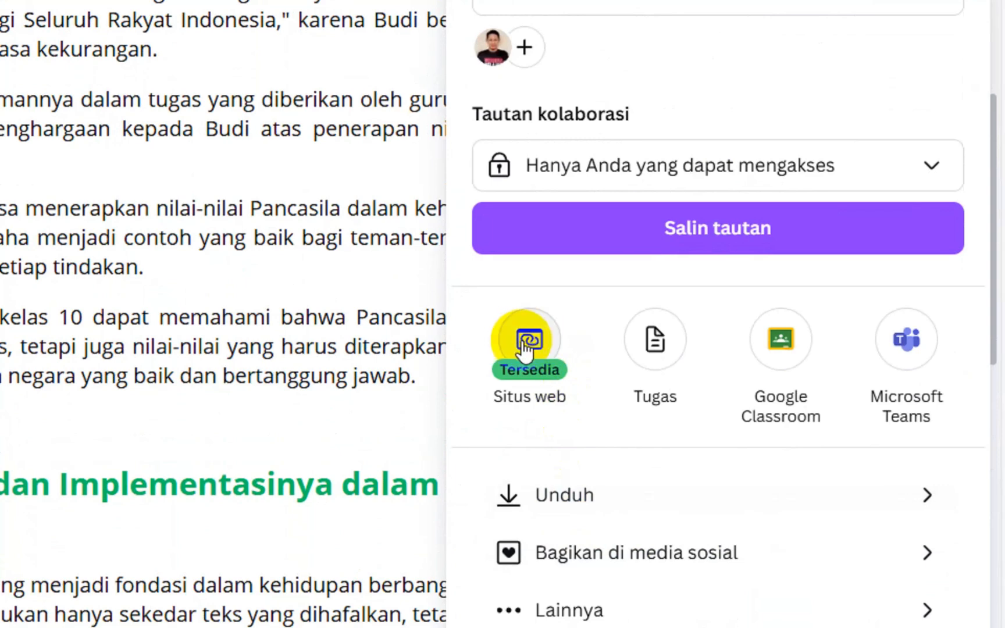
{"action": "left_click", "coordinate": [530, 342]}
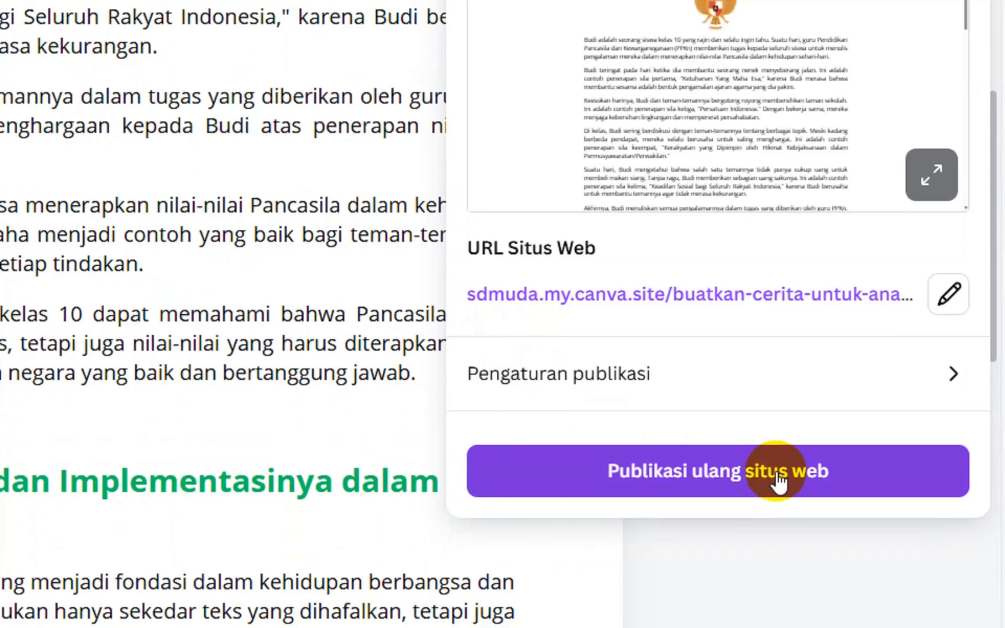
{"action": "left_click", "coordinate": [777, 472]}
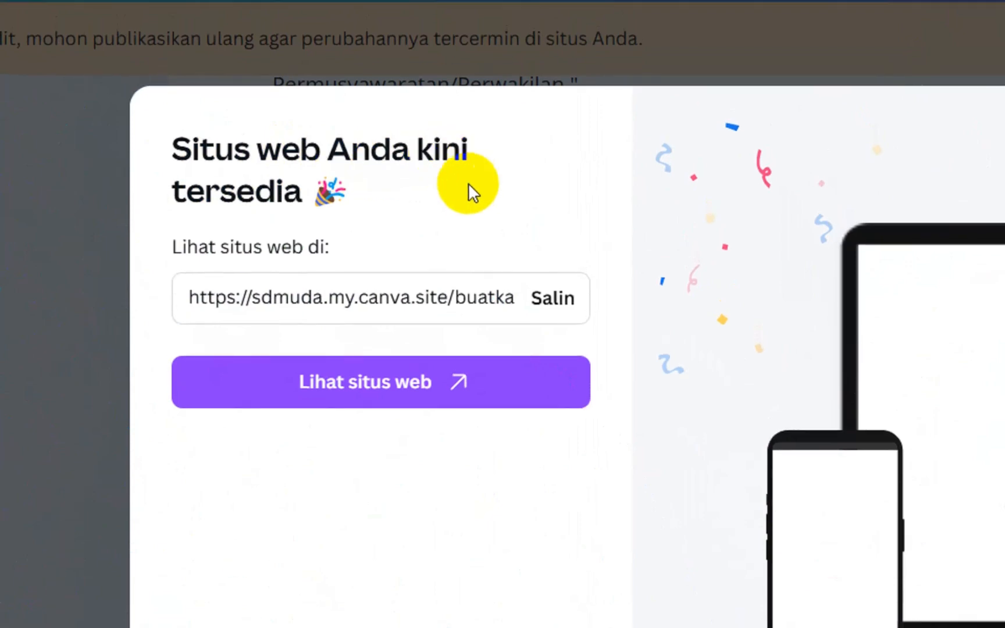
{"action": "left_click", "coordinate": [564, 313]}
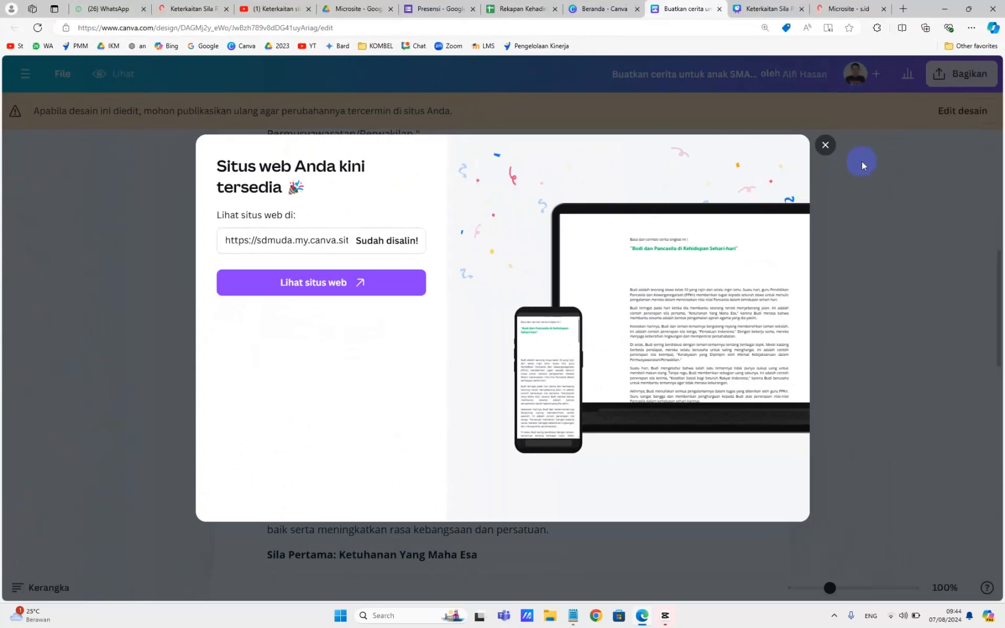
{"action": "left_click", "coordinate": [826, 145]}
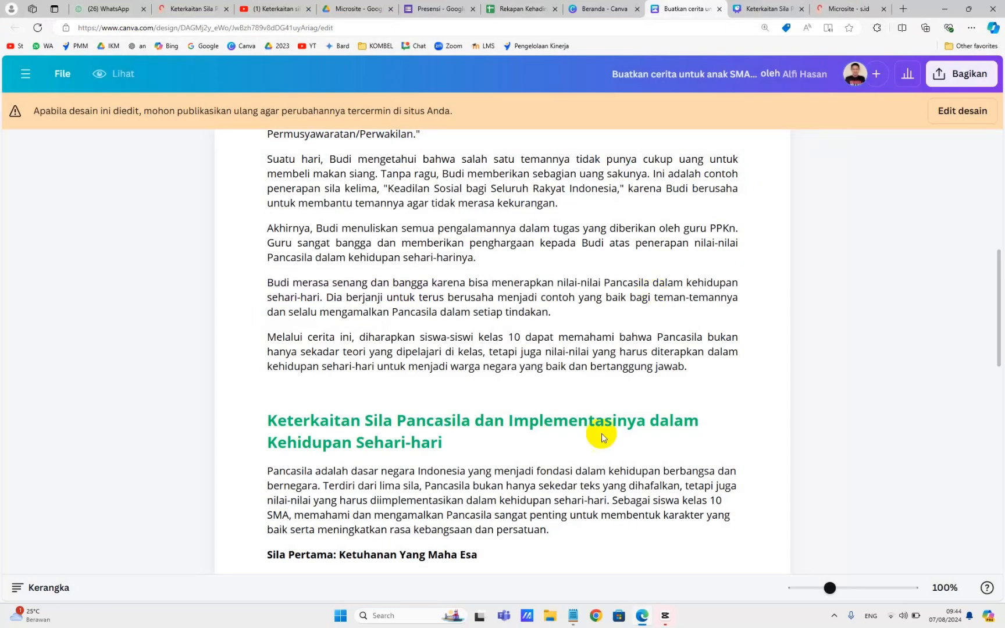
Switch to the Notepad notes, add a colon after "Bahan Bacaan" in item 5 and paste the copied website link, followed by a line break
{"action": "mouse_move", "coordinate": [650, 617]}
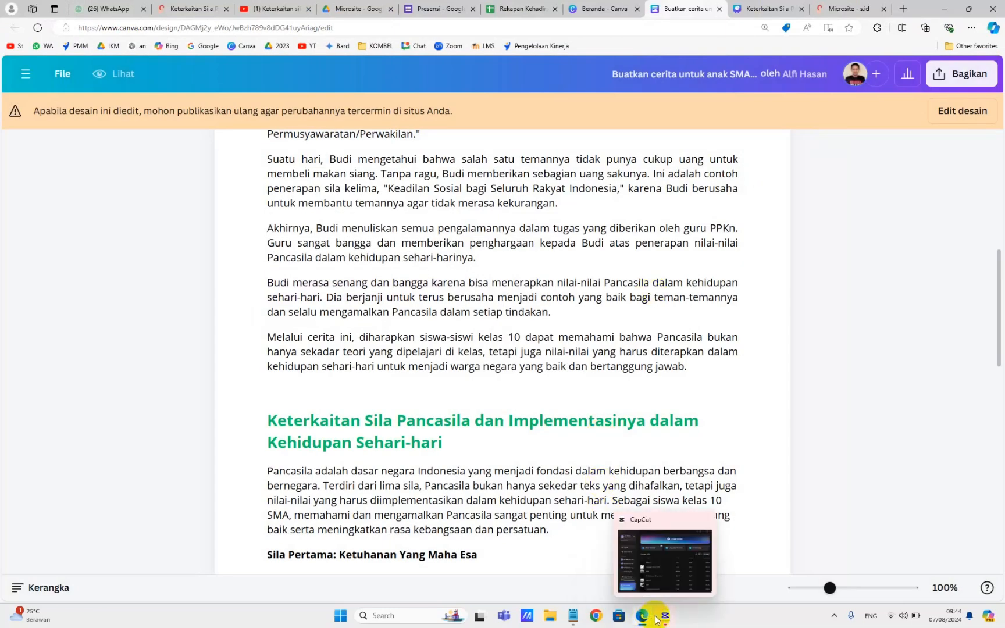
{"action": "left_click", "coordinate": [562, 576]}
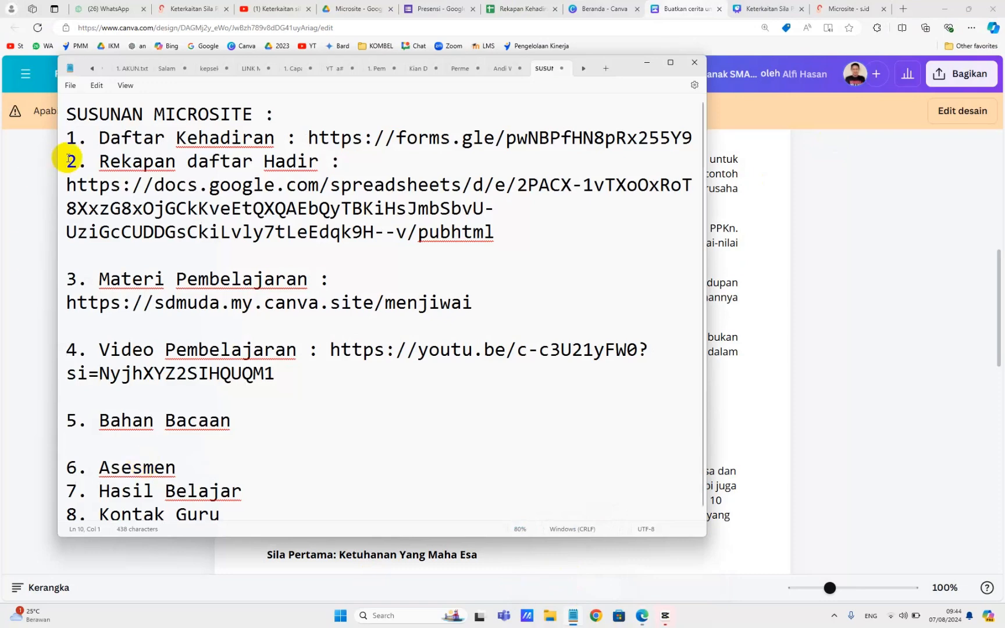
{"action": "left_click", "coordinate": [256, 415]}
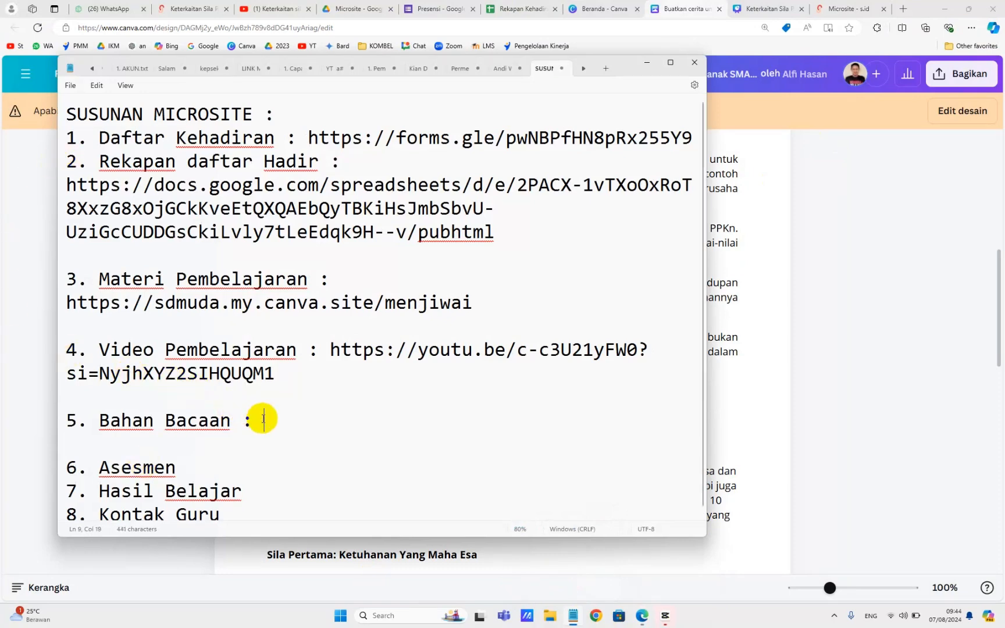
{"action": "right_click", "coordinate": [261, 416]}
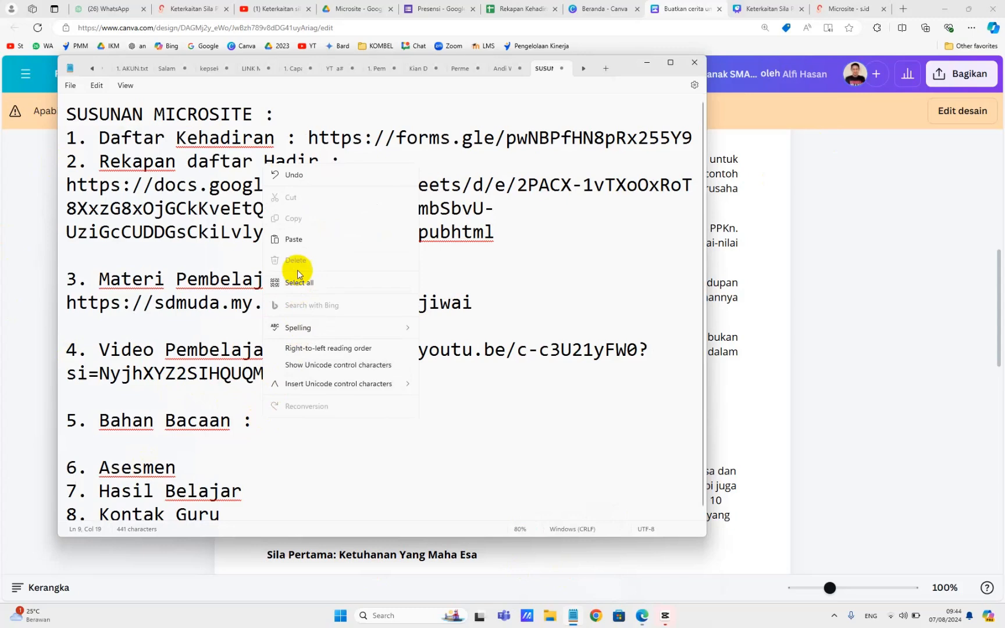
{"action": "left_click", "coordinate": [294, 239]}
{"action": "key", "text": "Return"}
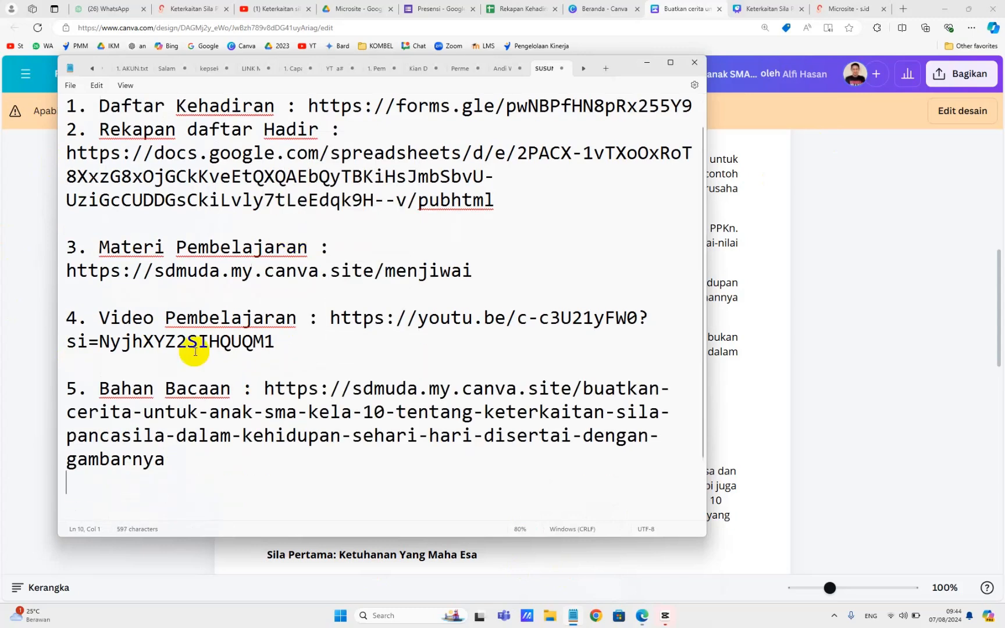
Add a space after "Asesmen" in item 6 of the notes and go back over the list from item 1
{"action": "left_click", "coordinate": [172, 412]}
{"action": "scroll", "coordinate": [125, 372], "scroll_direction": "down", "scroll_amount": 1}
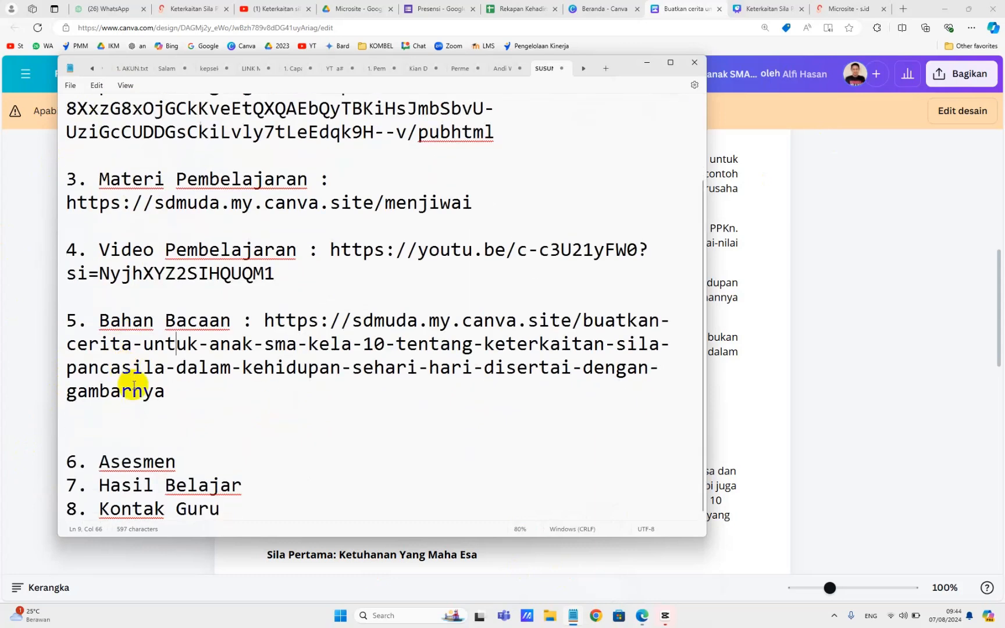
{"action": "left_click", "coordinate": [207, 468]}
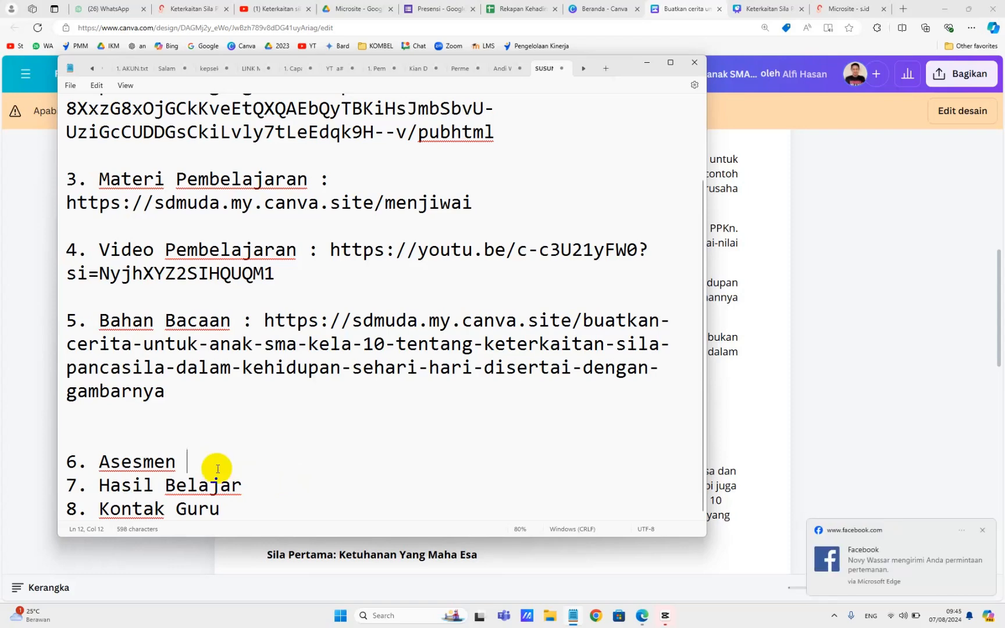
{"action": "scroll", "coordinate": [174, 378], "scroll_direction": "up", "scroll_amount": 3}
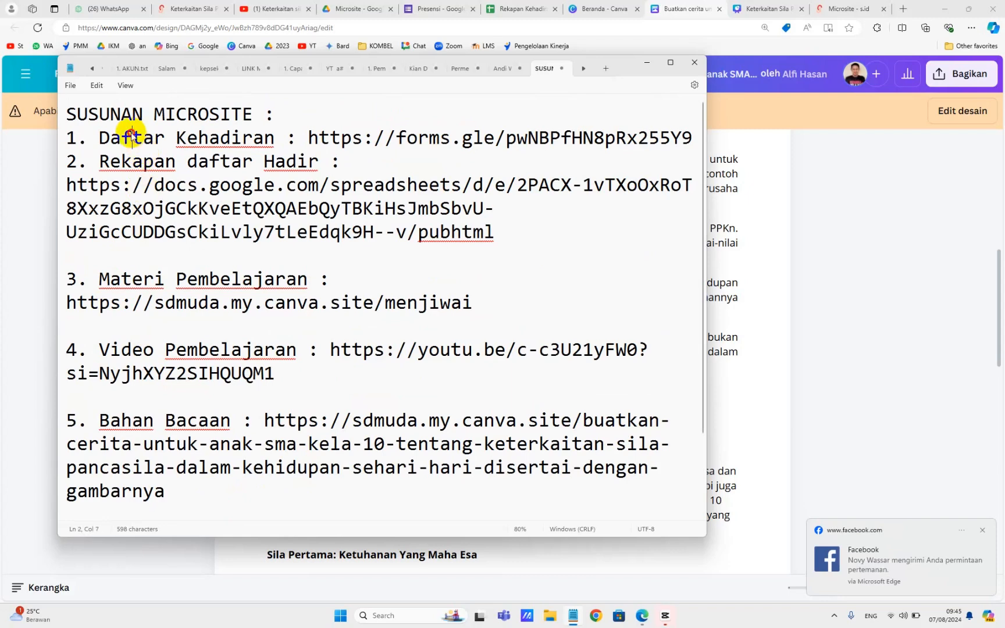
{"action": "left_click_drag", "start_coordinate": [132, 138], "coordinate": [213, 156]}
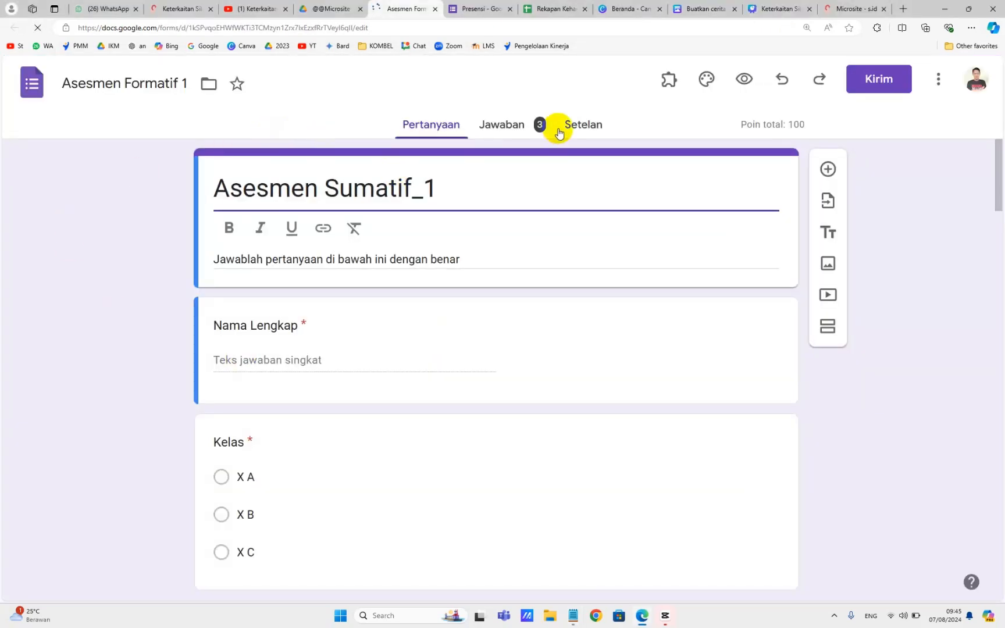
Look through the Asesmen Sumatif_1 form's title, the Nama Lengkap and Kelas fields and the first multiple-choice question
{"action": "left_click", "coordinate": [299, 186]}
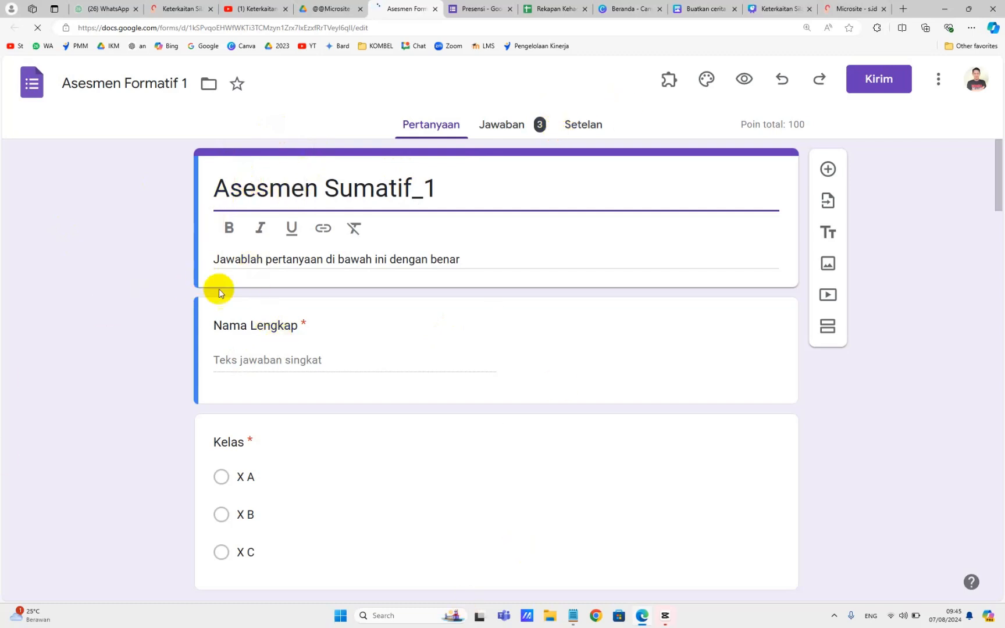
{"action": "left_click_drag", "start_coordinate": [242, 184], "coordinate": [375, 185]}
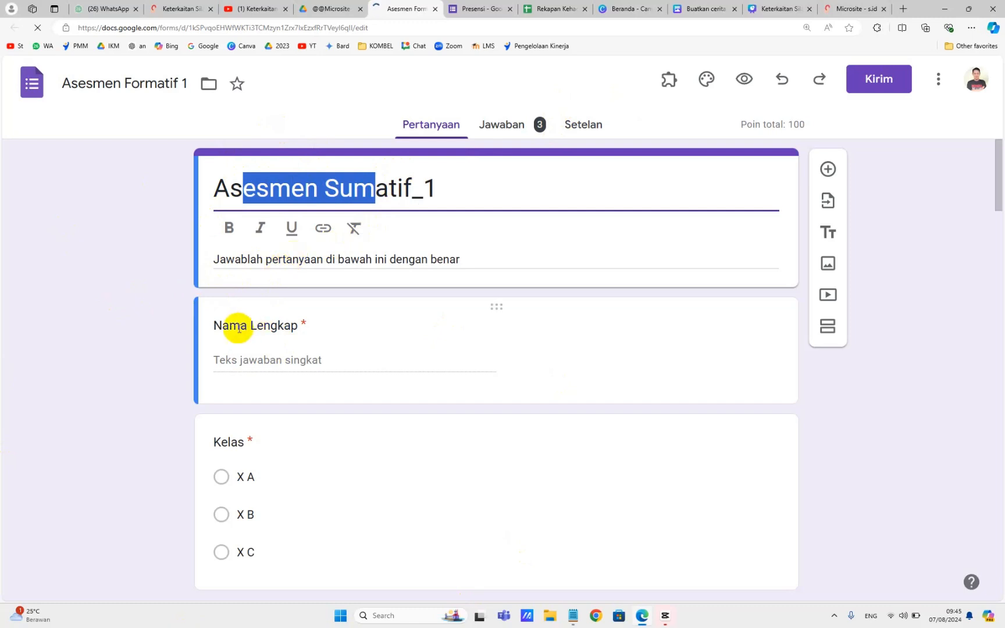
{"action": "left_click", "coordinate": [269, 324]}
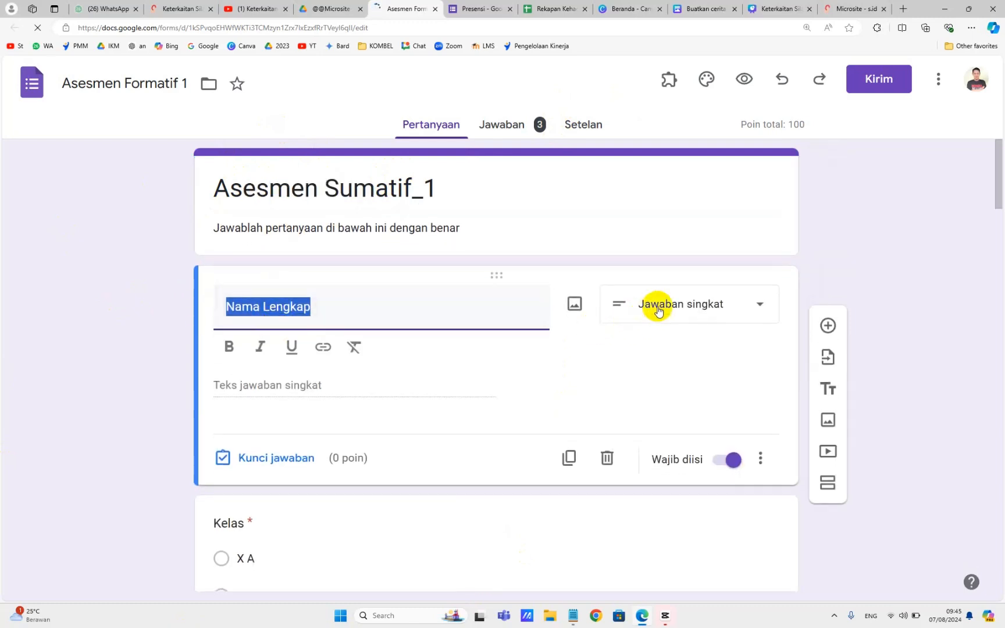
{"action": "scroll", "coordinate": [291, 392], "scroll_direction": "down", "scroll_amount": 3}
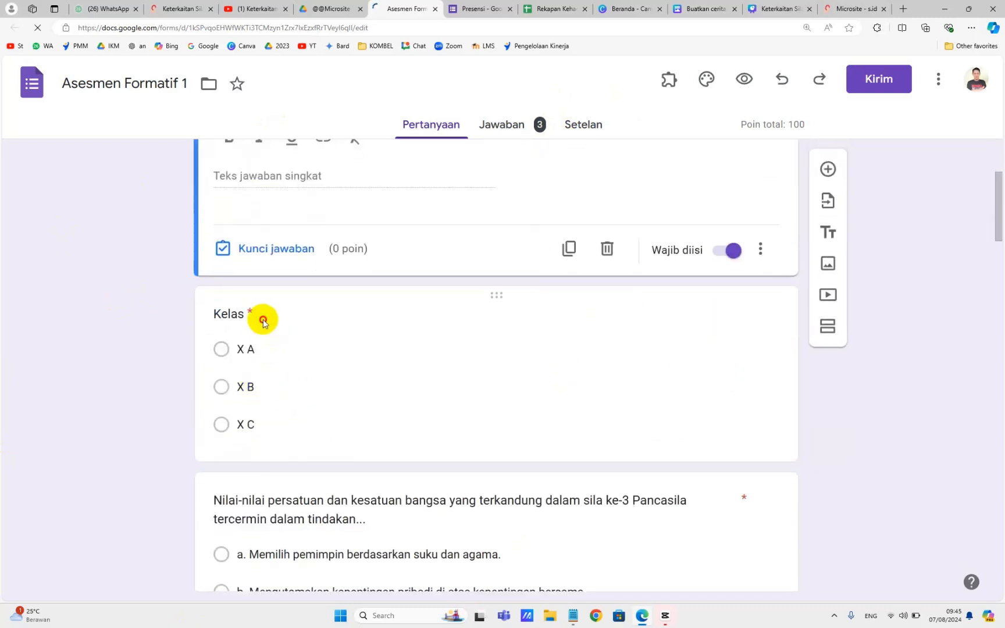
{"action": "left_click", "coordinate": [259, 319]}
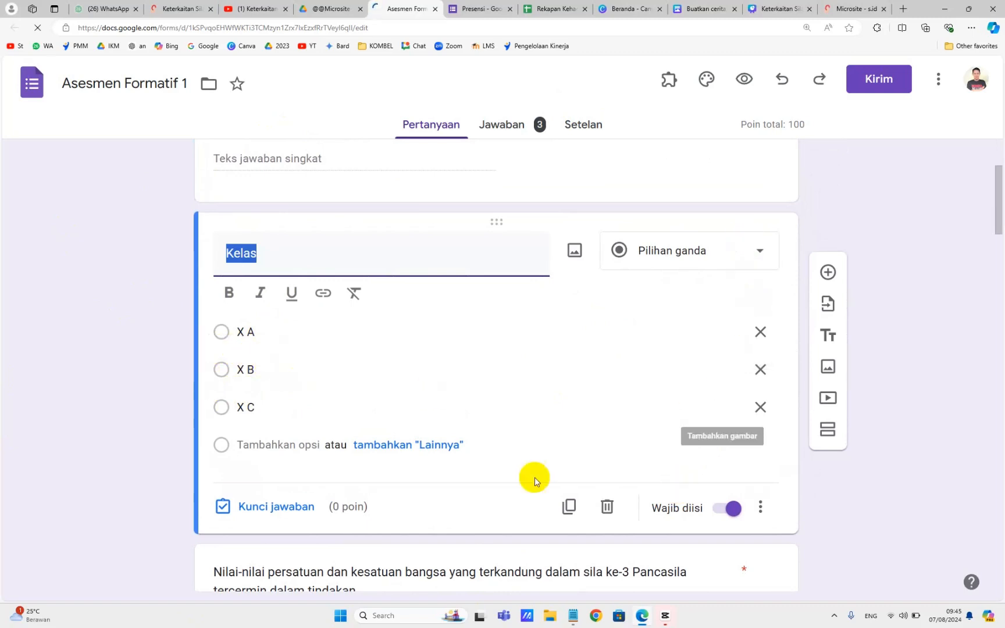
{"action": "scroll", "coordinate": [381, 448], "scroll_direction": "down", "scroll_amount": 5}
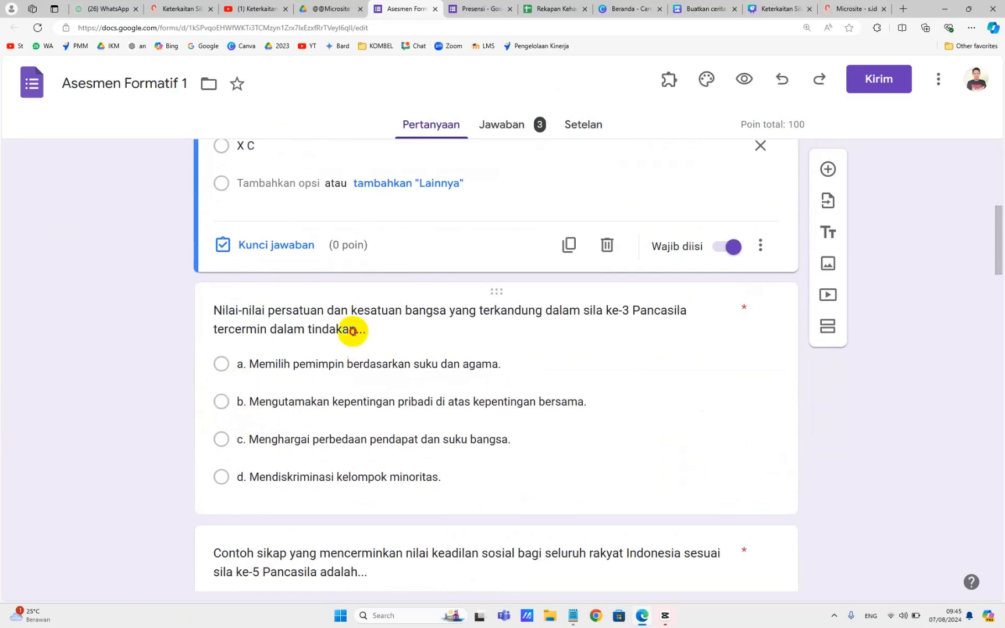
{"action": "left_click", "coordinate": [343, 328]}
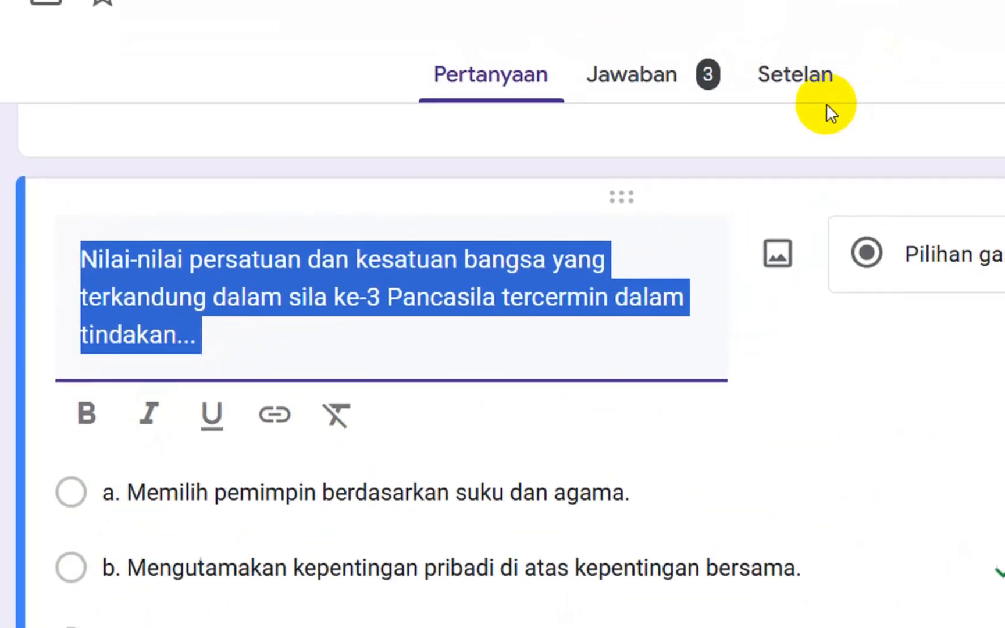
Examine the "Jadikan ini sebagai kuis" option in the form's settings and return to the questions
{"action": "left_click", "coordinate": [789, 168]}
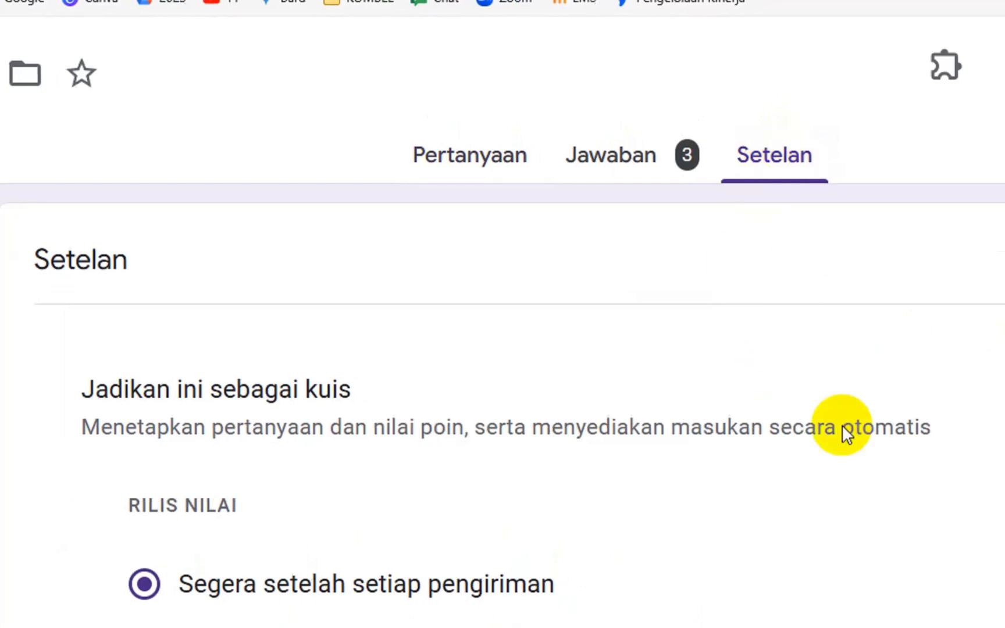
{"action": "left_click", "coordinate": [854, 434]}
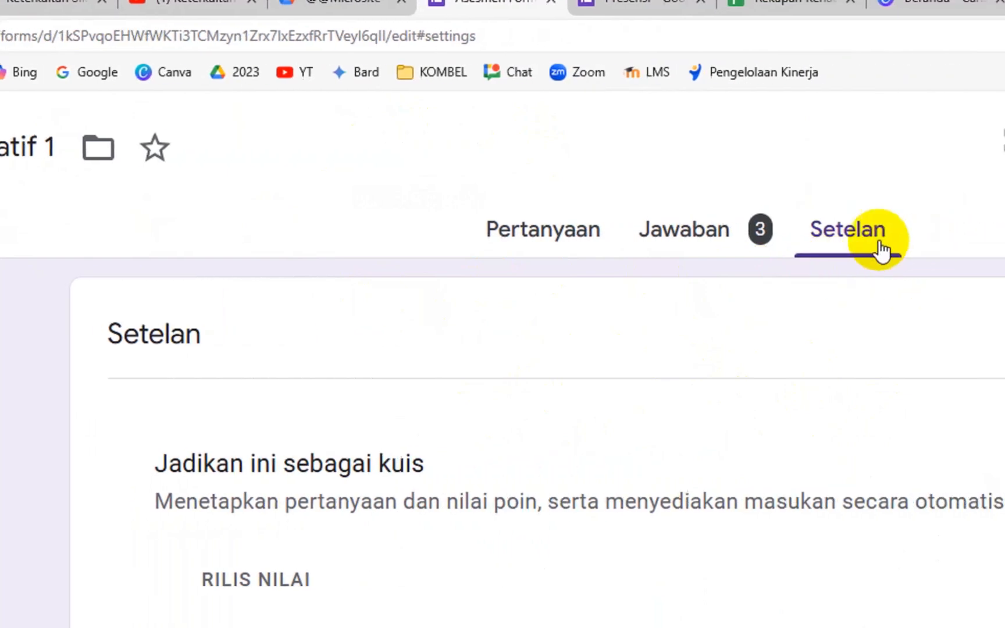
{"action": "left_click", "coordinate": [850, 474]}
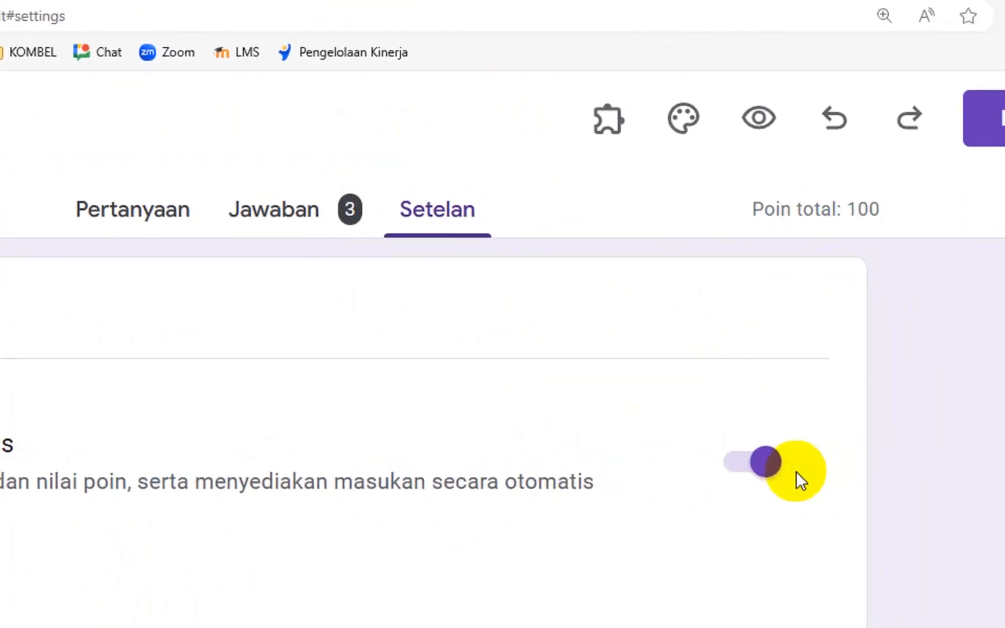
{"action": "left_click", "coordinate": [132, 213]}
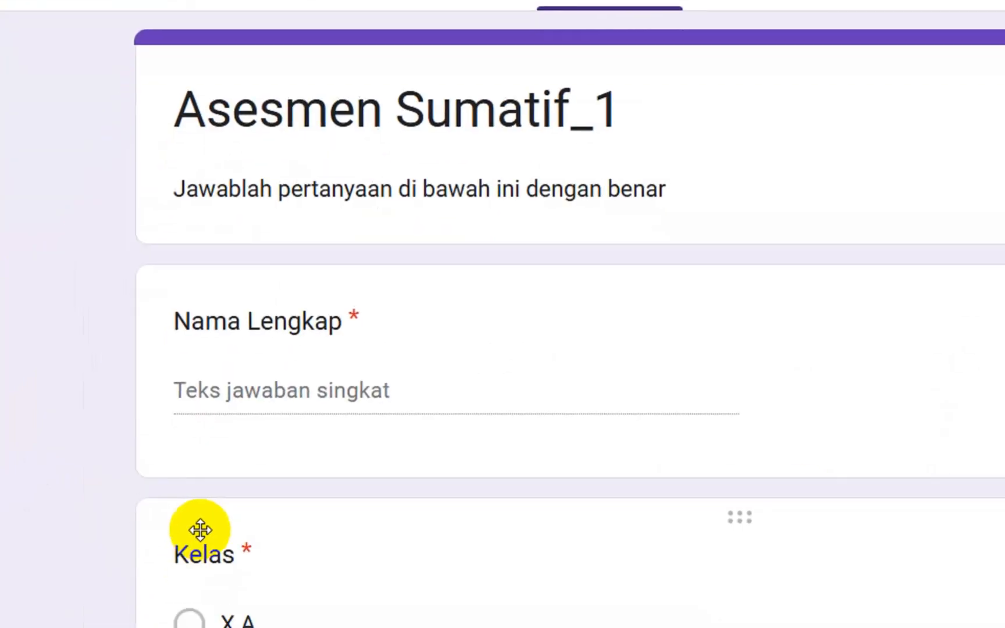
Review the first question's answer options and points, and look through the remaining questions down to the one about current social problems
{"action": "scroll", "coordinate": [376, 575], "scroll_direction": "down", "scroll_amount": 3}
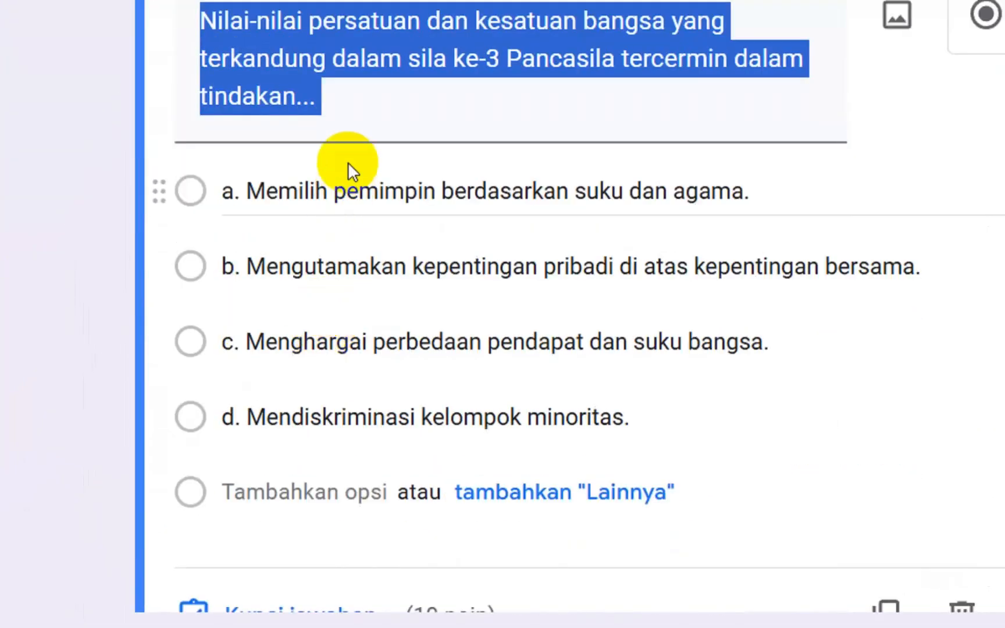
{"action": "left_click", "coordinate": [341, 144]}
{"action": "left_click", "coordinate": [341, 145]}
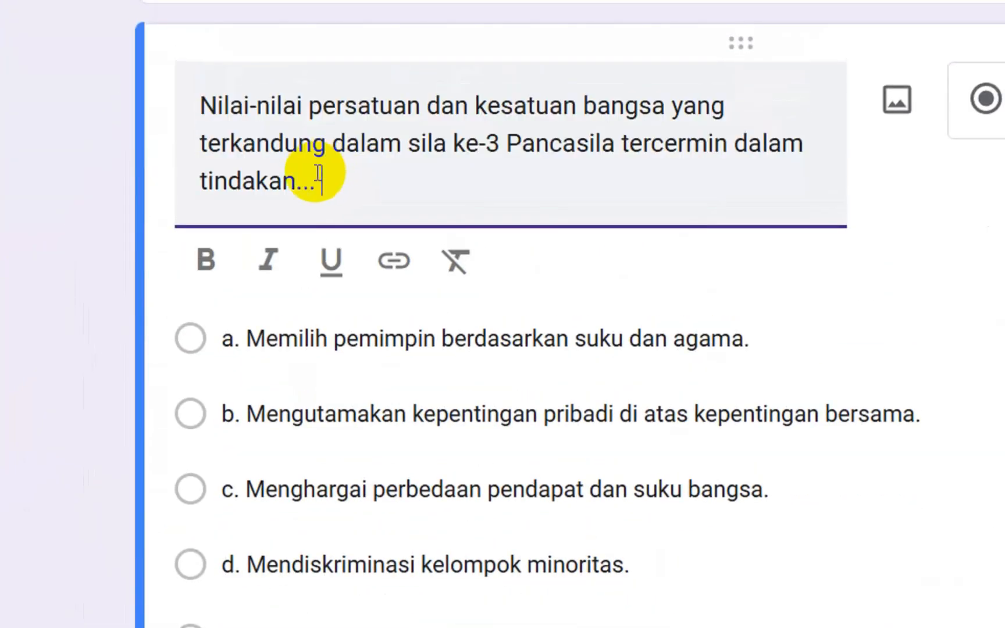
{"action": "scroll", "coordinate": [317, 173], "scroll_direction": "down", "scroll_amount": 3}
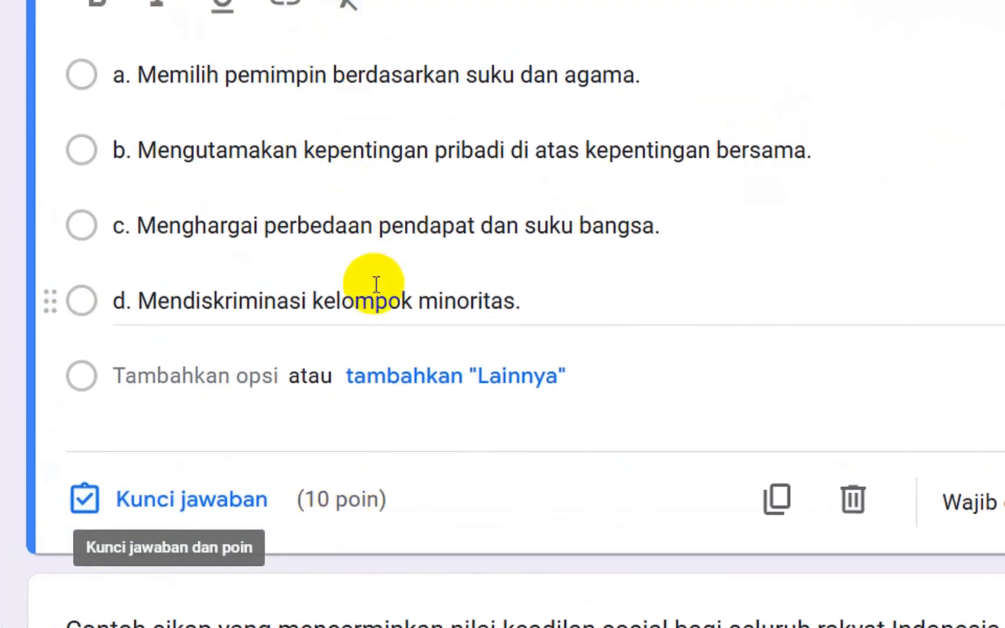
{"action": "scroll", "coordinate": [376, 285], "scroll_direction": "down", "scroll_amount": 20}
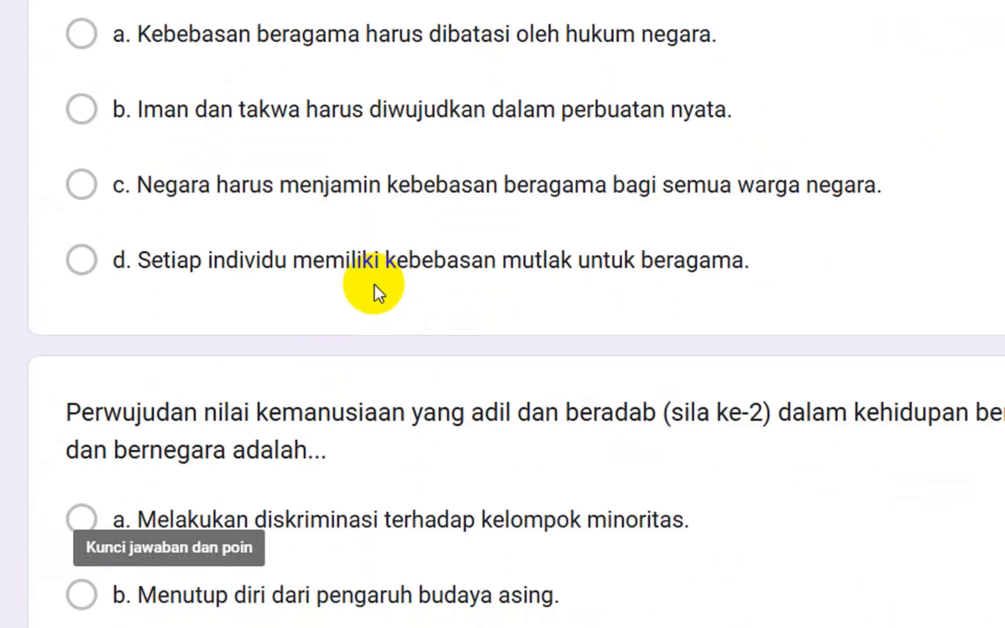
{"action": "scroll", "coordinate": [374, 283], "scroll_direction": "down", "scroll_amount": 10}
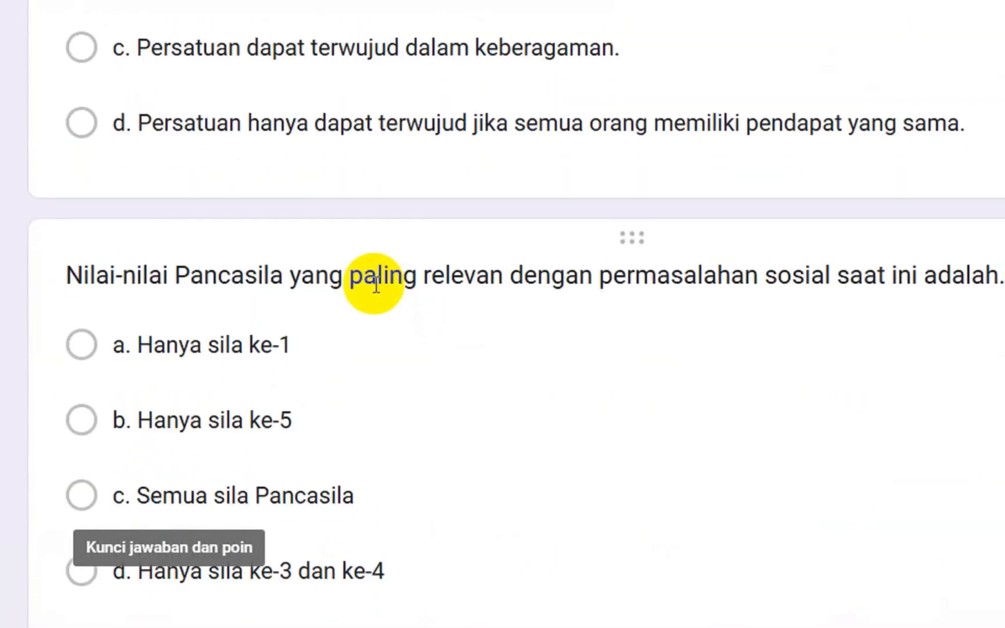
{"action": "left_click", "coordinate": [574, 450]}
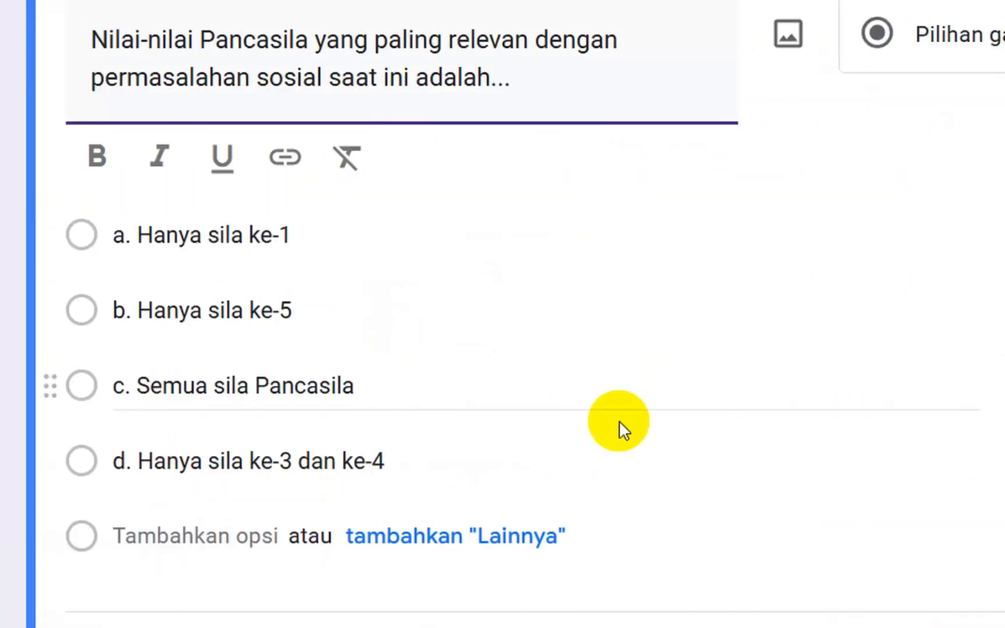
{"action": "scroll", "coordinate": [500, 372], "scroll_direction": "up", "scroll_amount": 5}
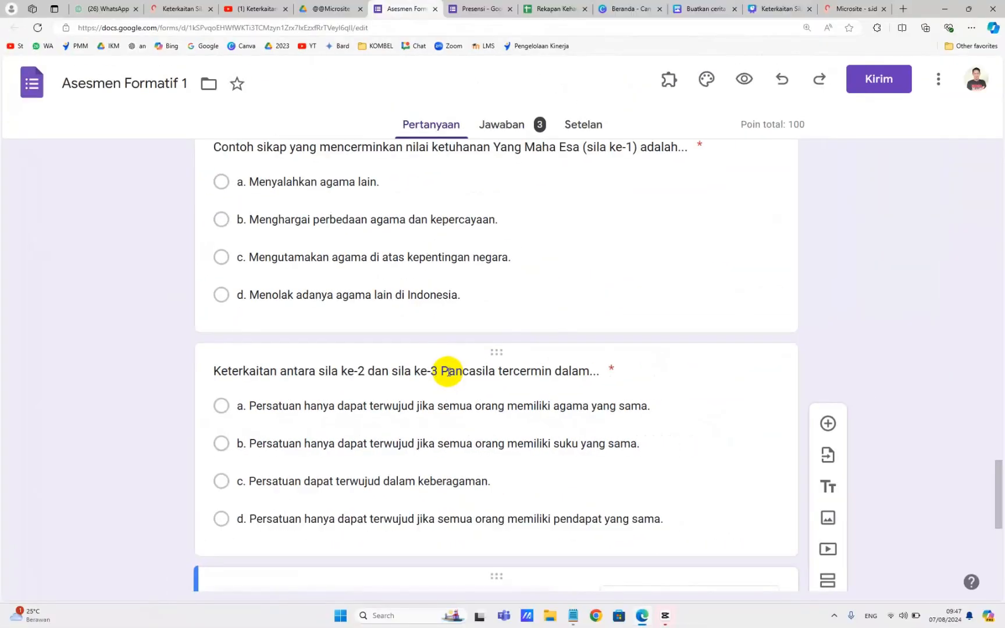
{"action": "scroll", "coordinate": [536, 301], "scroll_direction": "up", "scroll_amount": 5}
{"action": "scroll", "coordinate": [449, 375], "scroll_direction": "up", "scroll_amount": 20}
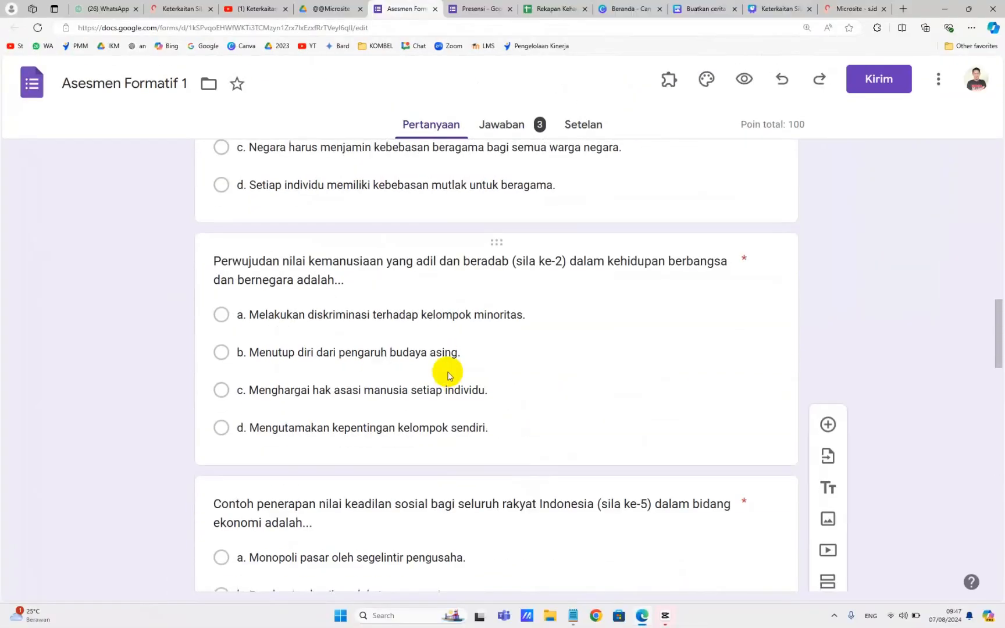
{"action": "scroll", "coordinate": [448, 375], "scroll_direction": "up", "scroll_amount": 6}
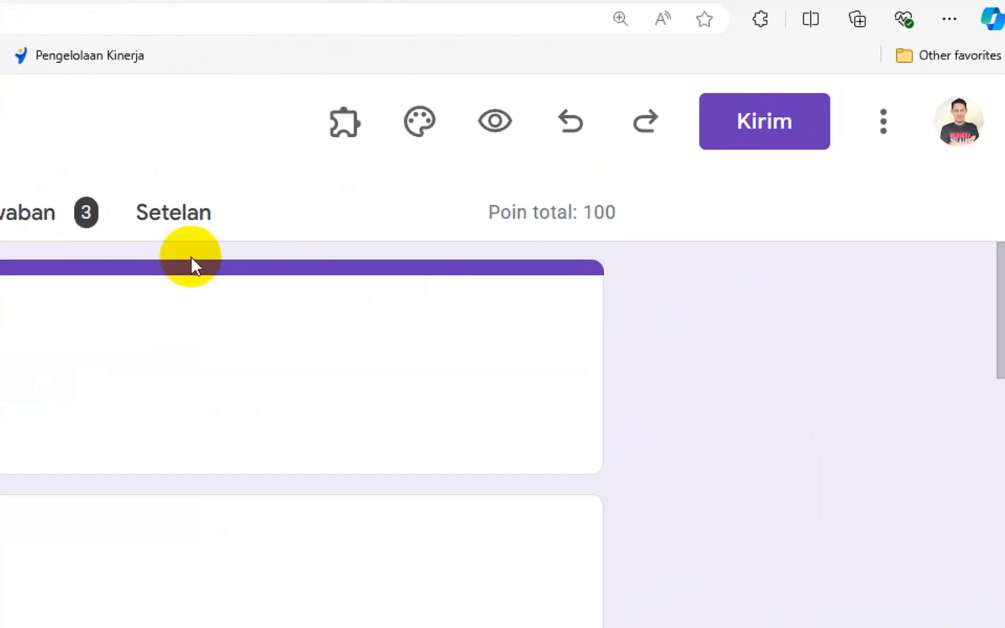
Expand the "Jawaban" section of the form settings and enable "Batasi ke 1 jawaban"
{"action": "left_click", "coordinate": [207, 216]}
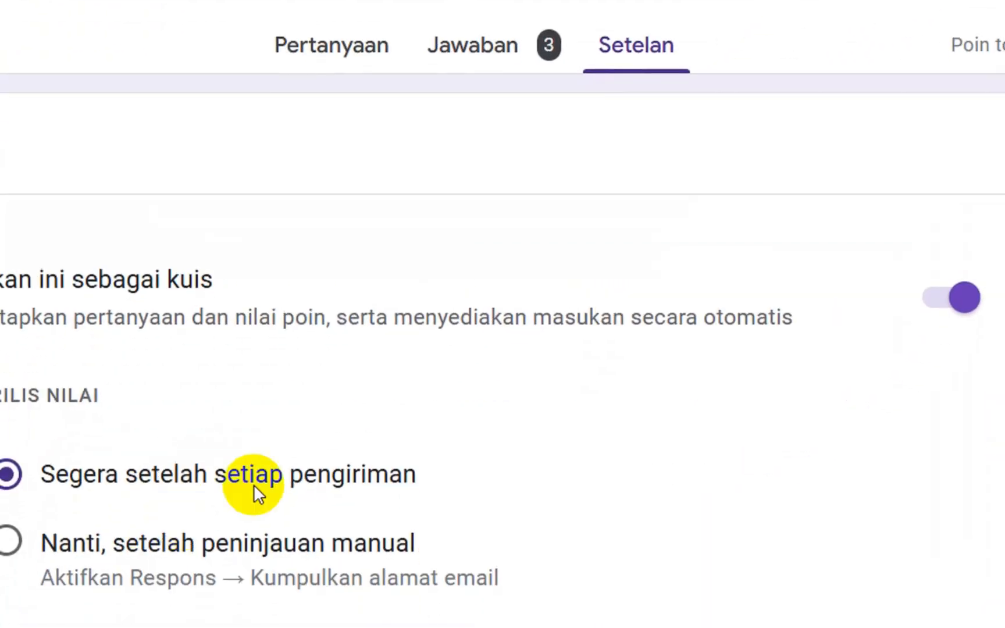
{"action": "scroll", "coordinate": [151, 527], "scroll_direction": "down", "scroll_amount": 3}
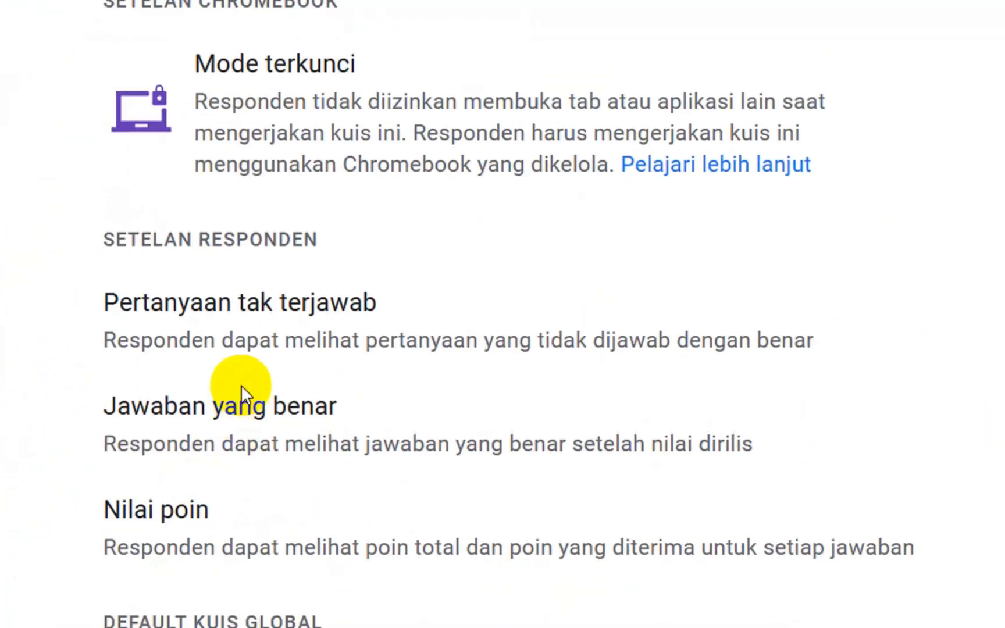
{"action": "scroll", "coordinate": [222, 330], "scroll_direction": "down", "scroll_amount": 4}
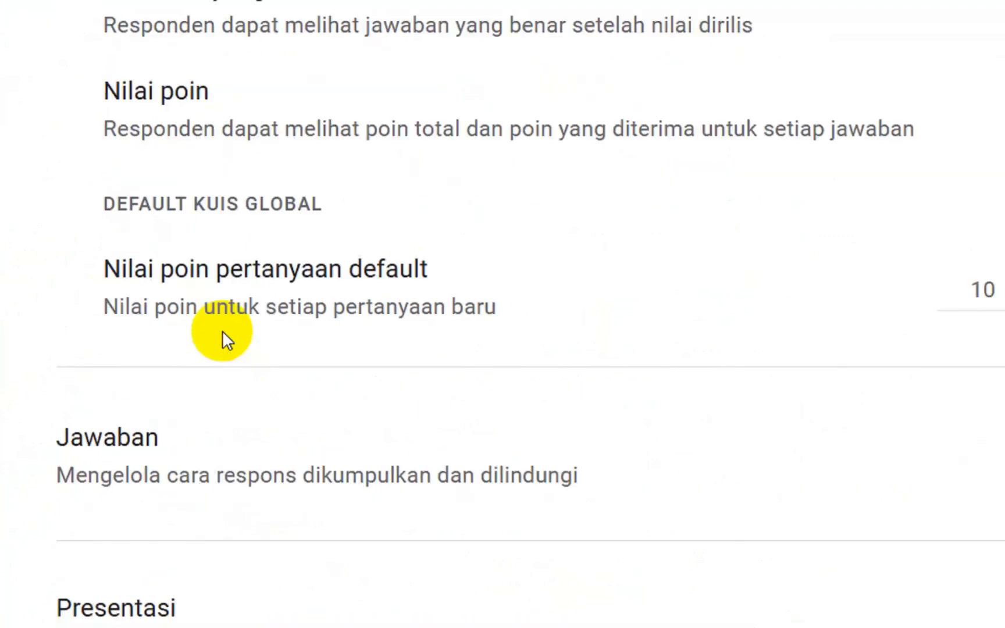
{"action": "left_click", "coordinate": [841, 446]}
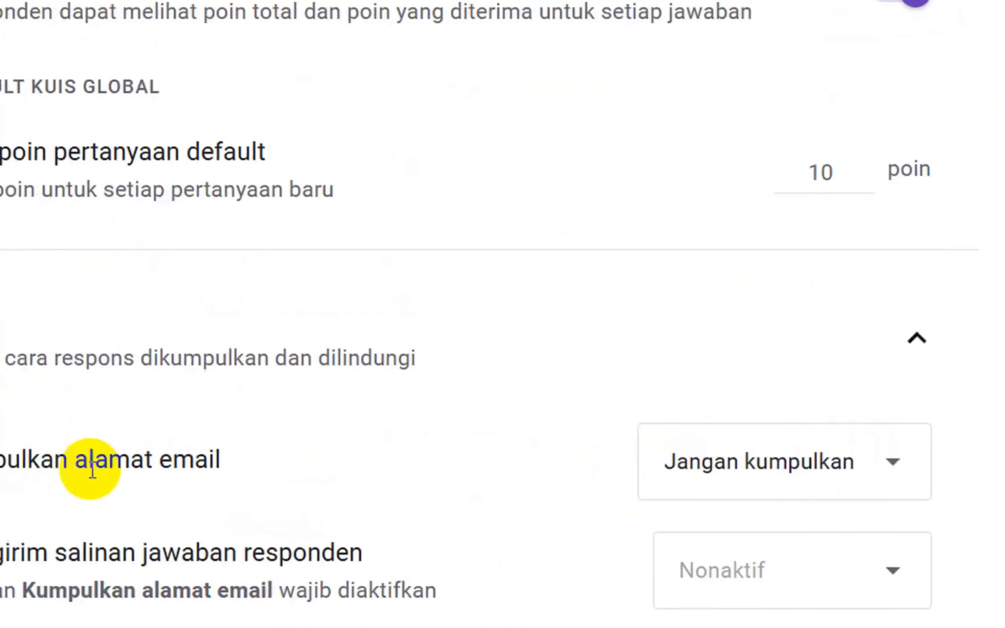
{"action": "scroll", "coordinate": [92, 471], "scroll_direction": "down", "scroll_amount": 5}
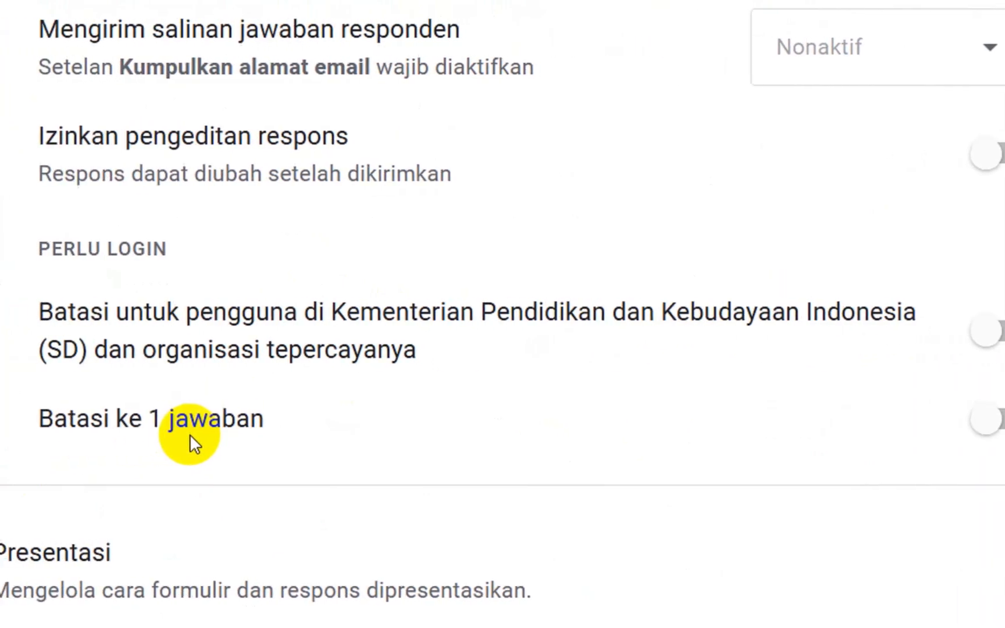
{"action": "left_click", "coordinate": [998, 418]}
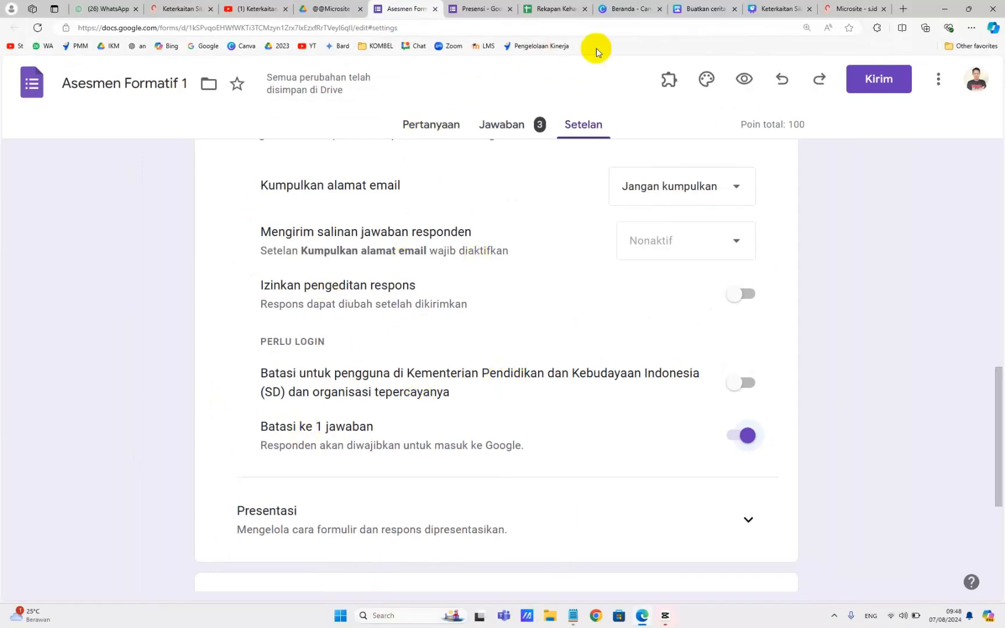
Copy the assessment form's sharing link with "Persingkat URL" enabled and close the "Kirim formulir" dialog
{"action": "left_click", "coordinate": [879, 82]}
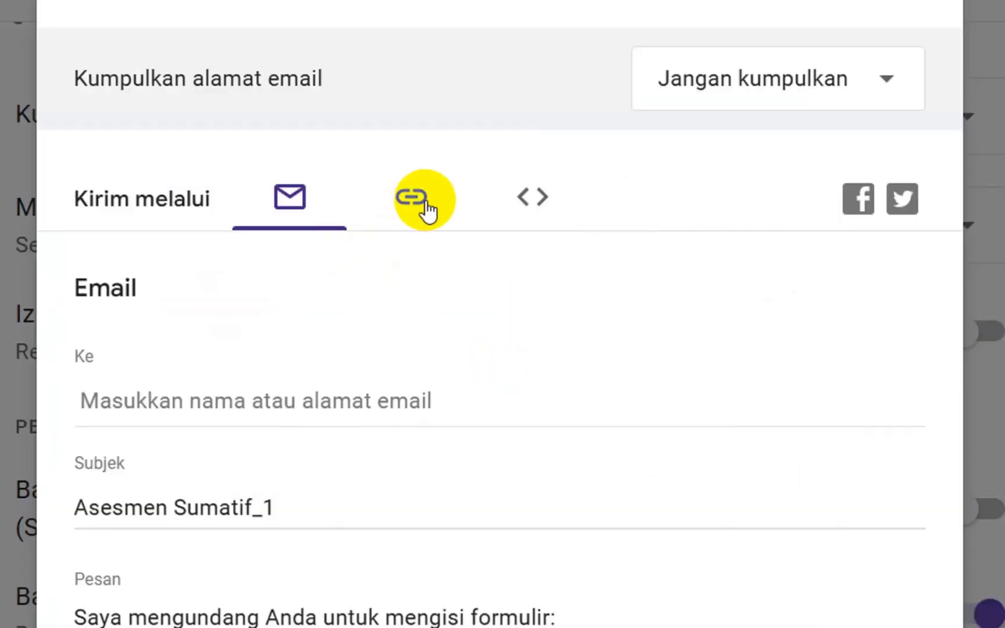
{"action": "left_click", "coordinate": [457, 228]}
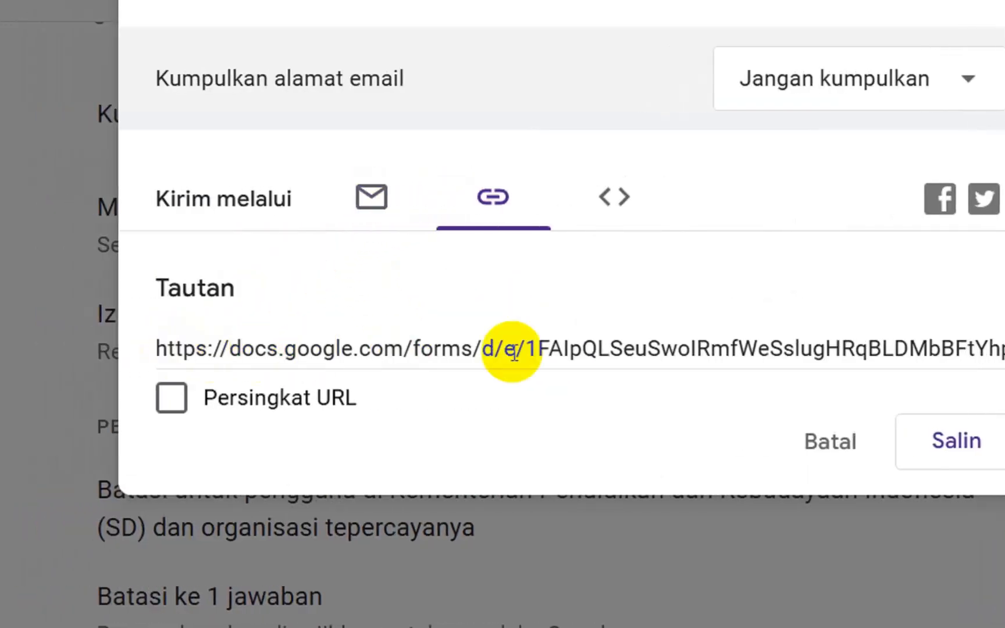
{"action": "left_click", "coordinate": [178, 397]}
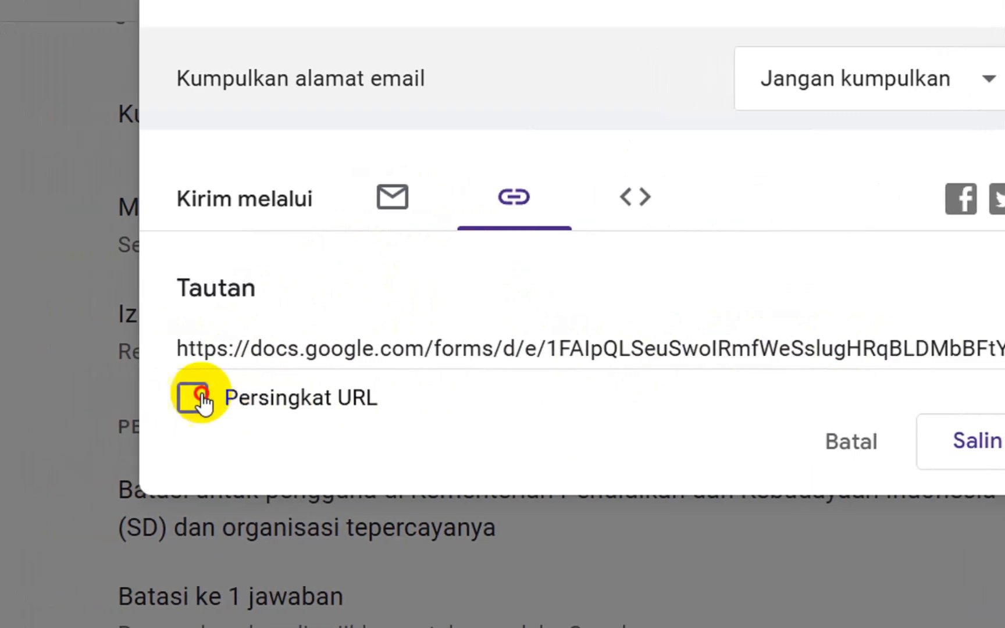
{"action": "right_click", "coordinate": [329, 351]}
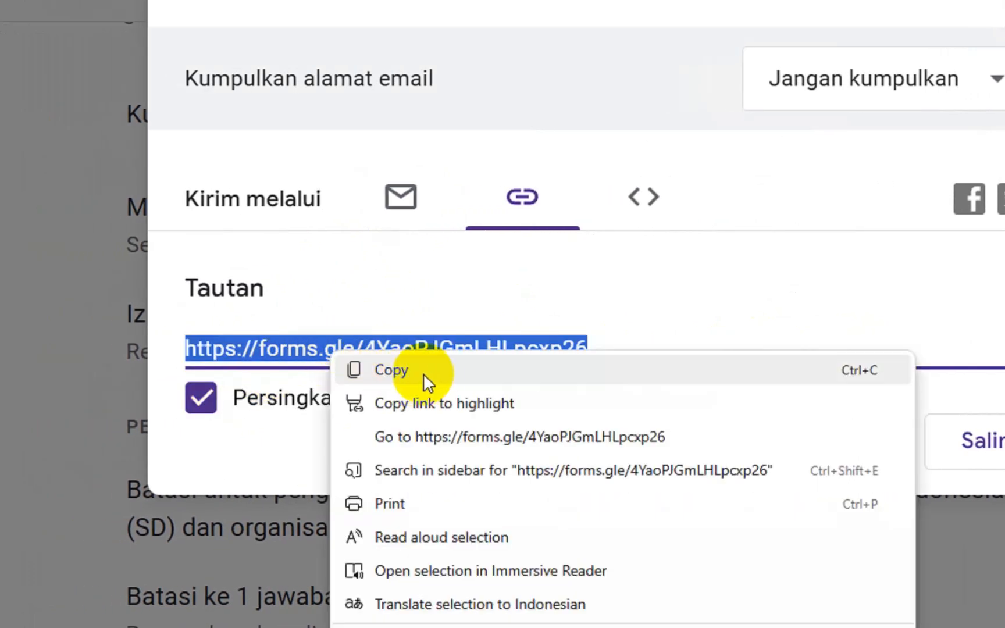
{"action": "left_click", "coordinate": [424, 372]}
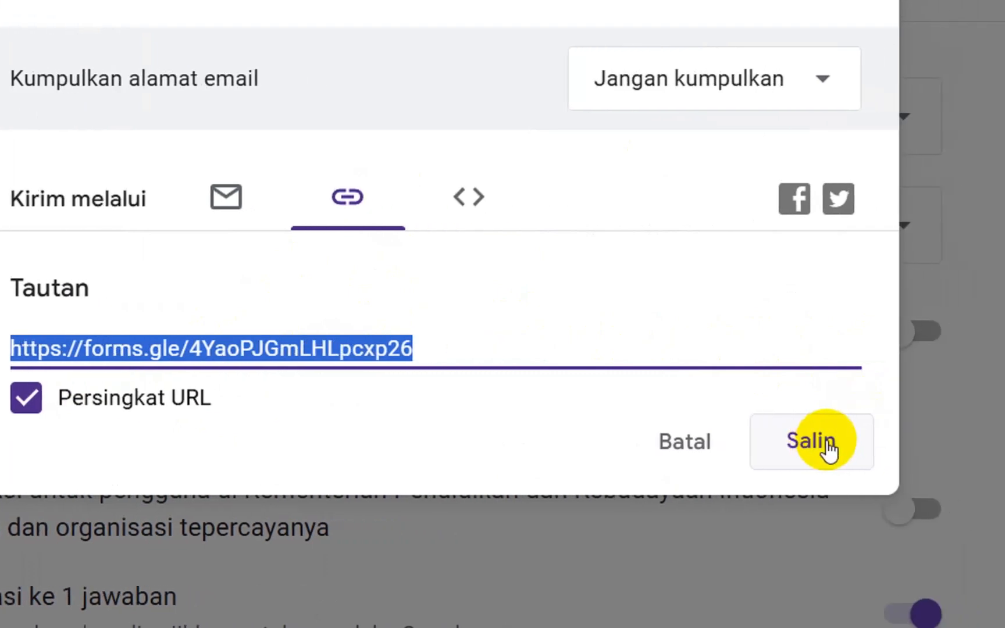
{"action": "left_click", "coordinate": [827, 449]}
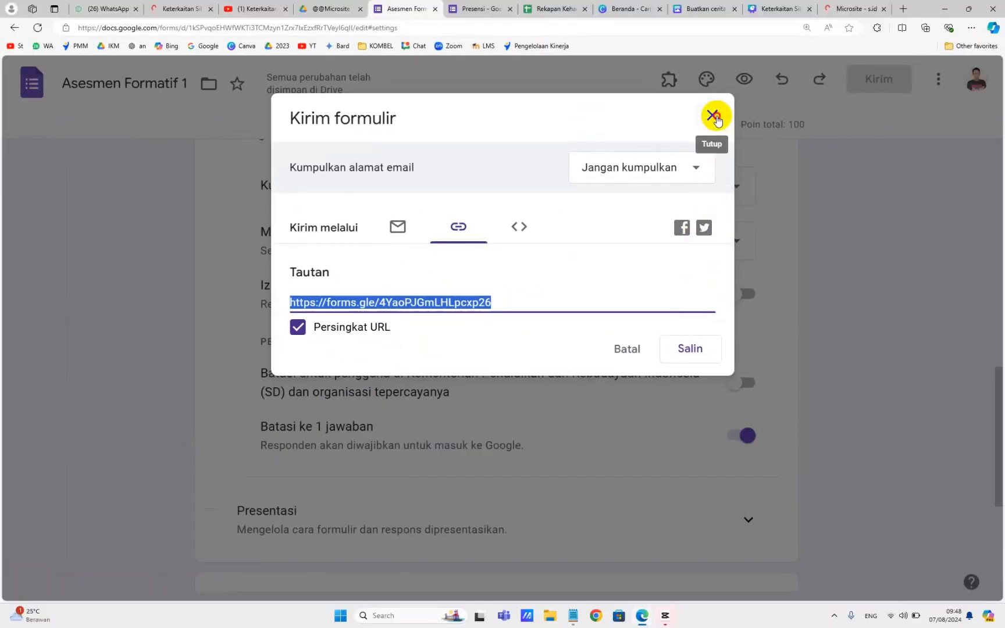
{"action": "left_click", "coordinate": [714, 116]}
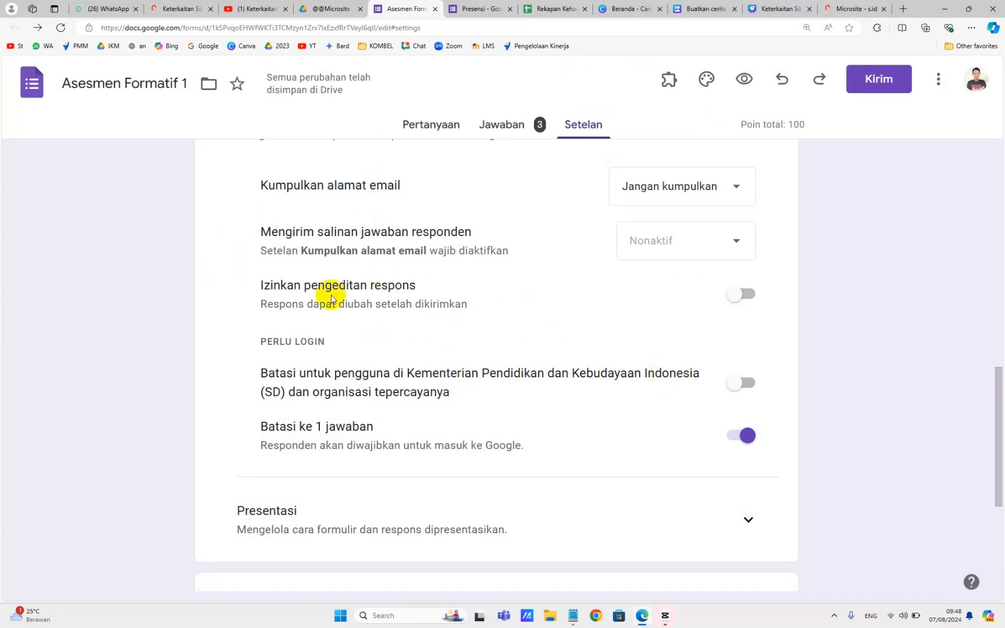
In the notes, paste the copied assessment form link after "6. Asesmen :" and add a colon after "7. Hasil Belajar"
{"action": "left_click", "coordinate": [573, 615]}
{"action": "scroll", "coordinate": [67, 359], "scroll_direction": "down", "scroll_amount": 2}
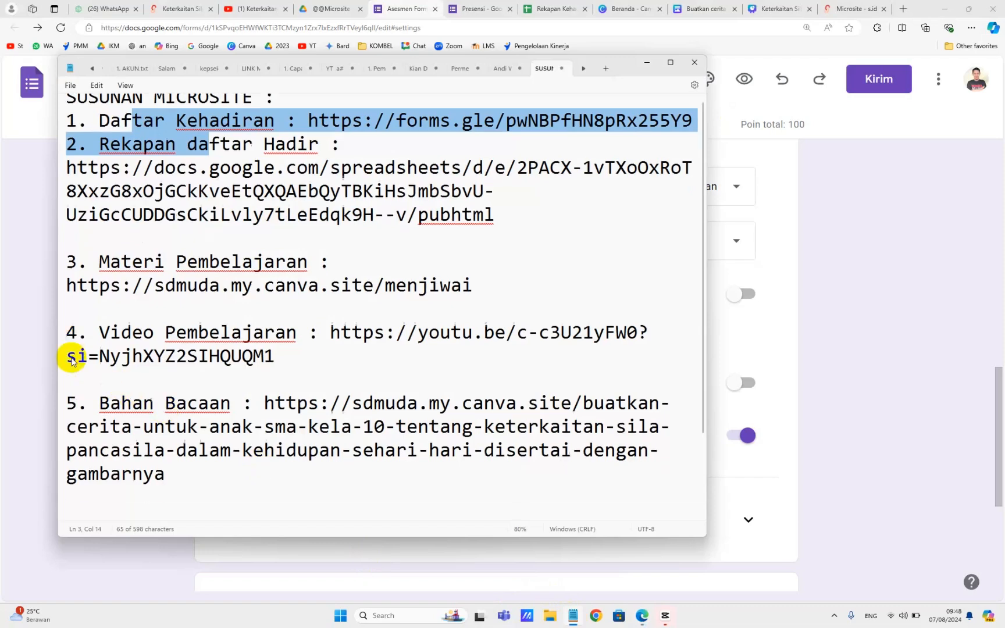
{"action": "left_click", "coordinate": [232, 470]}
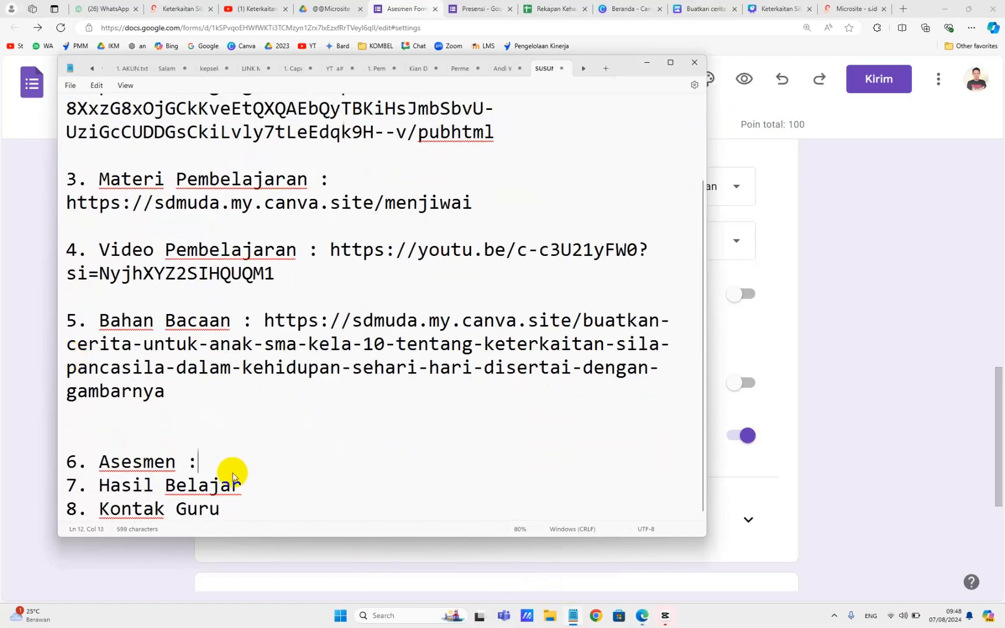
{"action": "type", "text": ":"}
{"action": "key", "text": "ctrl+v"}
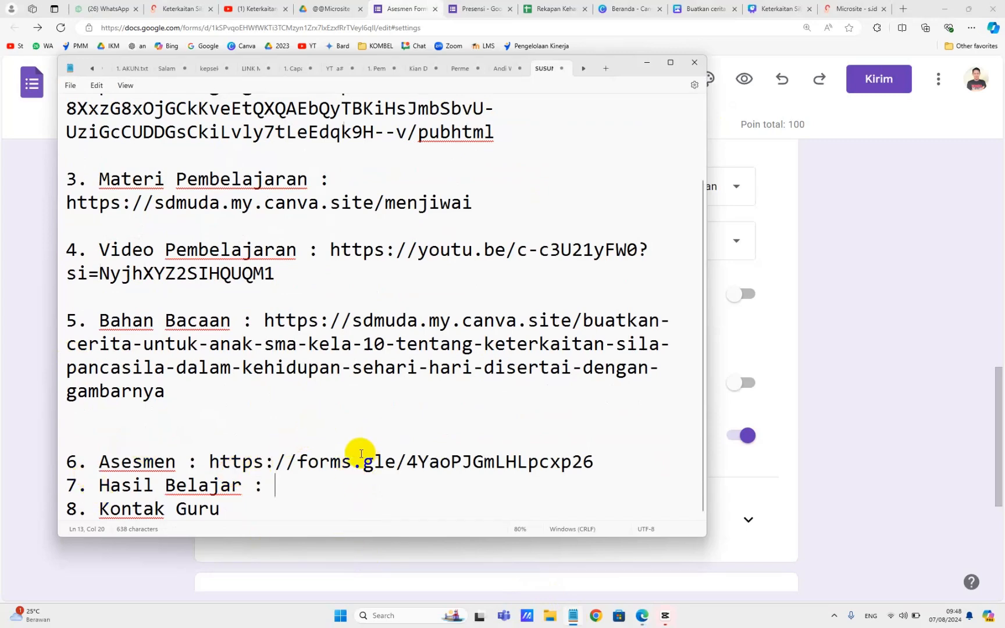
{"action": "left_click_drag", "start_coordinate": [143, 462], "coordinate": [306, 469]}
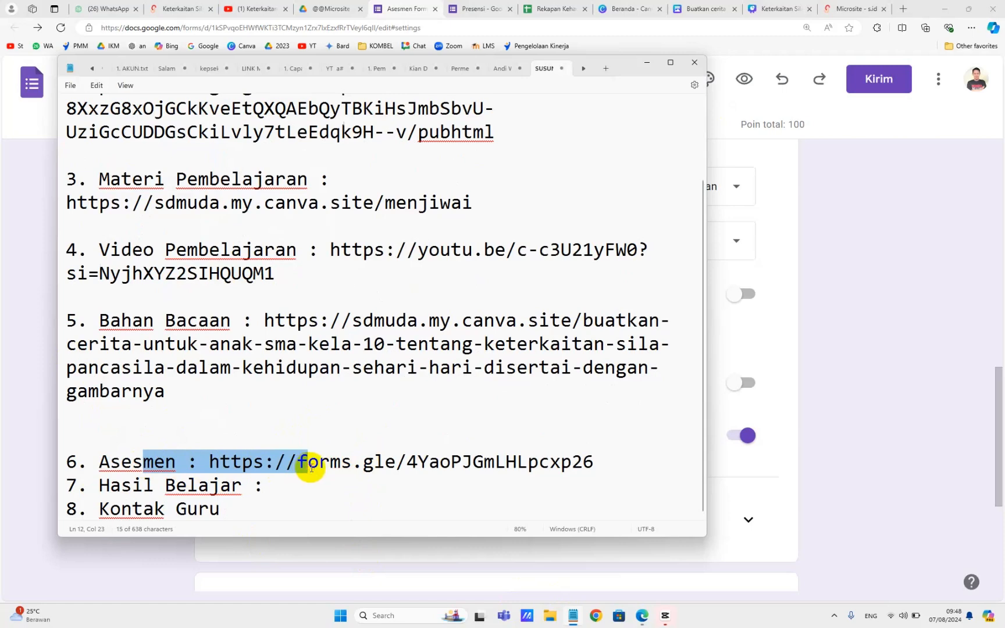
{"action": "left_click_drag", "start_coordinate": [110, 486], "coordinate": [235, 494]}
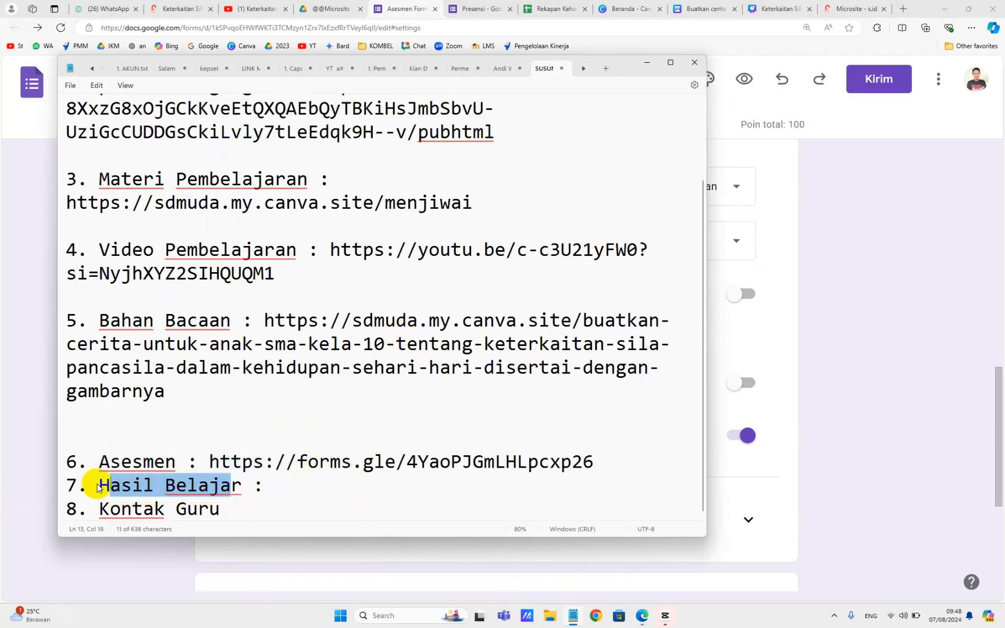
{"action": "left_click_drag", "start_coordinate": [143, 462], "coordinate": [354, 467]}
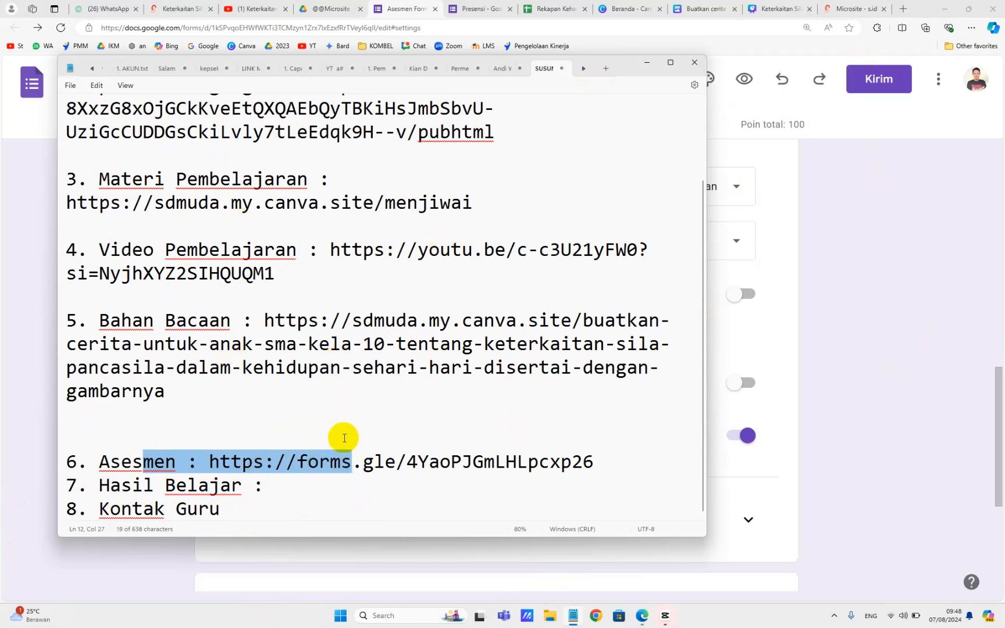
Return to the assessment form and open its responses in the linked spreadsheet
{"action": "left_click", "coordinate": [841, 267]}
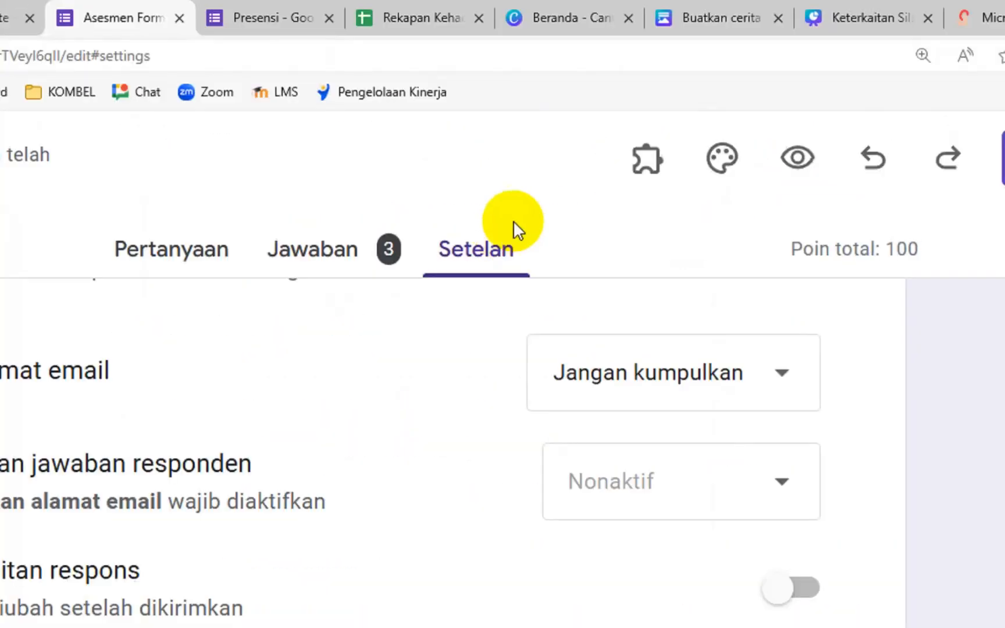
{"action": "left_click", "coordinate": [302, 251]}
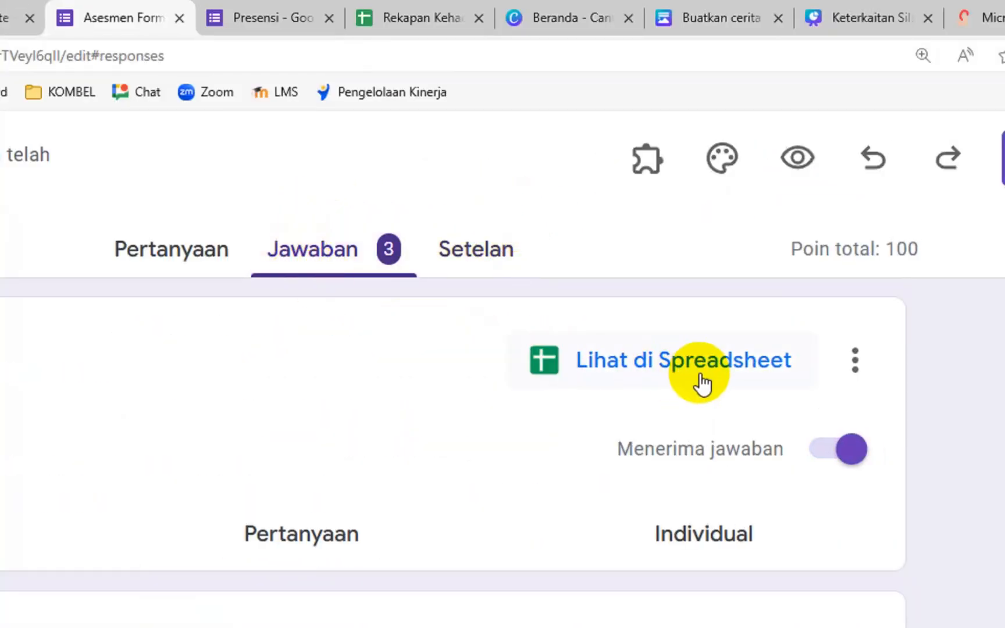
{"action": "left_click", "coordinate": [712, 365]}
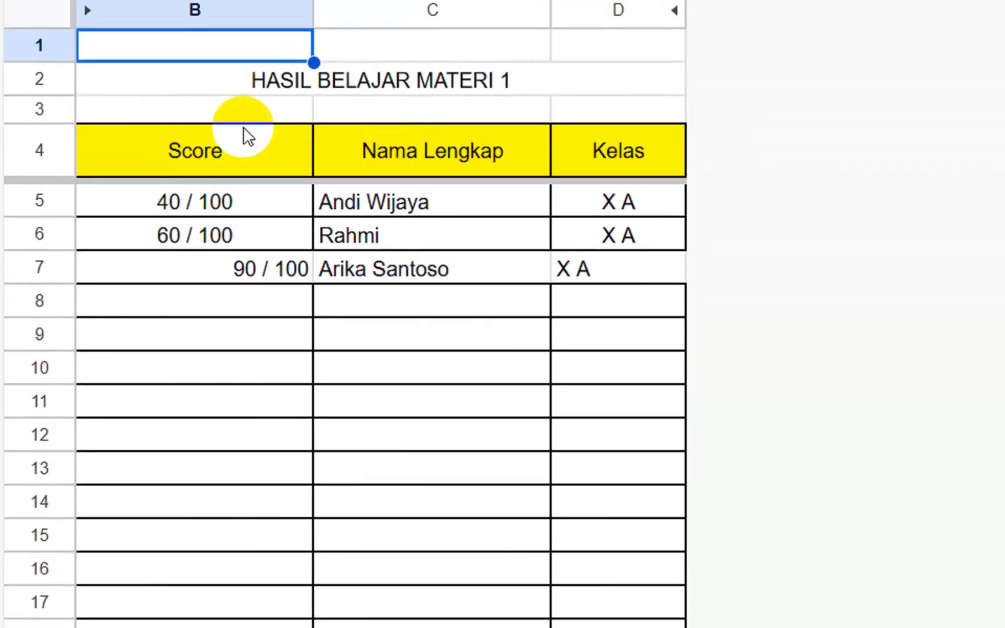
Hide the unused rows 22 to 108 below the bordered score table in the "Cek Nilai" sheet
{"action": "left_click", "coordinate": [320, 104]}
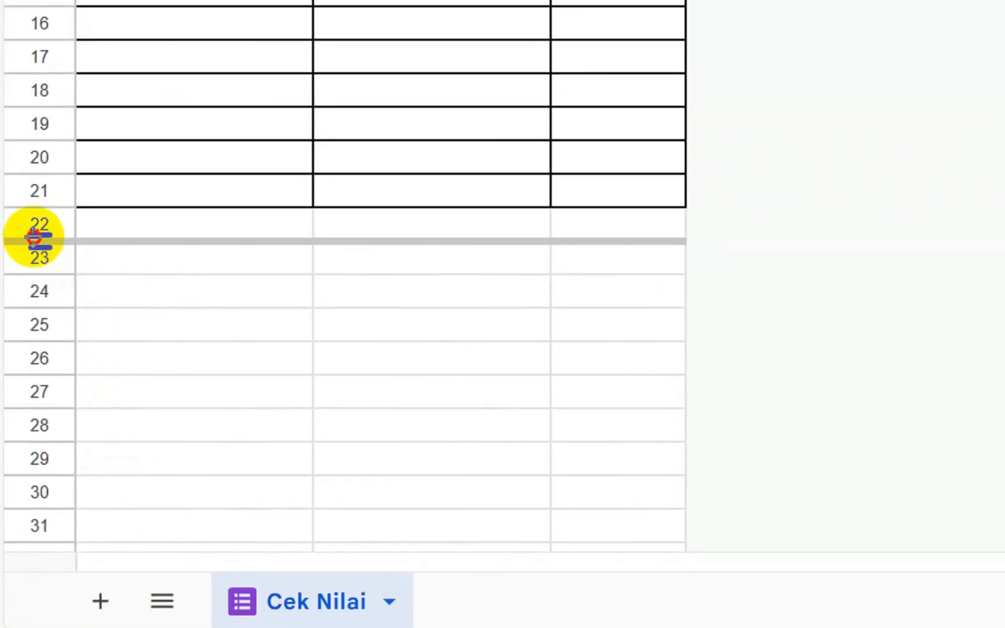
{"action": "left_click", "coordinate": [33, 222]}
{"action": "key", "text": "ctrl+shift+Down"}
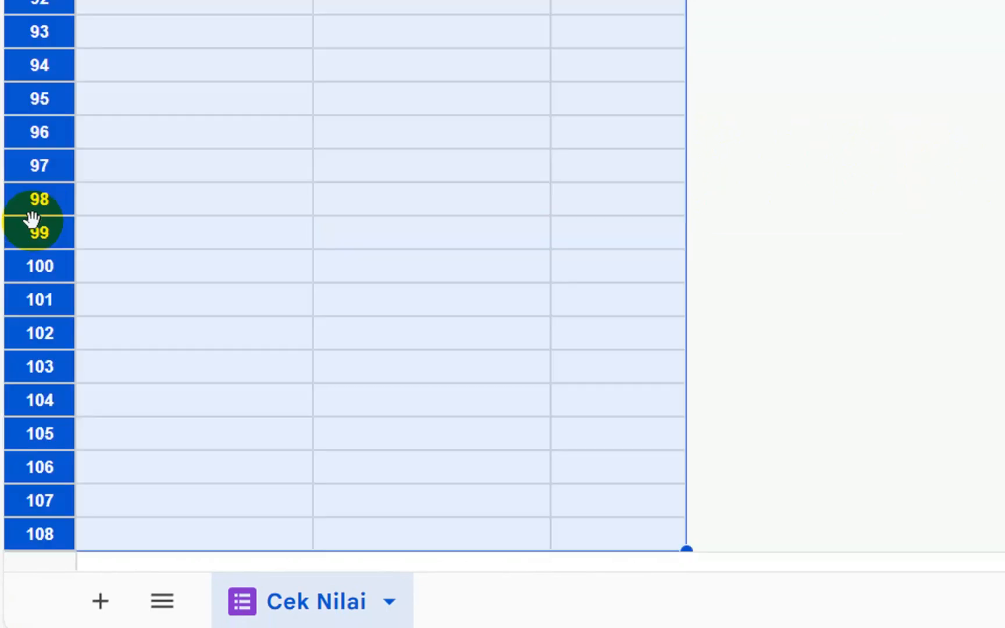
{"action": "right_click", "coordinate": [150, 213]}
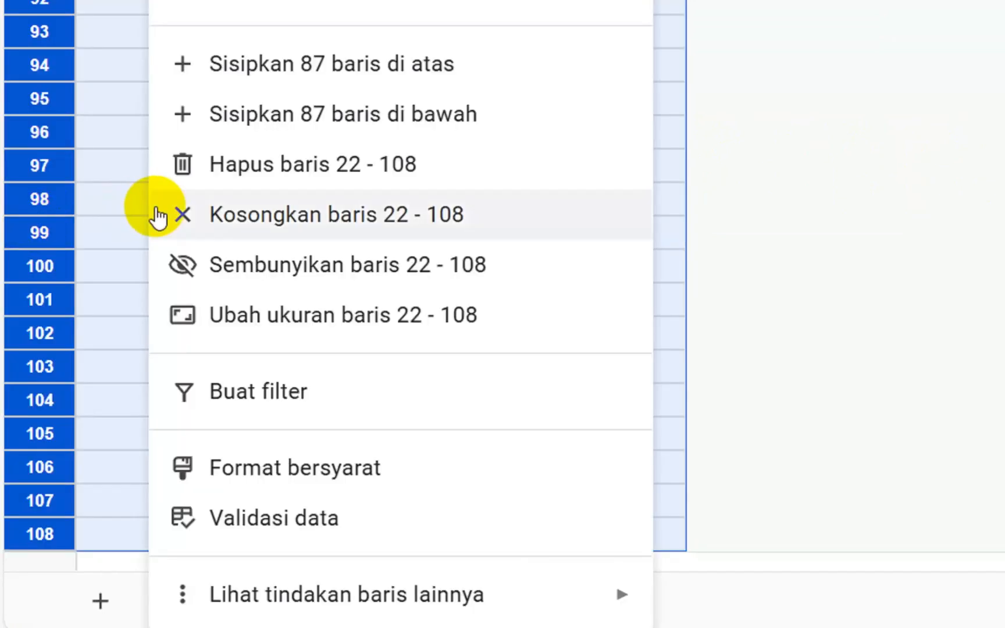
{"action": "left_click", "coordinate": [346, 261]}
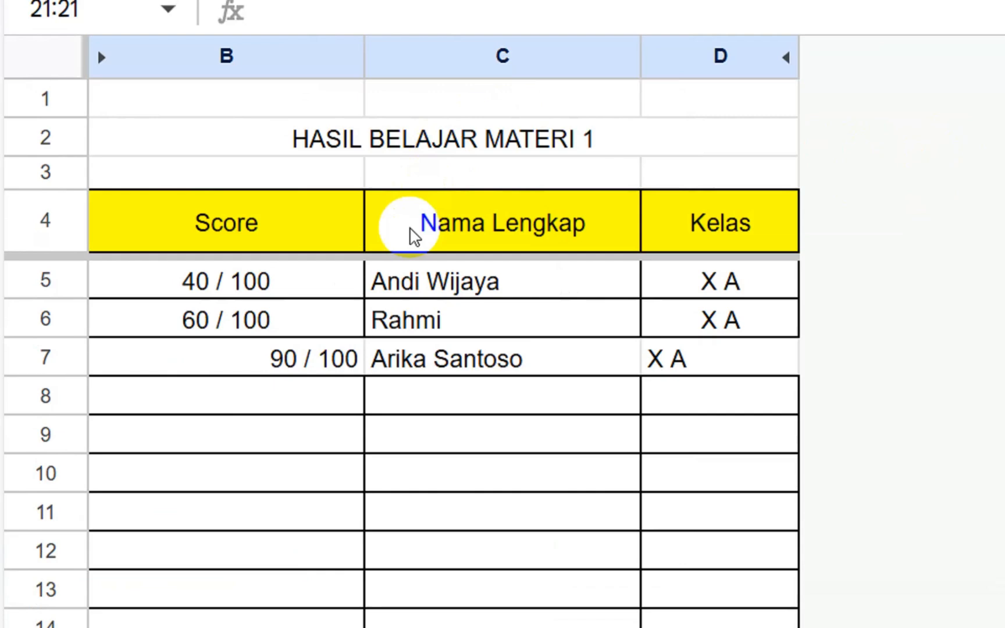
{"action": "scroll", "coordinate": [353, 162], "scroll_direction": "down", "scroll_amount": 2}
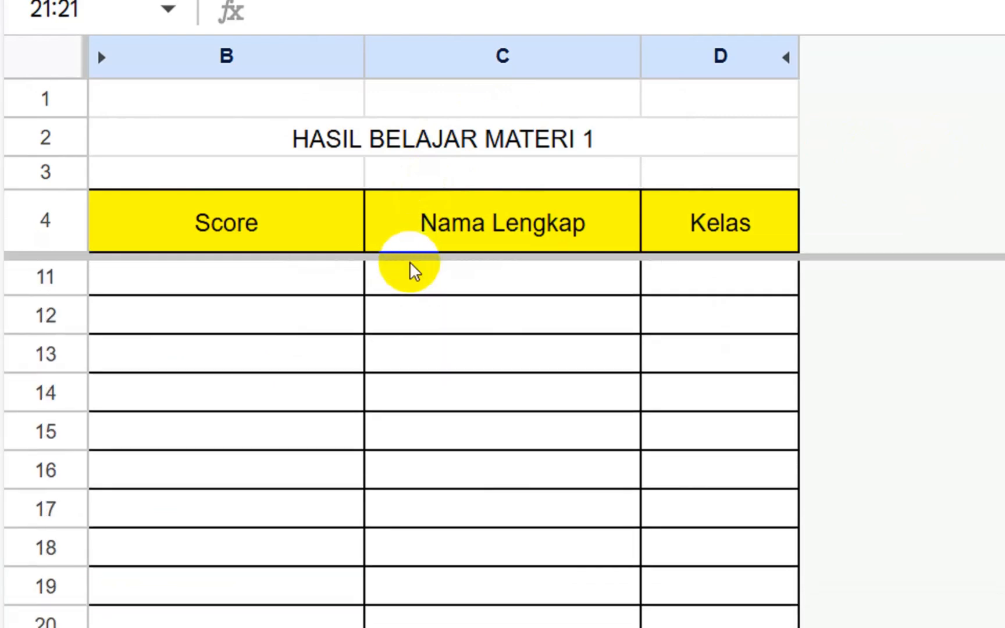
{"action": "scroll", "coordinate": [510, 532], "scroll_direction": "up", "scroll_amount": 2}
{"action": "left_click", "coordinate": [510, 525]}
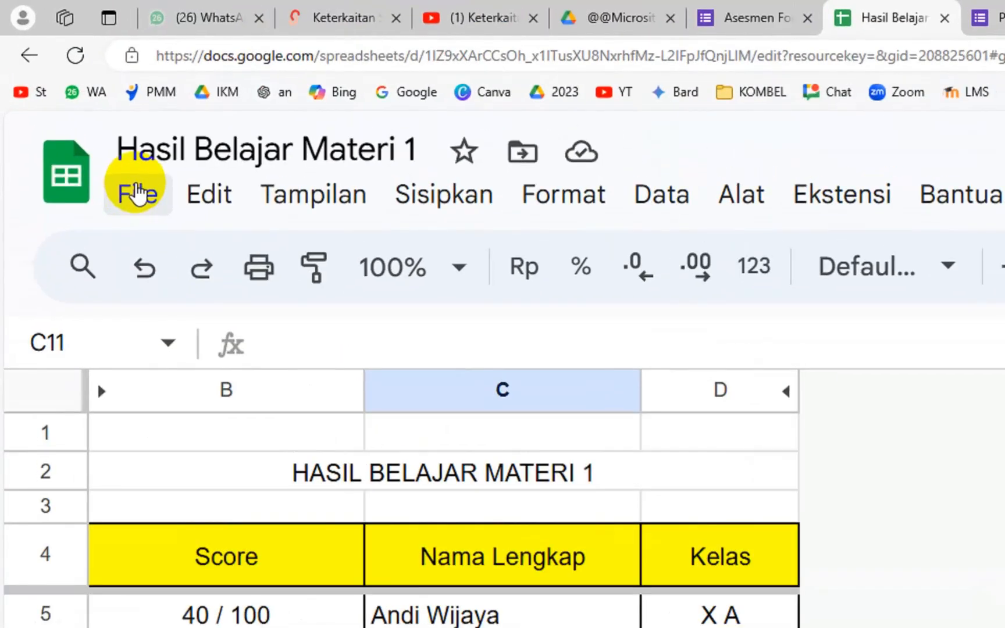
Copy the published web page link of the whole Hasil Belajar Materi 1 spreadsheet and close the publishing dialog
{"action": "left_click", "coordinate": [69, 97]}
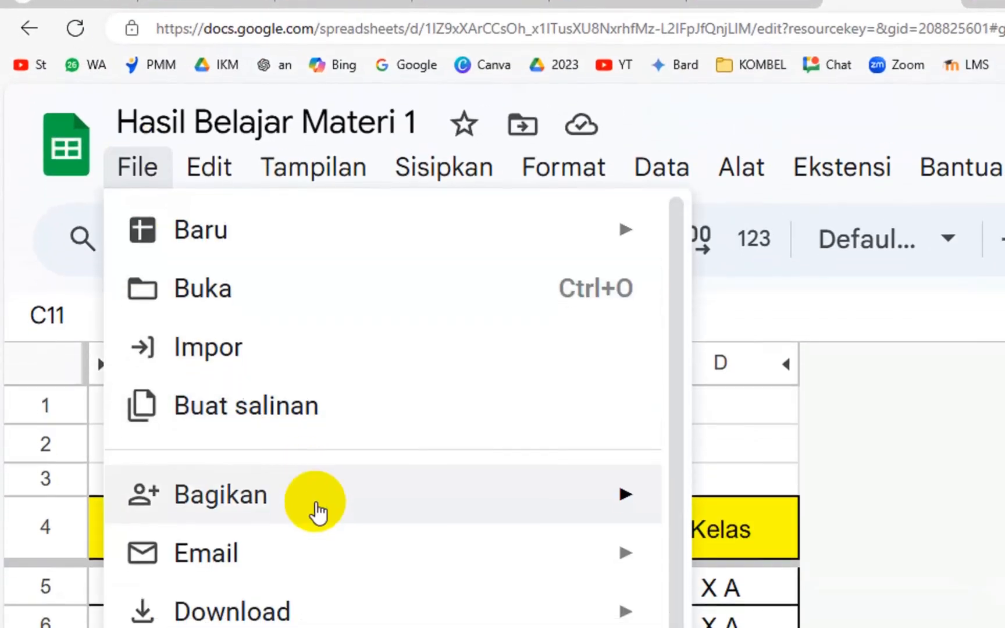
{"action": "mouse_move", "coordinate": [319, 532]}
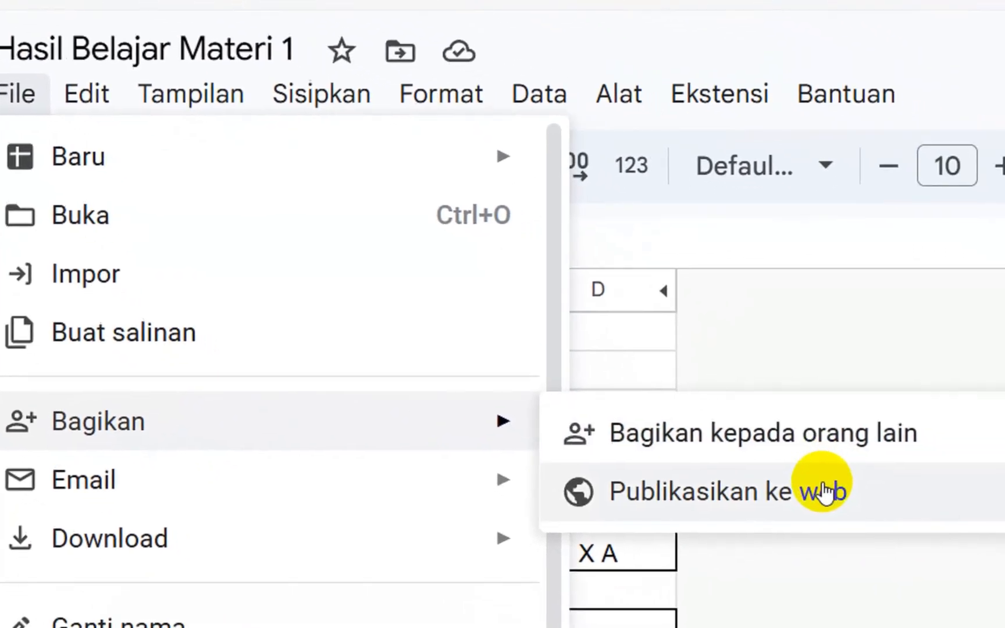
{"action": "left_click", "coordinate": [922, 521]}
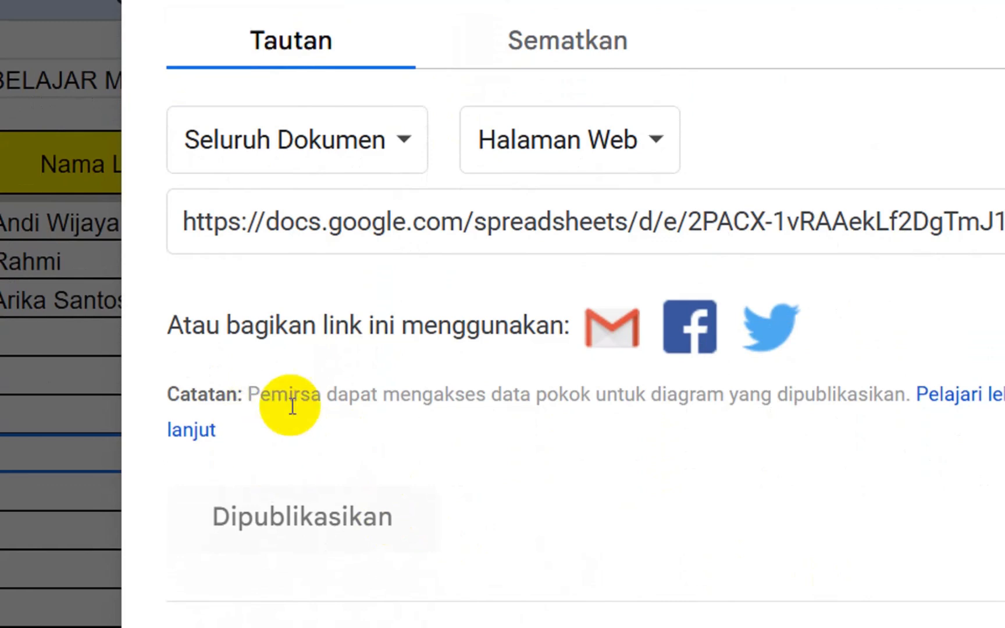
{"action": "left_click", "coordinate": [256, 222]}
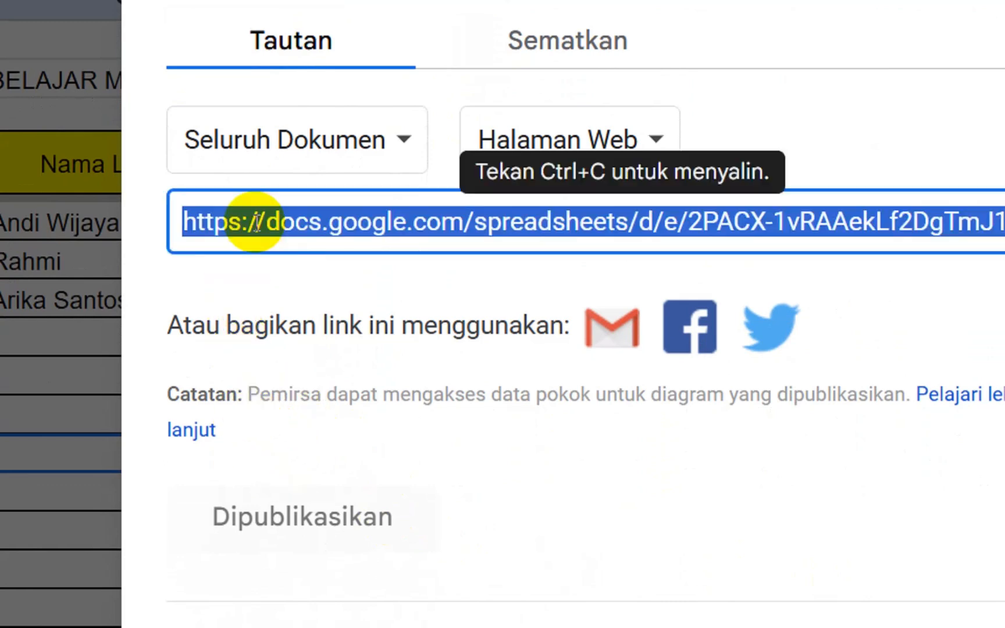
{"action": "right_click", "coordinate": [508, 231]}
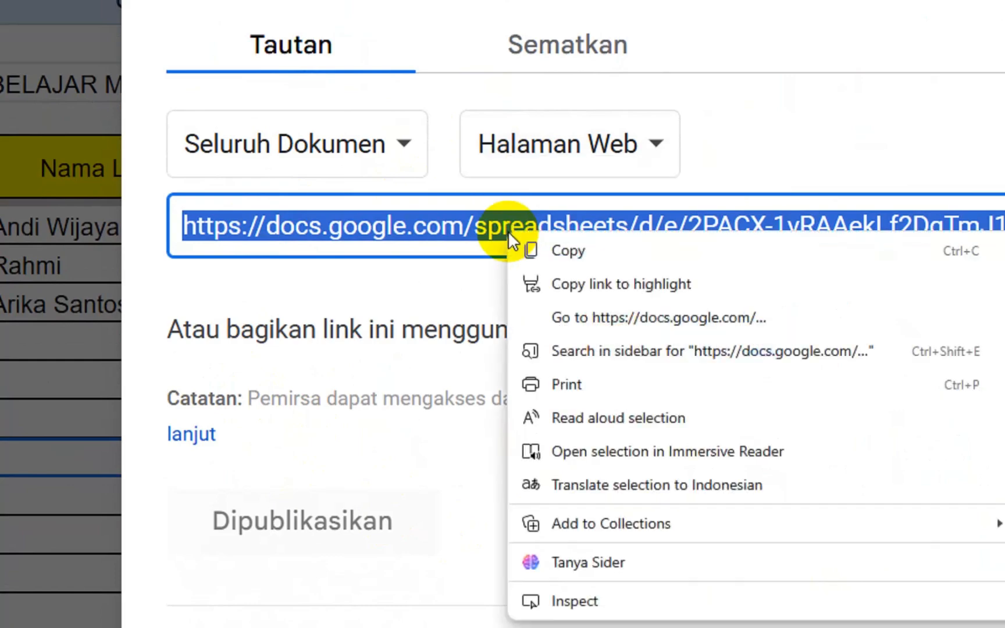
{"action": "left_click", "coordinate": [545, 251]}
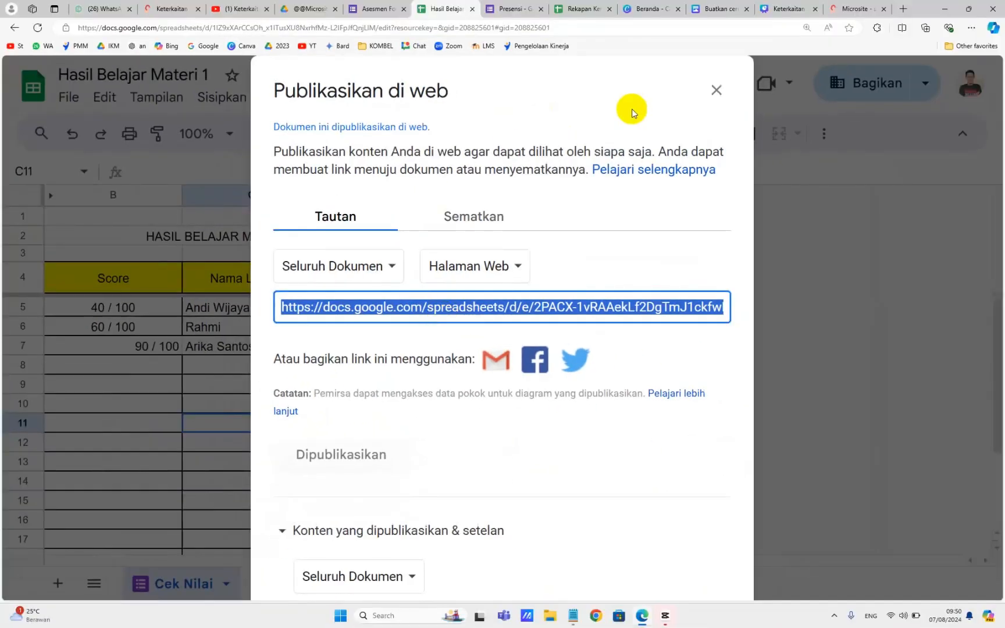
{"action": "left_click", "coordinate": [716, 92]}
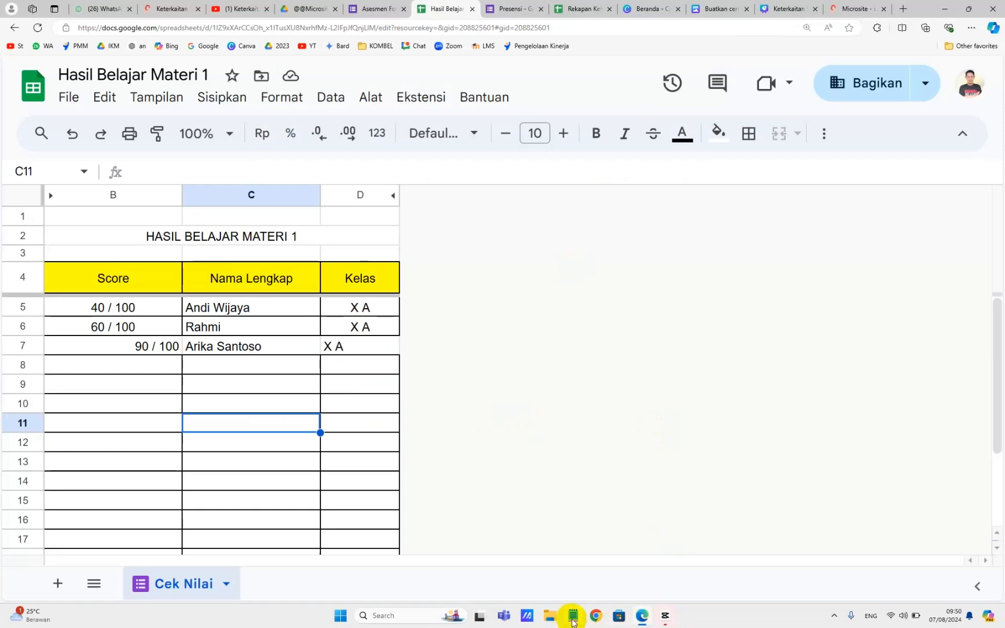
Switch to Notepad and paste the published link after "7. Hasil Belajar :" in the SUSUNAN MICROSITE list, then start a new line
{"action": "mouse_move", "coordinate": [573, 614]}
{"action": "left_click", "coordinate": [558, 555]}
{"action": "scroll", "coordinate": [139, 137], "scroll_direction": "up", "scroll_amount": 2}
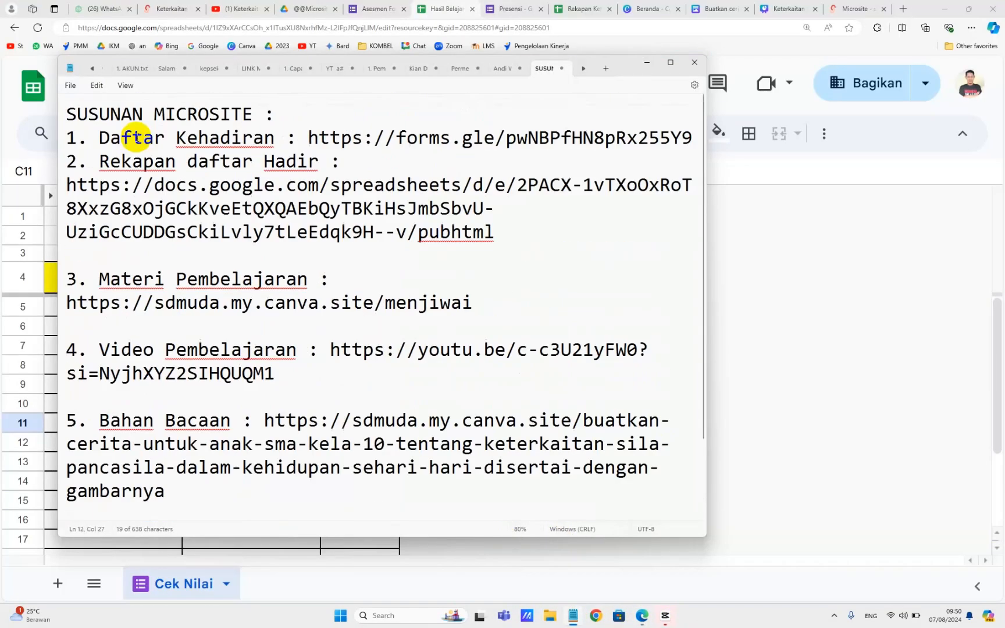
{"action": "scroll", "coordinate": [257, 288], "scroll_direction": "down", "scroll_amount": 1}
{"action": "scroll", "coordinate": [258, 287], "scroll_direction": "down", "scroll_amount": 1}
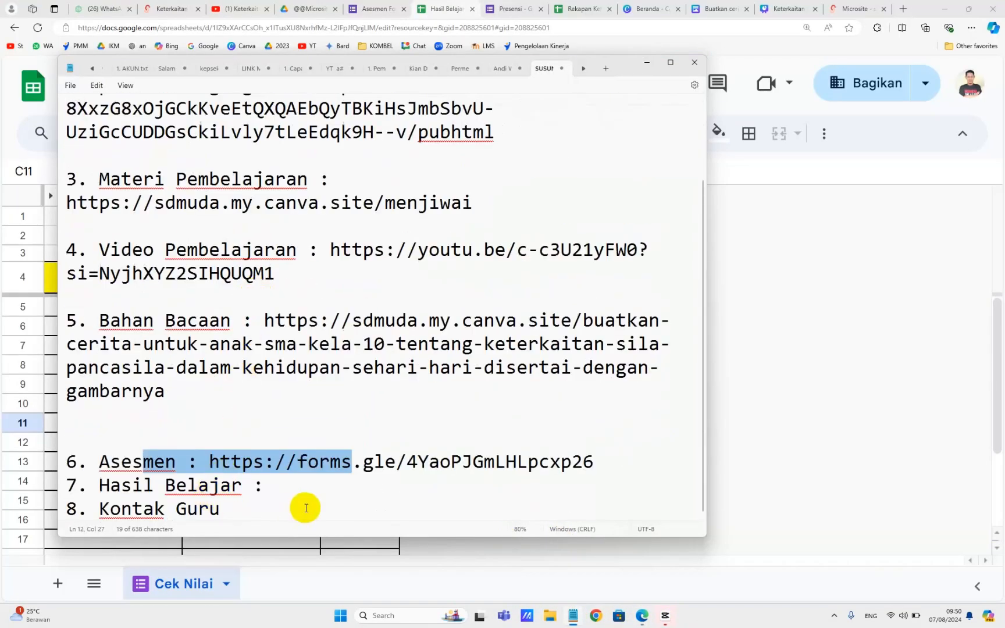
{"action": "left_click", "coordinate": [298, 493]}
{"action": "key", "text": "ctrl+v"}
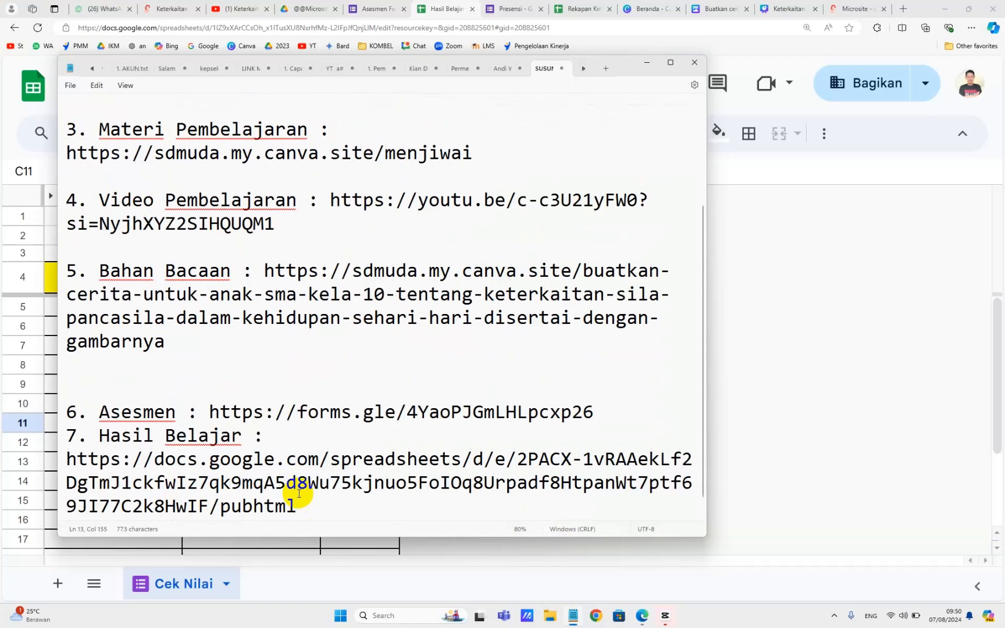
{"action": "scroll", "coordinate": [299, 493], "scroll_direction": "down", "scroll_amount": 1}
{"action": "key", "text": "Return"}
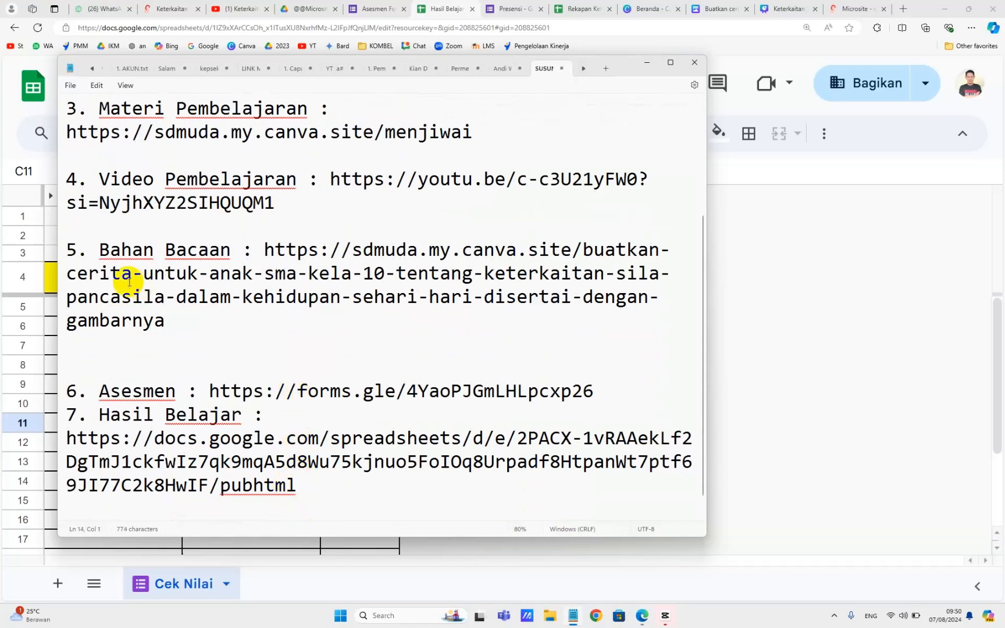
{"action": "scroll", "coordinate": [130, 282], "scroll_direction": "up", "scroll_amount": 2}
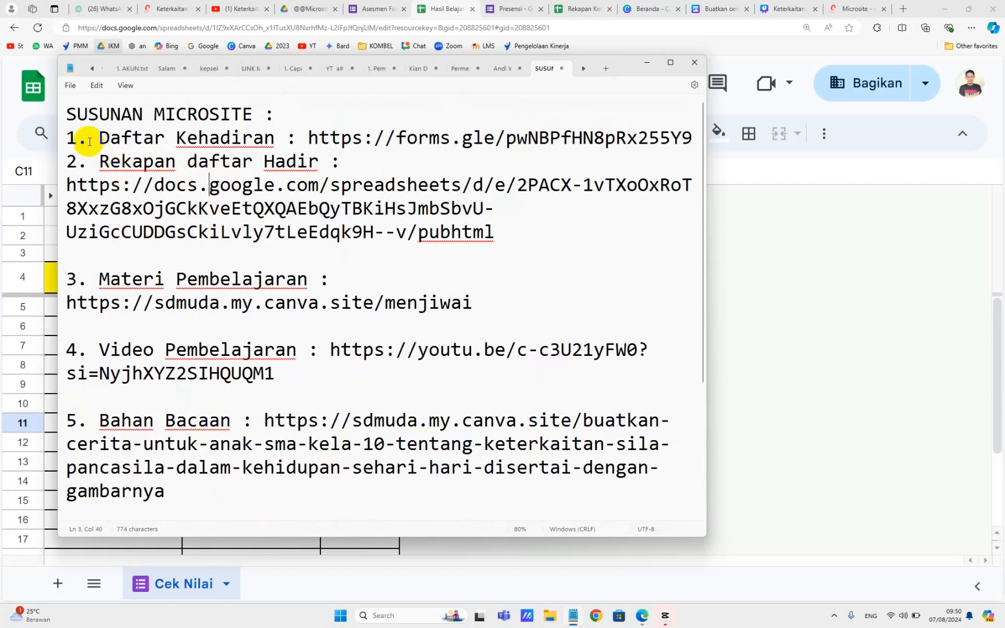
{"action": "left_click_drag", "start_coordinate": [74, 140], "coordinate": [263, 468]}
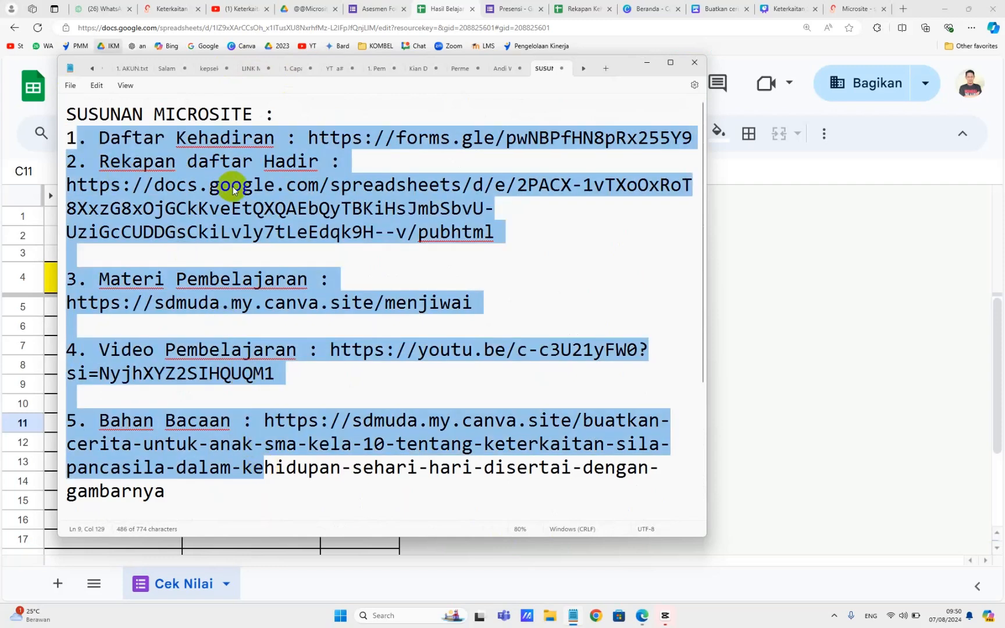
In the browser, close the results and attendance spreadsheets, the attendance and assessment forms, the Canva pages and the YouTube video
{"action": "left_click", "coordinate": [443, 10]}
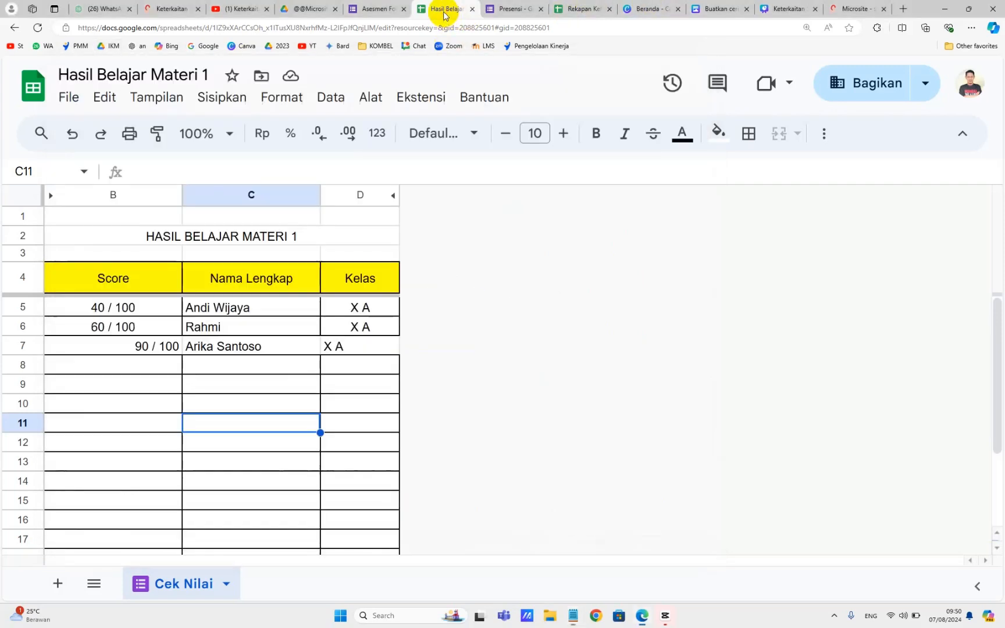
{"action": "left_click", "coordinate": [472, 9]}
{"action": "left_click", "coordinate": [464, 13]}
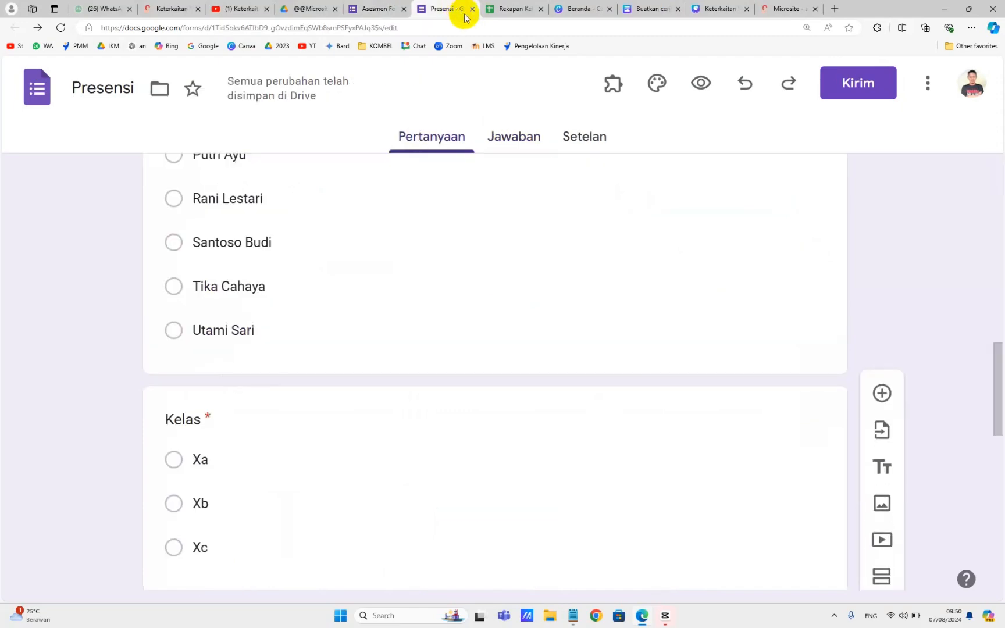
{"action": "left_click", "coordinate": [474, 10]}
{"action": "left_click", "coordinate": [471, 10]}
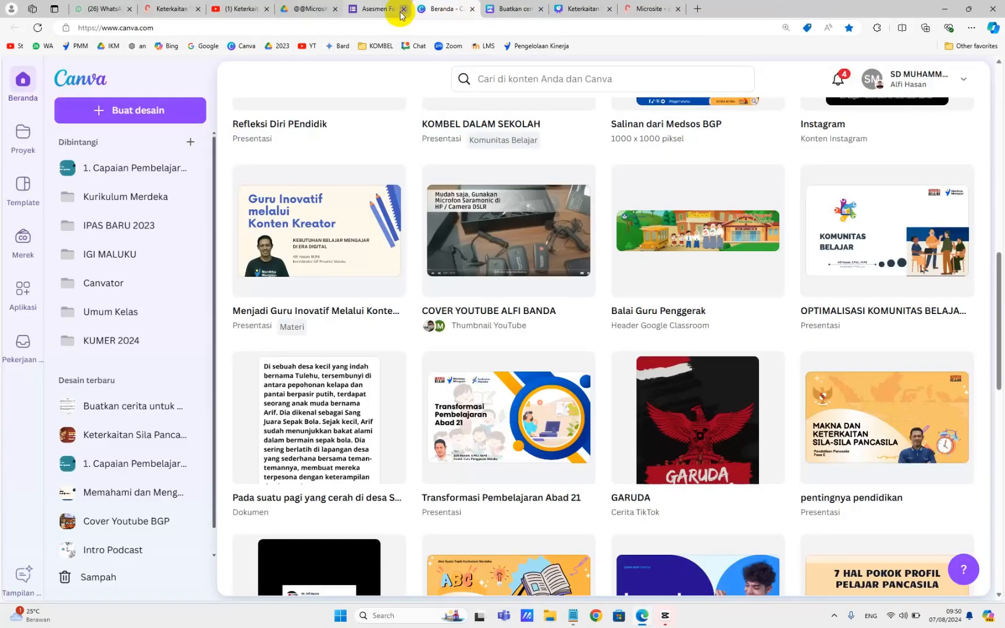
{"action": "left_click", "coordinate": [471, 8]}
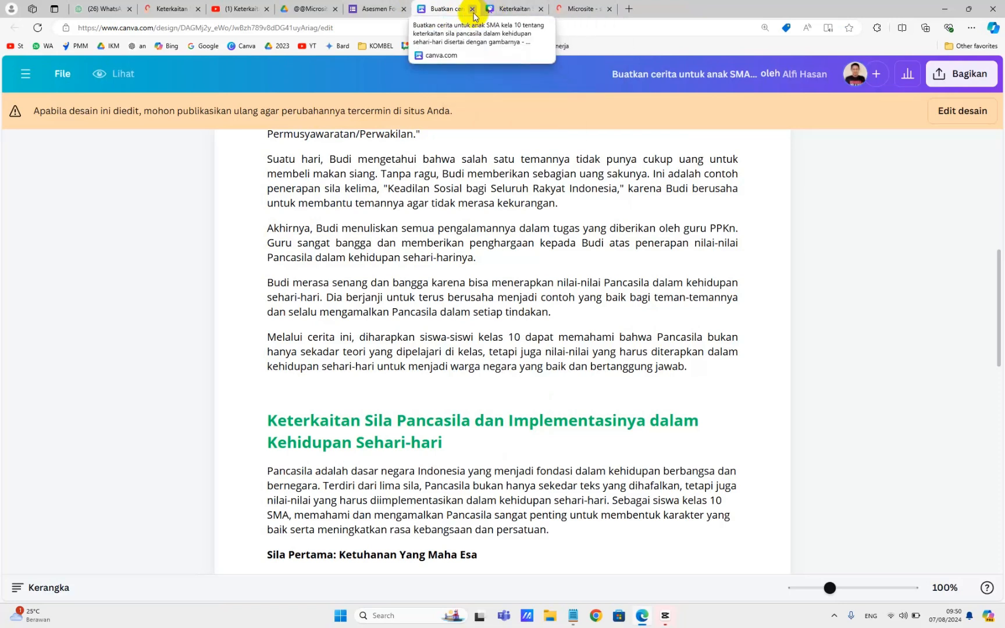
{"action": "left_click", "coordinate": [472, 10]}
{"action": "left_click", "coordinate": [472, 9]}
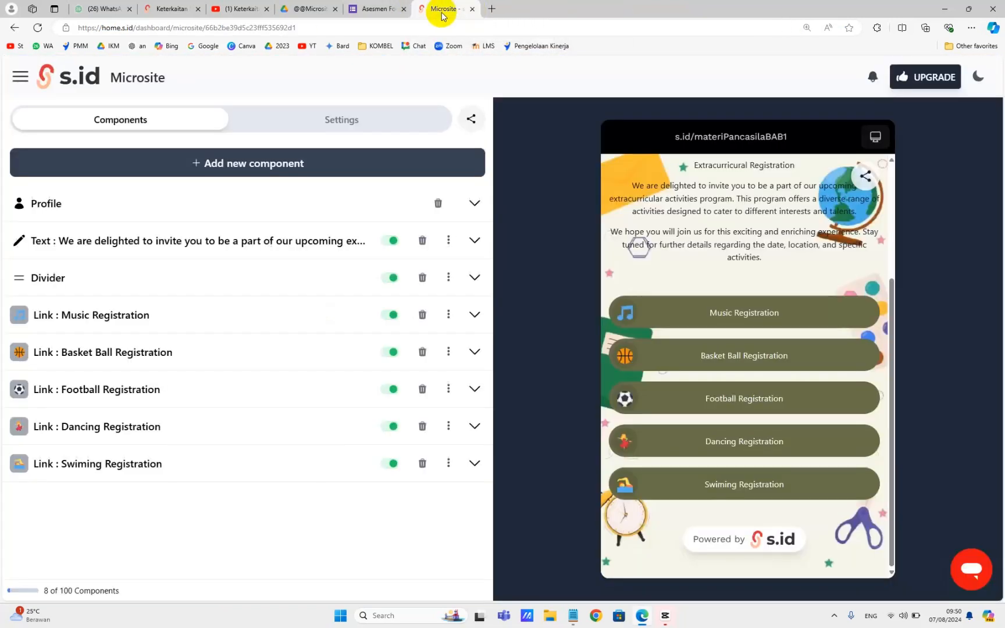
{"action": "left_click", "coordinate": [382, 12]}
{"action": "left_click", "coordinate": [403, 8]}
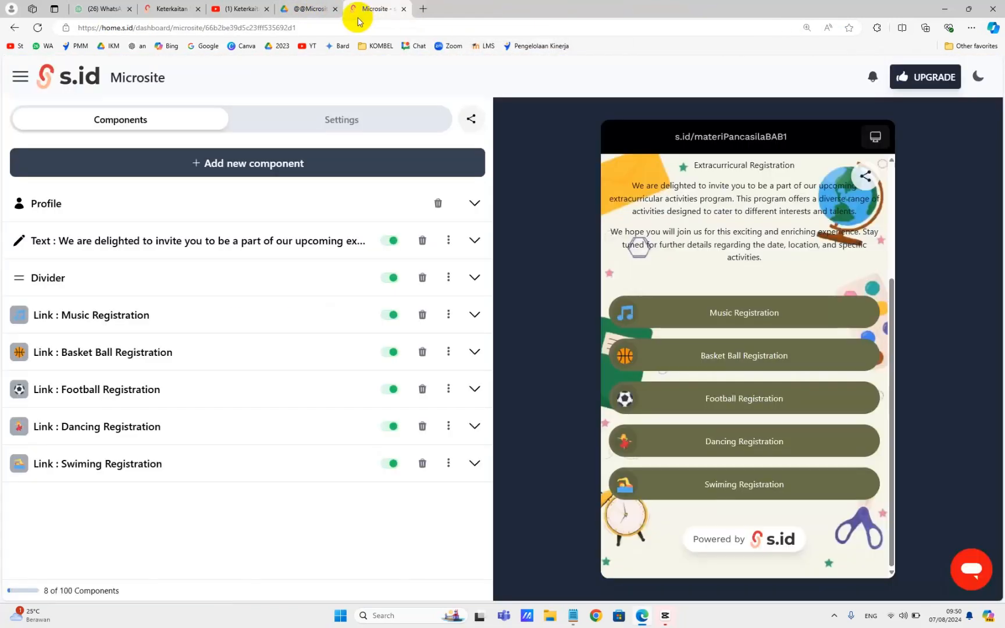
{"action": "left_click", "coordinate": [243, 9]}
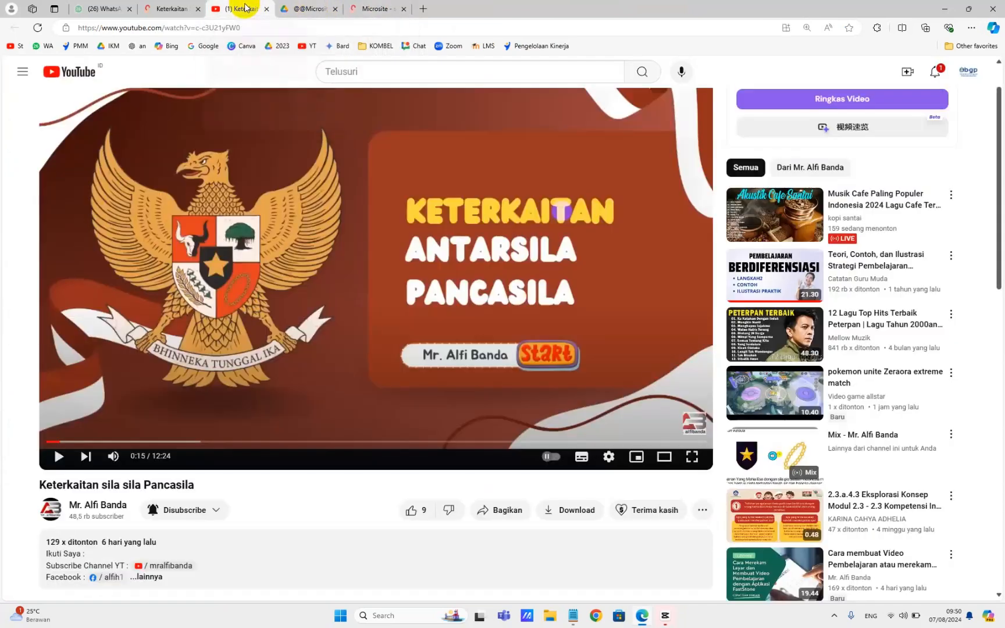
{"action": "left_click", "coordinate": [266, 9]}
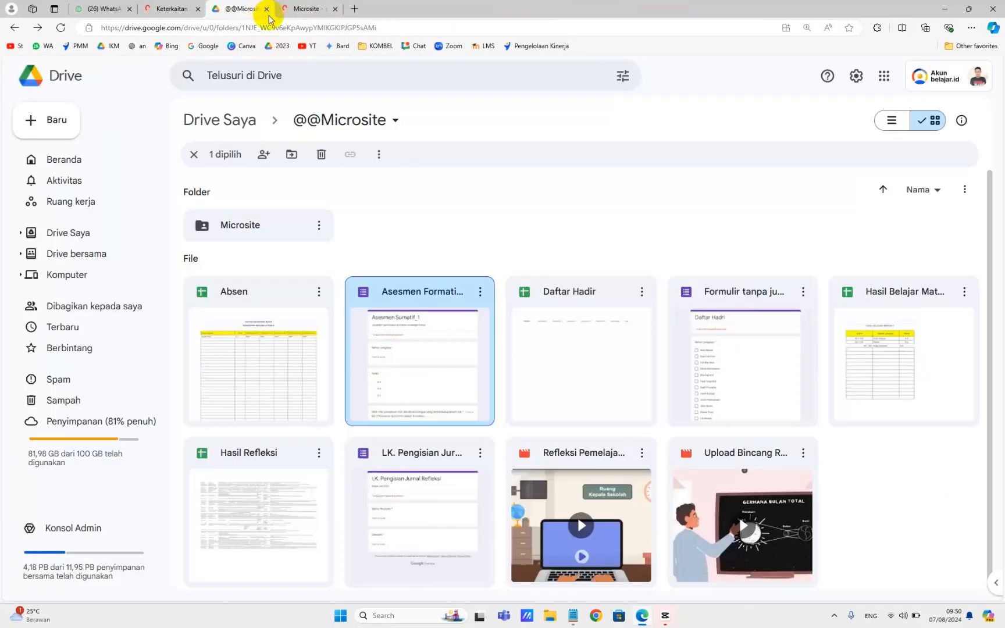
Return to the s.id microsite editor and delete the current background image in the microsite's settings
{"action": "left_click", "coordinate": [313, 9]}
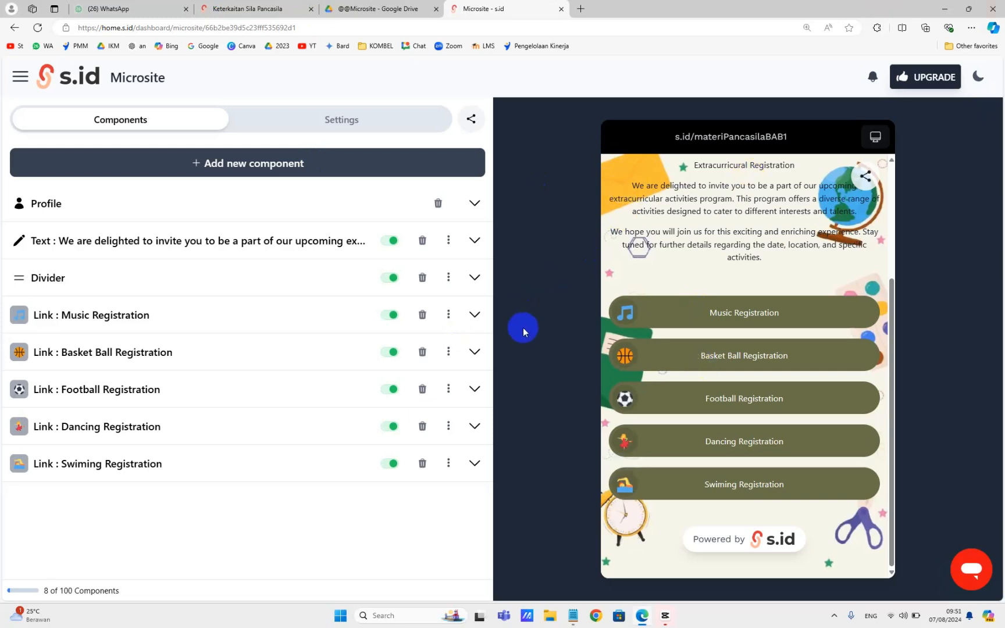
{"action": "scroll", "coordinate": [883, 283], "scroll_direction": "up", "scroll_amount": 3}
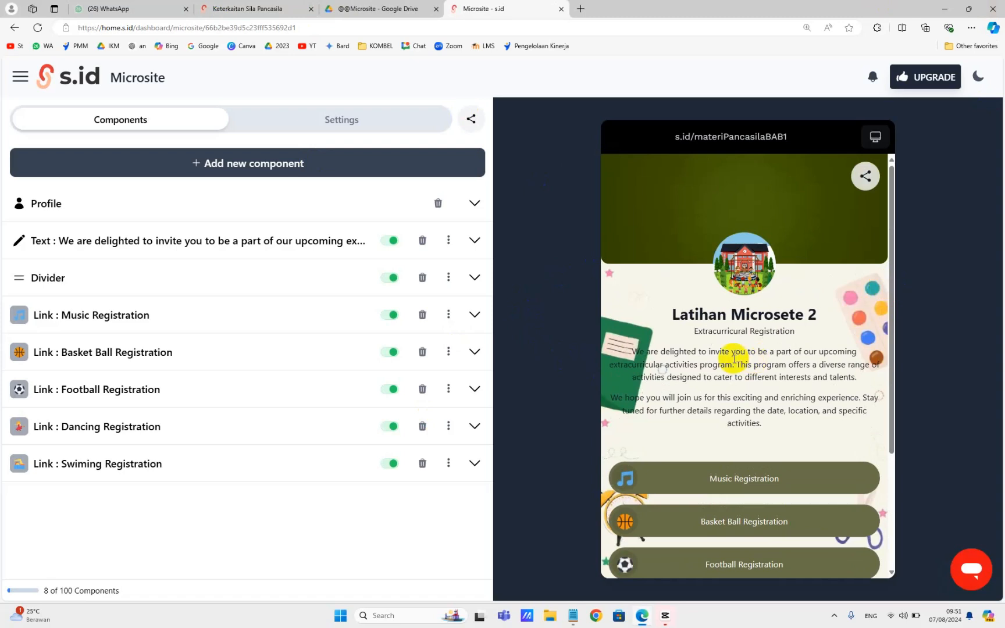
{"action": "left_click", "coordinate": [370, 116]}
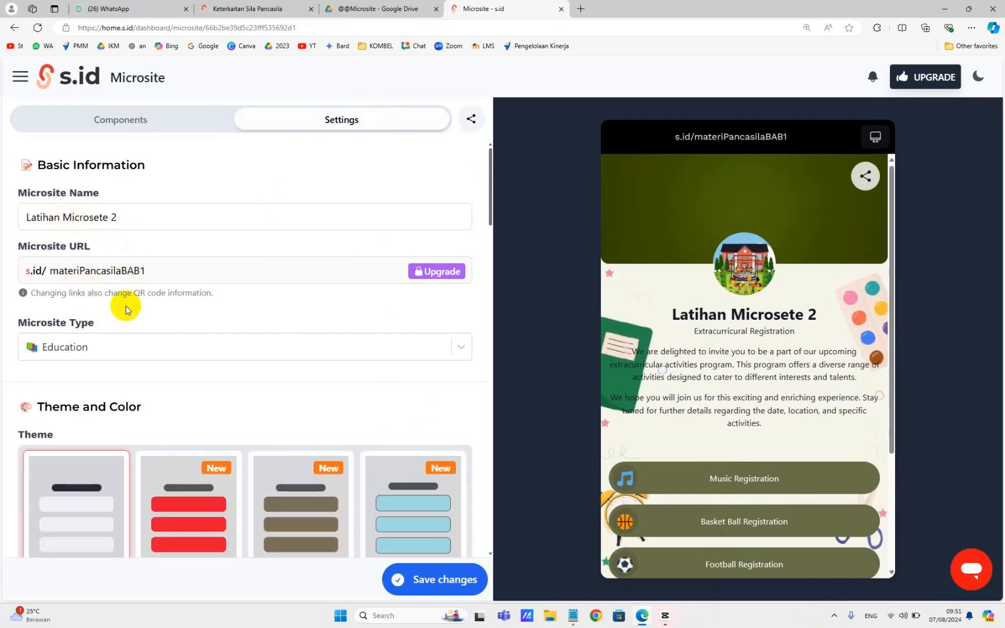
{"action": "scroll", "coordinate": [116, 336], "scroll_direction": "down", "scroll_amount": 3}
{"action": "scroll", "coordinate": [110, 346], "scroll_direction": "down", "scroll_amount": 7}
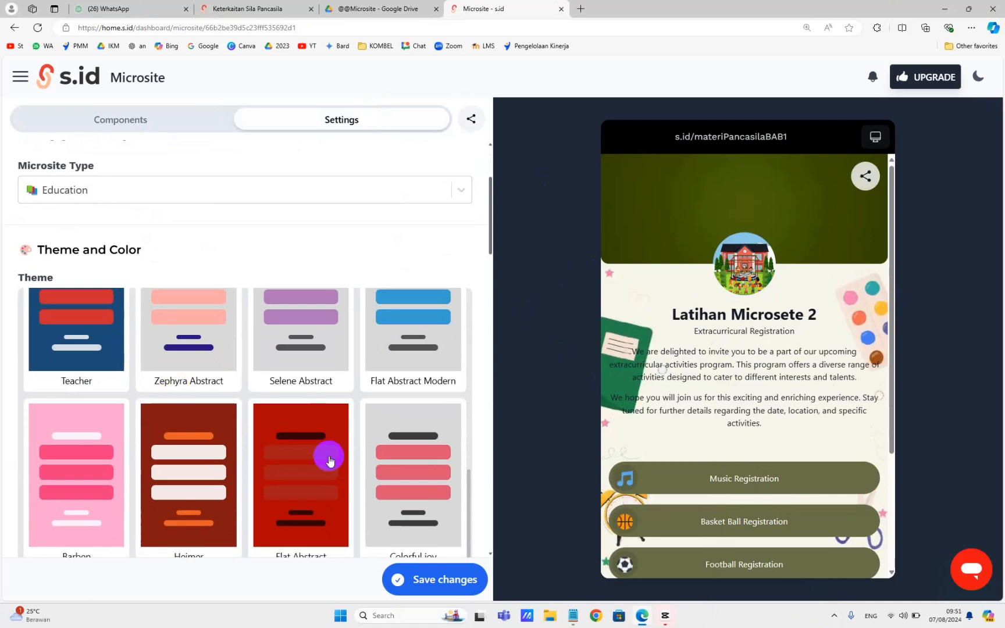
{"action": "scroll", "coordinate": [314, 447], "scroll_direction": "down", "scroll_amount": 6}
{"action": "scroll", "coordinate": [204, 412], "scroll_direction": "down", "scroll_amount": 3}
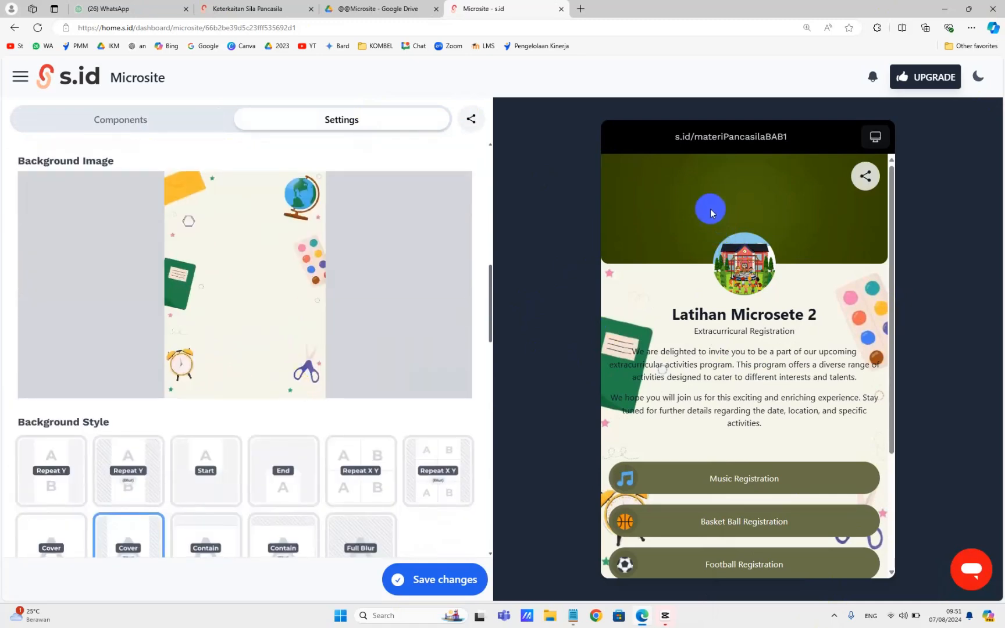
{"action": "mouse_move", "coordinate": [260, 232]}
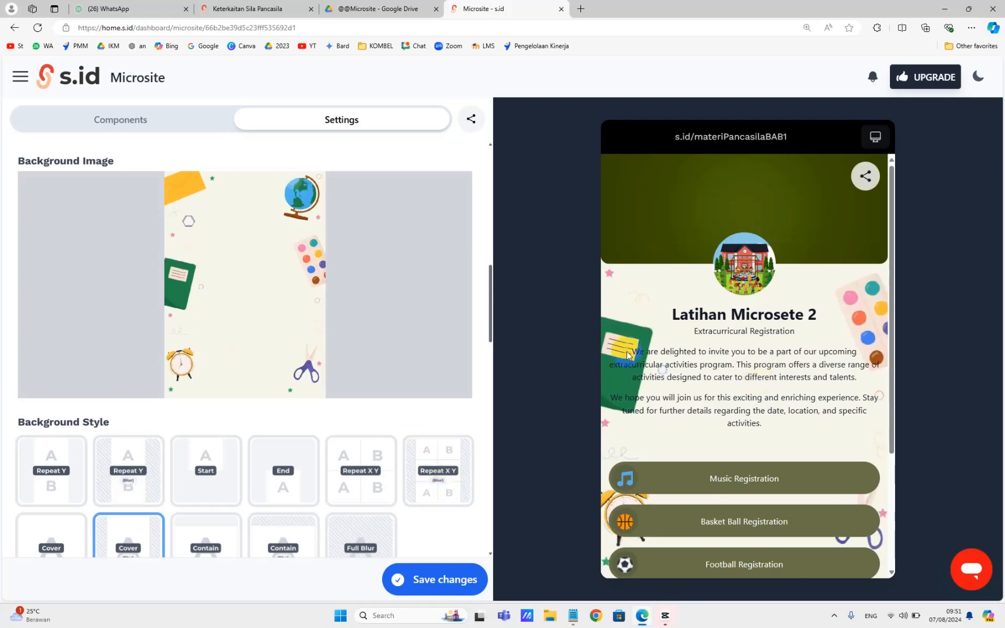
{"action": "mouse_move", "coordinate": [352, 256]}
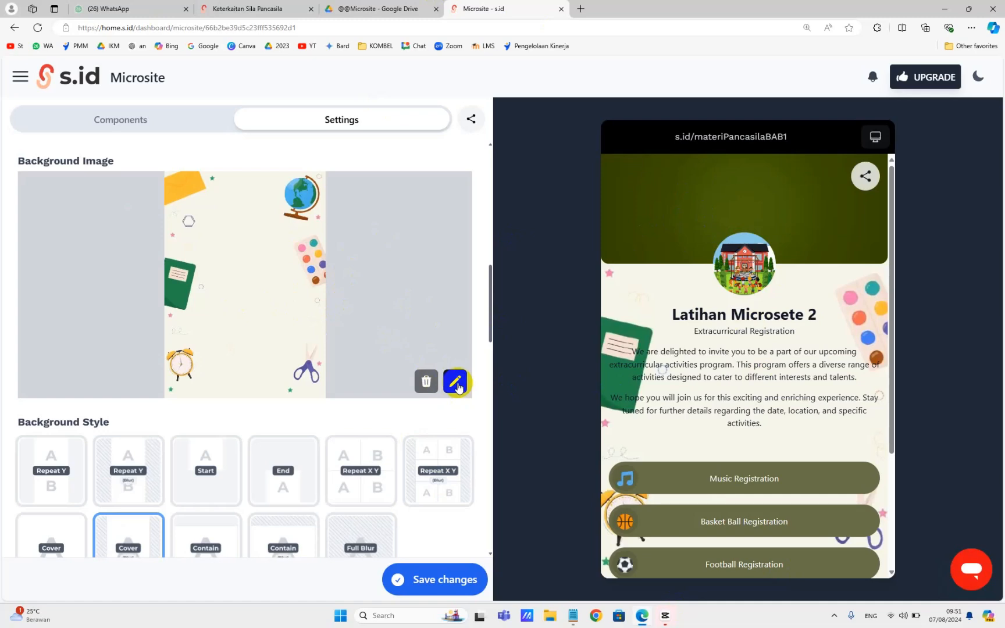
{"action": "left_click", "coordinate": [426, 380]}
{"action": "left_click", "coordinate": [605, 358]}
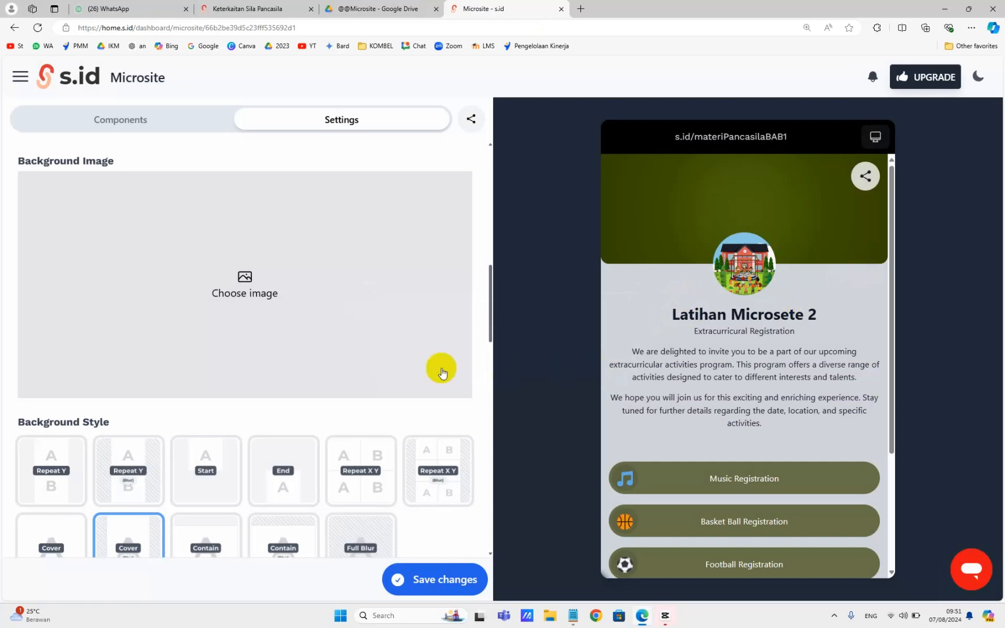
Upload the GARUDA image from the Downloads folder as the microsite's background image
{"action": "left_click", "coordinate": [245, 277]}
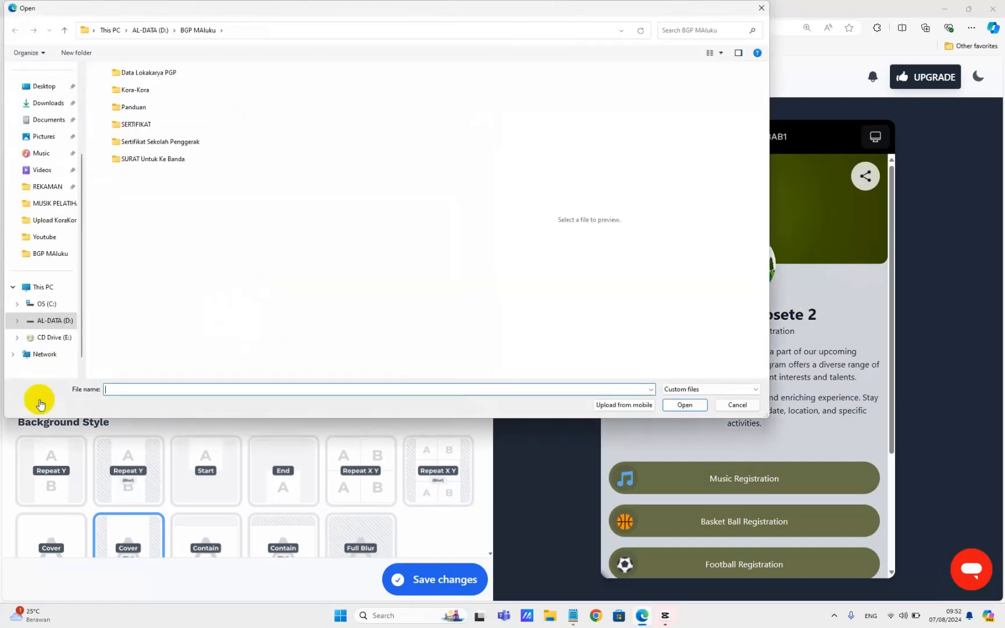
{"action": "left_click", "coordinate": [36, 103]}
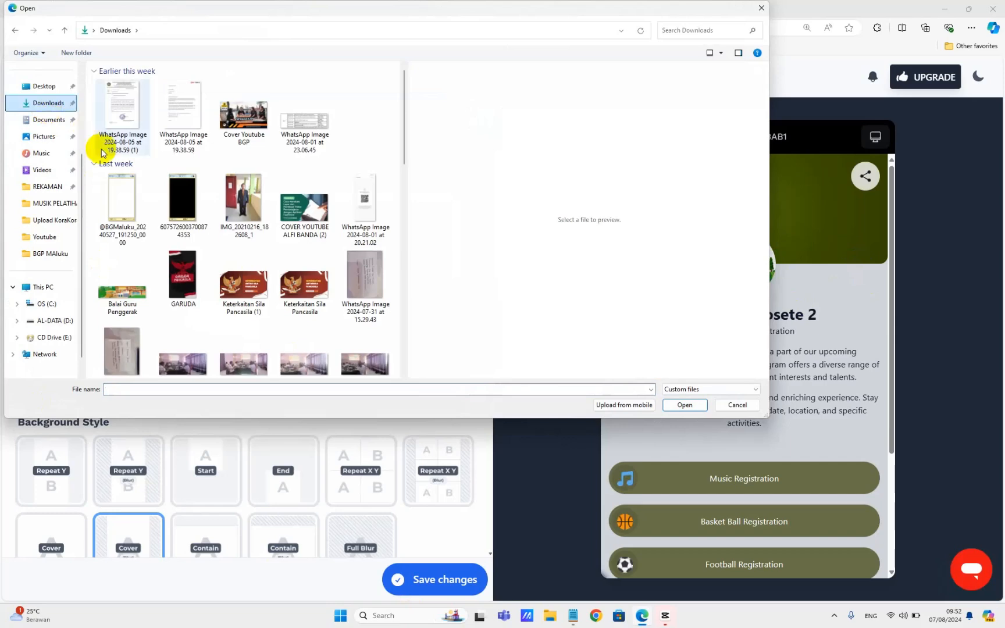
{"action": "left_click", "coordinate": [177, 279]}
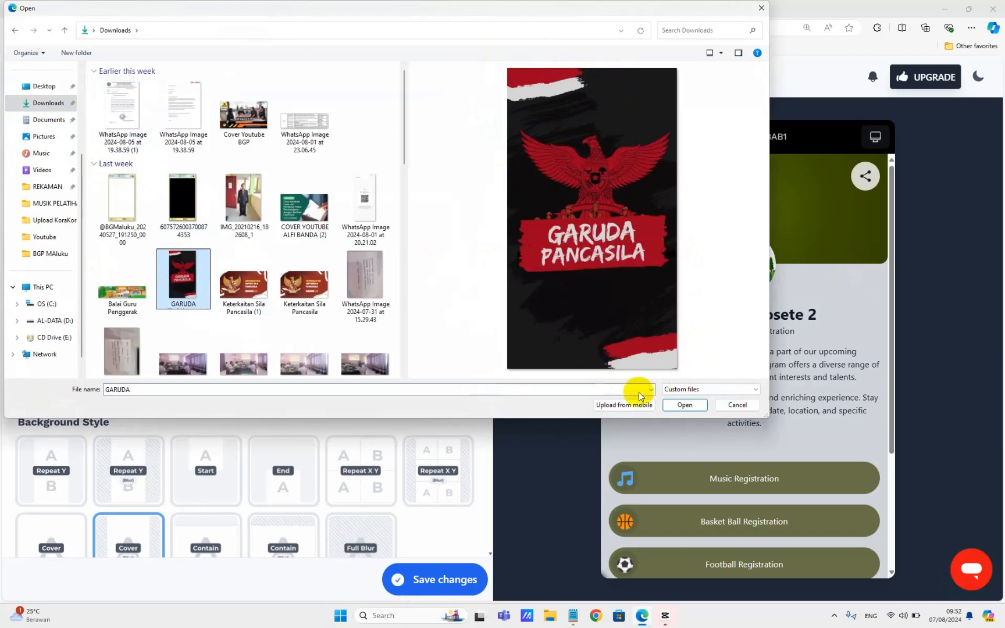
{"action": "left_click", "coordinate": [685, 405]}
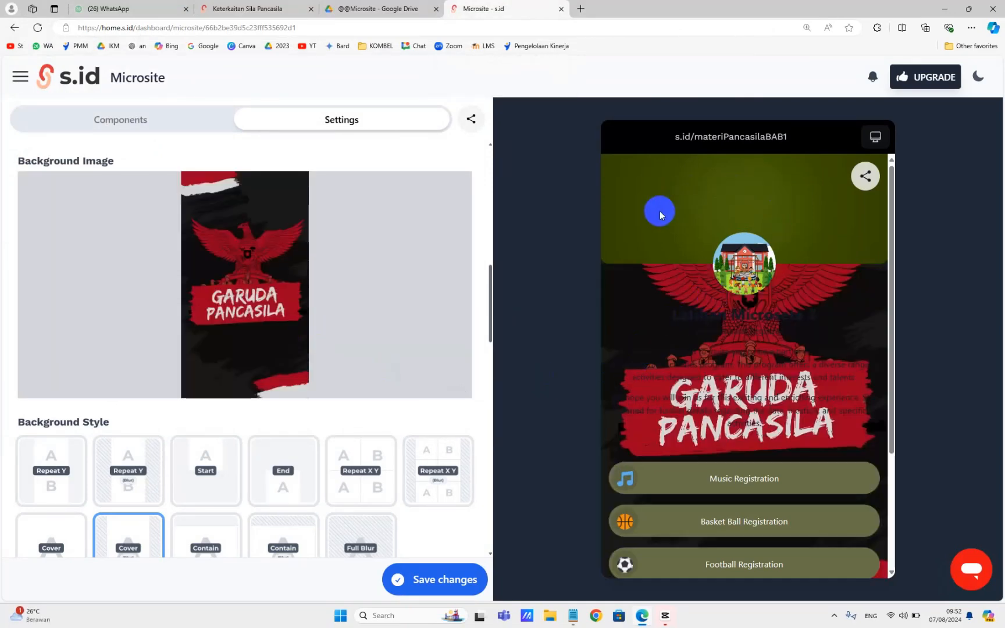
Try the different background styles for the GARUDA background image and settle on Contain (Blur)
{"action": "scroll", "coordinate": [260, 259], "scroll_direction": "up", "scroll_amount": 3}
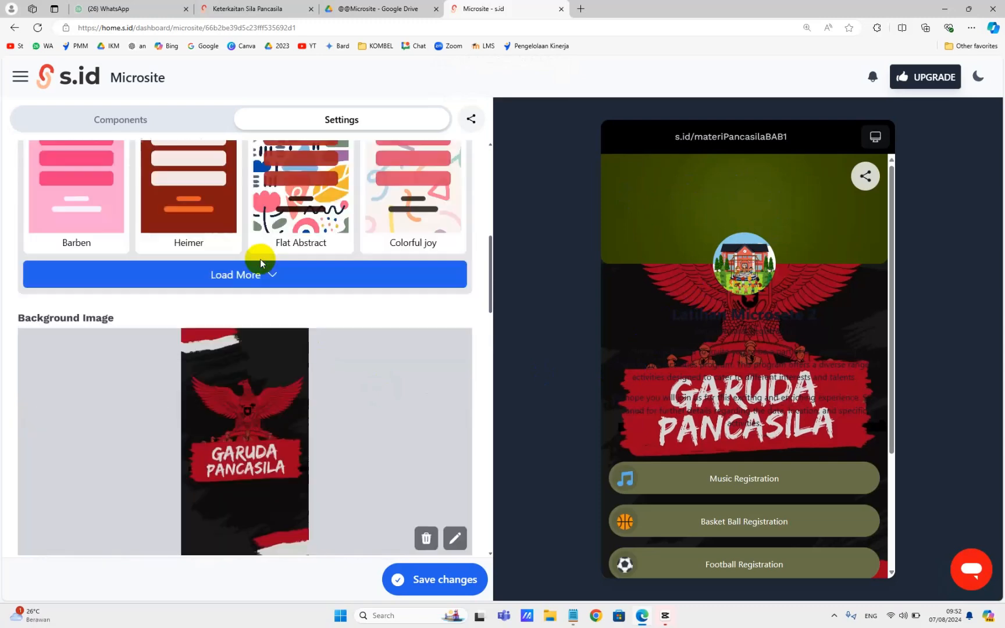
{"action": "scroll", "coordinate": [260, 259], "scroll_direction": "down", "scroll_amount": 6}
{"action": "scroll", "coordinate": [260, 260], "scroll_direction": "down", "scroll_amount": 3}
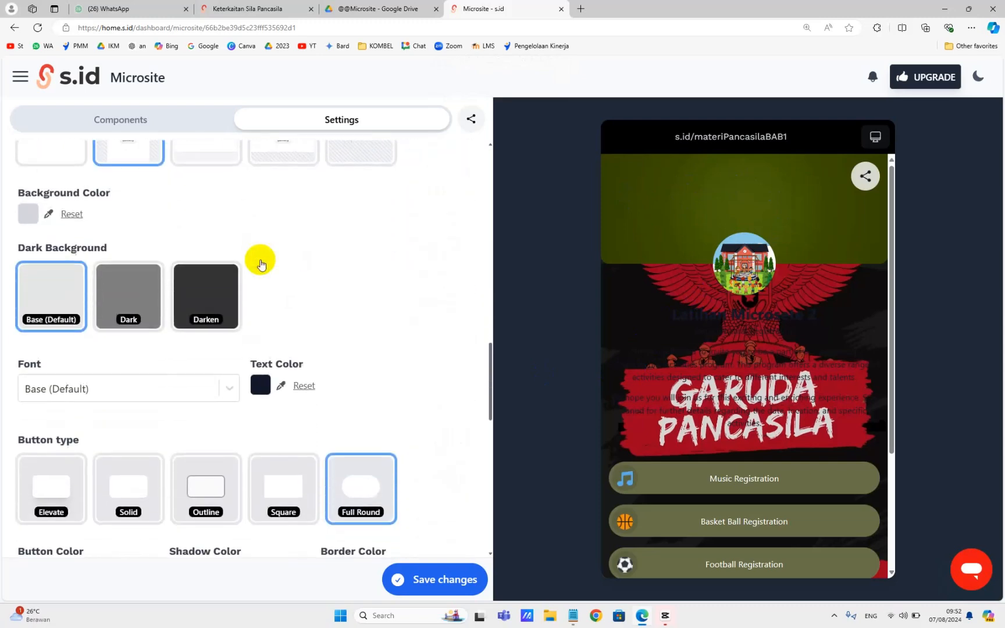
{"action": "scroll", "coordinate": [259, 260], "scroll_direction": "up", "scroll_amount": 5}
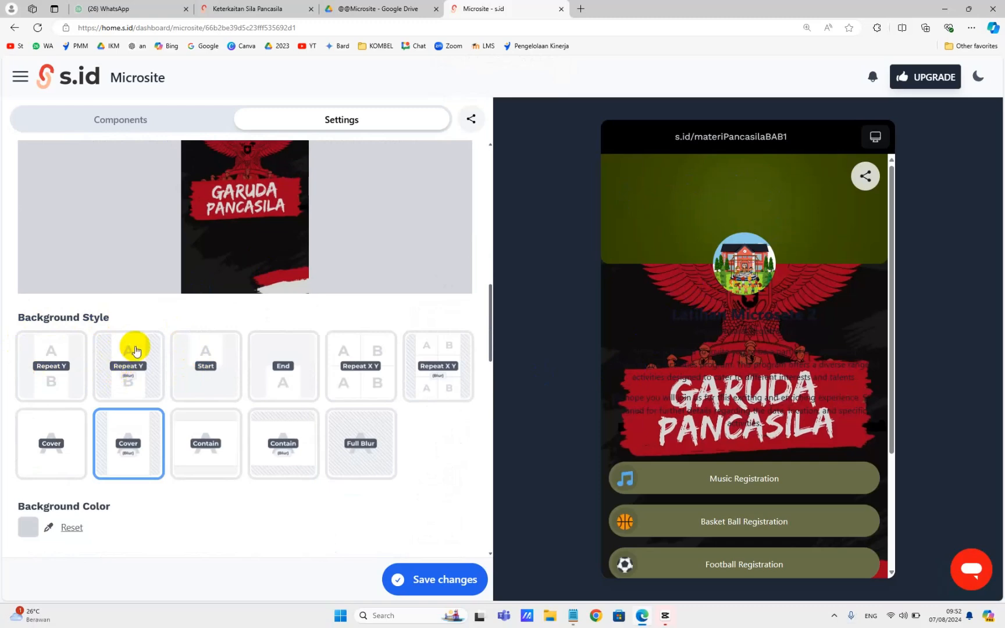
{"action": "left_click", "coordinate": [58, 358]}
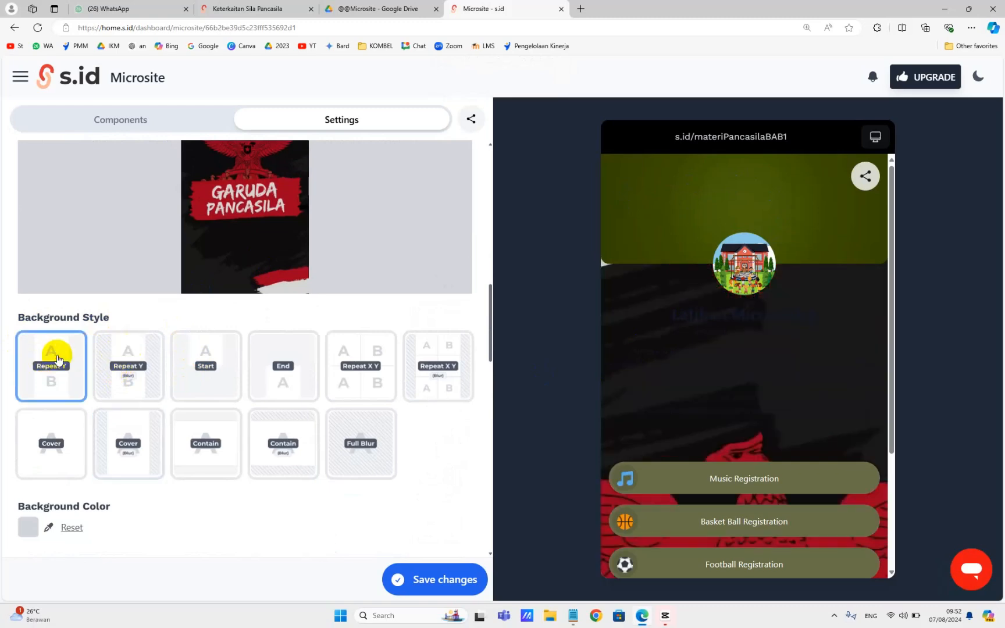
{"action": "left_click", "coordinate": [132, 356]}
{"action": "left_click", "coordinate": [204, 358]}
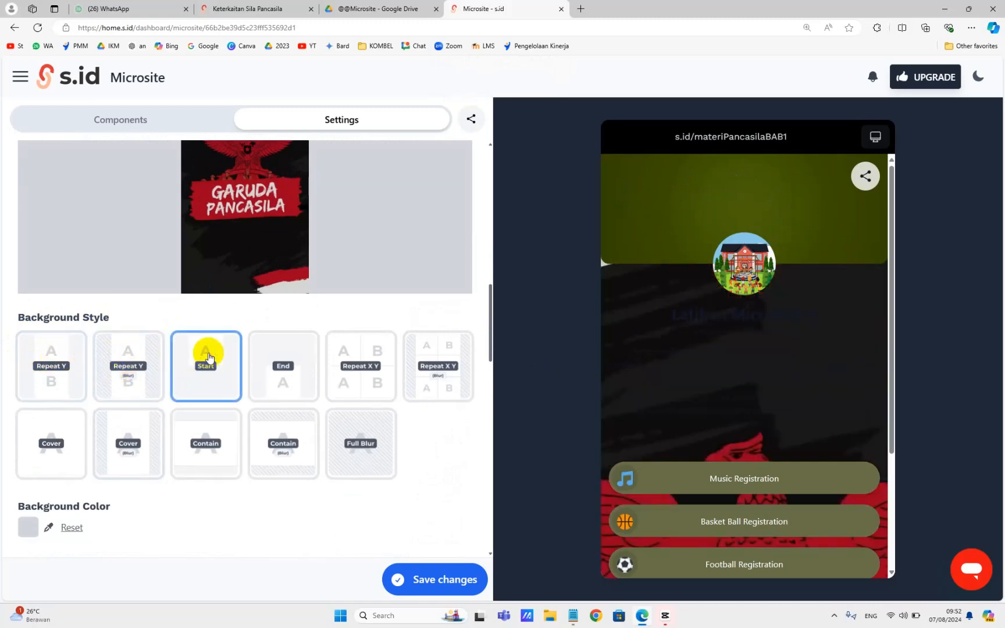
{"action": "left_click", "coordinate": [351, 359]}
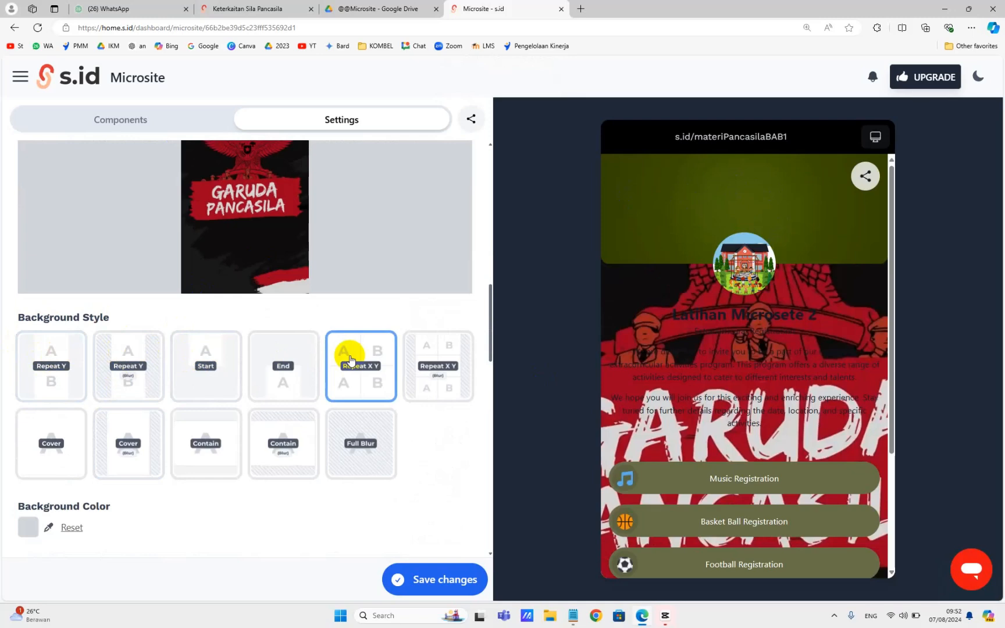
{"action": "left_click", "coordinate": [448, 351]}
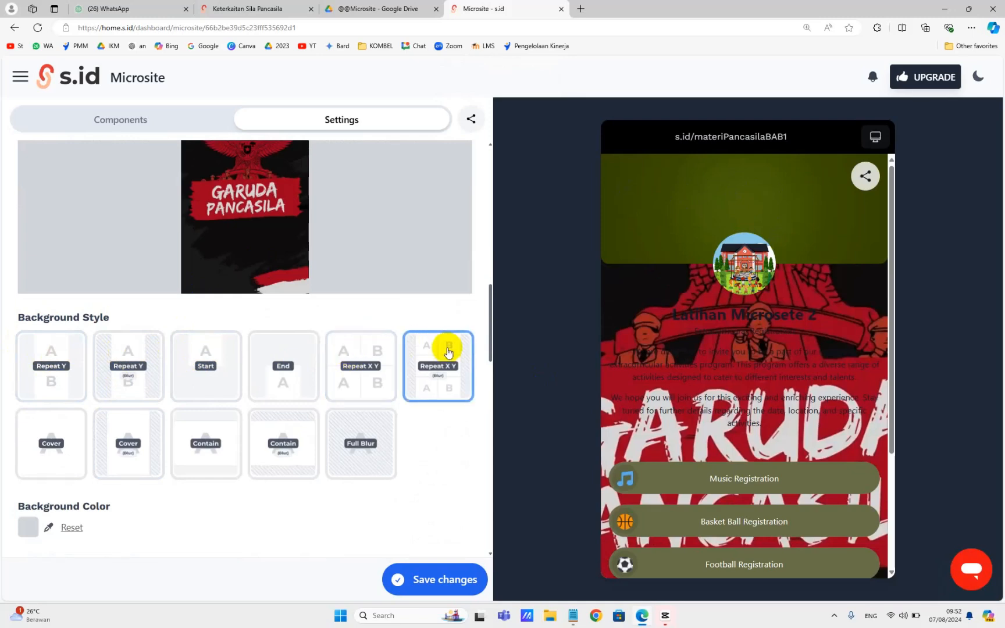
{"action": "left_click", "coordinate": [353, 440]}
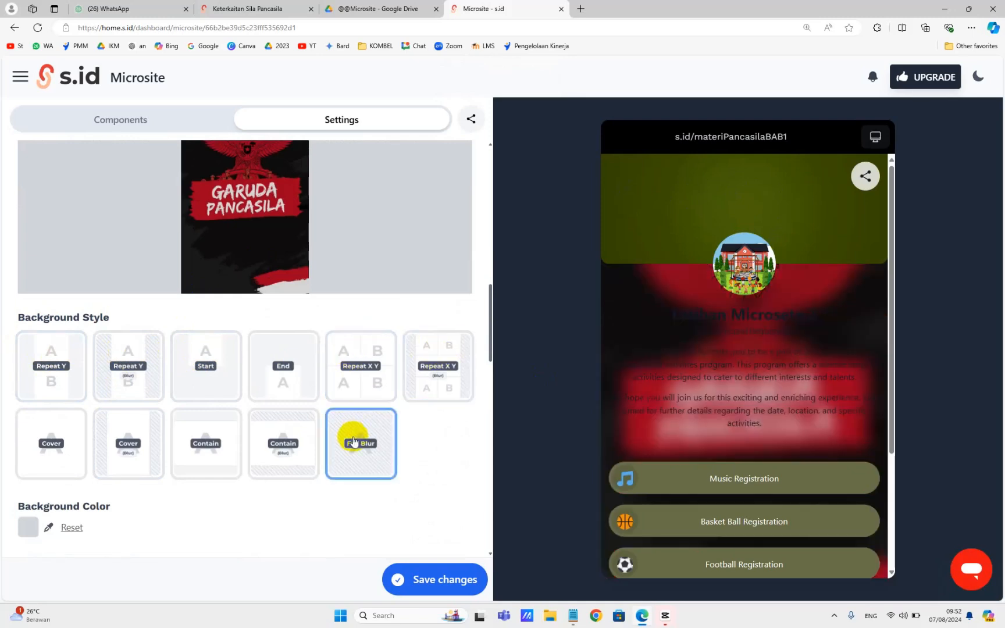
{"action": "left_click", "coordinate": [281, 458]}
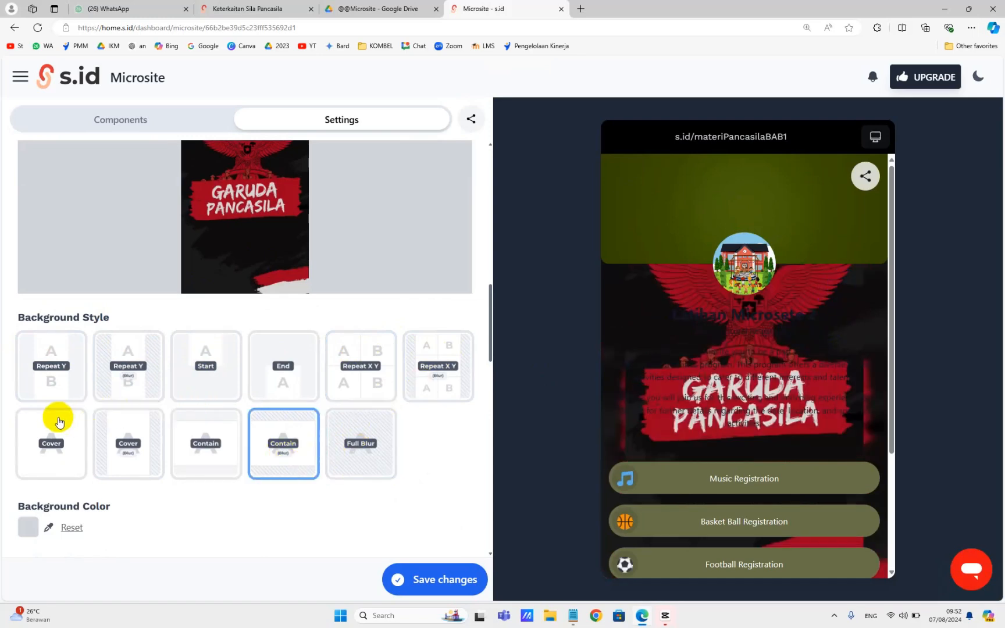
Try sampling a background color from the page, and set the microsite's background color to the blue swatch 2D4494
{"action": "scroll", "coordinate": [58, 421], "scroll_direction": "down", "scroll_amount": 2}
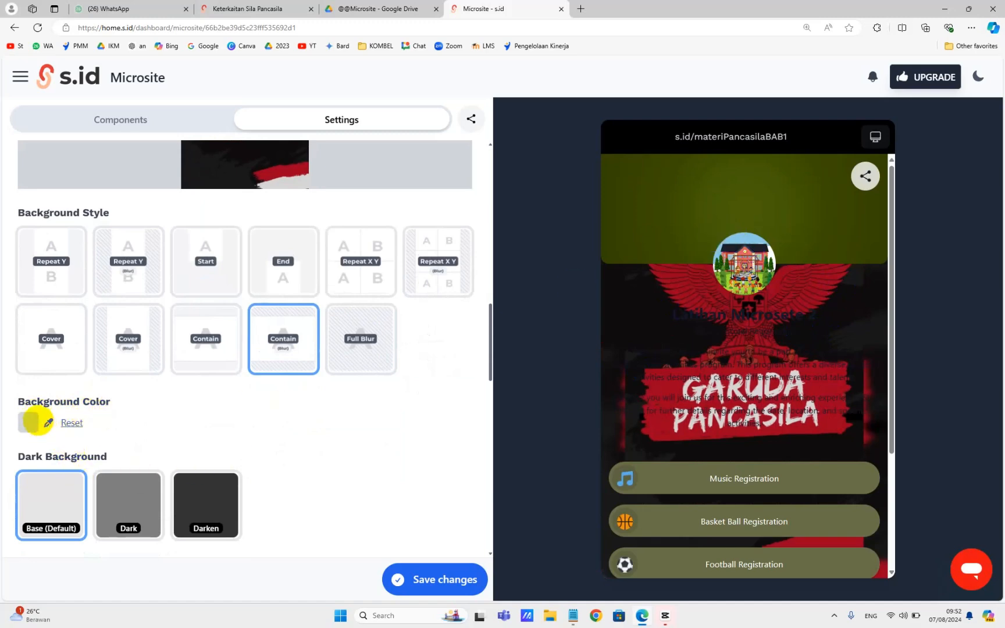
{"action": "left_click", "coordinate": [48, 423]}
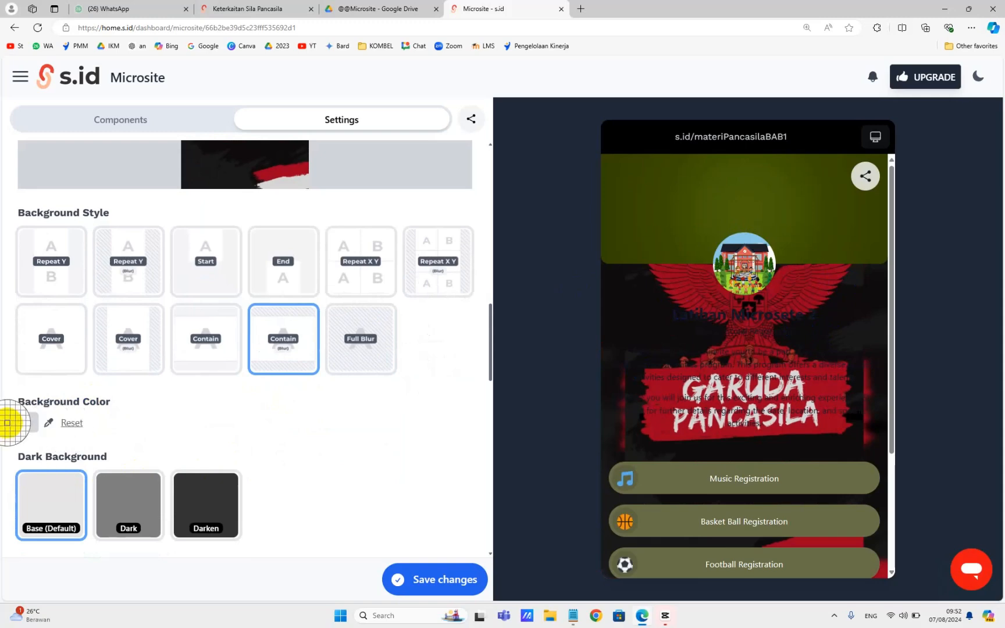
{"action": "left_click", "coordinate": [55, 421]}
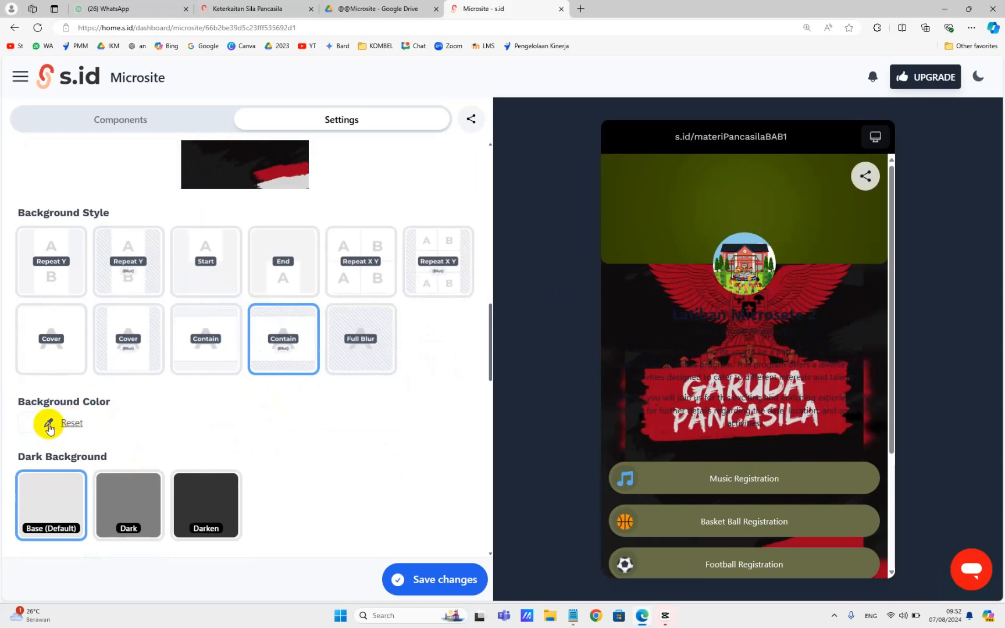
{"action": "left_click", "coordinate": [48, 423]}
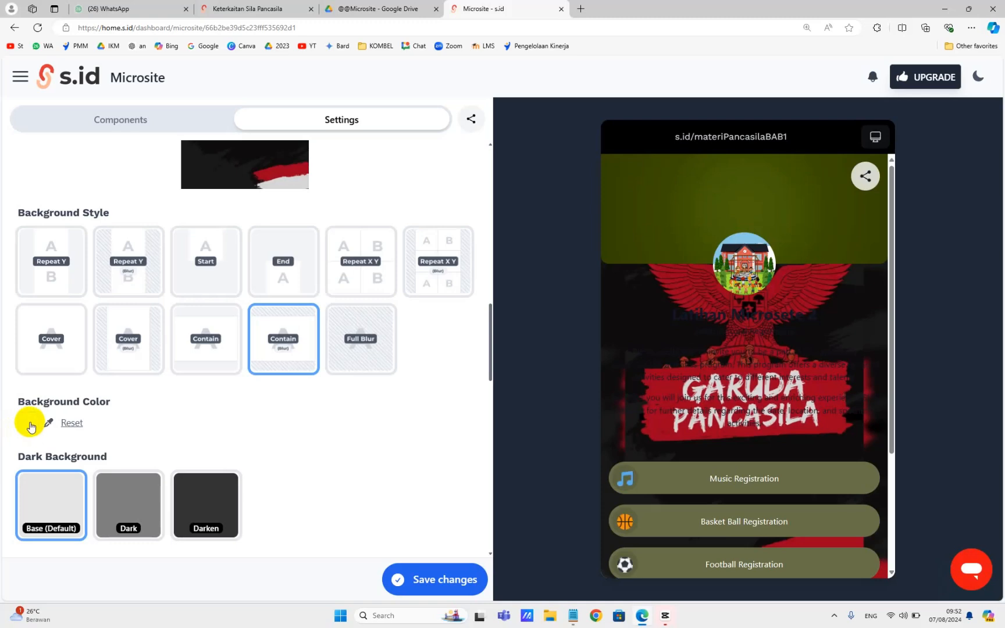
{"action": "left_click", "coordinate": [24, 423]}
{"action": "left_click", "coordinate": [81, 381]}
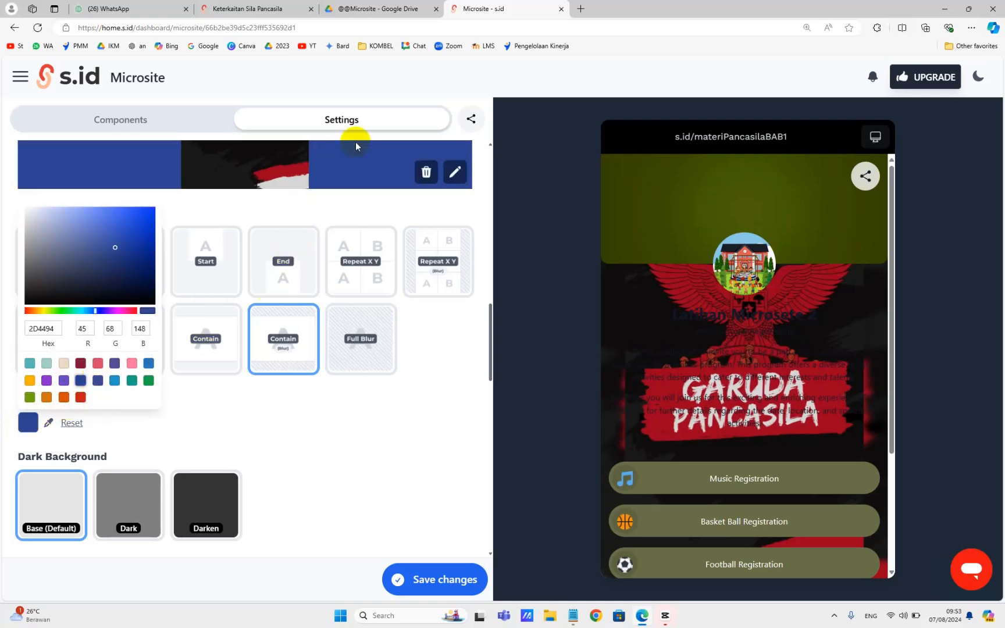
Preview the microsite's background in the full desktop view and return to the phone preview
{"action": "scroll", "coordinate": [314, 185], "scroll_direction": "up", "scroll_amount": 3}
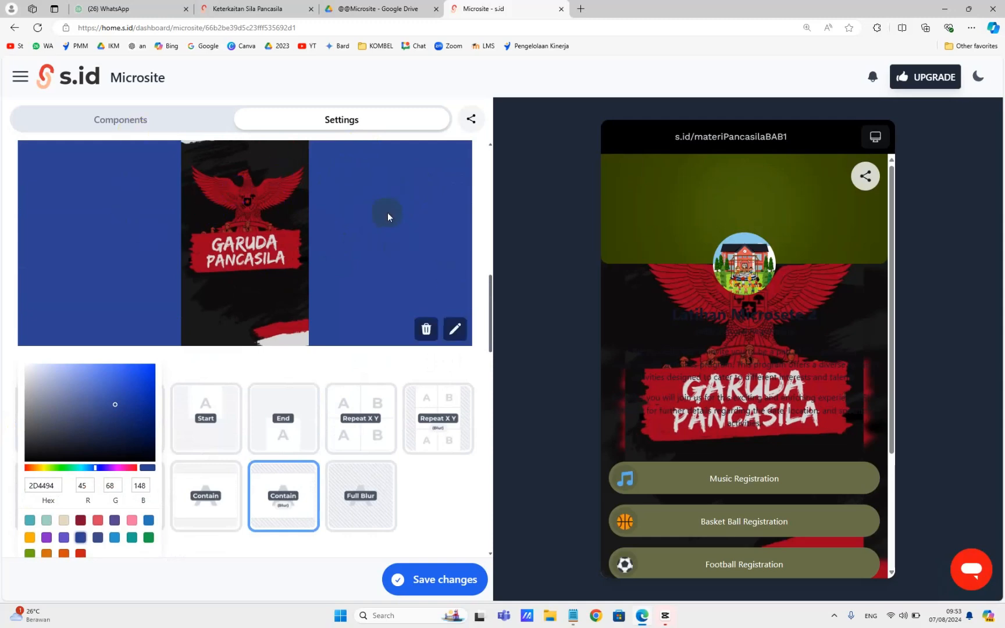
{"action": "left_click", "coordinate": [876, 138]}
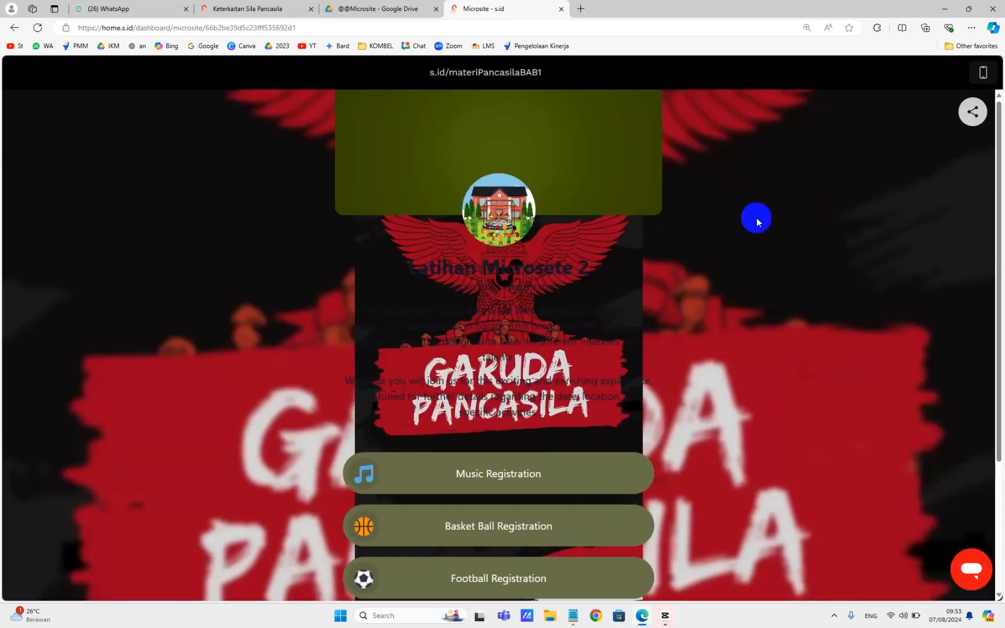
{"action": "left_click", "coordinate": [982, 72]}
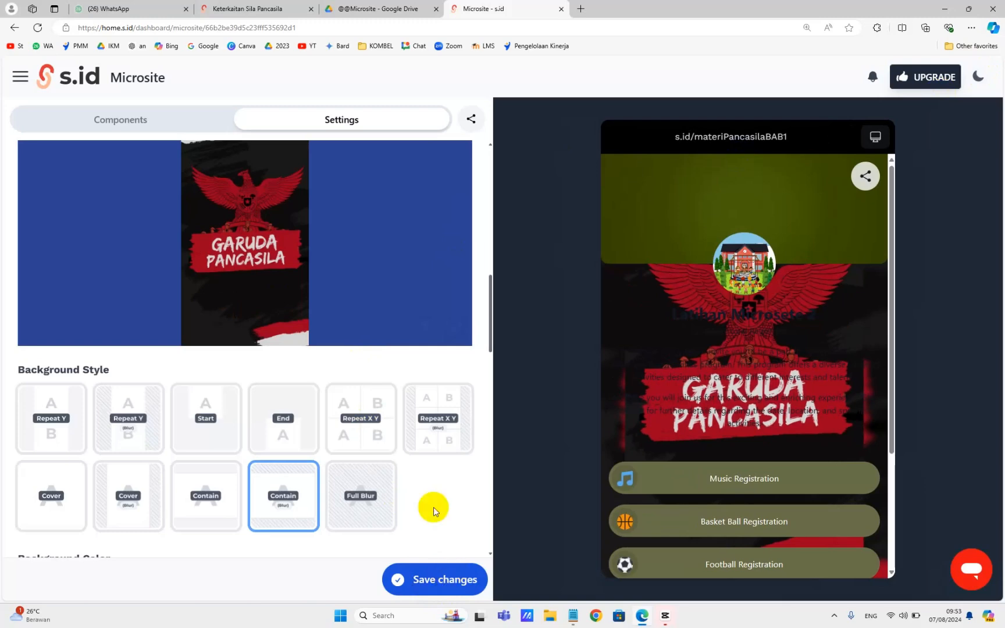
{"action": "scroll", "coordinate": [197, 398], "scroll_direction": "down", "scroll_amount": 8}
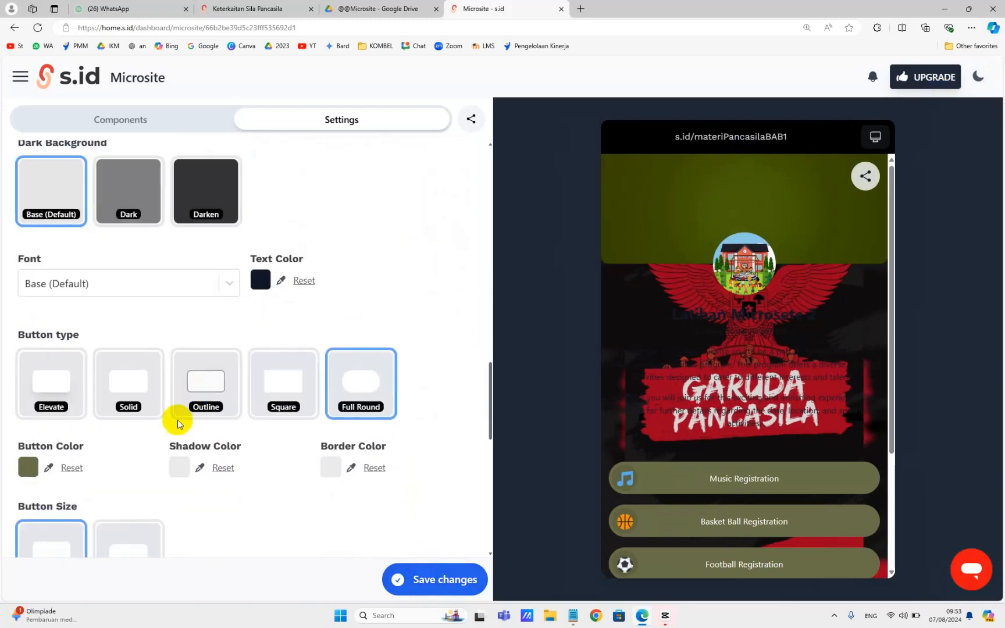
{"action": "left_click", "coordinate": [225, 285]}
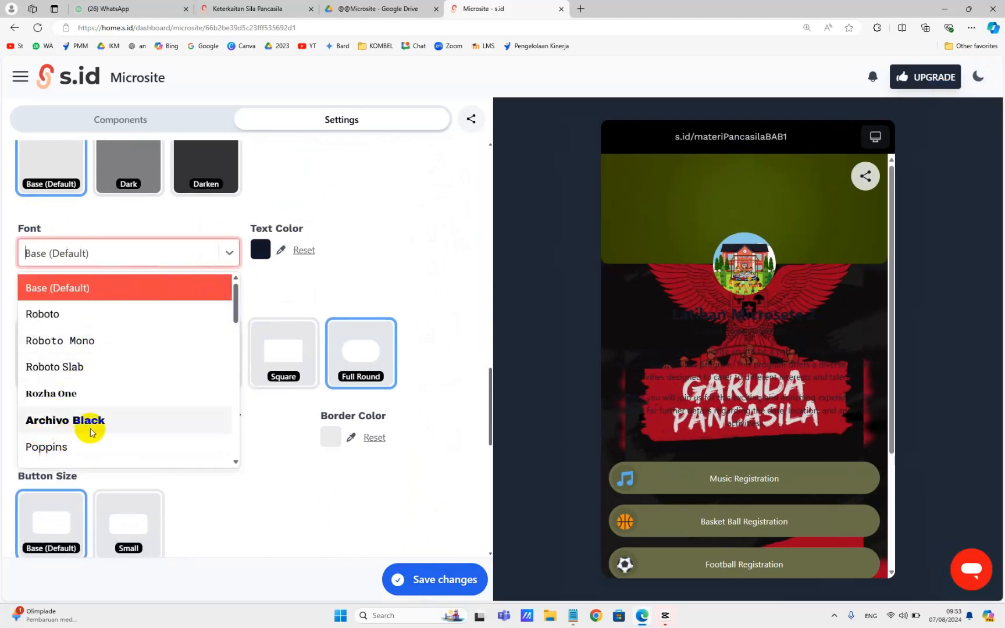
{"action": "left_click", "coordinate": [417, 239]}
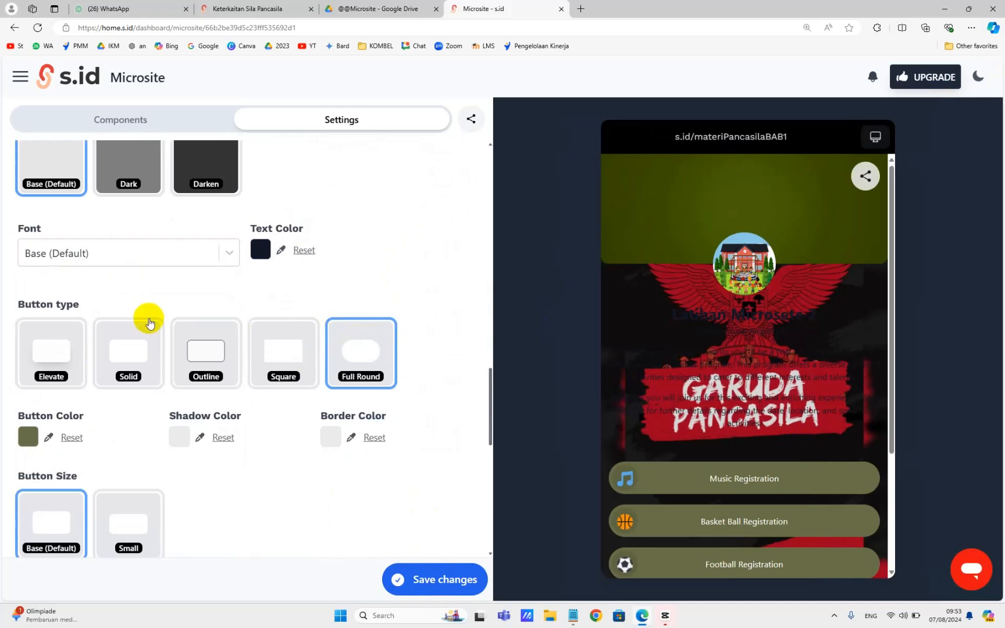
Try the Solid, Outline and Square button types on the registration buttons and set them back to Full Round
{"action": "scroll", "coordinate": [49, 323], "scroll_direction": "down", "scroll_amount": 1}
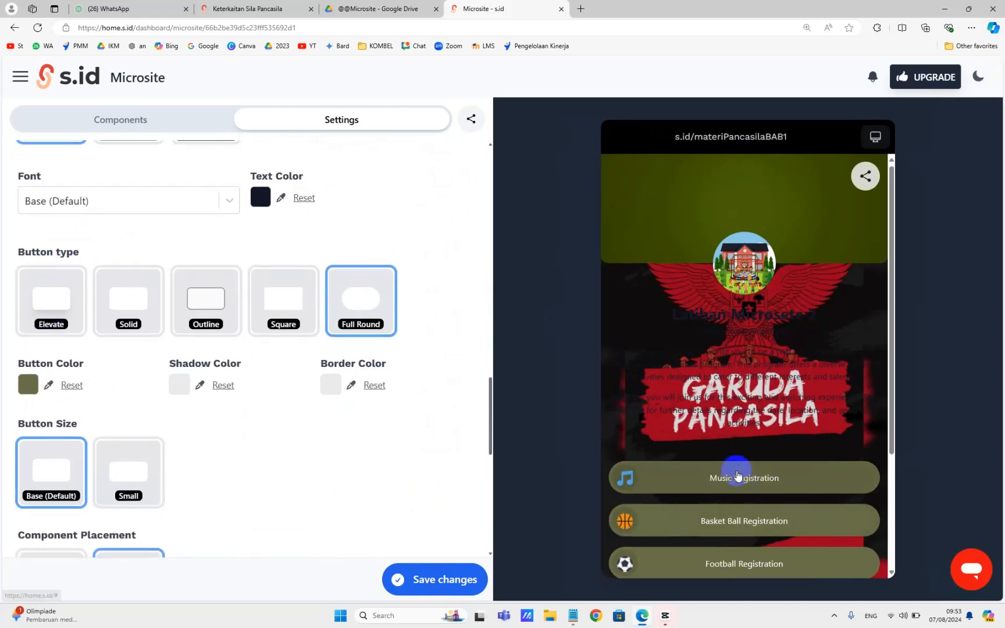
{"action": "scroll", "coordinate": [768, 387], "scroll_direction": "down", "scroll_amount": 3}
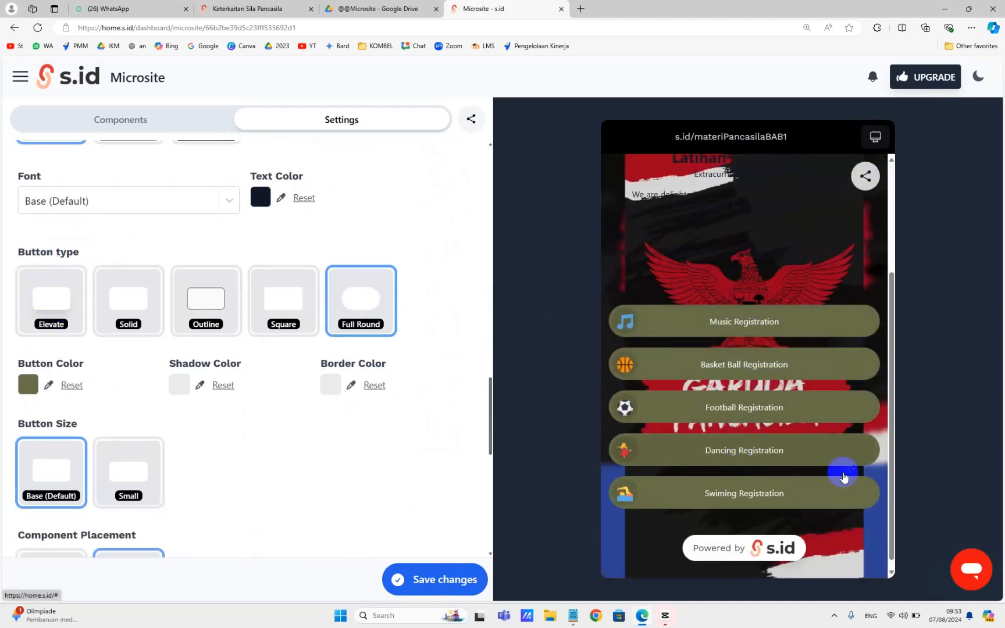
{"action": "left_click", "coordinate": [134, 312]}
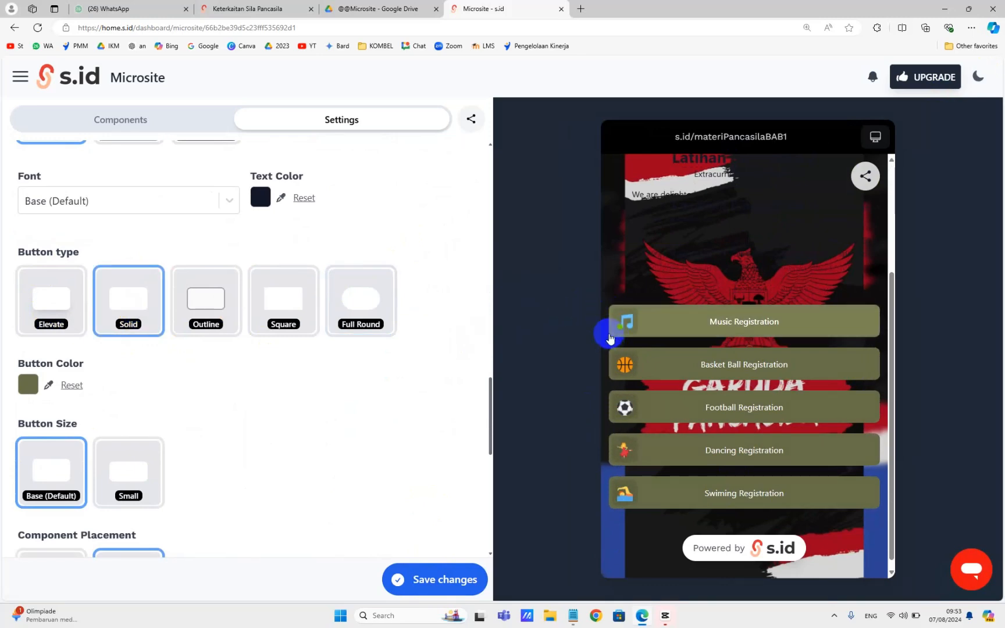
{"action": "left_click", "coordinate": [229, 298]}
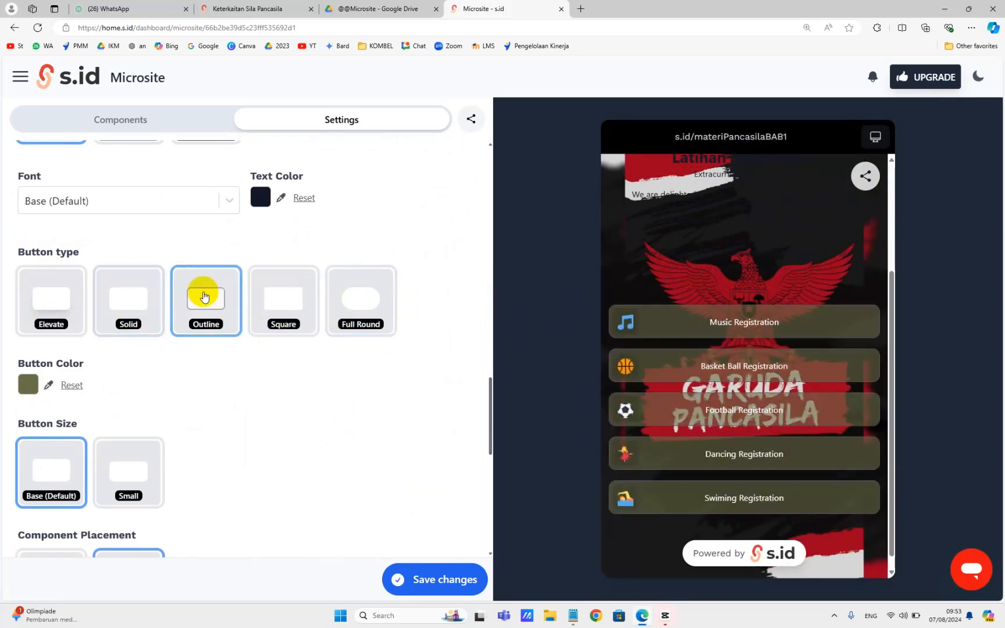
{"action": "left_click", "coordinate": [295, 312]}
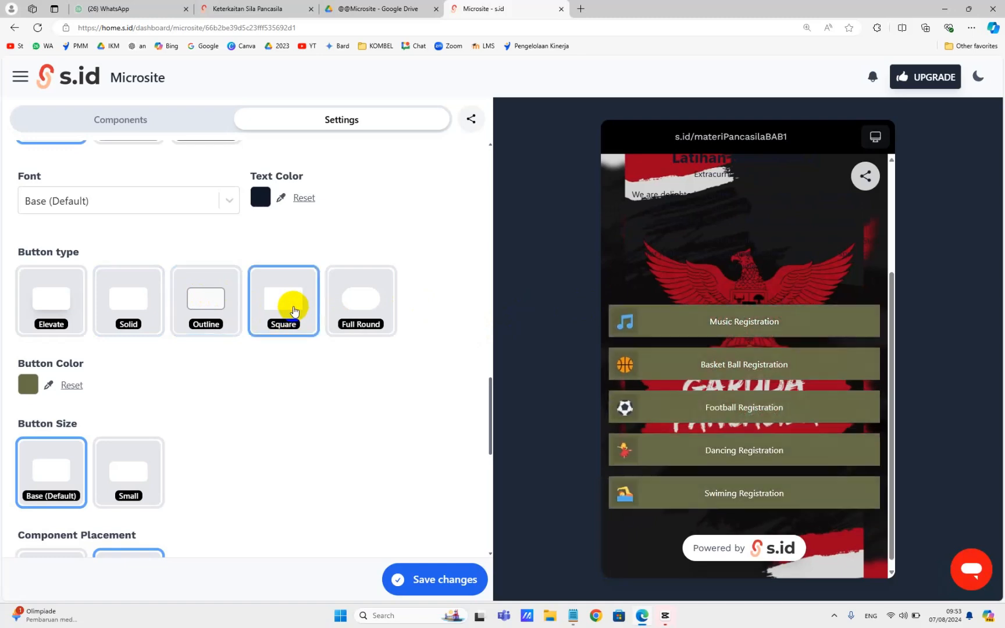
{"action": "left_click", "coordinate": [351, 301]}
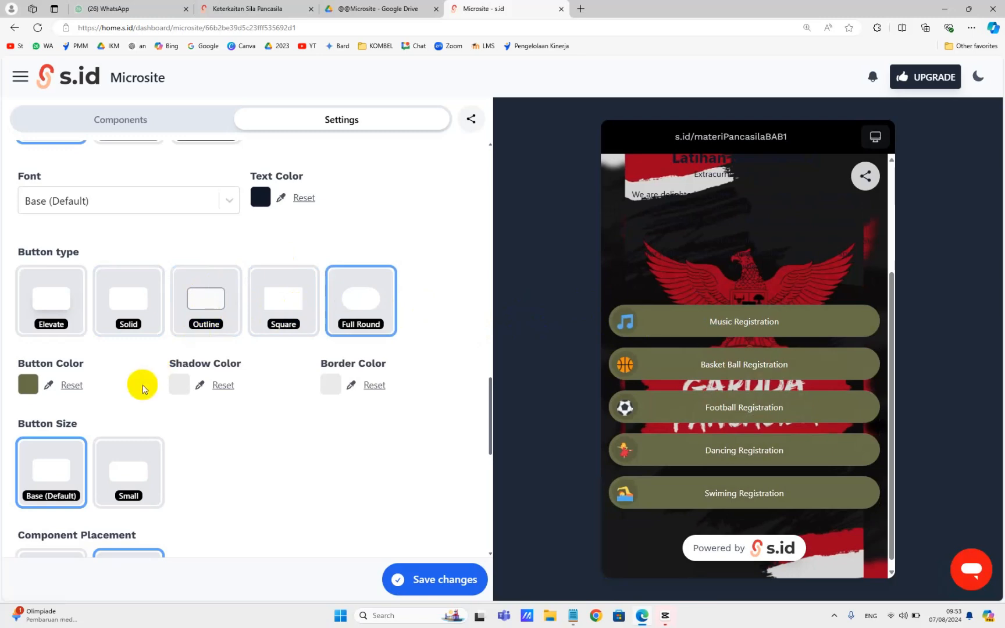
Try the Small button size for the registration buttons and return to Base (Default)
{"action": "scroll", "coordinate": [82, 423], "scroll_direction": "down", "scroll_amount": 2}
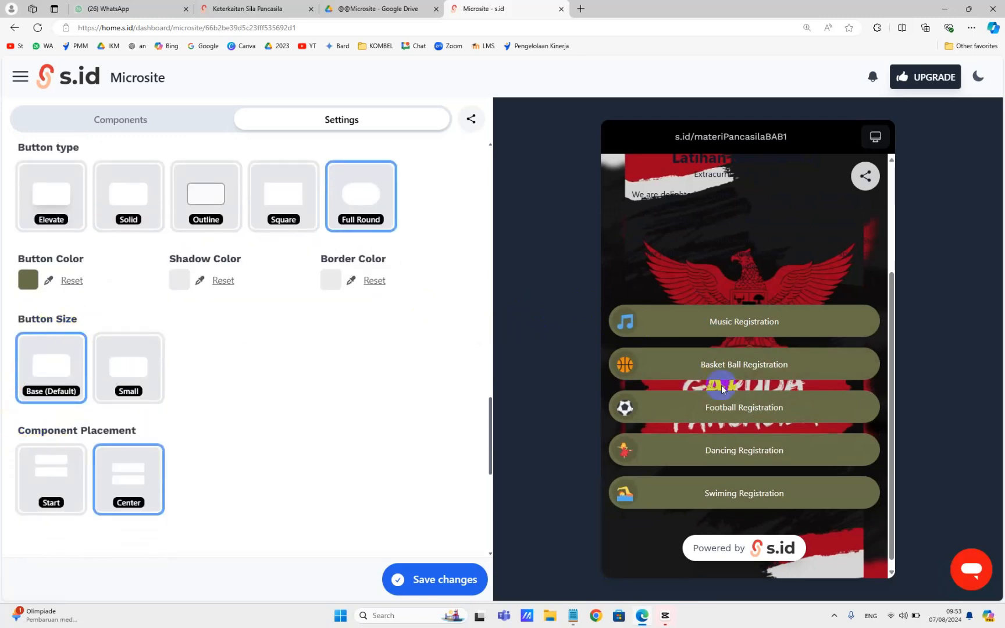
{"action": "left_click", "coordinate": [148, 367]}
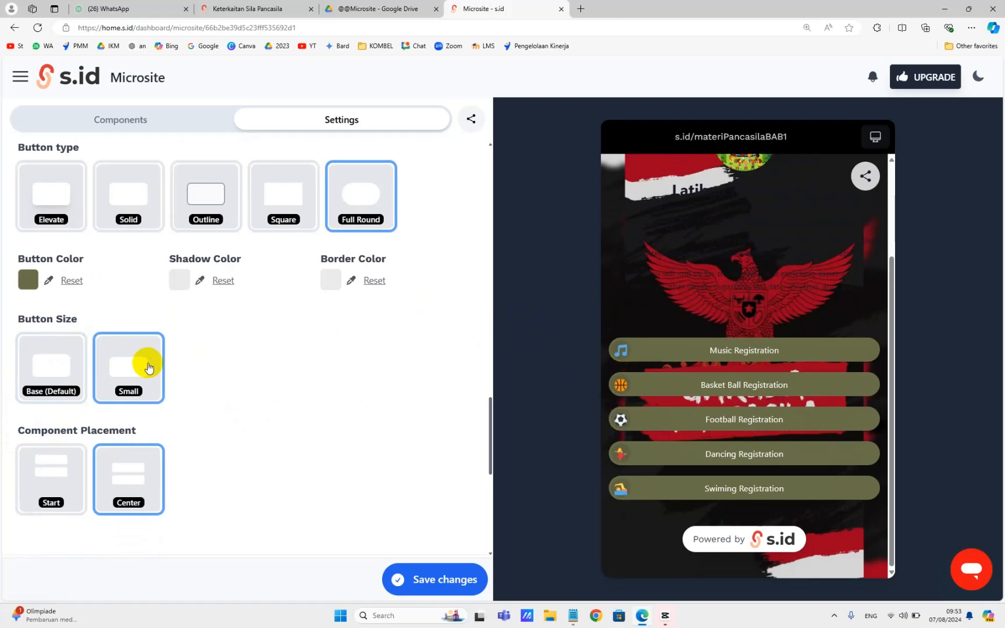
{"action": "left_click", "coordinate": [42, 370]}
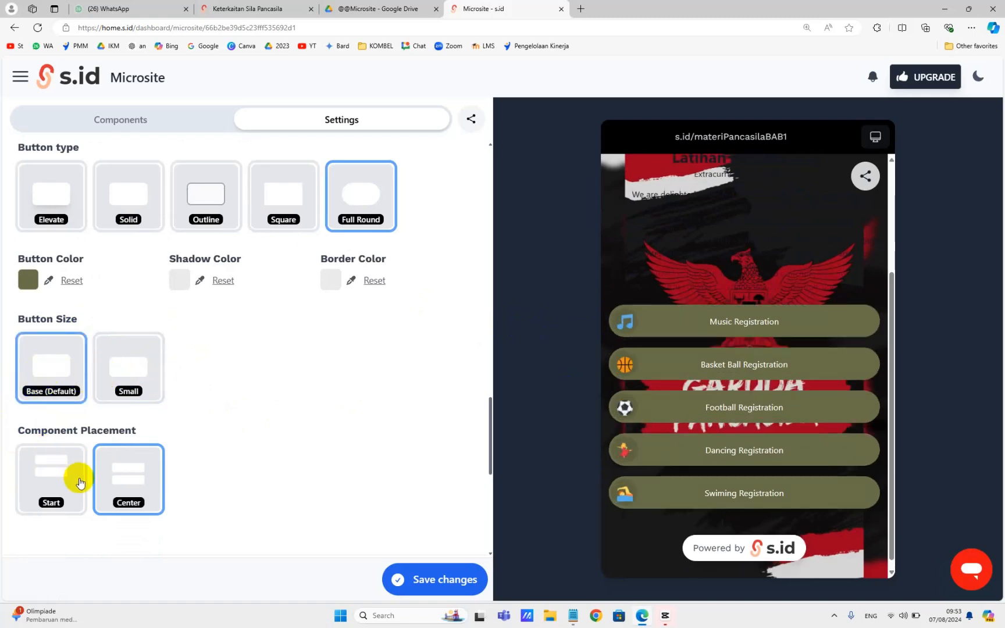
Compare the Start and Center component placements and set the microsite's component placement to Start
{"action": "scroll", "coordinate": [88, 451], "scroll_direction": "down", "scroll_amount": 1}
{"action": "left_click", "coordinate": [49, 426]}
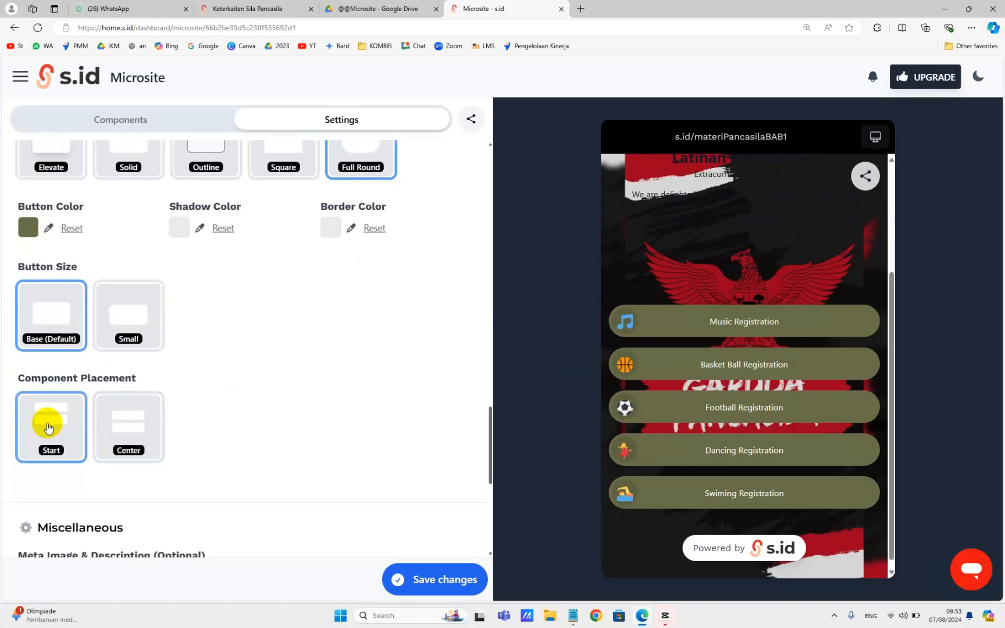
{"action": "left_click", "coordinate": [128, 417]}
{"action": "left_click", "coordinate": [33, 410]}
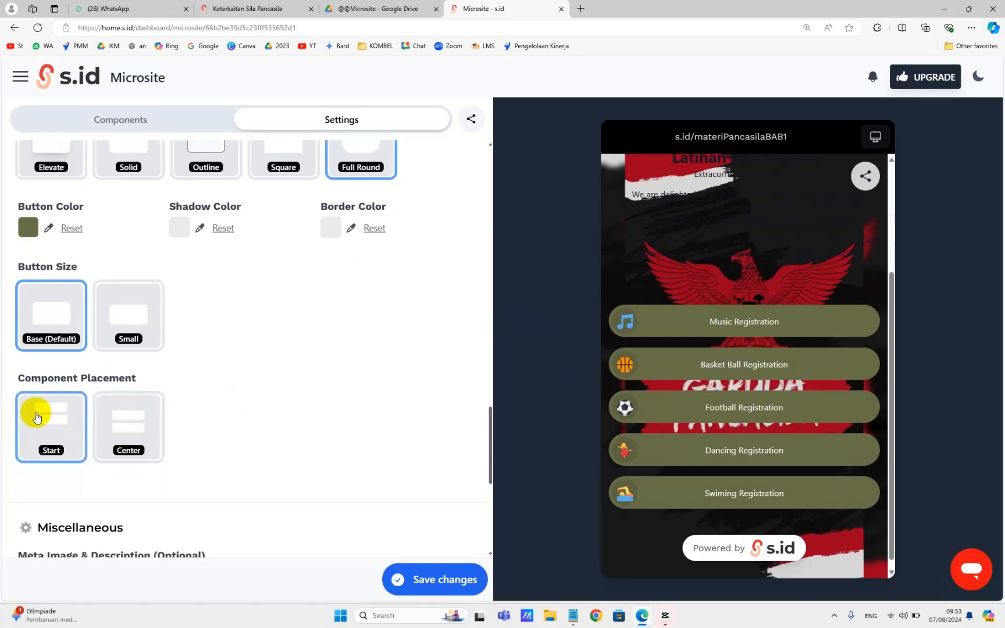
Set the microsite's meta image to the file Keterkaitan Sila Pancasila (1) from the Downloads folder
{"action": "scroll", "coordinate": [60, 397], "scroll_direction": "down", "scroll_amount": 3}
{"action": "scroll", "coordinate": [62, 399], "scroll_direction": "down", "scroll_amount": 1}
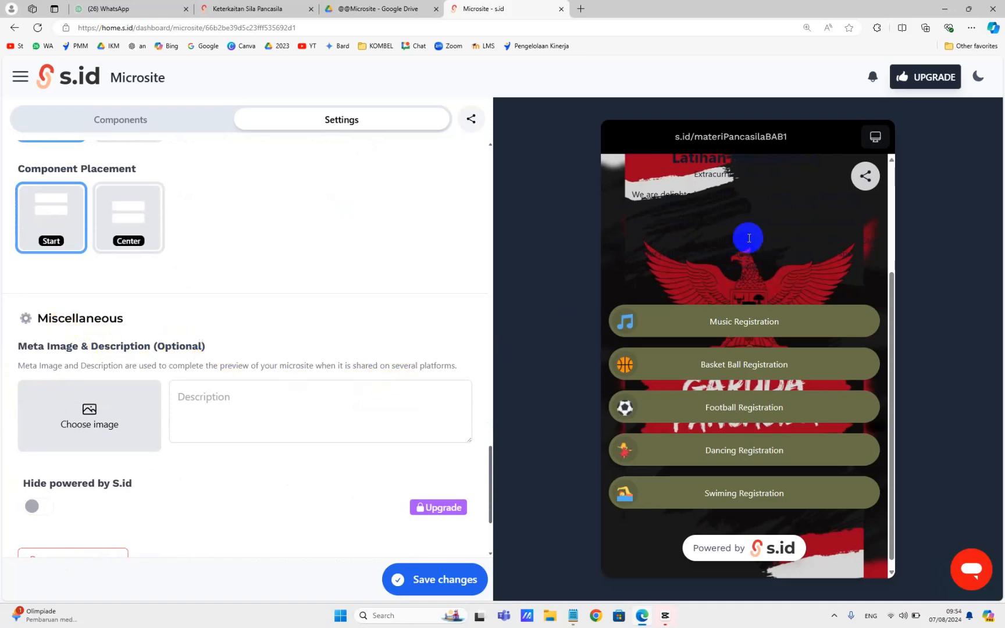
{"action": "scroll", "coordinate": [750, 261], "scroll_direction": "up", "scroll_amount": 3}
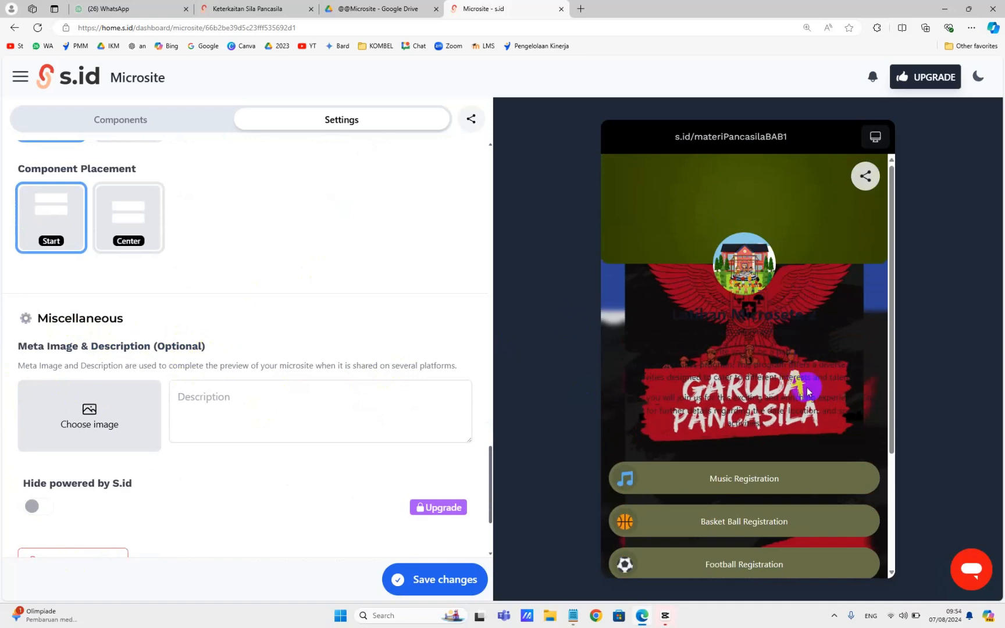
{"action": "left_click", "coordinate": [72, 424]}
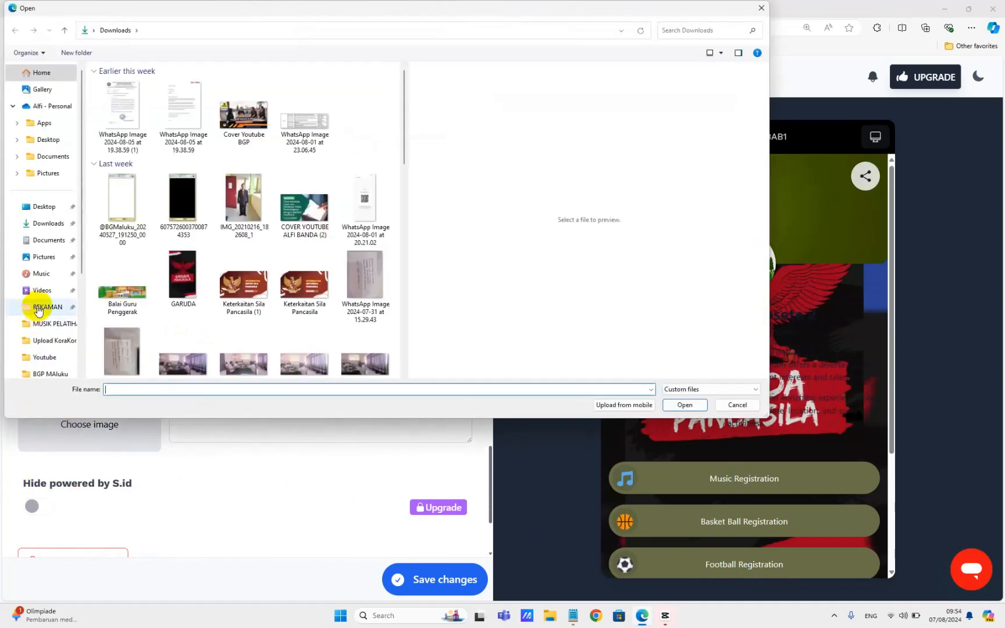
{"action": "left_click", "coordinate": [245, 285]}
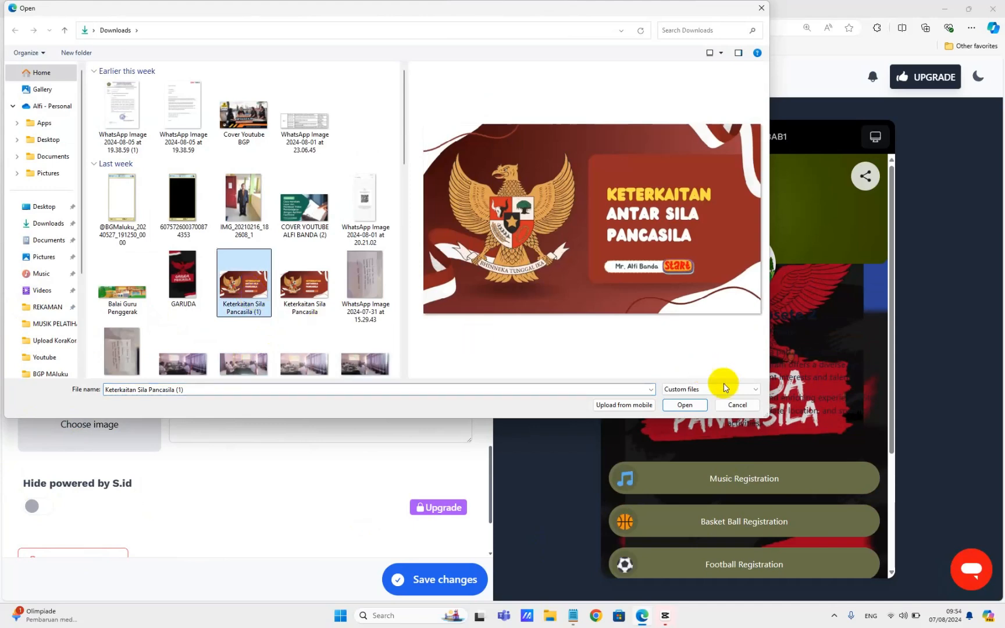
{"action": "left_click", "coordinate": [683, 404]}
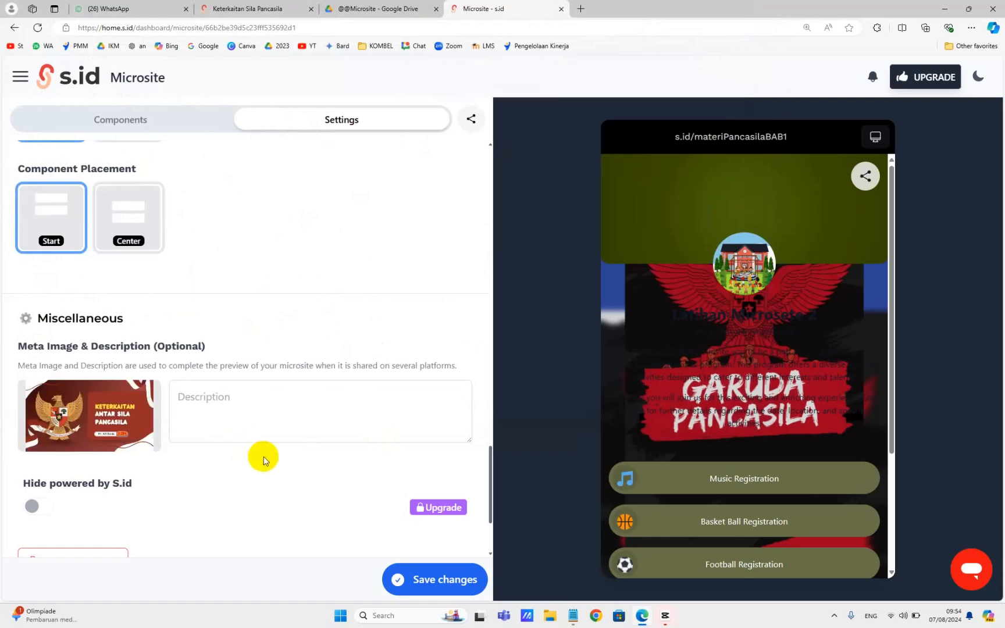
Review the microsite's miscellaneous, button, theme and background settings and examine the whole page in the phone preview
{"action": "scroll", "coordinate": [264, 460], "scroll_direction": "down", "scroll_amount": 2}
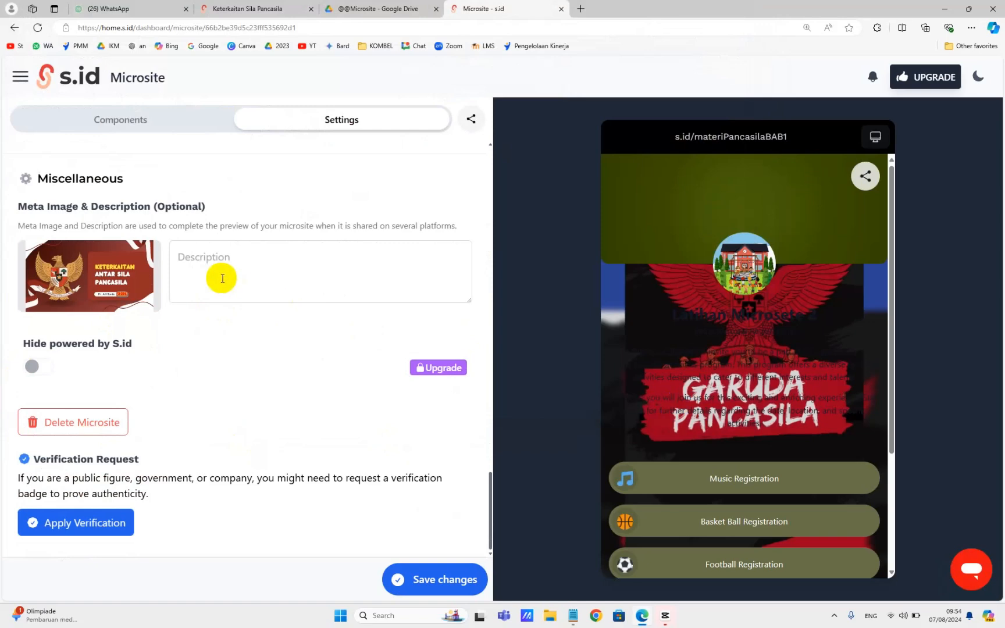
{"action": "scroll", "coordinate": [191, 377], "scroll_direction": "up", "scroll_amount": 14}
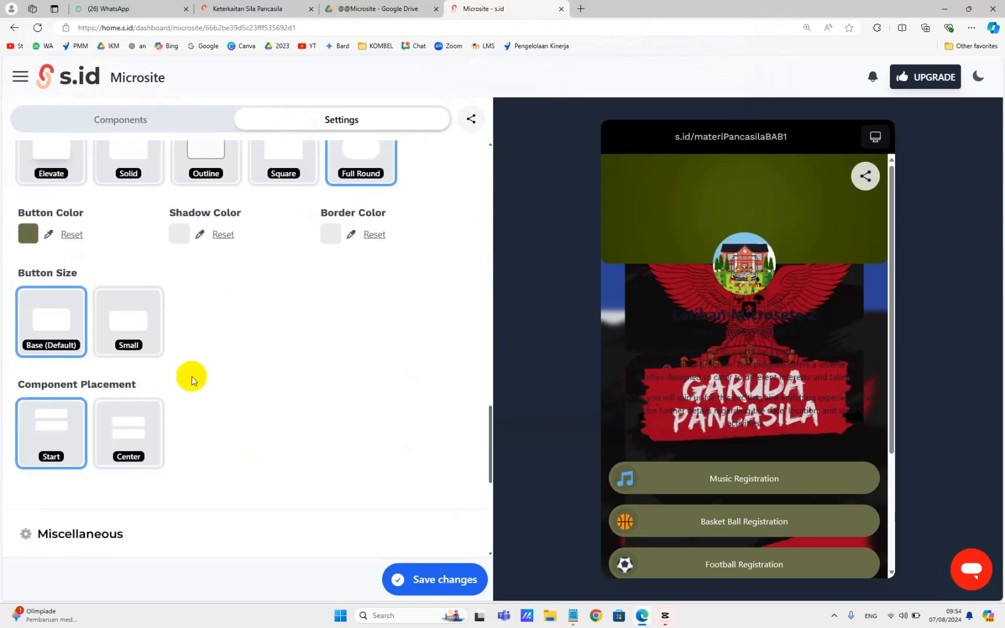
{"action": "scroll", "coordinate": [240, 361], "scroll_direction": "up", "scroll_amount": 10}
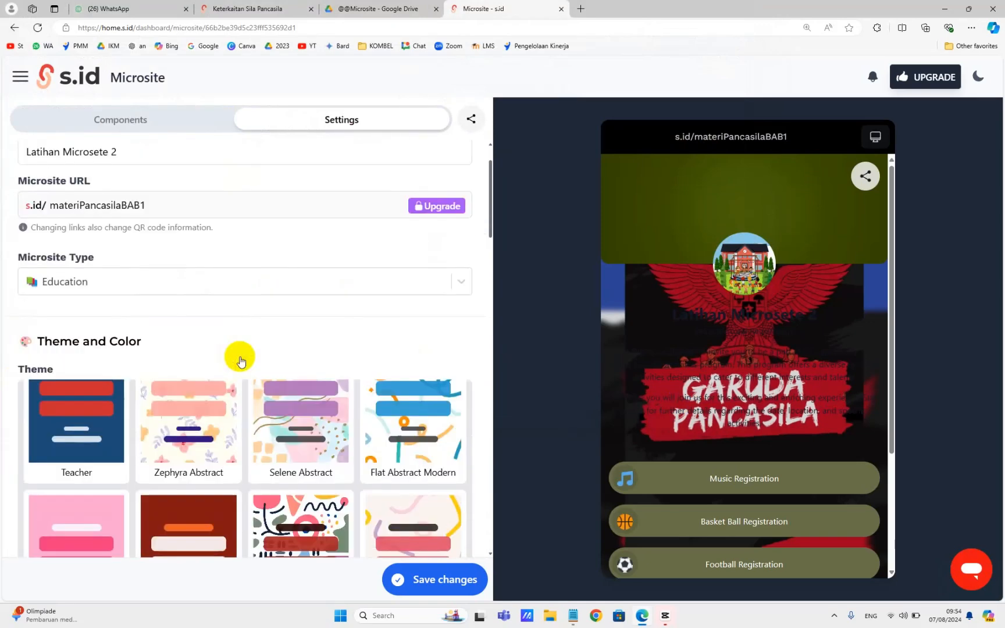
{"action": "scroll", "coordinate": [241, 360], "scroll_direction": "down", "scroll_amount": 4}
{"action": "scroll", "coordinate": [241, 360], "scroll_direction": "down", "scroll_amount": 3}
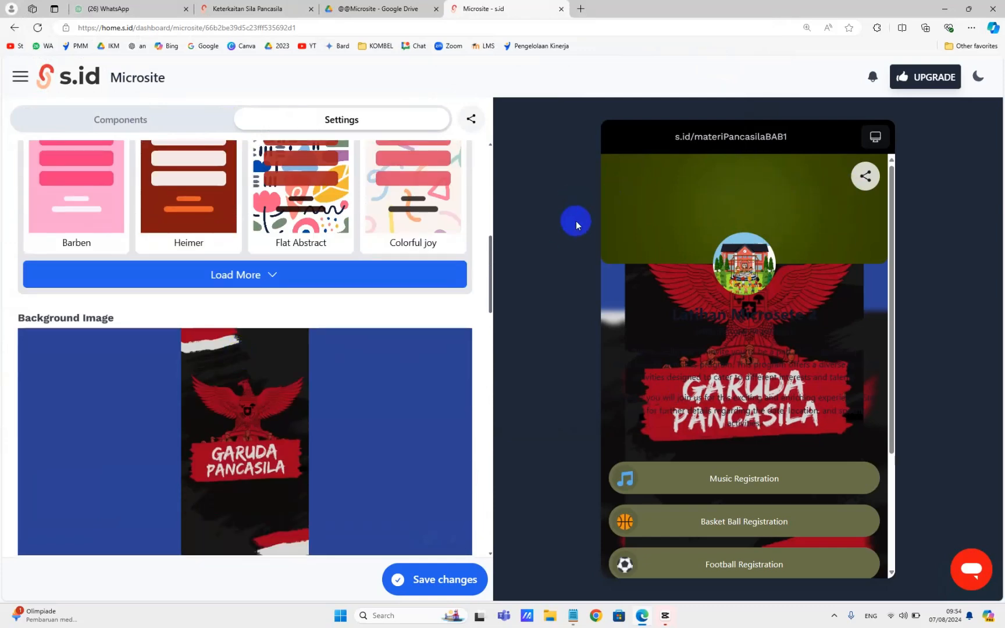
{"action": "left_click_drag", "start_coordinate": [489, 260], "coordinate": [496, 74]}
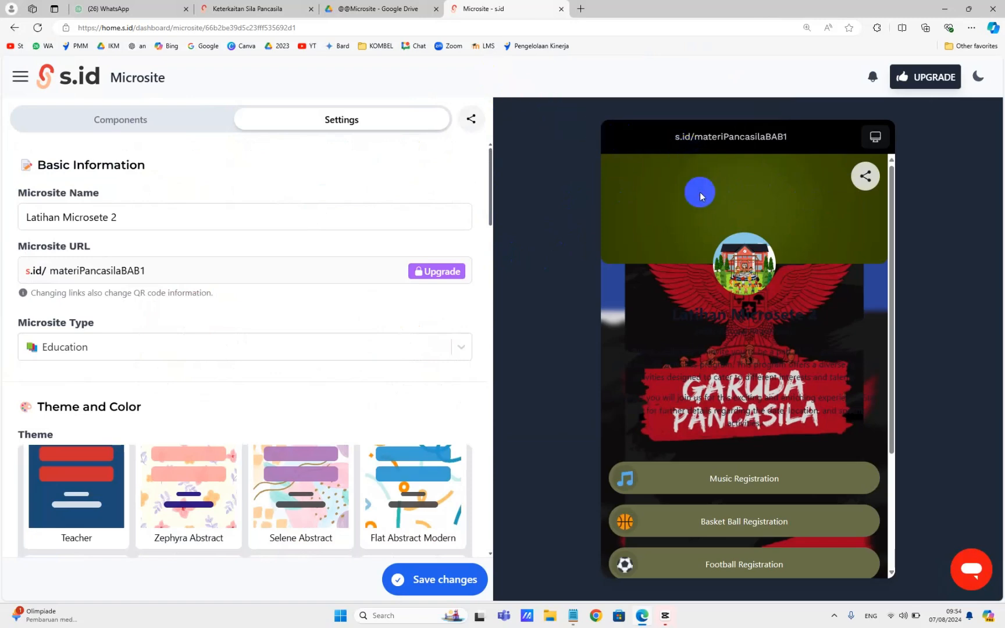
{"action": "scroll", "coordinate": [392, 223], "scroll_direction": "down", "scroll_amount": 5}
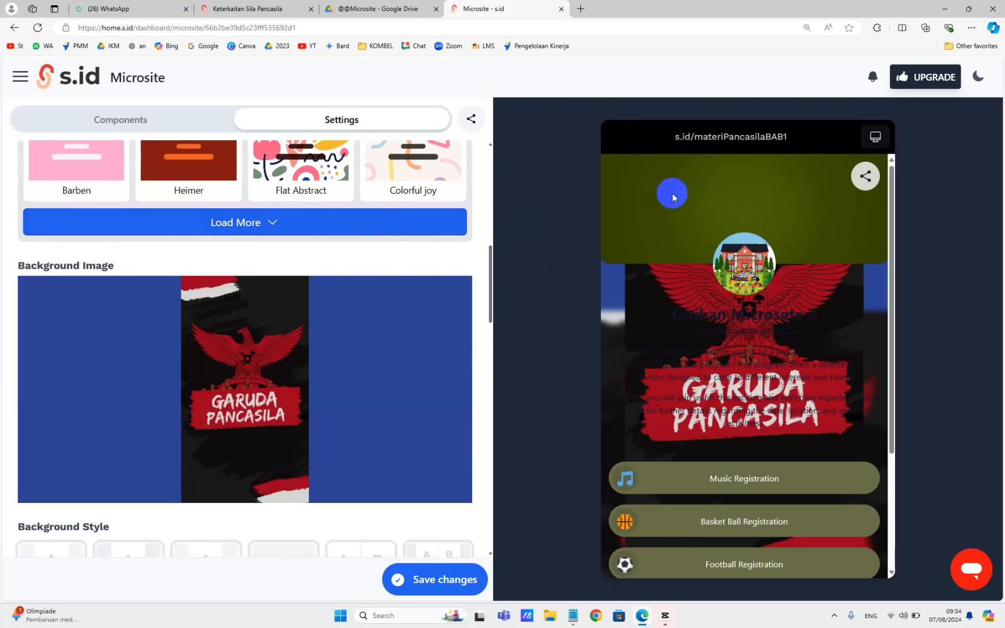
{"action": "scroll", "coordinate": [657, 332], "scroll_direction": "down", "scroll_amount": 3}
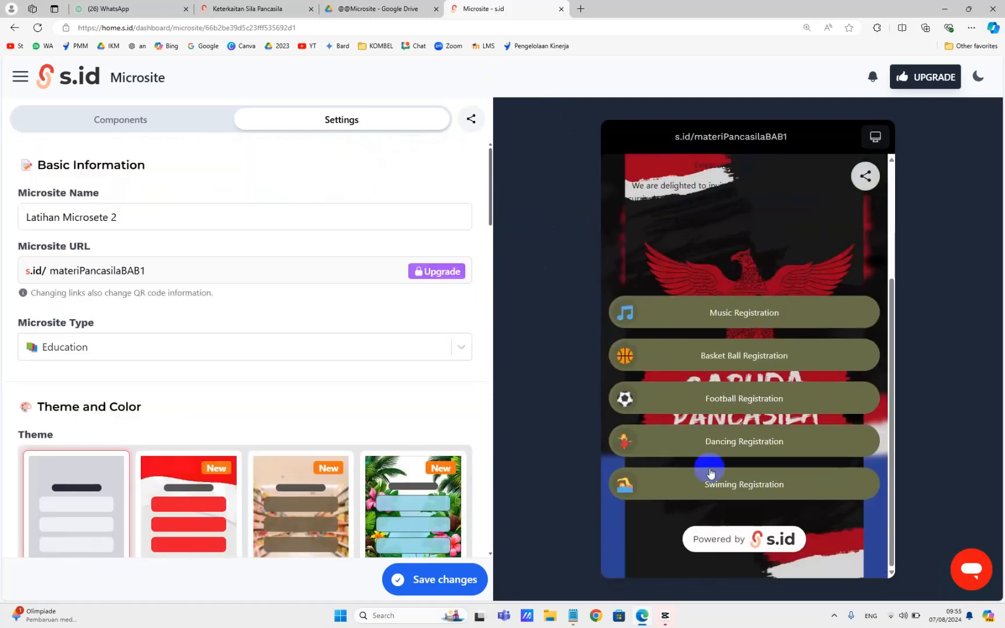
{"action": "scroll", "coordinate": [750, 337], "scroll_direction": "up", "scroll_amount": 5}
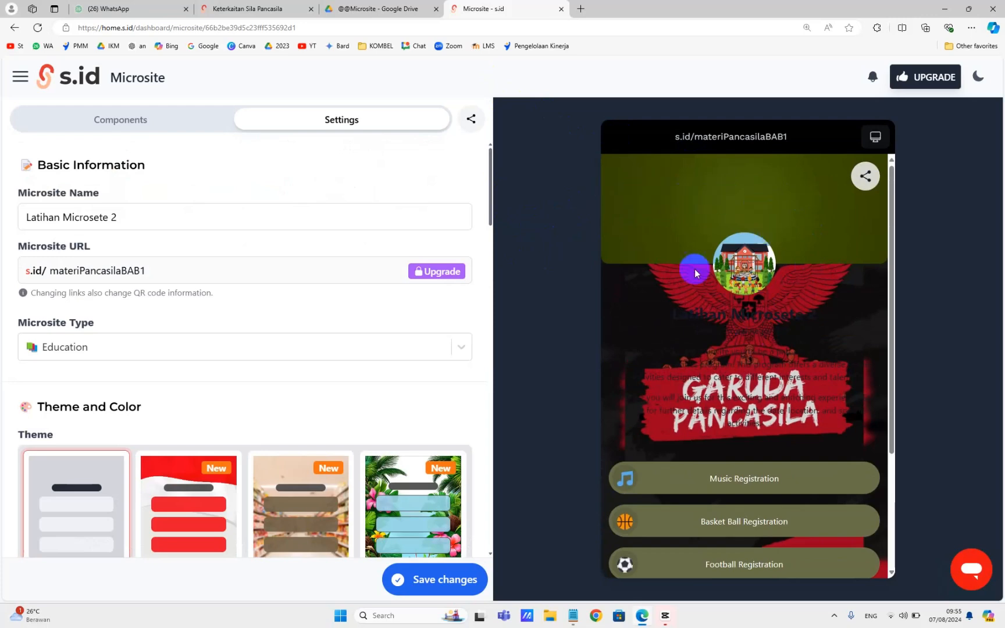
Replace the Profile component's picture with the image Lokakarya Pemetaan Kombel 2024, cropped to the figure's head and chest
{"action": "left_click", "coordinate": [137, 128]}
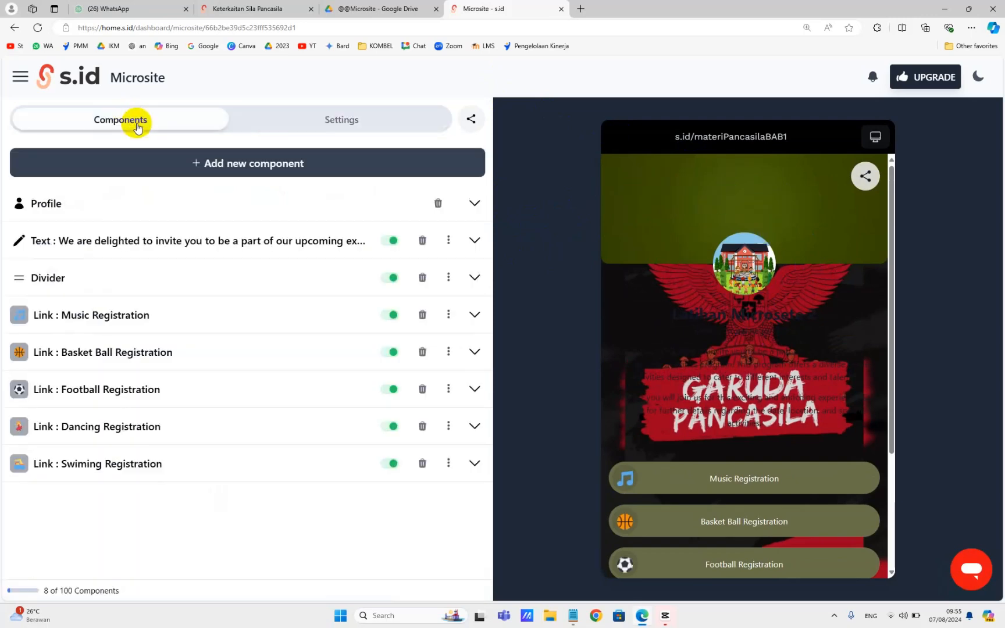
{"action": "left_click", "coordinate": [475, 205]}
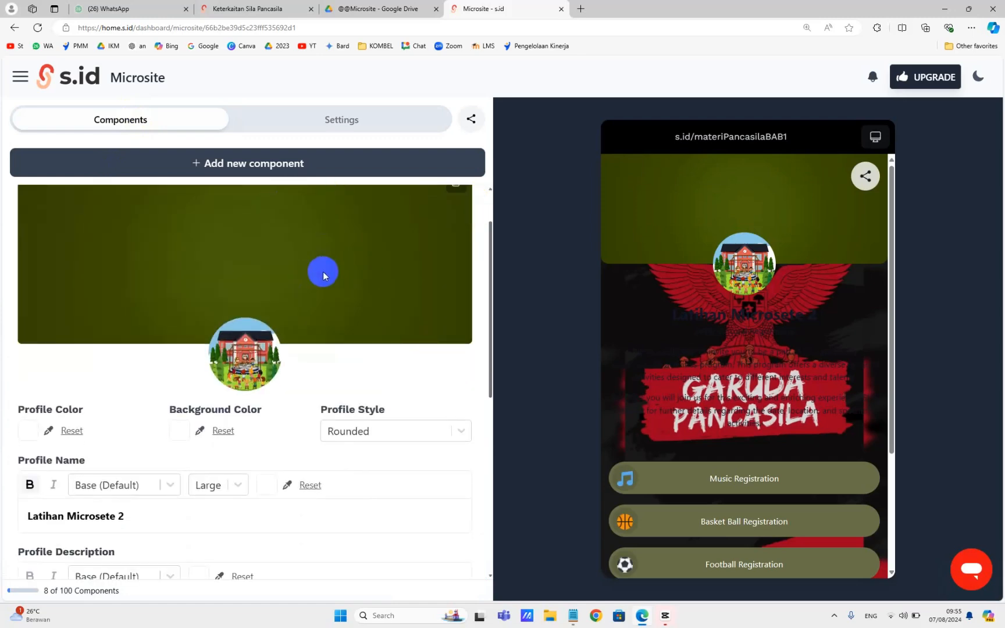
{"action": "mouse_move", "coordinate": [250, 360]}
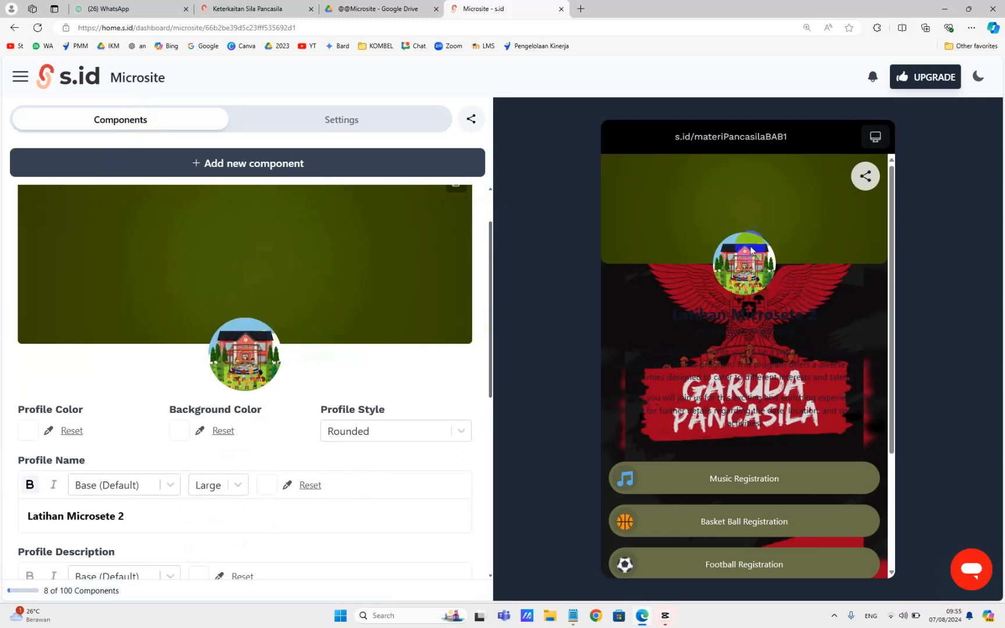
{"action": "left_click", "coordinate": [249, 359]}
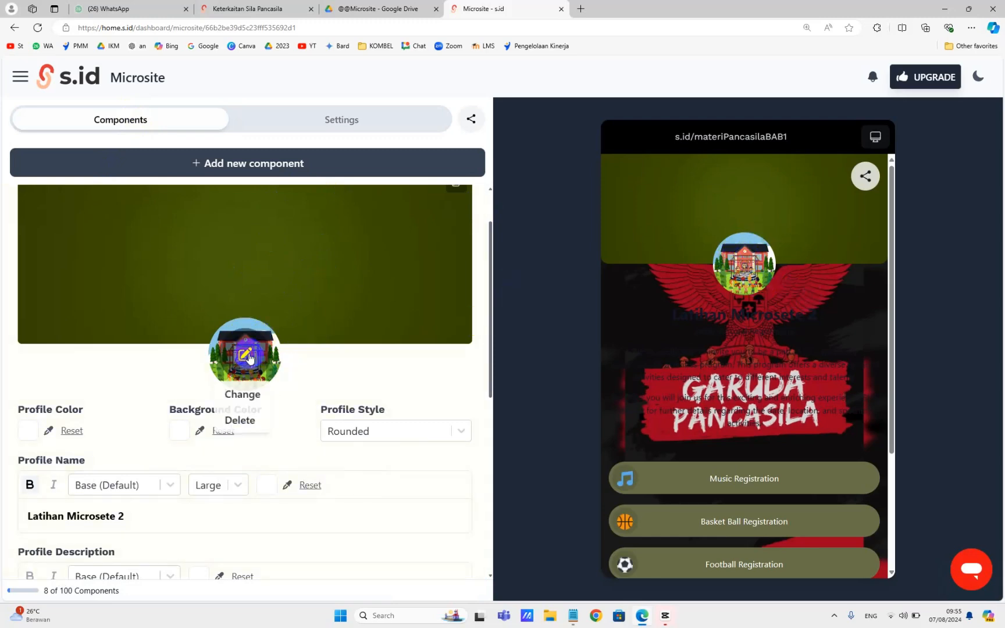
{"action": "left_click", "coordinate": [252, 400]}
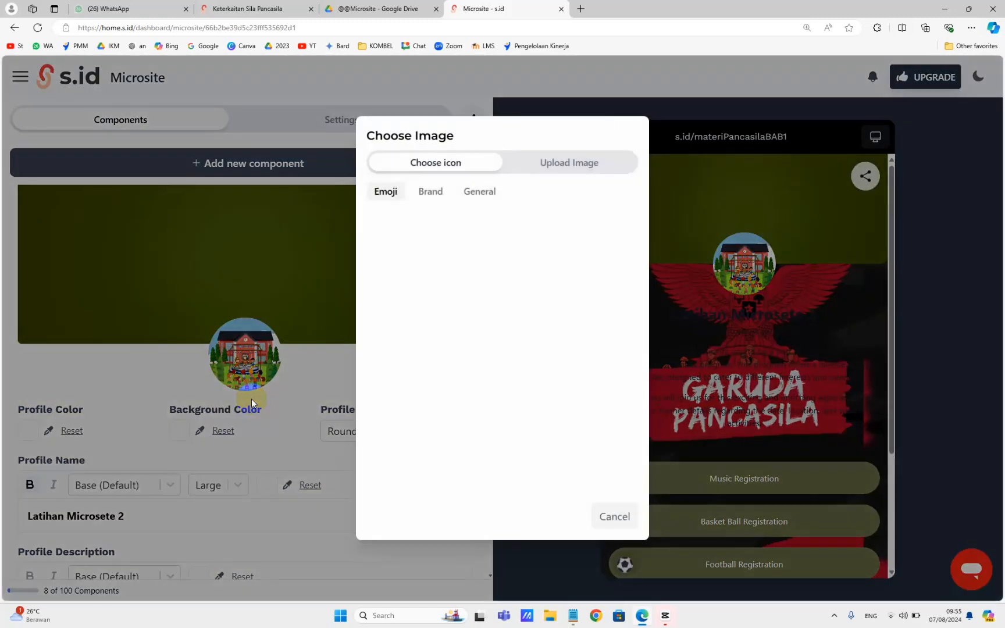
{"action": "left_click", "coordinate": [572, 166]}
{"action": "left_click", "coordinate": [496, 340]}
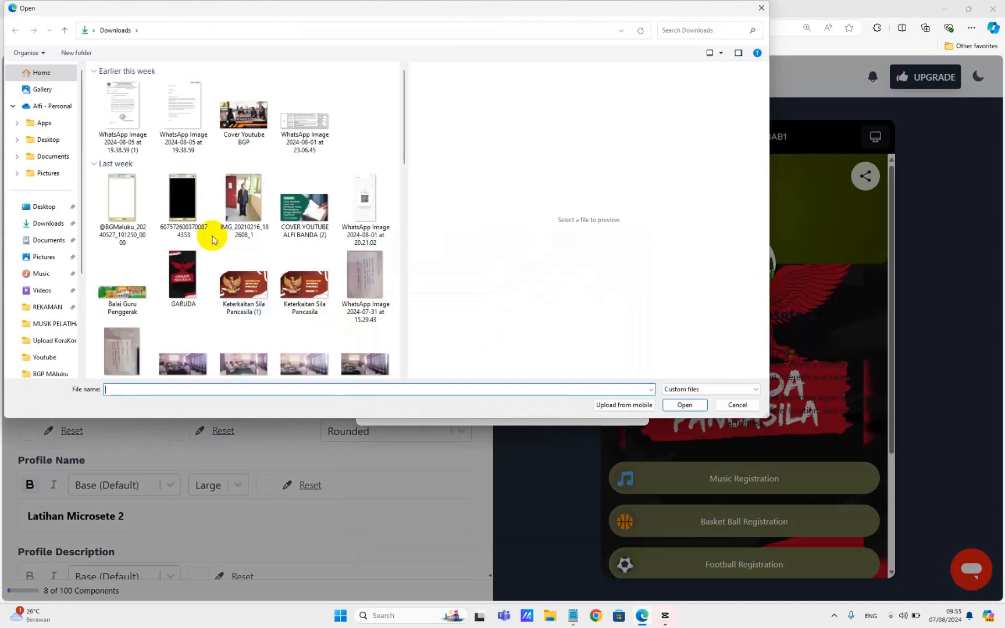
{"action": "scroll", "coordinate": [213, 239], "scroll_direction": "down", "scroll_amount": 15}
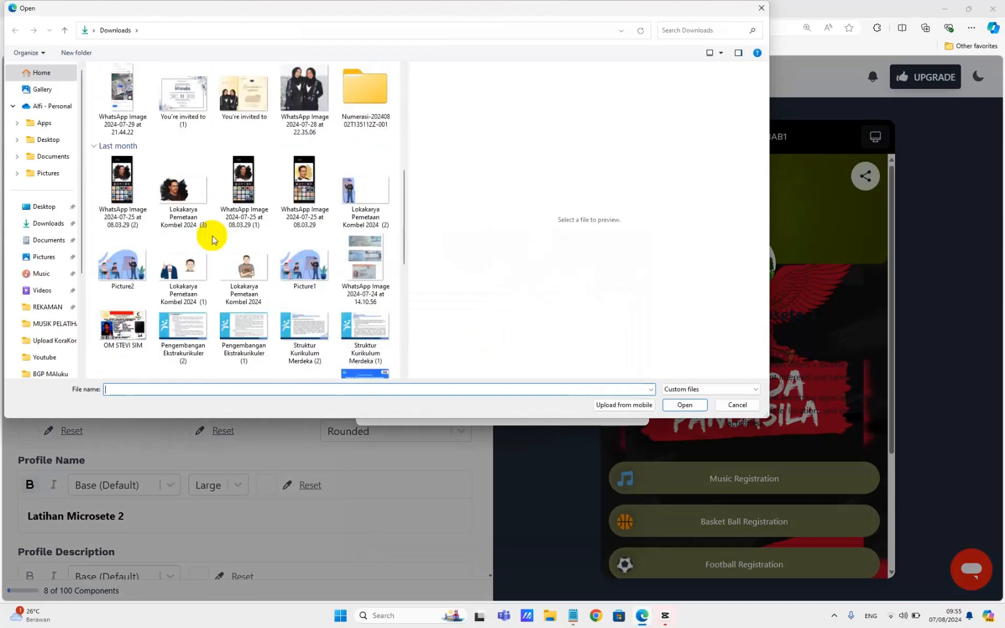
{"action": "scroll", "coordinate": [212, 240], "scroll_direction": "up", "scroll_amount": 10}
{"action": "scroll", "coordinate": [213, 240], "scroll_direction": "down", "scroll_amount": 9}
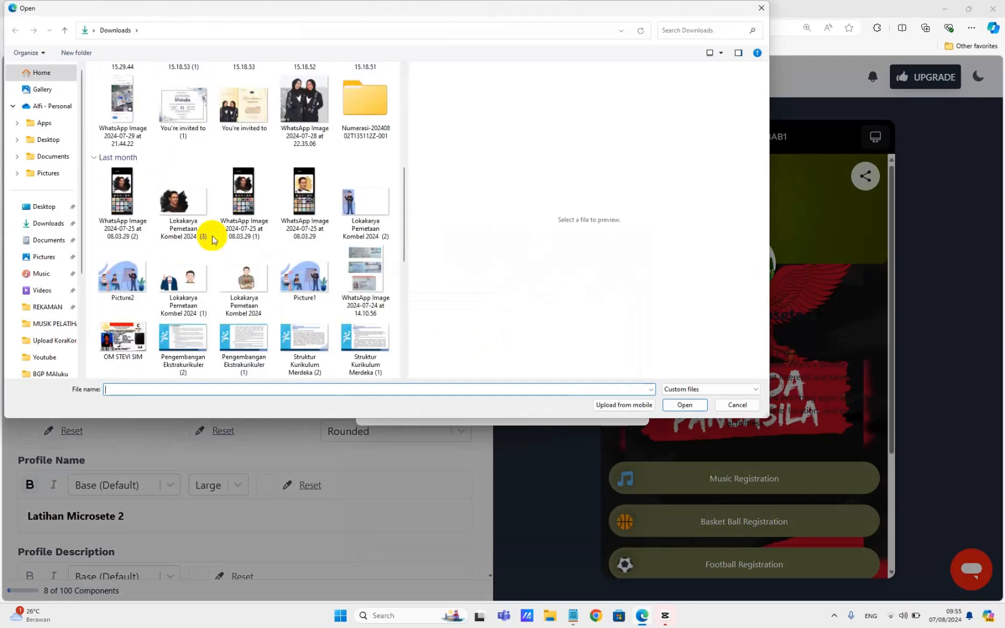
{"action": "left_click", "coordinate": [237, 284]}
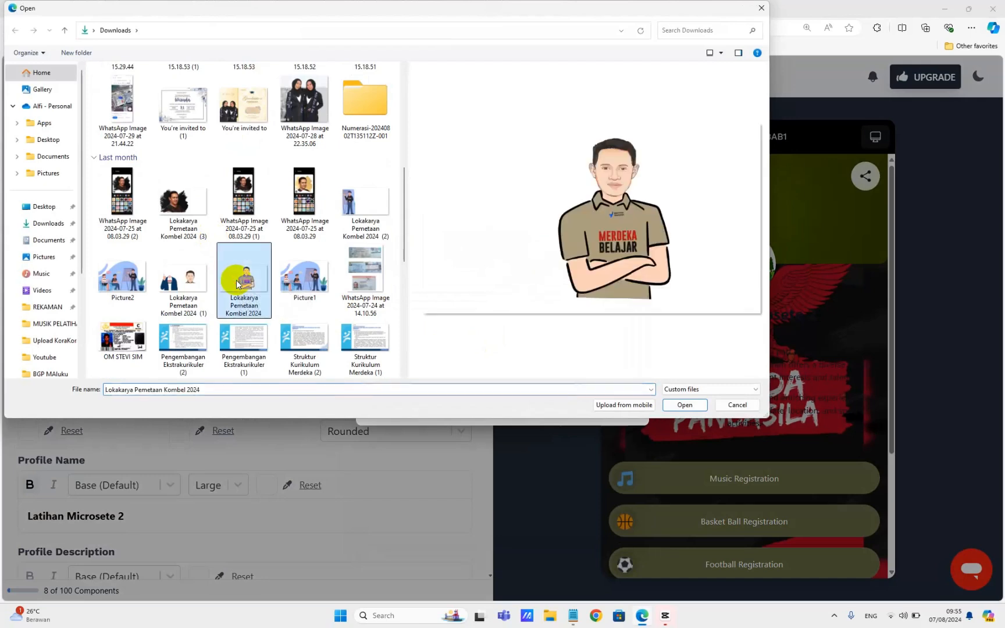
{"action": "left_click", "coordinate": [680, 406]}
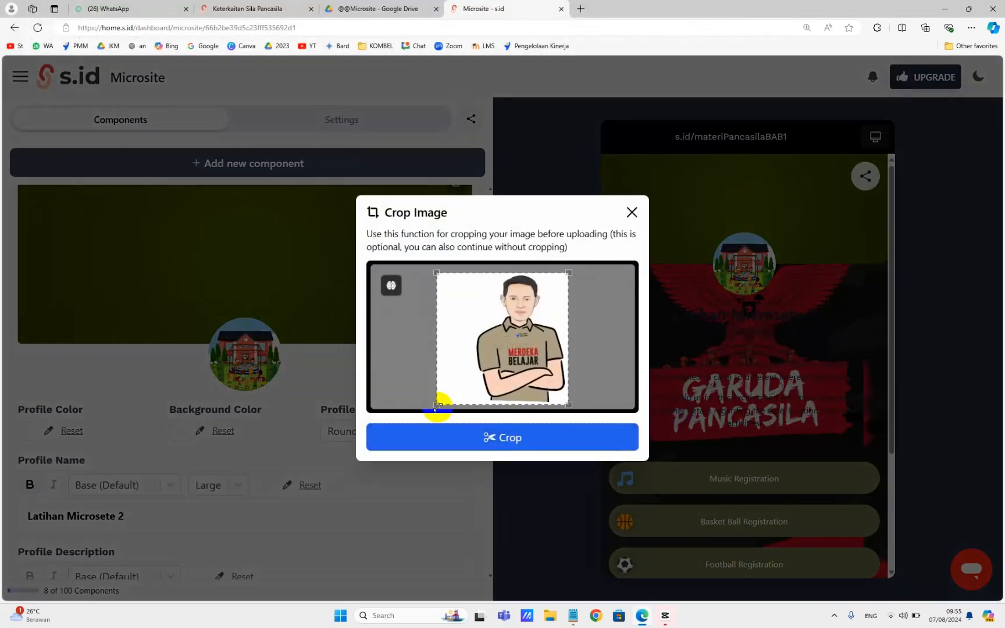
{"action": "left_click_drag", "start_coordinate": [437, 403], "coordinate": [475, 366]}
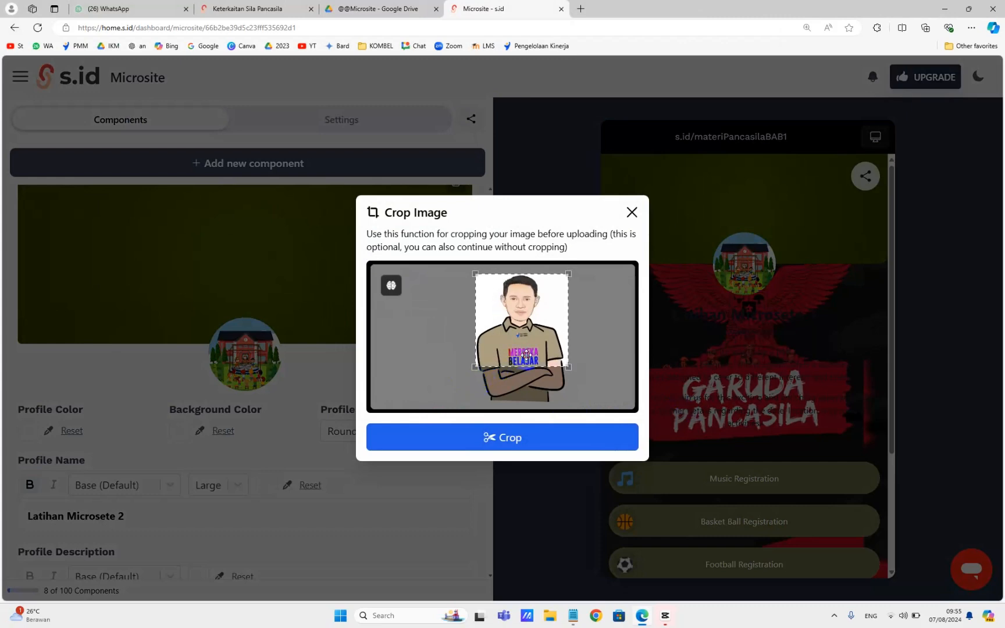
{"action": "left_click", "coordinate": [514, 438]}
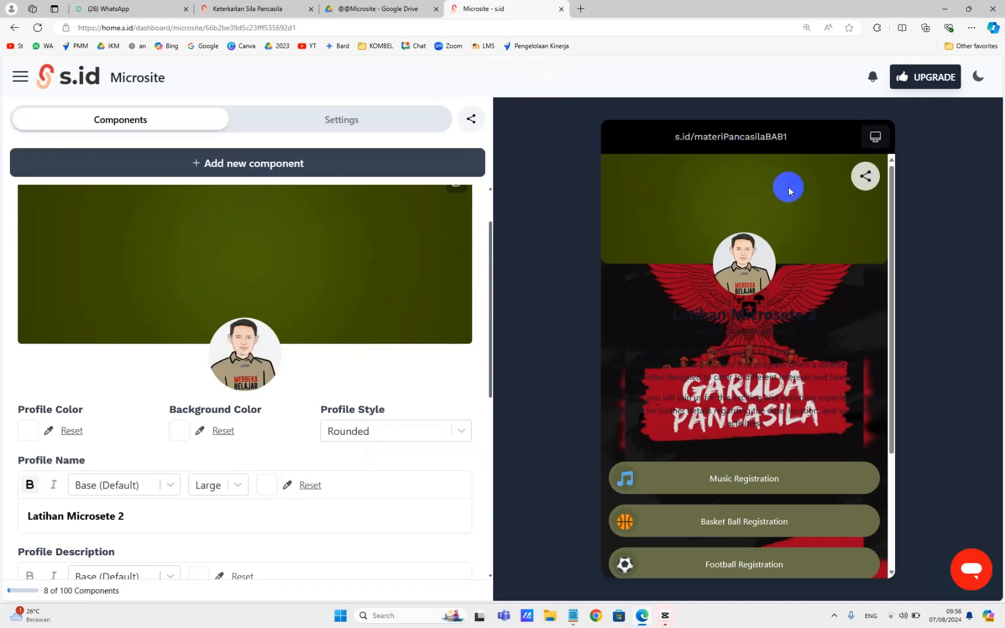
Replace the Profile component's banner with the image Keterkaitan Sila Pancasila (1), cropped to its wide central area
{"action": "scroll", "coordinate": [428, 224], "scroll_direction": "up", "scroll_amount": 1}
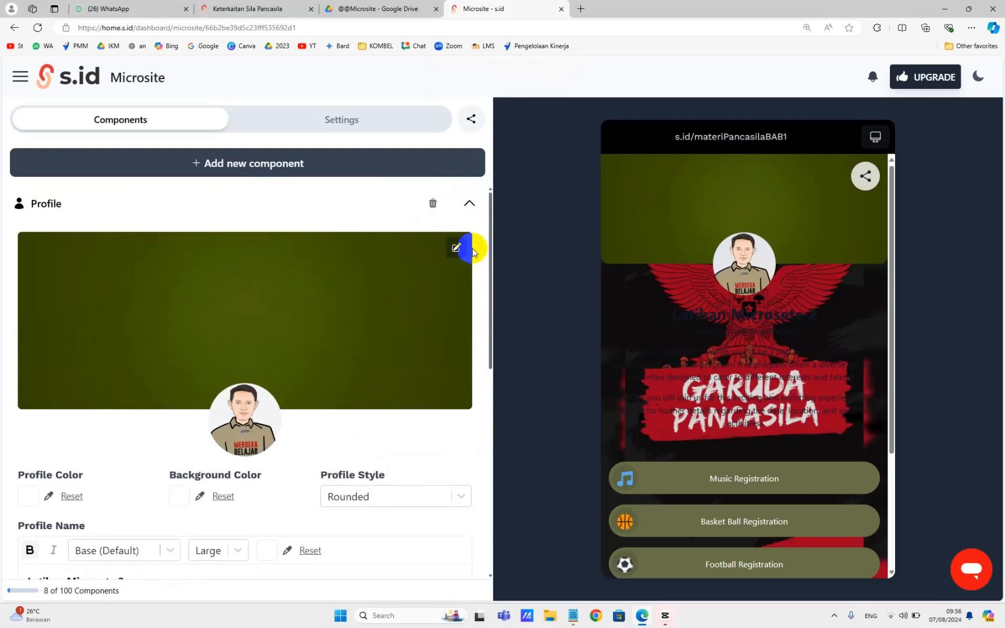
{"action": "left_click", "coordinate": [454, 247]}
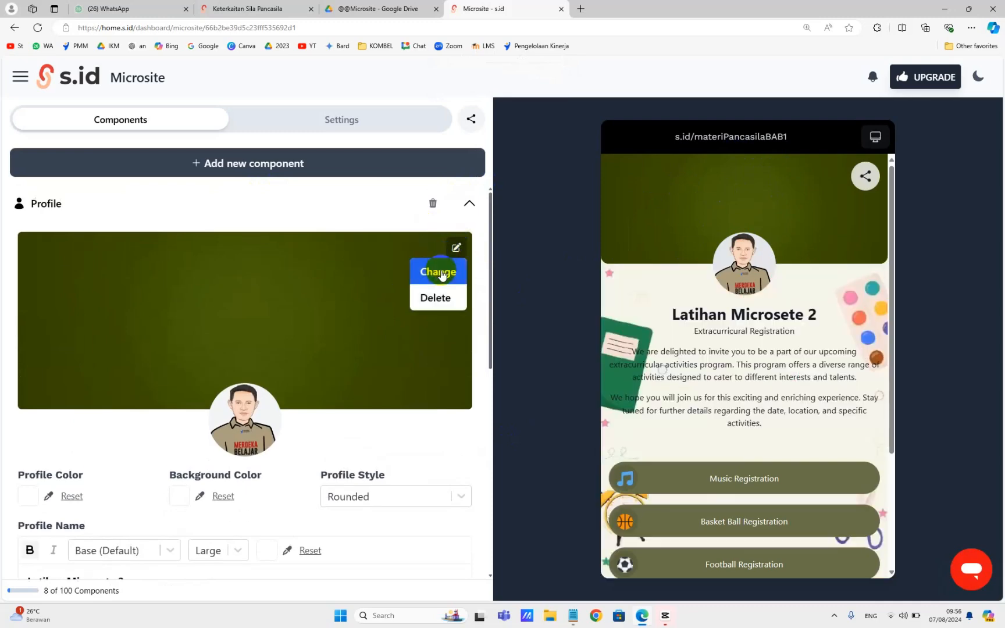
{"action": "left_click", "coordinate": [441, 271]}
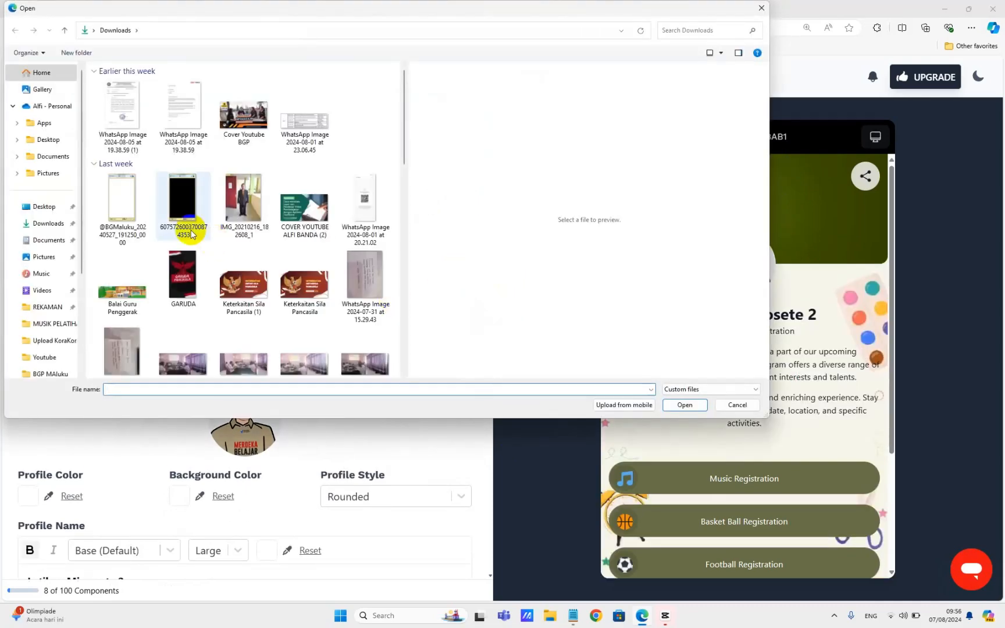
{"action": "left_click", "coordinate": [244, 284]}
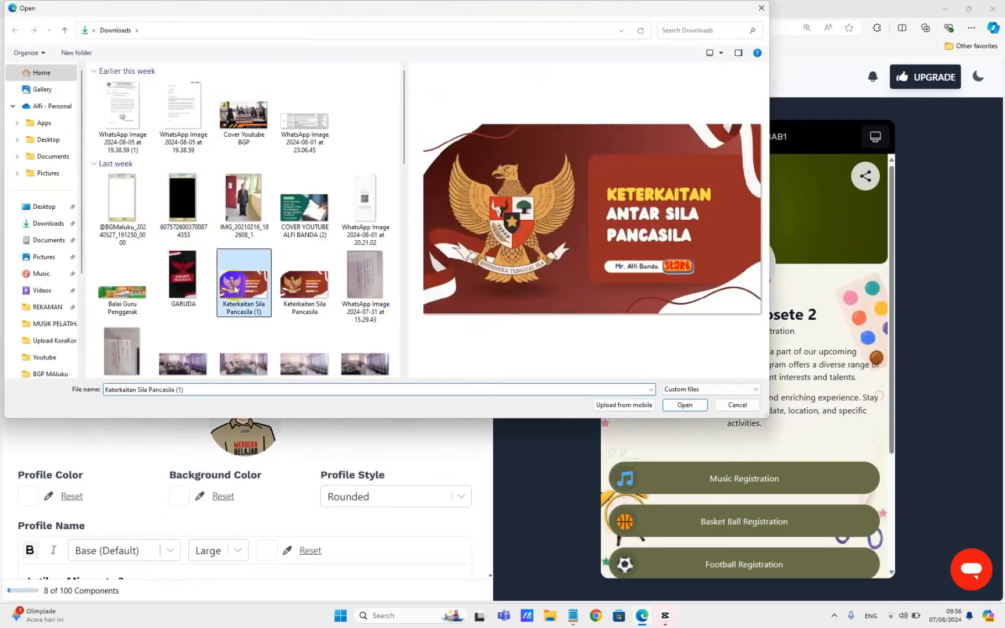
{"action": "left_click", "coordinate": [685, 405]}
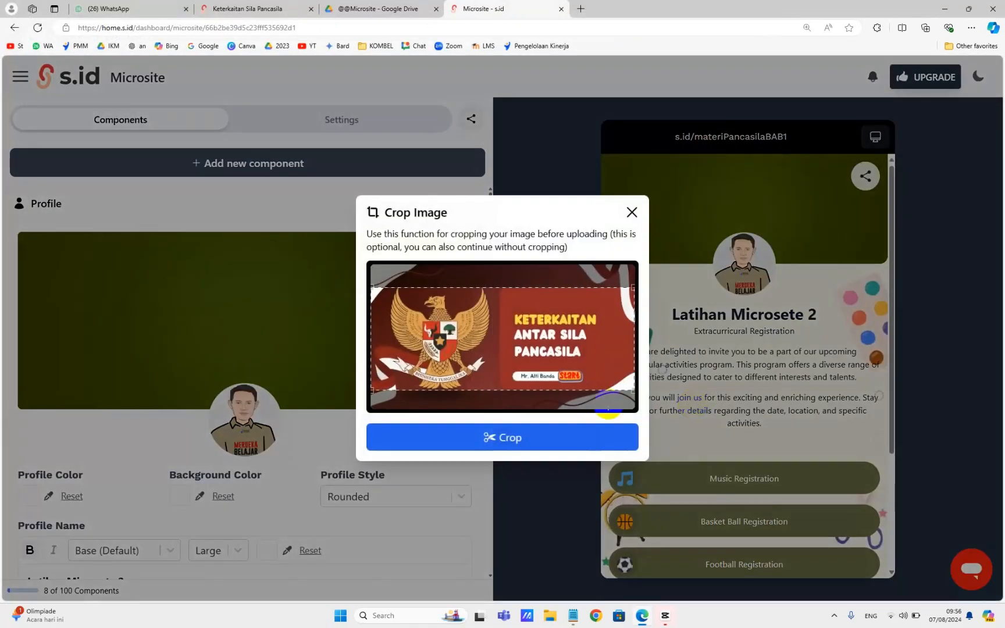
{"action": "mouse_move", "coordinate": [536, 368]}
{"action": "left_mouse_down"}
{"action": "mouse_move", "coordinate": [530, 351]}
{"action": "mouse_move", "coordinate": [530, 367]}
{"action": "left_mouse_up"}
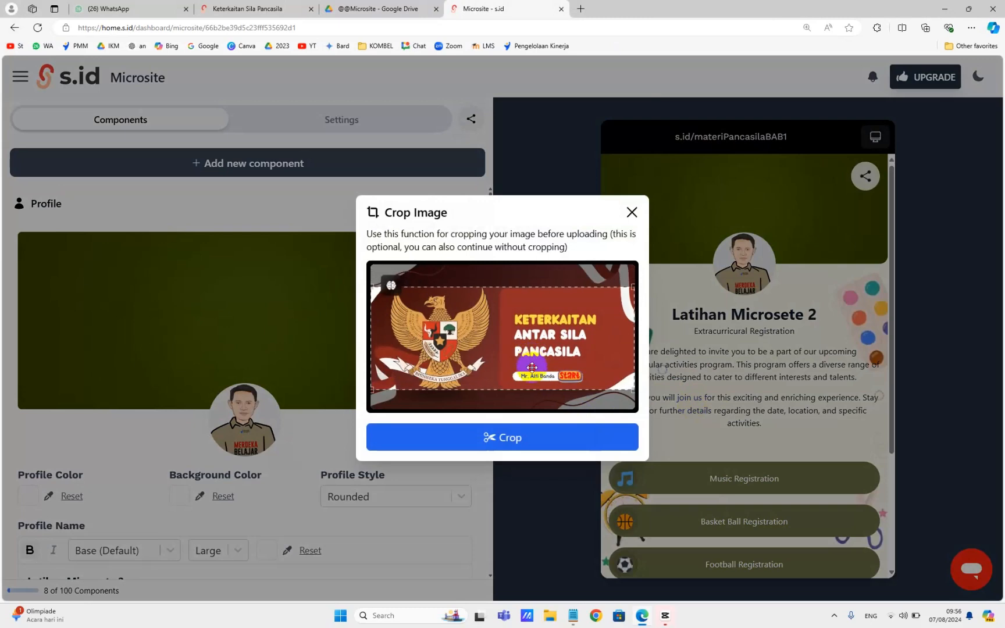
{"action": "left_click", "coordinate": [522, 436]}
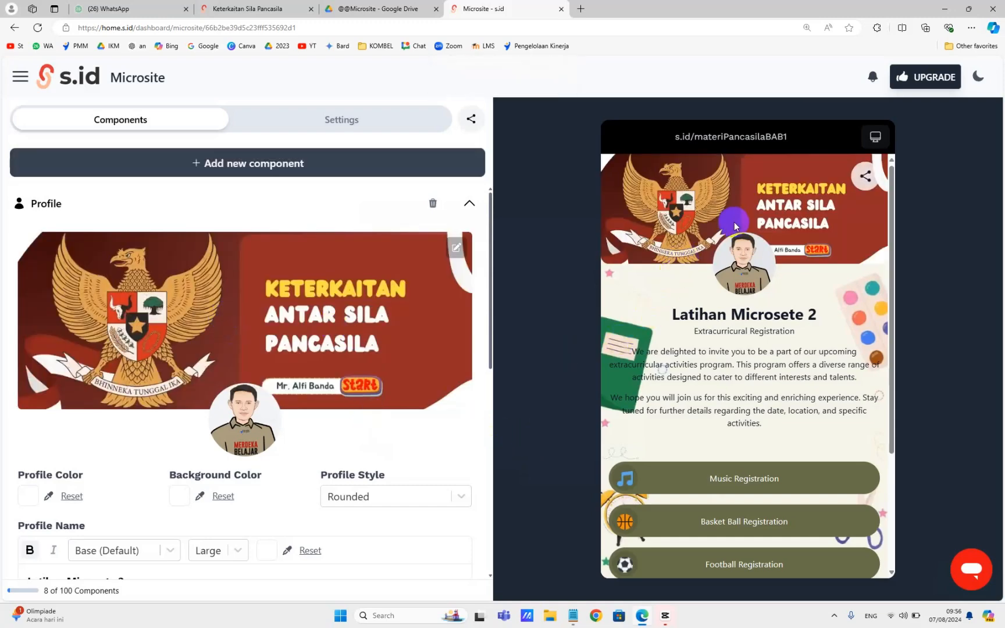
Check the new banner and the registration buttons in the phone preview and open the Divider component's options
{"action": "scroll", "coordinate": [734, 221], "scroll_direction": "down", "scroll_amount": 5}
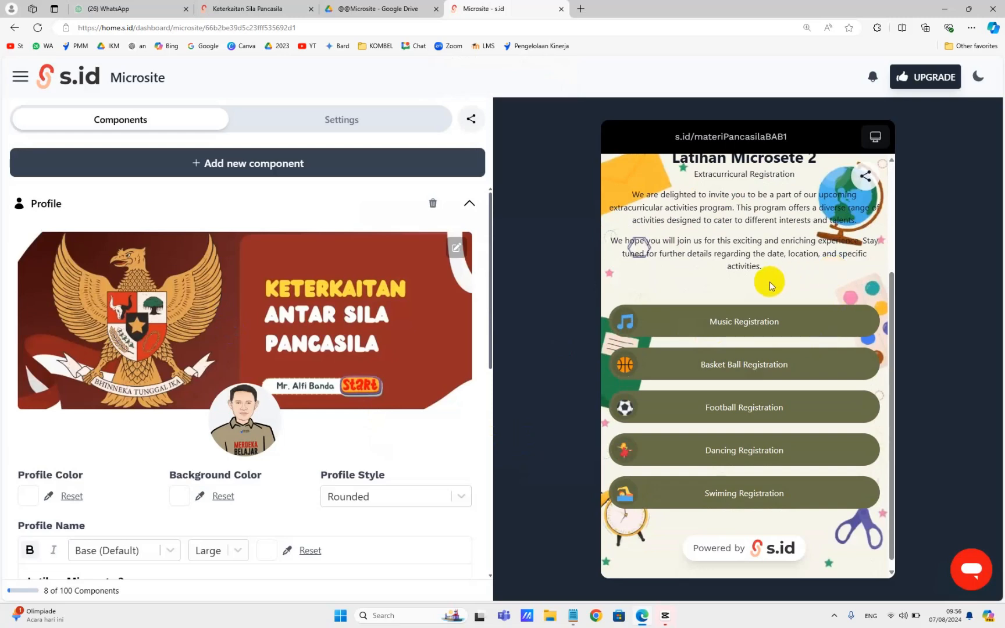
{"action": "left_click", "coordinate": [832, 282]}
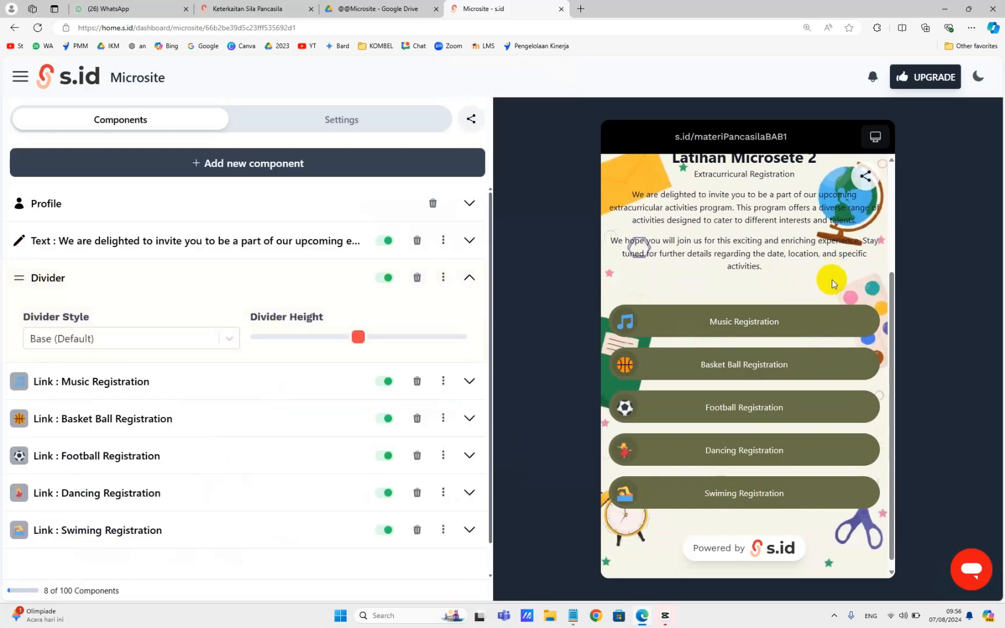
{"action": "scroll", "coordinate": [831, 280], "scroll_direction": "up", "scroll_amount": 3}
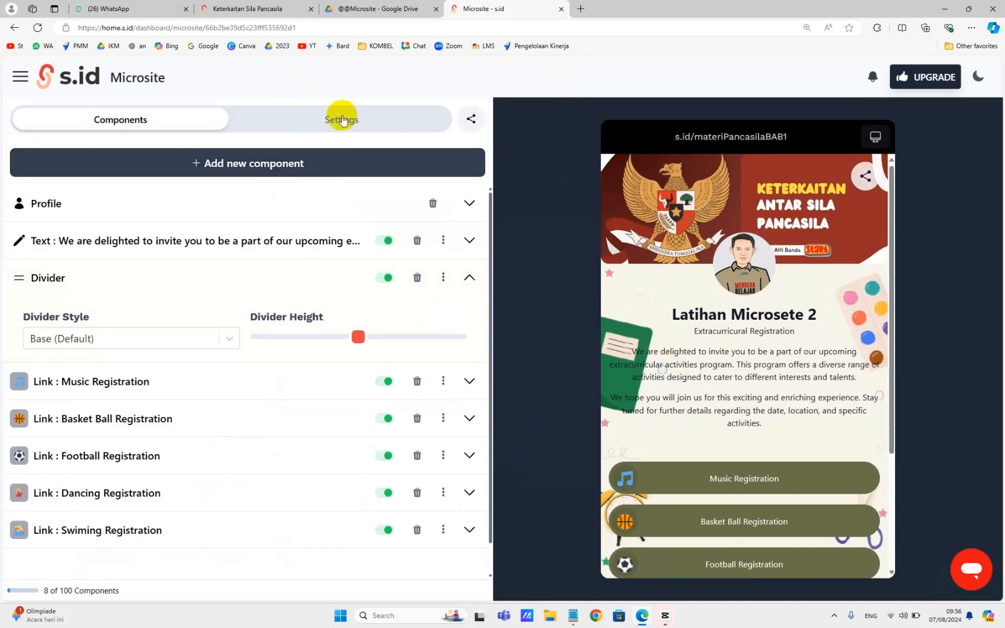
Replace the microsite's background image with the GARUDA picture from the Downloads folder
{"action": "left_click", "coordinate": [358, 127]}
{"action": "scroll", "coordinate": [230, 413], "scroll_direction": "down", "scroll_amount": 10}
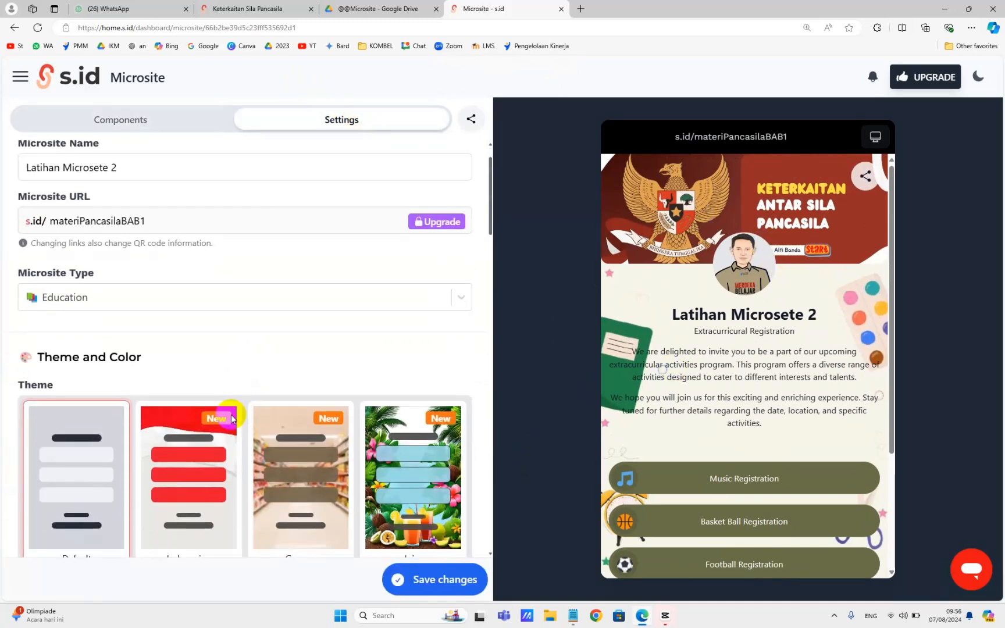
{"action": "scroll", "coordinate": [242, 377], "scroll_direction": "up", "scroll_amount": 5}
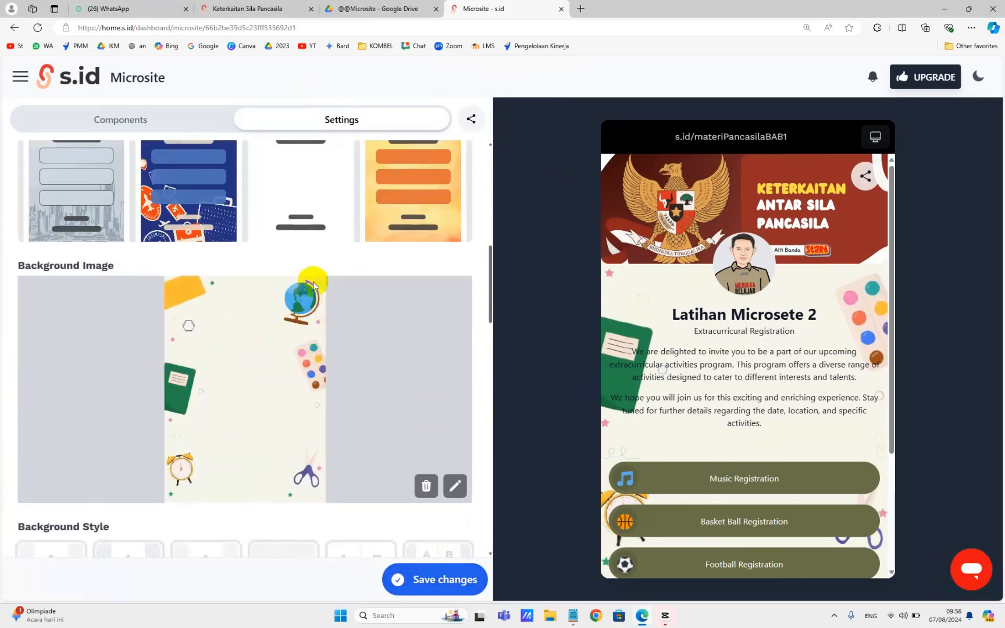
{"action": "left_click", "coordinate": [456, 486]}
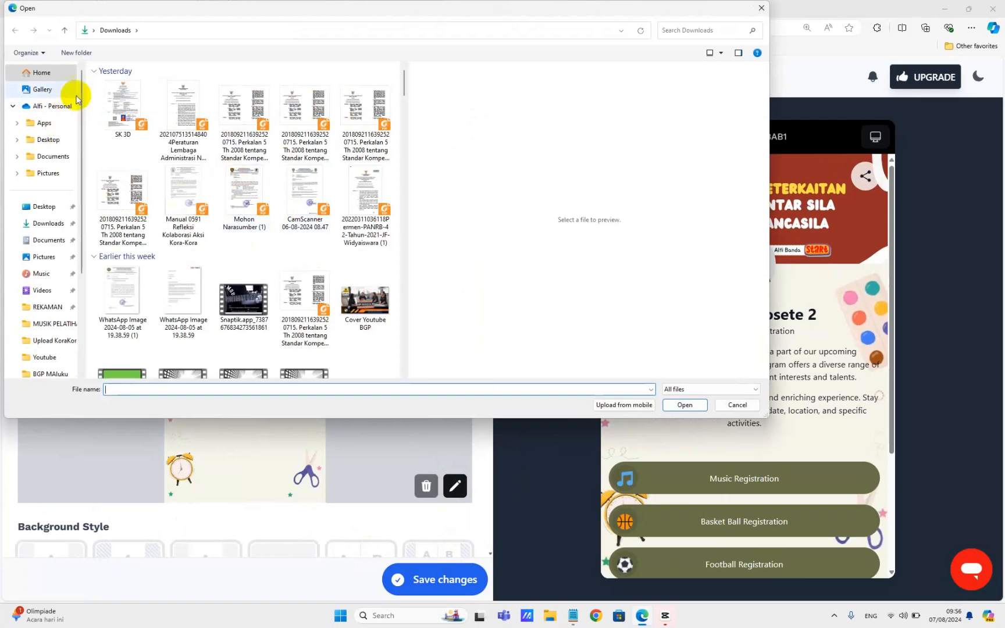
{"action": "scroll", "coordinate": [243, 284], "scroll_direction": "down", "scroll_amount": 10}
{"action": "scroll", "coordinate": [243, 284], "scroll_direction": "up", "scroll_amount": 5}
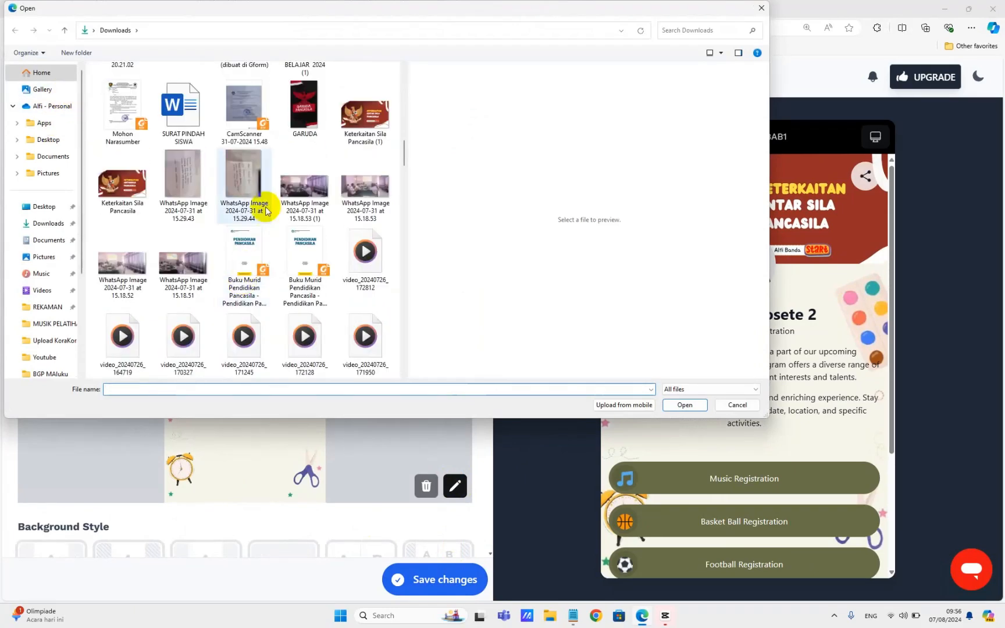
{"action": "left_click", "coordinate": [304, 107]}
{"action": "left_click", "coordinate": [682, 404]}
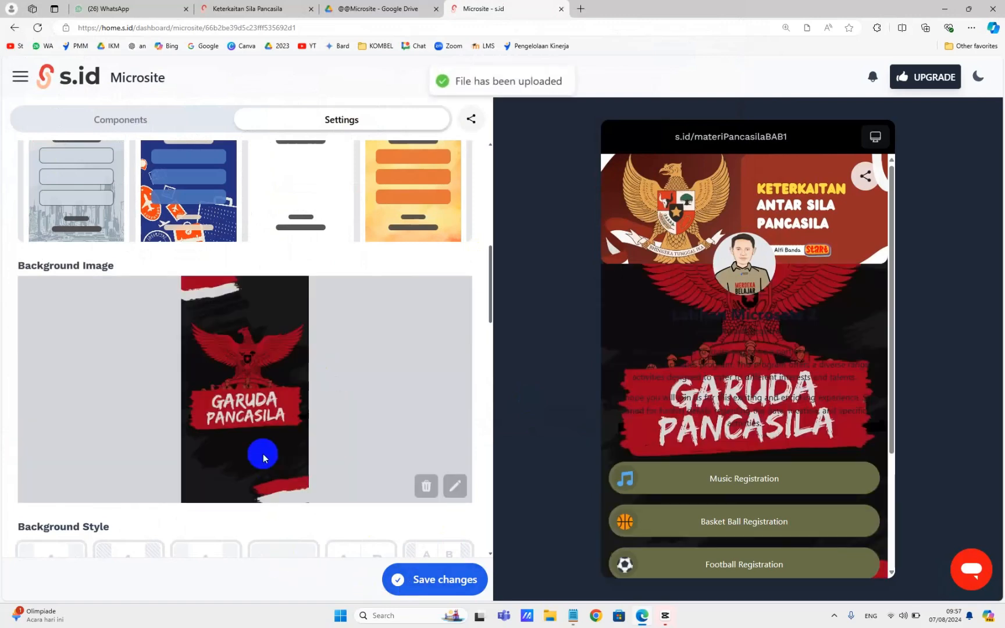
Set the microsite's button color to dark blue 2D4494 and save the settings
{"action": "scroll", "coordinate": [301, 380], "scroll_direction": "down", "scroll_amount": 4}
{"action": "scroll", "coordinate": [301, 380], "scroll_direction": "down", "scroll_amount": 8}
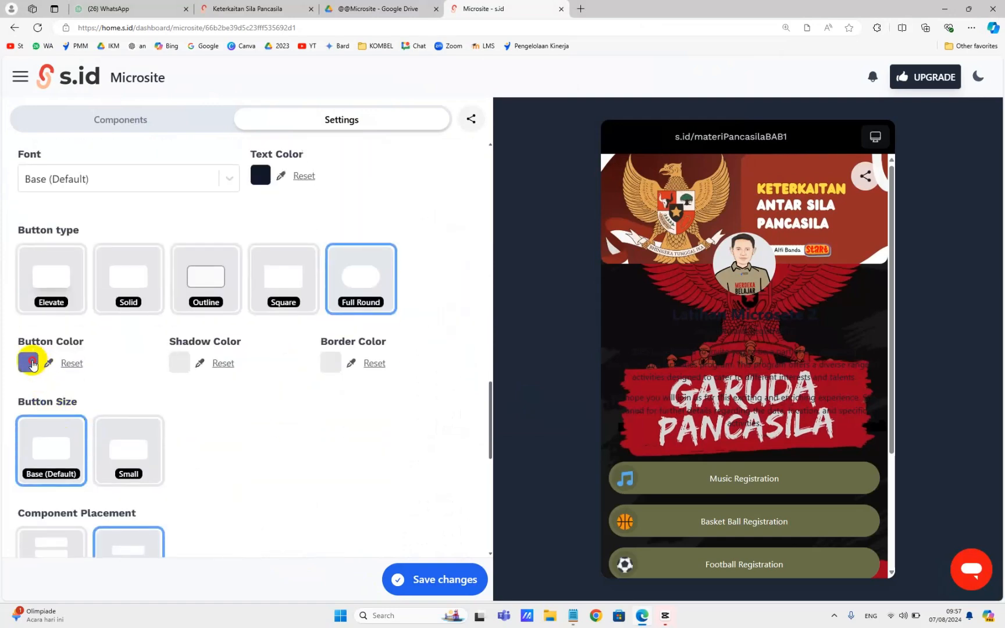
{"action": "left_click", "coordinate": [28, 362]}
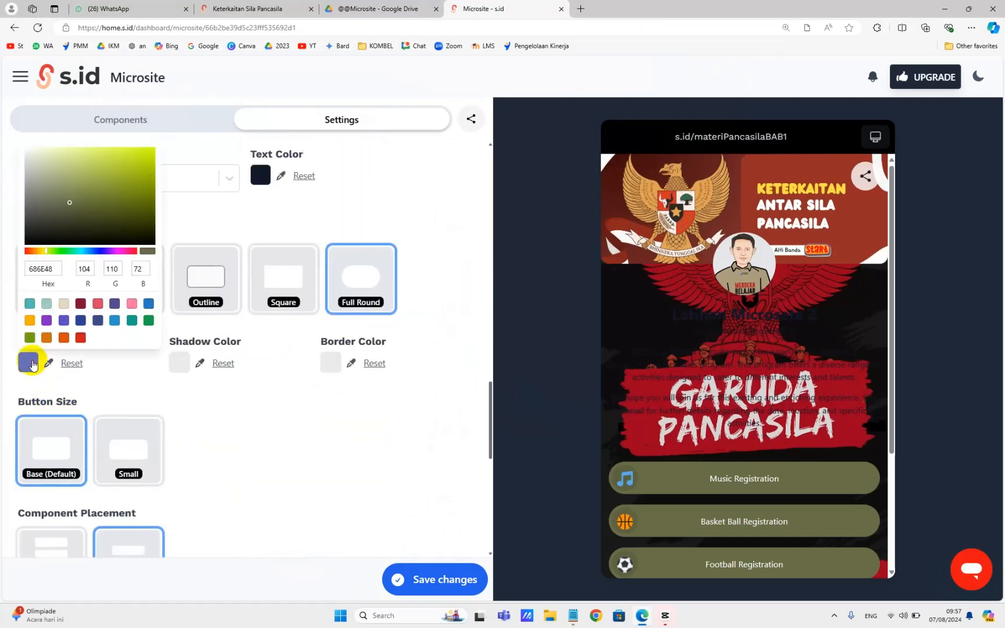
{"action": "left_click", "coordinate": [80, 320]}
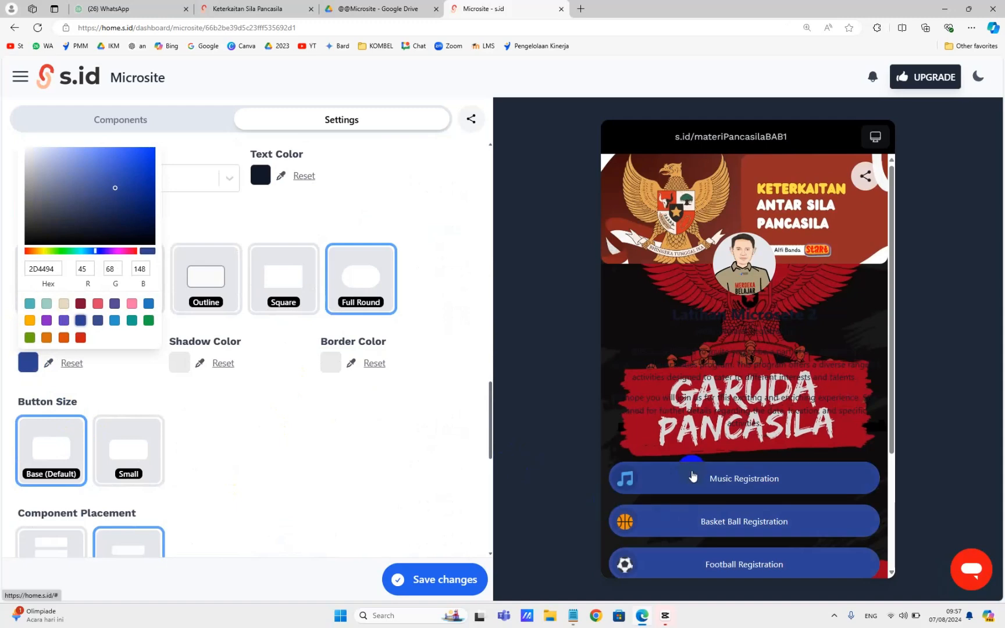
{"action": "left_click", "coordinate": [254, 432]}
{"action": "scroll", "coordinate": [254, 431], "scroll_direction": "down", "scroll_amount": 5}
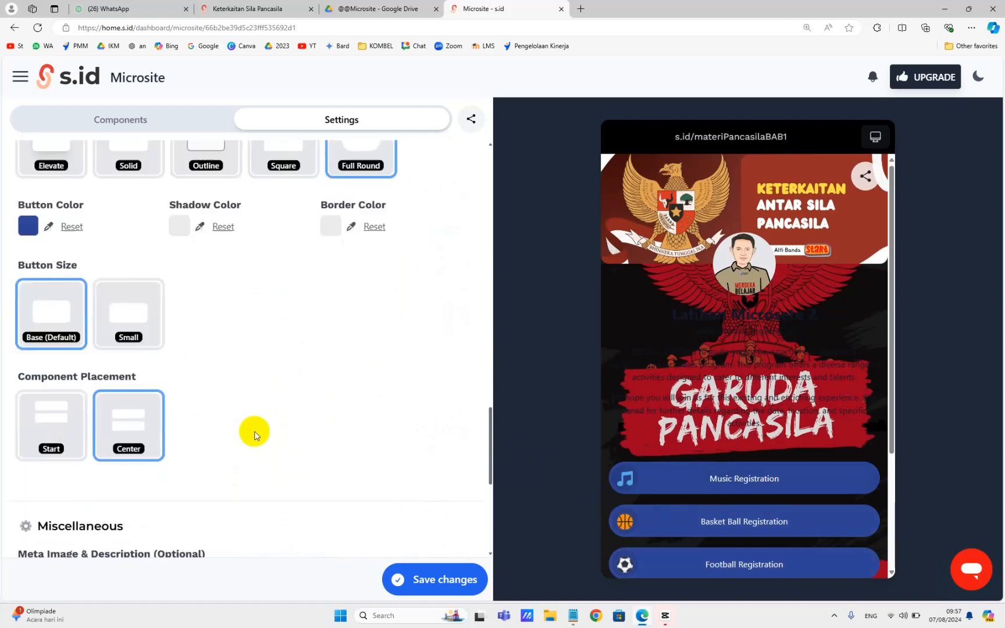
{"action": "scroll", "coordinate": [254, 431], "scroll_direction": "down", "scroll_amount": 2}
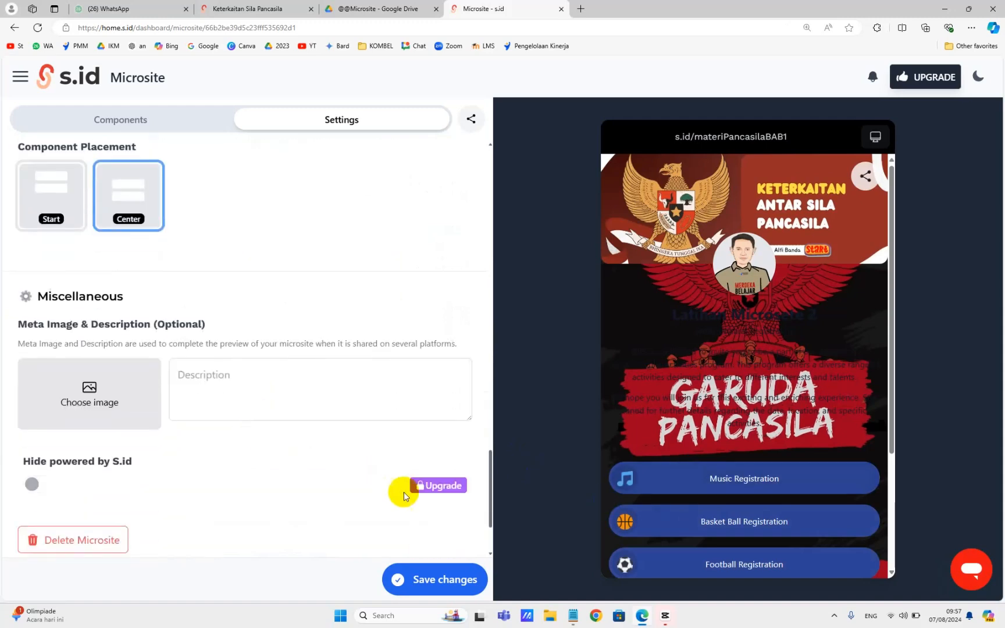
{"action": "left_click", "coordinate": [445, 583]}
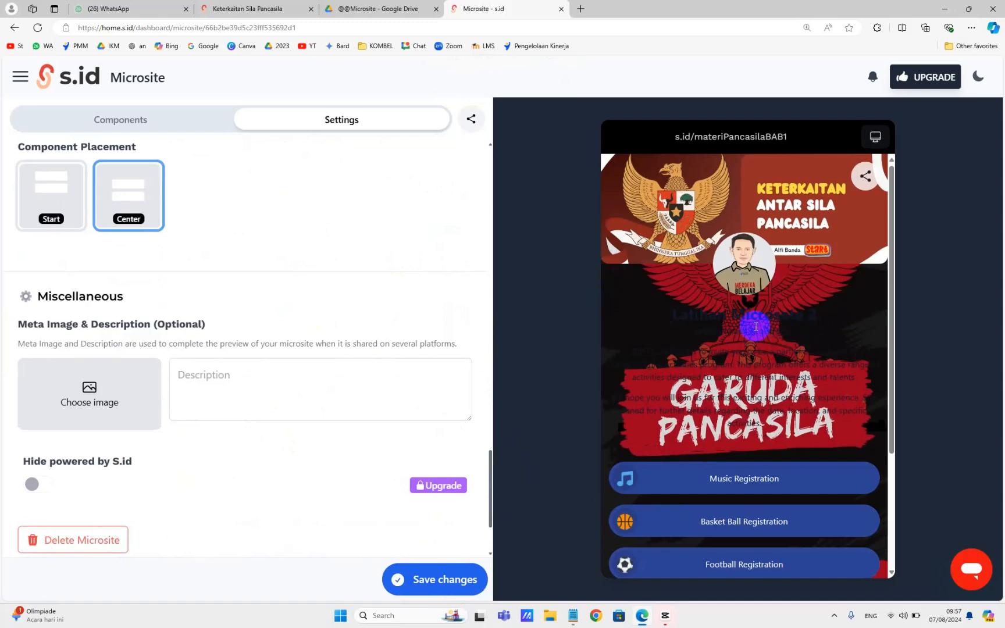
Set the microsite's text color to white FFFFFF so the text stands out on the dark background
{"action": "left_click_drag", "start_coordinate": [729, 312], "coordinate": [849, 352]}
{"action": "left_click", "coordinate": [774, 330]}
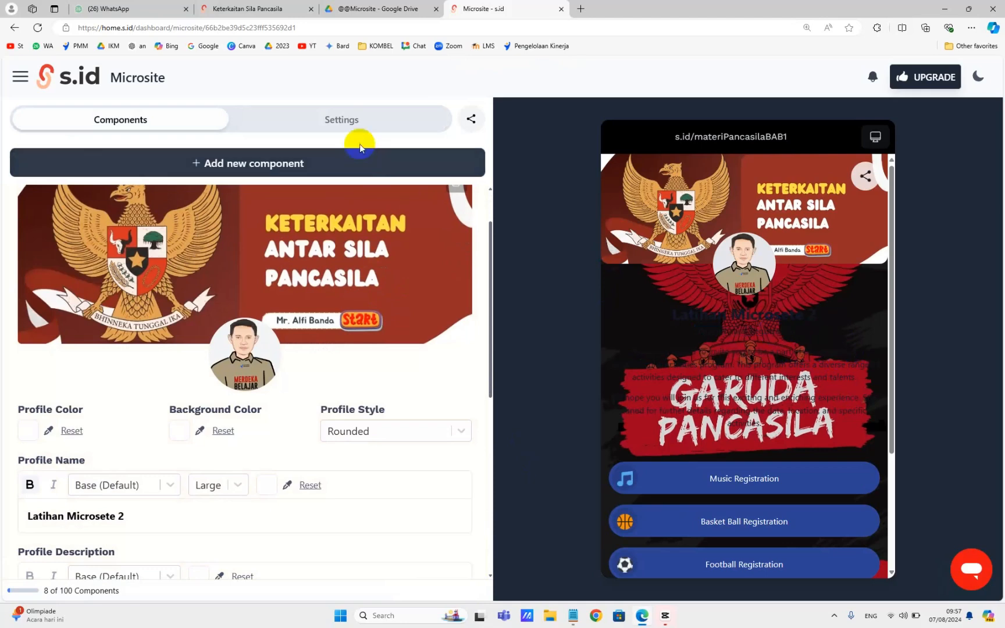
{"action": "left_click", "coordinate": [354, 123]}
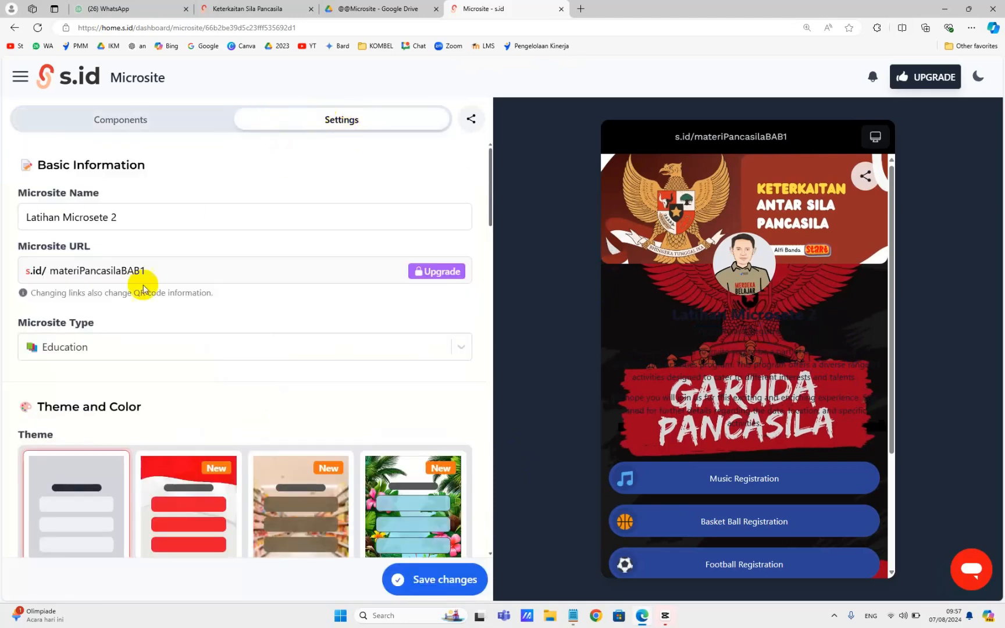
{"action": "scroll", "coordinate": [124, 387], "scroll_direction": "down", "scroll_amount": 8}
{"action": "scroll", "coordinate": [125, 388], "scroll_direction": "down", "scroll_amount": 7}
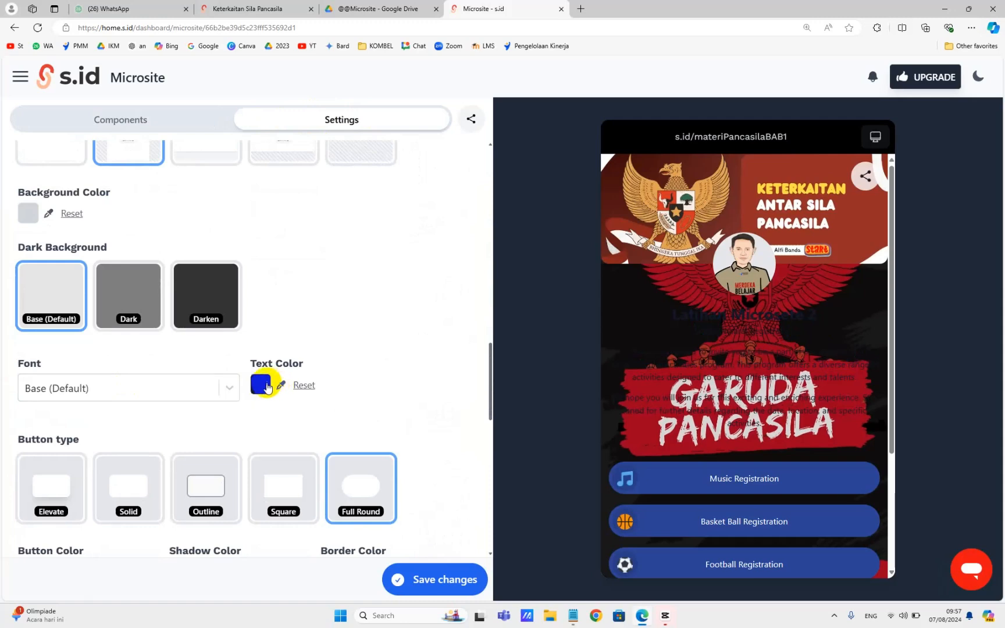
{"action": "left_click_drag", "start_coordinate": [704, 307], "coordinate": [754, 331]}
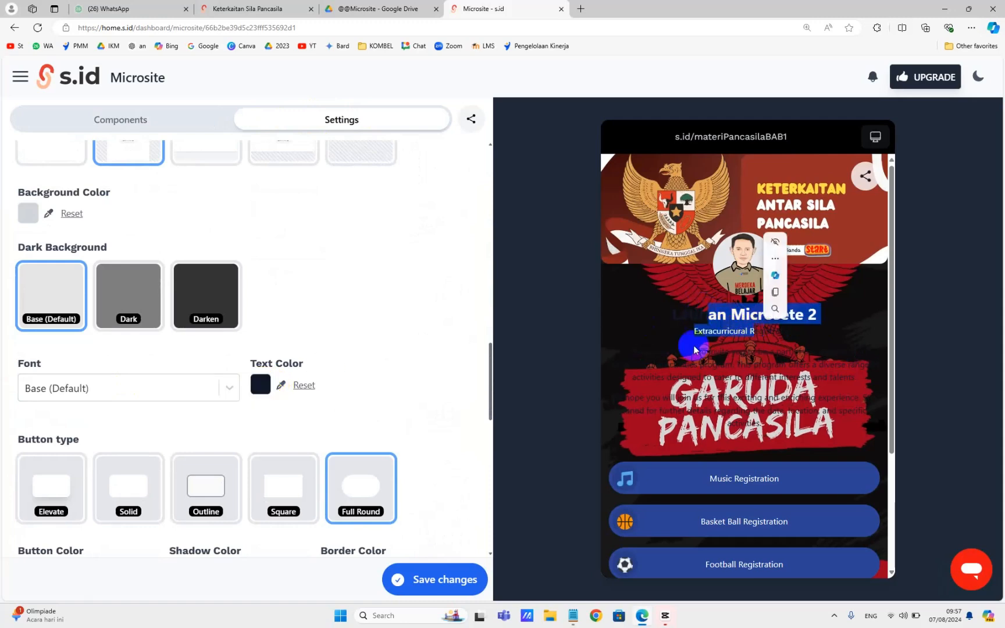
{"action": "left_click", "coordinate": [267, 385]}
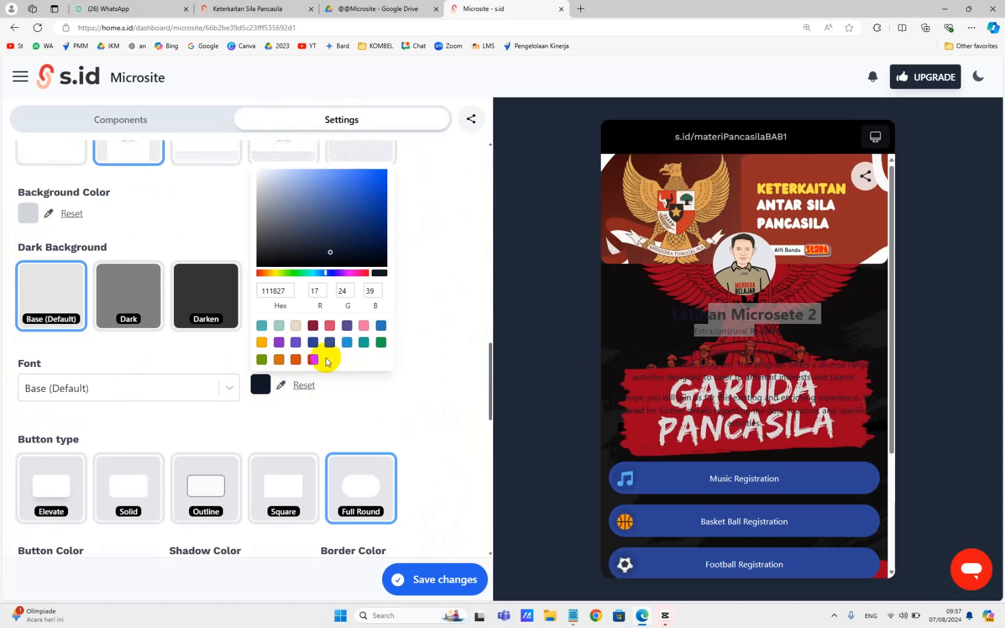
{"action": "scroll", "coordinate": [328, 359], "scroll_direction": "down", "scroll_amount": 4}
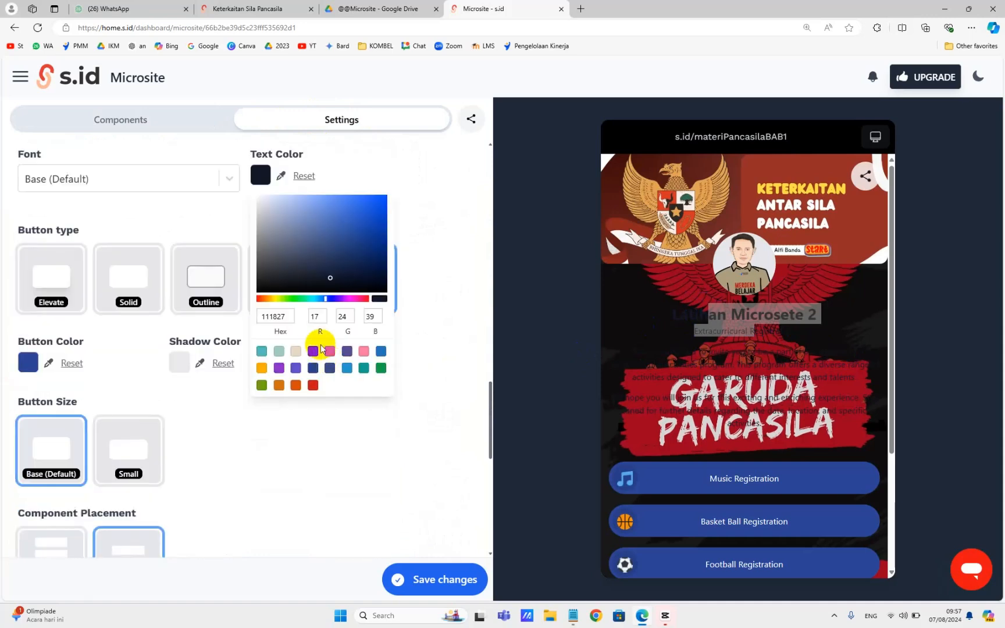
{"action": "left_click_drag", "start_coordinate": [322, 238], "coordinate": [254, 198]}
{"action": "left_click", "coordinate": [431, 464]}
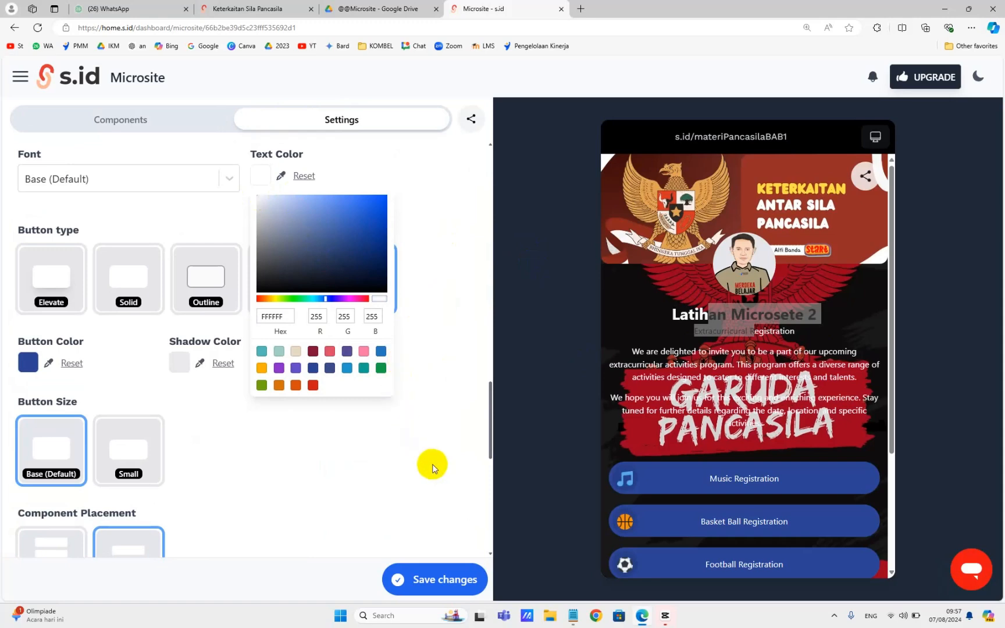
Check the recolored text in the phone preview and save the microsite settings
{"action": "left_click", "coordinate": [702, 327]}
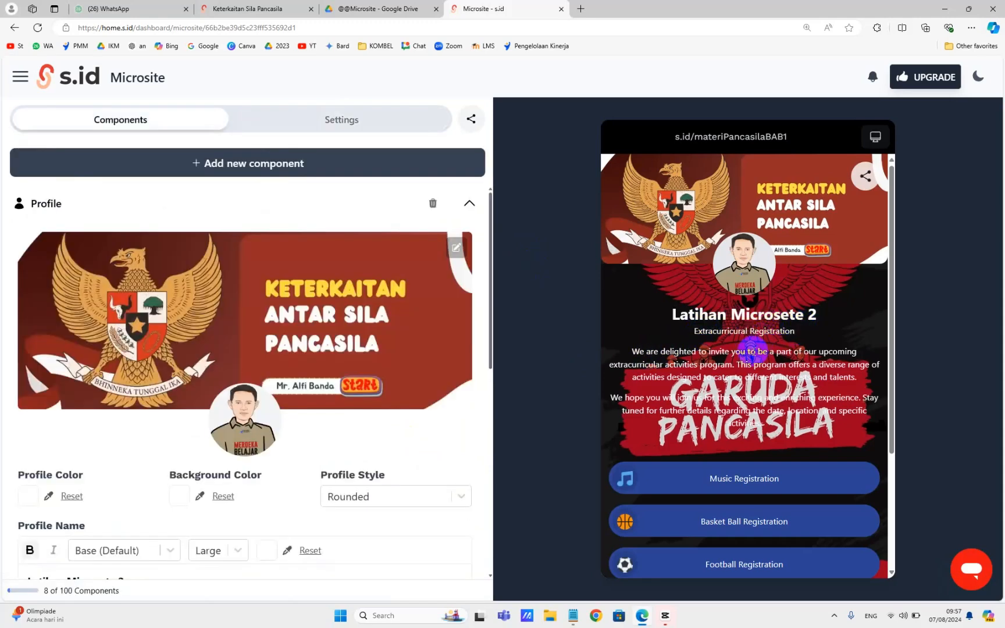
{"action": "scroll", "coordinate": [387, 377], "scroll_direction": "down", "scroll_amount": 5}
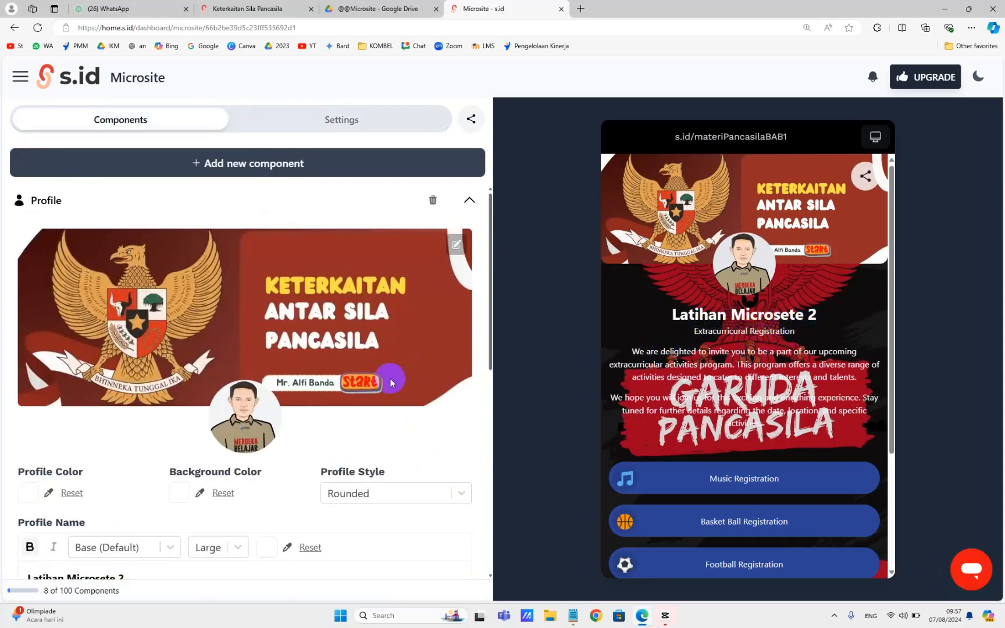
{"action": "scroll", "coordinate": [374, 466], "scroll_direction": "up", "scroll_amount": 4}
{"action": "left_click", "coordinate": [348, 124]}
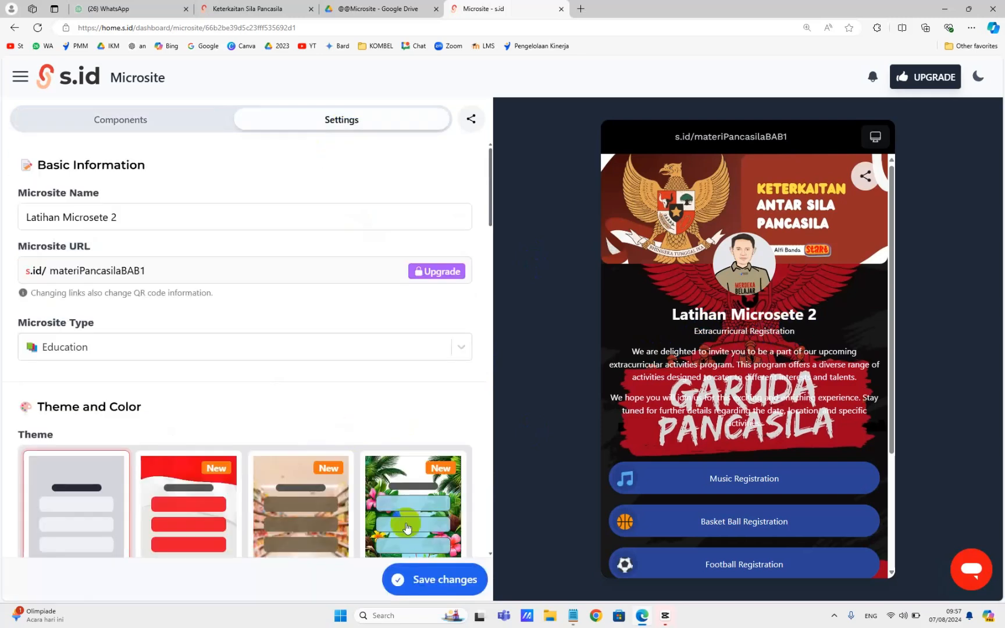
{"action": "left_click", "coordinate": [449, 580]}
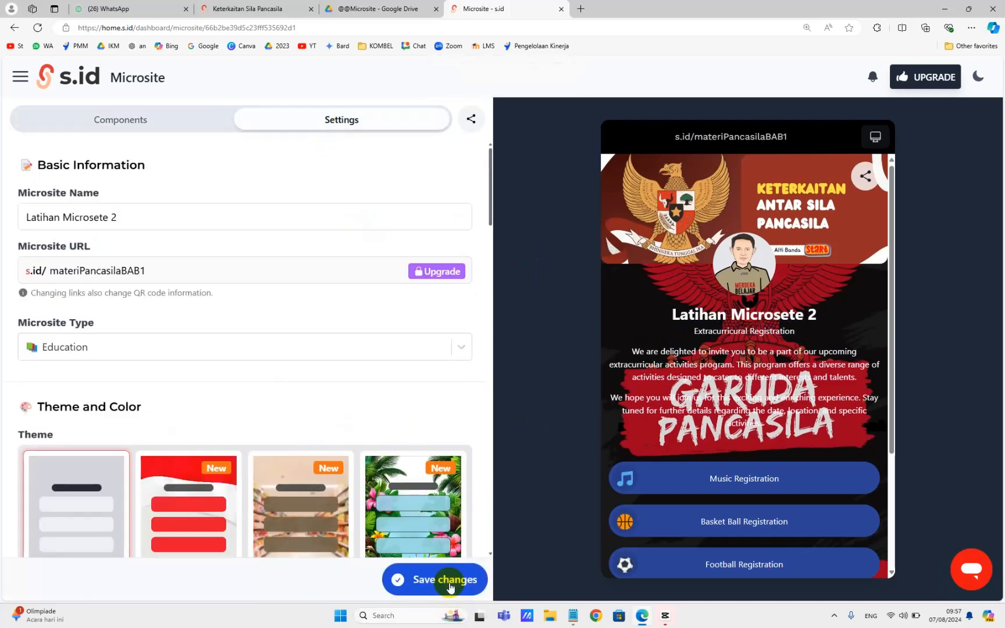
Replace the Text component's invitation paragraphs with "Selamat Datang di Situs Pembelajaran Pendidikan Pancasila"
{"action": "left_click_drag", "start_coordinate": [538, 343], "coordinate": [825, 424]}
{"action": "left_click", "coordinate": [150, 125]}
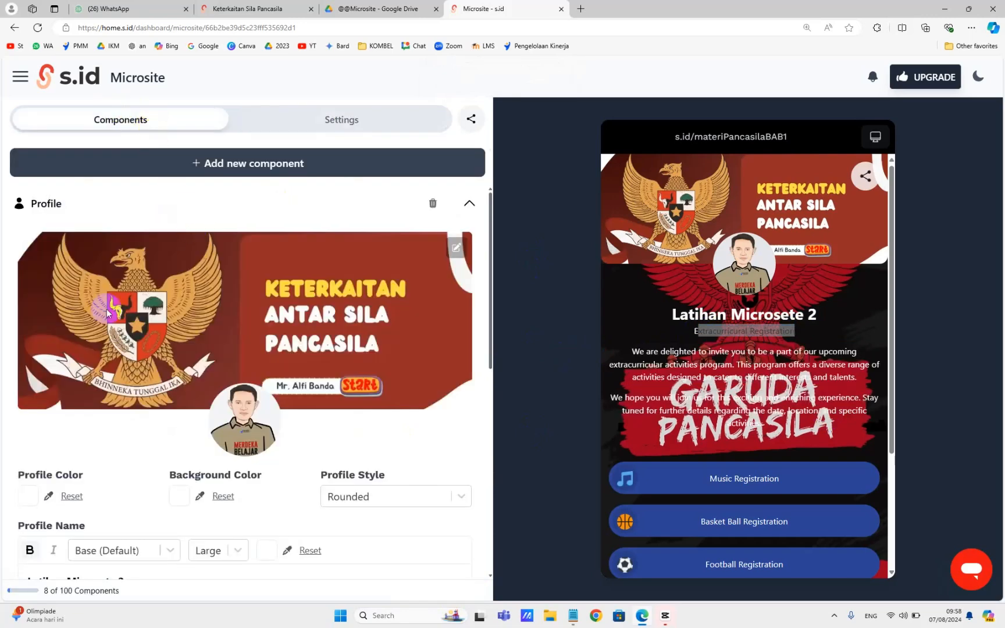
{"action": "scroll", "coordinate": [106, 340], "scroll_direction": "down", "scroll_amount": 3}
{"action": "scroll", "coordinate": [106, 343], "scroll_direction": "down", "scroll_amount": 2}
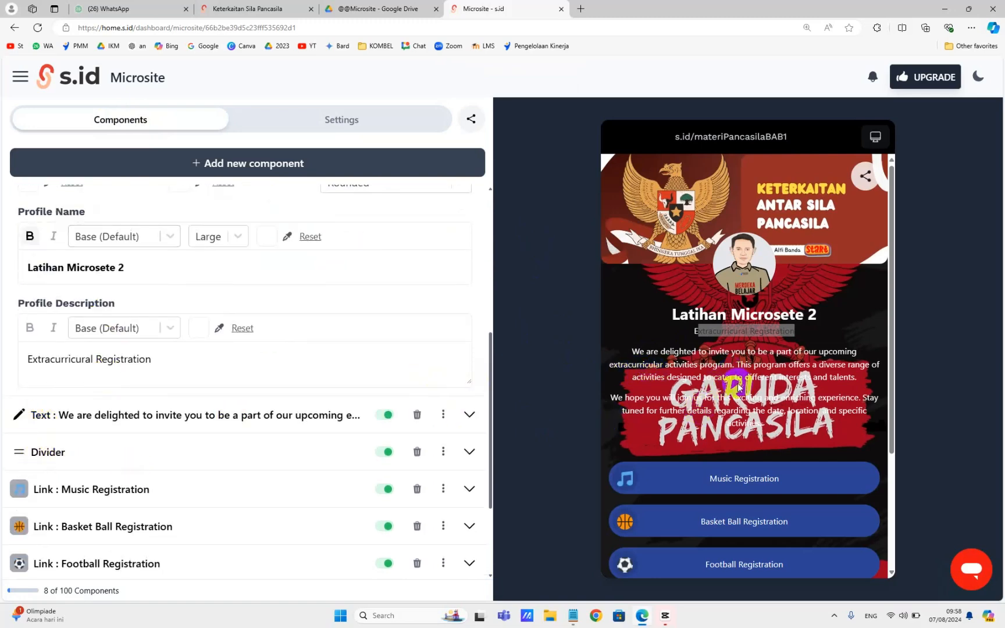
{"action": "left_click", "coordinate": [78, 413]}
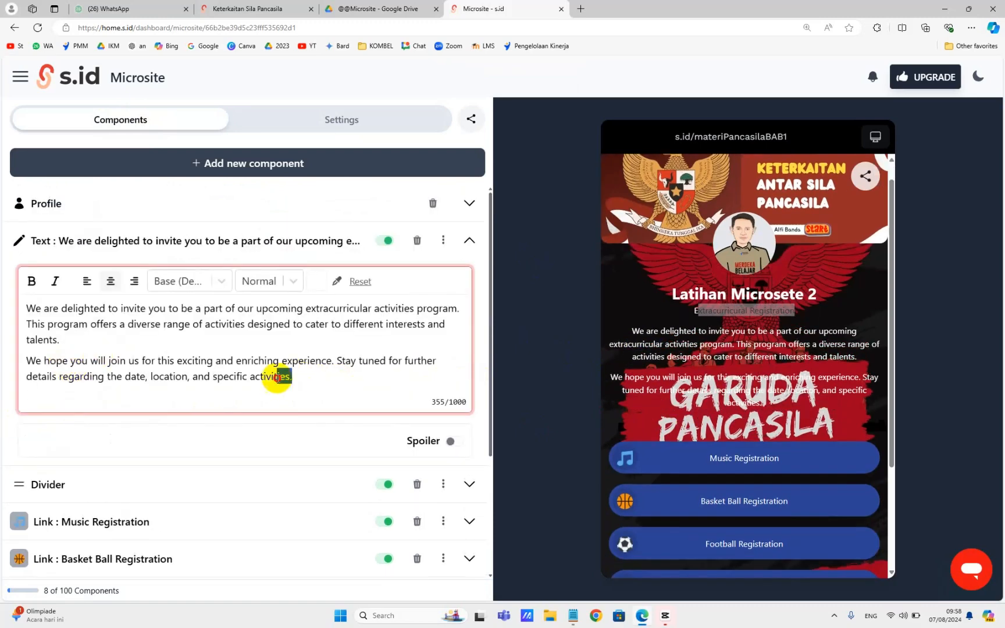
{"action": "left_click_drag", "start_coordinate": [292, 376], "coordinate": [16, 299]}
{"action": "type", "text": "Selamat Datang di "}
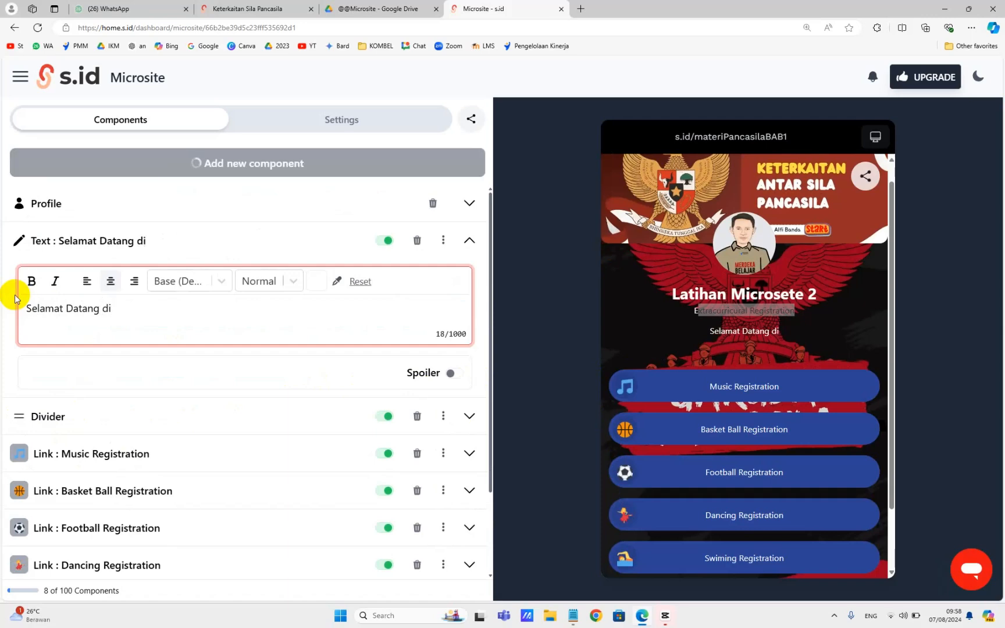
{"action": "type", "text": "Situs "}
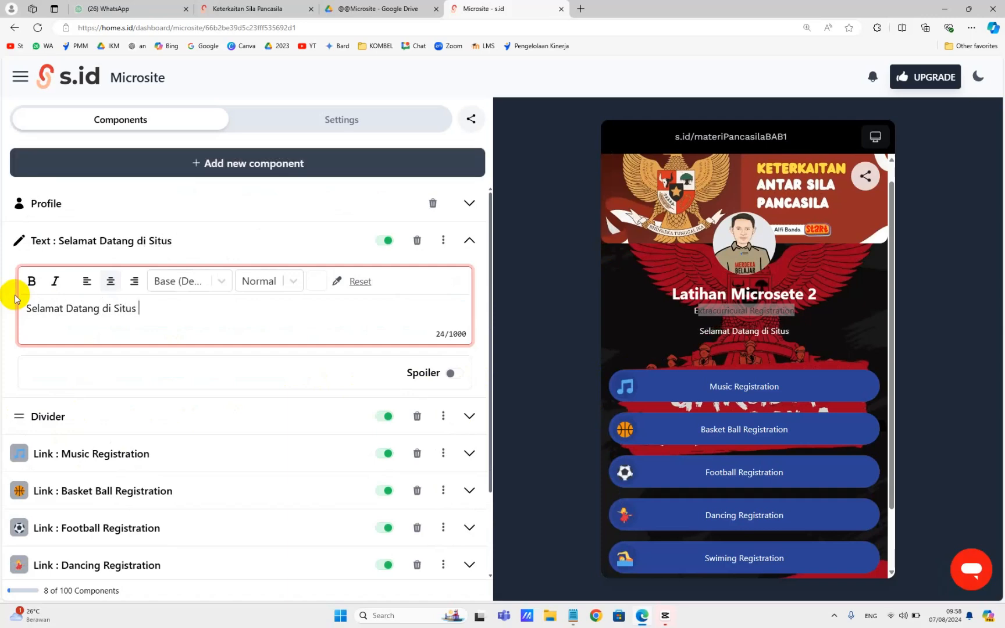
{"action": "type", "text": "Pembelajaran "}
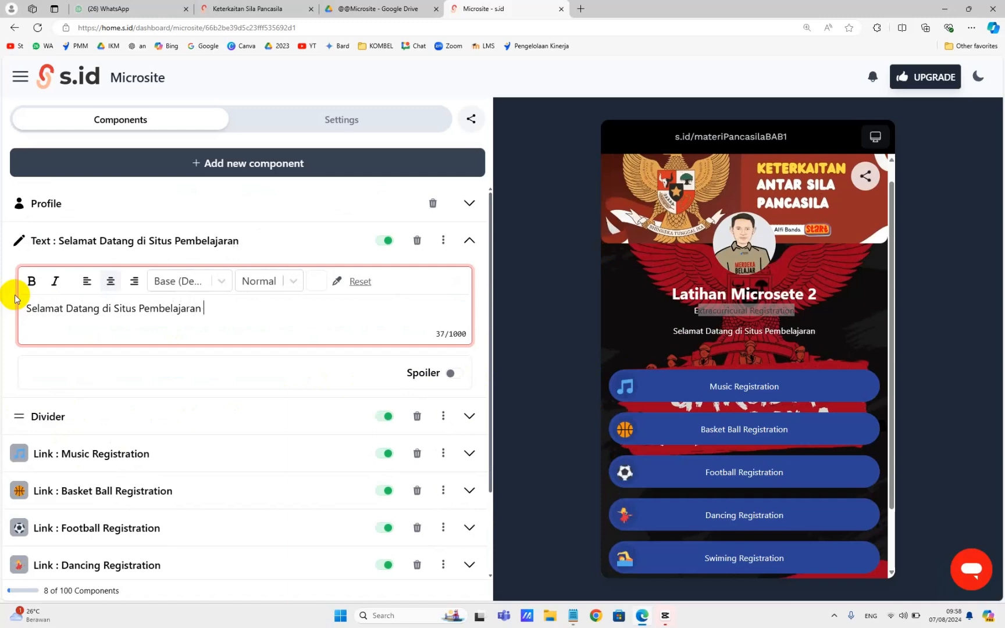
{"action": "type", "text": "PEndidikan Pan"}
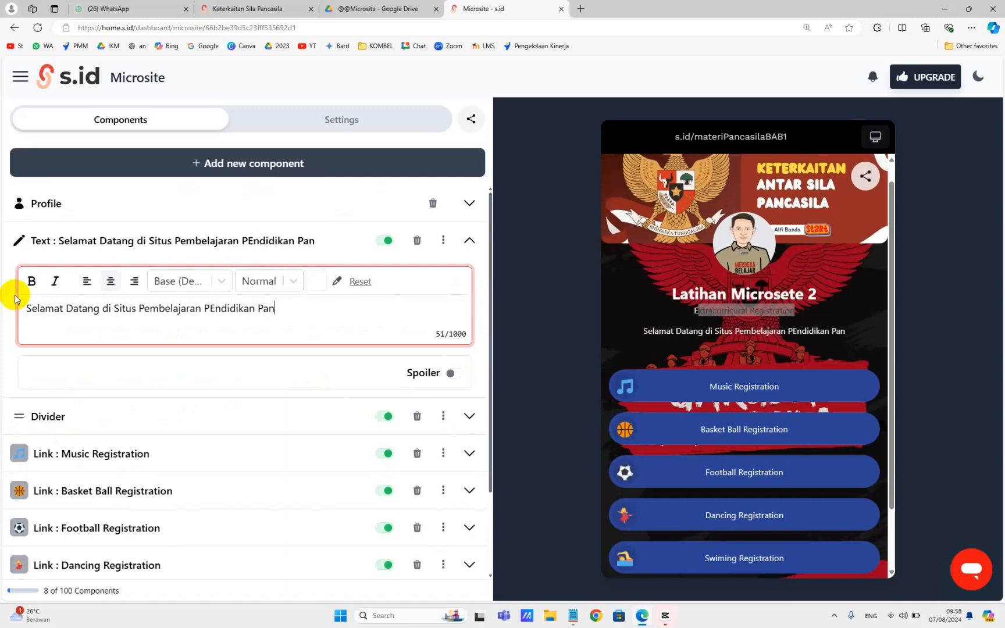
{"action": "type", "text": "casila"}
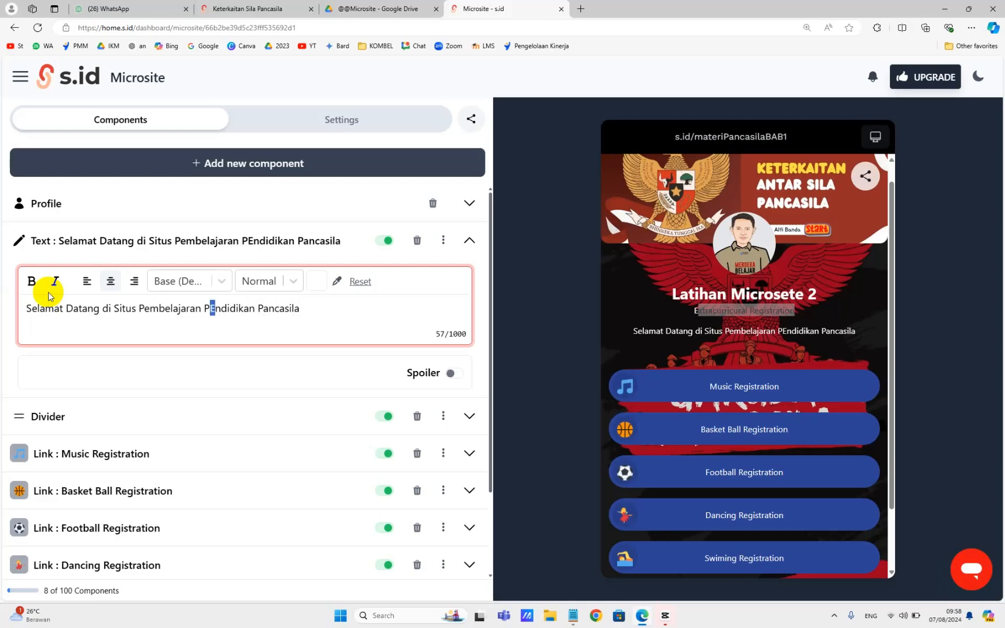
{"action": "type", "text": "e"}
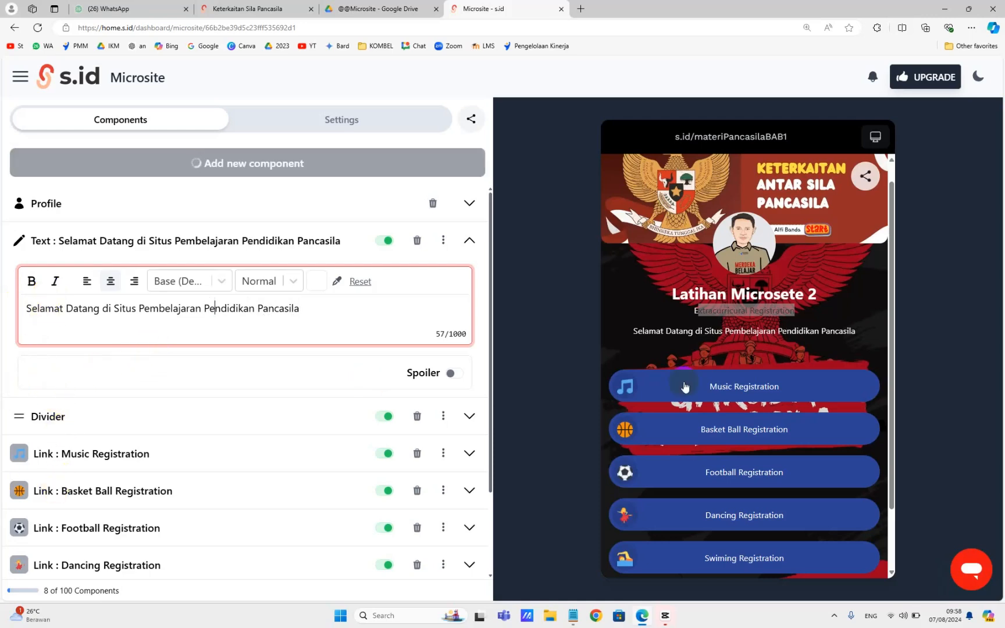
Replace the profile description "Extracurricural Registration" with "PANCASILA FACE E"
{"action": "left_click", "coordinate": [731, 319]}
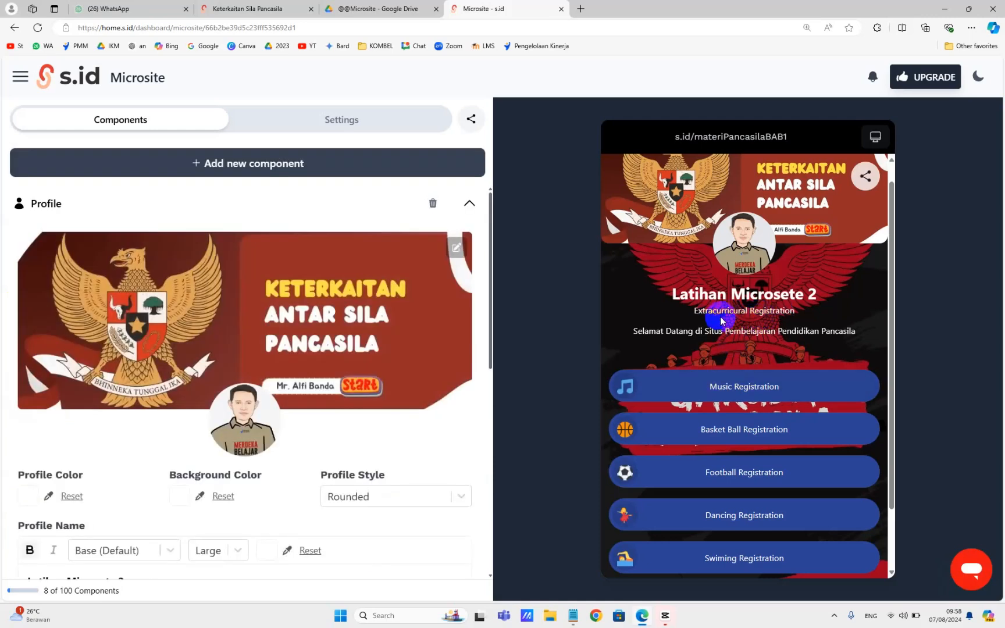
{"action": "left_click_drag", "start_coordinate": [713, 312], "coordinate": [793, 312]}
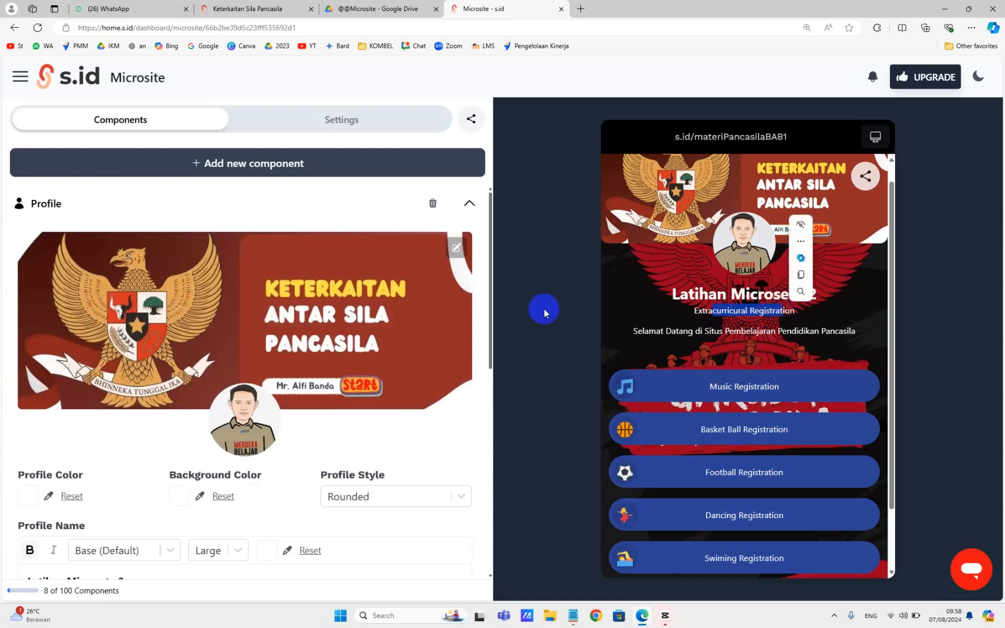
{"action": "scroll", "coordinate": [163, 391], "scroll_direction": "down", "scroll_amount": 1}
{"action": "scroll", "coordinate": [160, 391], "scroll_direction": "down", "scroll_amount": 2}
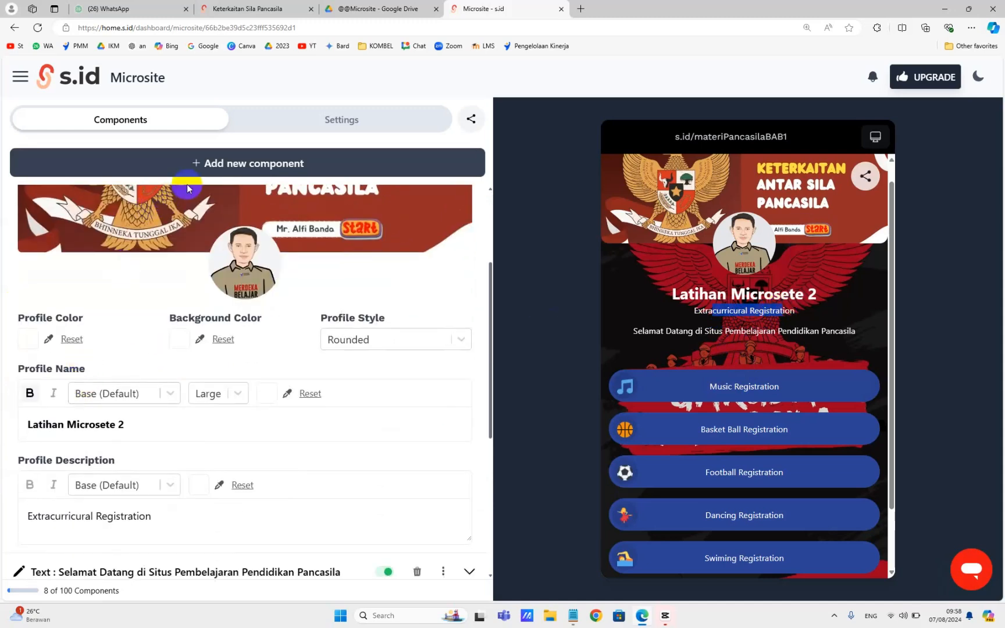
{"action": "scroll", "coordinate": [93, 284], "scroll_direction": "down", "scroll_amount": 3}
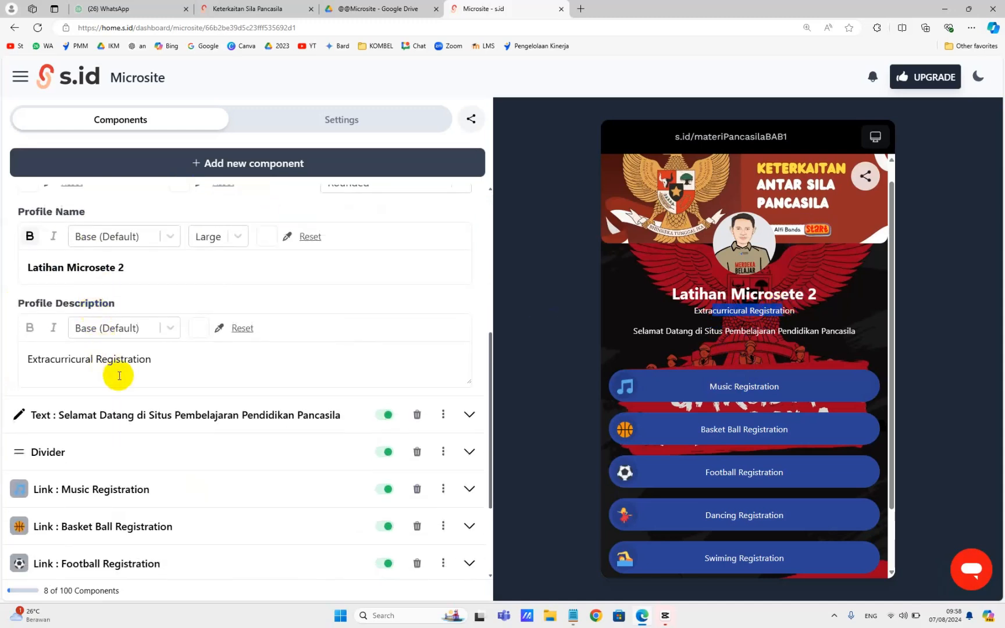
{"action": "left_click", "coordinate": [149, 359]}
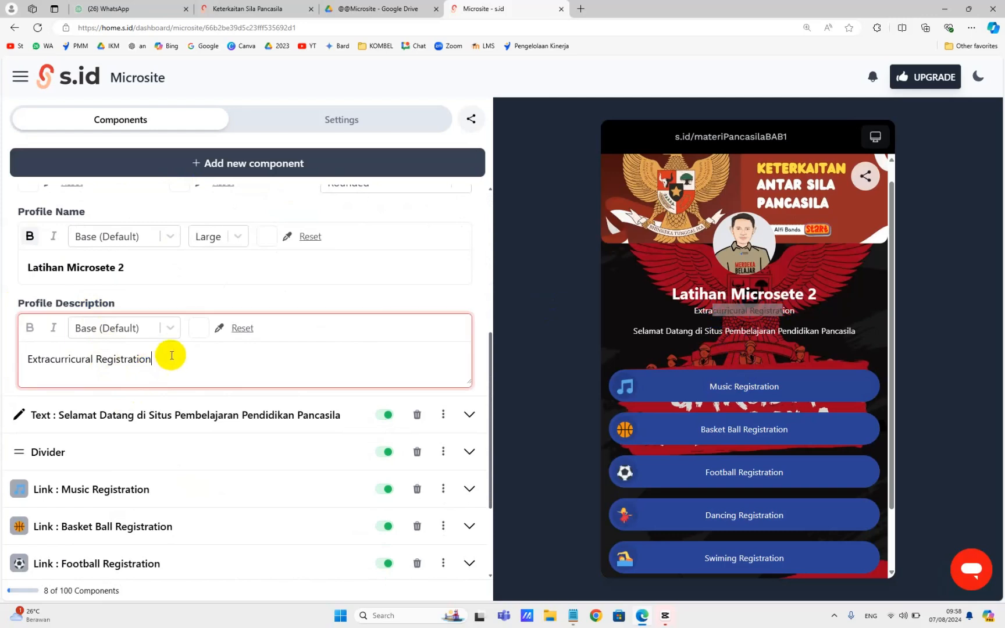
{"action": "left_click_drag", "start_coordinate": [168, 353], "coordinate": [4, 354]}
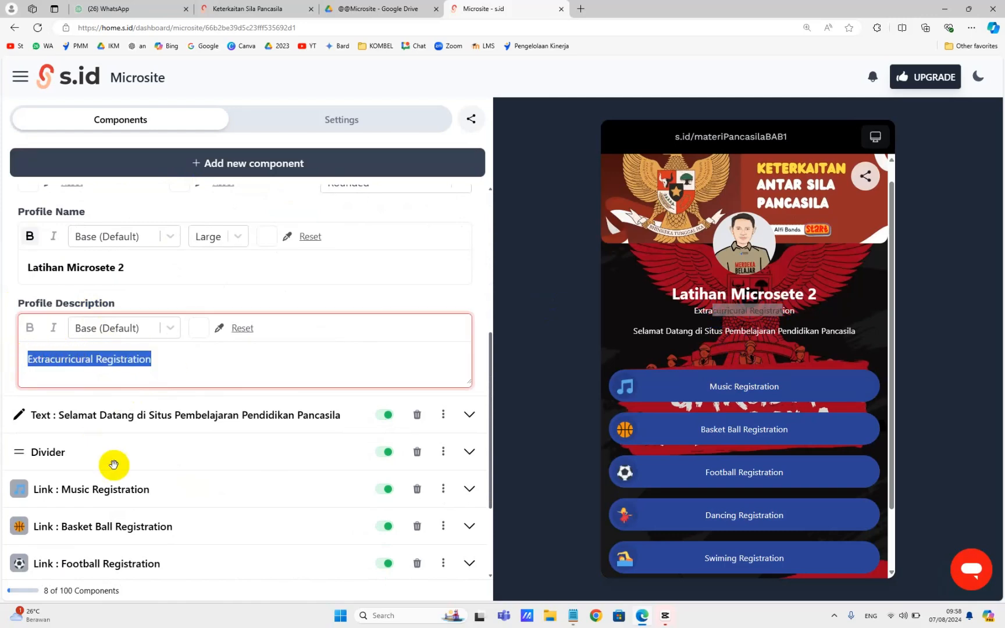
{"action": "type", "text": "P"}
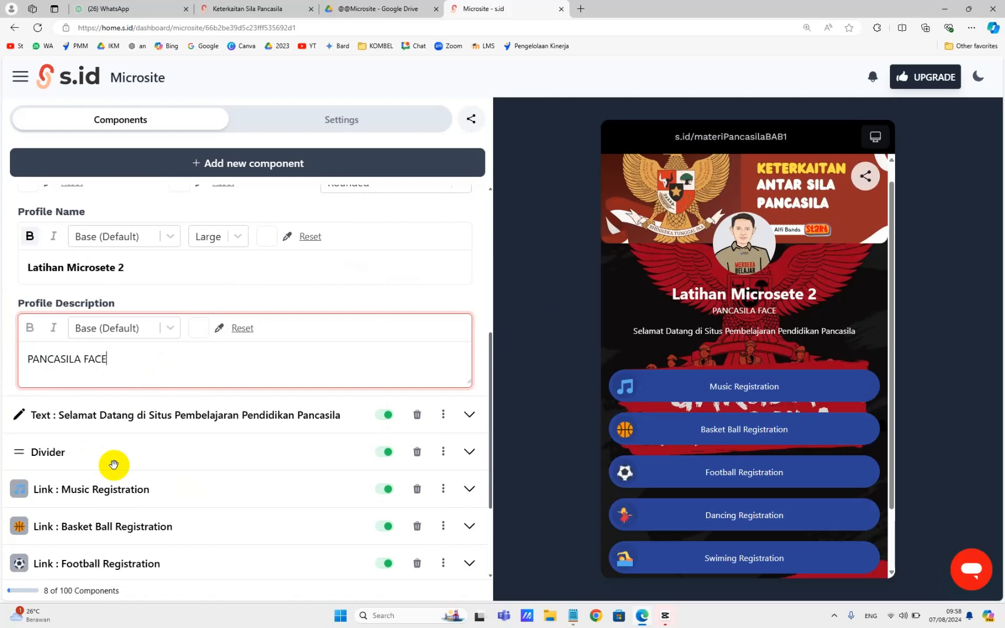
{"action": "type", "text": "ANCASILA FACE E"}
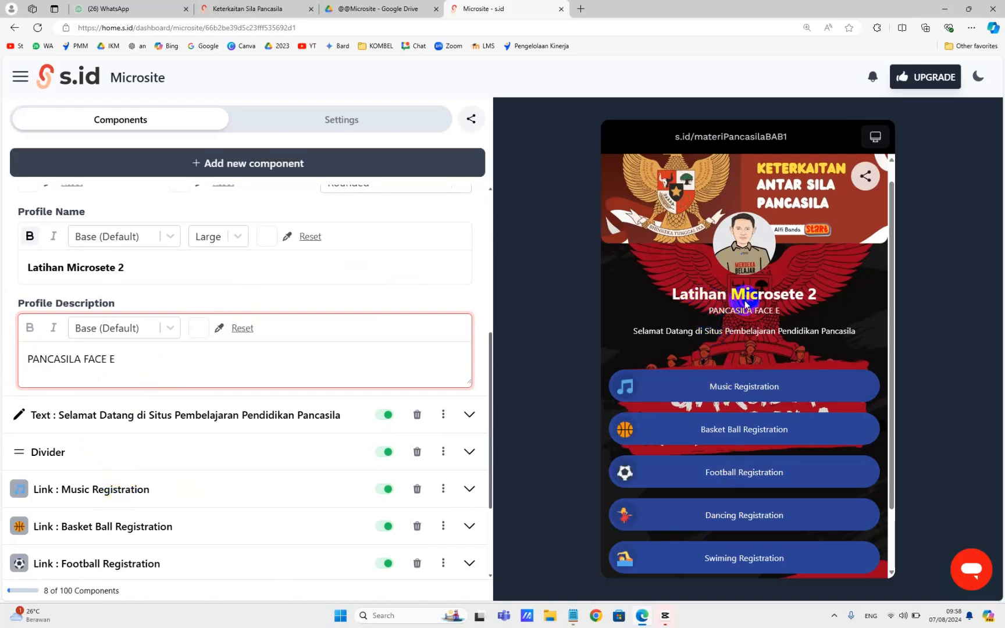
Rename the microsite as "Keterkaitan Antar Sila Pancasila" in its basic information and save the settings
{"action": "scroll", "coordinate": [150, 359], "scroll_direction": "up", "scroll_amount": 5}
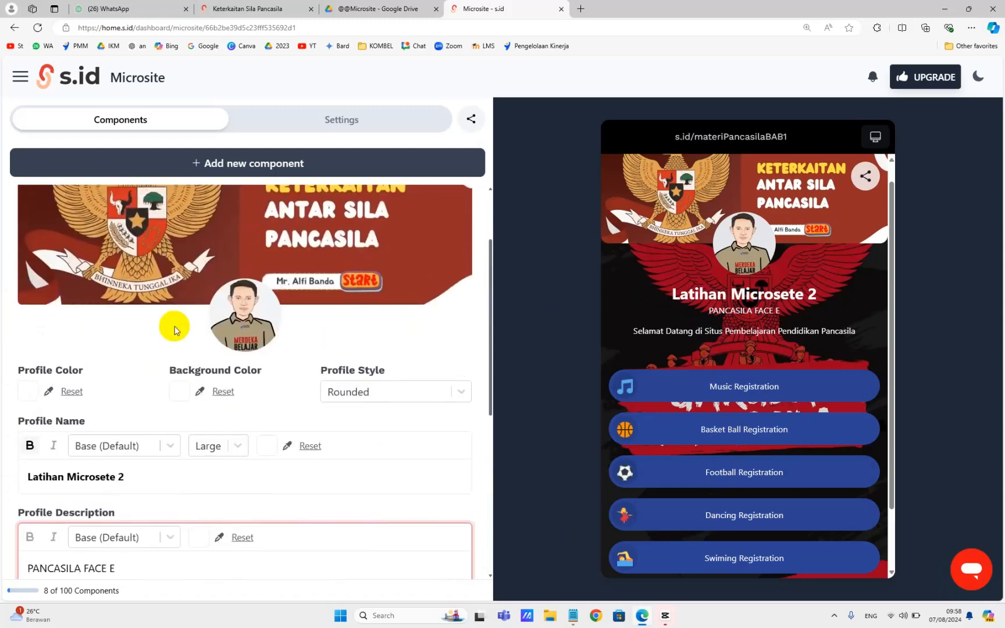
{"action": "scroll", "coordinate": [134, 346], "scroll_direction": "up", "scroll_amount": 1}
{"action": "scroll", "coordinate": [133, 352], "scroll_direction": "down", "scroll_amount": 5}
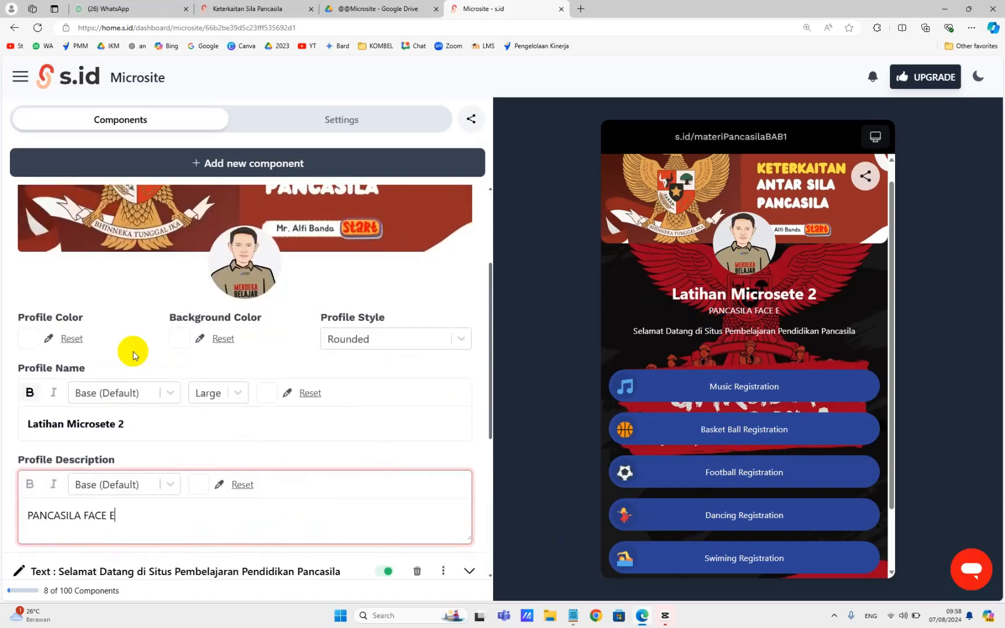
{"action": "left_click", "coordinate": [730, 285]}
{"action": "scroll", "coordinate": [264, 291], "scroll_direction": "up", "scroll_amount": 3}
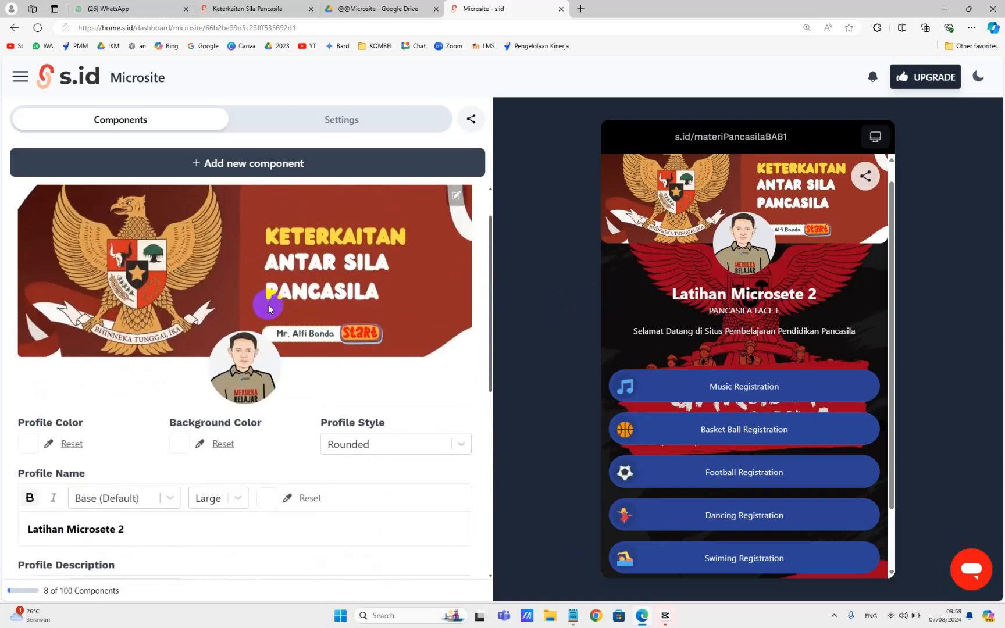
{"action": "left_click", "coordinate": [352, 118]}
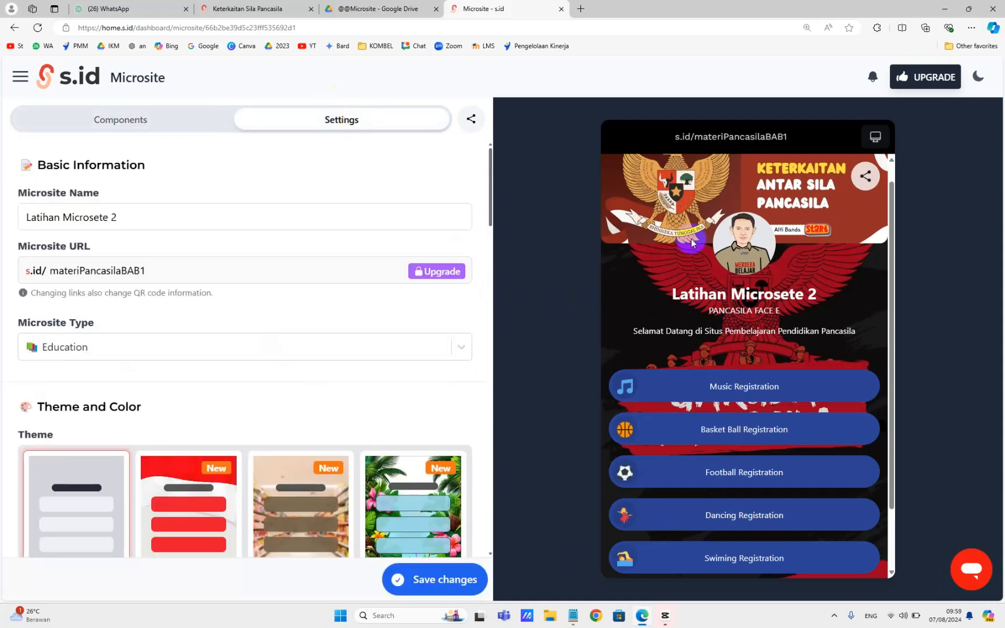
{"action": "left_click", "coordinate": [126, 216]}
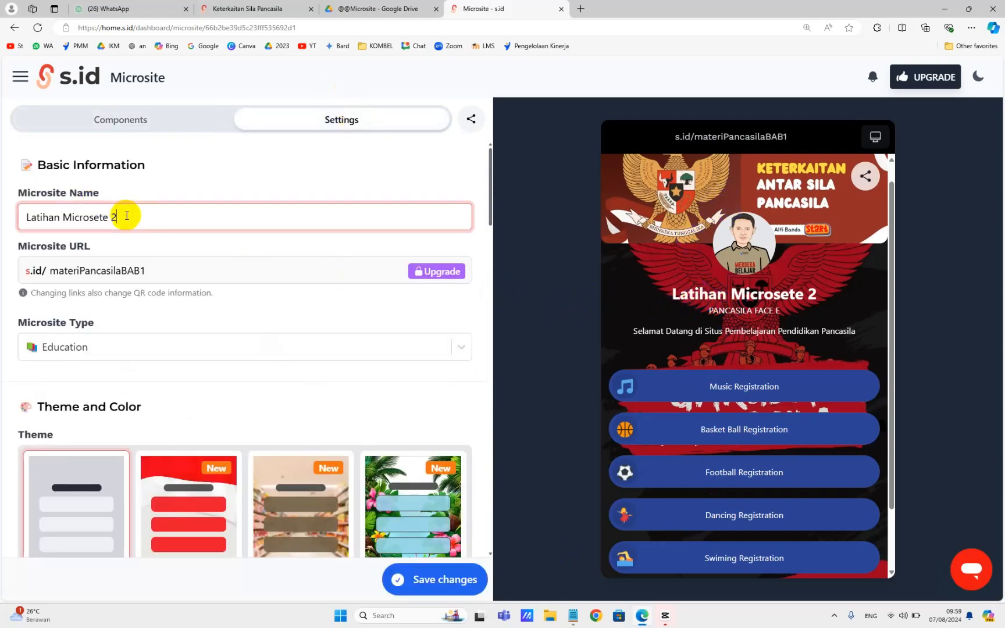
{"action": "key", "text": "ctrl+a"}
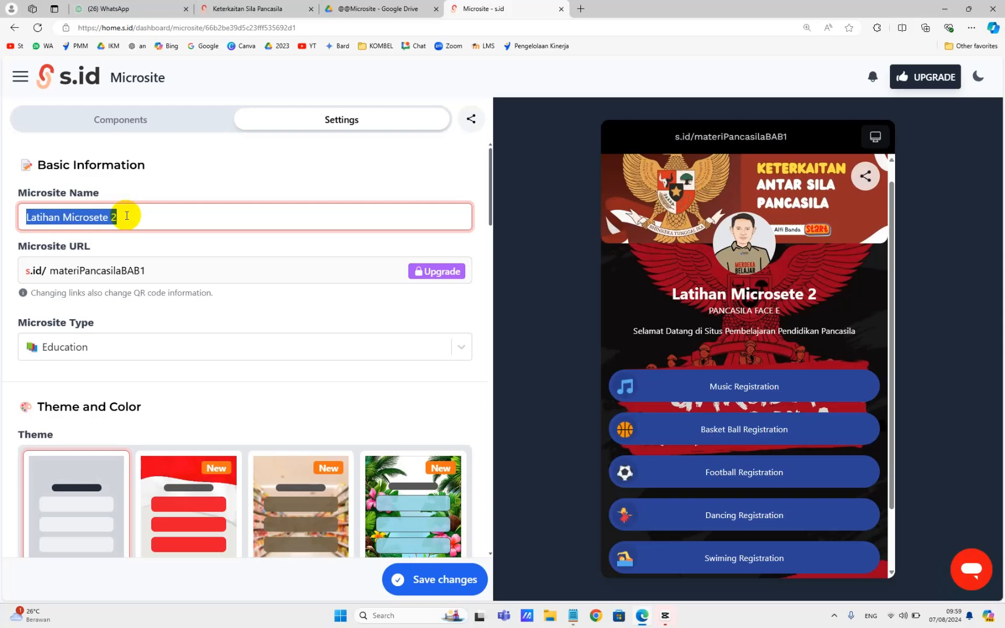
{"action": "type", "text": "Keterkaitan Antar Sila Pancasila"}
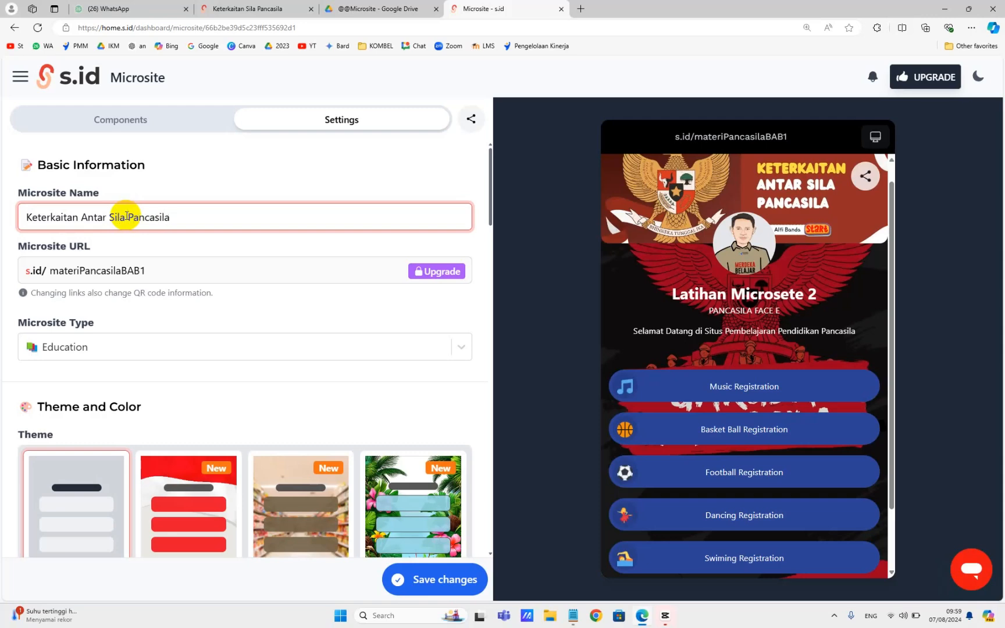
{"action": "left_click", "coordinate": [459, 581]}
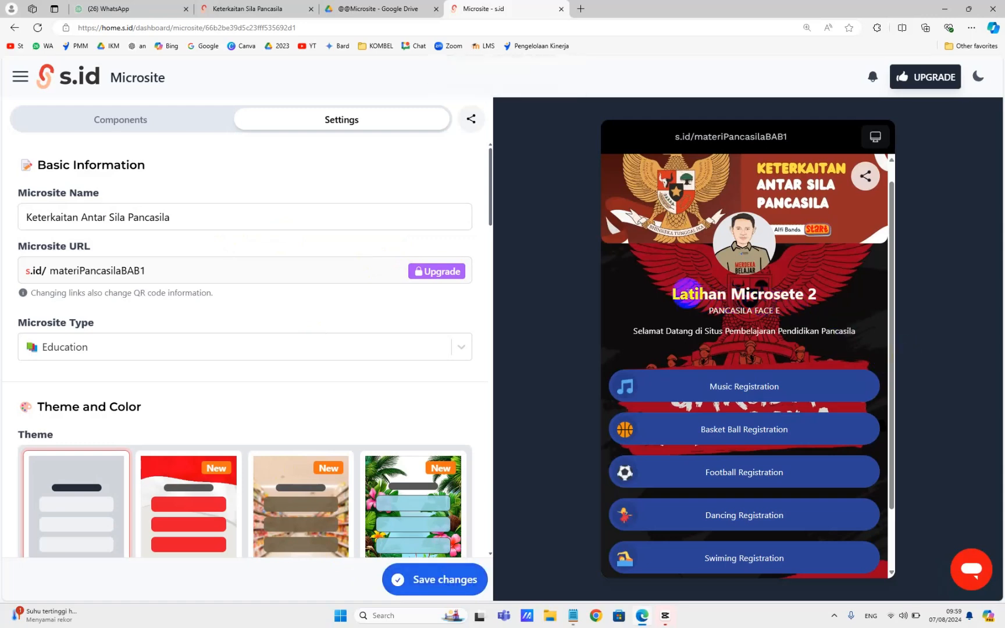
{"action": "left_click", "coordinate": [162, 216]}
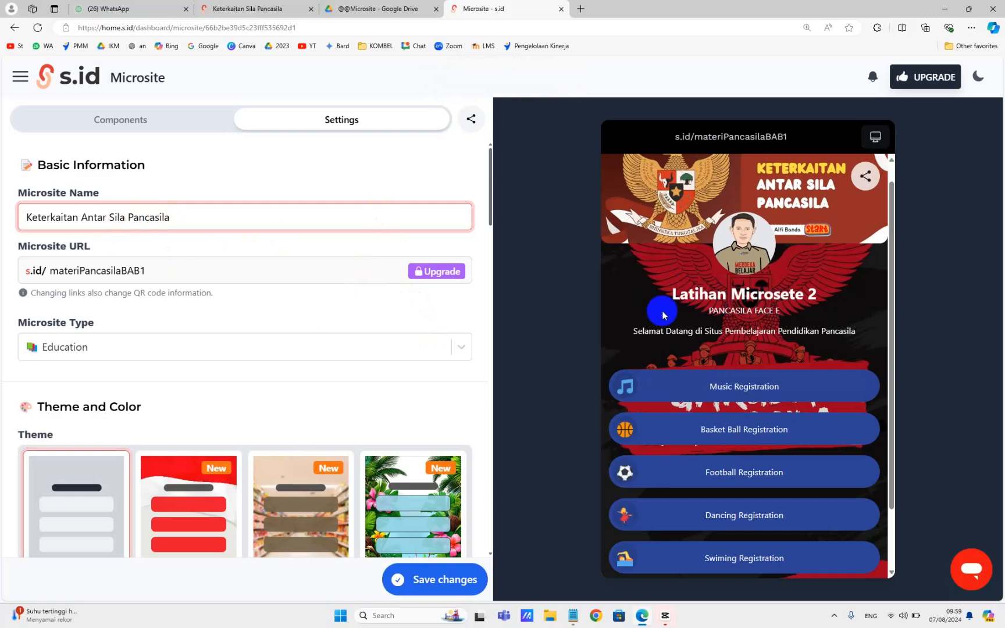
Return to the component list, collapse the Profile component, and briefly inspect the Text and Divider components
{"action": "left_click", "coordinate": [80, 117]}
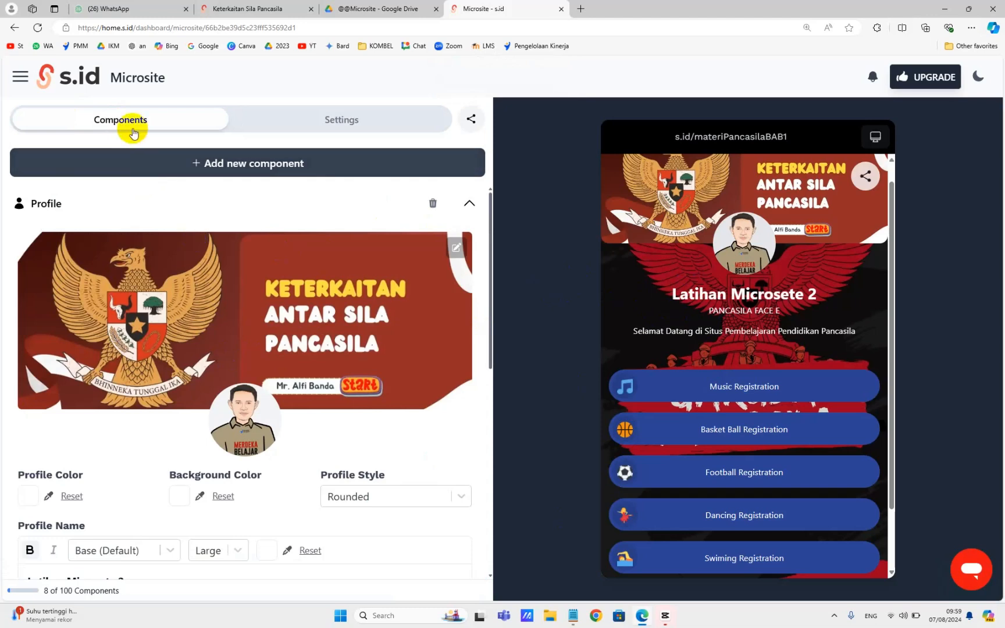
{"action": "left_click", "coordinate": [469, 203]}
{"action": "left_click", "coordinate": [471, 204]}
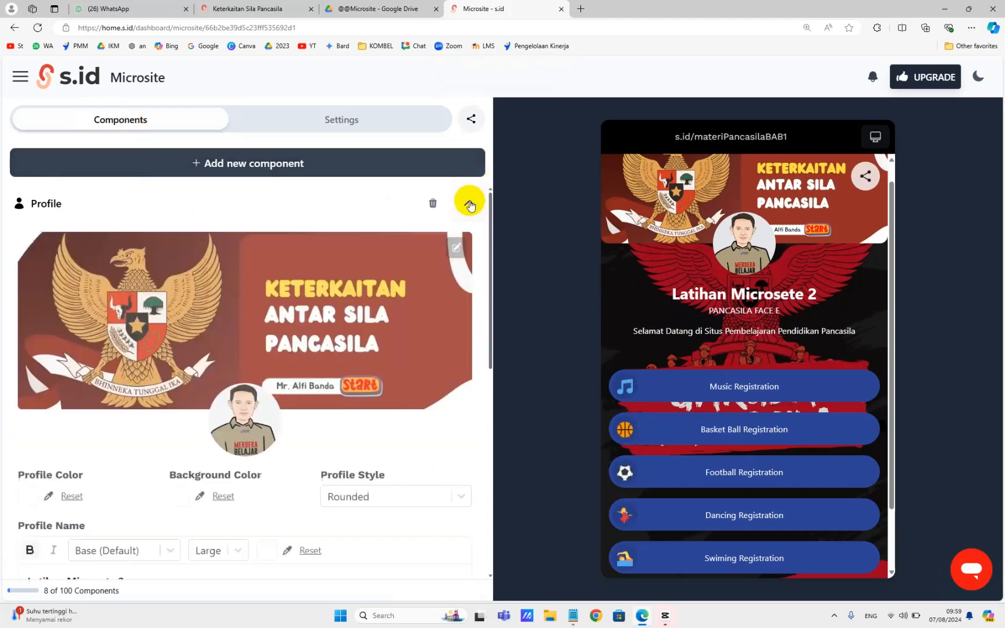
{"action": "left_click", "coordinate": [470, 204]}
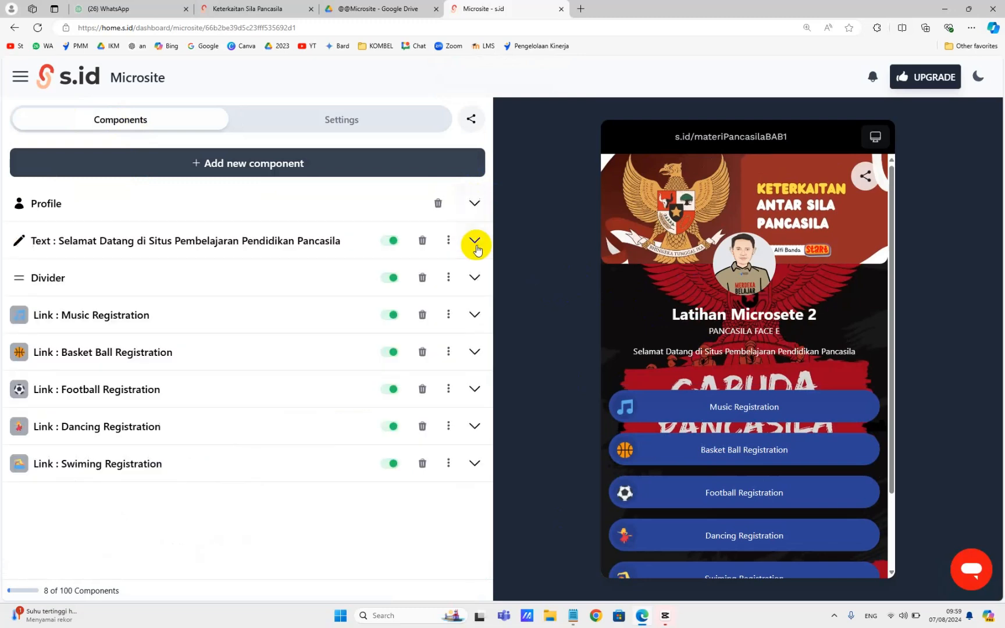
{"action": "left_click", "coordinate": [474, 243]}
{"action": "left_click", "coordinate": [474, 243]}
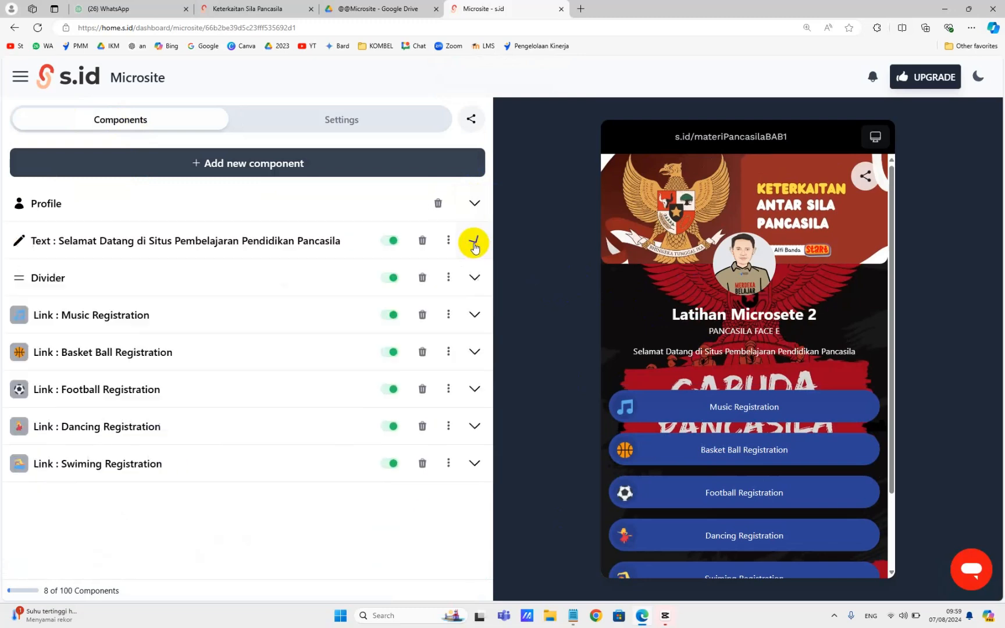
{"action": "left_click", "coordinate": [472, 277]}
{"action": "left_click", "coordinate": [474, 277]}
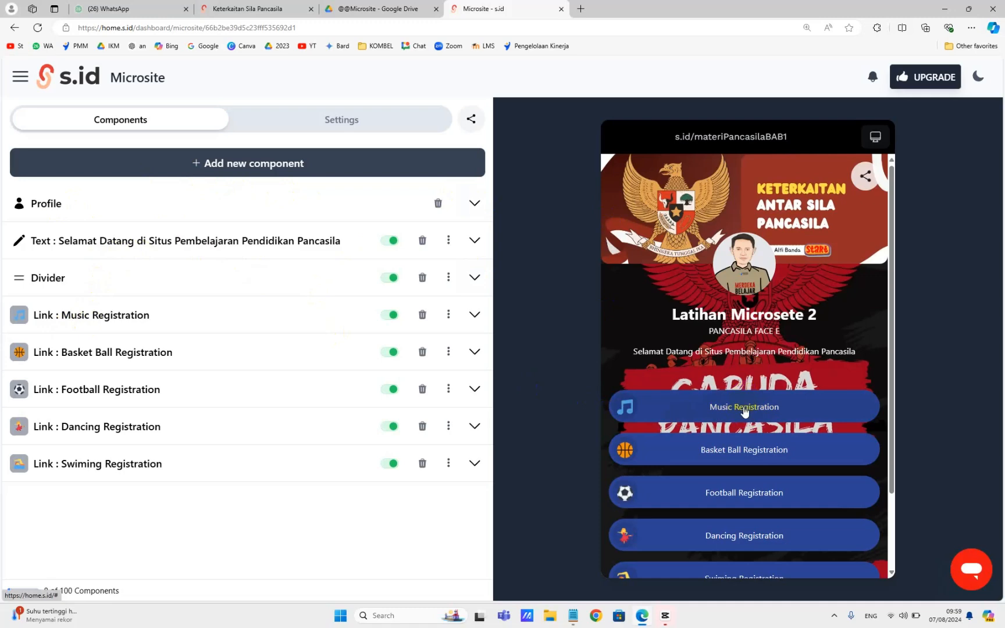
Copy the first resource title, "Daftar Kehadiran", from the SUSUNAN MICROSITE list in Notepad and return to the microsite editor
{"action": "left_click", "coordinate": [572, 617]}
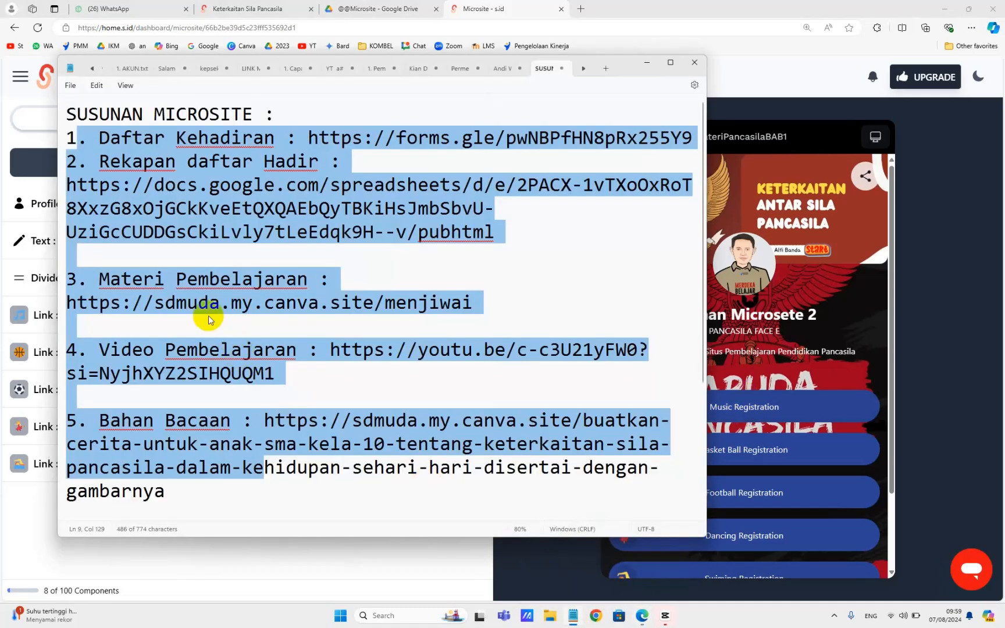
{"action": "left_click", "coordinate": [166, 207]}
{"action": "left_click_drag", "start_coordinate": [100, 137], "coordinate": [279, 145]}
{"action": "key", "text": "ctrl+c"}
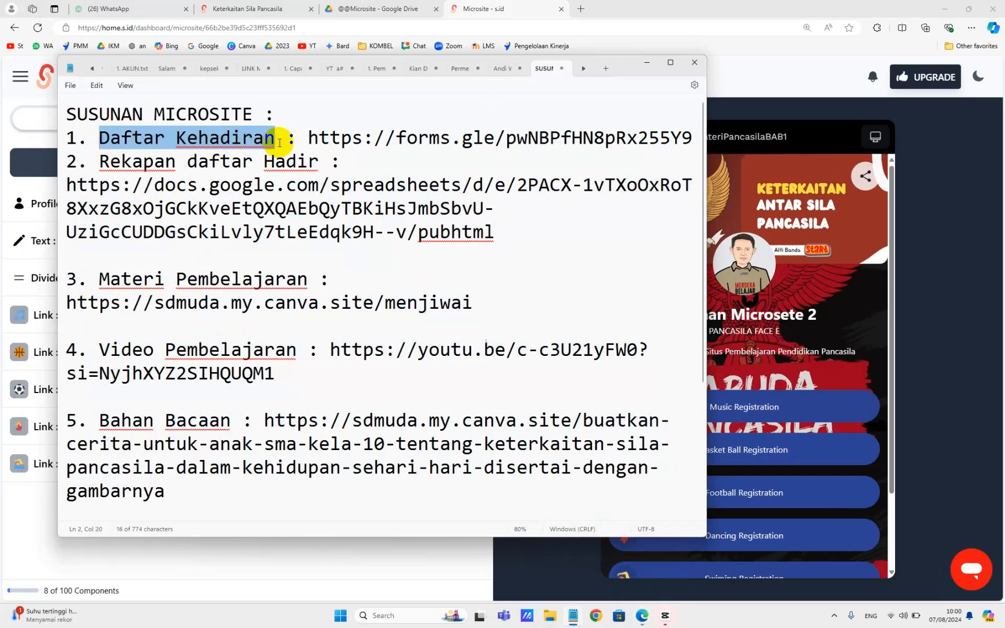
{"action": "left_click", "coordinate": [955, 334]}
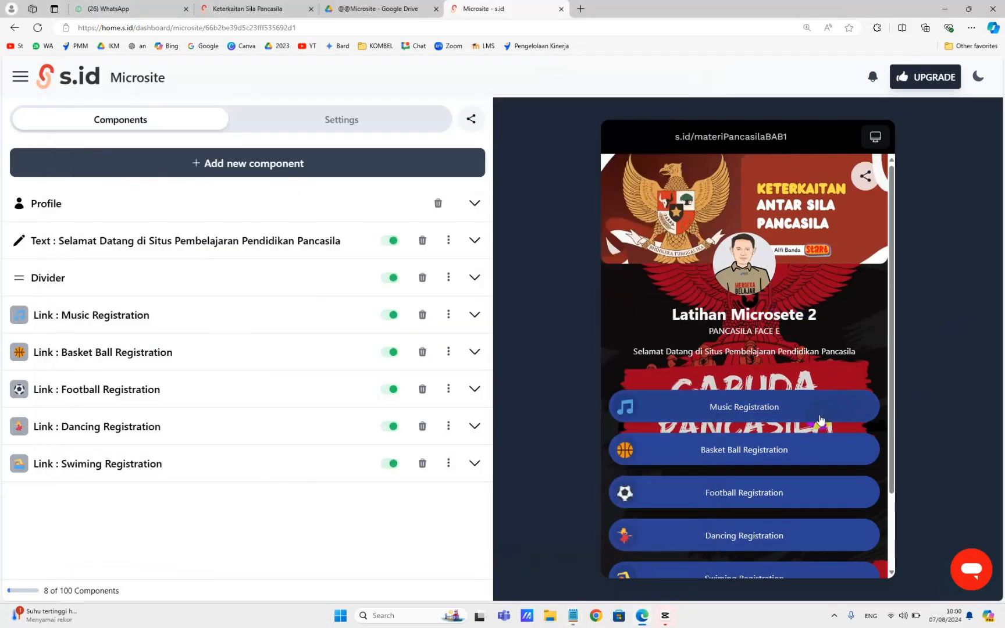
{"action": "left_click", "coordinate": [105, 314]}
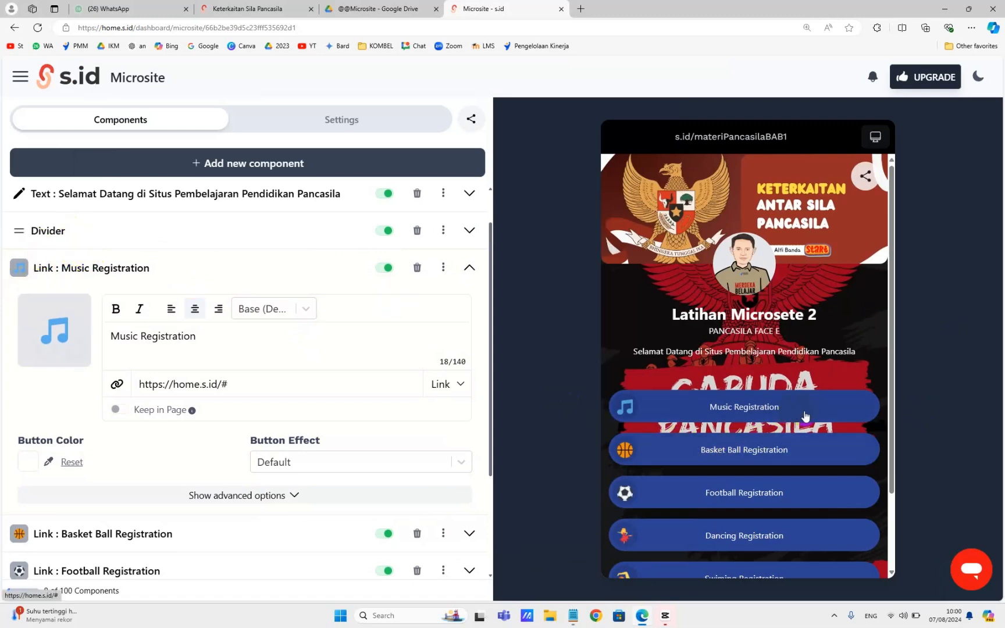
{"action": "left_click", "coordinate": [840, 458]}
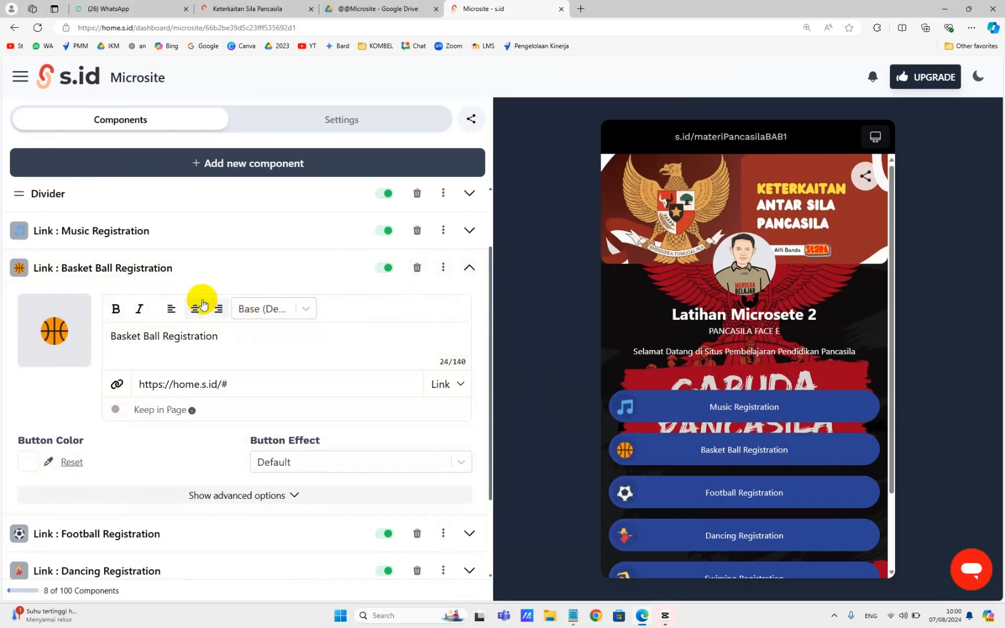
{"action": "left_click", "coordinate": [838, 415]}
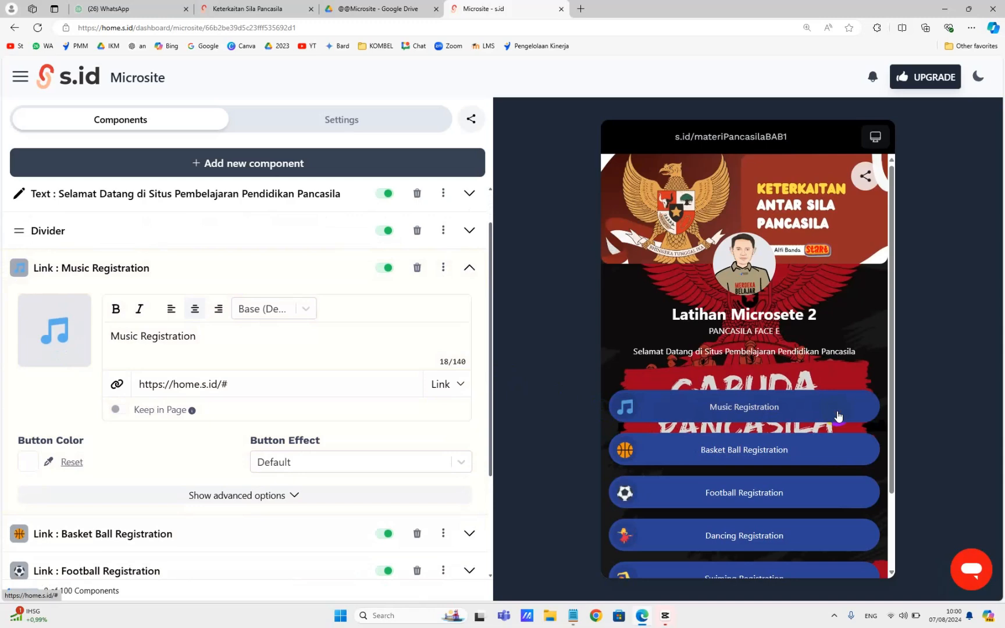
{"action": "left_click", "coordinate": [120, 268]}
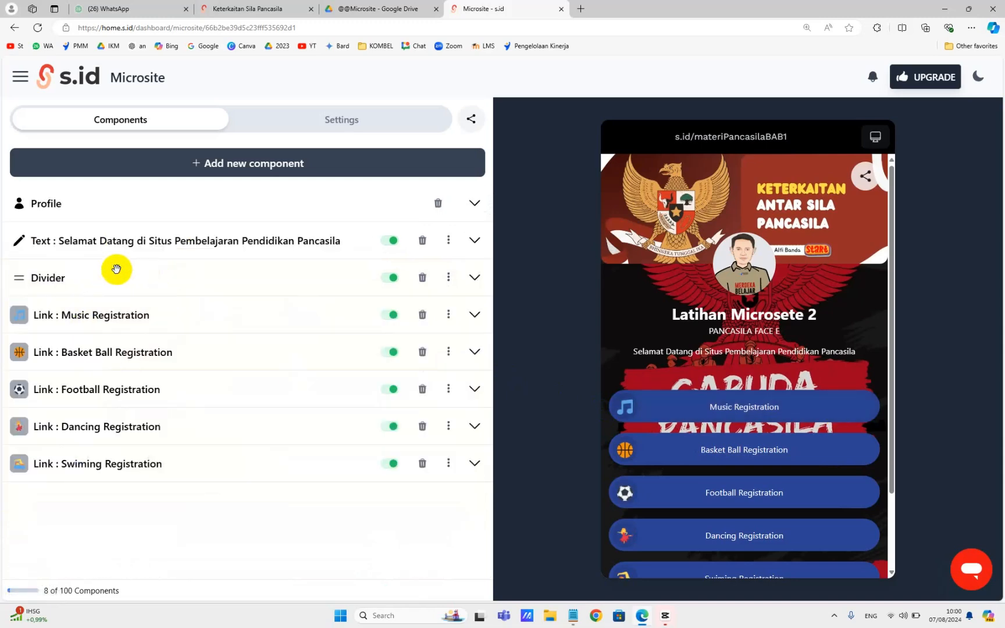
Replace the title of the Music Registration link with the copied text "Daftar Kehadiran"
{"action": "left_click", "coordinate": [813, 418]}
{"action": "scroll", "coordinate": [186, 369], "scroll_direction": "down", "scroll_amount": 2}
{"action": "left_click_drag", "start_coordinate": [206, 331], "coordinate": [108, 332]}
{"action": "key", "text": "ctrl+v"}
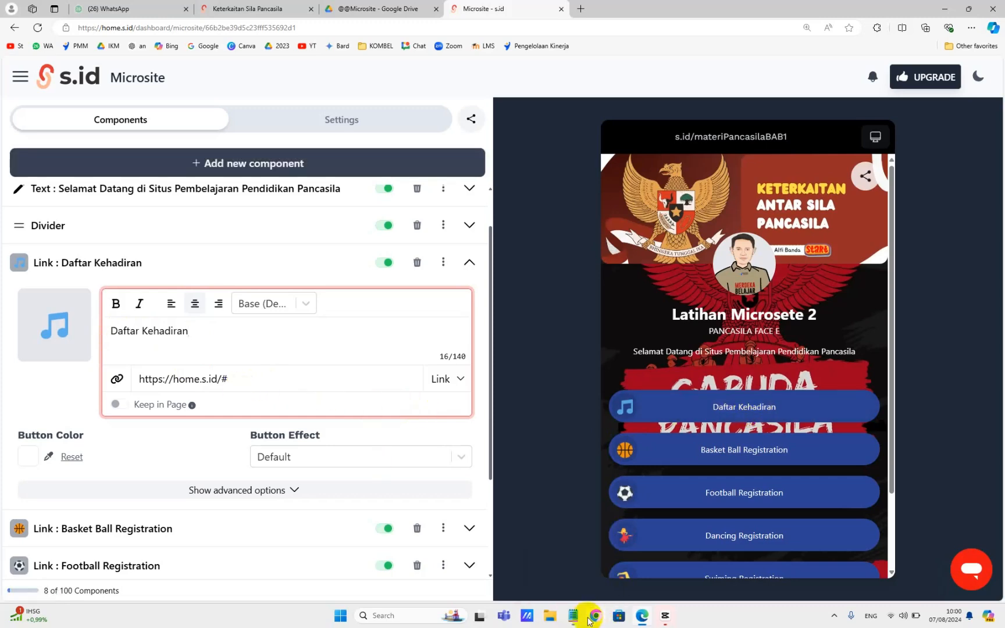
{"action": "left_click", "coordinate": [555, 572]}
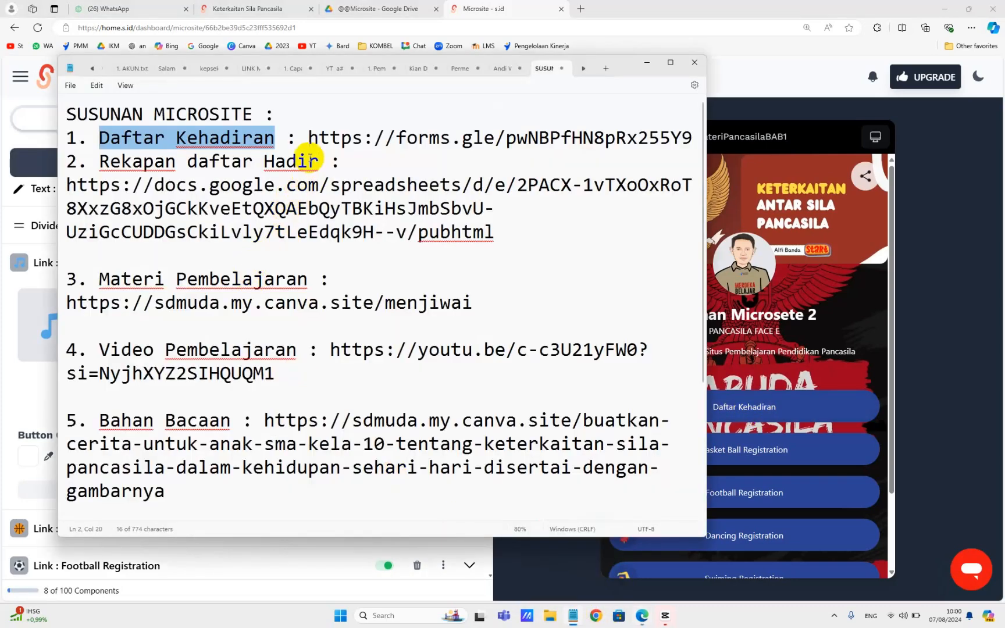
{"action": "left_click_drag", "start_coordinate": [313, 139], "coordinate": [692, 137]}
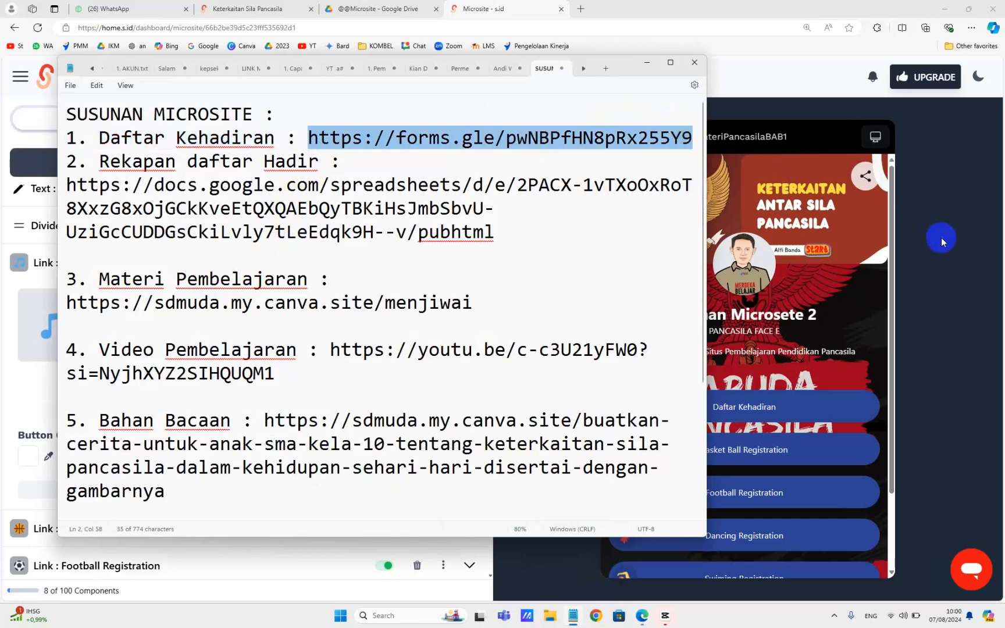
{"action": "left_click", "coordinate": [924, 254]}
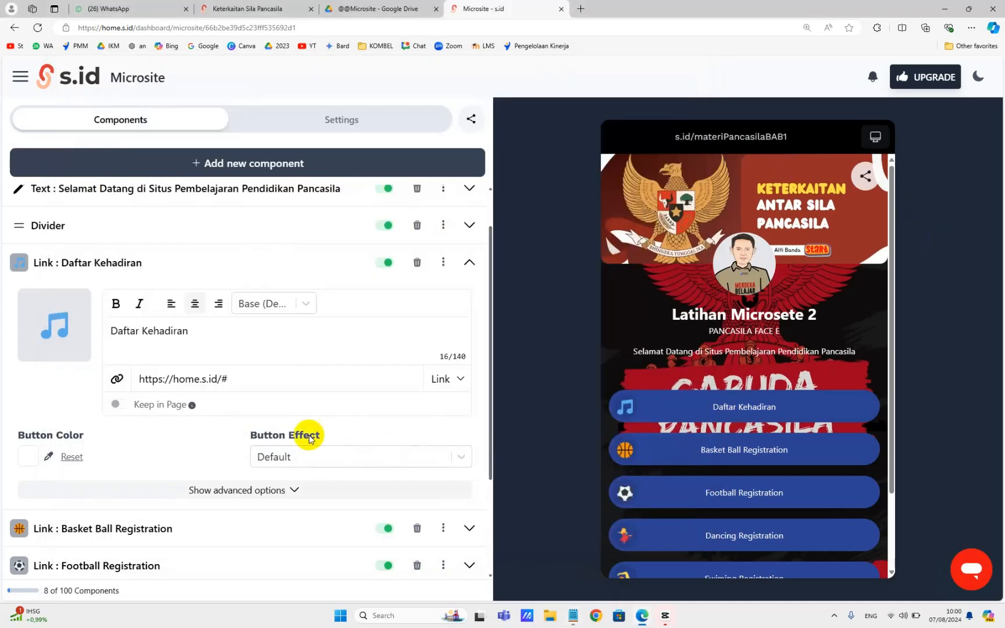
{"action": "left_click", "coordinate": [237, 380]}
{"action": "key", "text": "ctrl+a"}
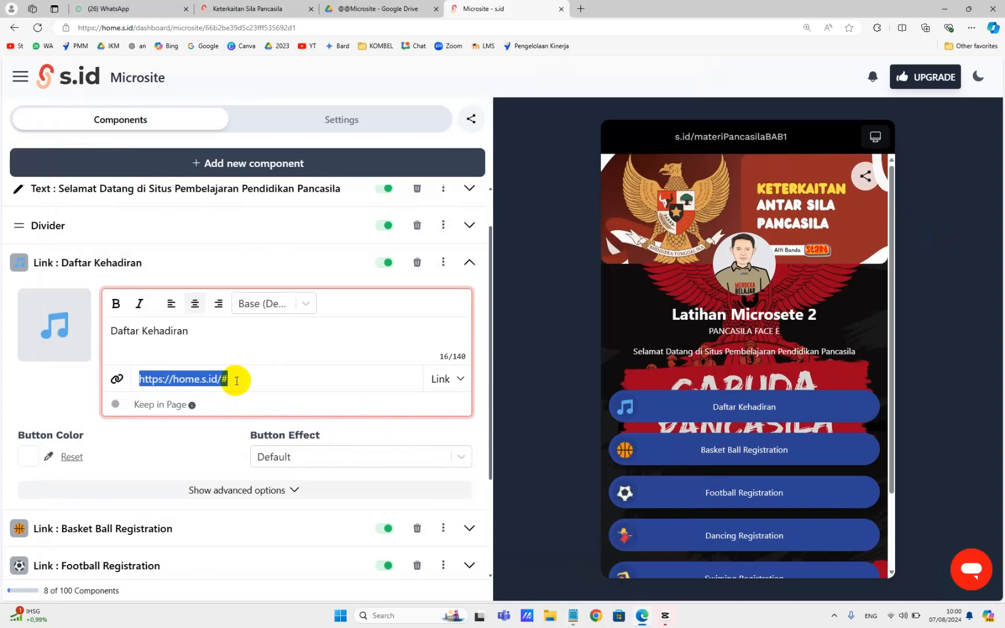
{"action": "key", "text": "BackSpace"}
{"action": "type", "text": "https://home.s.id/#https://forms.gle/pwNBPFHN8pRx255Y9"}
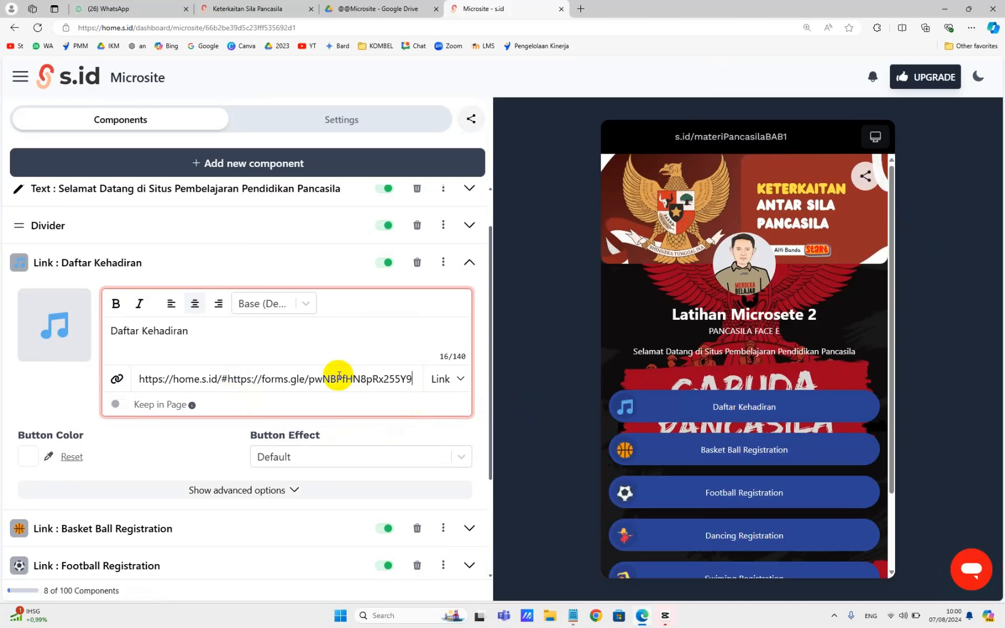
{"action": "left_click", "coordinate": [135, 446]}
Try the Shake and Bounce button effects on the Daftar Kehadiran link, and set the effect back to Default
{"action": "scroll", "coordinate": [206, 447], "scroll_direction": "down", "scroll_amount": 1}
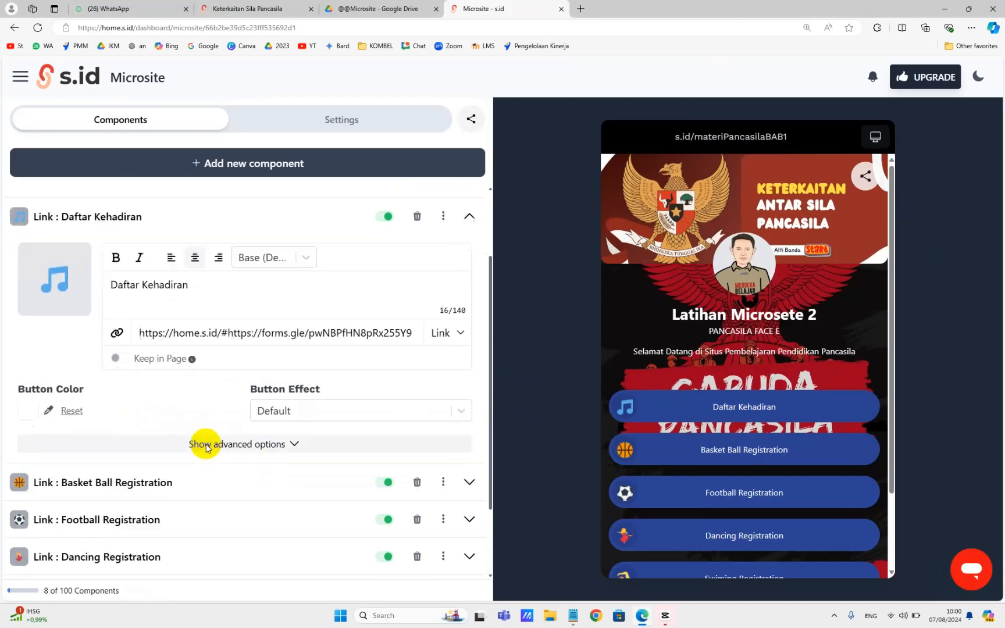
{"action": "left_click", "coordinate": [339, 408]}
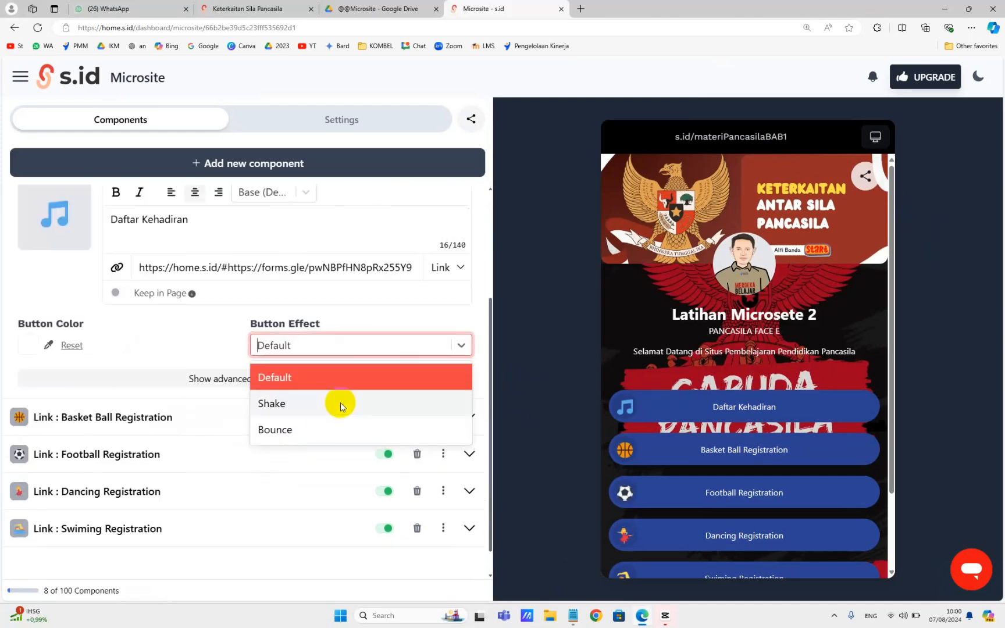
{"action": "left_click", "coordinate": [284, 407]}
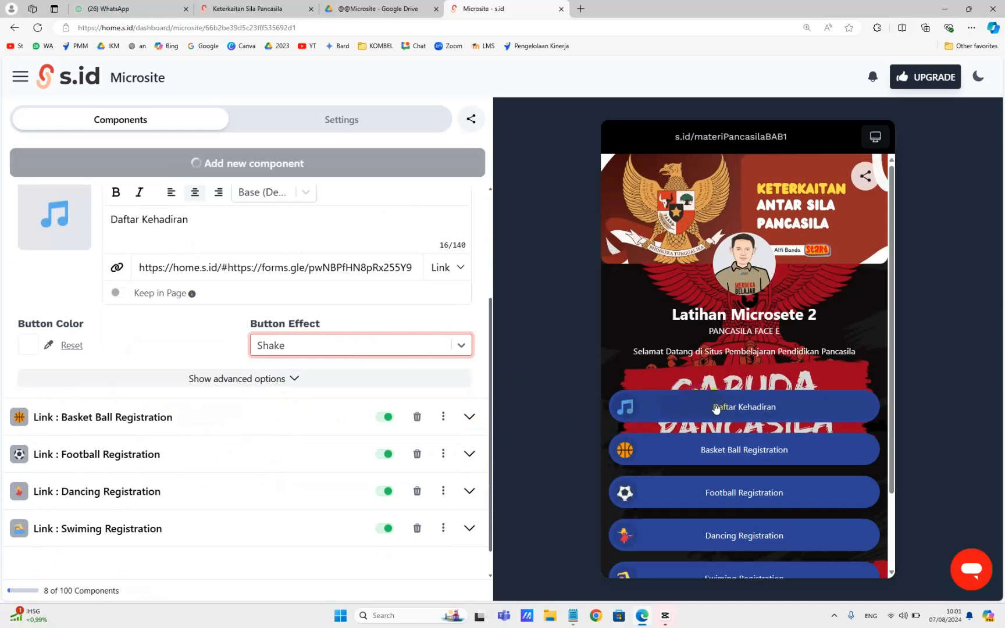
{"action": "left_click", "coordinate": [325, 348]}
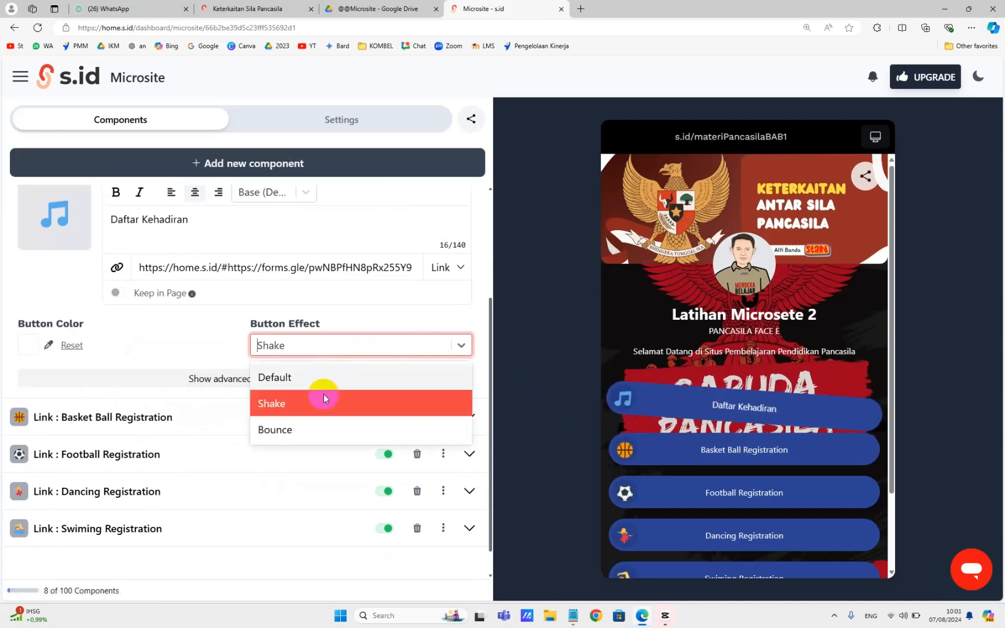
{"action": "left_click", "coordinate": [289, 432]}
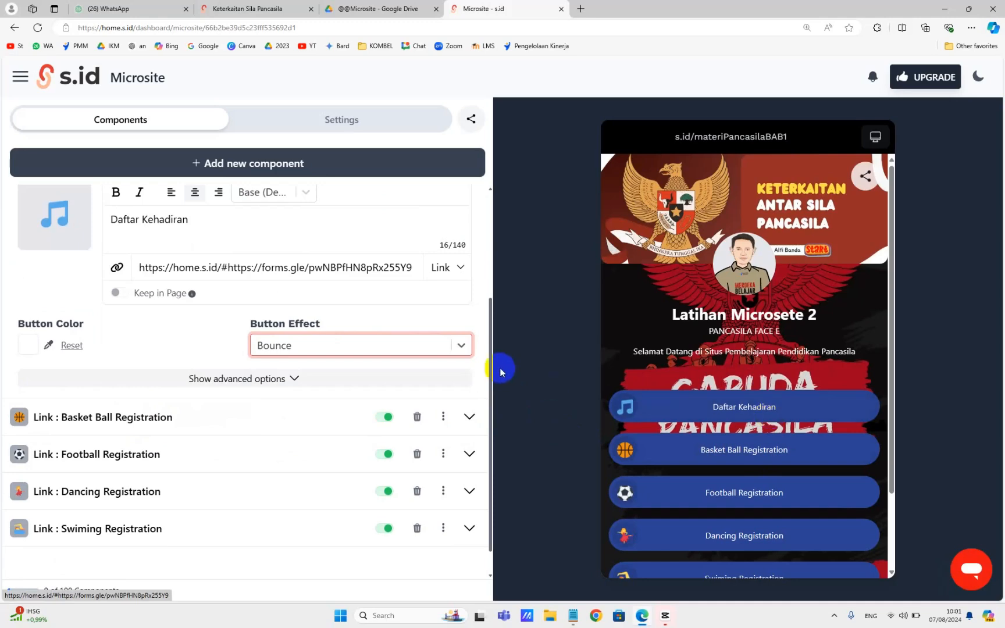
{"action": "left_click", "coordinate": [450, 349]}
{"action": "left_click", "coordinate": [308, 378]}
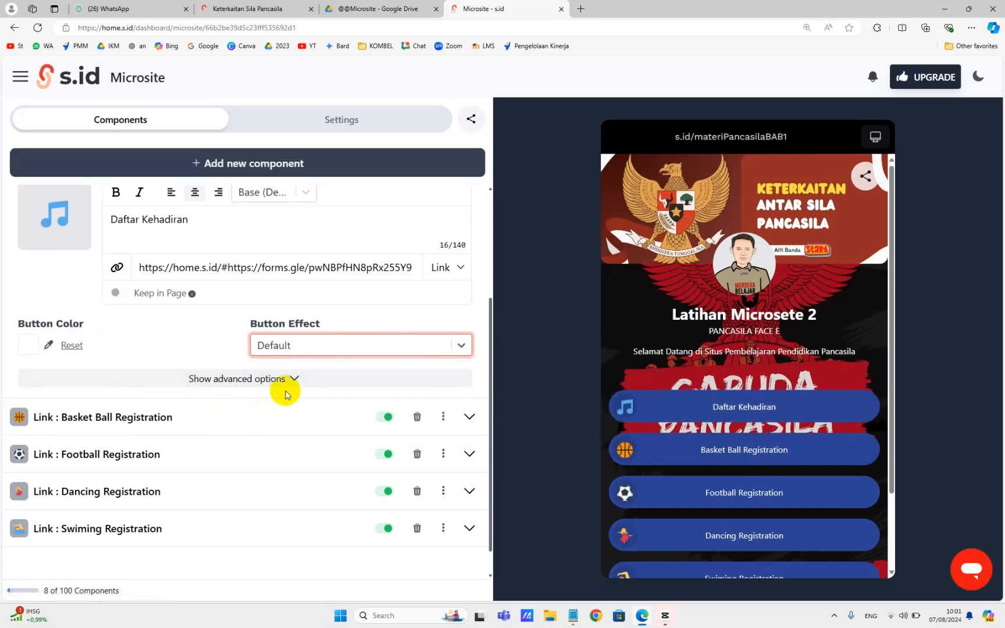
Inspect the protected component setting in the Daftar Kehadiran link's advanced options and hide them again
{"action": "left_click", "coordinate": [293, 381]}
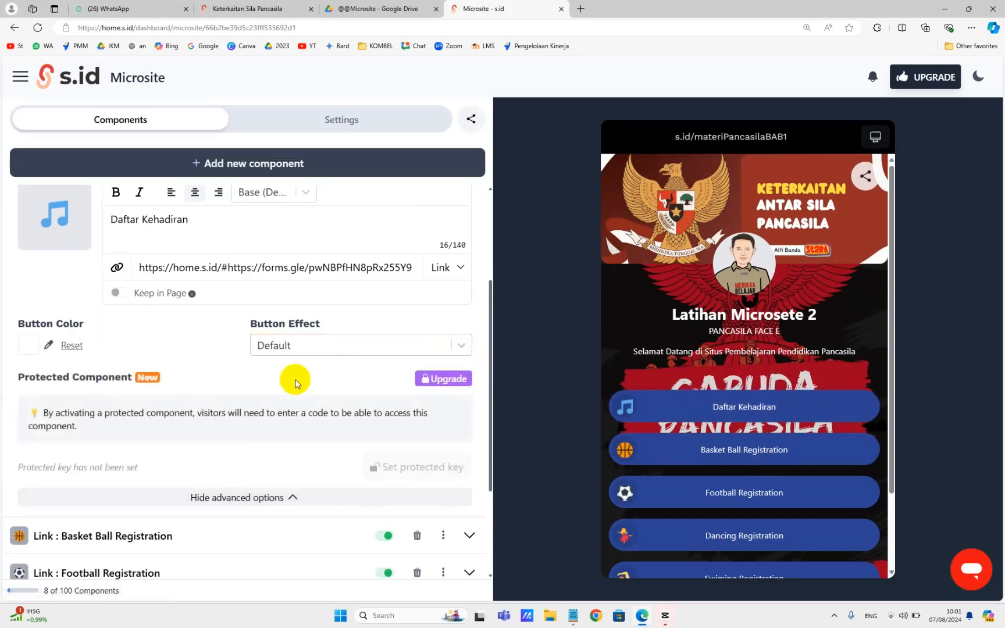
{"action": "left_click", "coordinate": [295, 495]}
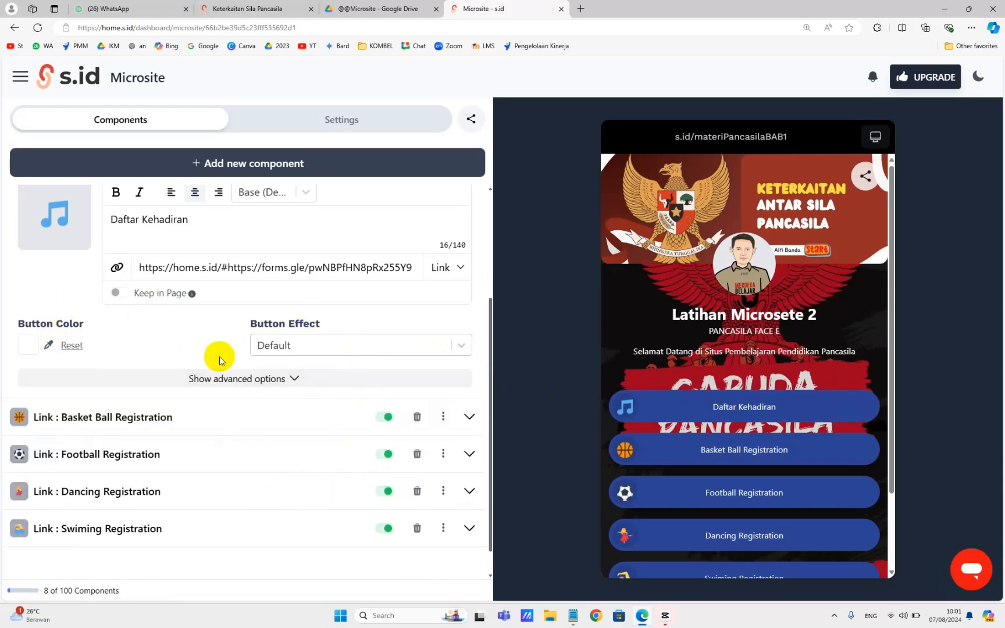
{"action": "scroll", "coordinate": [233, 338], "scroll_direction": "up", "scroll_amount": 2}
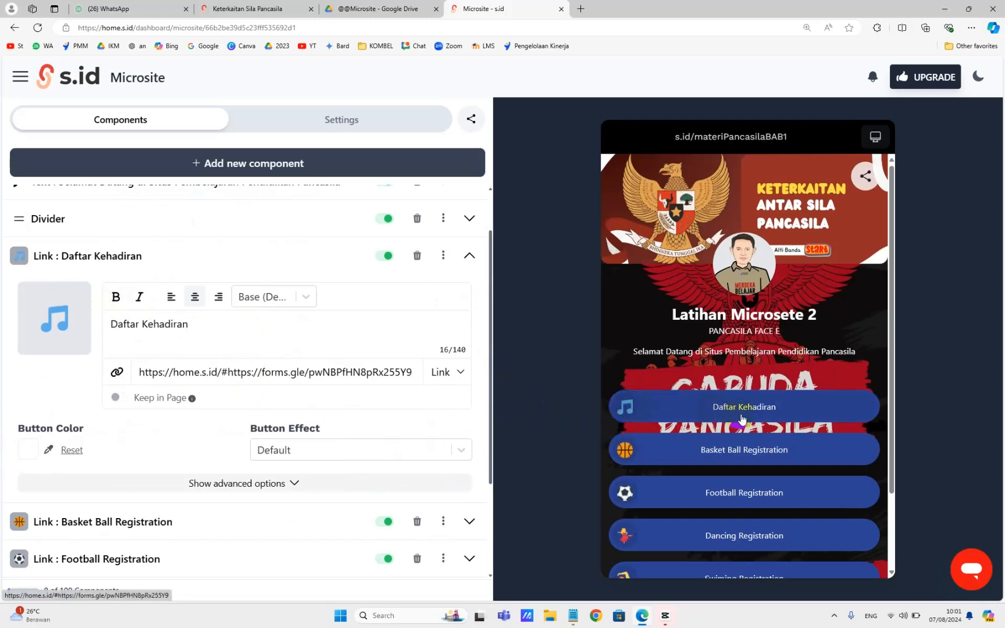
Delete the music note image of the Daftar Kehadiran link and replace it with the document page emoji, searching for "book"
{"action": "mouse_move", "coordinate": [52, 331]}
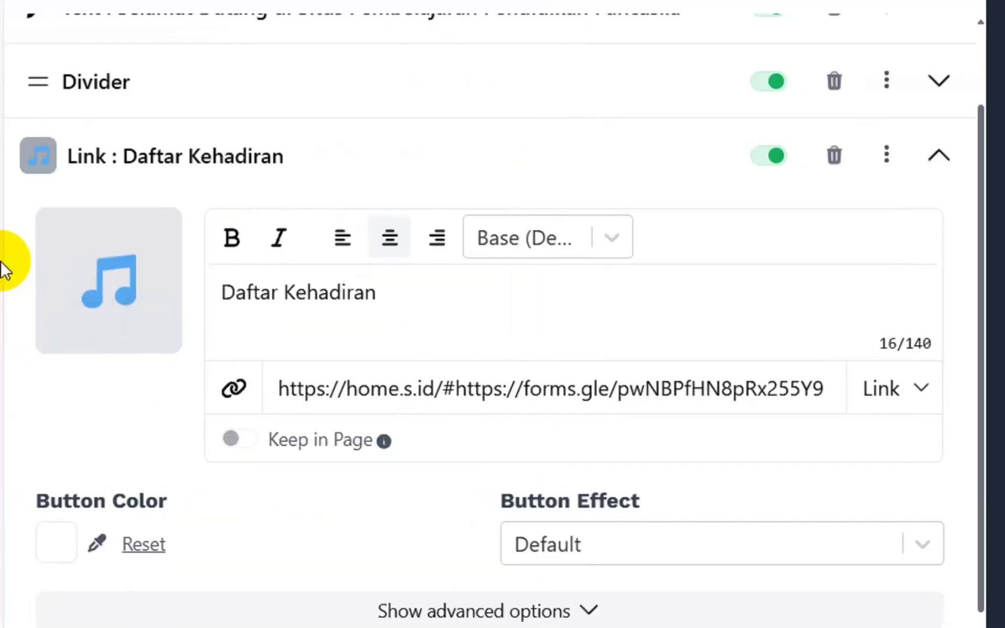
{"action": "mouse_move", "coordinate": [116, 270]}
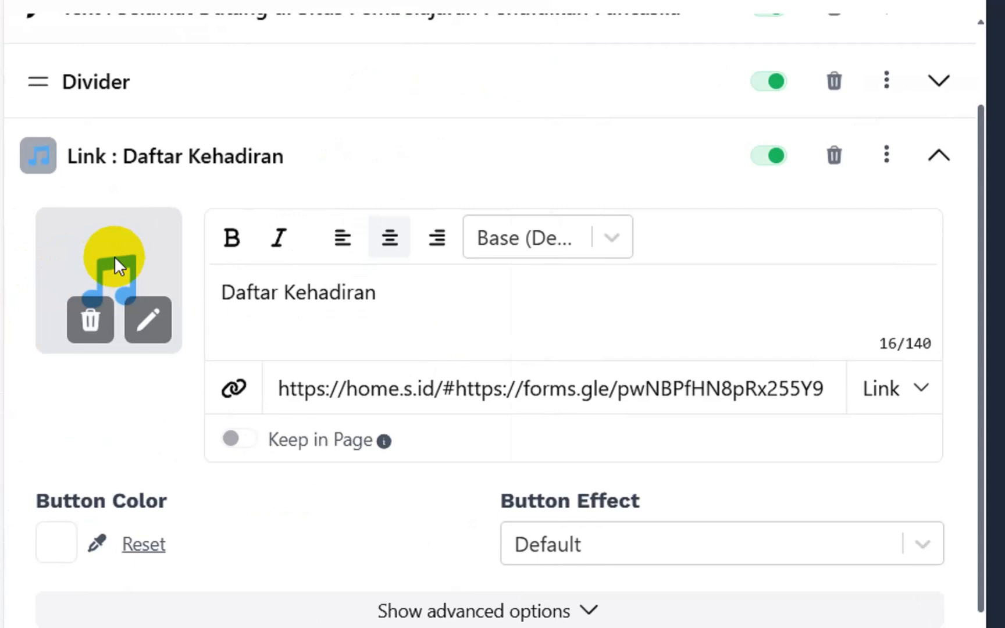
{"action": "left_click", "coordinate": [99, 315]}
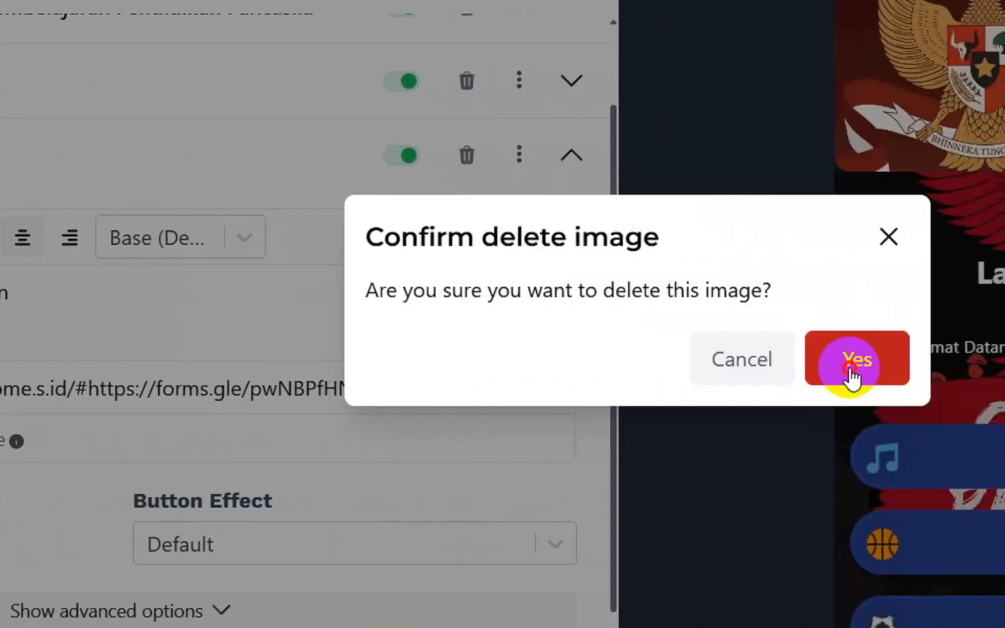
{"action": "left_click", "coordinate": [848, 363]}
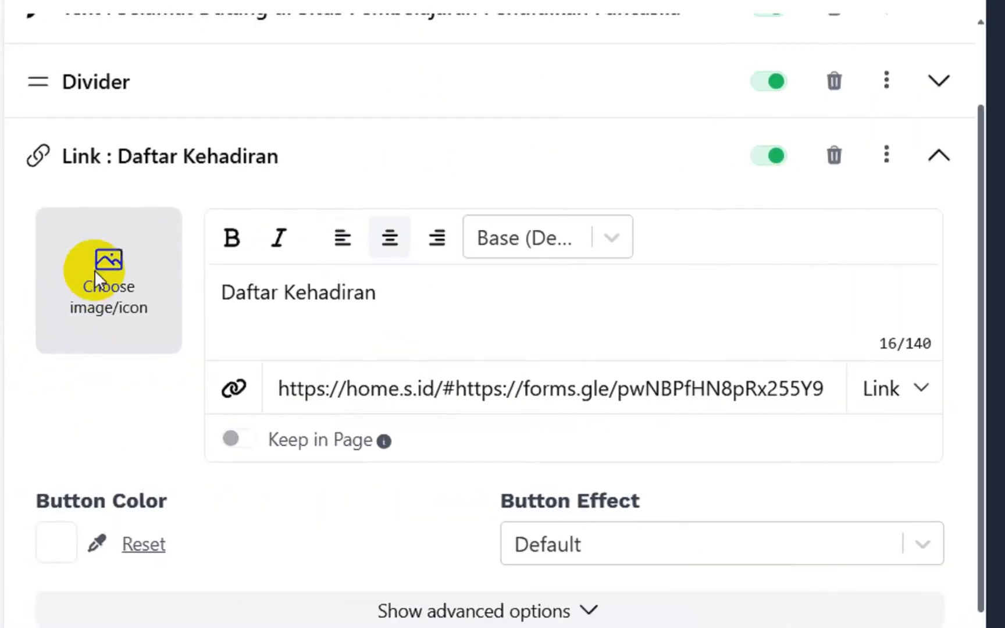
{"action": "left_click", "coordinate": [95, 281]}
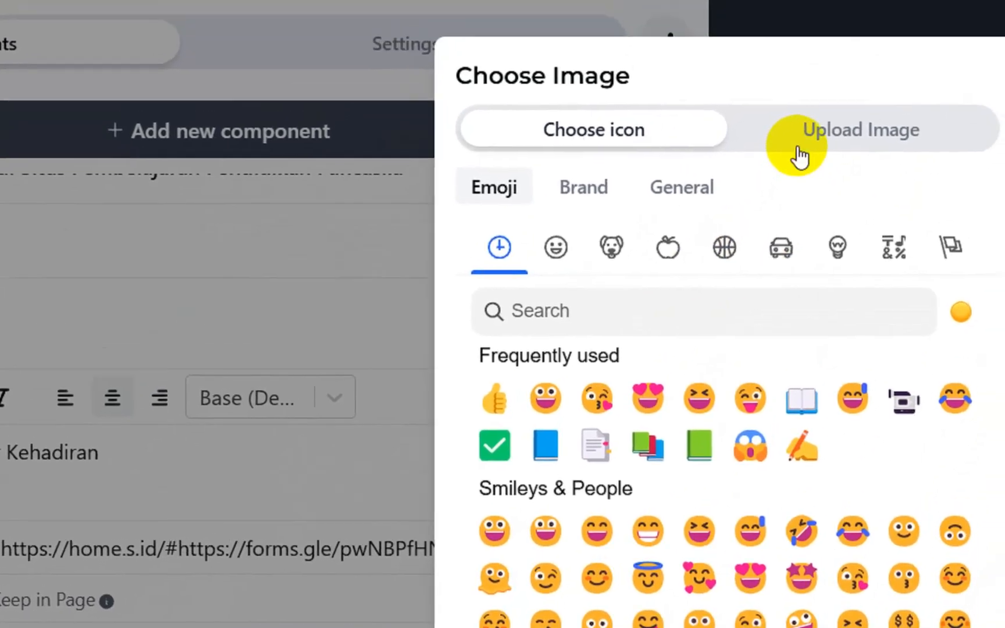
{"action": "left_click", "coordinate": [533, 316]}
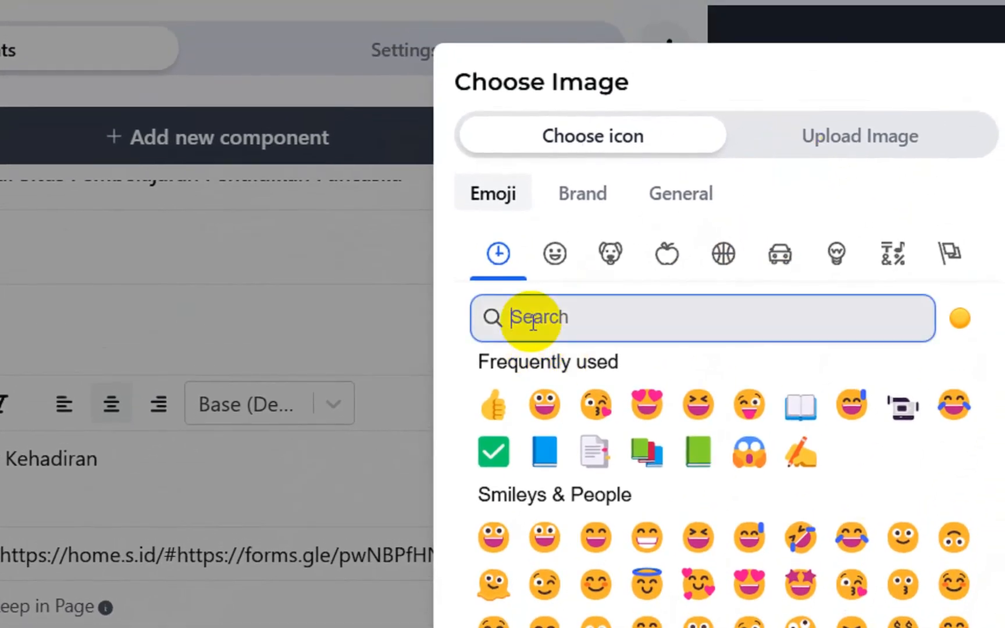
{"action": "type", "text": "book"}
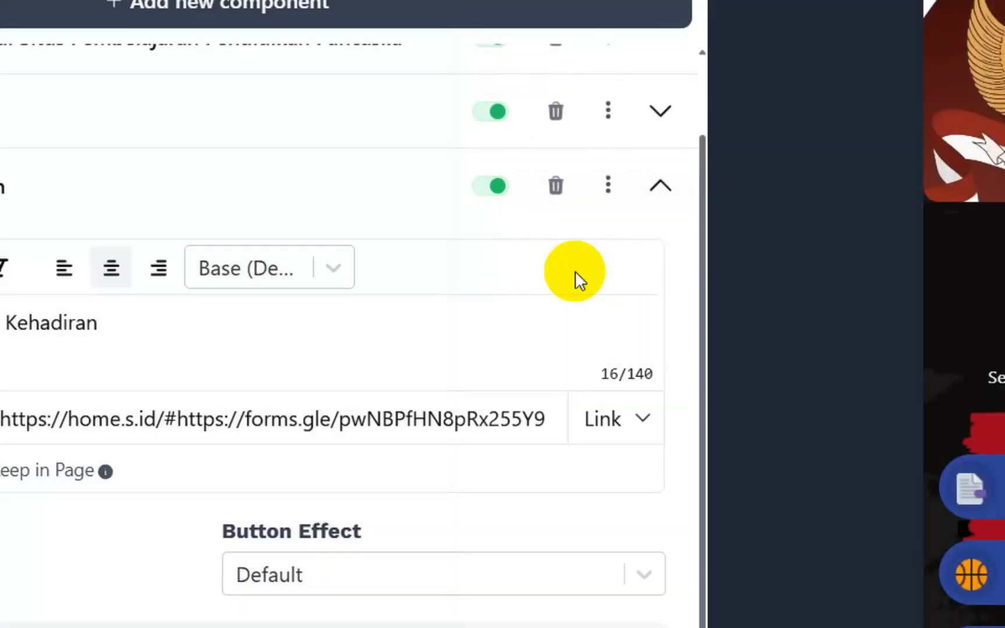
{"action": "mouse_move", "coordinate": [114, 313]}
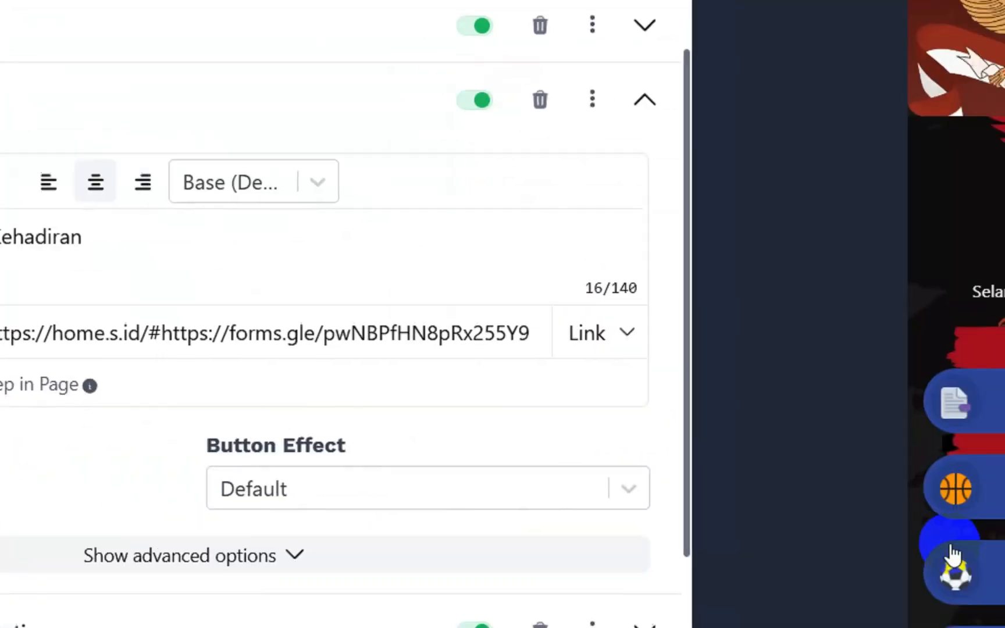
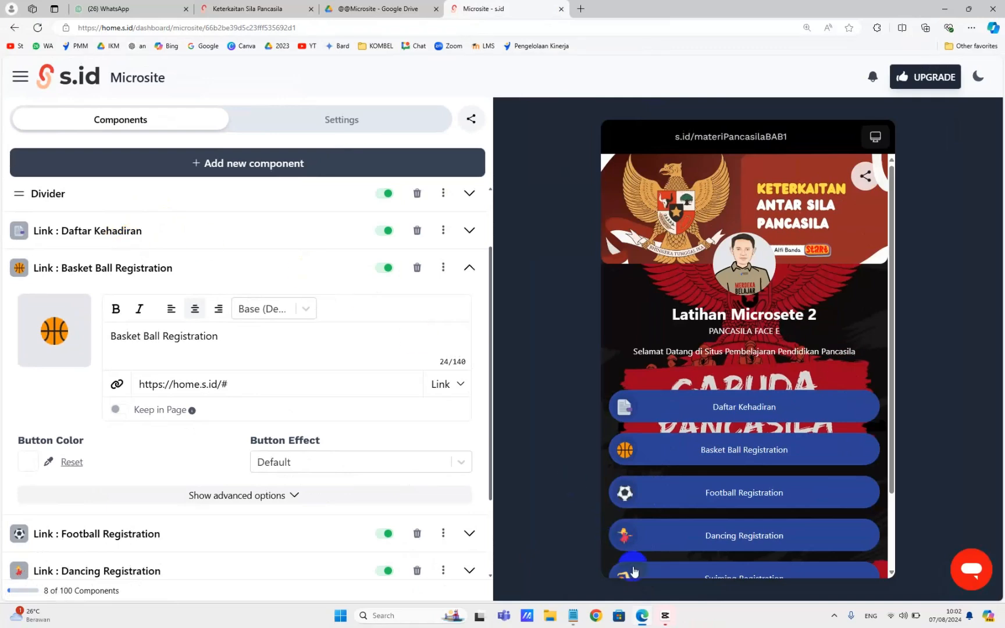
Copy the second resource title from Notepad and retitle the Basket Ball Registration link "Rekapan Daftar Hadir"
{"action": "left_click", "coordinate": [571, 620]}
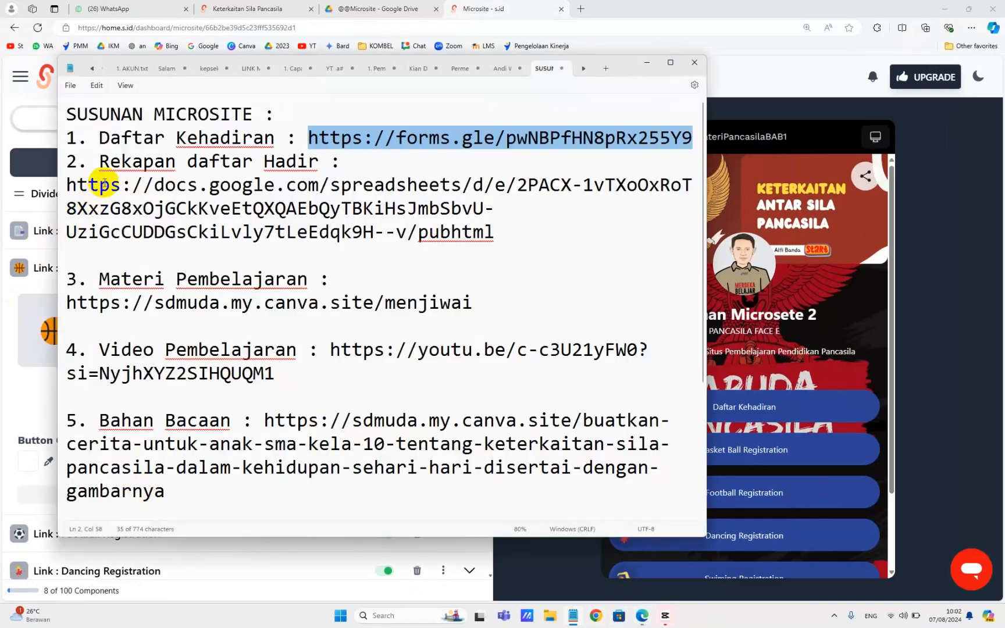
{"action": "left_click_drag", "start_coordinate": [100, 161], "coordinate": [311, 163]}
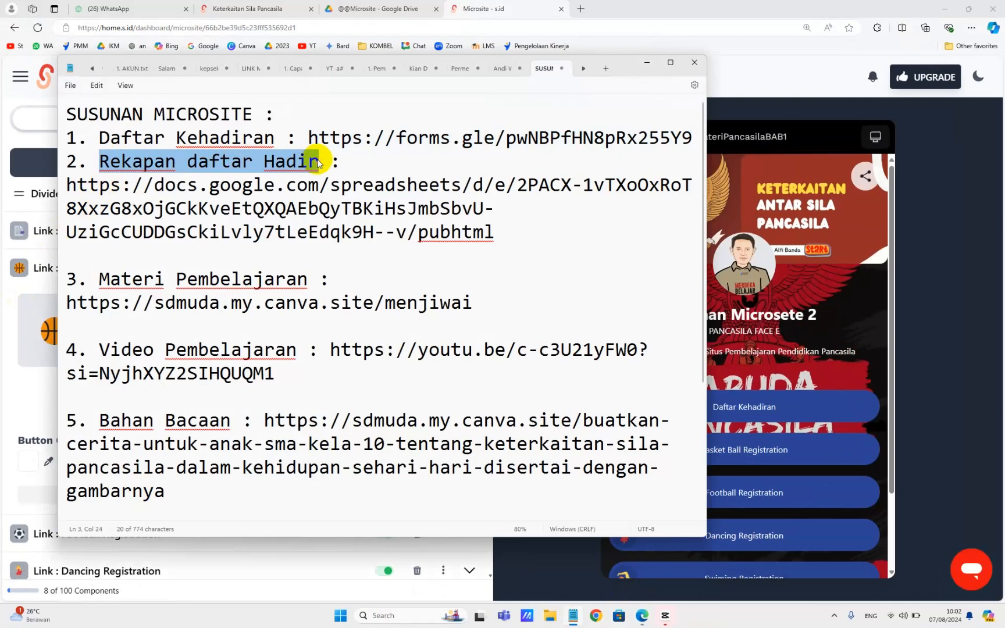
{"action": "left_click", "coordinate": [937, 203]}
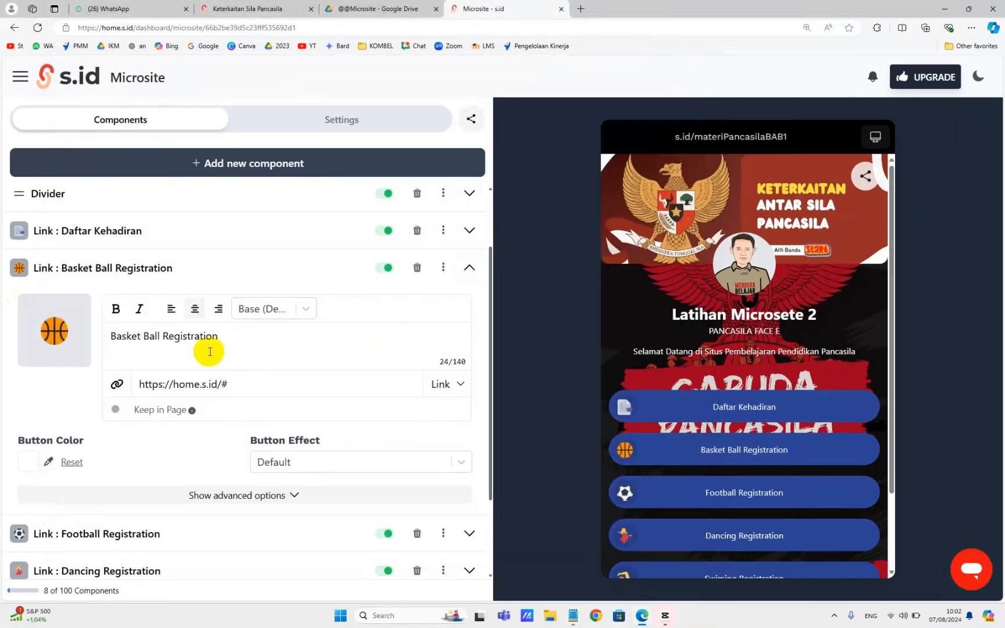
{"action": "left_click_drag", "start_coordinate": [239, 337], "coordinate": [103, 344]}
{"action": "type", "text": "Rekapan daftar Hadir"}
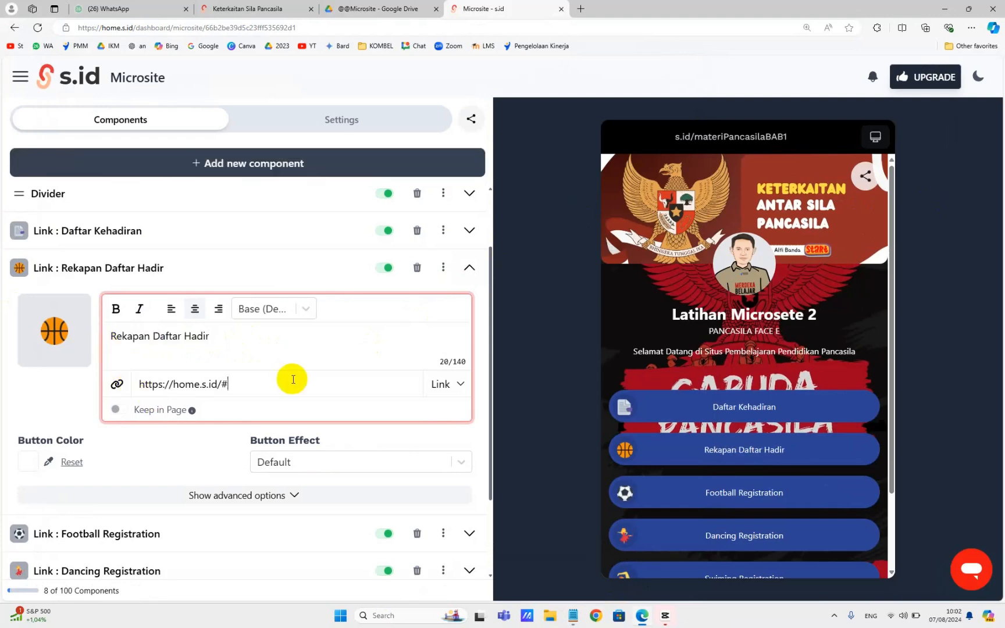
Replace the Rekapan Daftar Hadir link's address with the published Google Sheets URL copied from Notepad
{"action": "key", "text": "ctrl+a"}
{"action": "key", "text": "BackSpace"}
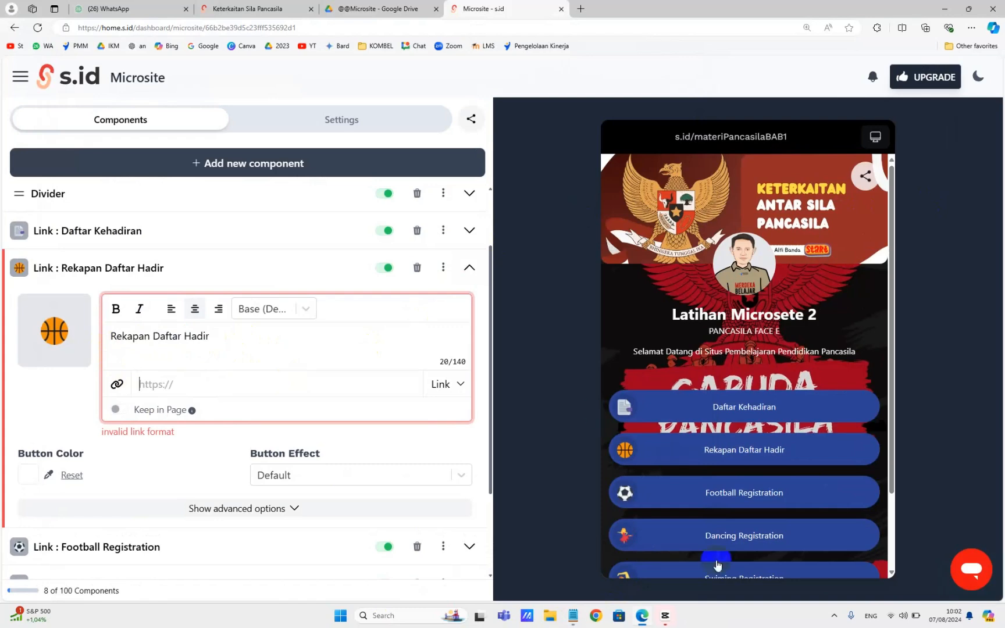
{"action": "mouse_move", "coordinate": [571, 621]}
{"action": "left_click", "coordinate": [564, 582]}
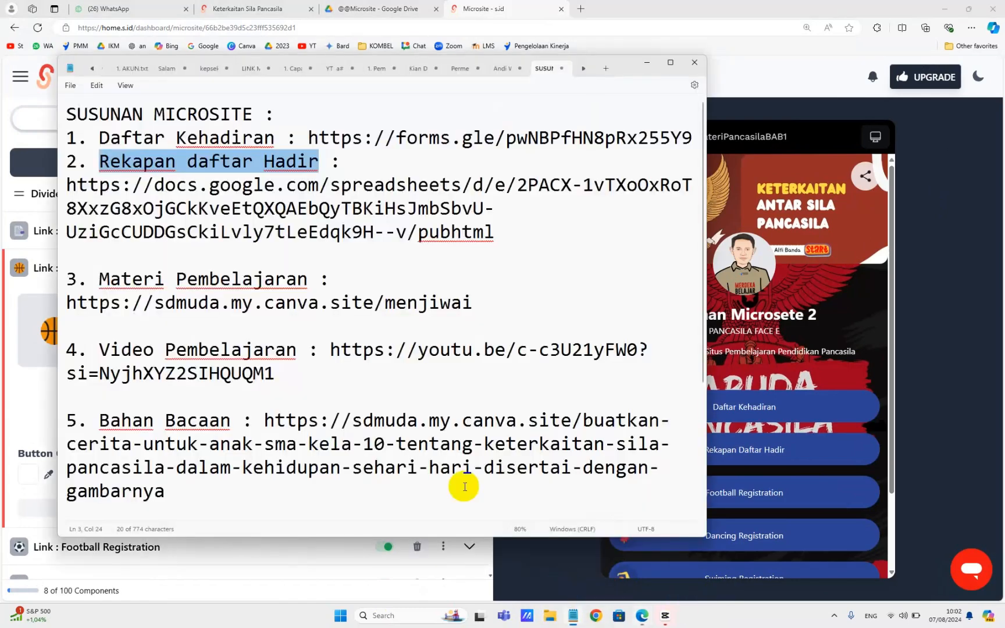
{"action": "left_click_drag", "start_coordinate": [69, 184], "coordinate": [491, 239]}
{"action": "left_click", "coordinate": [975, 341]}
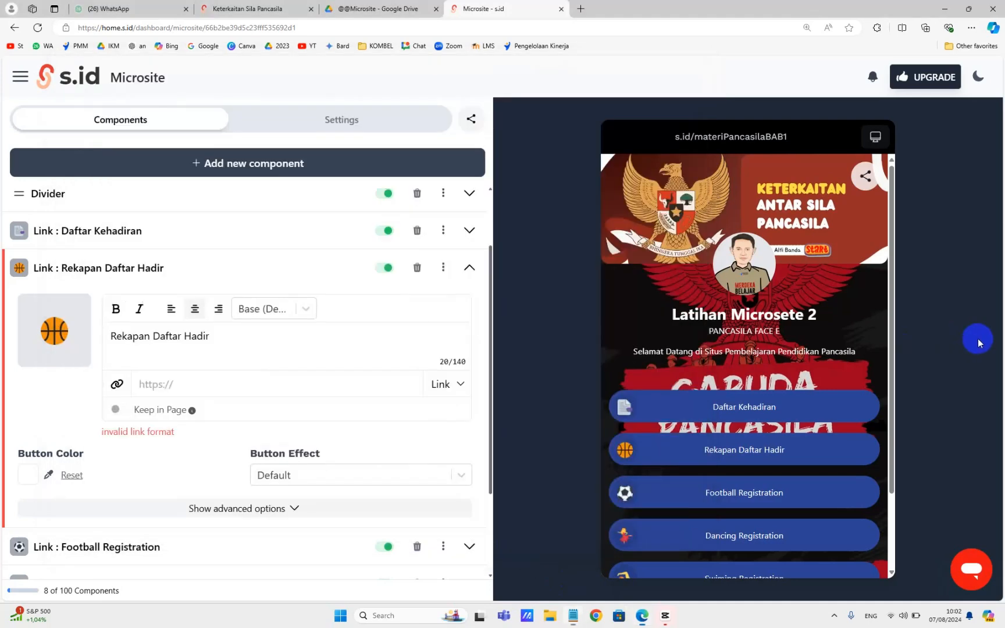
{"action": "left_click", "coordinate": [199, 383]}
{"action": "key", "text": "ctrl+a"}
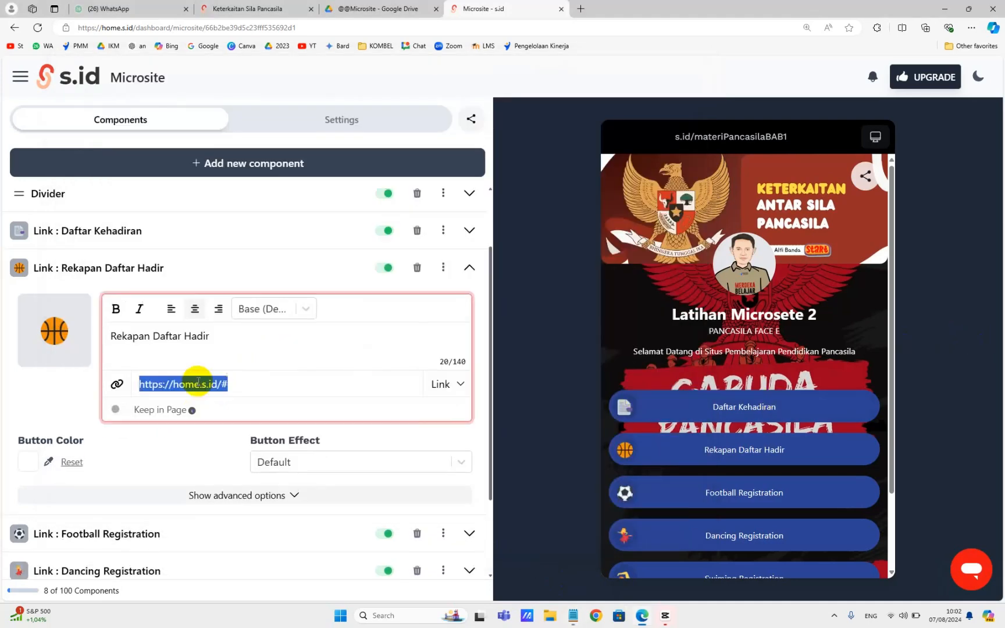
{"action": "key", "text": "ctrl+v"}
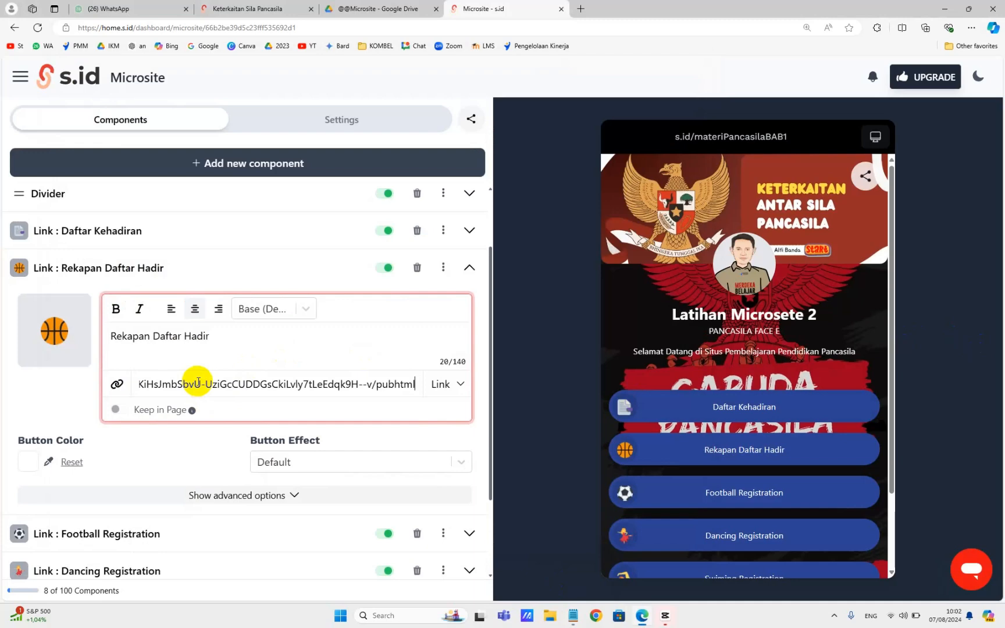
Change the Rekapan Daftar Hadir link's basketball icon to the stacked books emoji from the frequently used ones
{"action": "mouse_move", "coordinate": [45, 337]}
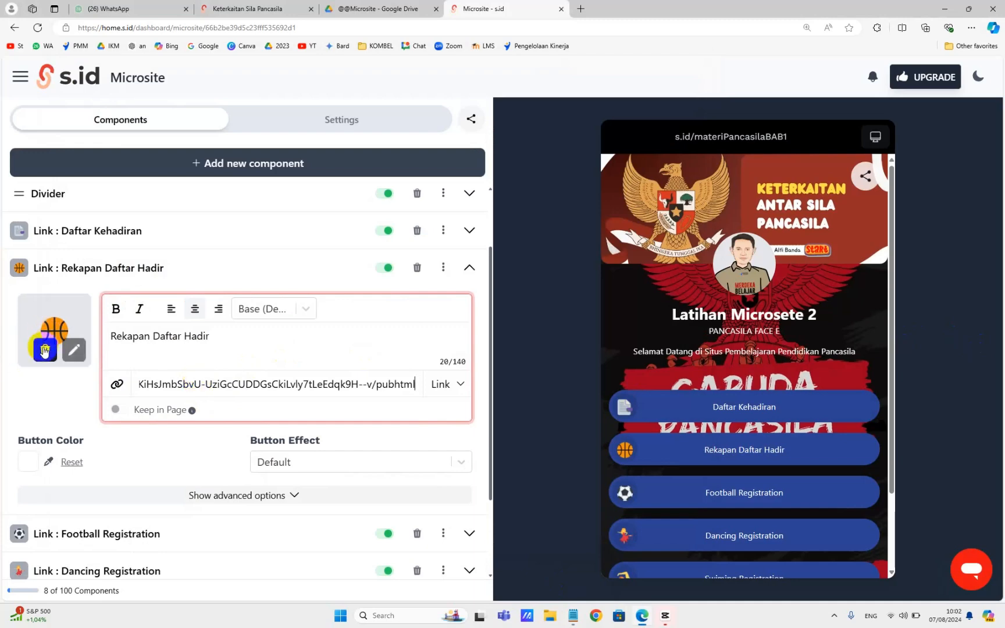
{"action": "left_click", "coordinate": [74, 350]}
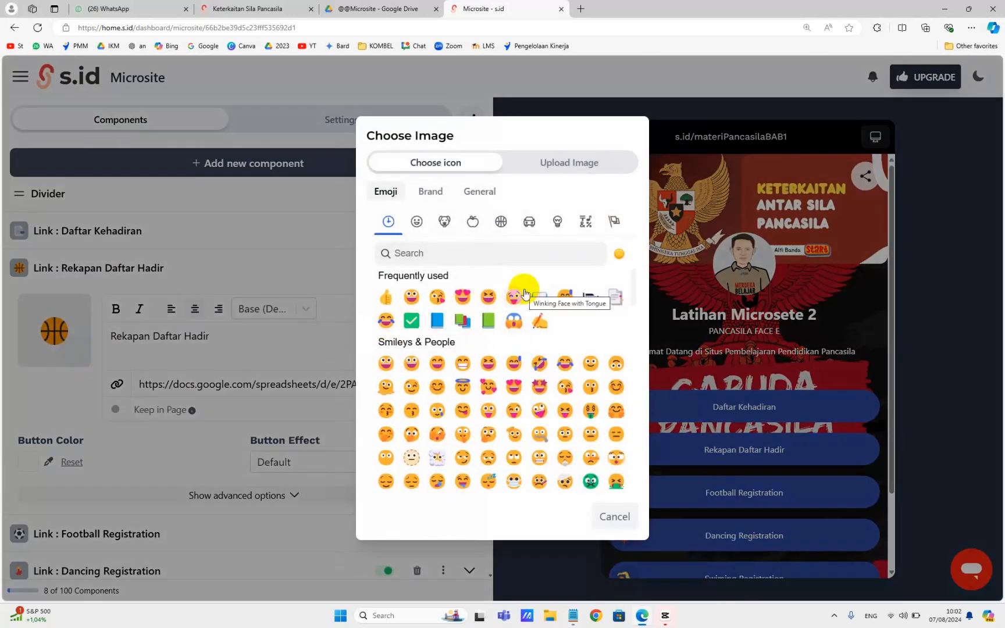
{"action": "left_click", "coordinate": [462, 319]}
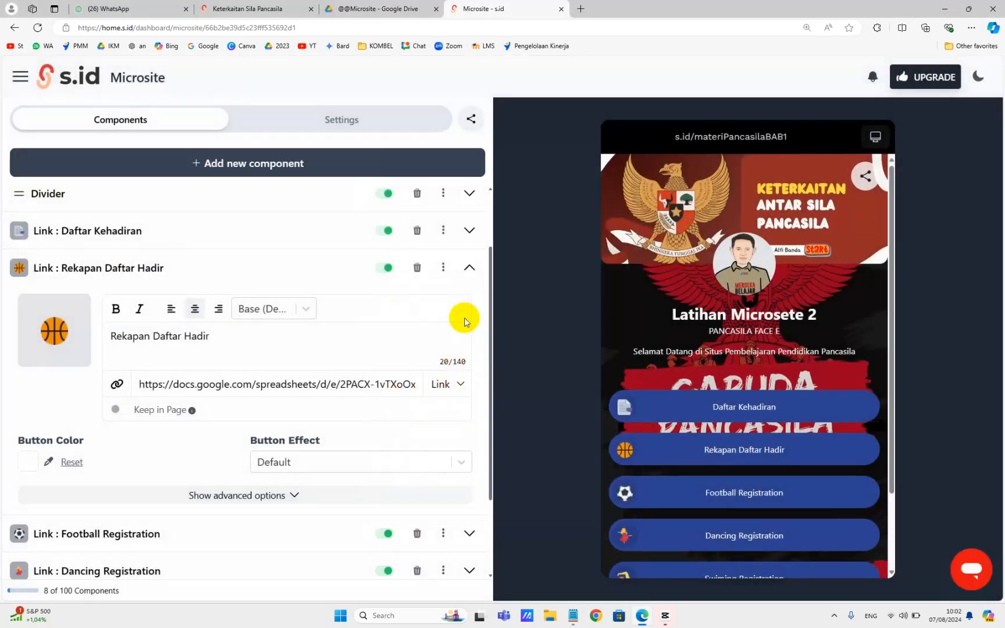
Delete the basketball image of the Rekapan Daftar Hadir link and choose the frequently used books emoji in its place
{"action": "mouse_move", "coordinate": [37, 311]}
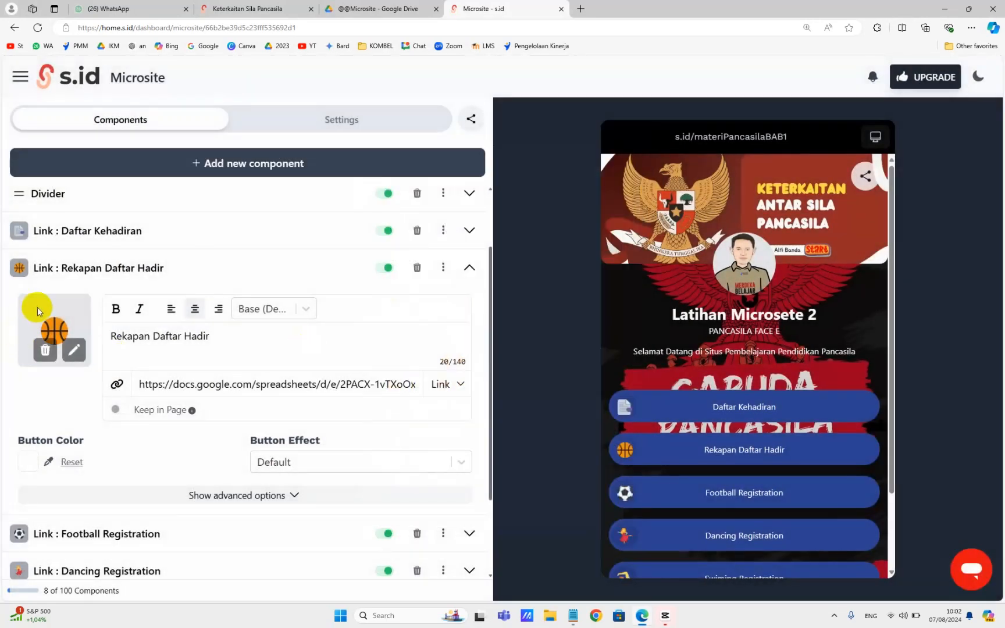
{"action": "left_click", "coordinate": [56, 349]}
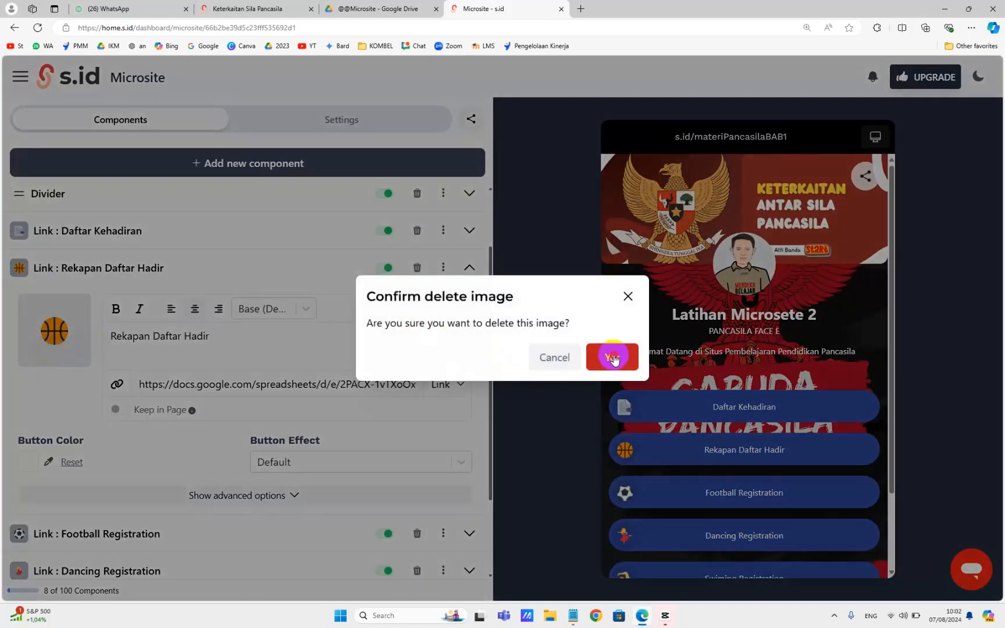
{"action": "left_click", "coordinate": [610, 354]}
{"action": "left_click", "coordinate": [62, 333]}
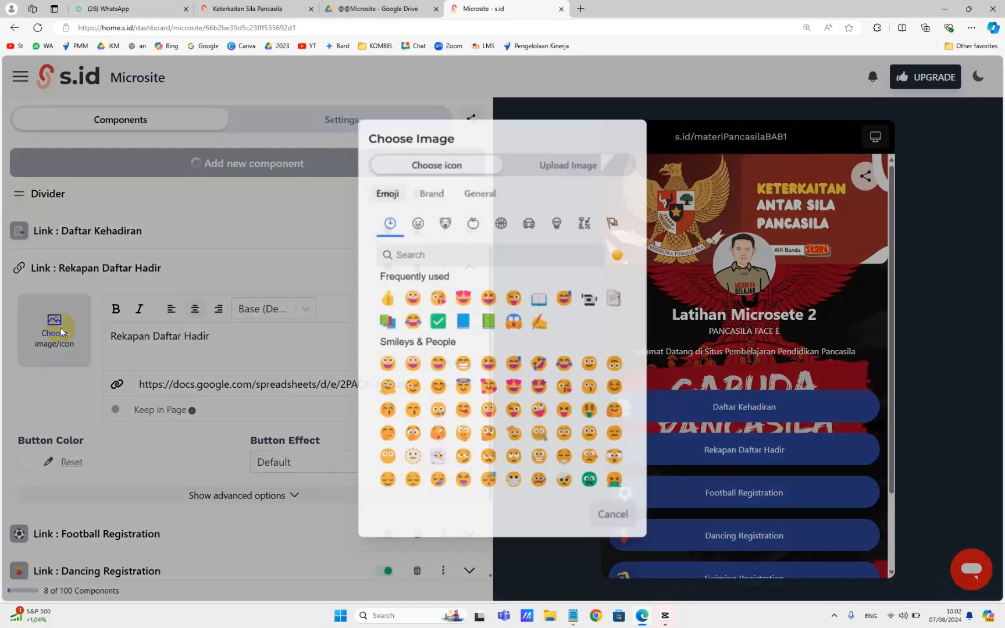
{"action": "left_click", "coordinate": [383, 321]}
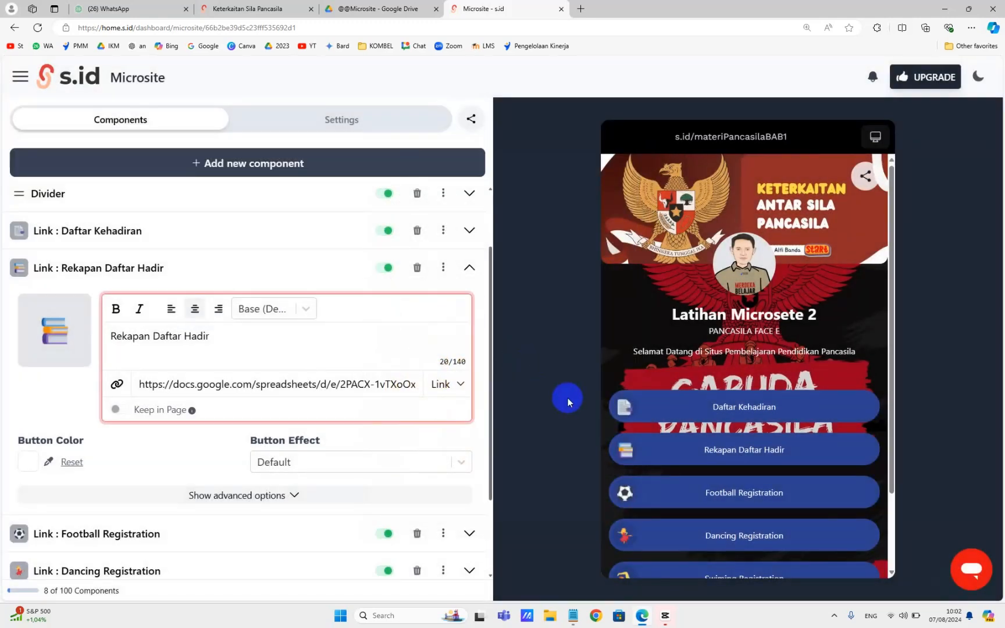
{"action": "mouse_move", "coordinate": [38, 335]}
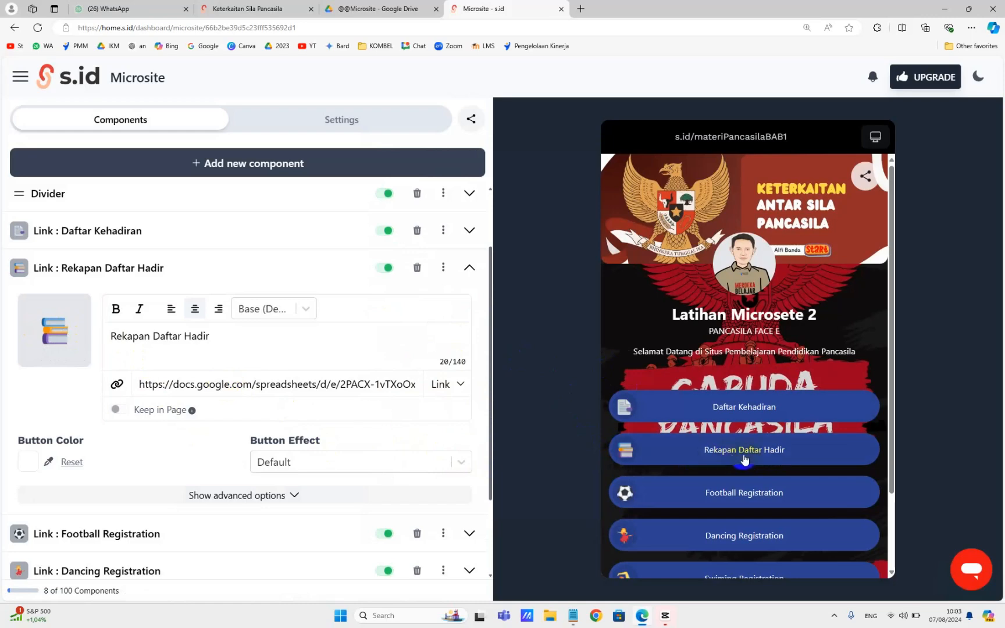
Copy the third resource title from Notepad and retitle the Football Registration link "Materi Pembelajaran"
{"action": "scroll", "coordinate": [746, 459], "scroll_direction": "down", "scroll_amount": 1}
{"action": "scroll", "coordinate": [747, 459], "scroll_direction": "down", "scroll_amount": 1}
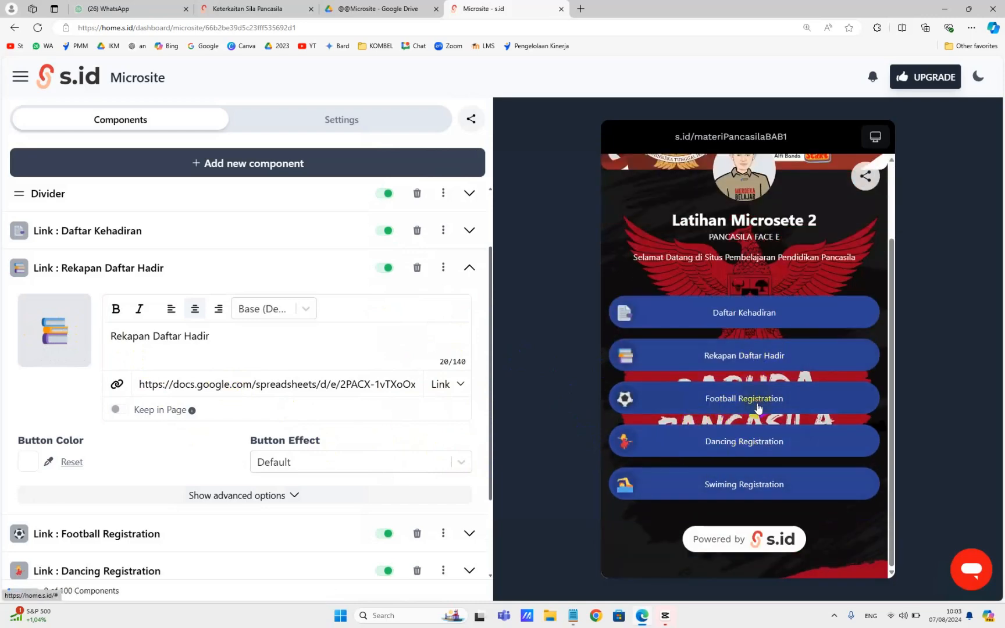
{"action": "left_click", "coordinate": [844, 403]}
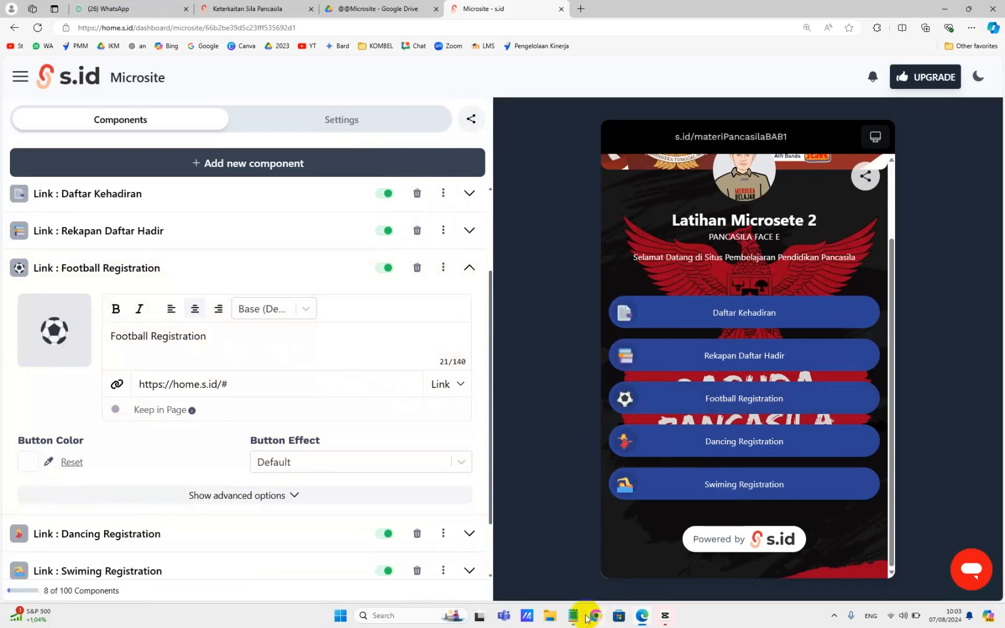
{"action": "mouse_move", "coordinate": [572, 620]}
{"action": "left_click", "coordinate": [547, 550]}
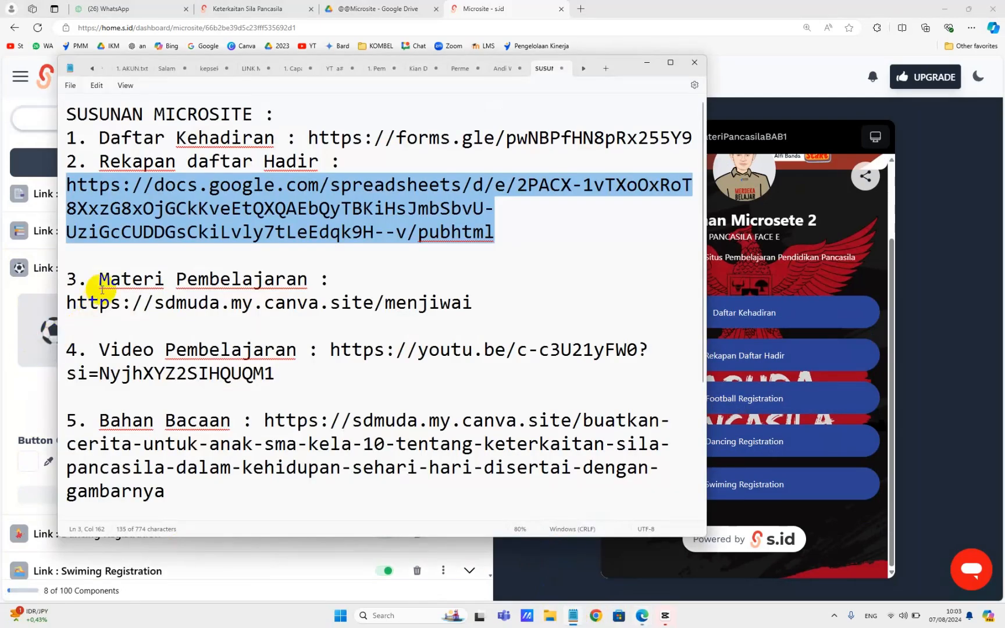
{"action": "left_click_drag", "start_coordinate": [100, 280], "coordinate": [308, 288]}
{"action": "key", "text": "ctrl+c"}
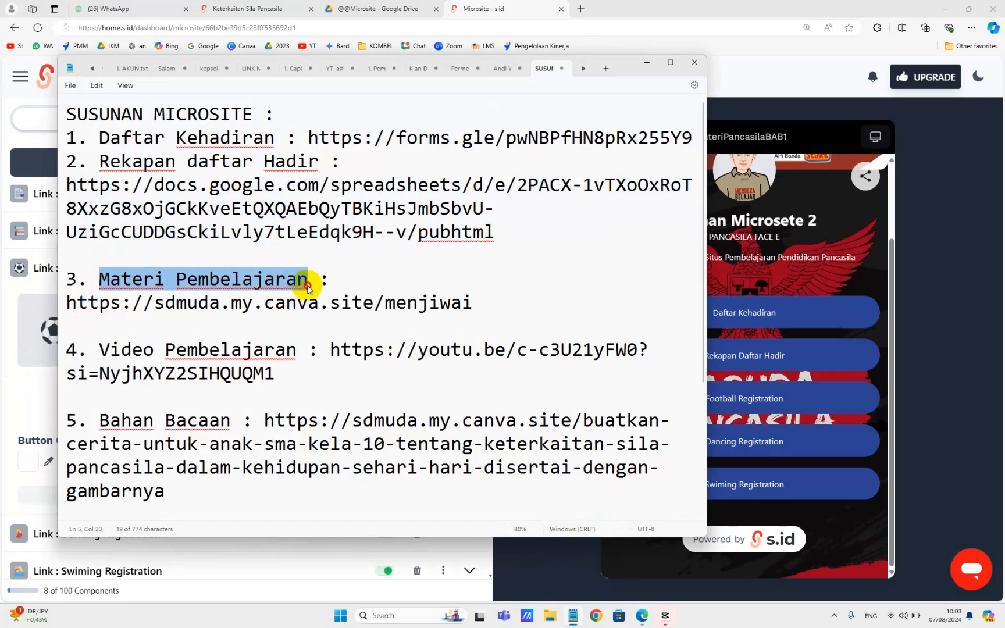
{"action": "left_click", "coordinate": [947, 272]}
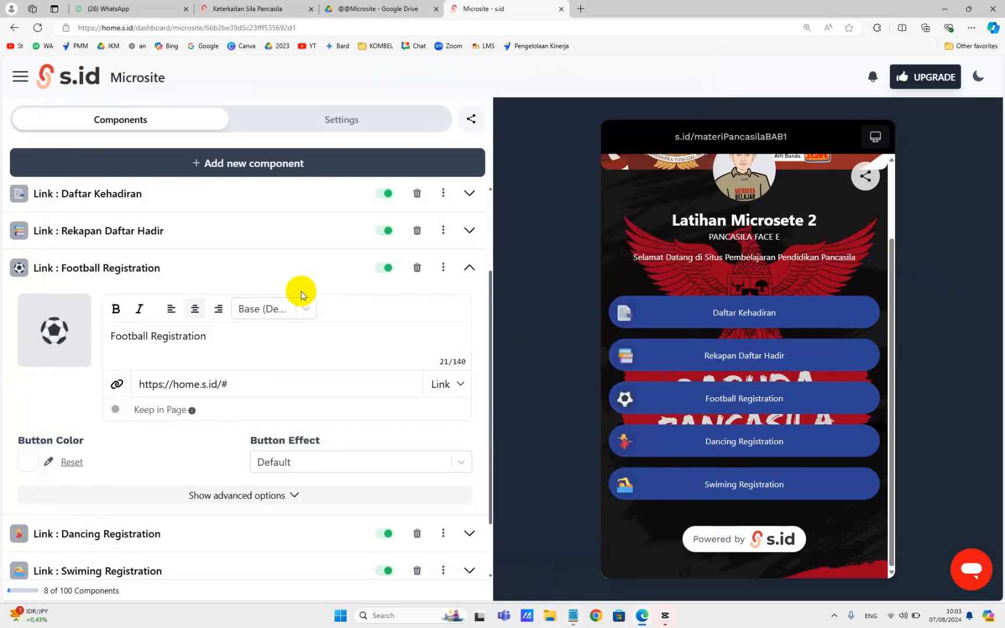
{"action": "left_click", "coordinate": [209, 334]}
{"action": "key", "text": "ctrl+a"}
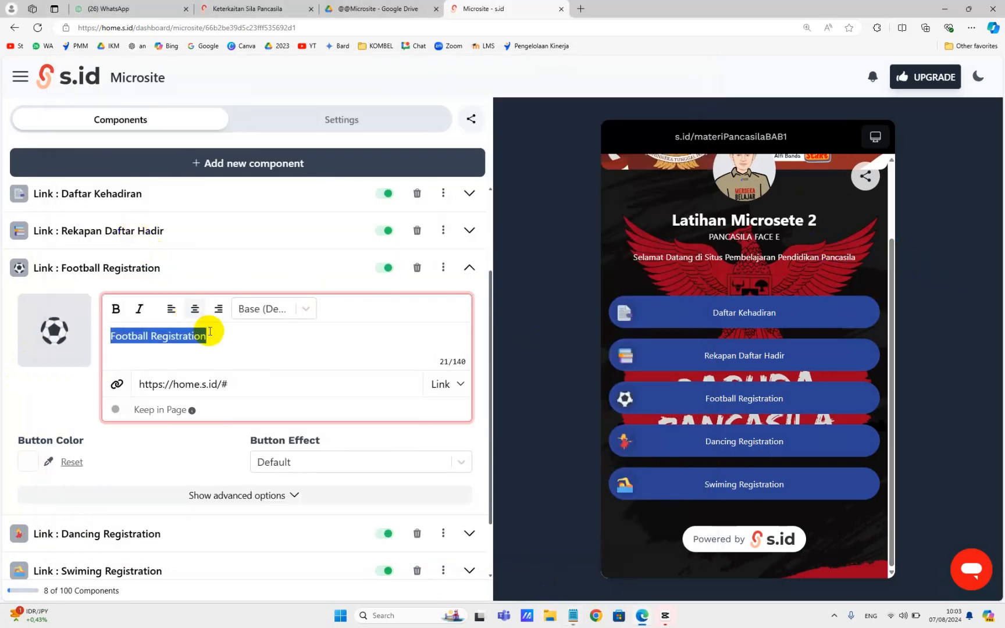
{"action": "key", "text": "ctrl+v"}
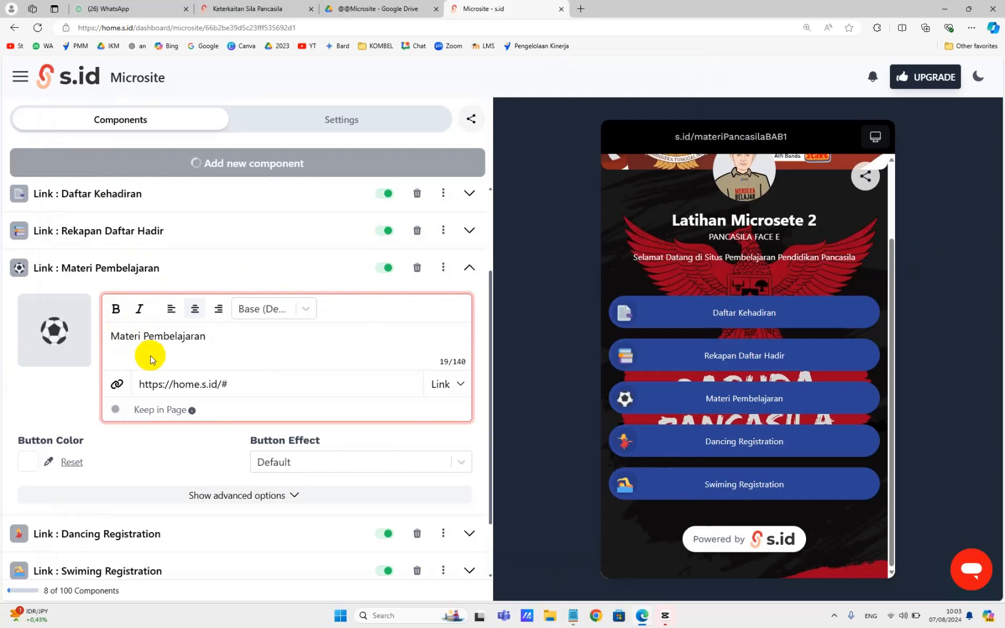
{"action": "mouse_move", "coordinate": [573, 612]}
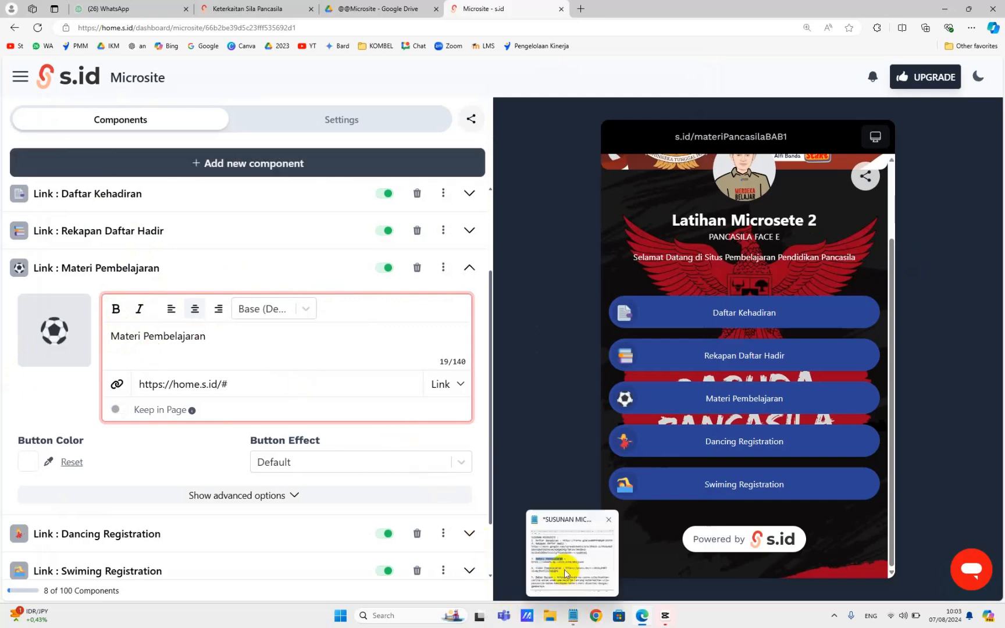
{"action": "left_click", "coordinate": [564, 567]}
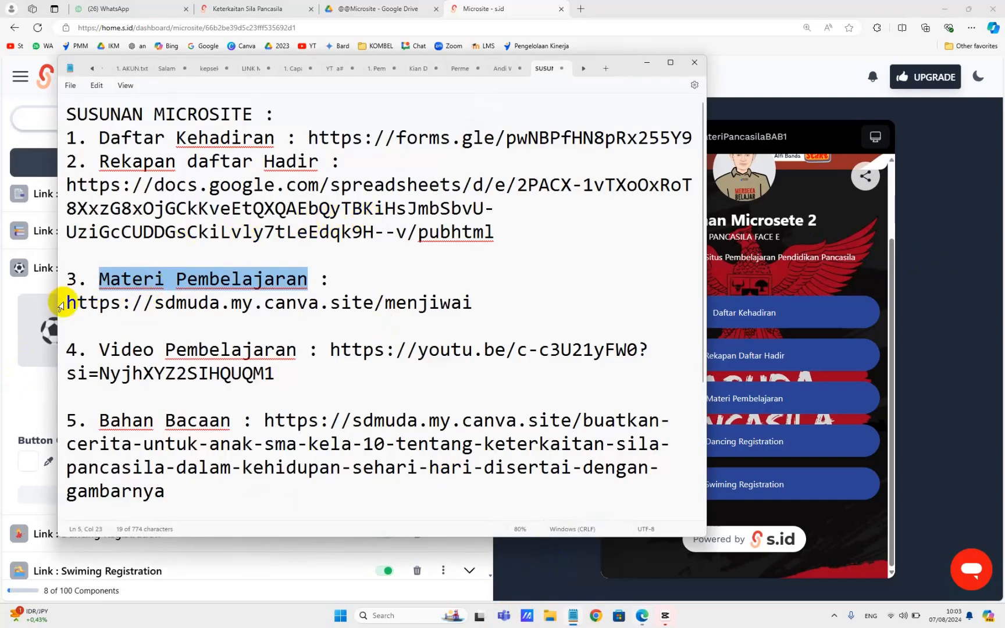
{"action": "left_click_drag", "start_coordinate": [67, 303], "coordinate": [478, 307]}
{"action": "key", "text": "ctrl+c"}
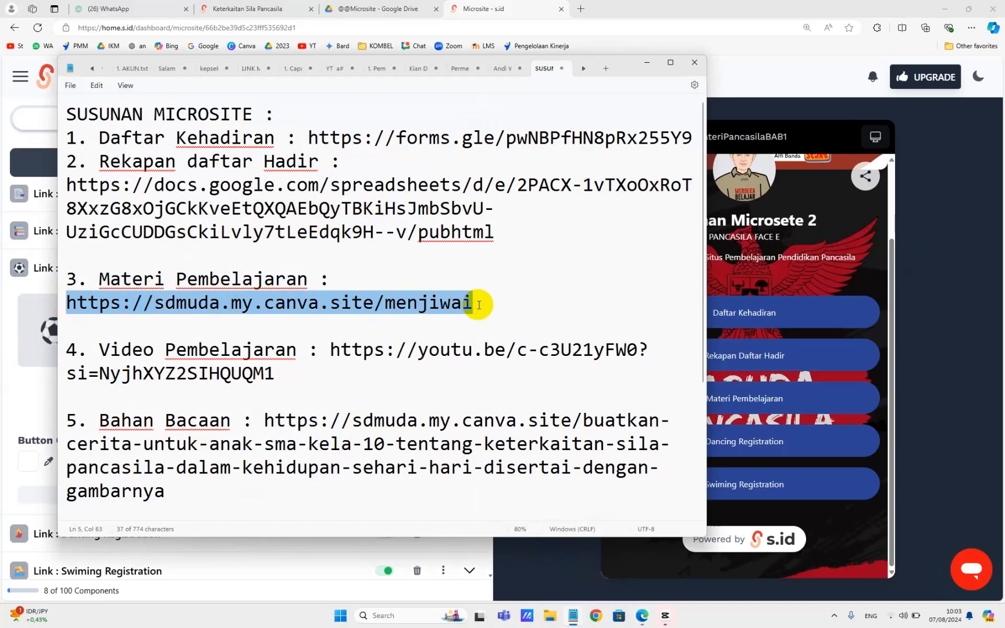
{"action": "left_click", "coordinate": [943, 275]}
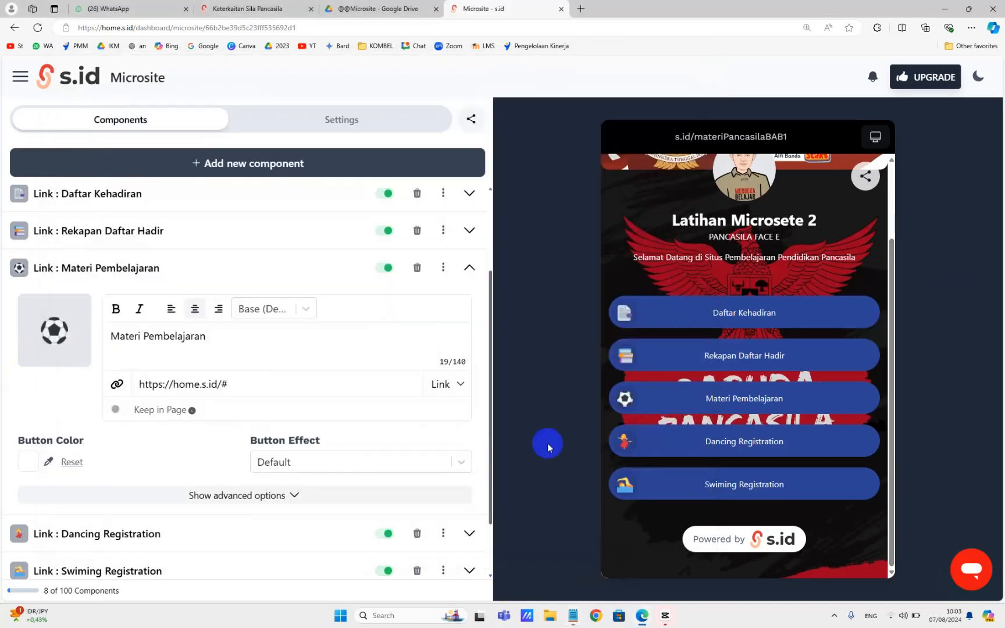
{"action": "triple_click", "coordinate": [255, 384]}
{"action": "key", "text": "BackSpace"}
{"action": "key", "text": "ctrl+v"}
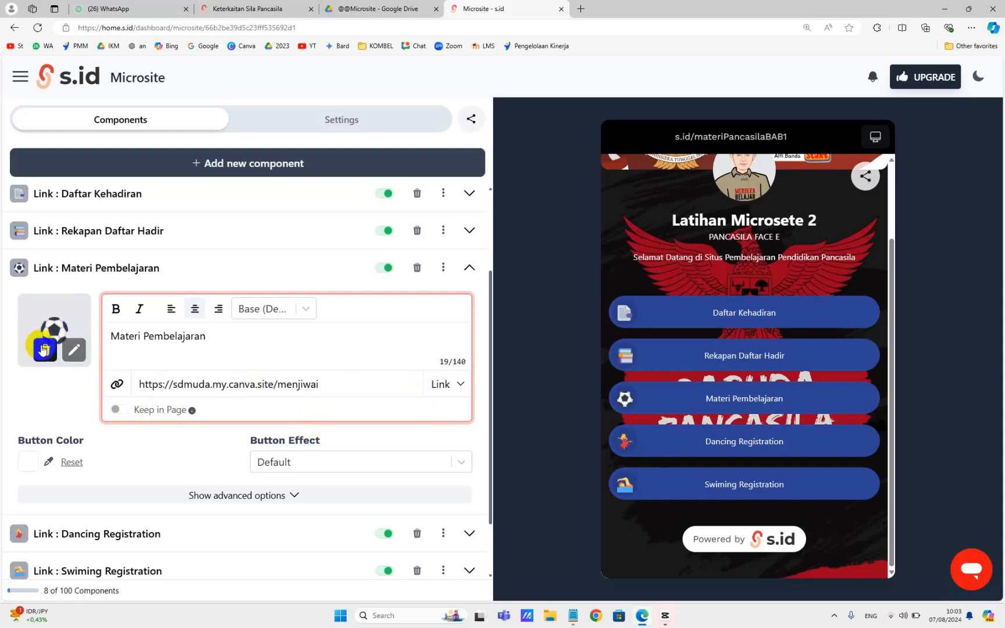
Delete the Materi Pembelajaran link's football image and replace it with the frequently used open book emoji
{"action": "left_click", "coordinate": [45, 350]}
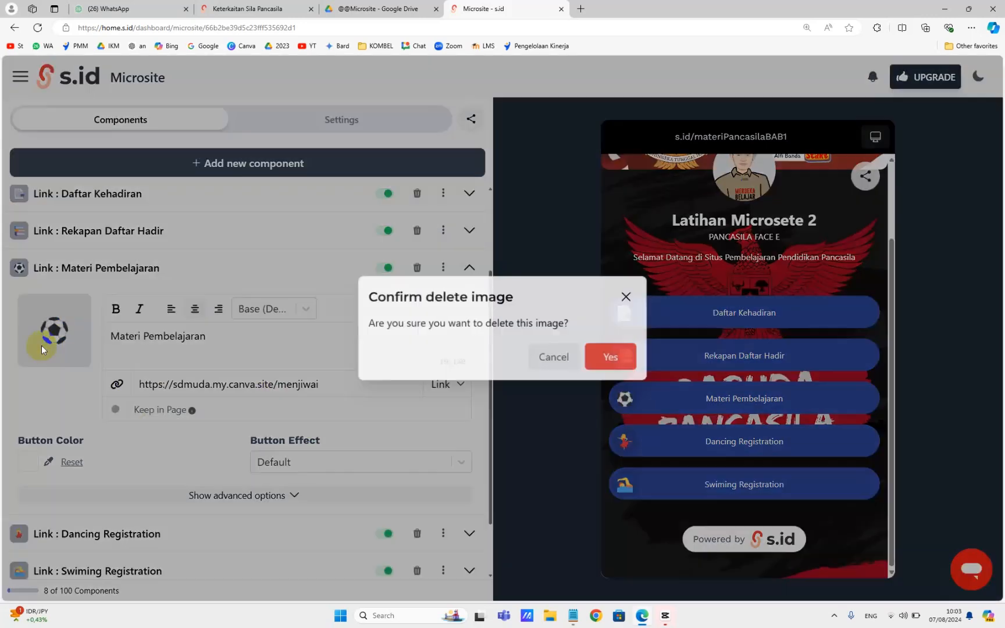
{"action": "left_click", "coordinate": [606, 355]}
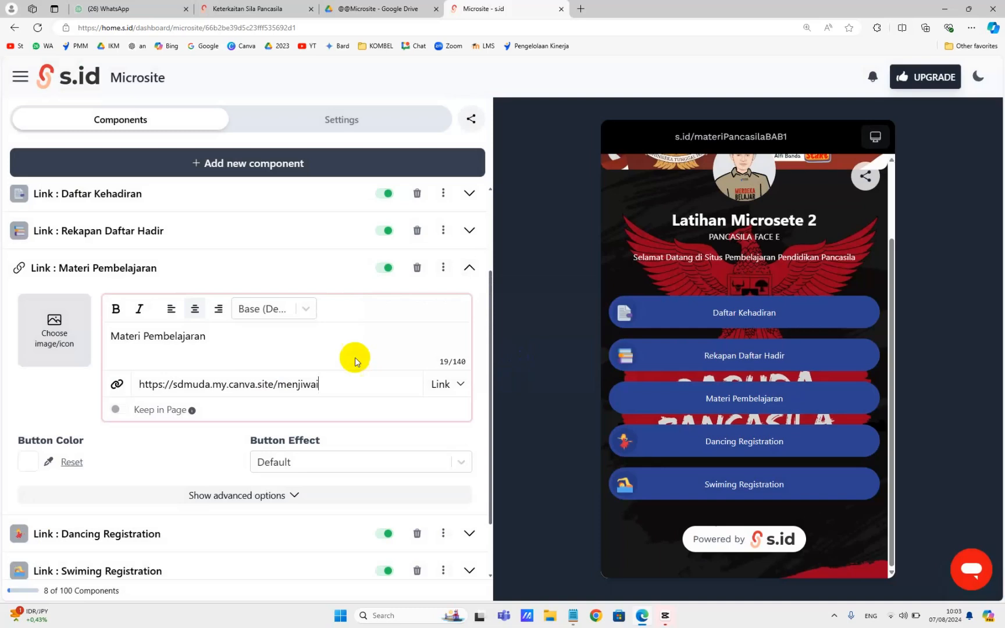
{"action": "left_click", "coordinate": [50, 321]}
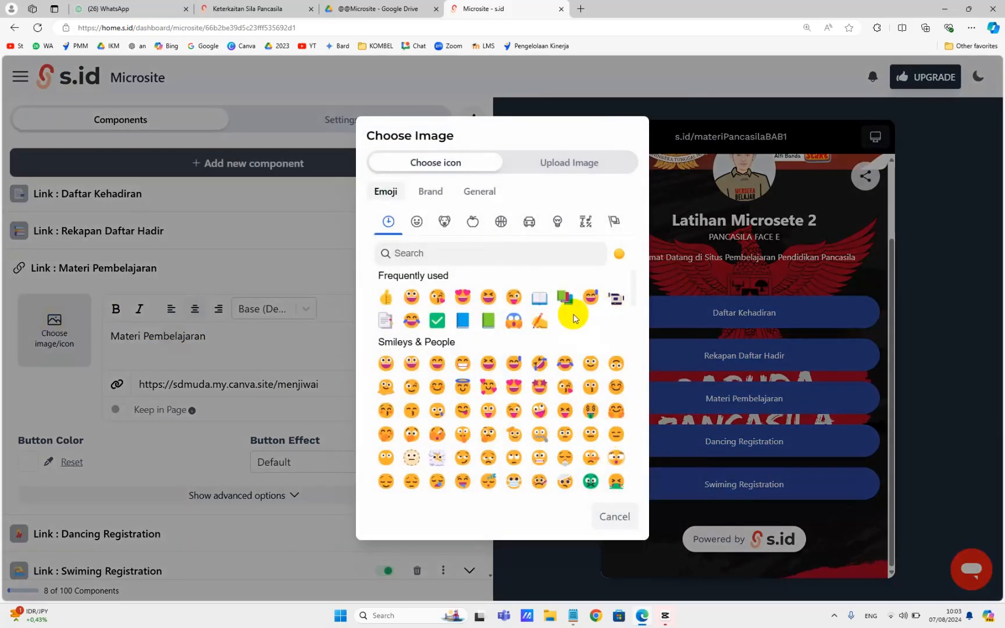
{"action": "left_click", "coordinate": [533, 297]}
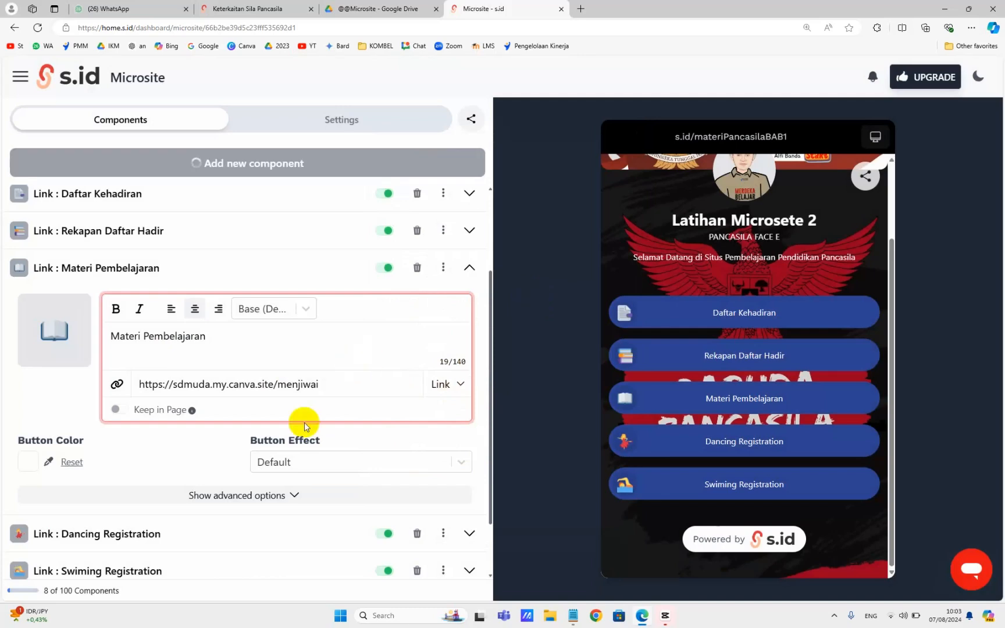
Copy the fourth resource title from Notepad and retitle the Dancing Registration link "Video Pembelajaran"
{"action": "left_click", "coordinate": [679, 470]}
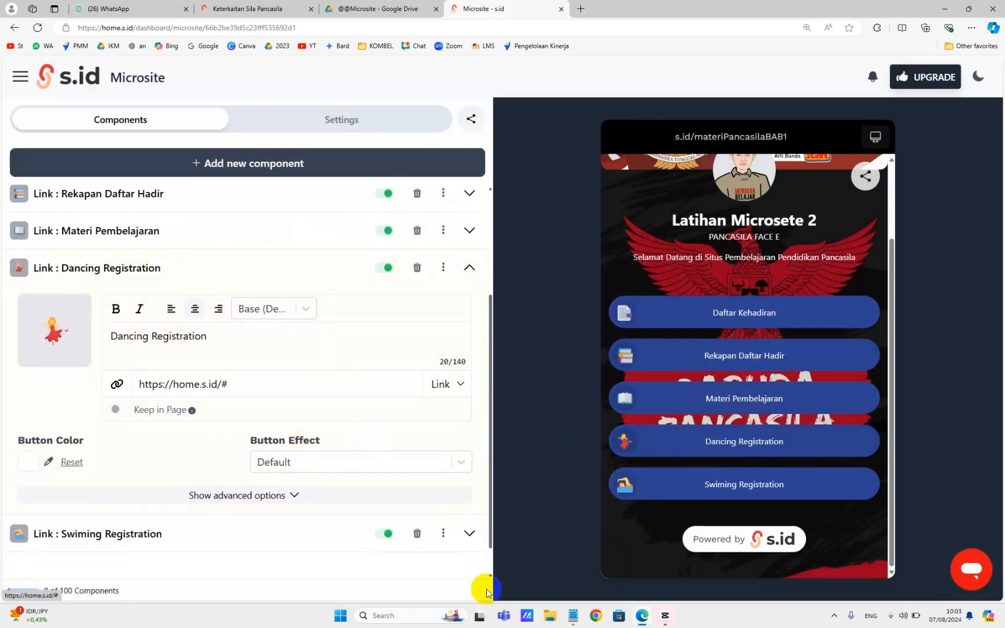
{"action": "left_click", "coordinate": [573, 614]}
{"action": "left_click", "coordinate": [133, 355]}
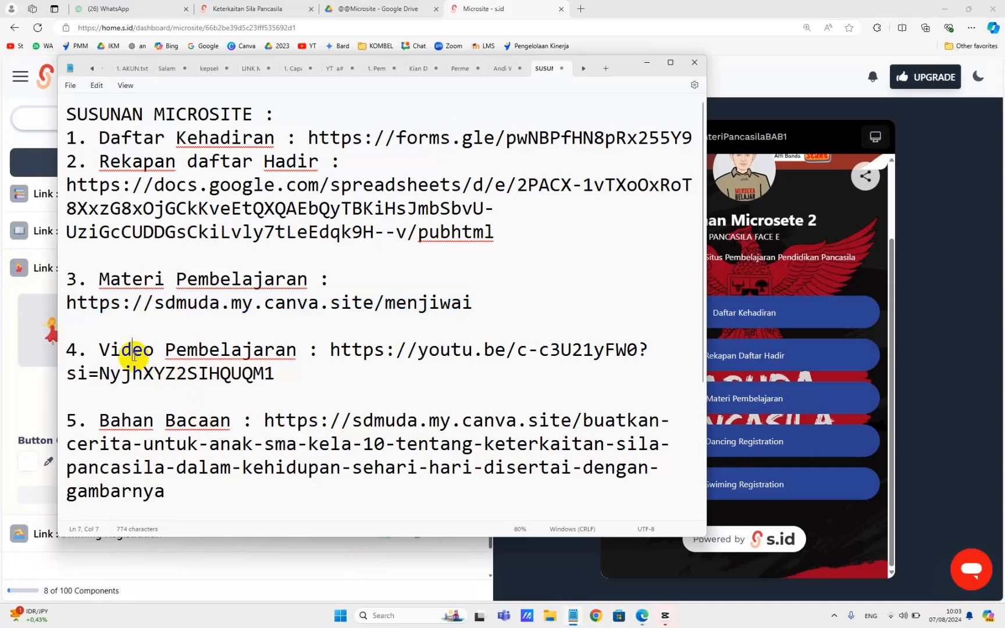
{"action": "left_click_drag", "start_coordinate": [100, 352], "coordinate": [280, 351]}
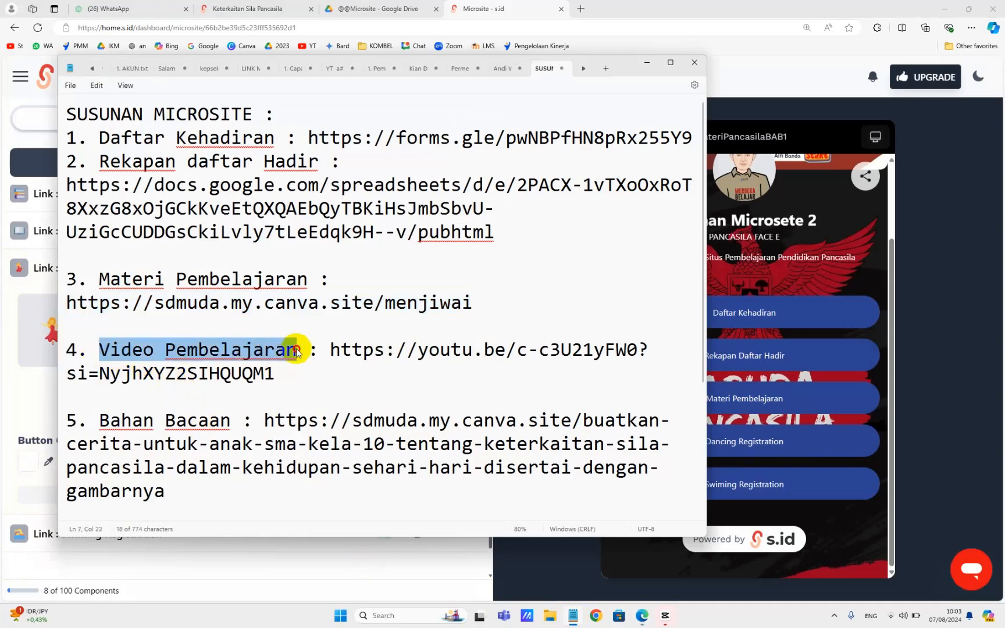
{"action": "left_click", "coordinate": [913, 291]}
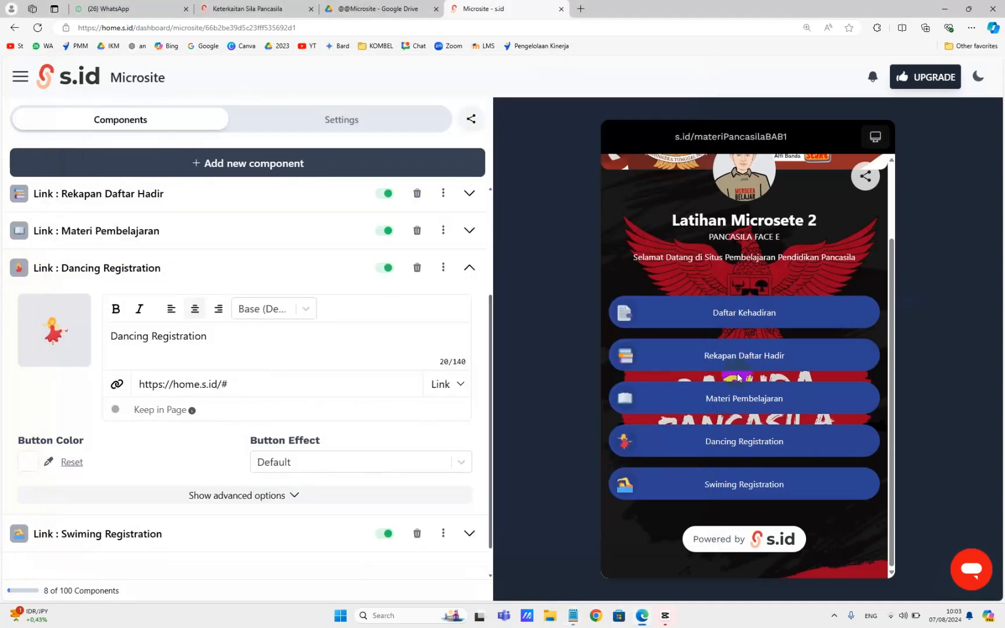
{"action": "triple_click", "coordinate": [192, 351]}
{"action": "type", "text": "Video Pembelajaran"}
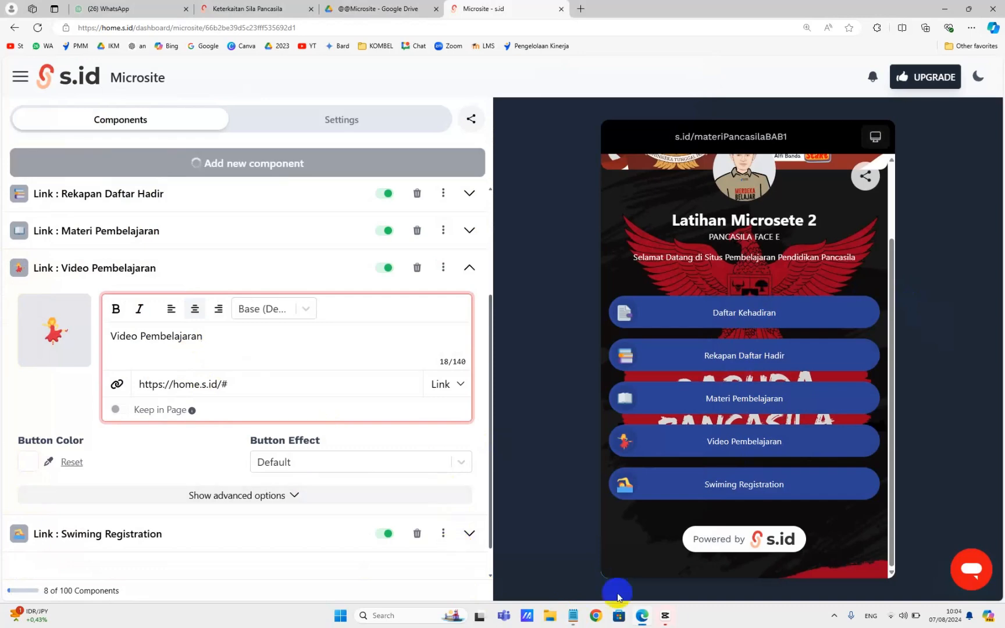
{"action": "left_click", "coordinate": [572, 615]}
{"action": "left_click_drag", "start_coordinate": [285, 371], "coordinate": [330, 354]}
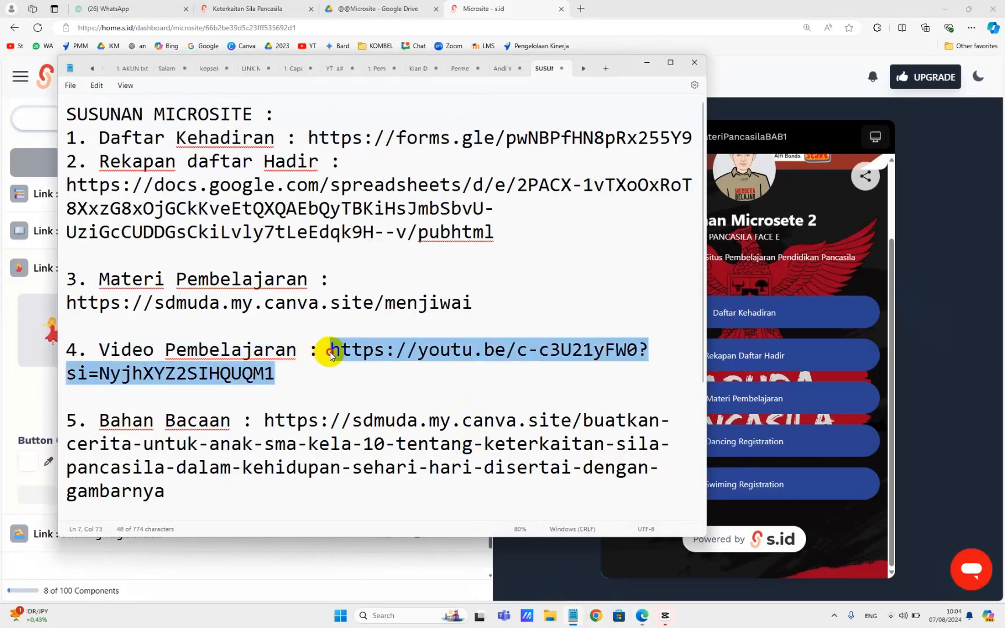
{"action": "key", "text": "ctrl+c"}
{"action": "left_click", "coordinate": [988, 315]}
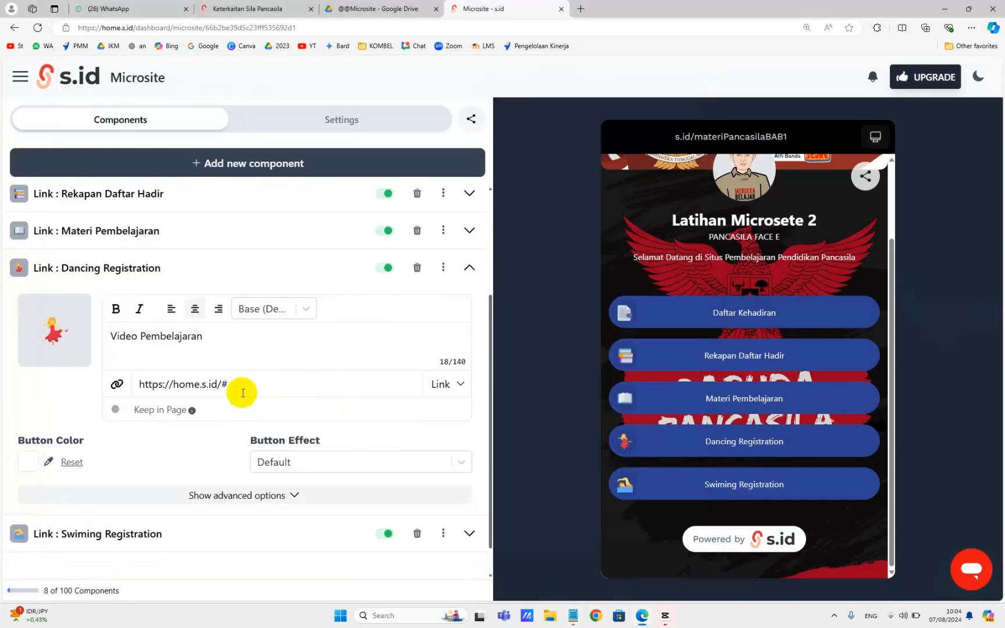
{"action": "triple_click", "coordinate": [240, 390]}
{"action": "key", "text": "ctrl+v"}
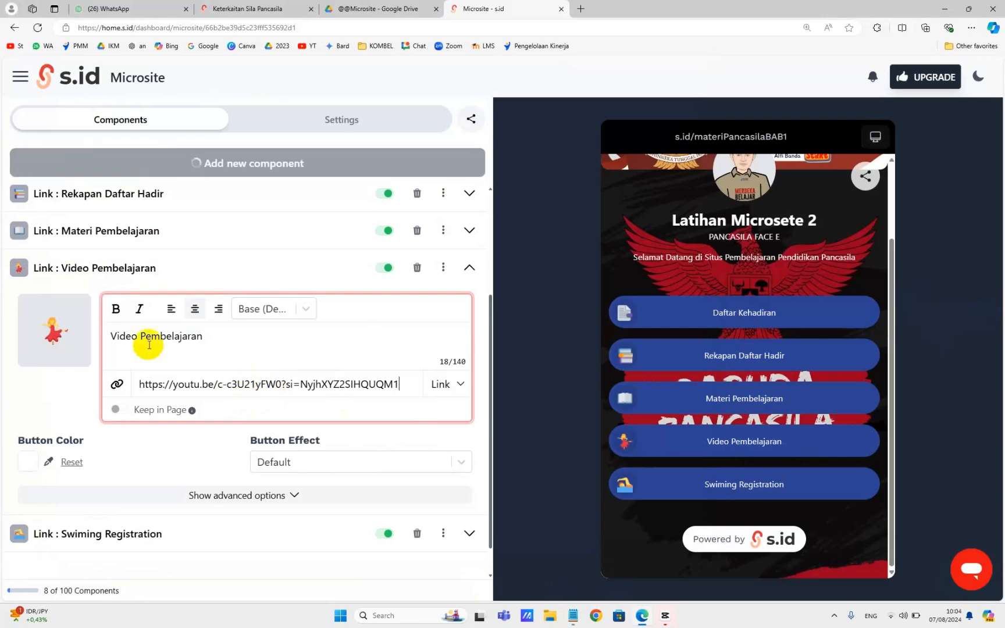
Delete the Video Pembelajaran link's dancer image and replace it with the frequently used movie camera emoji
{"action": "mouse_move", "coordinate": [48, 329]}
{"action": "left_click", "coordinate": [44, 352]}
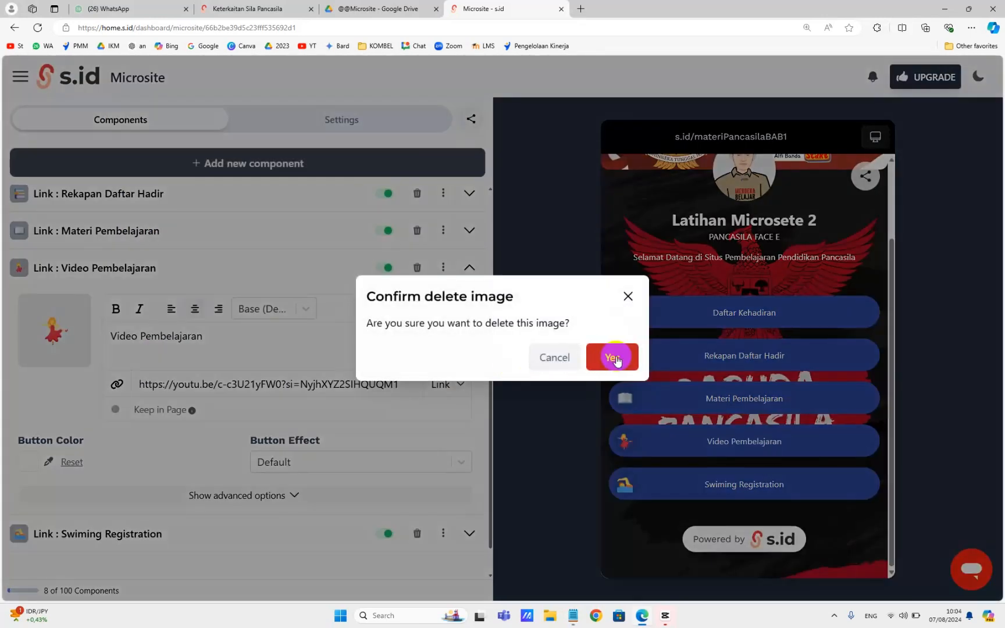
{"action": "left_click", "coordinate": [608, 354]}
{"action": "left_click", "coordinate": [64, 340]}
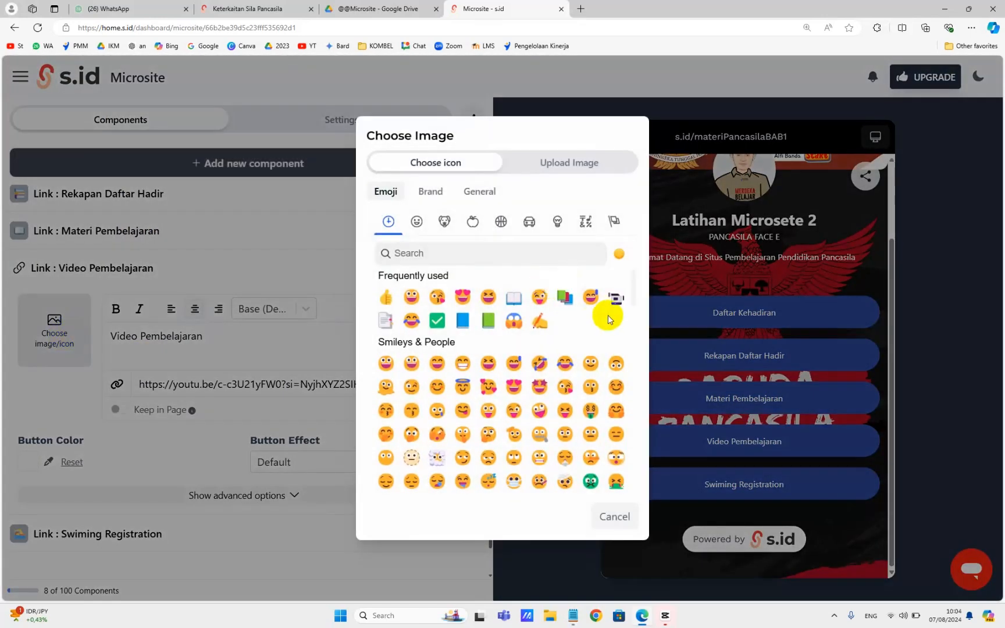
{"action": "left_click", "coordinate": [614, 298]}
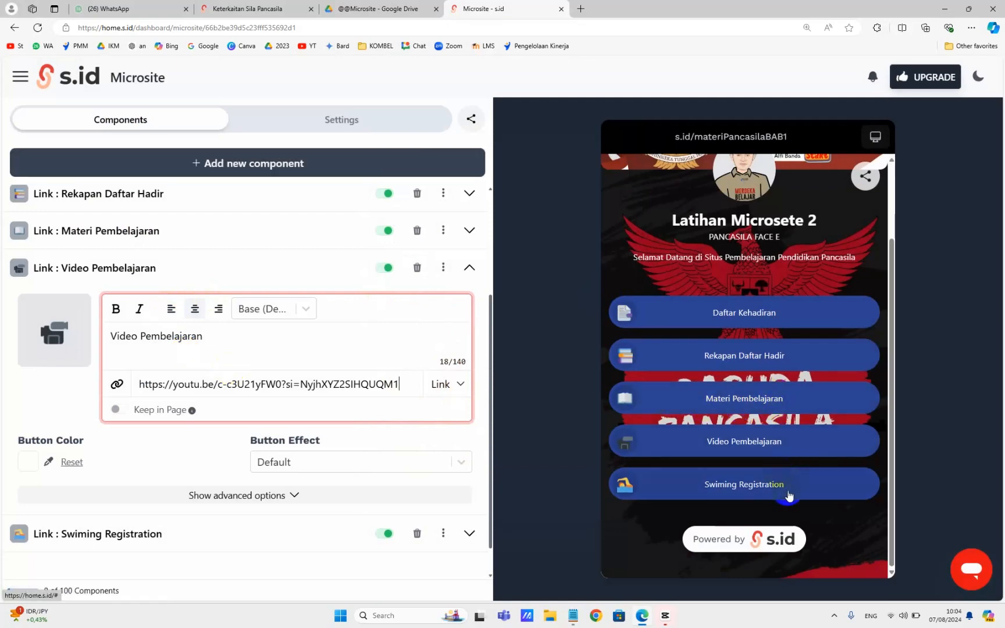
Copy the fifth resource title from Notepad and retitle the Swiming Registration link "Bahan Bacaan"
{"action": "left_click", "coordinate": [817, 490]}
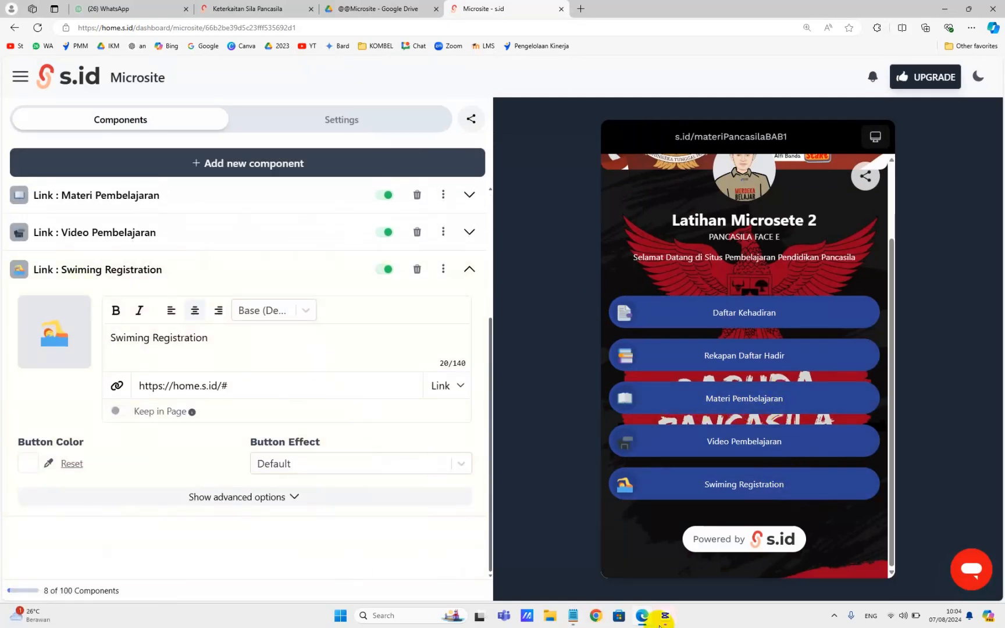
{"action": "left_click", "coordinate": [573, 615]}
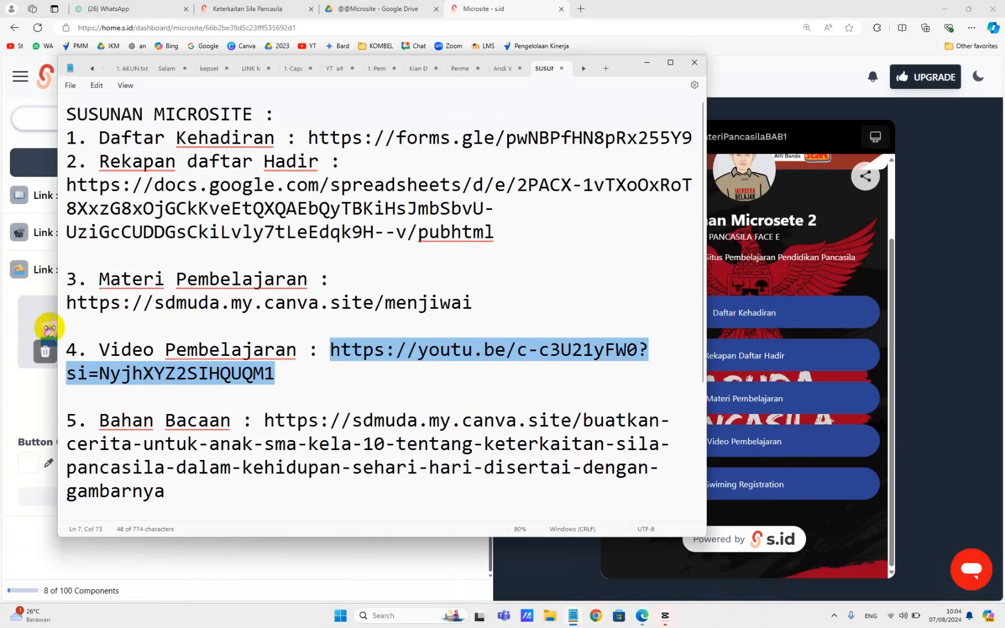
{"action": "scroll", "coordinate": [113, 390], "scroll_direction": "up", "scroll_amount": 2}
{"action": "left_click_drag", "start_coordinate": [106, 349], "coordinate": [224, 343]}
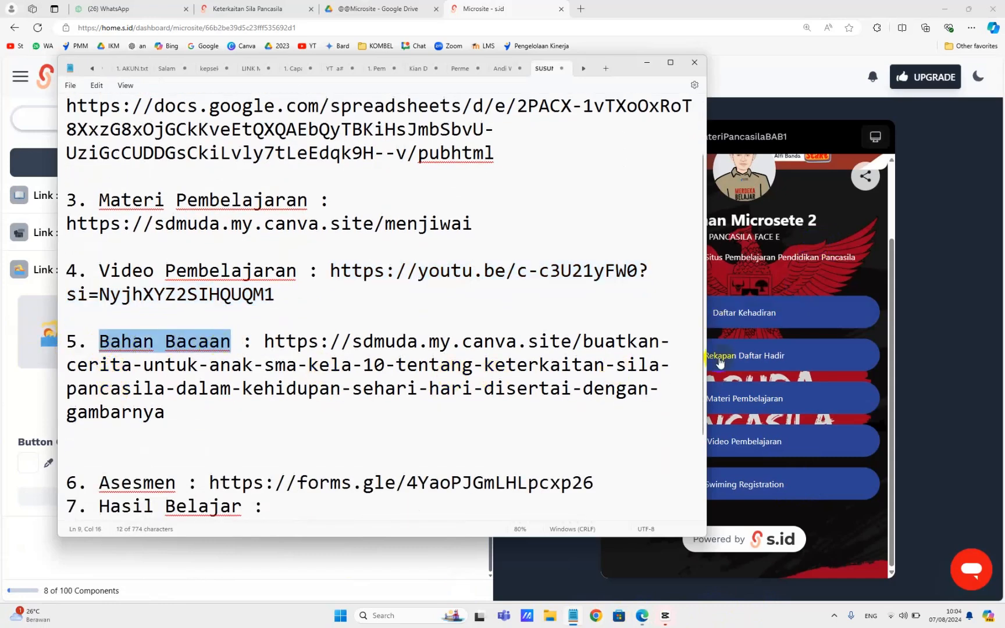
{"action": "left_click", "coordinate": [982, 320]}
{"action": "triple_click", "coordinate": [164, 336]}
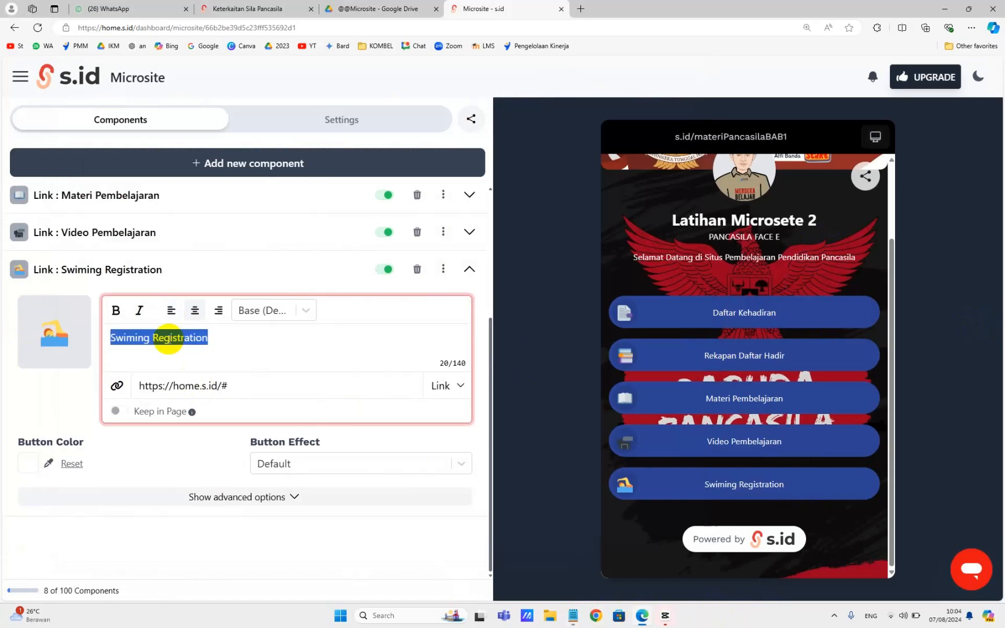
{"action": "key", "text": "ctrl+v"}
{"action": "left_click", "coordinate": [573, 615]}
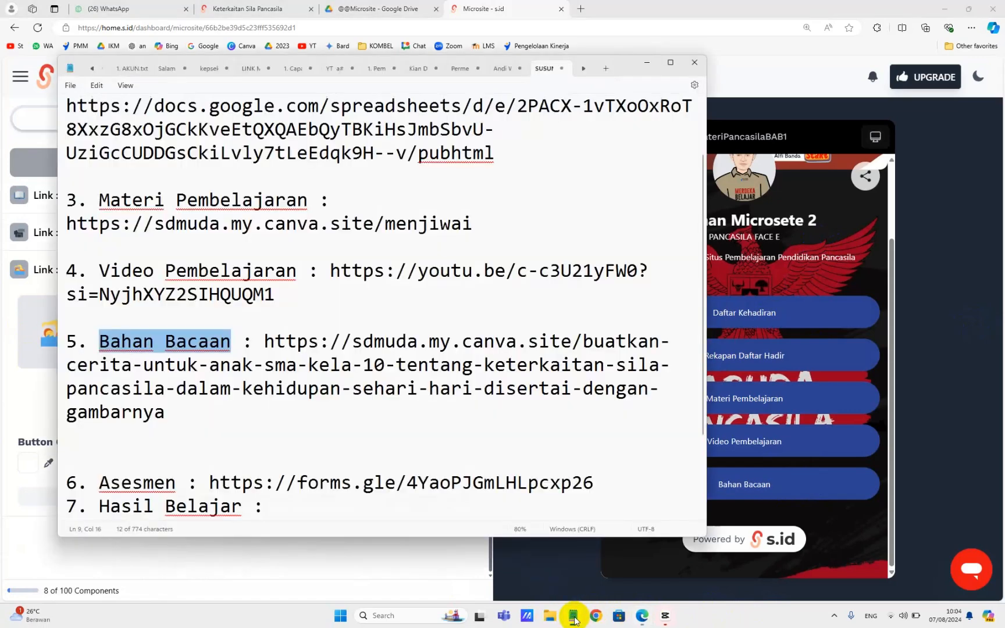
{"action": "left_click", "coordinate": [181, 410]}
{"action": "left_click_drag", "start_coordinate": [181, 410], "coordinate": [259, 336]}
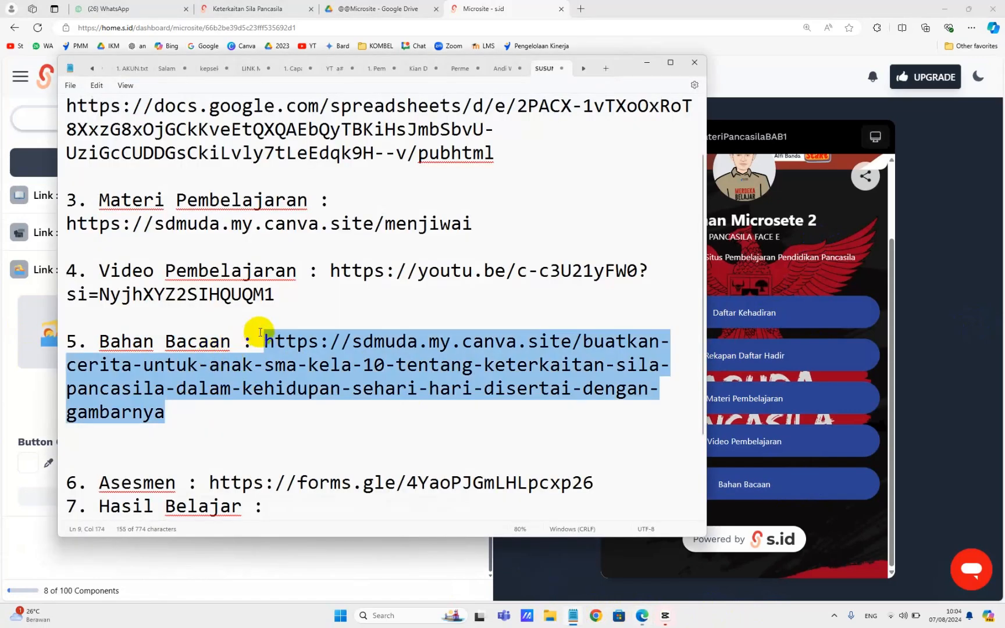
{"action": "left_click", "coordinate": [940, 297]}
{"action": "triple_click", "coordinate": [288, 394]}
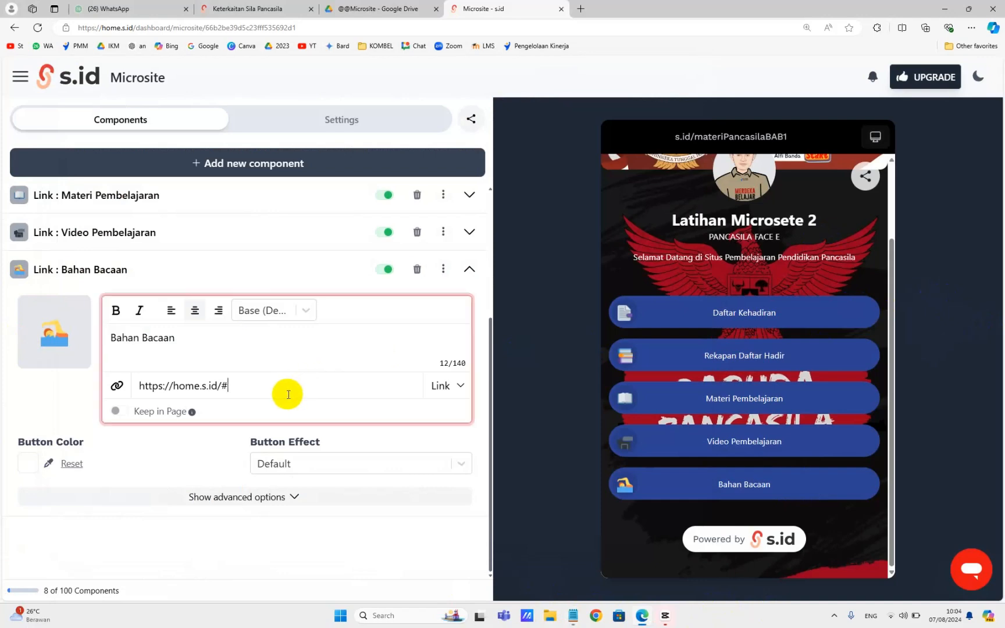
{"action": "key", "text": "ctrl+v"}
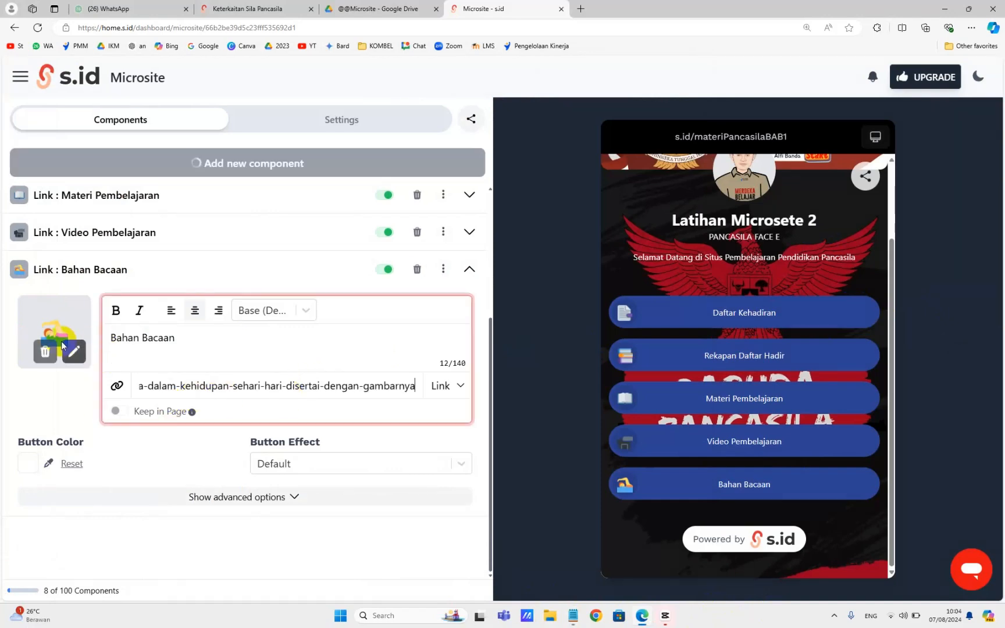
Delete the Bahan Bacaan link's swimmer image, replace it with the frequently used green book emoji, and collapse the link's settings
{"action": "left_click", "coordinate": [72, 353]}
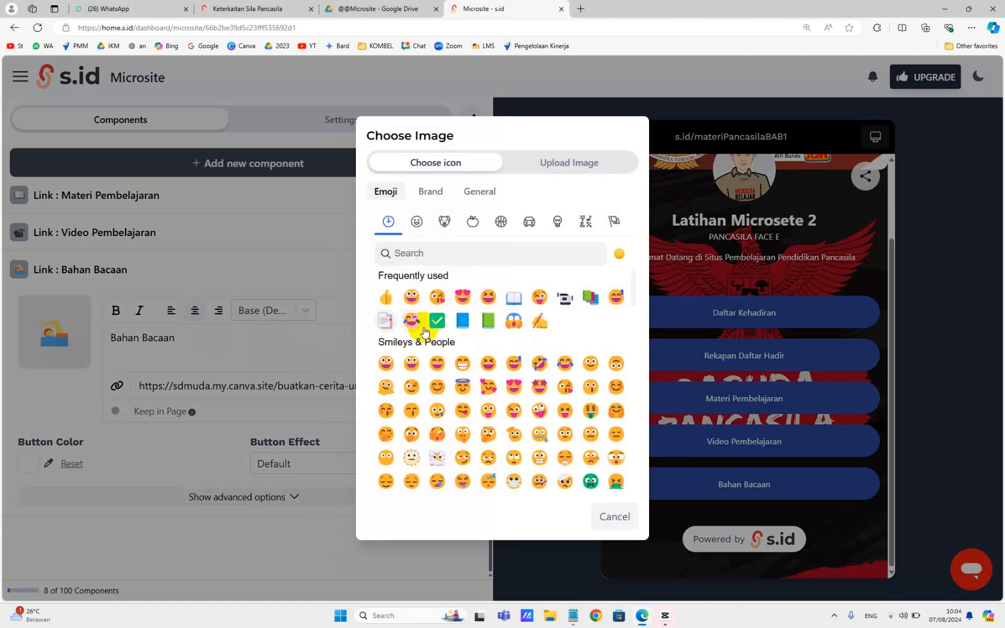
{"action": "left_click", "coordinate": [463, 321]}
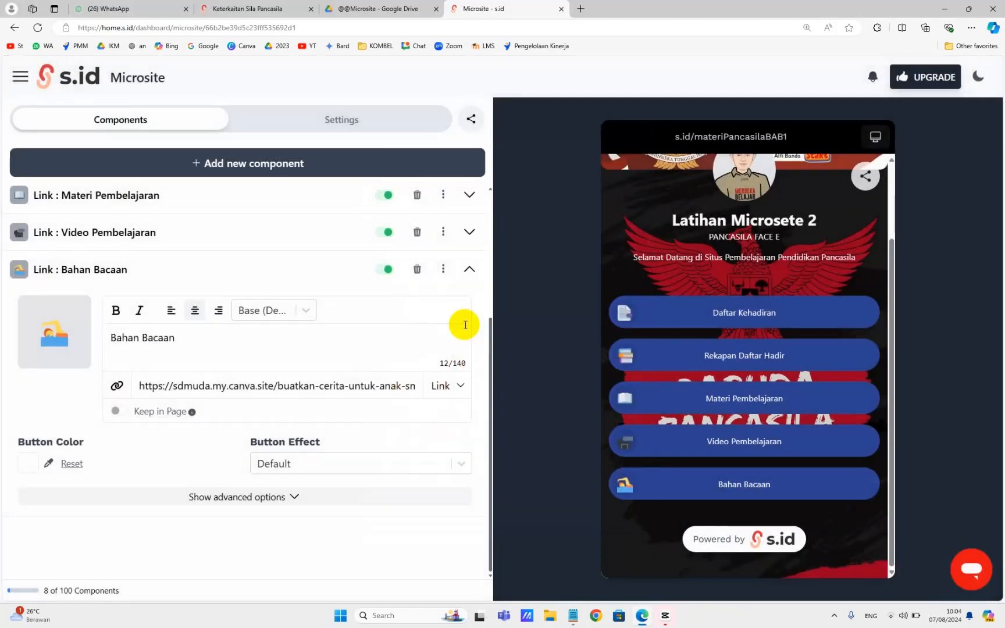
{"action": "left_click", "coordinate": [44, 347]}
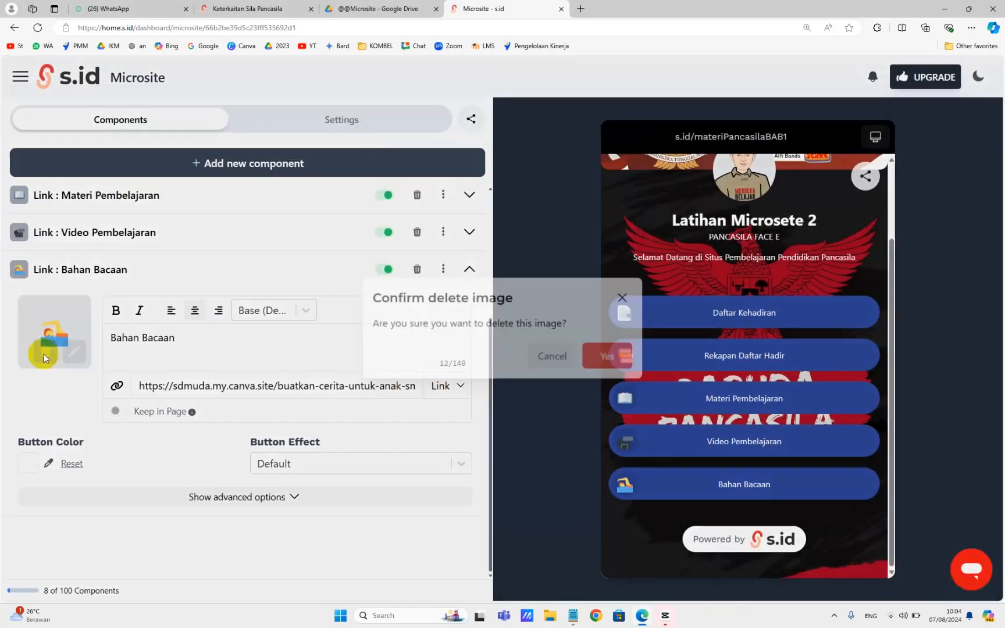
{"action": "left_click", "coordinate": [614, 357]}
{"action": "left_click", "coordinate": [51, 334]}
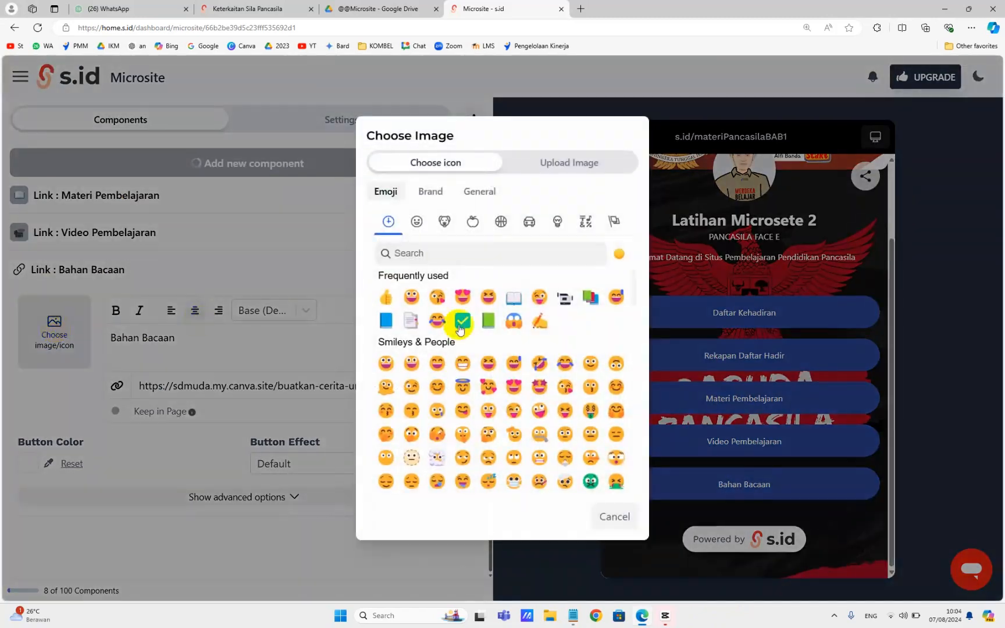
{"action": "left_click", "coordinate": [486, 320]}
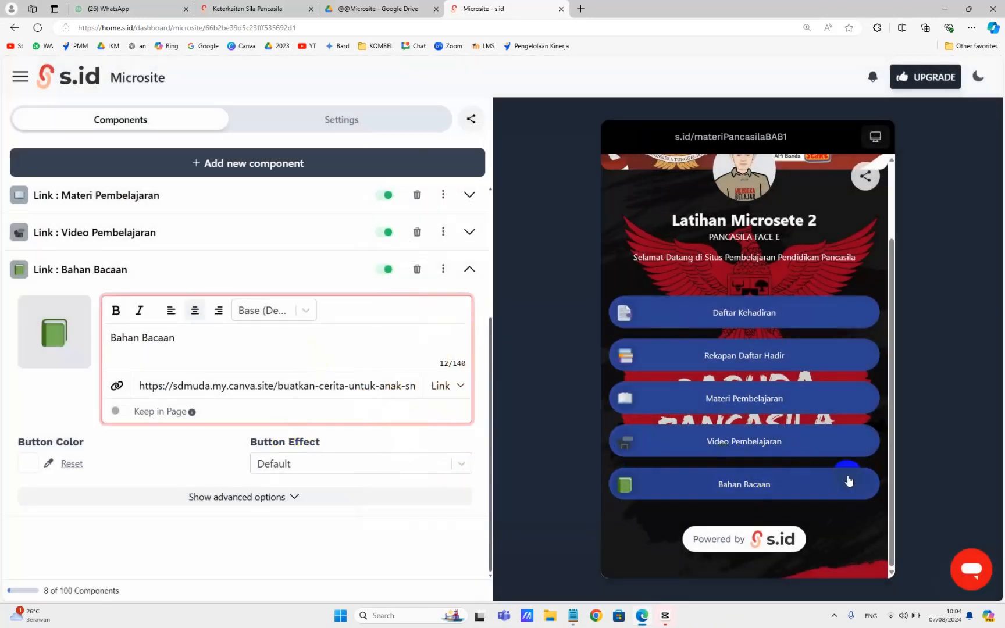
{"action": "left_click", "coordinate": [512, 291]}
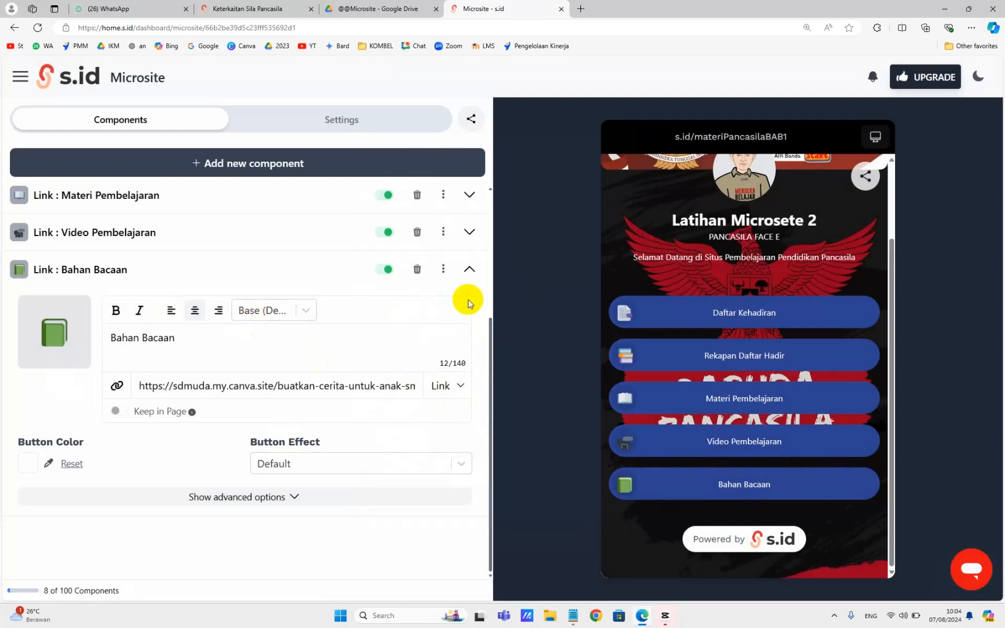
{"action": "left_click", "coordinate": [470, 269]}
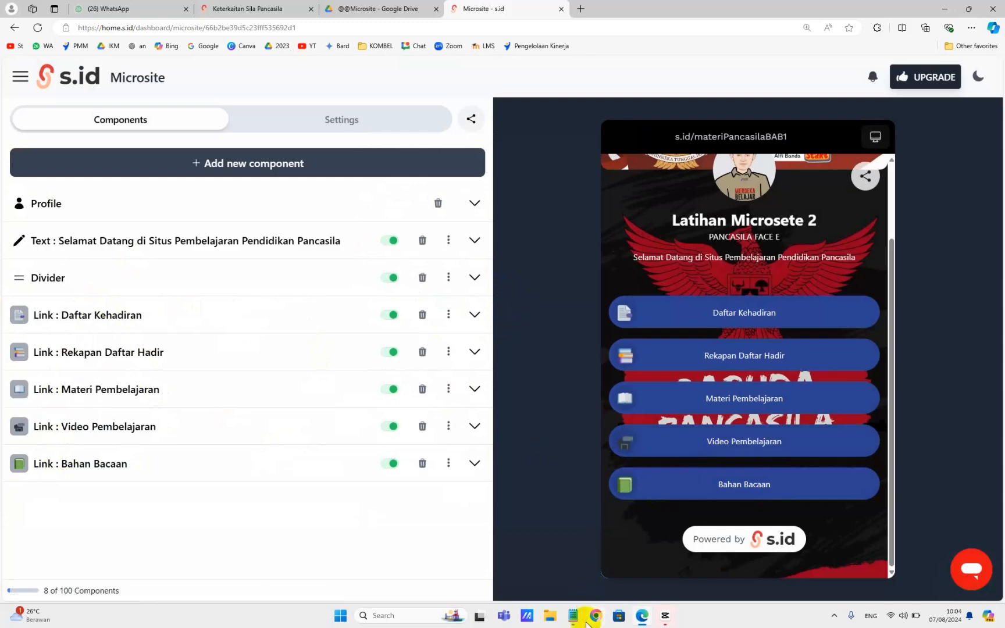
Review resources 6 to 8 in the Notepad list and add a new Link component to the microsite
{"action": "mouse_move", "coordinate": [586, 622]}
{"action": "left_click", "coordinate": [573, 555]}
{"action": "scroll", "coordinate": [139, 411], "scroll_direction": "down", "scroll_amount": 3}
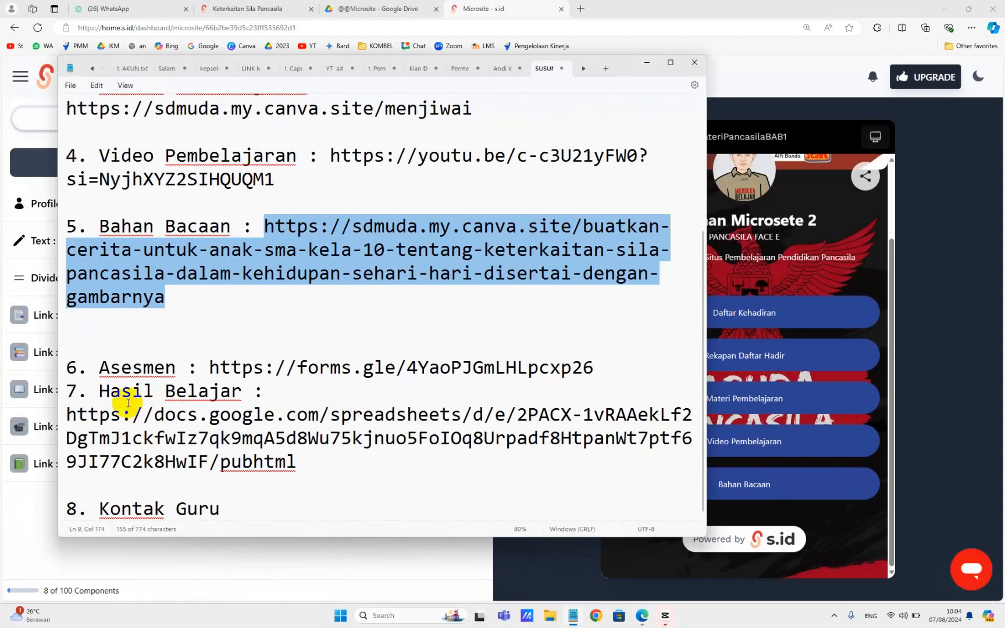
{"action": "left_click_drag", "start_coordinate": [111, 367], "coordinate": [183, 506]}
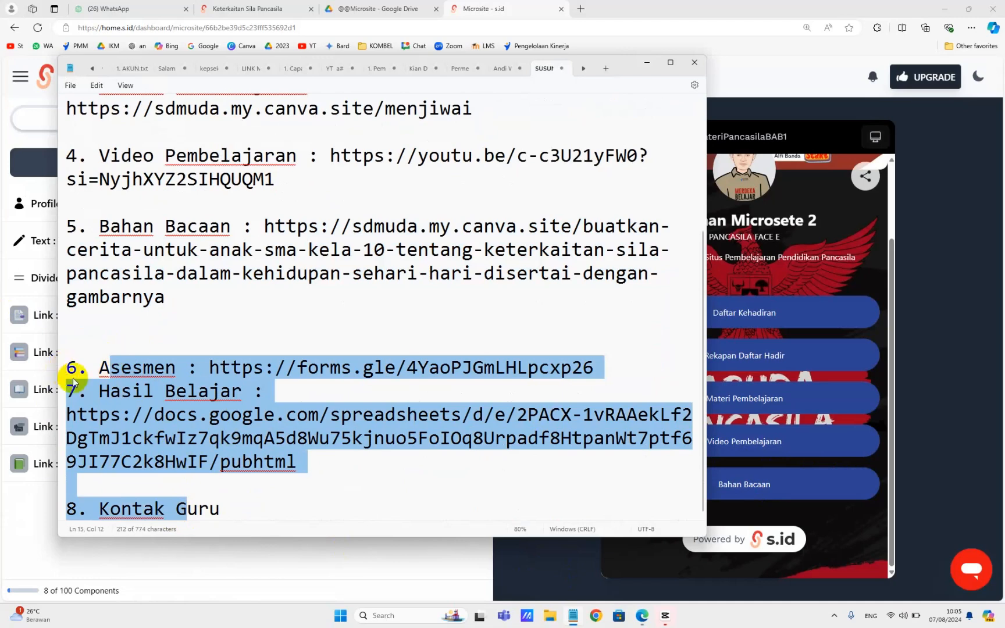
{"action": "left_click", "coordinate": [893, 306]}
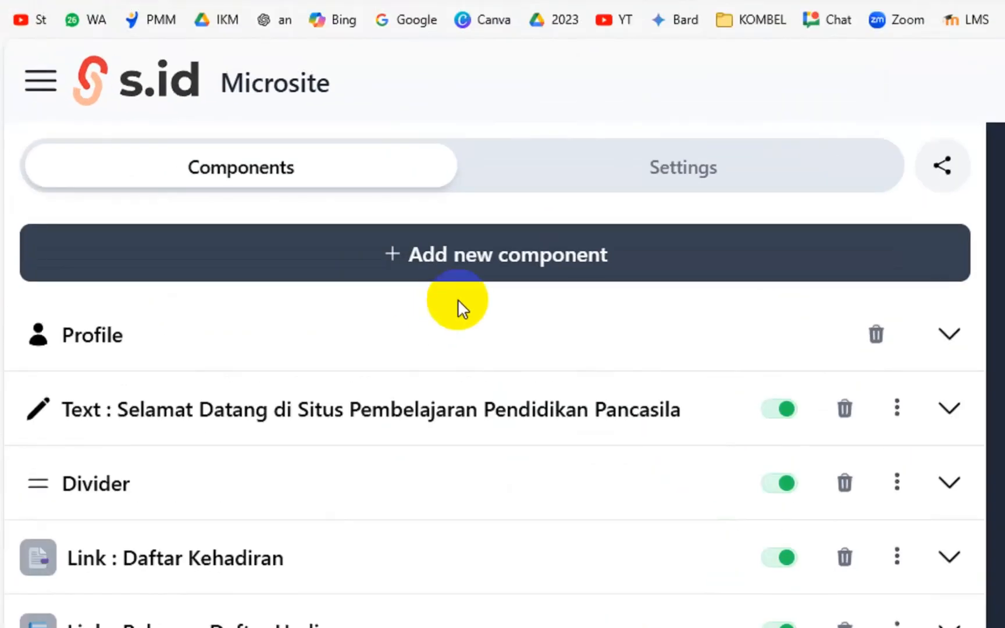
{"action": "left_click", "coordinate": [218, 172]}
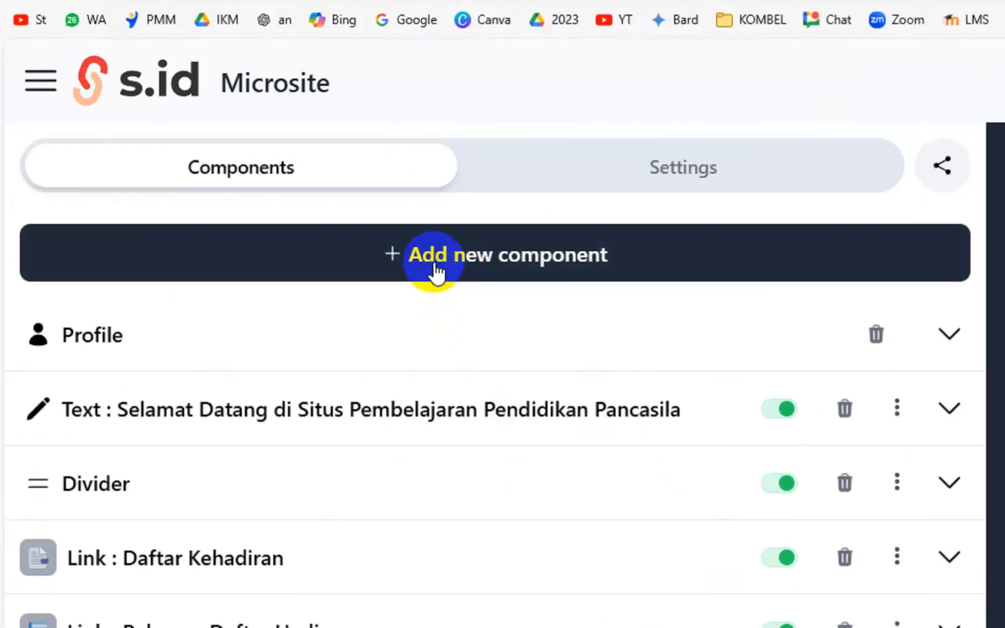
{"action": "left_click", "coordinate": [516, 271]}
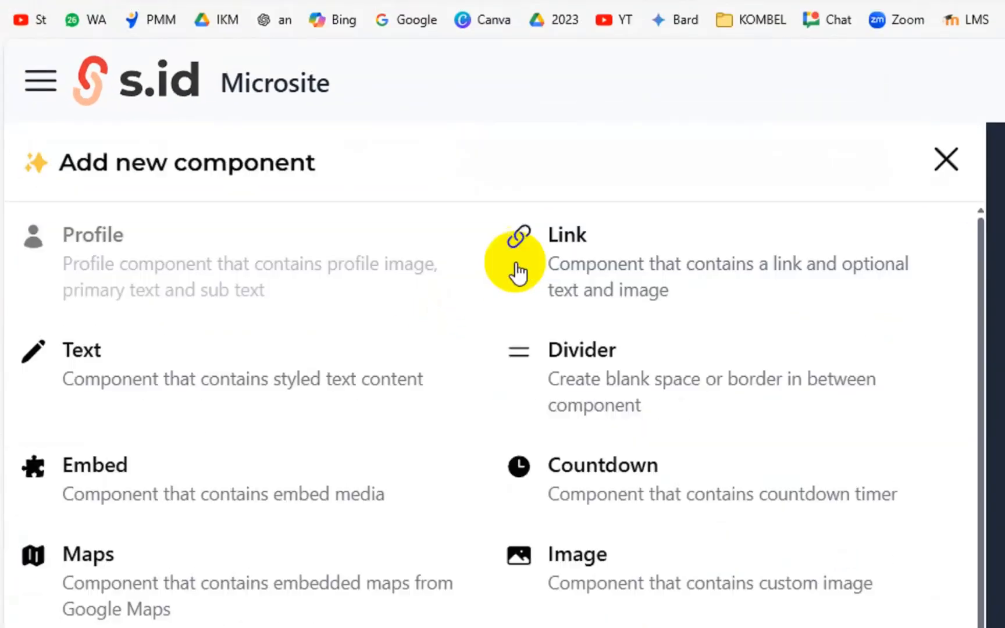
{"action": "left_click", "coordinate": [631, 259]}
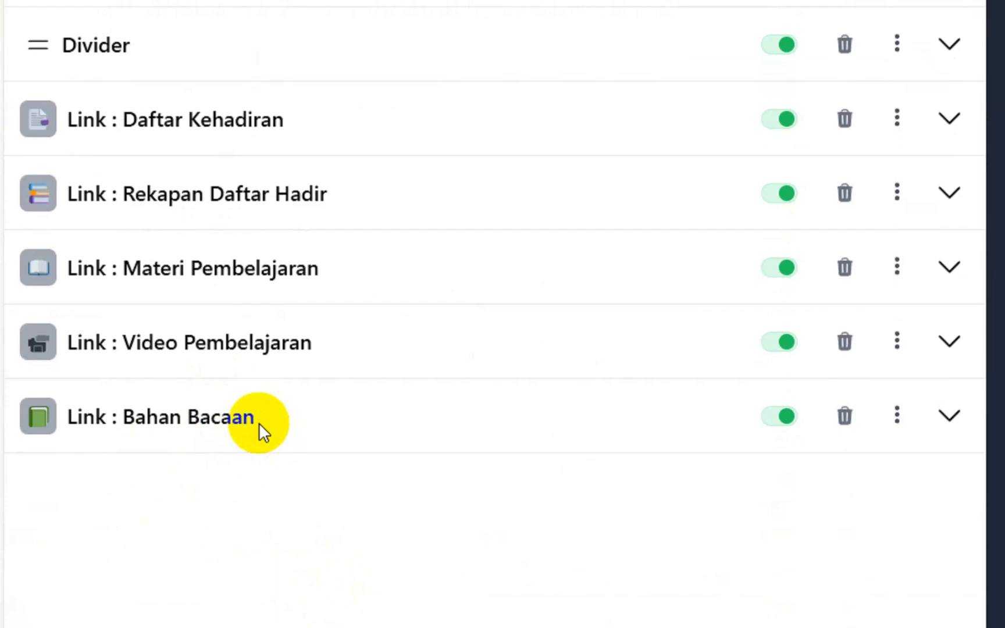
Set the frequently used writing hand emoji as the new Hello link's image
{"action": "scroll", "coordinate": [259, 423], "scroll_direction": "up", "scroll_amount": 5}
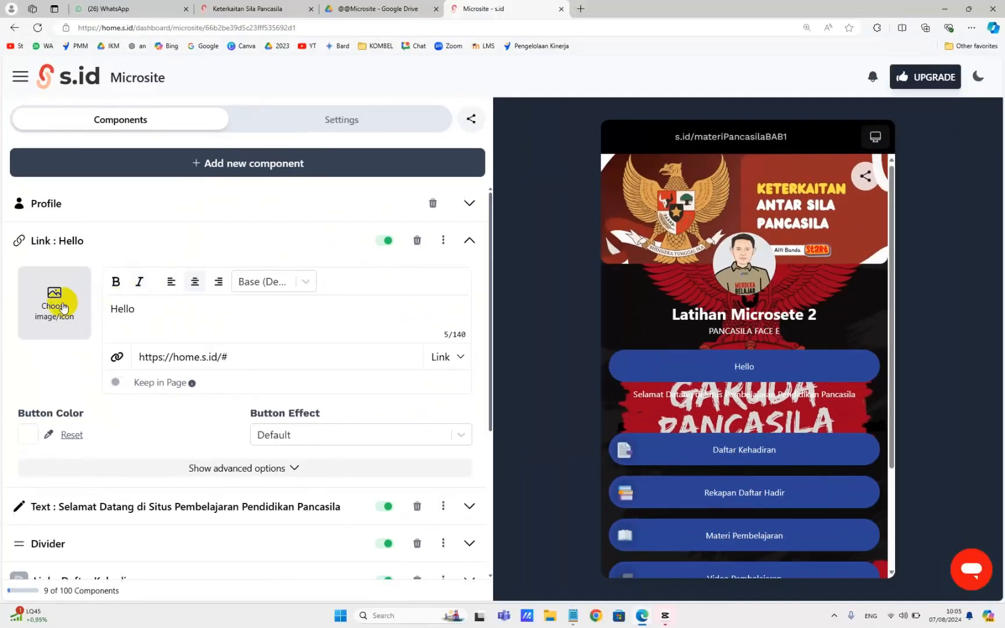
{"action": "left_click", "coordinate": [63, 307]}
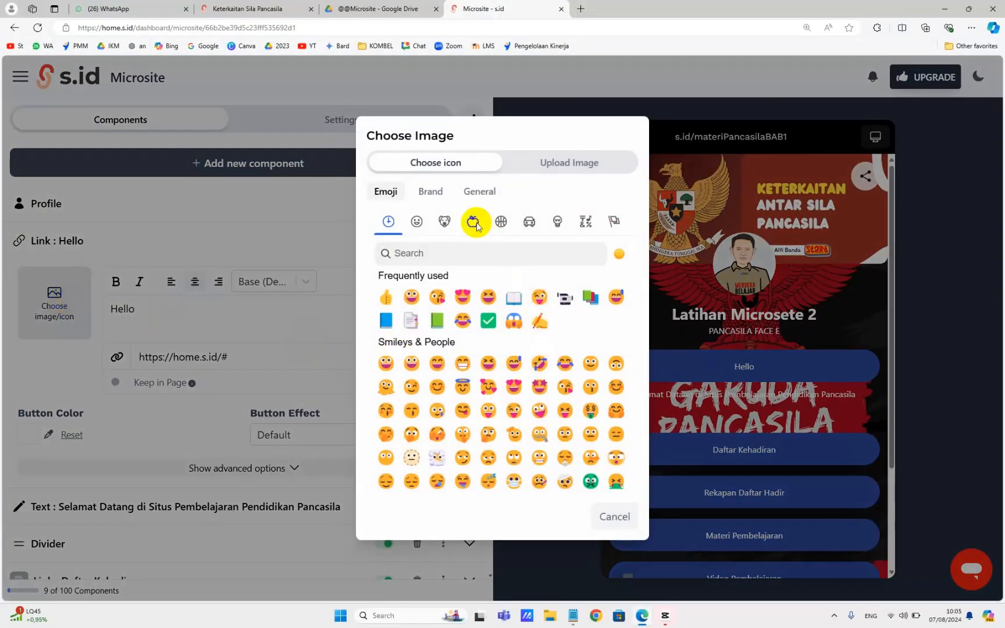
{"action": "left_click", "coordinate": [538, 320]}
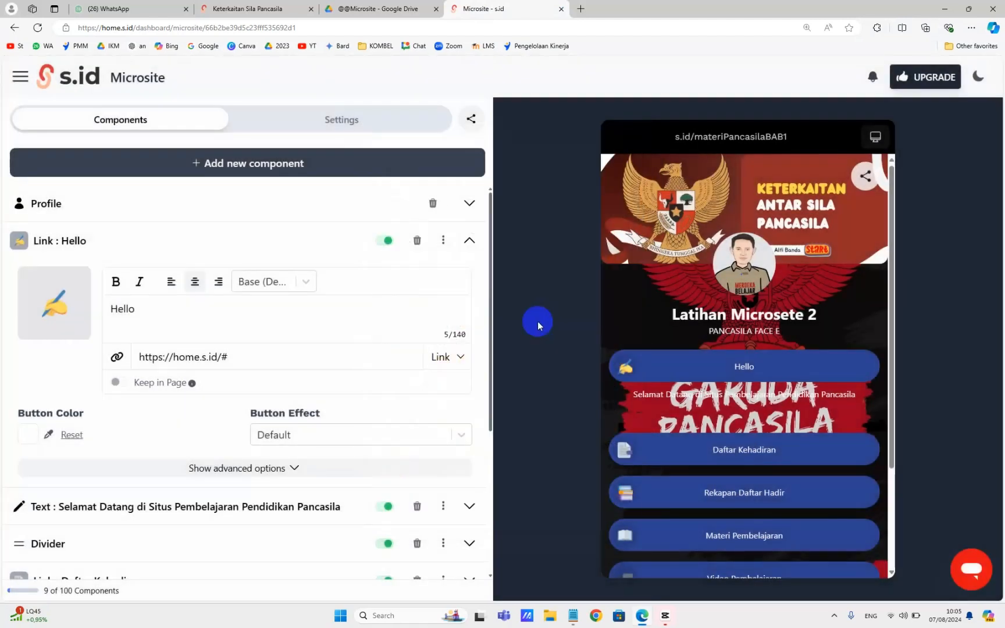
Copy the sixth resource title from Notepad and retitle the Hello link "Asesmen"
{"action": "left_click", "coordinate": [573, 615]}
{"action": "left_click", "coordinate": [185, 401]}
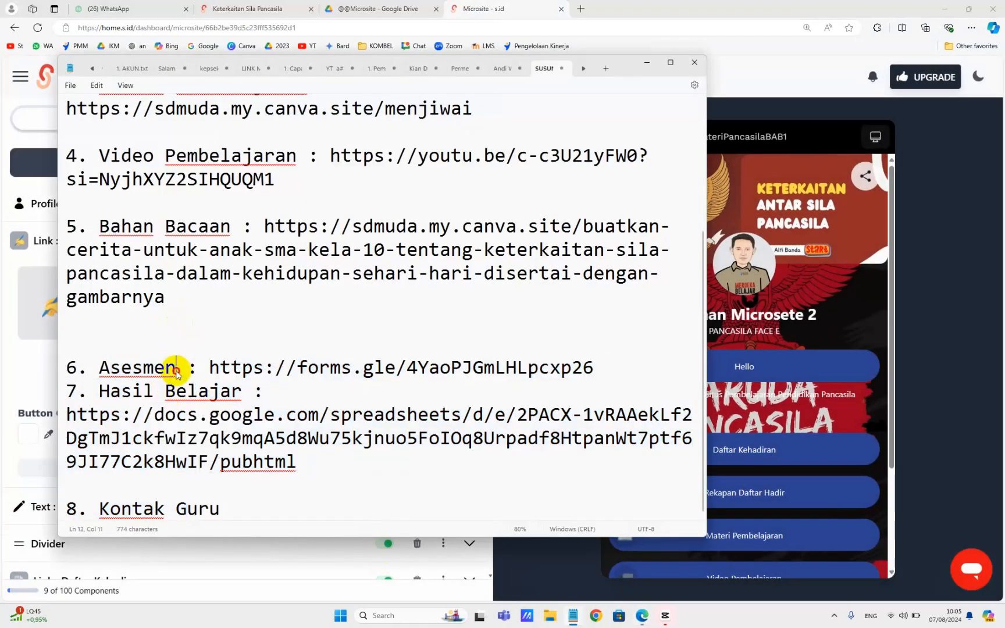
{"action": "left_click_drag", "start_coordinate": [175, 368], "coordinate": [102, 368]}
{"action": "left_click", "coordinate": [29, 360]}
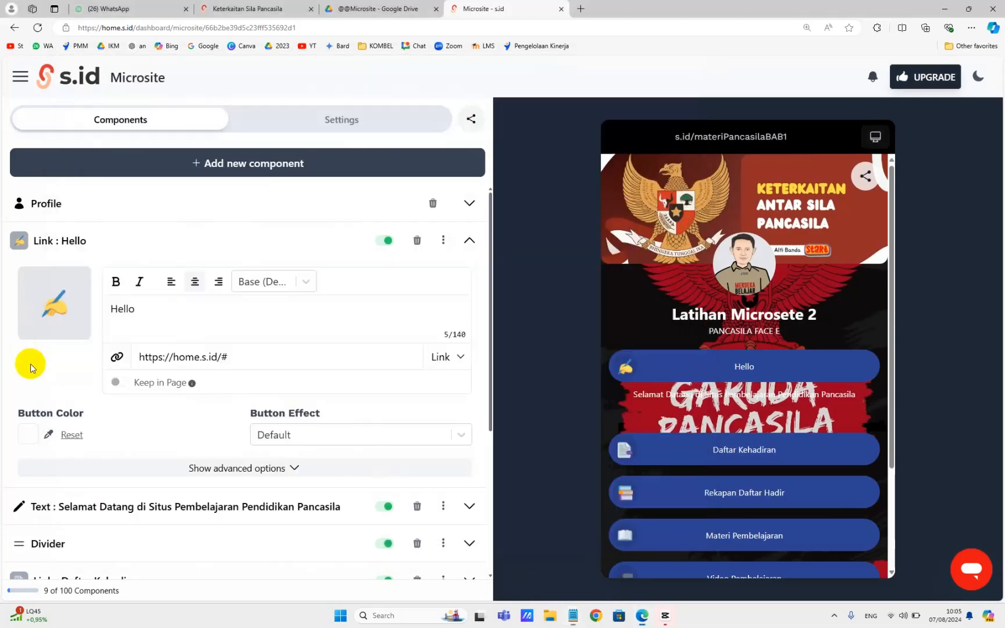
{"action": "triple_click", "coordinate": [179, 310]}
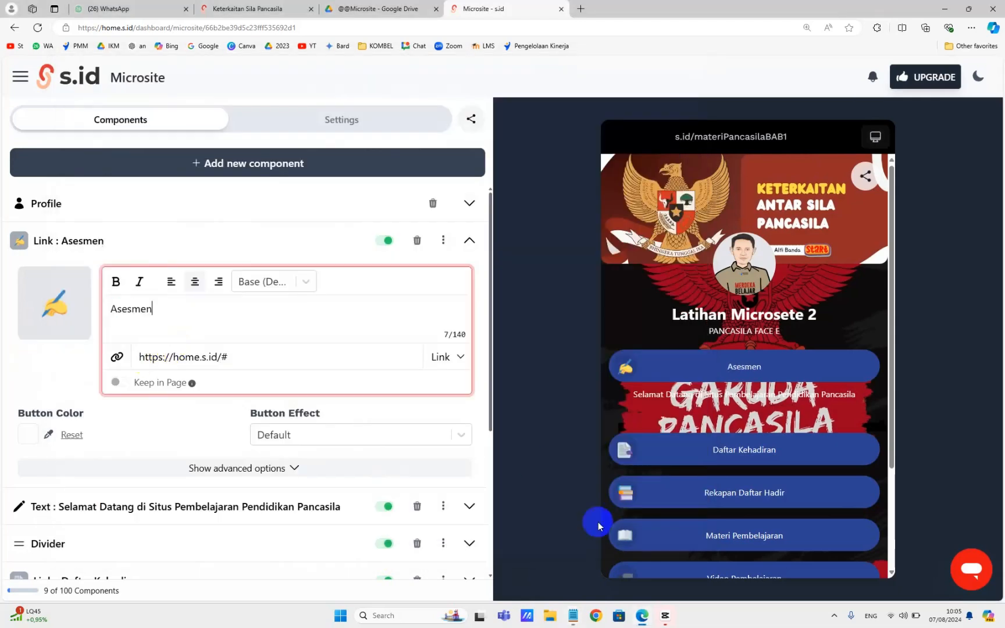
{"action": "left_click", "coordinate": [573, 615]}
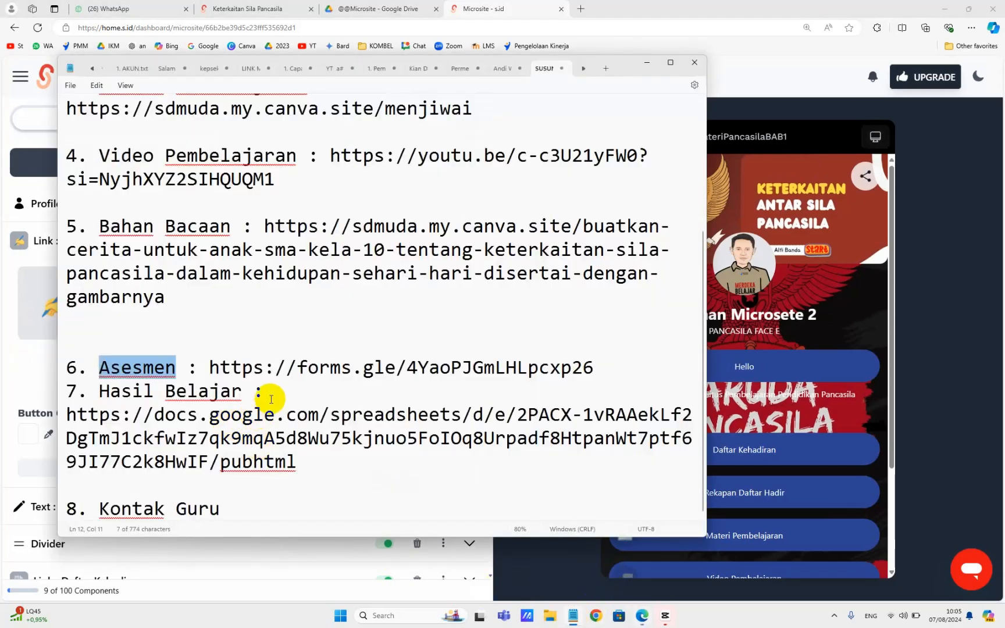
{"action": "left_click_drag", "start_coordinate": [270, 394], "coordinate": [632, 360]}
{"action": "key", "text": "ctrl+c"}
{"action": "left_click", "coordinate": [921, 327]}
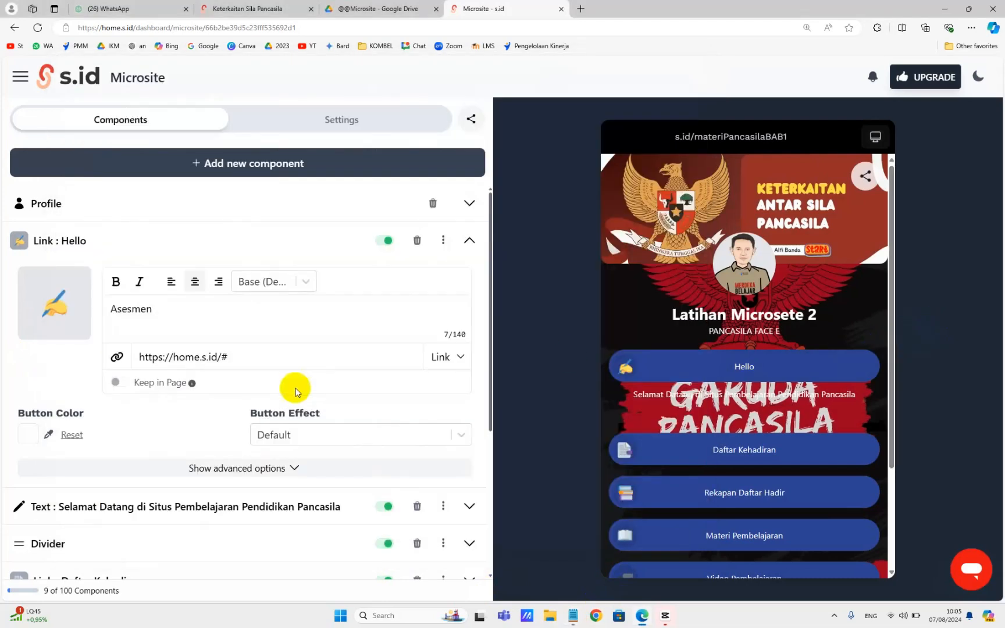
{"action": "triple_click", "coordinate": [244, 358]}
{"action": "key", "text": "ctrl+v"}
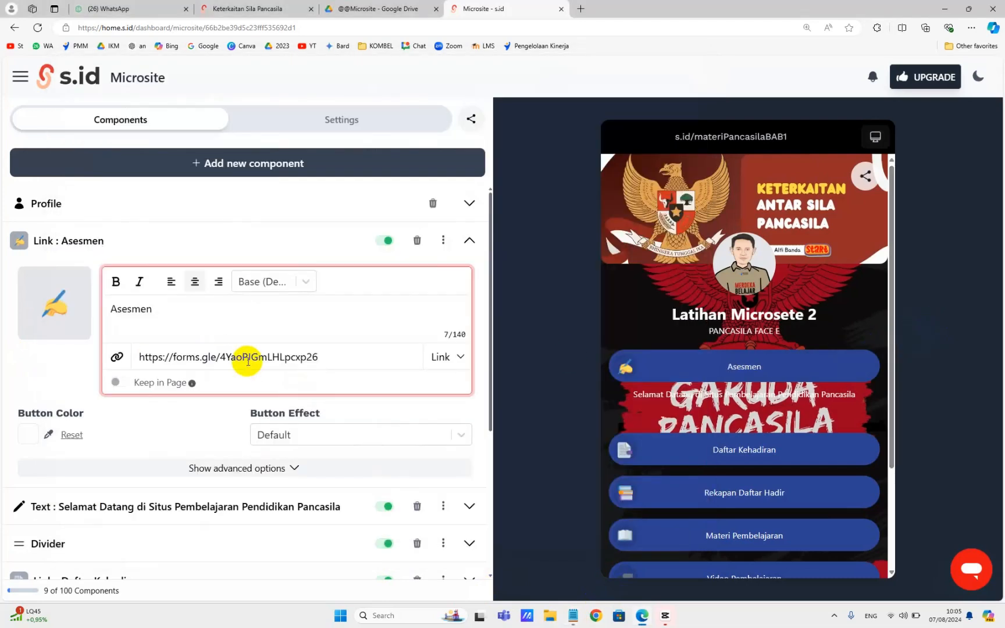
{"action": "scroll", "coordinate": [807, 459], "scroll_direction": "down", "scroll_amount": 3}
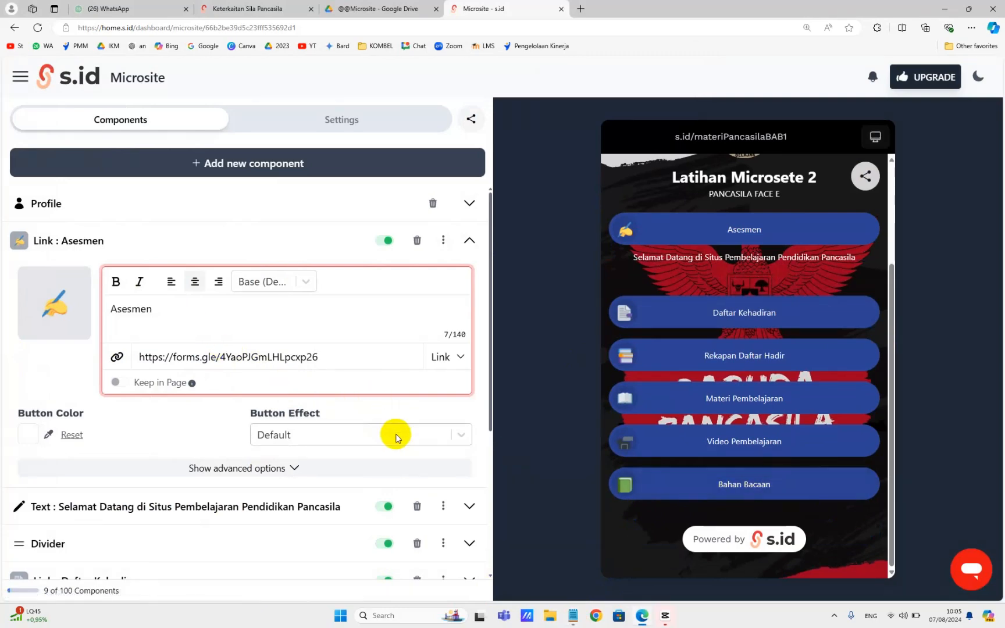
{"action": "left_click", "coordinate": [54, 366]}
{"action": "mouse_move", "coordinate": [776, 237]}
{"action": "left_mouse_down"}
{"action": "mouse_move", "coordinate": [780, 340]}
{"action": "mouse_move", "coordinate": [767, 255]}
{"action": "left_mouse_up"}
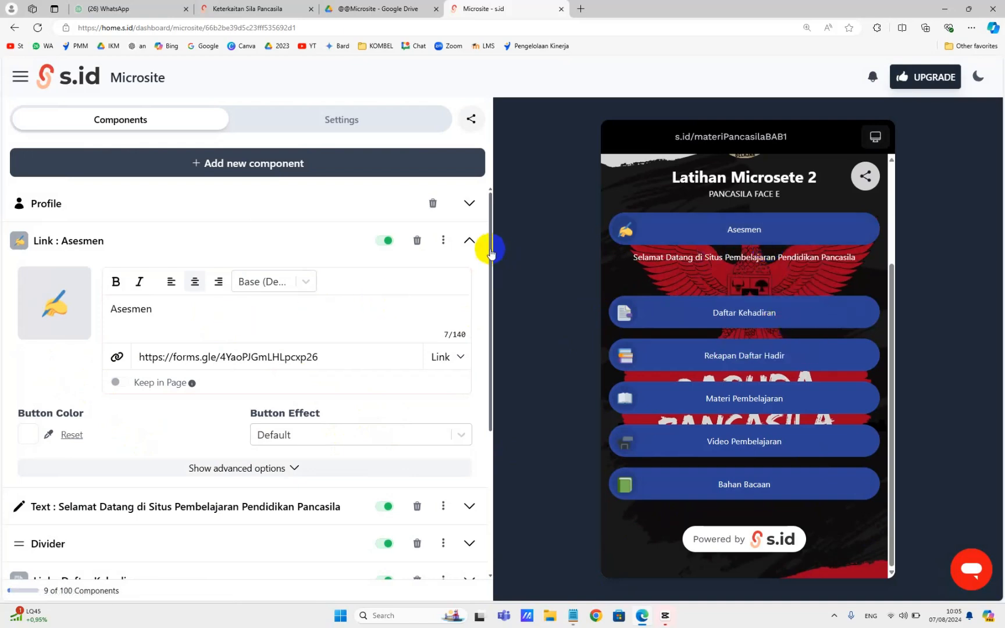
{"action": "left_click", "coordinate": [466, 241]}
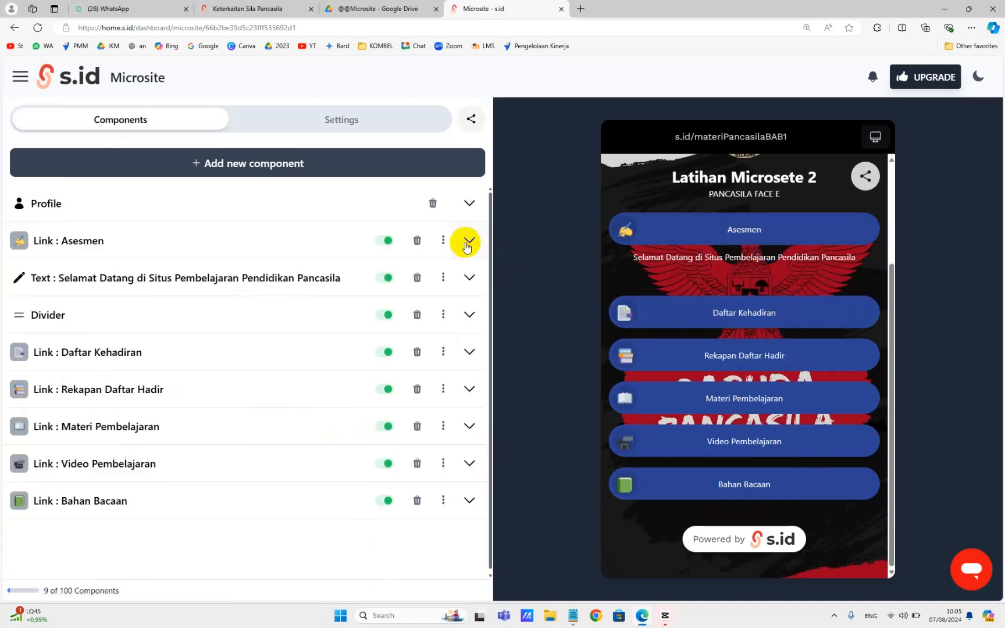
Add a new Link component and retitle it "Hasil Belajar" with the seventh resource title copied from Notepad
{"action": "left_click", "coordinate": [257, 165]}
{"action": "left_click", "coordinate": [312, 165]}
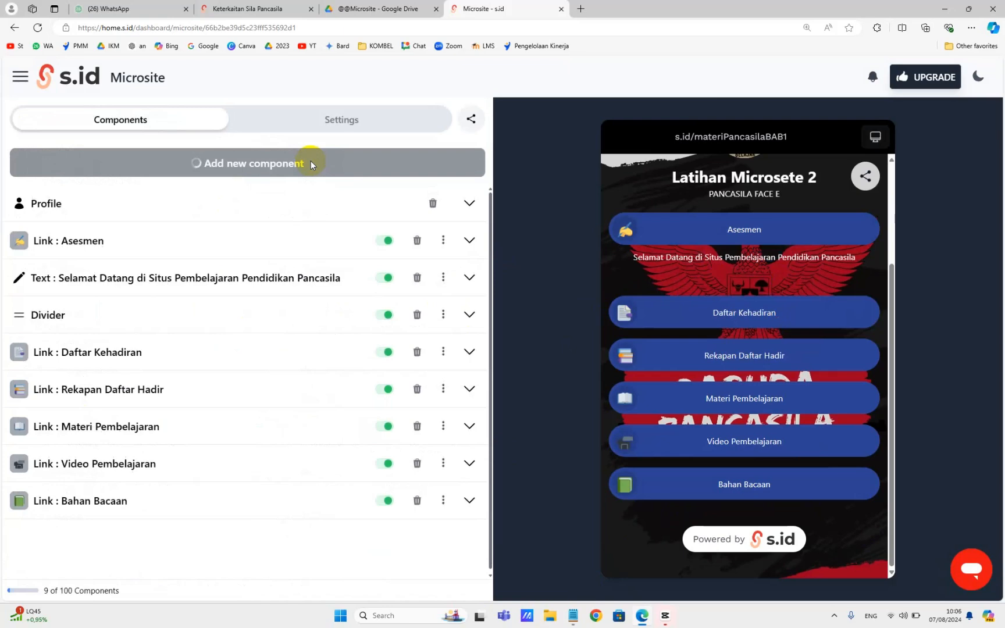
{"action": "left_click", "coordinate": [572, 615]}
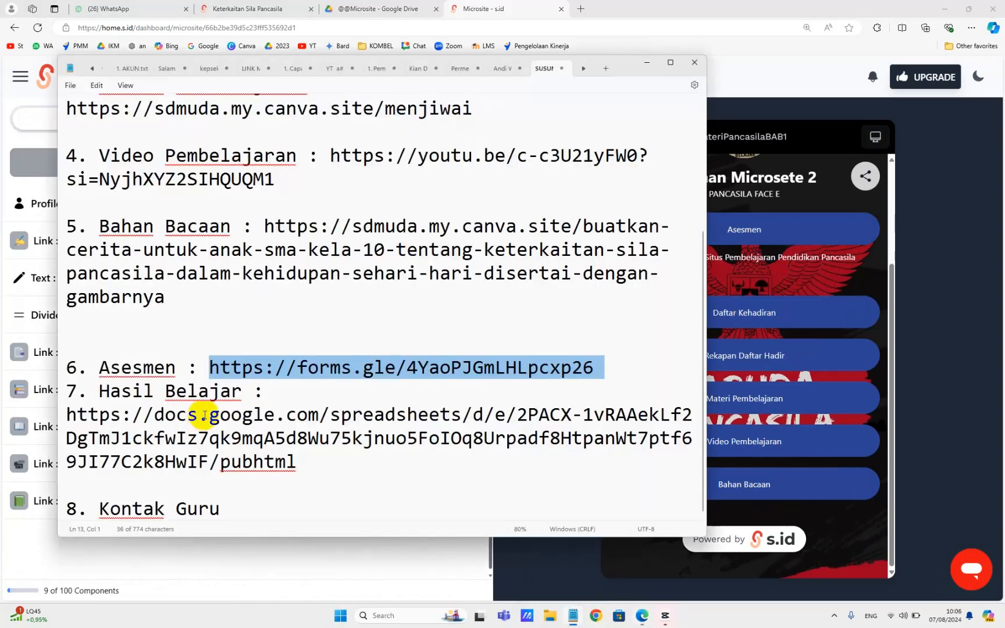
{"action": "left_click_drag", "start_coordinate": [100, 391], "coordinate": [243, 395]}
{"action": "key", "text": "ctrl+c"}
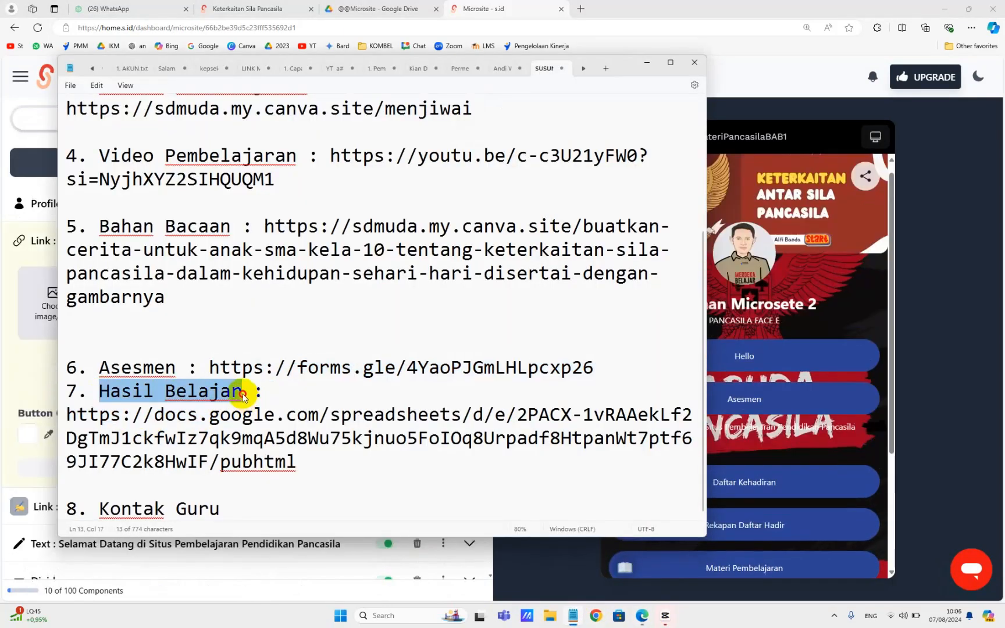
{"action": "left_click", "coordinate": [820, 90]}
{"action": "left_click", "coordinate": [148, 300]}
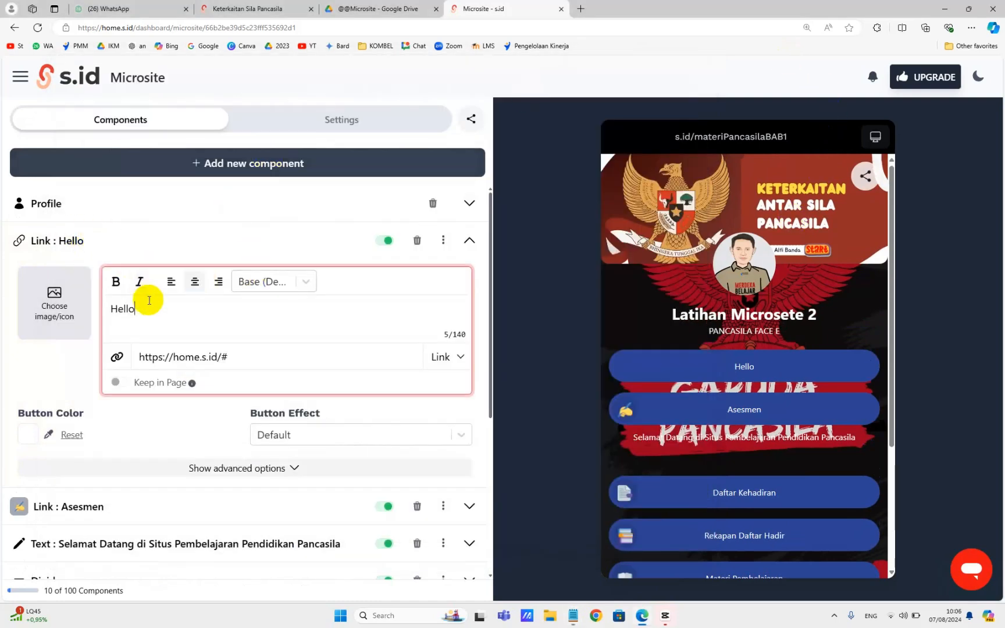
{"action": "key", "text": "ctrl+v"}
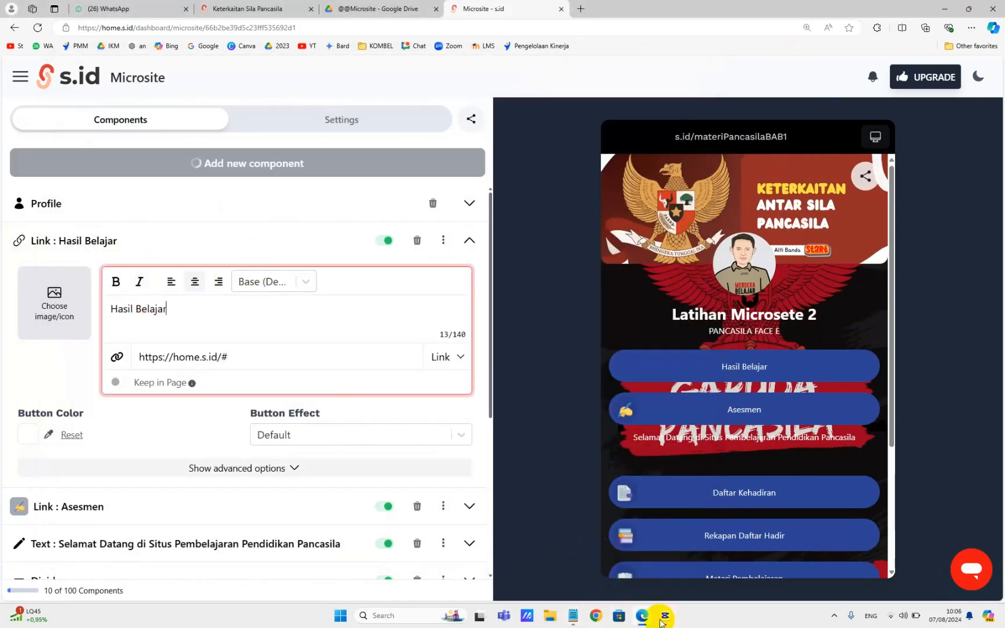
Replace the Hasil Belajar link's address with the published docs.google.com spreadsheet URL copied from the seventh resource in Notepad
{"action": "mouse_move", "coordinate": [566, 618]}
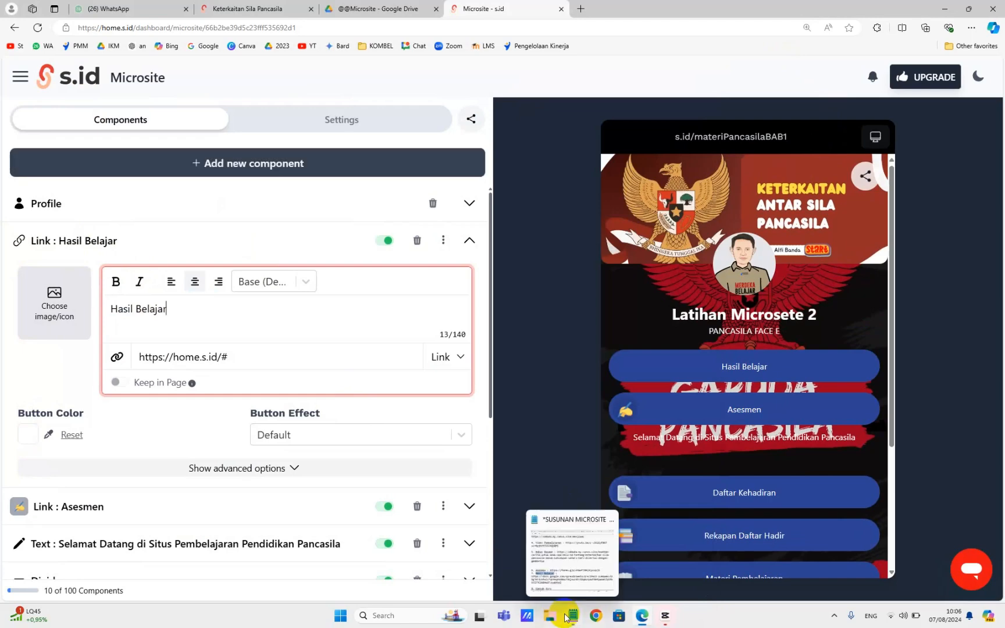
{"action": "left_click", "coordinate": [560, 582]}
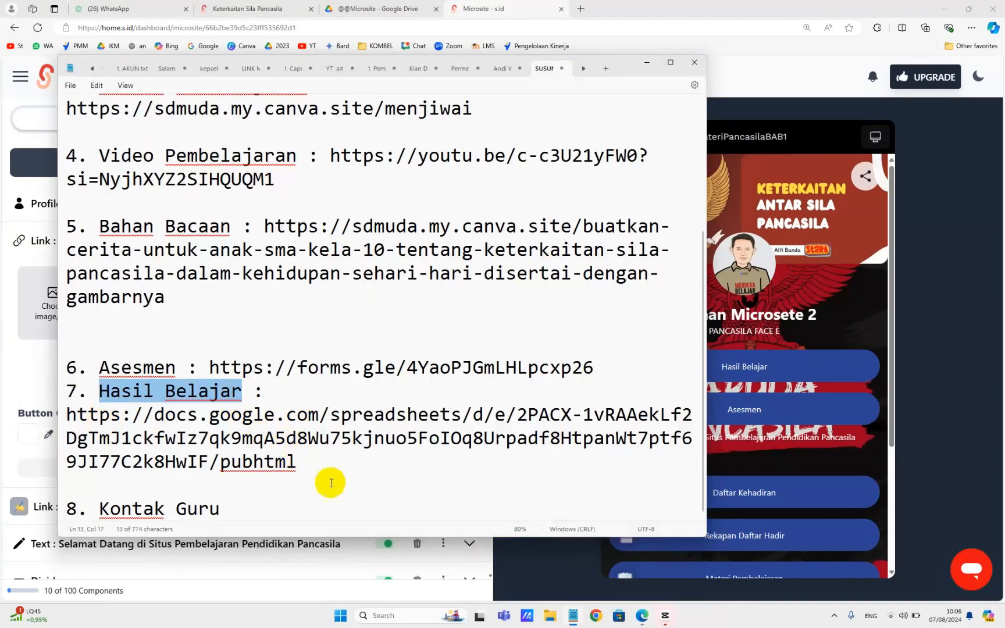
{"action": "left_click_drag", "start_coordinate": [297, 462], "coordinate": [67, 419]}
{"action": "key", "text": "ctrl+c"}
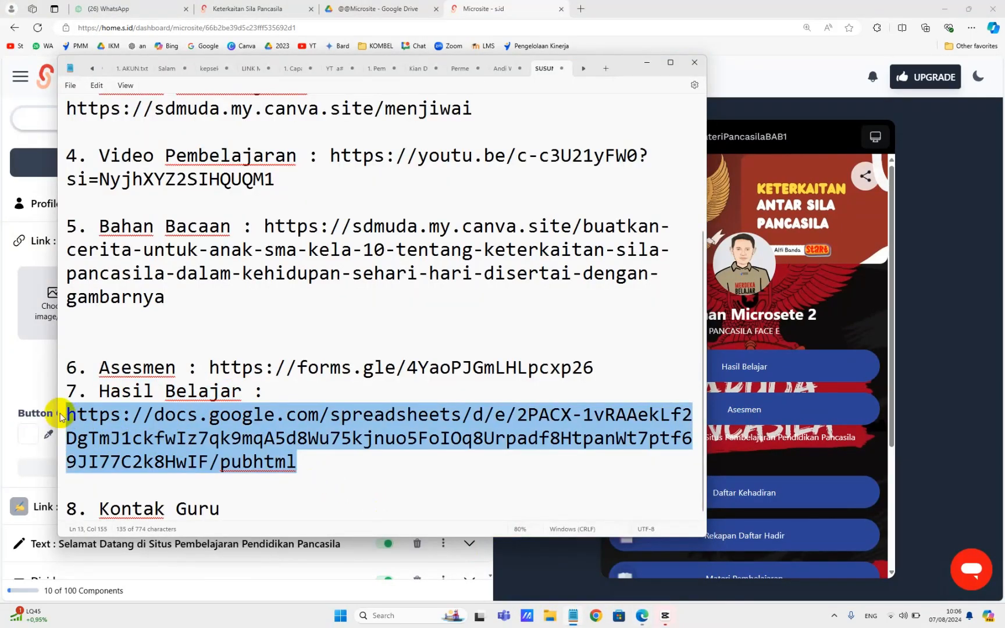
{"action": "left_click", "coordinate": [23, 375]}
{"action": "triple_click", "coordinate": [202, 348]}
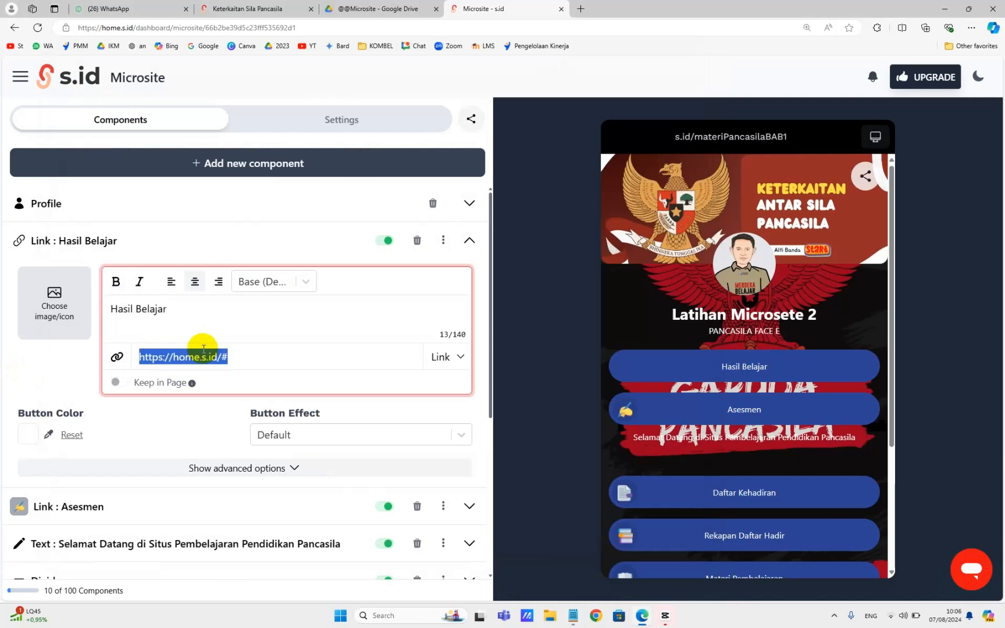
{"action": "key", "text": "ctrl+v"}
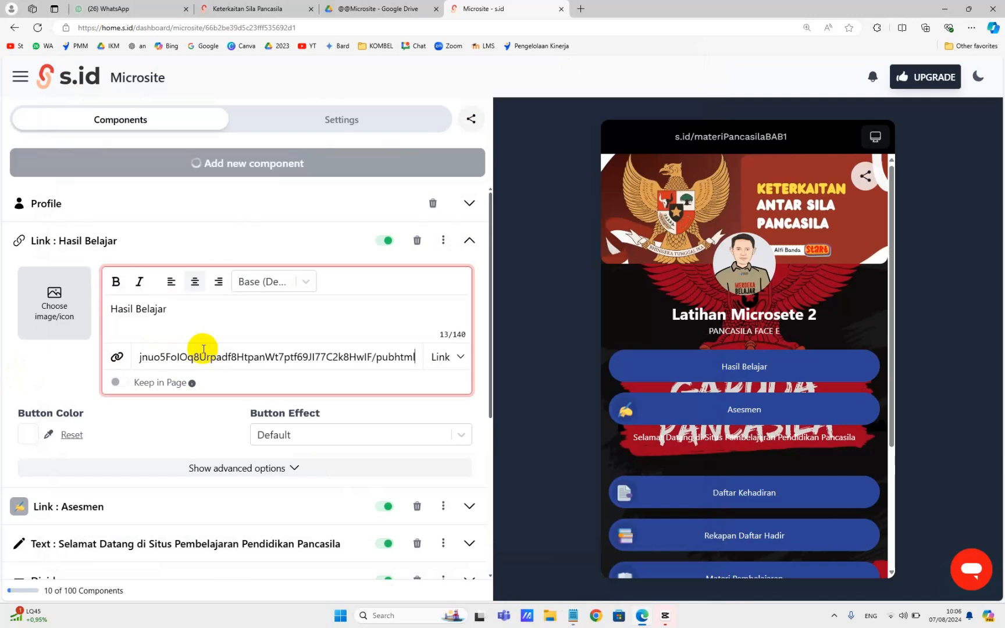
{"action": "scroll", "coordinate": [332, 460], "scroll_direction": "down", "scroll_amount": 2}
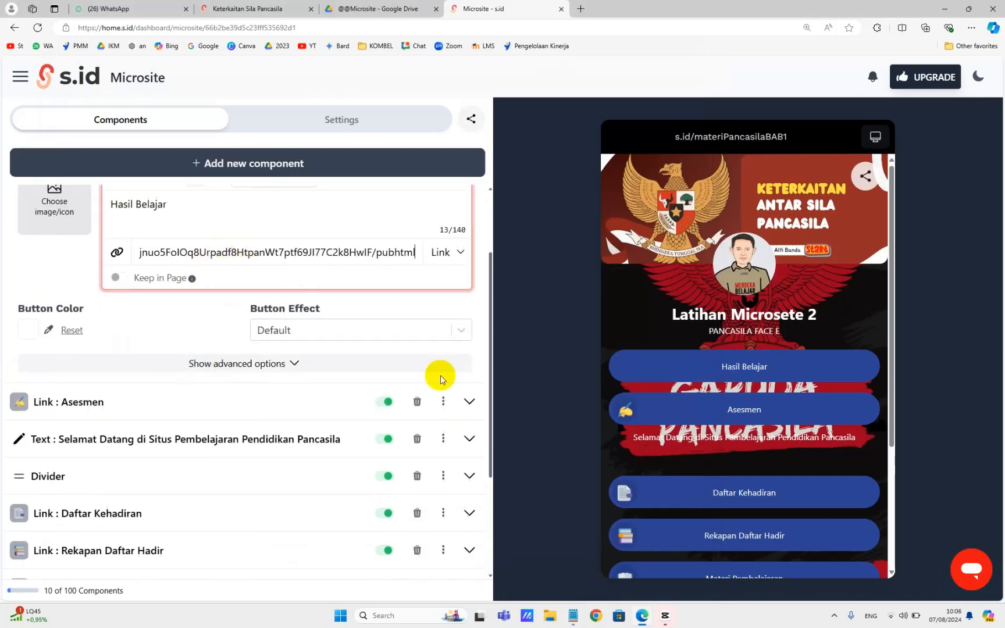
Highlight the eighth resource, Kontak Guru, in the Notepad list and return to the microsite editor
{"action": "left_click", "coordinate": [573, 615]}
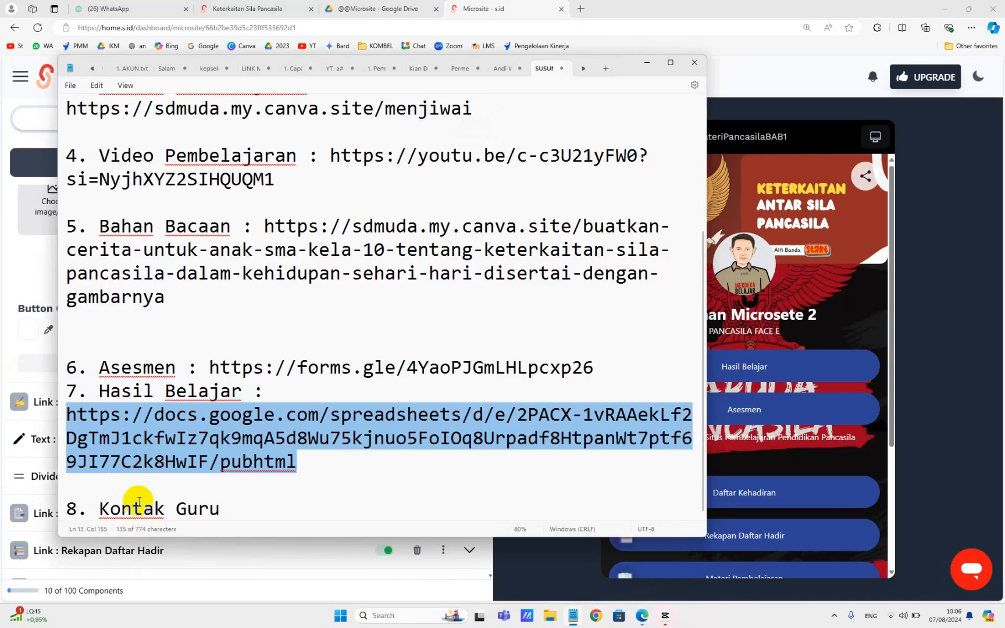
{"action": "left_click", "coordinate": [139, 503]}
{"action": "left_click_drag", "start_coordinate": [100, 508], "coordinate": [212, 511]}
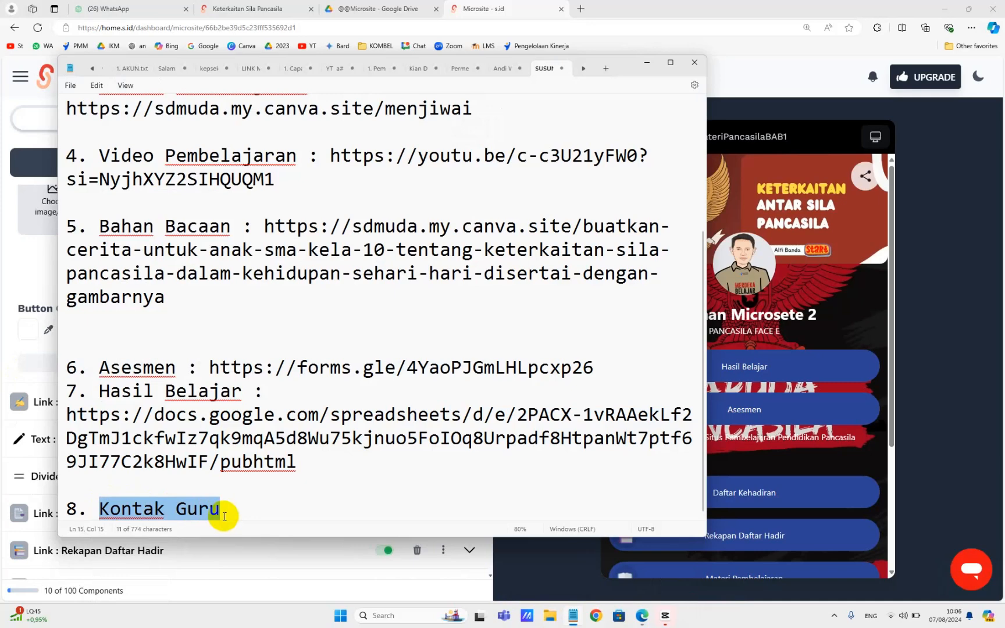
{"action": "left_click", "coordinate": [956, 259]}
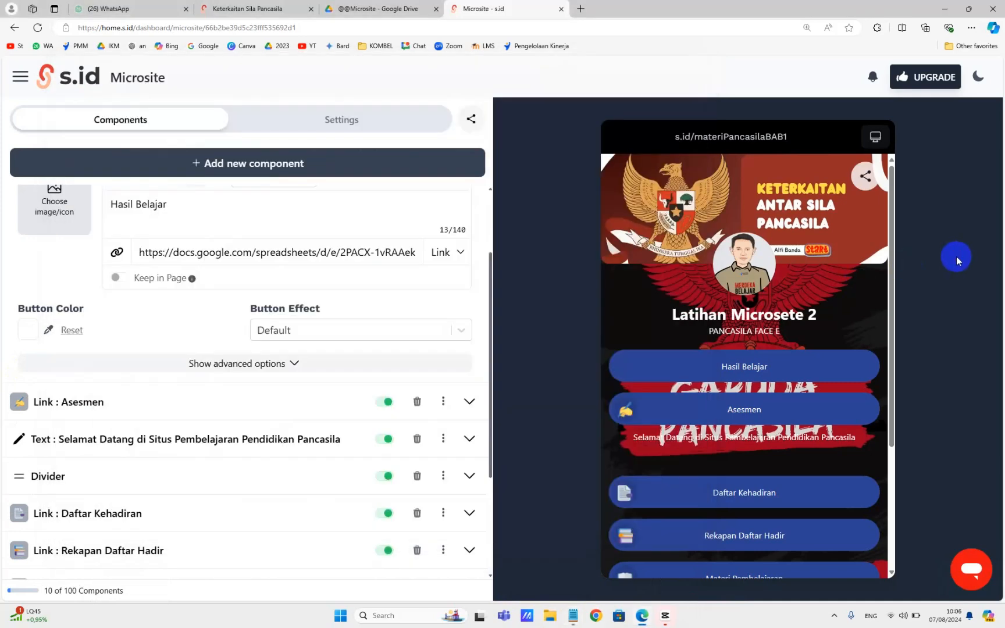
Collapse the Hasil Belajar link's settings and check the link in the microsite preview
{"action": "scroll", "coordinate": [352, 251], "scroll_direction": "up", "scroll_amount": 2}
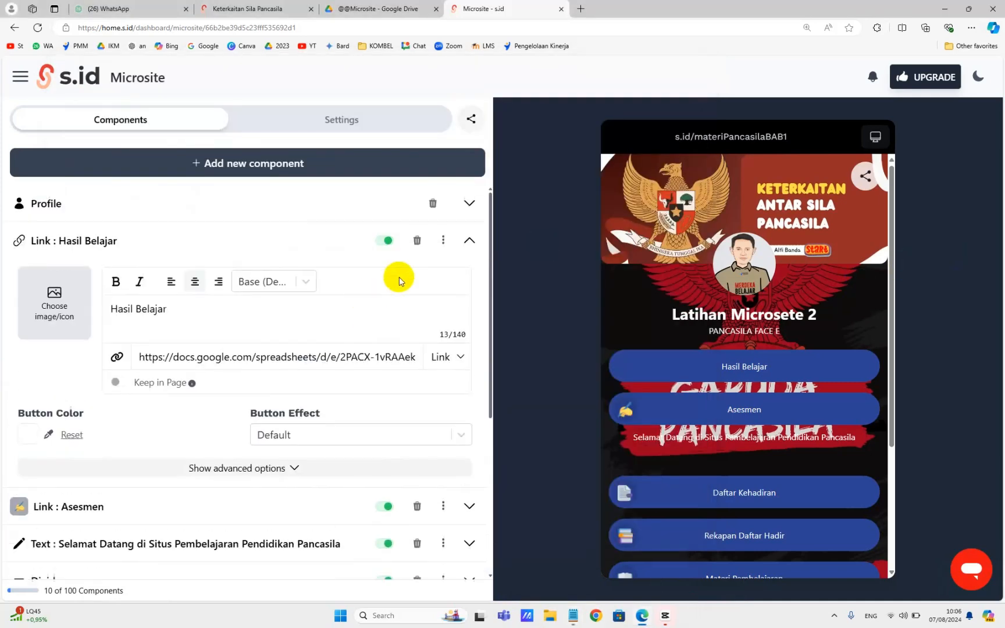
{"action": "left_click", "coordinate": [468, 241]}
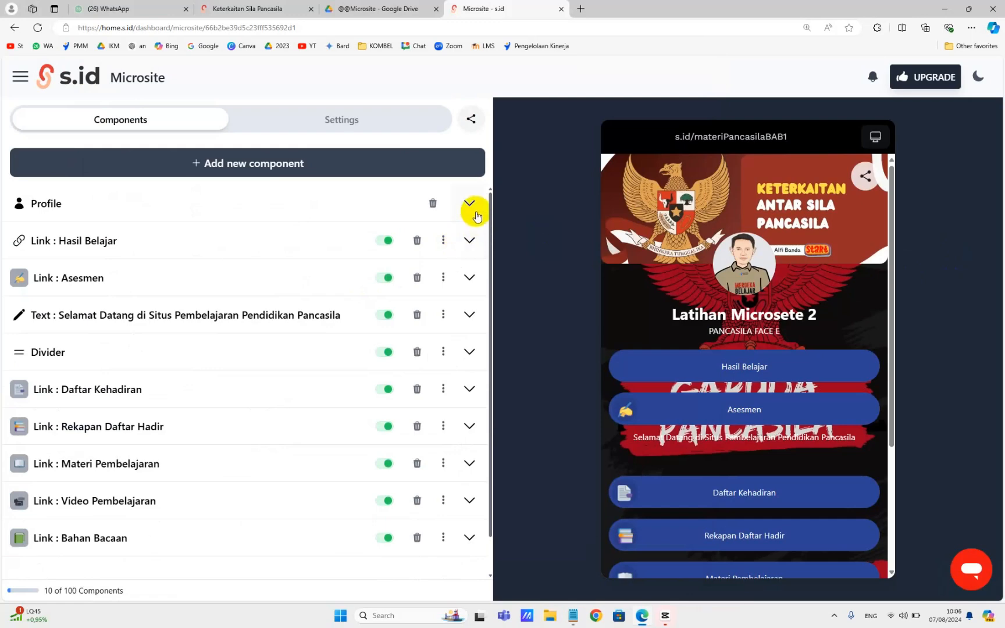
{"action": "scroll", "coordinate": [760, 343], "scroll_direction": "down", "scroll_amount": 5}
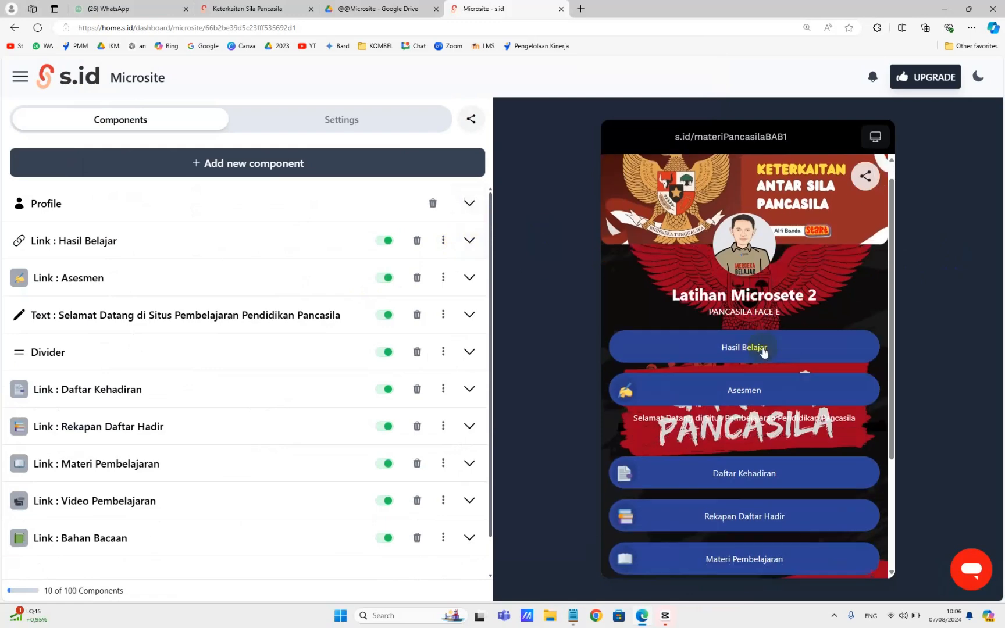
{"action": "scroll", "coordinate": [764, 247], "scroll_direction": "up", "scroll_amount": 3}
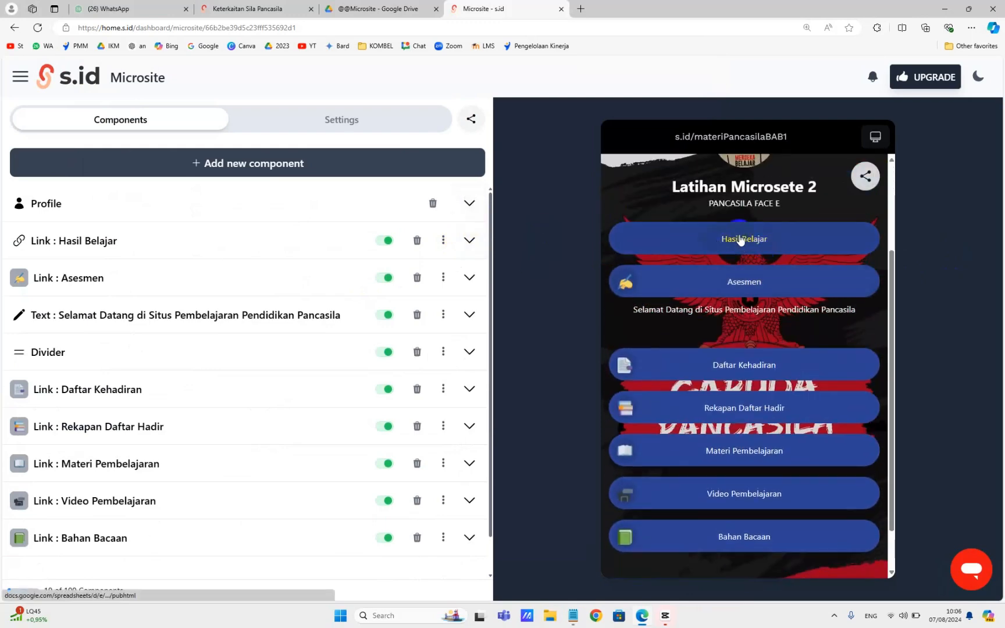
Set the frequently used document-pages emoji as the Hasil Belajar link's image, check it in the preview, and collapse the settings
{"action": "left_click", "coordinate": [101, 244]}
{"action": "left_click", "coordinate": [60, 317]}
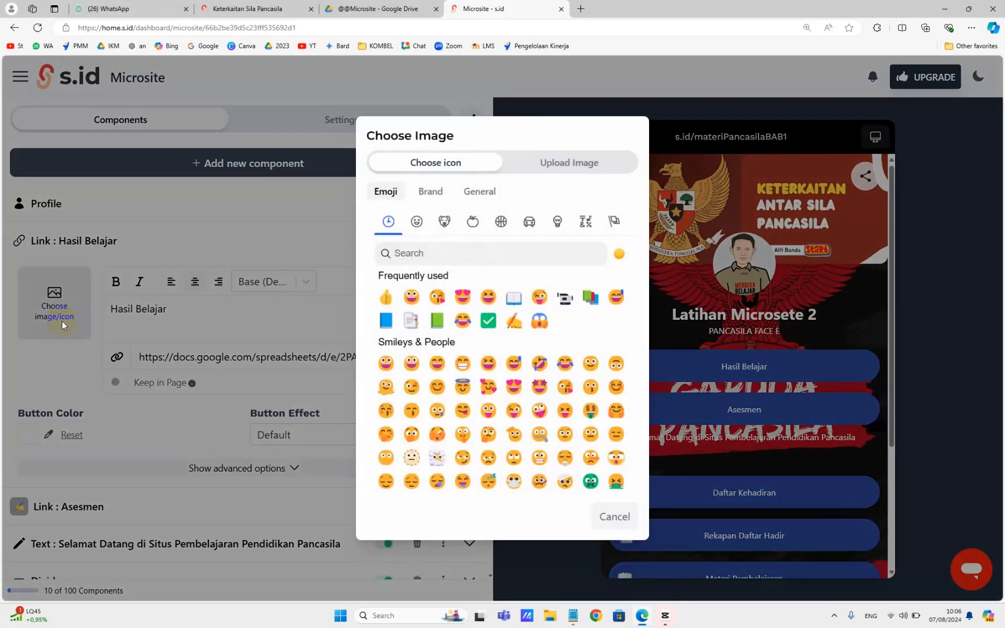
{"action": "left_click", "coordinate": [411, 321]}
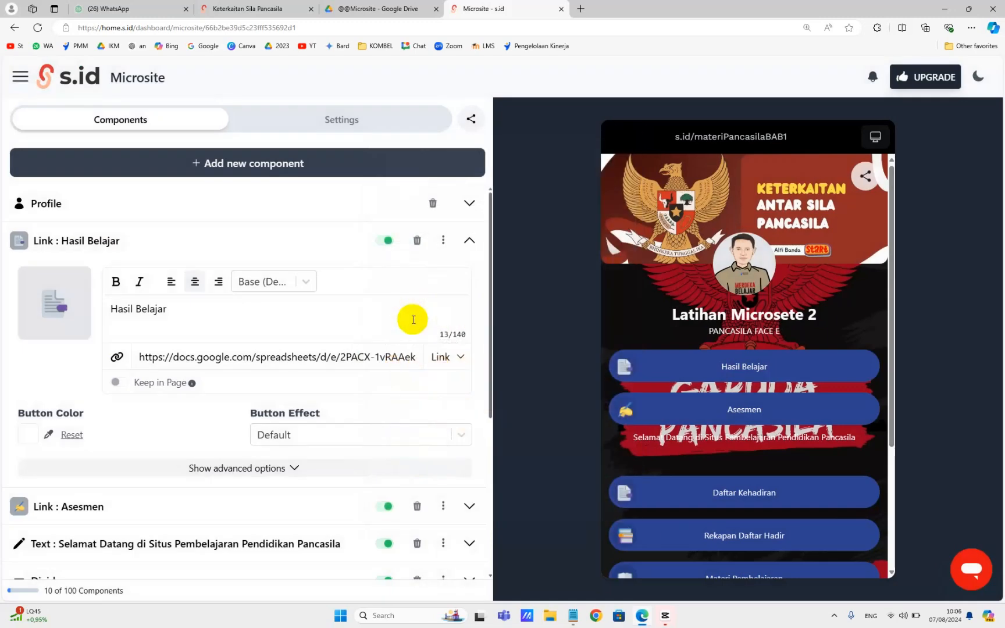
{"action": "scroll", "coordinate": [725, 393], "scroll_direction": "down", "scroll_amount": 1}
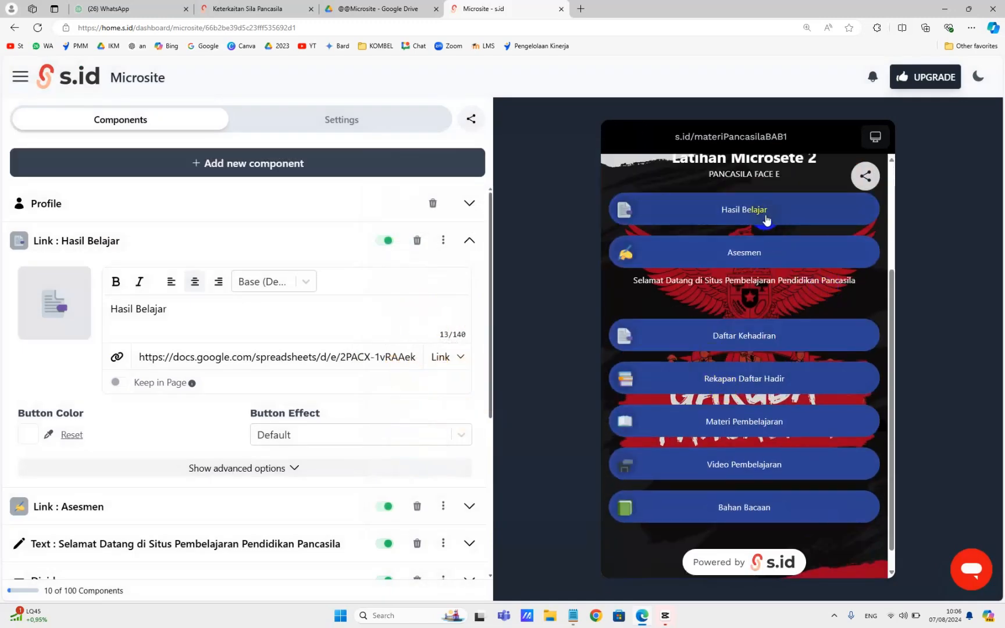
{"action": "left_click", "coordinate": [469, 243]}
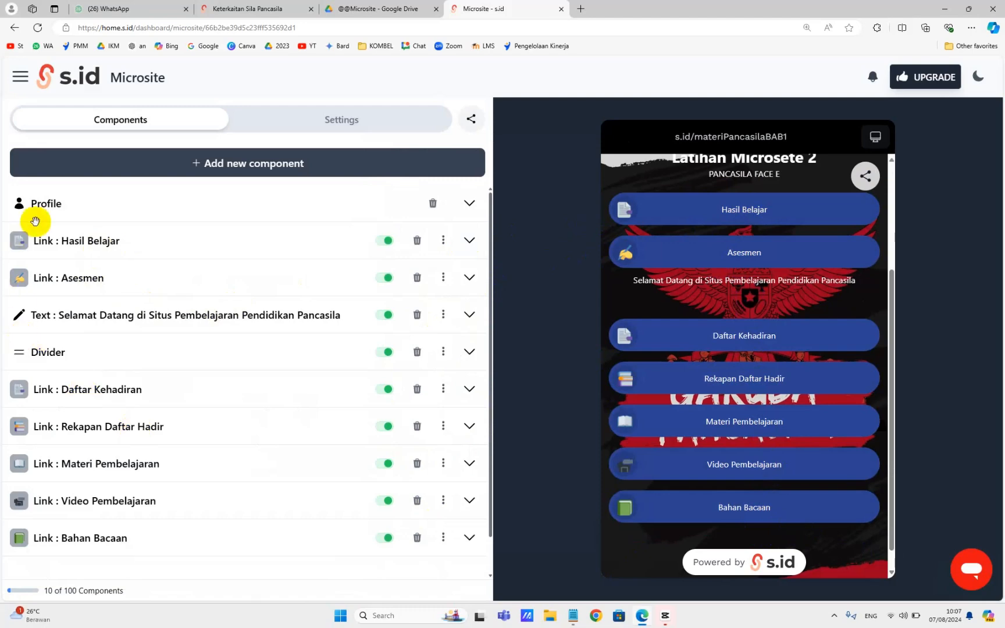
Move the Asesmen link below Bahan Bacaan and the Hasil Belajar link below Asesmen, and check the order in the preview
{"action": "left_click_drag", "start_coordinate": [81, 277], "coordinate": [95, 509]}
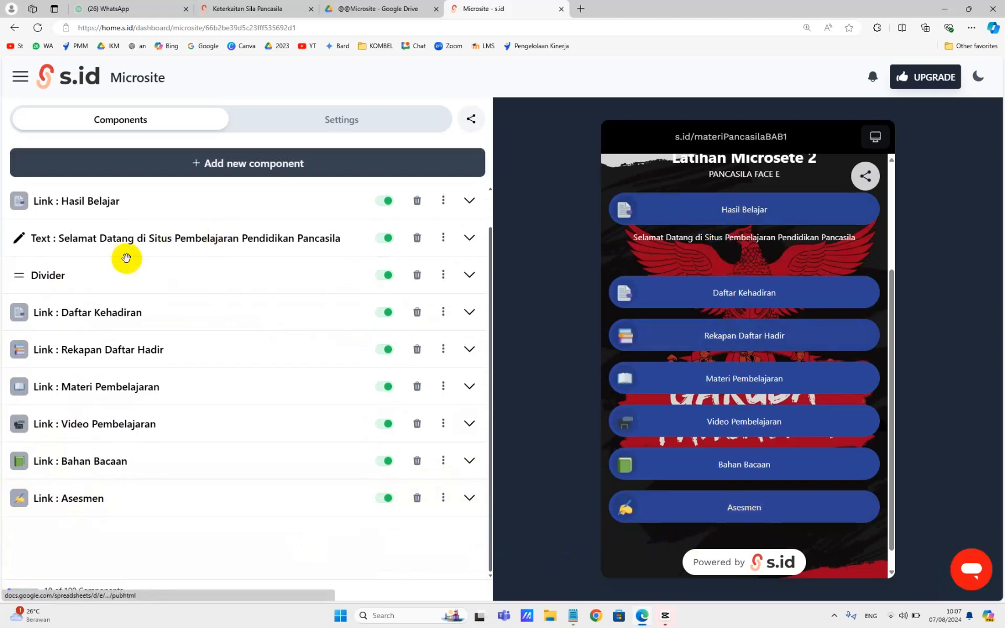
{"action": "left_click_drag", "start_coordinate": [71, 207], "coordinate": [64, 532]}
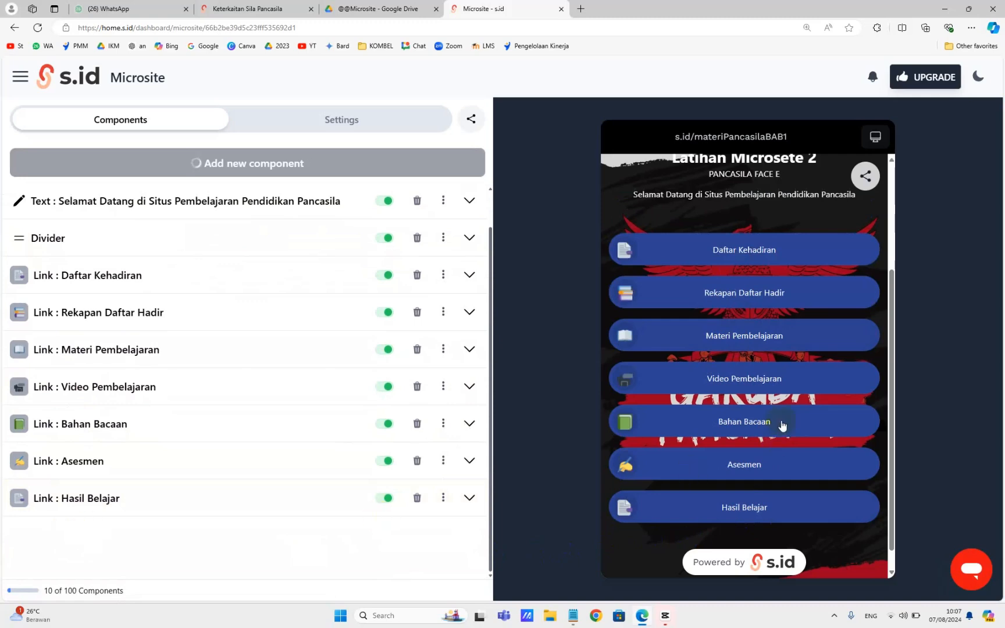
{"action": "scroll", "coordinate": [795, 329], "scroll_direction": "up", "scroll_amount": 4}
{"action": "scroll", "coordinate": [796, 325], "scroll_direction": "down", "scroll_amount": 3}
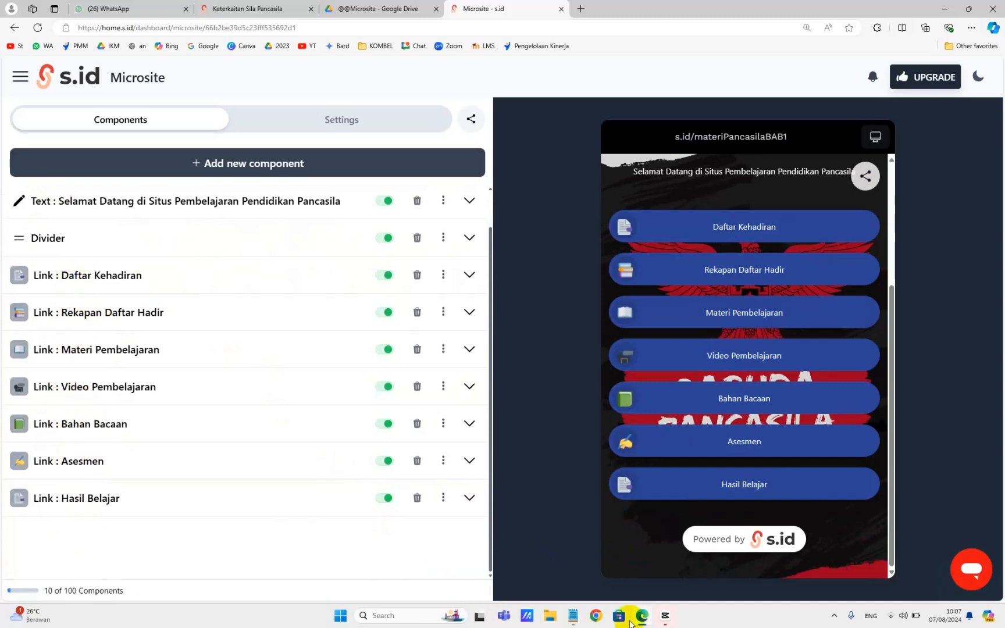
Check the eighth resource, Kontak Guru, in Notepad and add a WhatsApp component to the microsite
{"action": "left_click", "coordinate": [572, 616]}
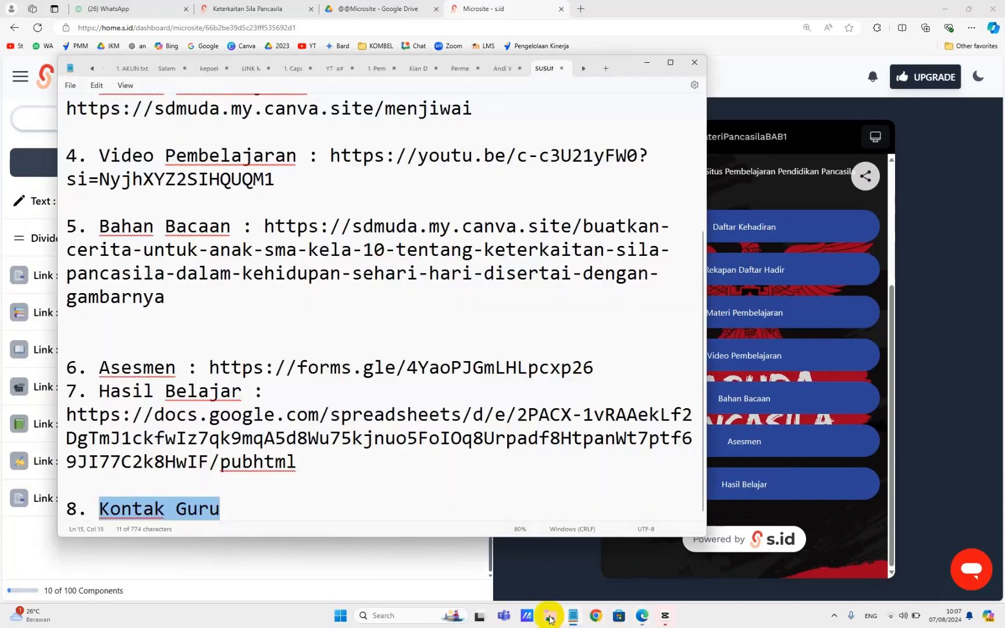
{"action": "left_click", "coordinate": [308, 560]}
{"action": "left_click", "coordinate": [232, 163]}
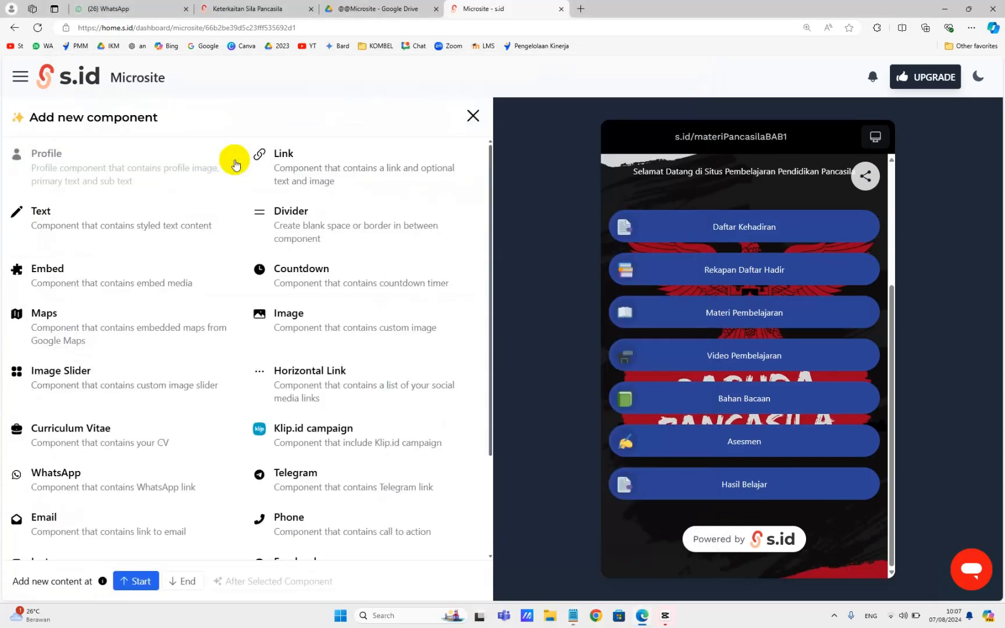
{"action": "scroll", "coordinate": [193, 309], "scroll_direction": "down", "scroll_amount": 3}
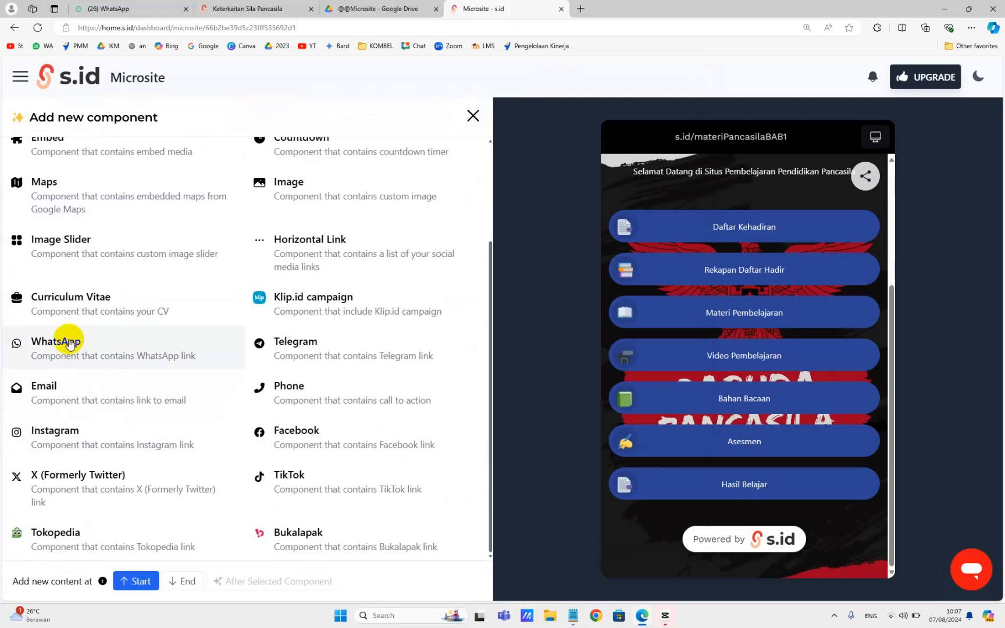
{"action": "left_click", "coordinate": [46, 361]}
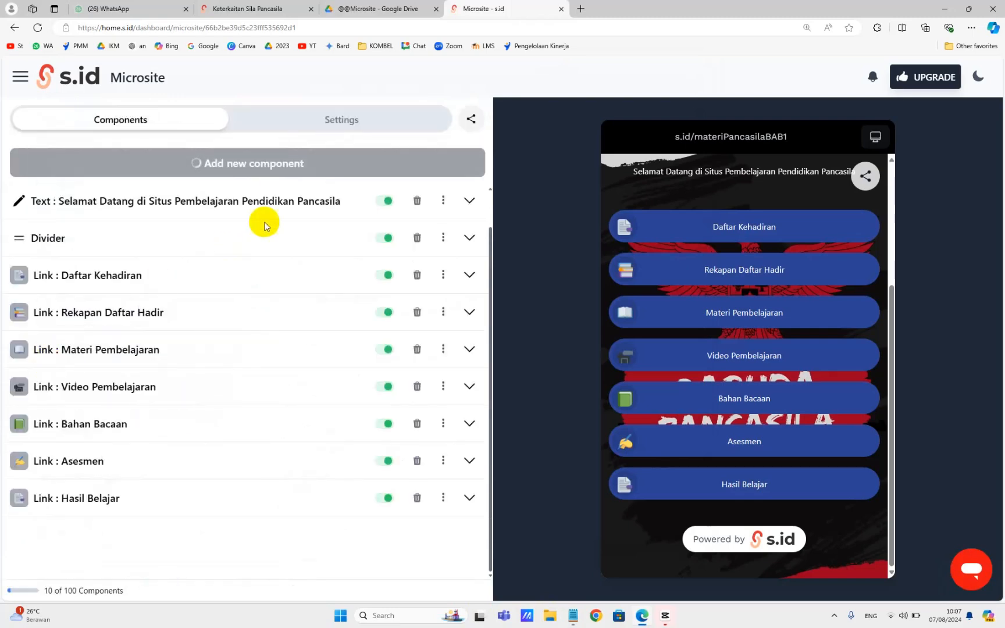
Collapse the WhatsApp link's settings and move the link to the end of the component list, below Hasil Belajar
{"action": "scroll", "coordinate": [845, 204], "scroll_direction": "up", "scroll_amount": 3}
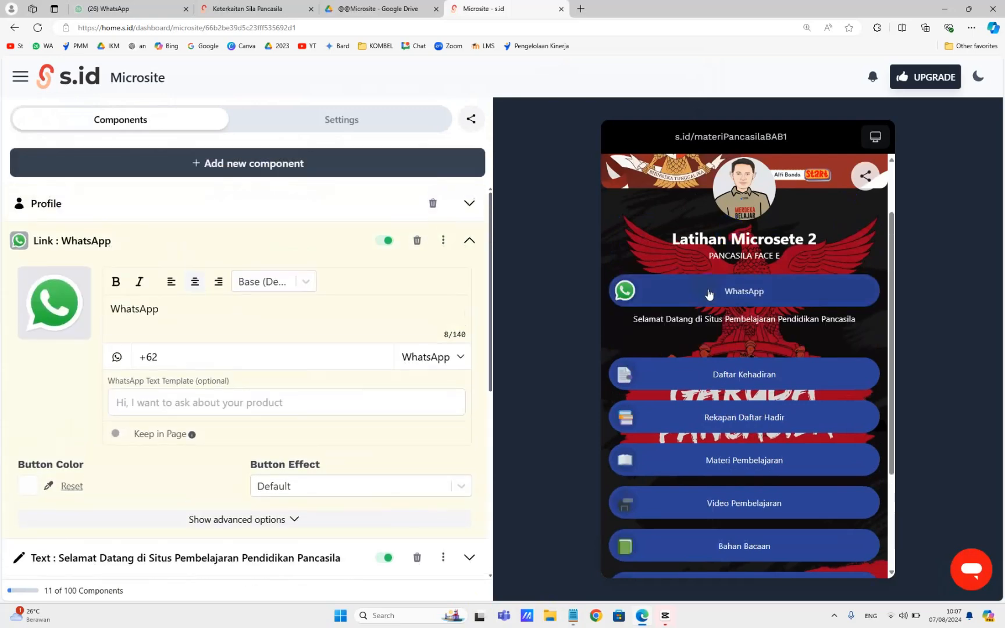
{"action": "left_click", "coordinate": [470, 243]}
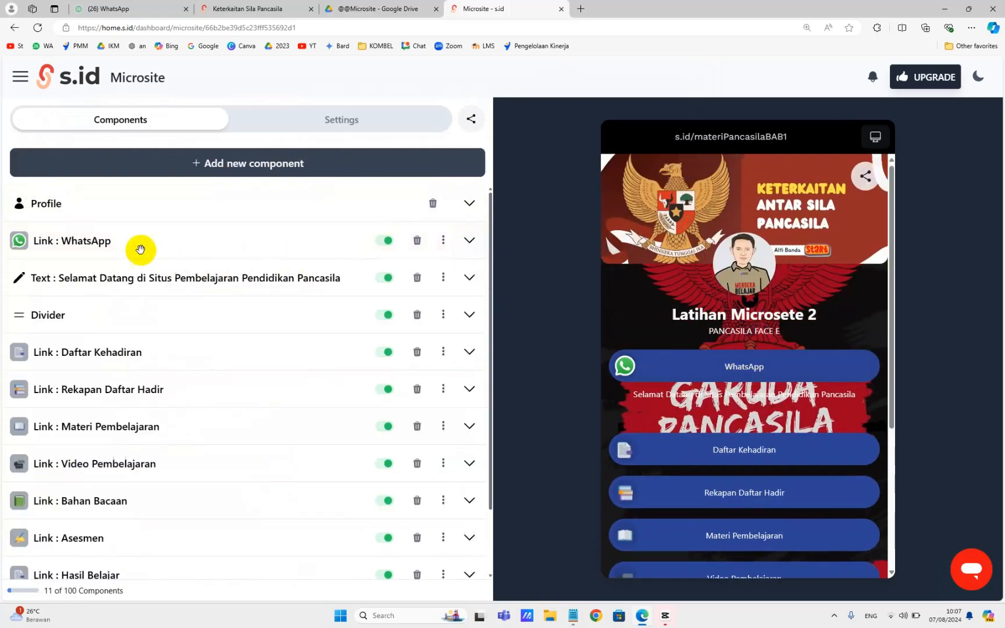
{"action": "left_click_drag", "start_coordinate": [142, 249], "coordinate": [132, 504]}
{"action": "scroll", "coordinate": [767, 455], "scroll_direction": "down", "scroll_amount": 5}
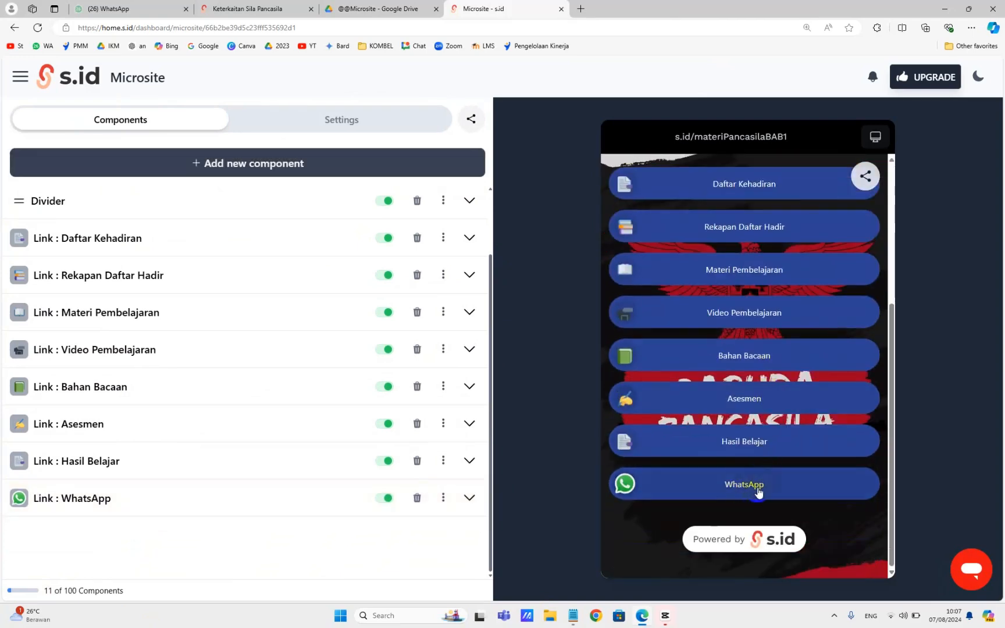
Expand the WhatsApp link's settings and enter the teacher's WhatsApp phone number from the saved entry
{"action": "left_click", "coordinate": [690, 490]}
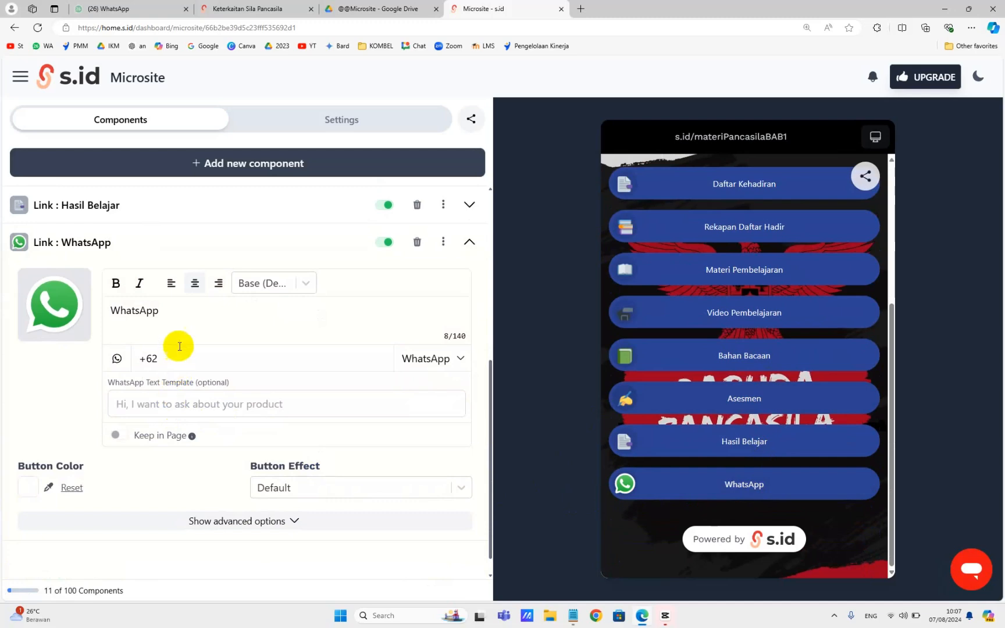
{"action": "left_click", "coordinate": [180, 346]}
{"action": "left_click", "coordinate": [189, 405]}
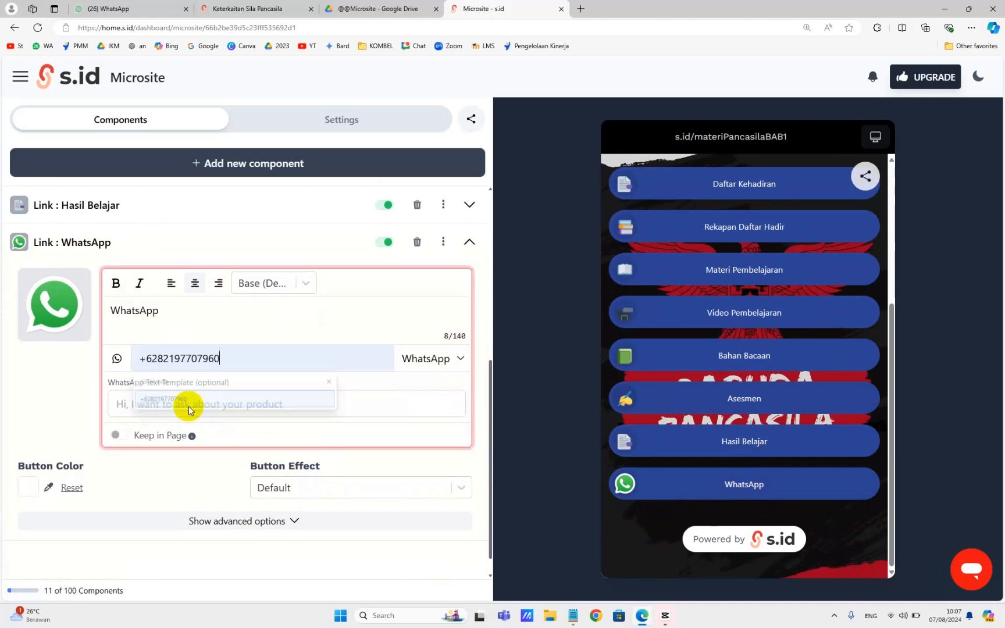
{"action": "left_click", "coordinate": [256, 359]}
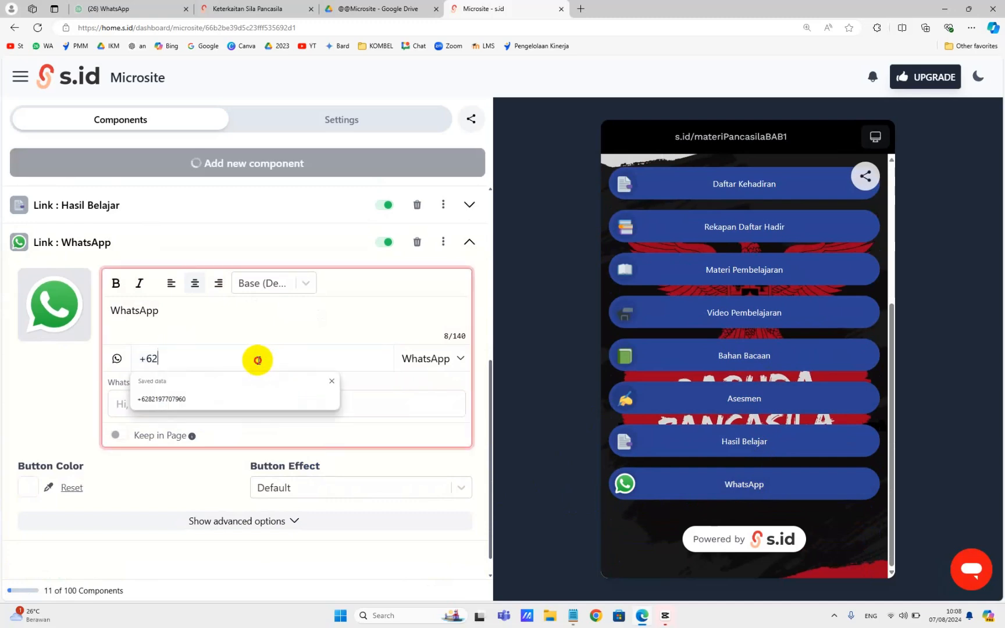
{"action": "left_click", "coordinate": [153, 399]}
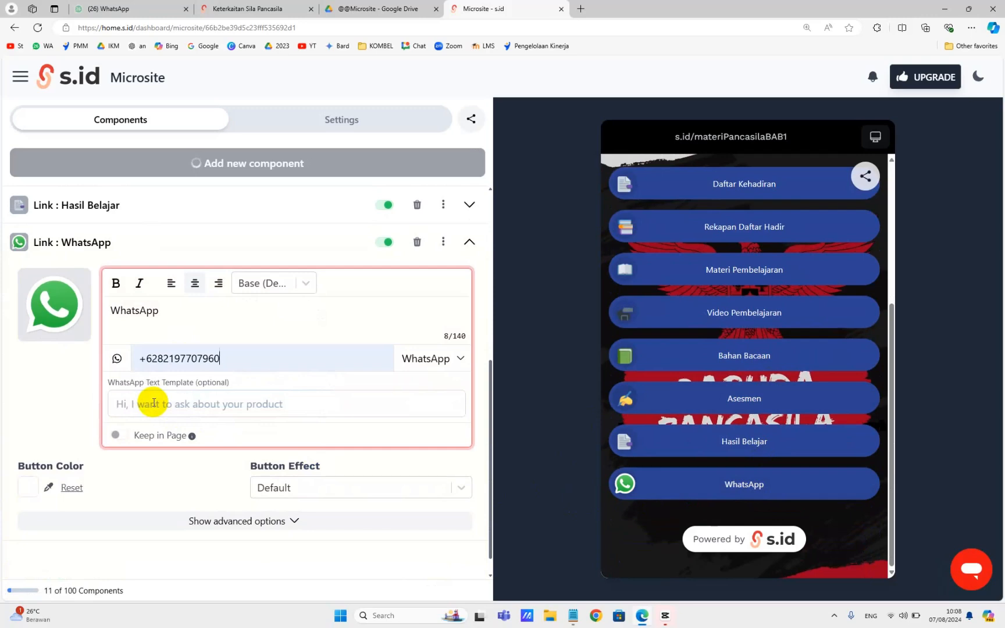
{"action": "left_click", "coordinate": [153, 402]}
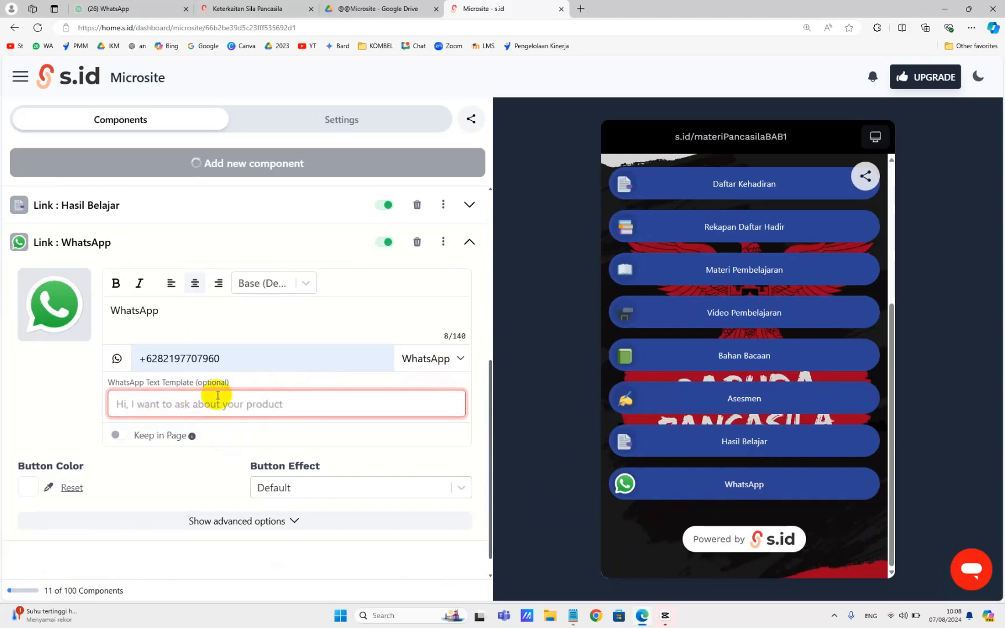
Retitle the WhatsApp link as "Hubungi Gurumu", check it in the preview, and collapse its settings
{"action": "left_click_drag", "start_coordinate": [184, 318], "coordinate": [124, 319]}
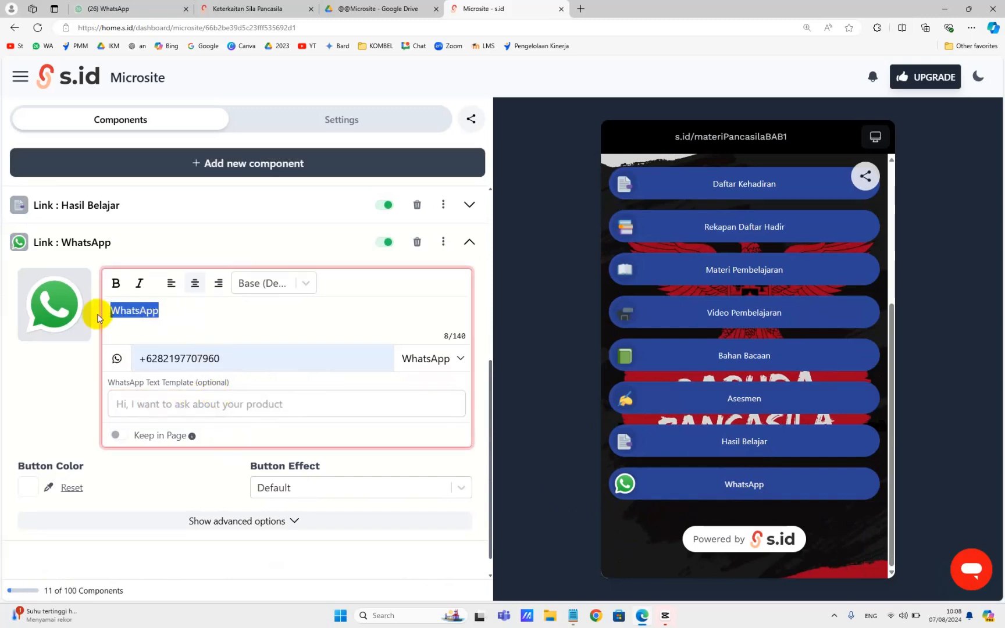
{"action": "type", "text": "Hubungi Gurumu"}
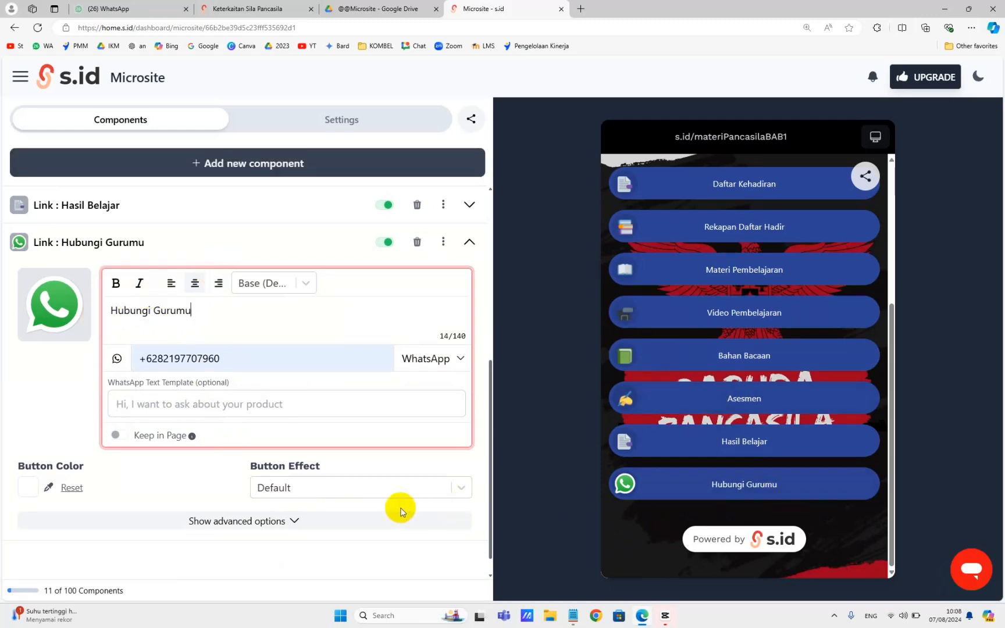
{"action": "left_click", "coordinate": [411, 459]}
{"action": "scroll", "coordinate": [829, 378], "scroll_direction": "up", "scroll_amount": 3}
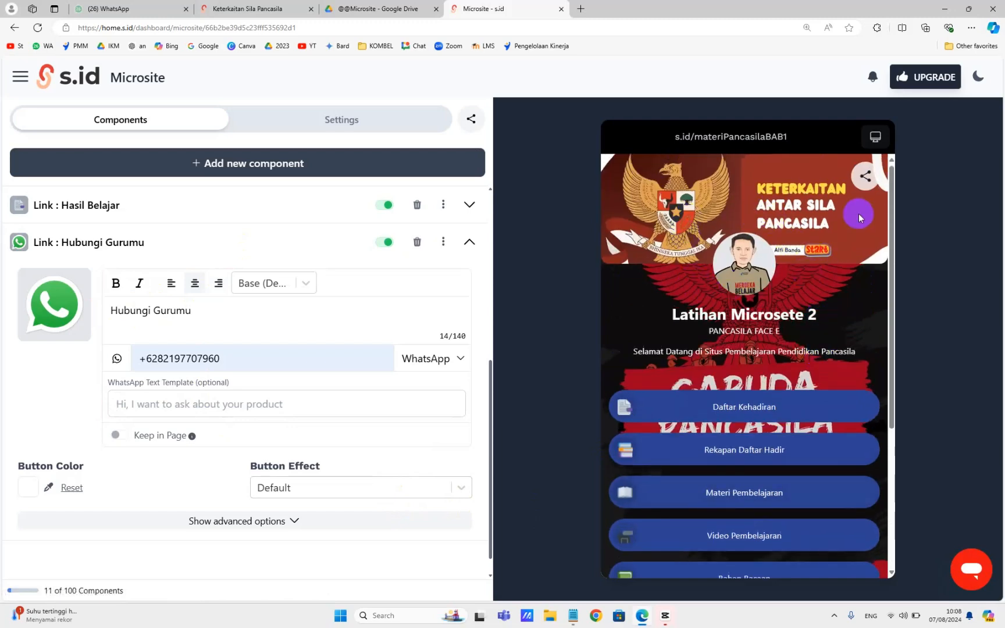
{"action": "scroll", "coordinate": [682, 279], "scroll_direction": "down", "scroll_amount": 5}
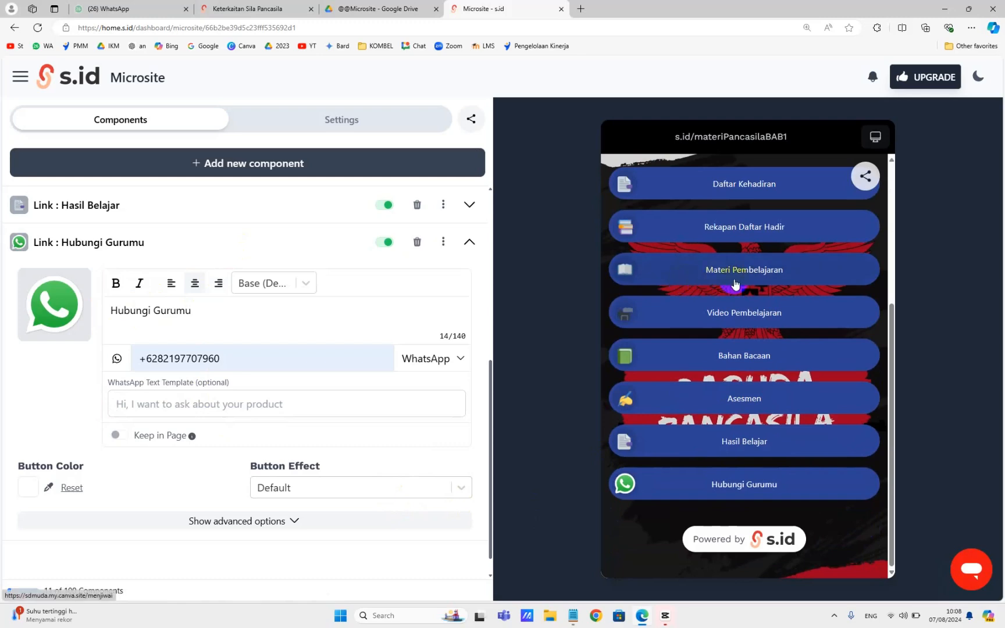
{"action": "left_click", "coordinate": [470, 242]}
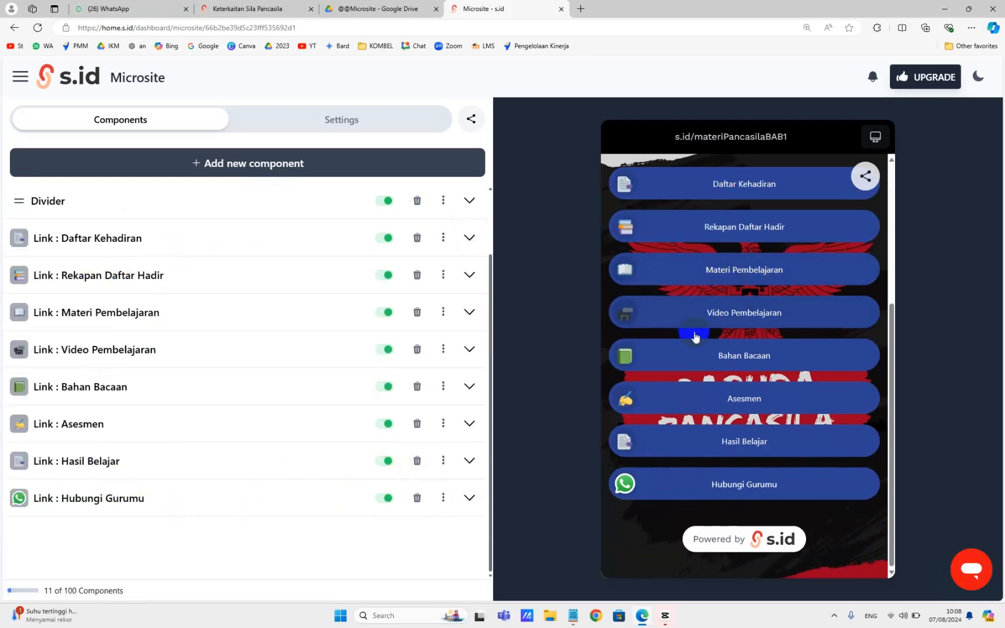
{"action": "scroll", "coordinate": [695, 336], "scroll_direction": "up", "scroll_amount": 5}
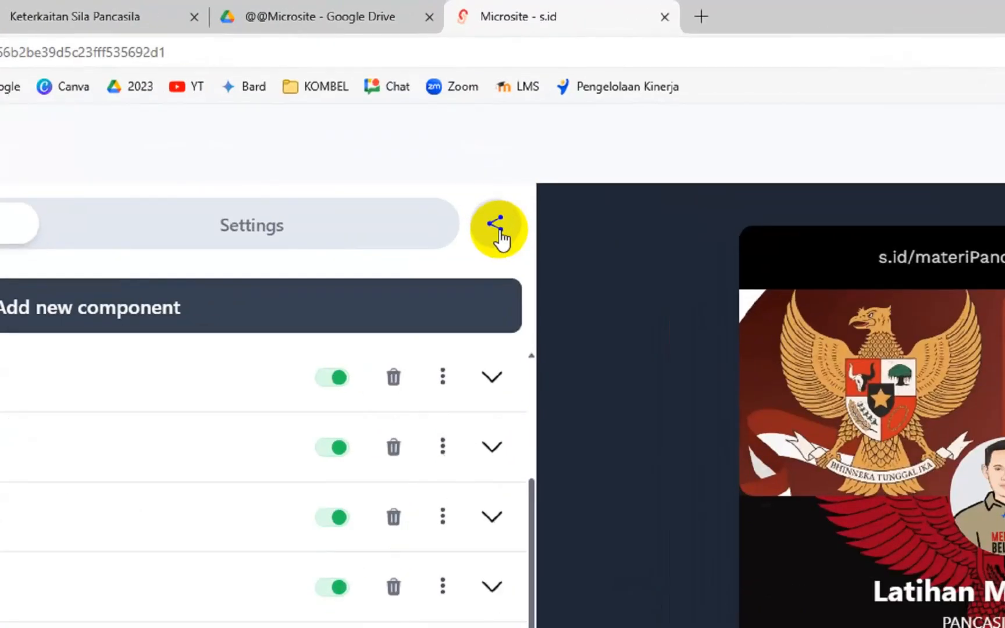
{"action": "left_click", "coordinate": [470, 124]}
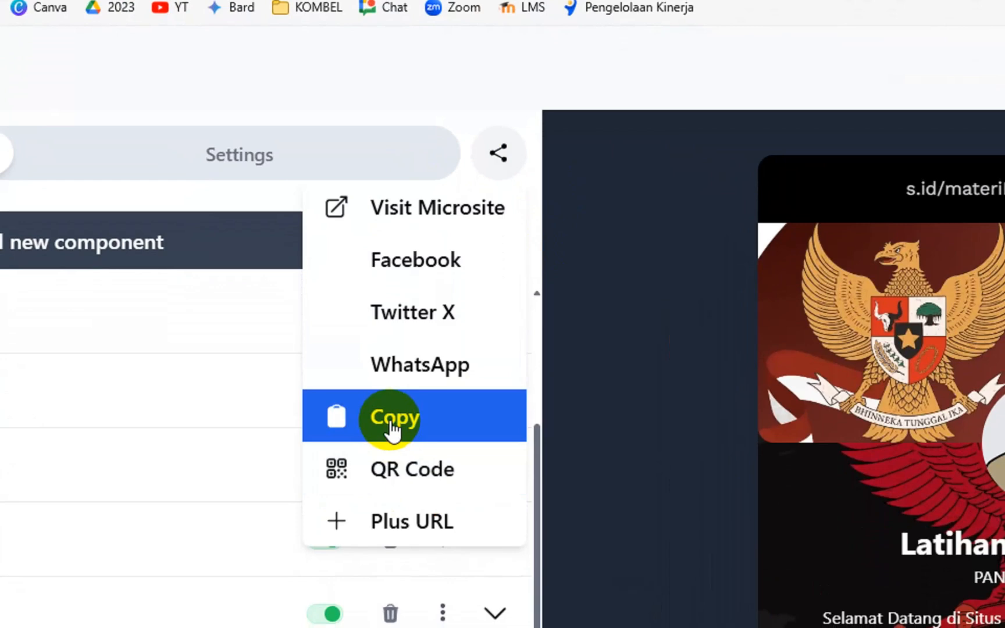
{"action": "left_click", "coordinate": [393, 430]}
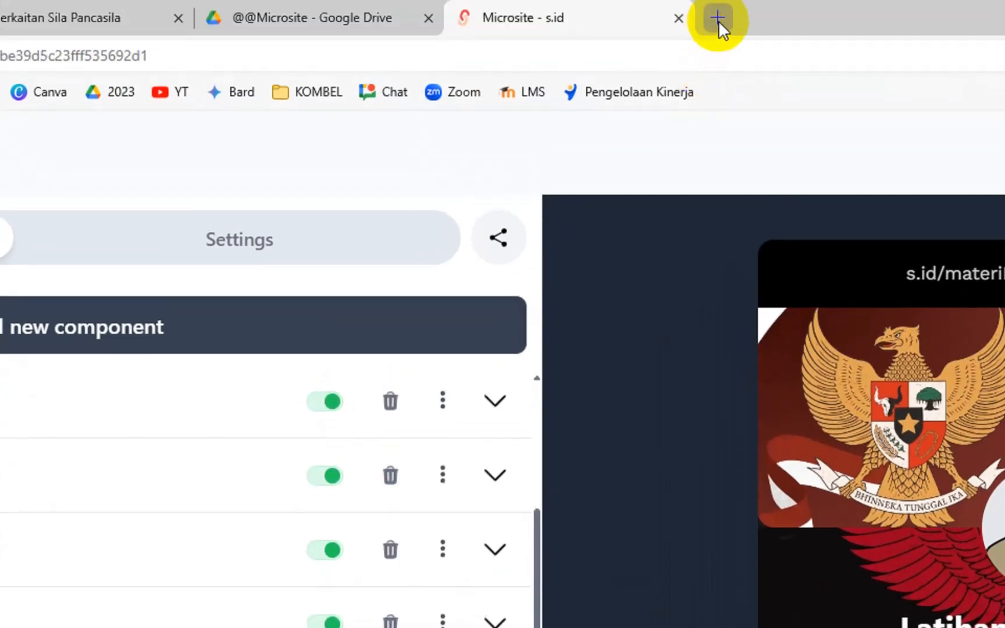
{"action": "left_click", "coordinate": [718, 21]}
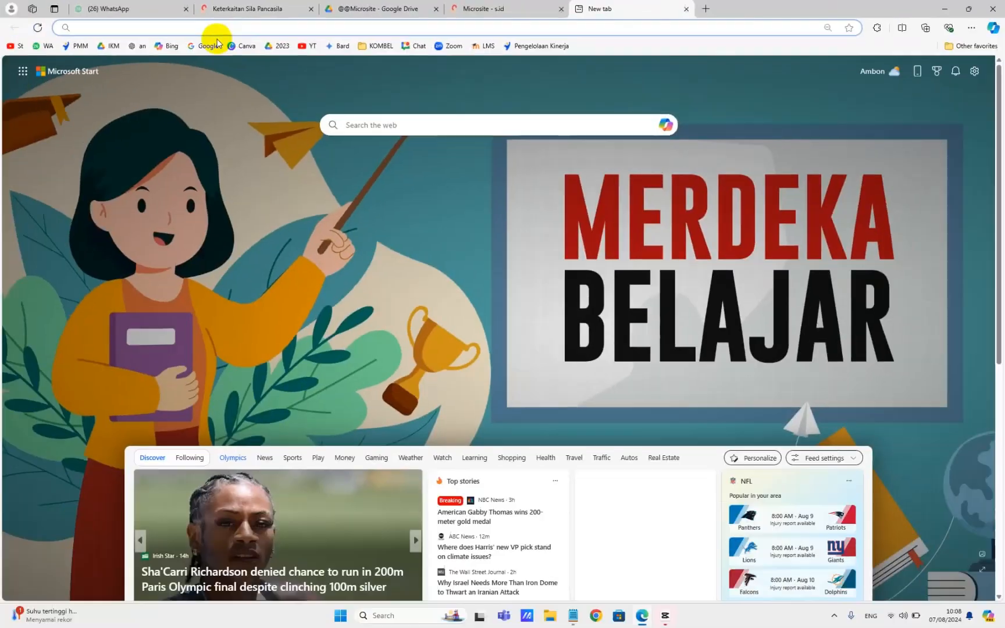
{"action": "key", "text": "ctrl+v"}
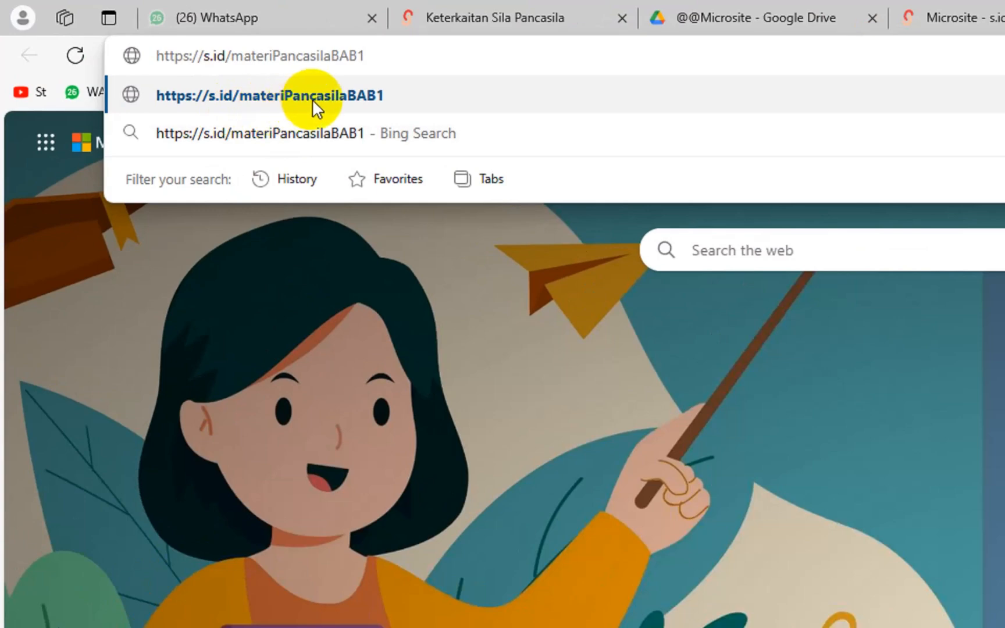
{"action": "left_click", "coordinate": [367, 101]}
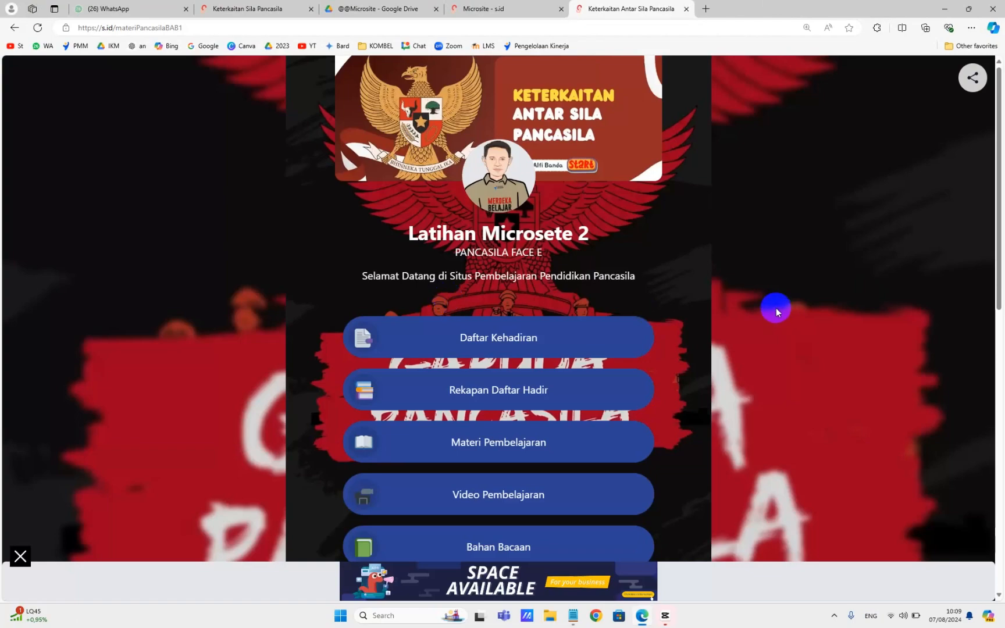
Look over the published microsite, test its Daftar Kehadiran link by viewing the attendance form, and close the form
{"action": "scroll", "coordinate": [251, 158], "scroll_direction": "down", "scroll_amount": 10}
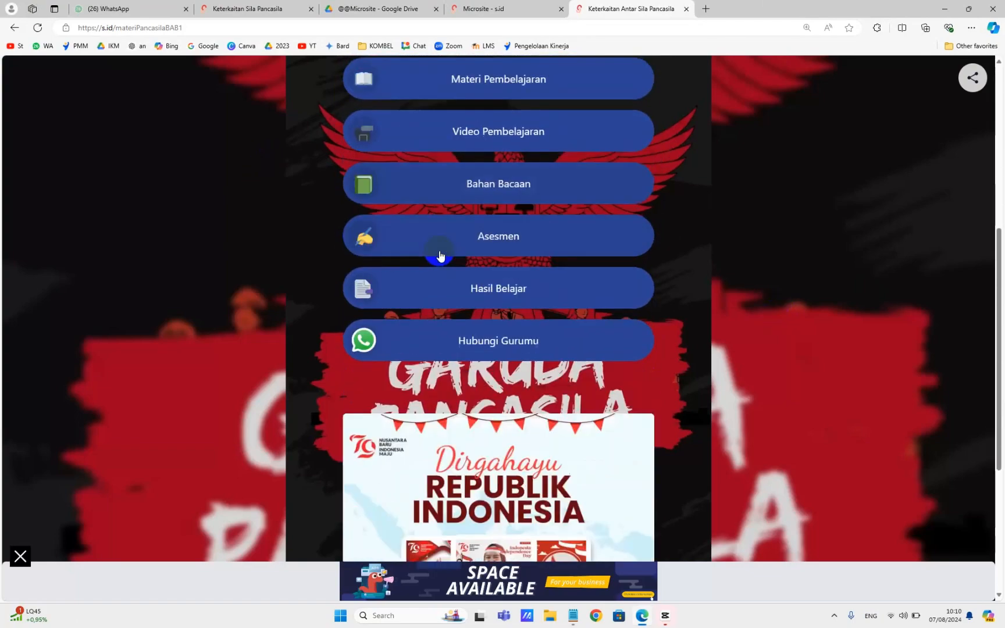
{"action": "scroll", "coordinate": [738, 256], "scroll_direction": "up", "scroll_amount": 10}
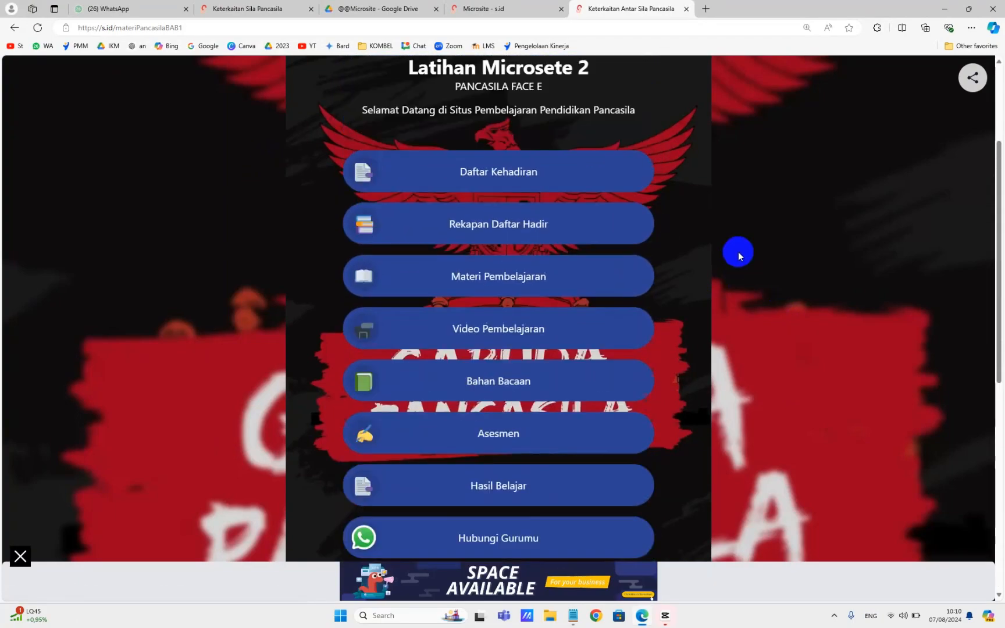
{"action": "scroll", "coordinate": [738, 252], "scroll_direction": "down", "scroll_amount": 3}
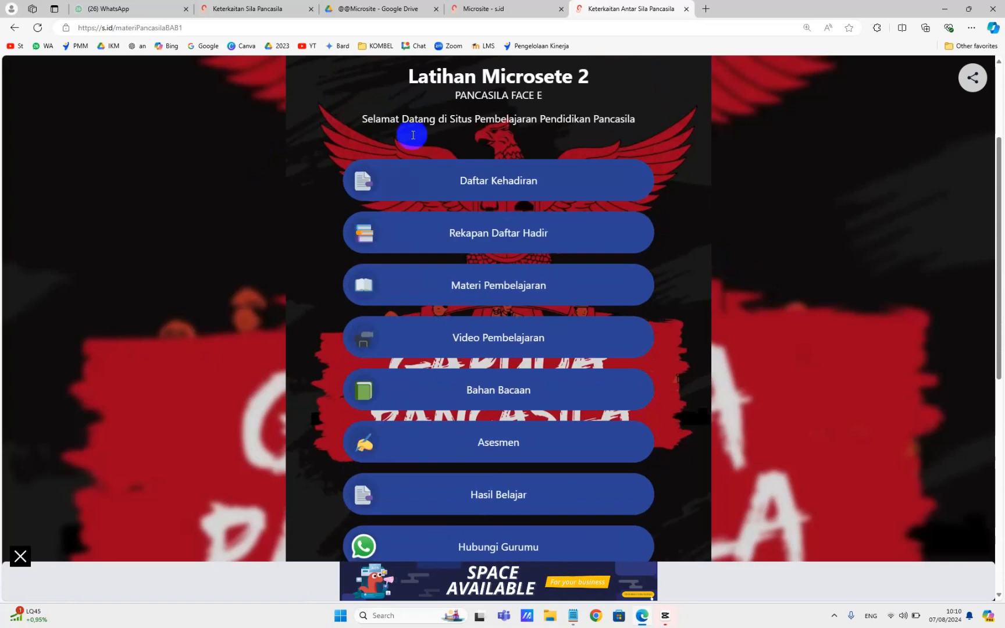
{"action": "left_click", "coordinate": [485, 191]}
{"action": "scroll", "coordinate": [390, 283], "scroll_direction": "down", "scroll_amount": 15}
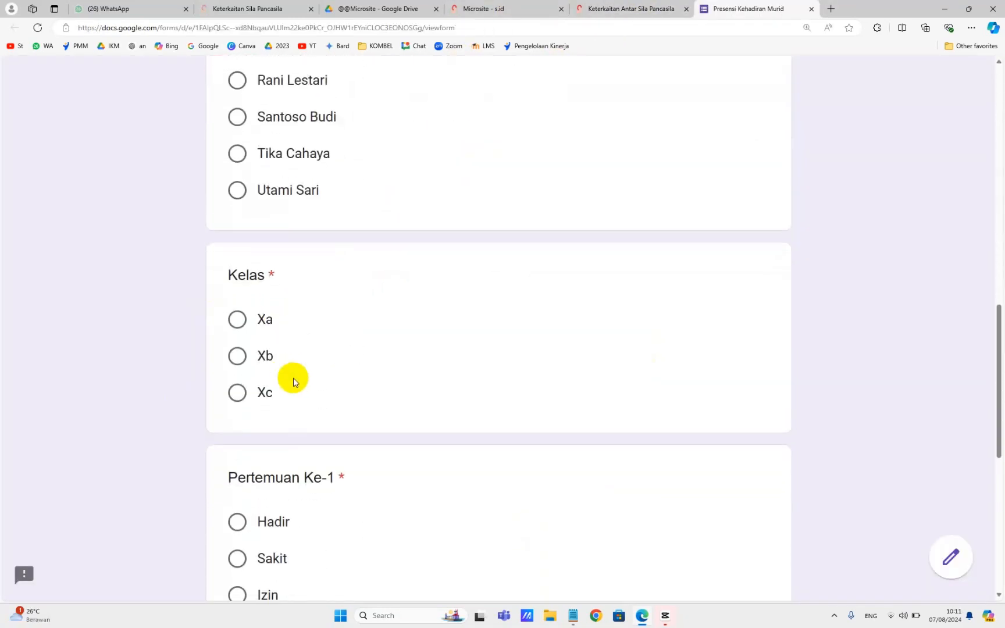
{"action": "scroll", "coordinate": [282, 459], "scroll_direction": "down", "scroll_amount": 8}
{"action": "scroll", "coordinate": [423, 213], "scroll_direction": "up", "scroll_amount": 4}
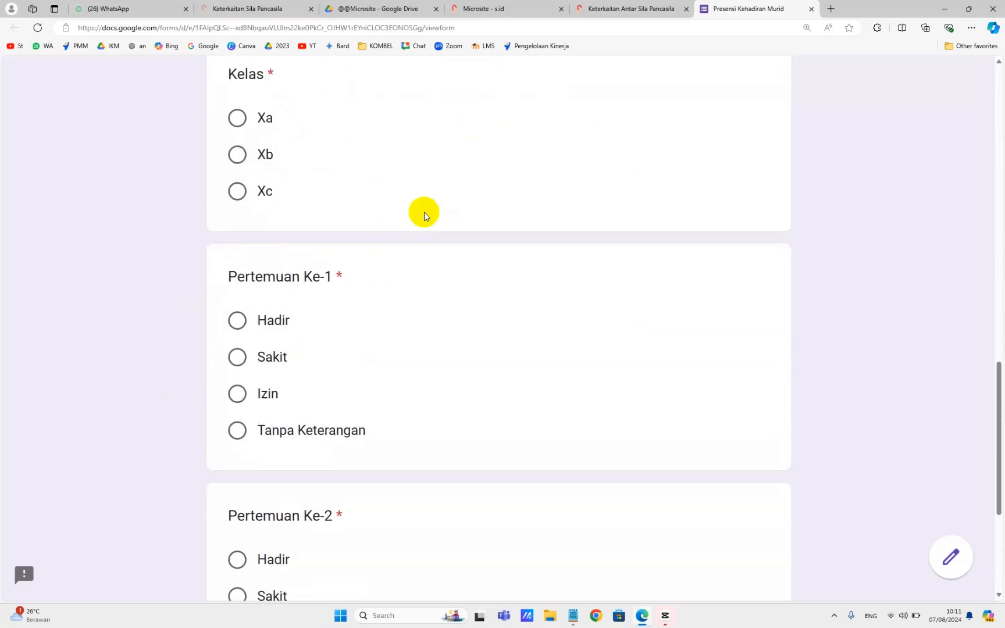
{"action": "left_click", "coordinate": [627, 6]}
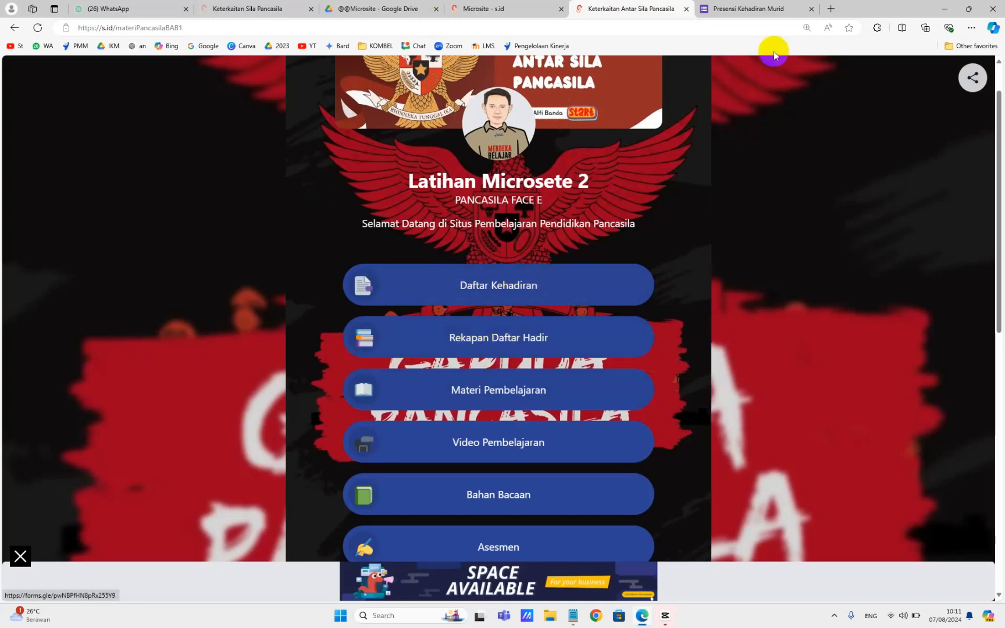
{"action": "left_click", "coordinate": [811, 8]}
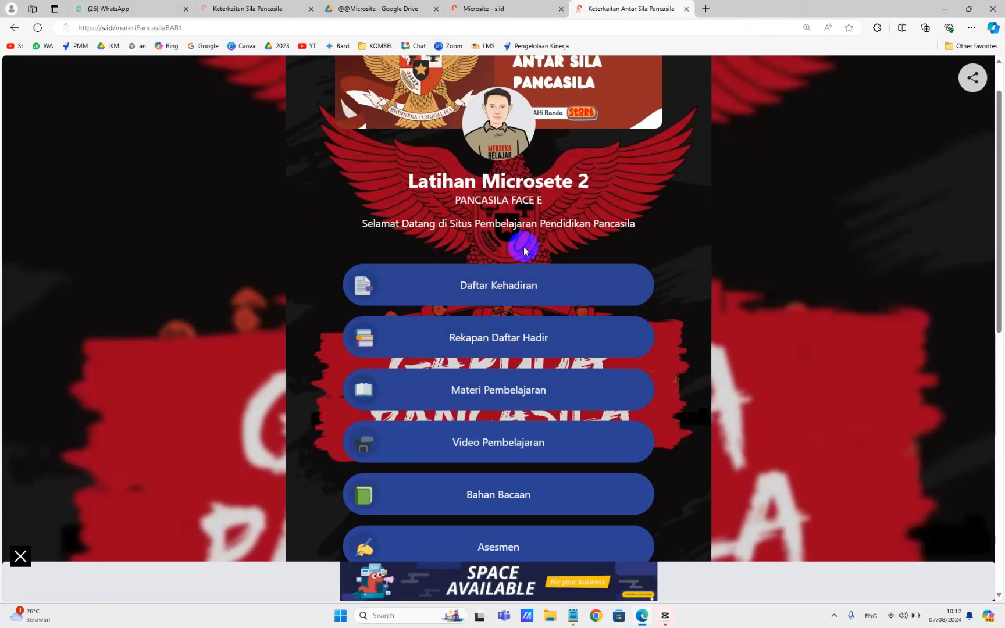
Test the Rekapan Daftar Hadir and Materi Pembelajaran links on the published microsite, closing each opened page
{"action": "left_click", "coordinate": [470, 344]}
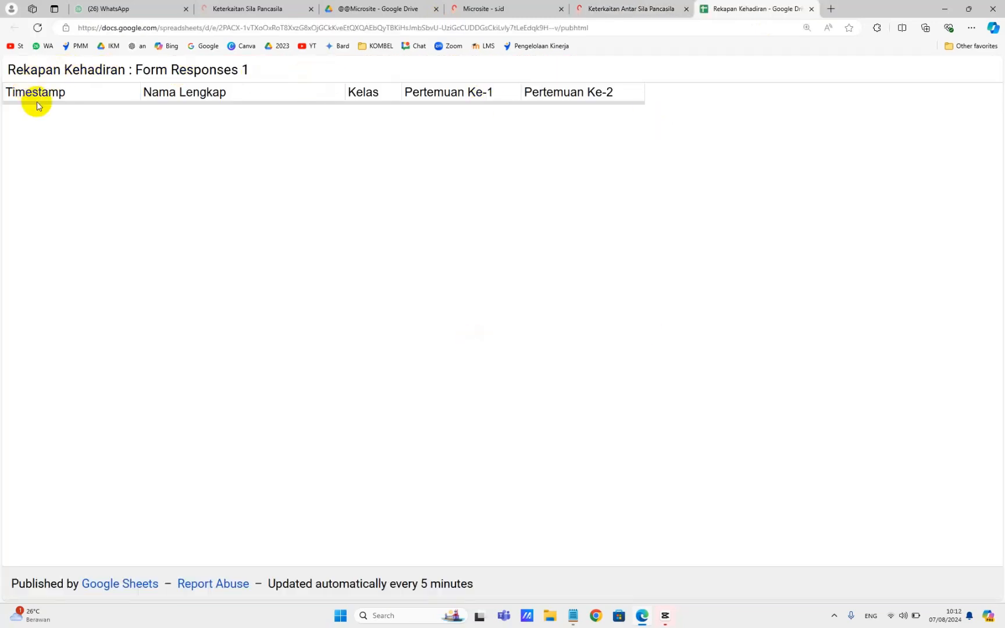
{"action": "left_click", "coordinate": [812, 9]}
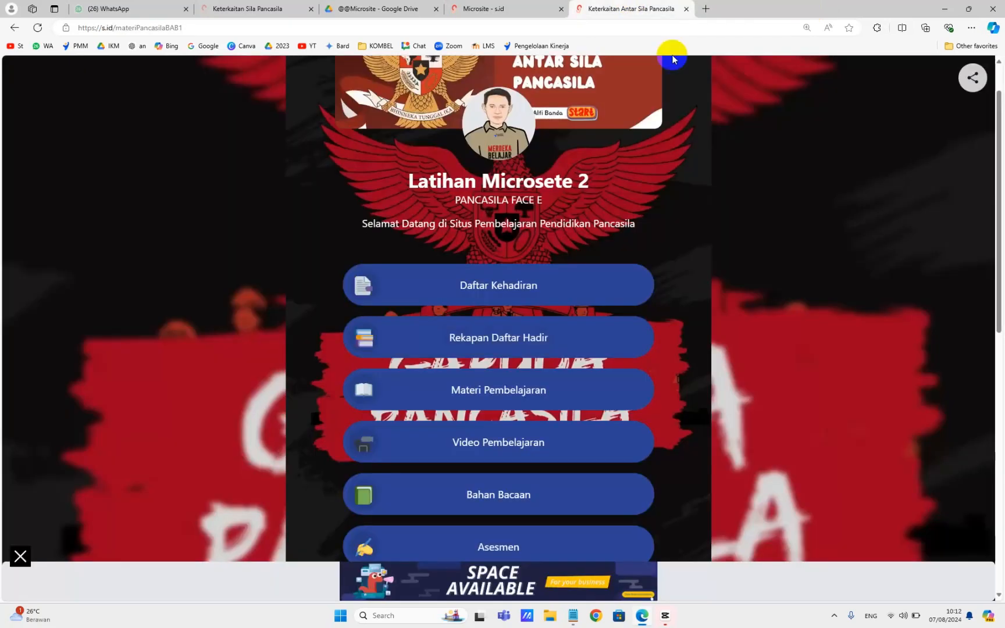
{"action": "left_click", "coordinate": [498, 392]}
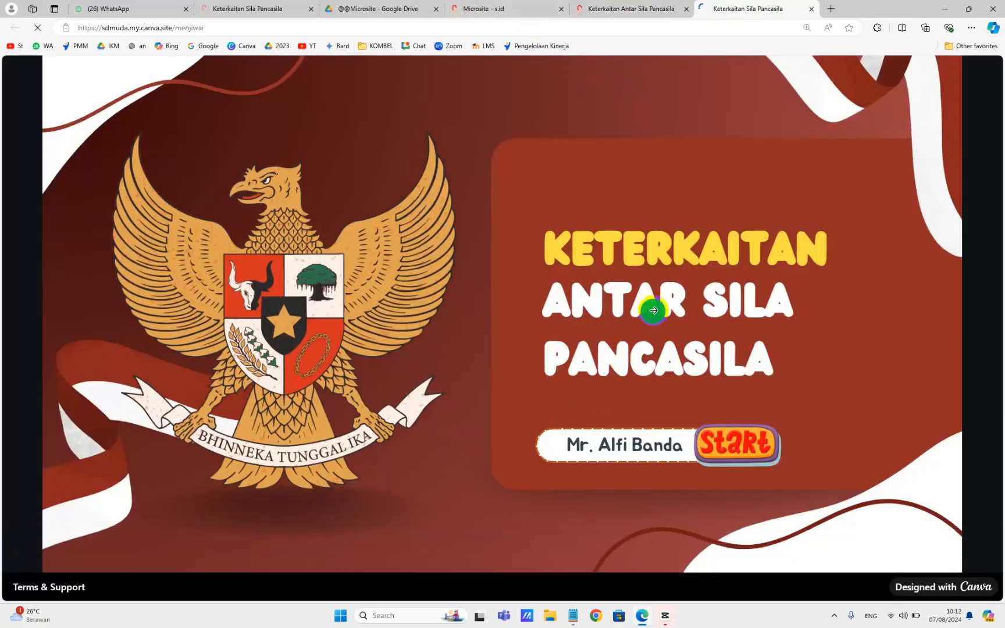
{"action": "left_click", "coordinate": [387, 306]}
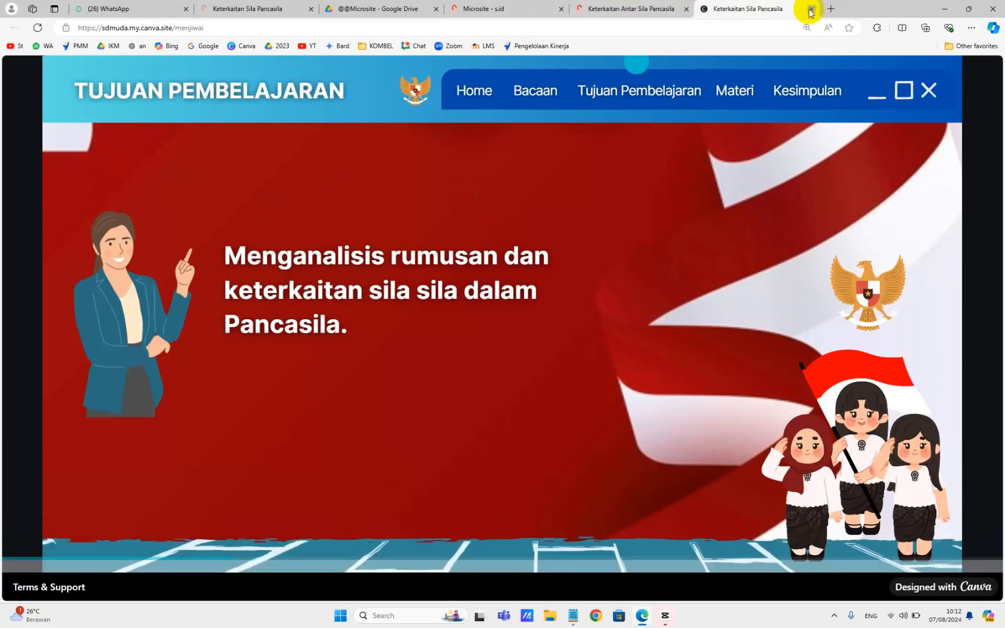
{"action": "left_click", "coordinate": [810, 10]}
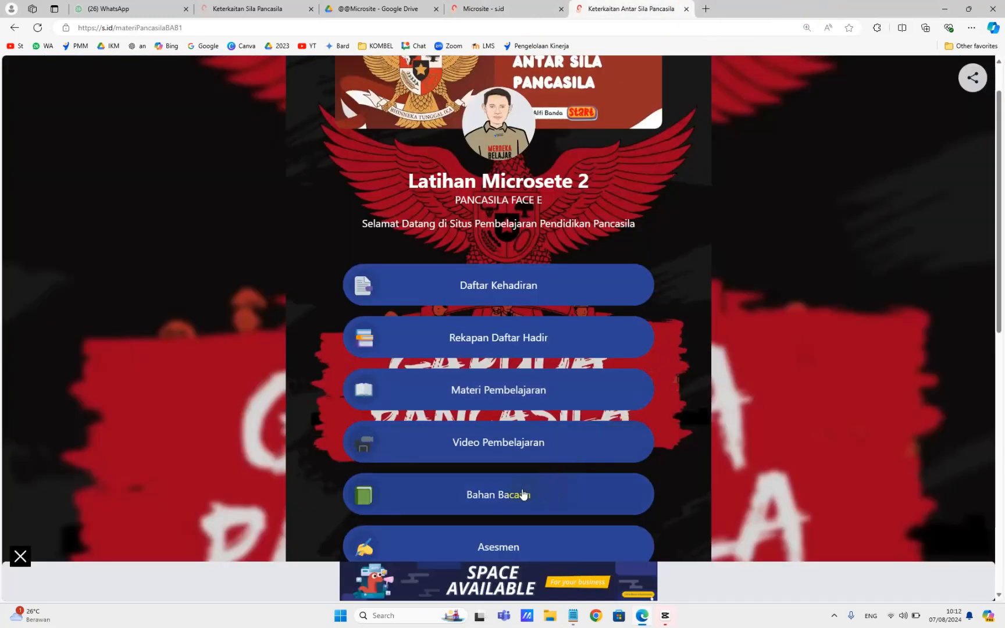
Test the Video Pembelajaran link, pausing the video, and the Bahan Bacaan link with its story, closing each opened page
{"action": "left_click", "coordinate": [498, 452]}
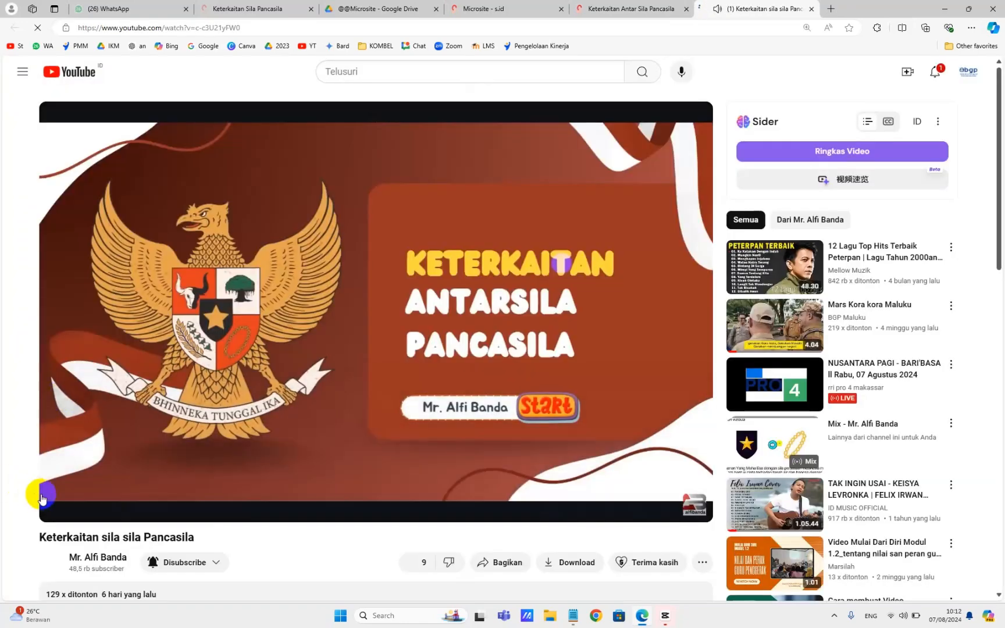
{"action": "left_click", "coordinate": [58, 504]}
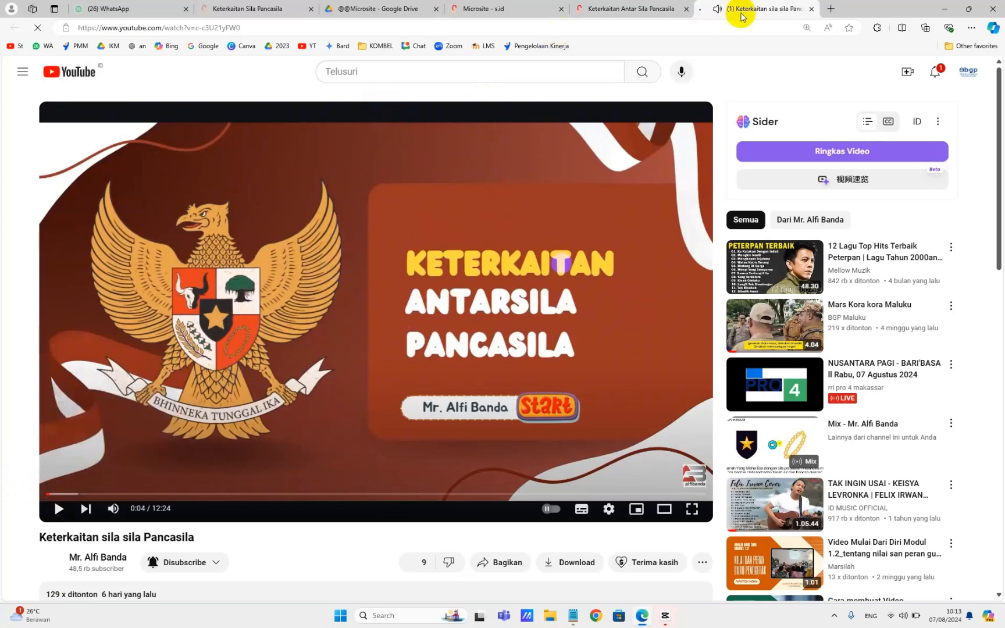
{"action": "left_click", "coordinate": [810, 9]}
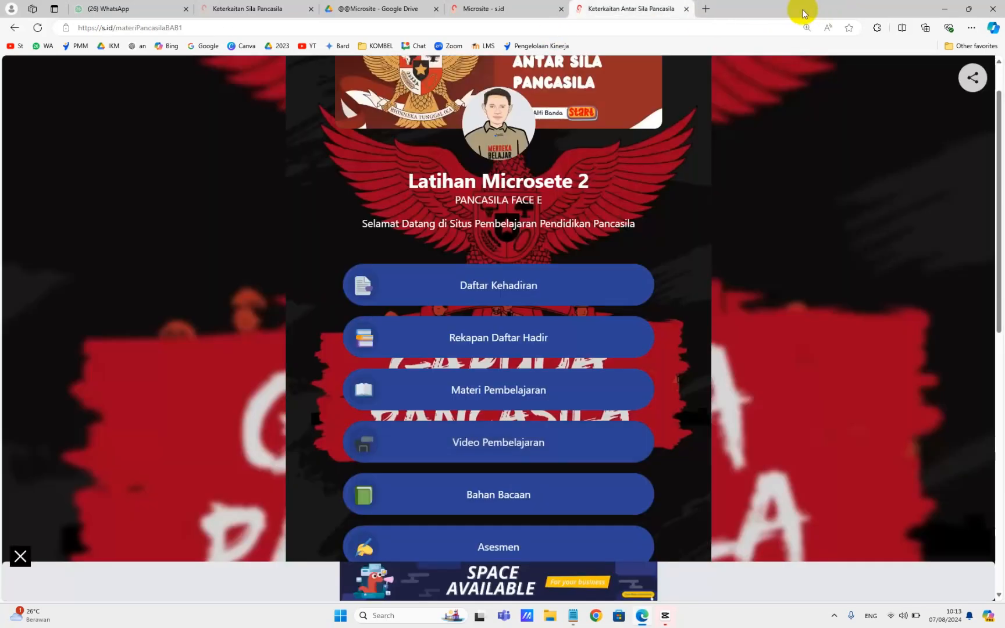
{"action": "scroll", "coordinate": [489, 473], "scroll_direction": "down", "scroll_amount": 2}
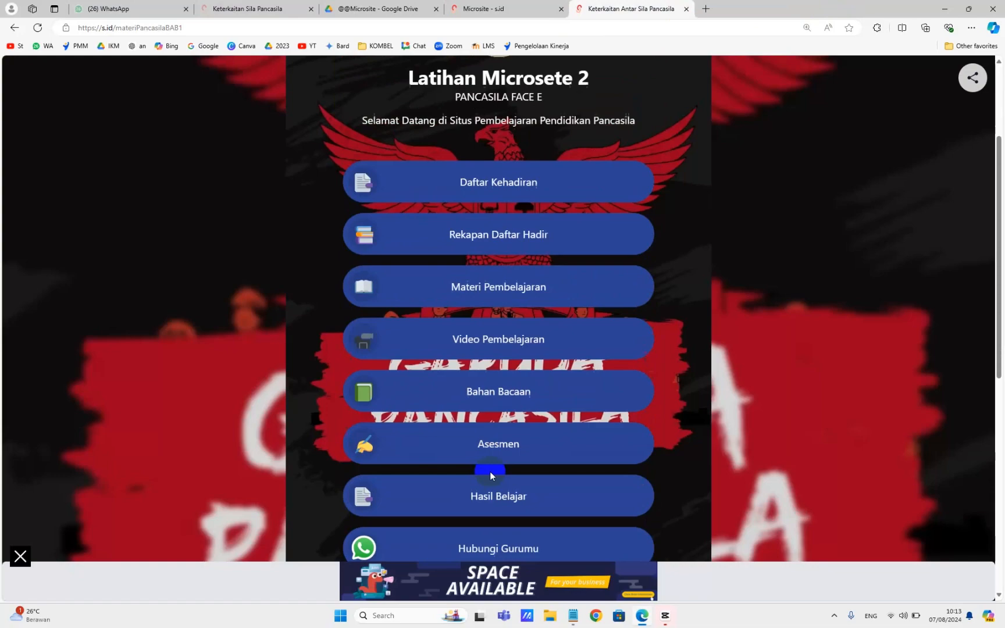
{"action": "left_click", "coordinate": [517, 395]}
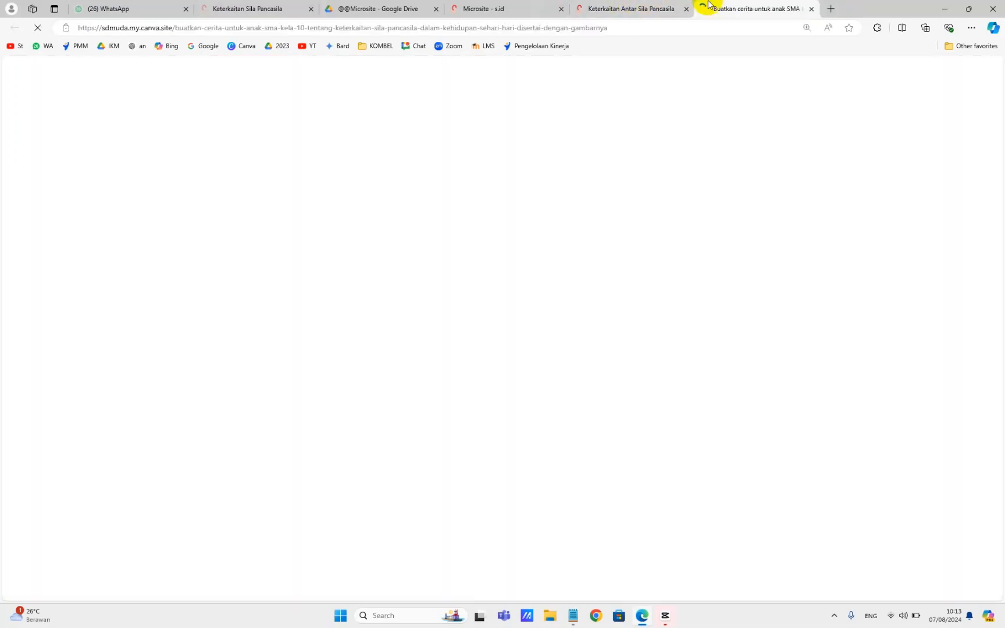
{"action": "scroll", "coordinate": [521, 262], "scroll_direction": "down", "scroll_amount": 15}
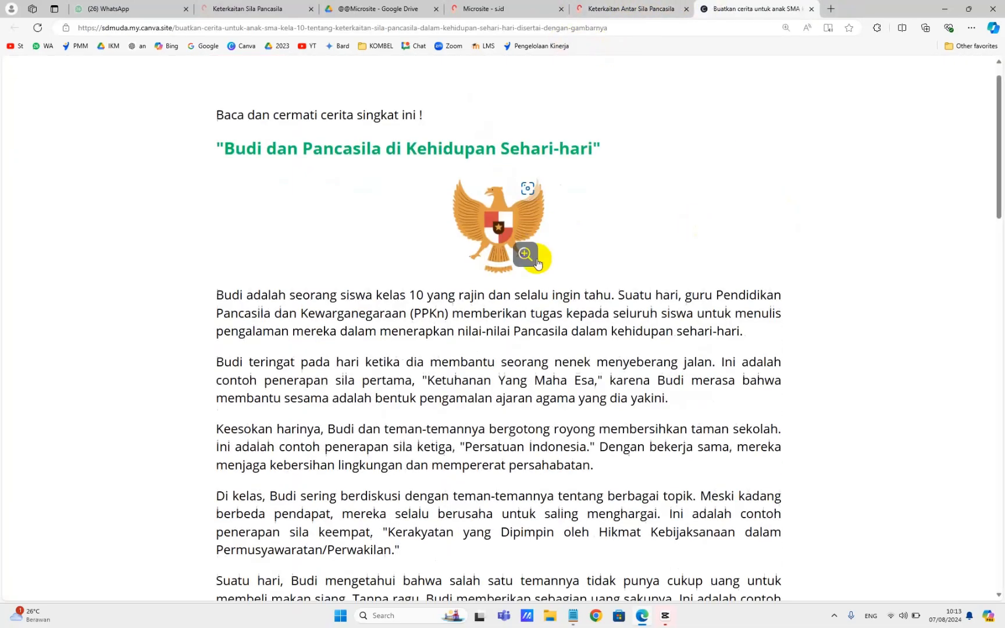
{"action": "left_click", "coordinate": [812, 10]}
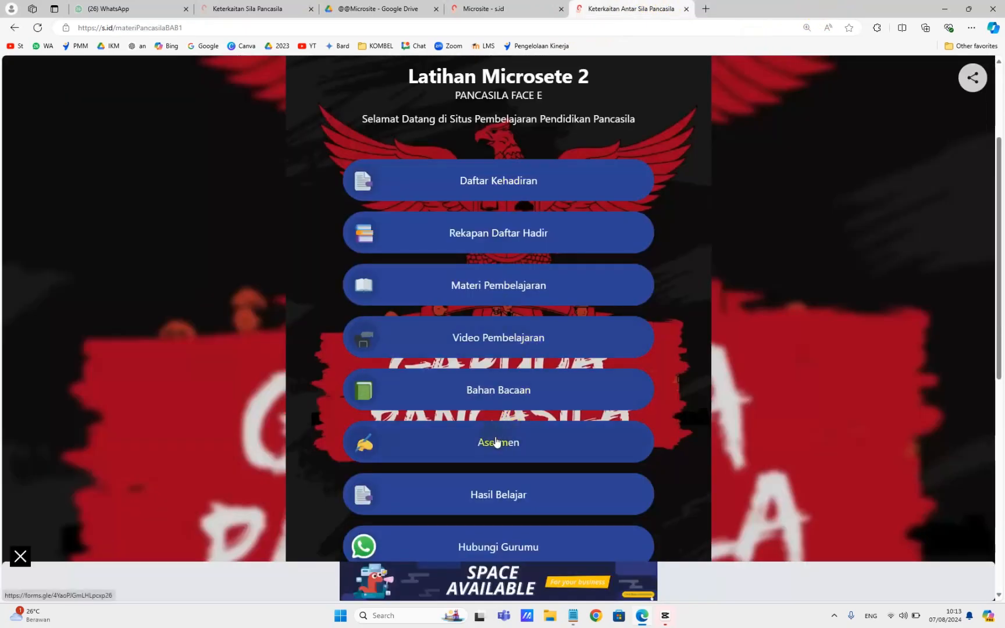
Test the Asesmen link by answering the assessment form's first three scored questions with c, a and d, and close the form without submitting
{"action": "left_click", "coordinate": [518, 443]}
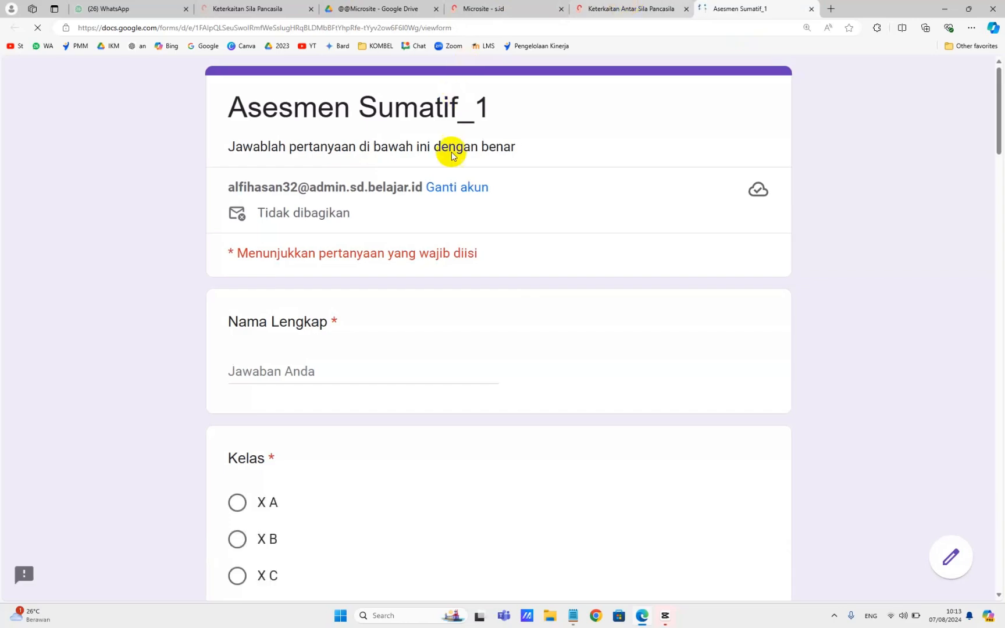
{"action": "scroll", "coordinate": [294, 332], "scroll_direction": "down", "scroll_amount": 5}
{"action": "scroll", "coordinate": [296, 336], "scroll_direction": "down", "scroll_amount": 4}
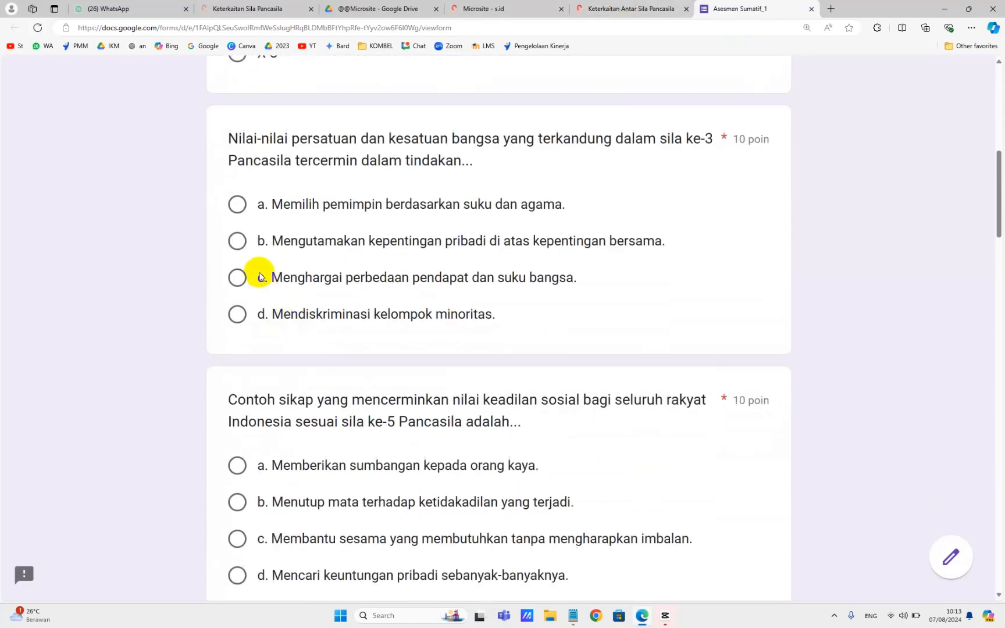
{"action": "left_click", "coordinate": [236, 277]}
{"action": "left_click", "coordinate": [236, 465]}
{"action": "scroll", "coordinate": [240, 470], "scroll_direction": "down", "scroll_amount": 6}
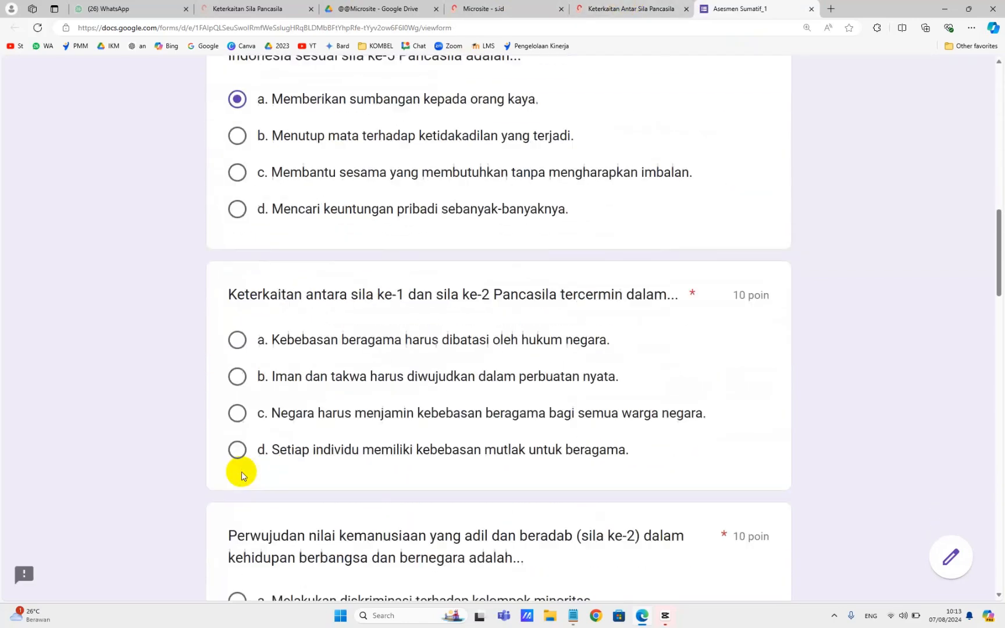
{"action": "left_click", "coordinate": [237, 449]}
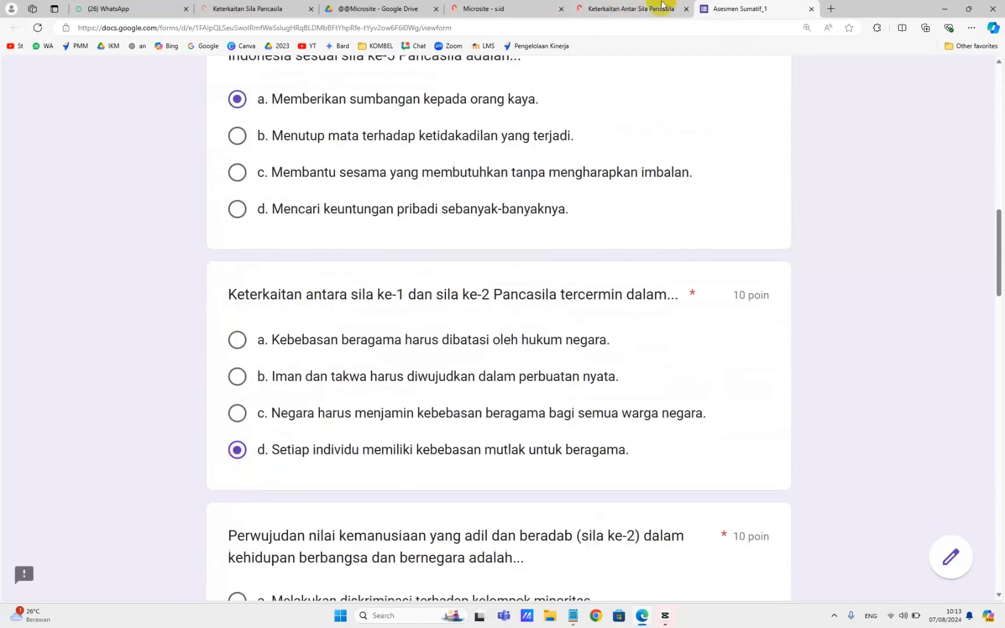
{"action": "left_click", "coordinate": [811, 9]}
Test the Hasil Belajar link by viewing the published score sheet, close it, and return to the beginning of the microsite
{"action": "scroll", "coordinate": [472, 506], "scroll_direction": "down", "scroll_amount": 2}
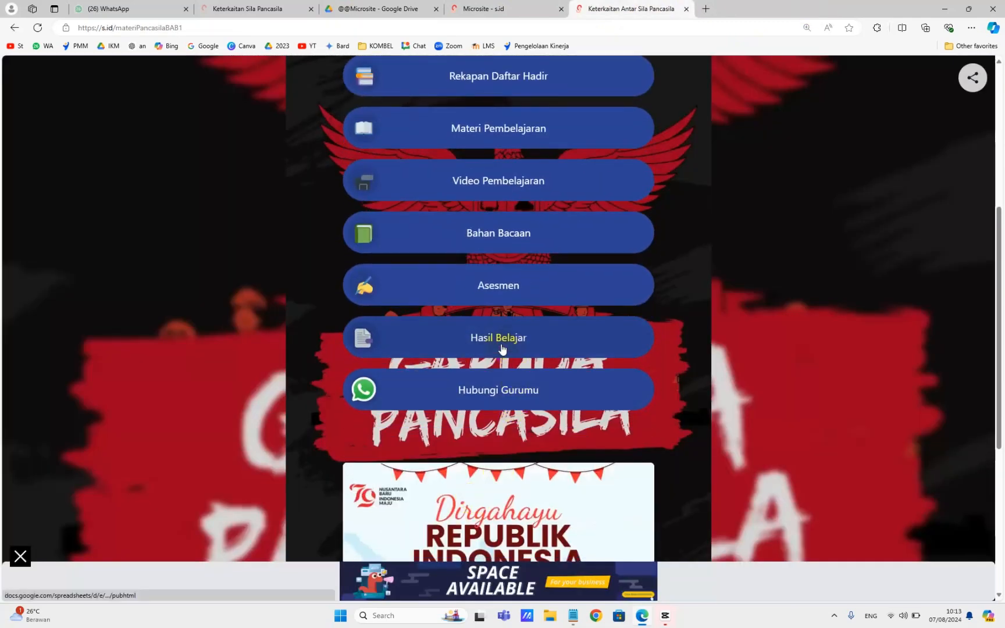
{"action": "left_click", "coordinate": [501, 343]}
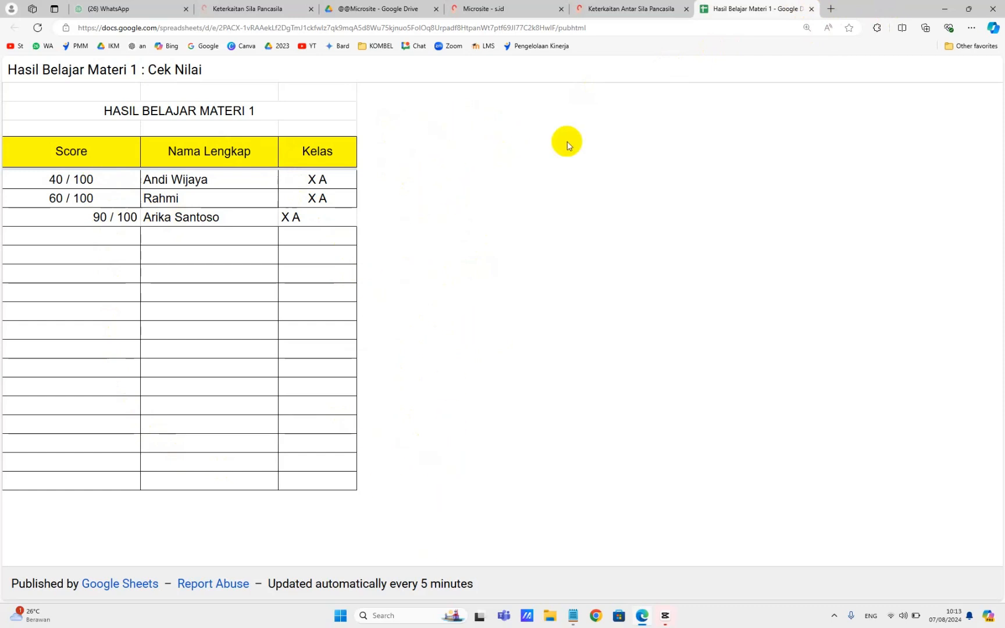
{"action": "left_click", "coordinate": [810, 8]}
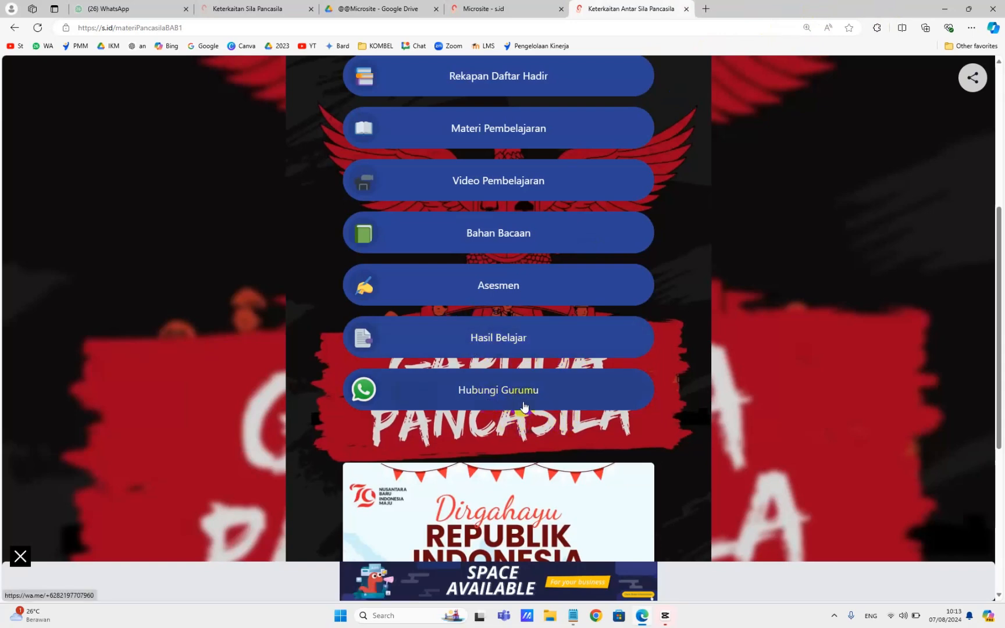
{"action": "scroll", "coordinate": [502, 349], "scroll_direction": "up", "scroll_amount": 5}
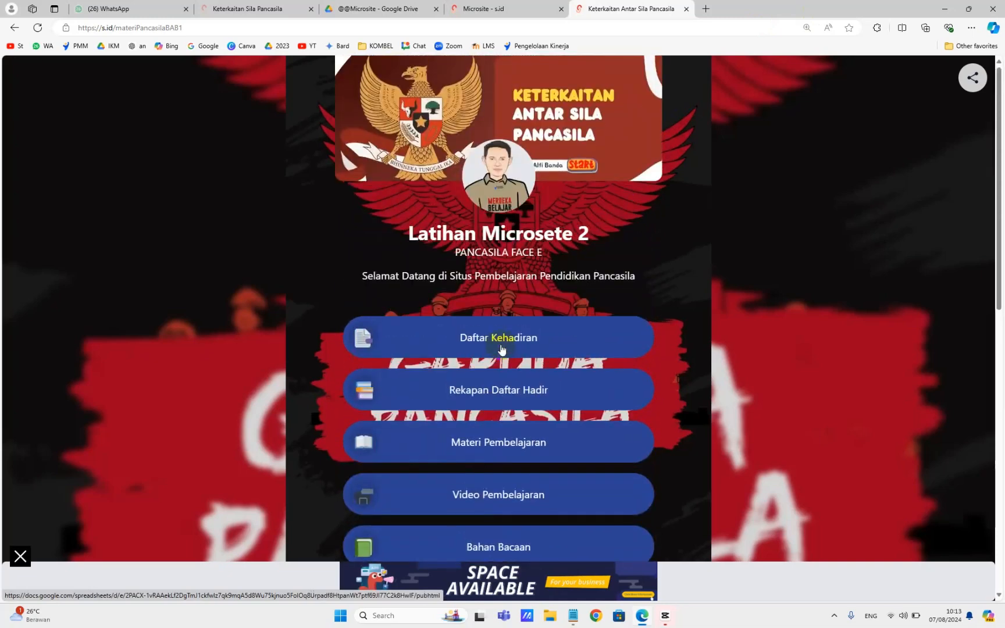